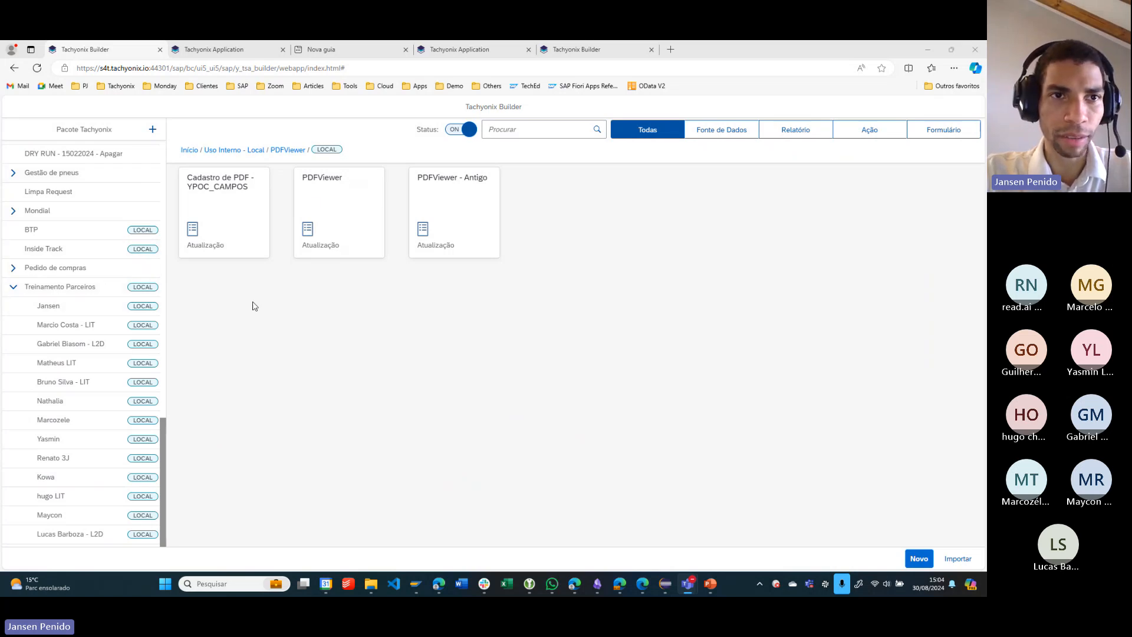
- Copy the Tachyonix Builder page address, switch to the Teams meeting and send the link in the meeting chat
drag(342, 68, 39, 82)
key(ctrl+c)
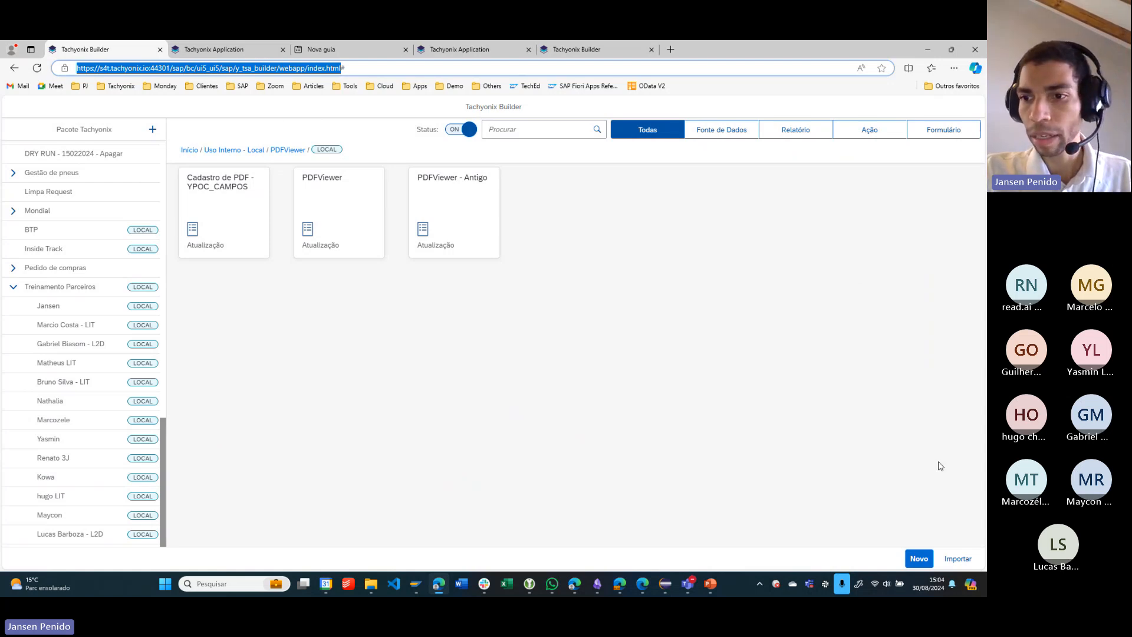
key(alt+Tab)
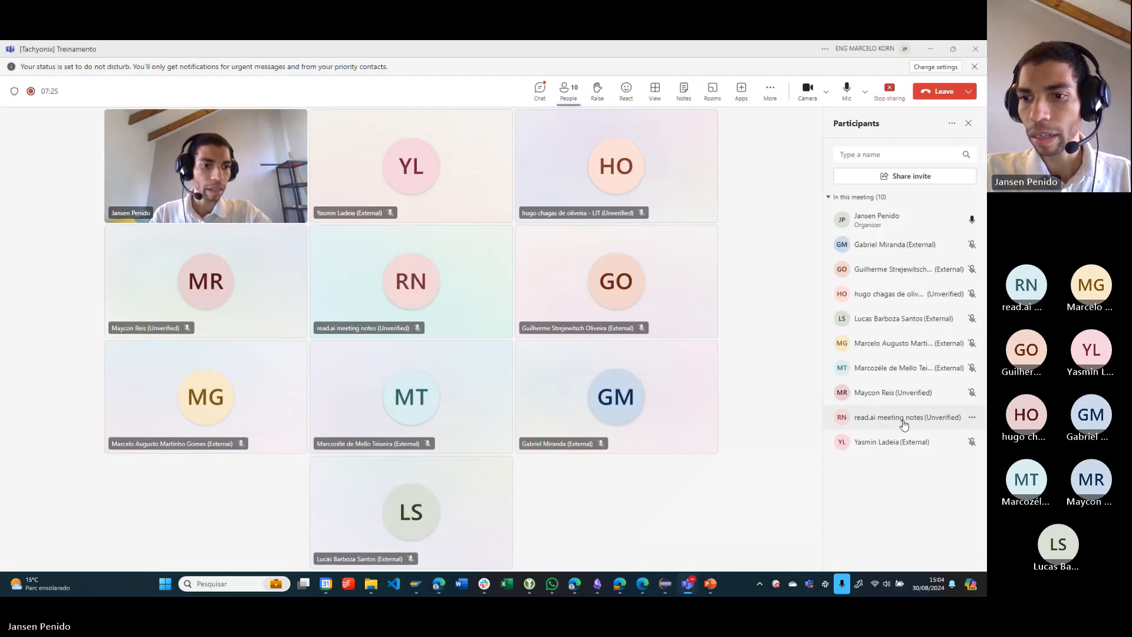
click(548, 94)
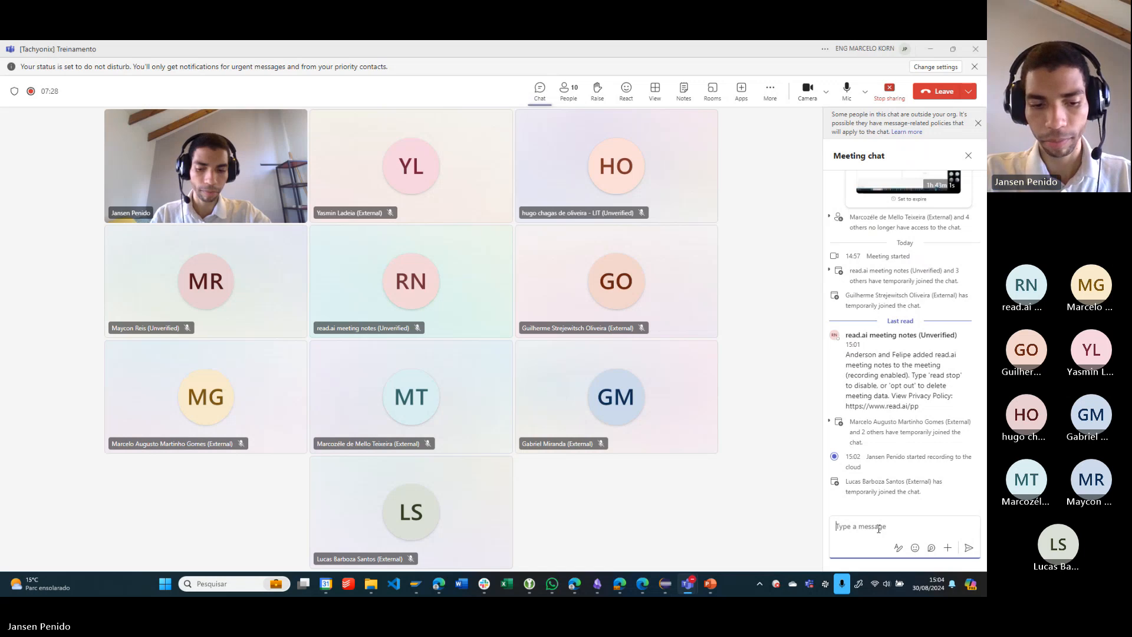
key(ctrl+v)
key(Return)
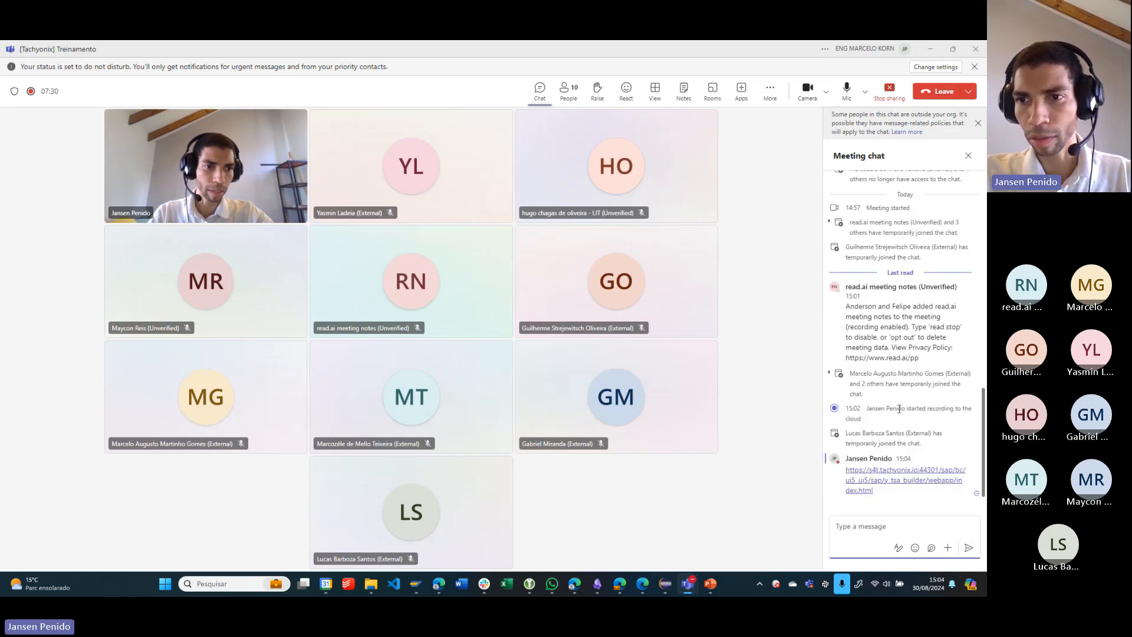
- Copy the training username and password from the previous session's chat message, resend them in the meeting chat and minimize the meeting window
scroll(899, 408, up, 15)
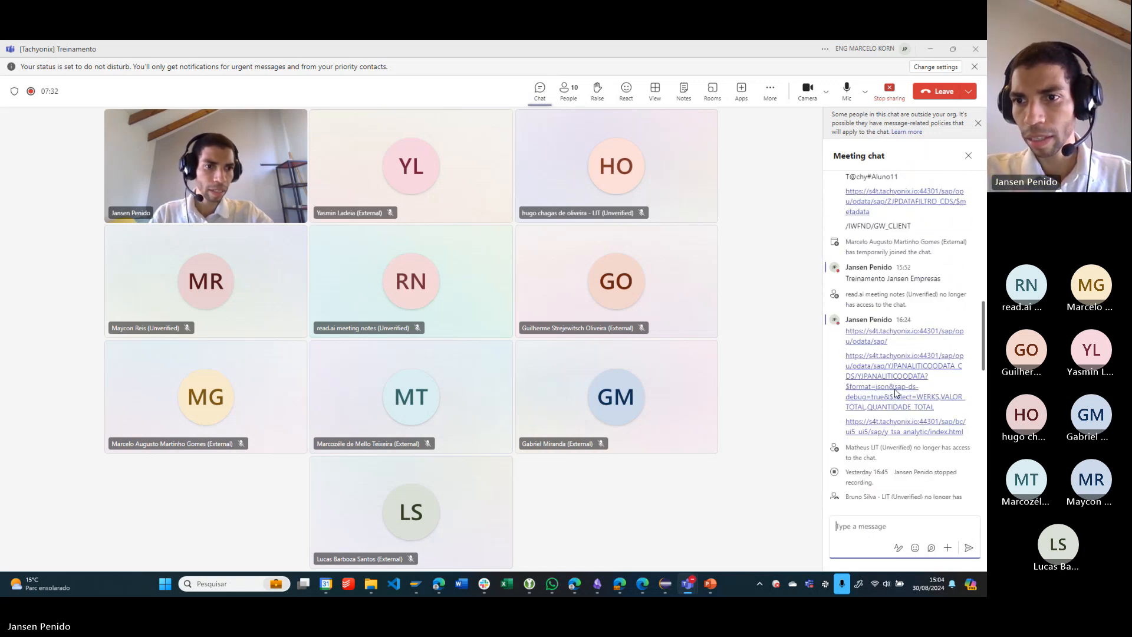
scroll(896, 394, up, 5)
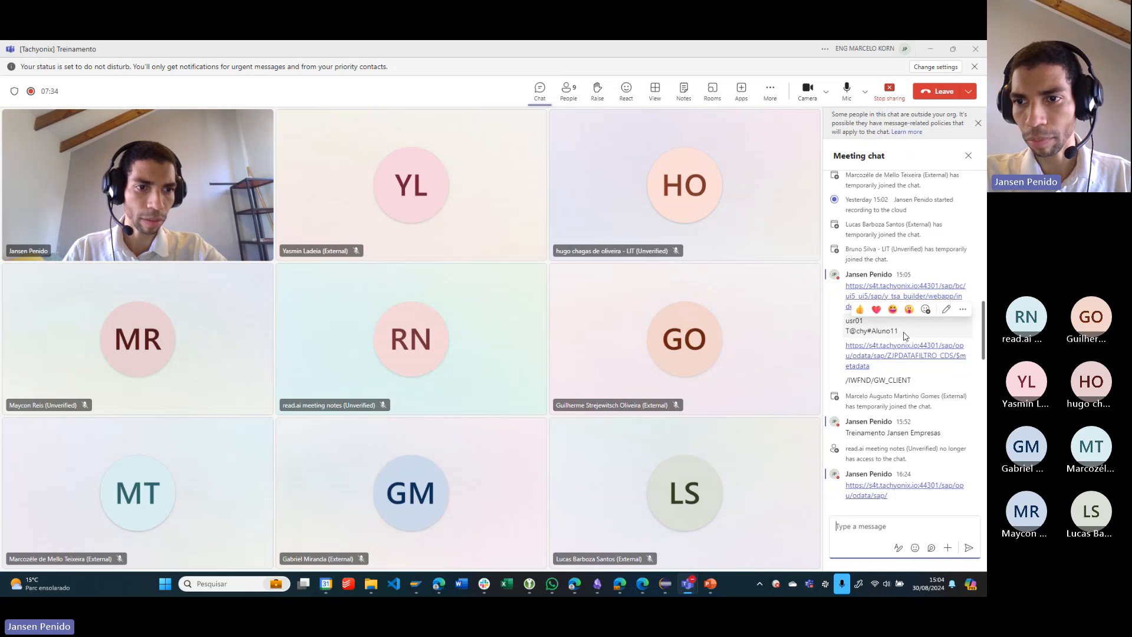
drag(905, 336, 845, 319)
key(ctrl+c)
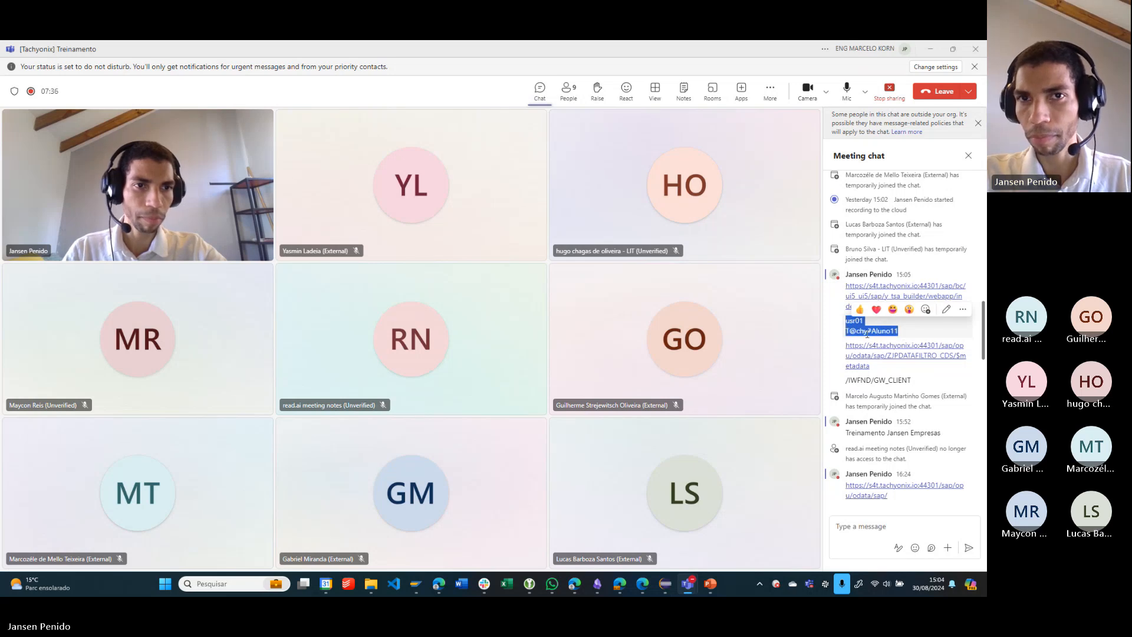
scroll(867, 334, down, 20)
click(856, 523)
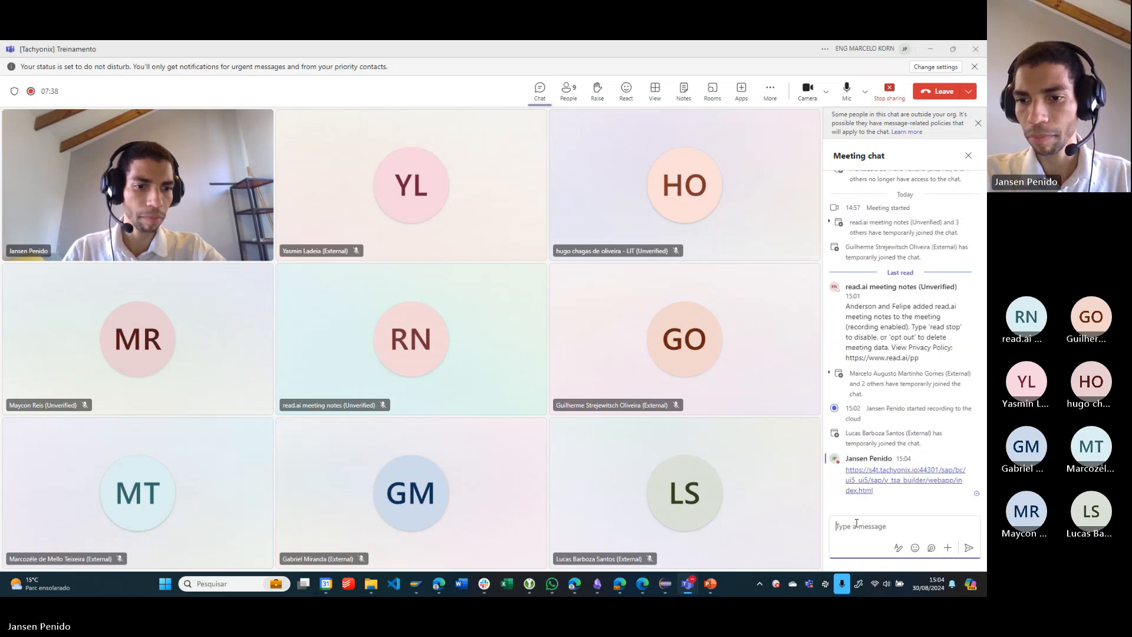
key(ctrl+v)
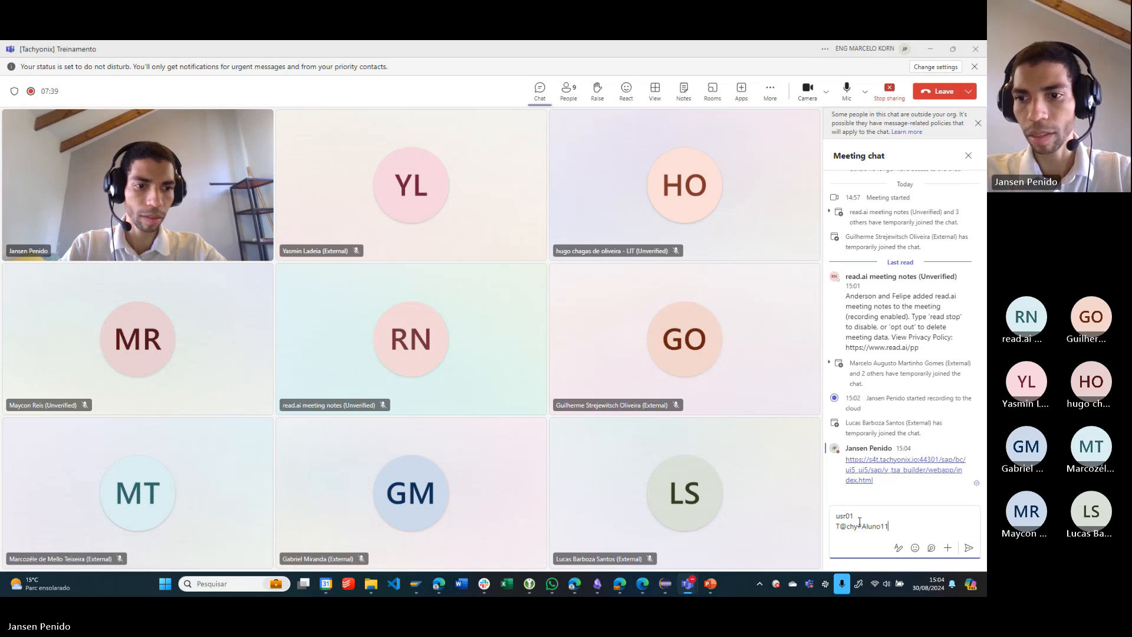
key(Return)
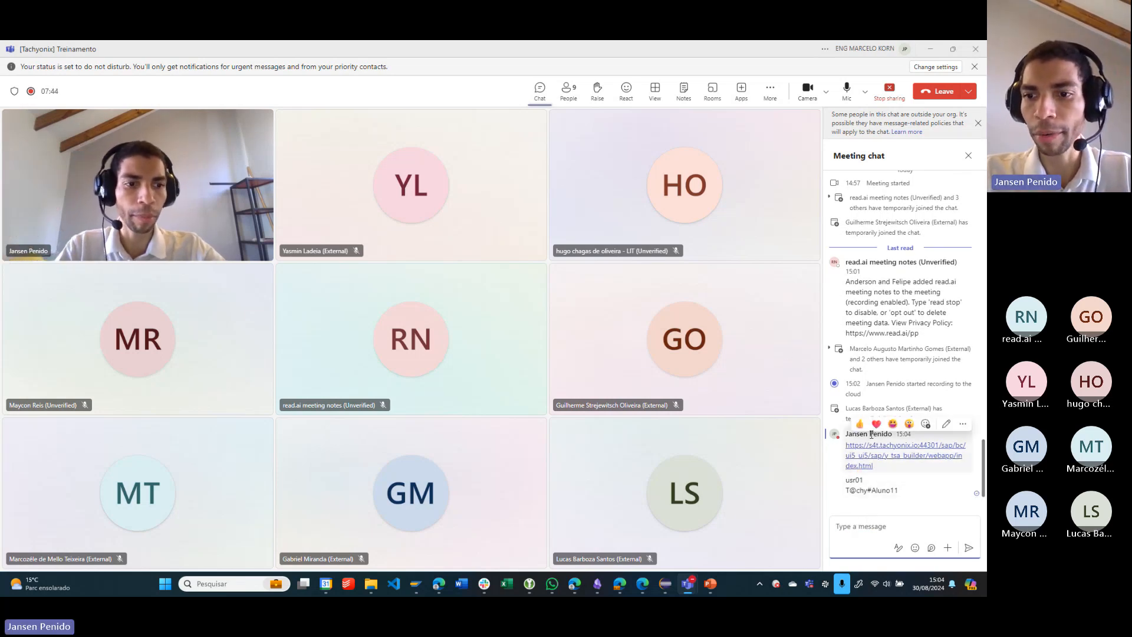
click(930, 52)
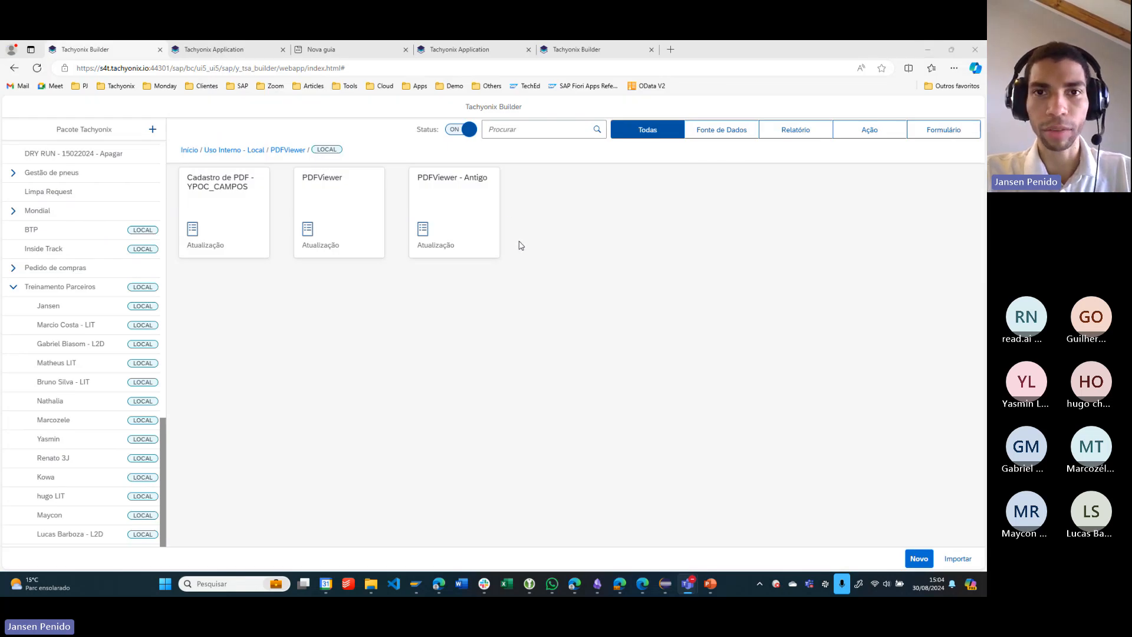
- Hide the browser's favourites bar and open the Pedidos de Compra report in the trainer's own package under Treinamento Parceiros
click(575, 263)
key(ctrl+shift+b)
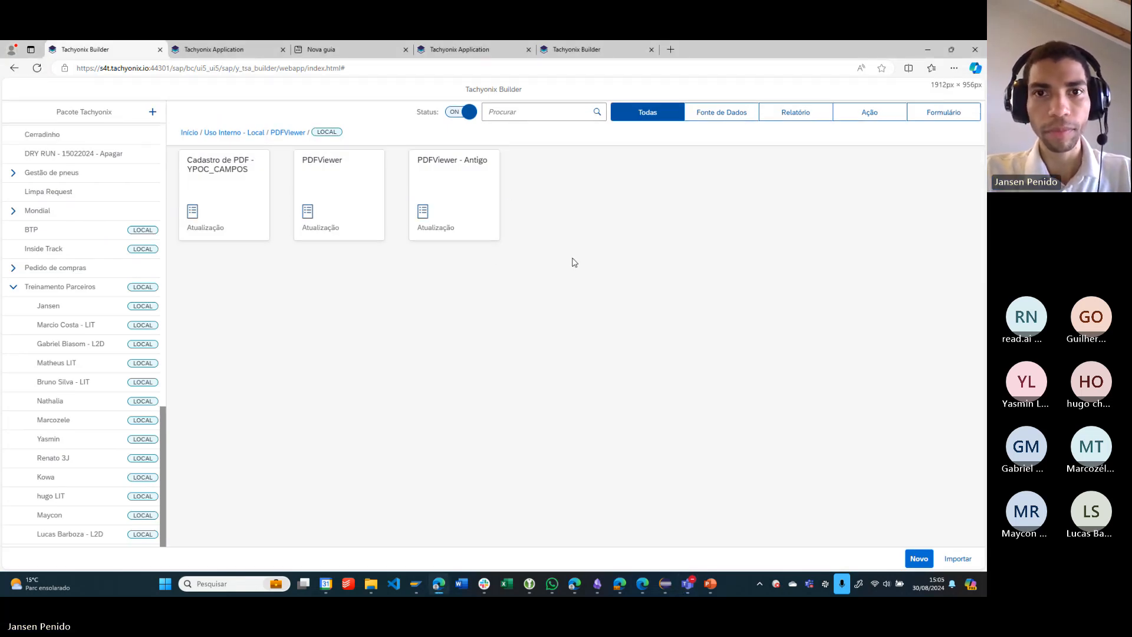
click(65, 307)
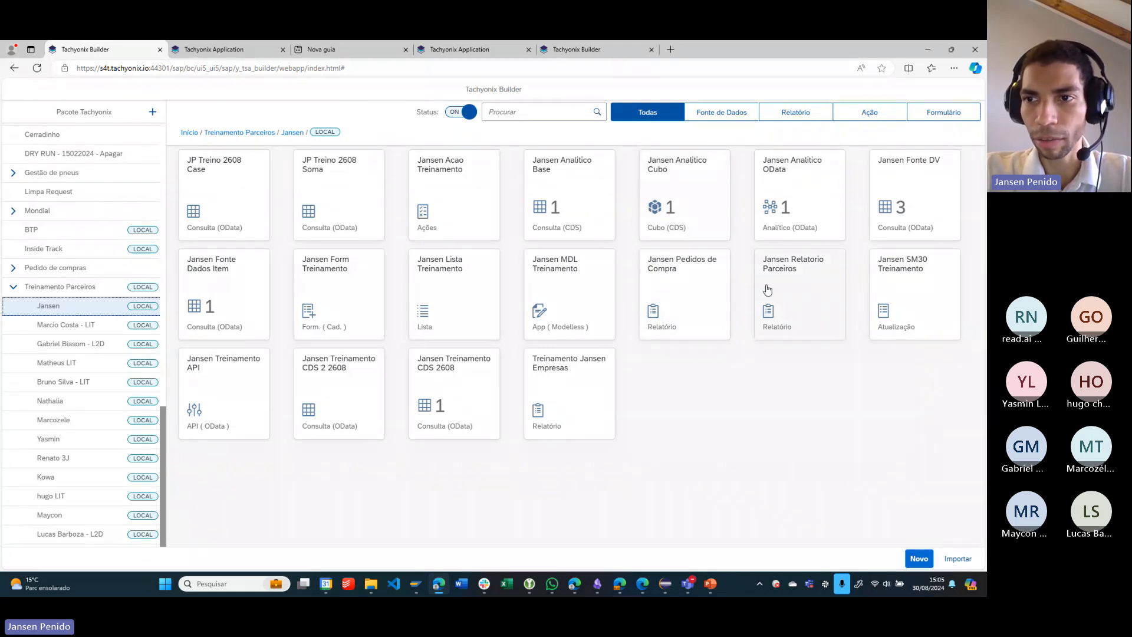
click(687, 306)
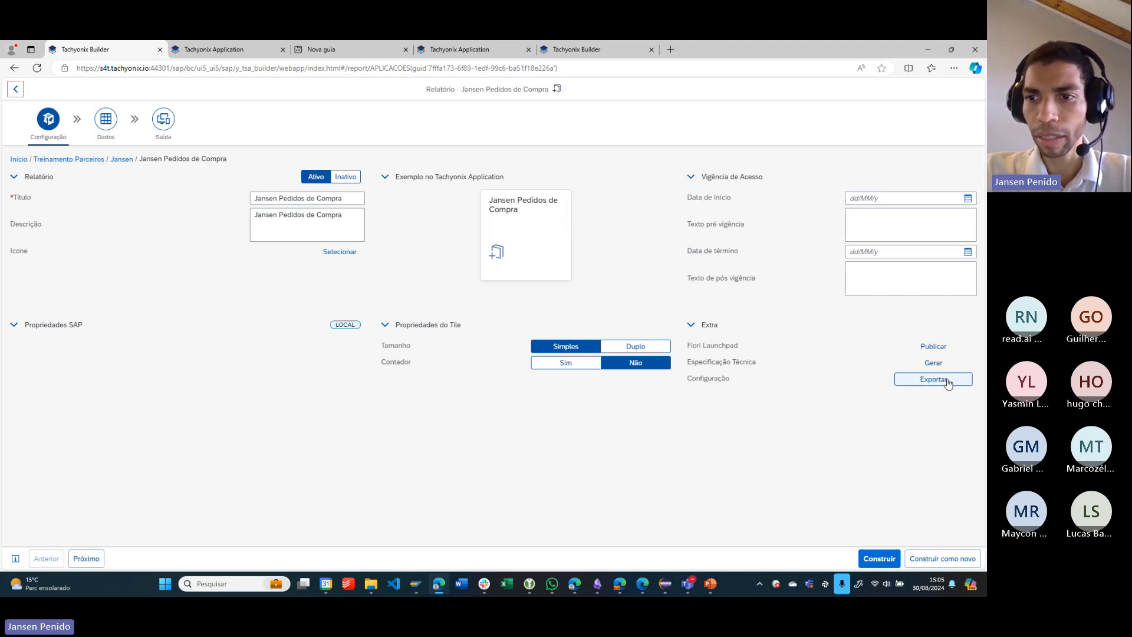
- Export the report's configuration as a TAF file, show it in the Downloads folder and return to the report
drag(688, 363, 765, 369)
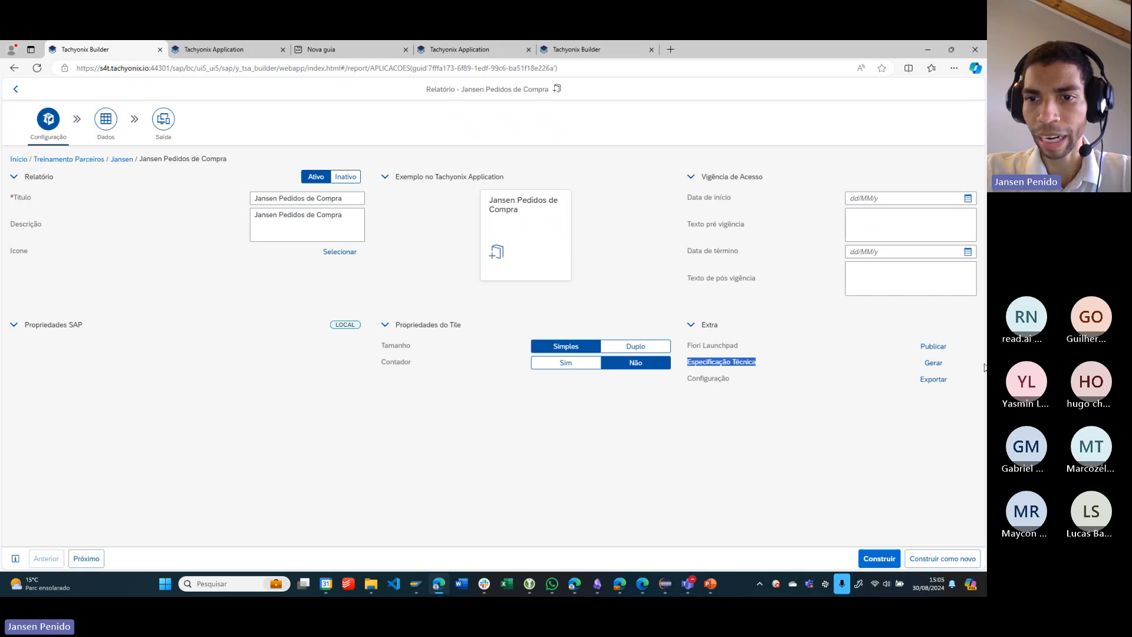
click(692, 384)
drag(690, 381, 862, 384)
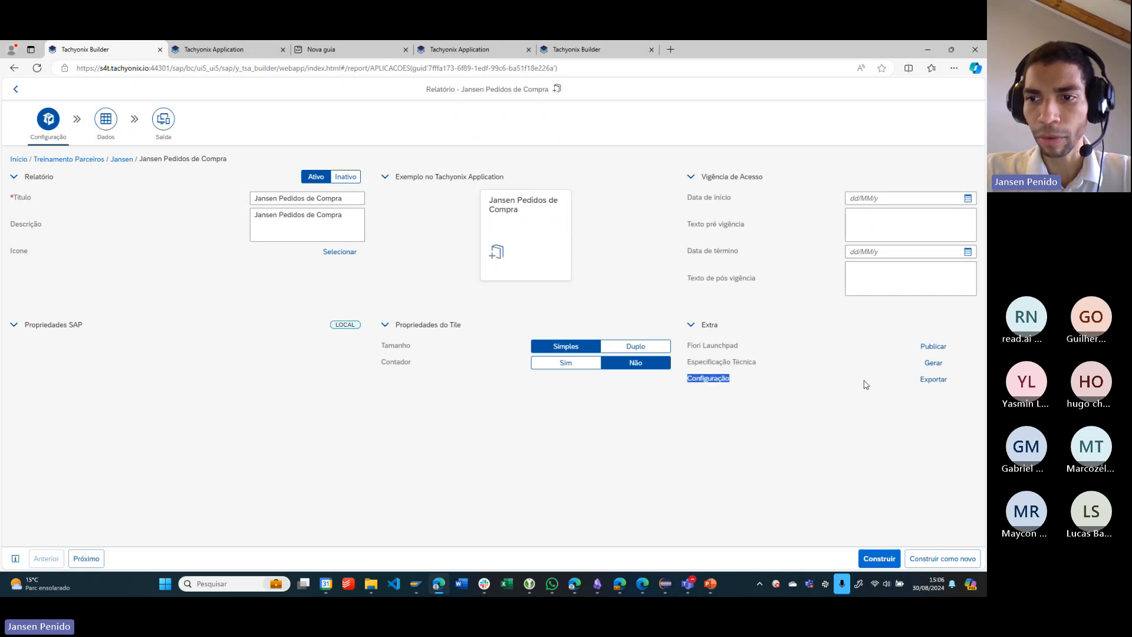
click(936, 399)
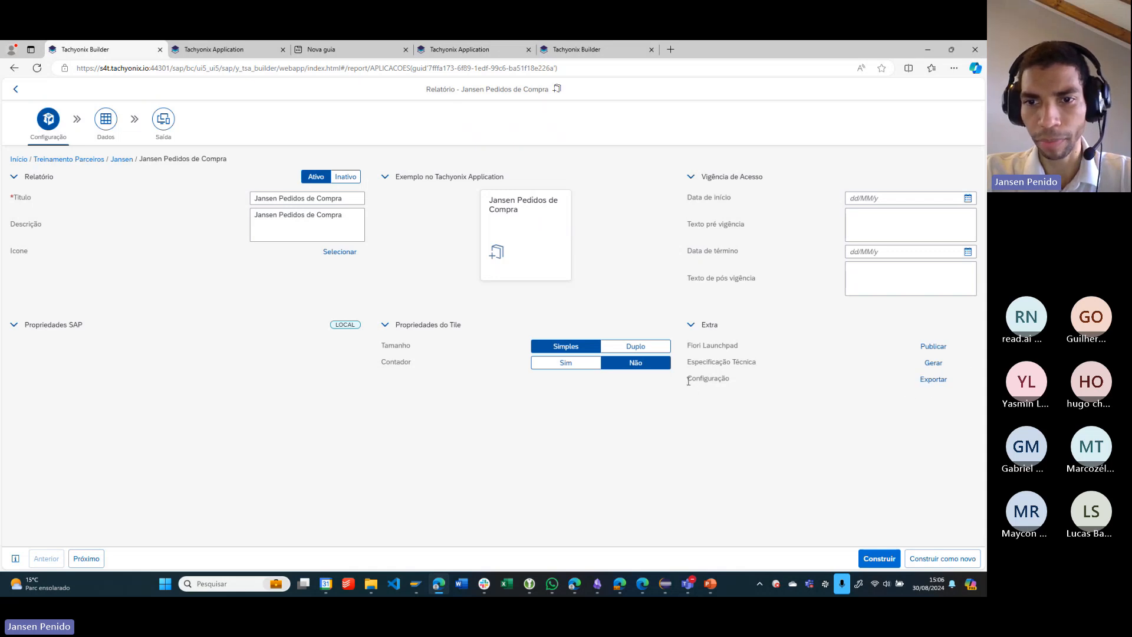
drag(687, 378, 727, 377)
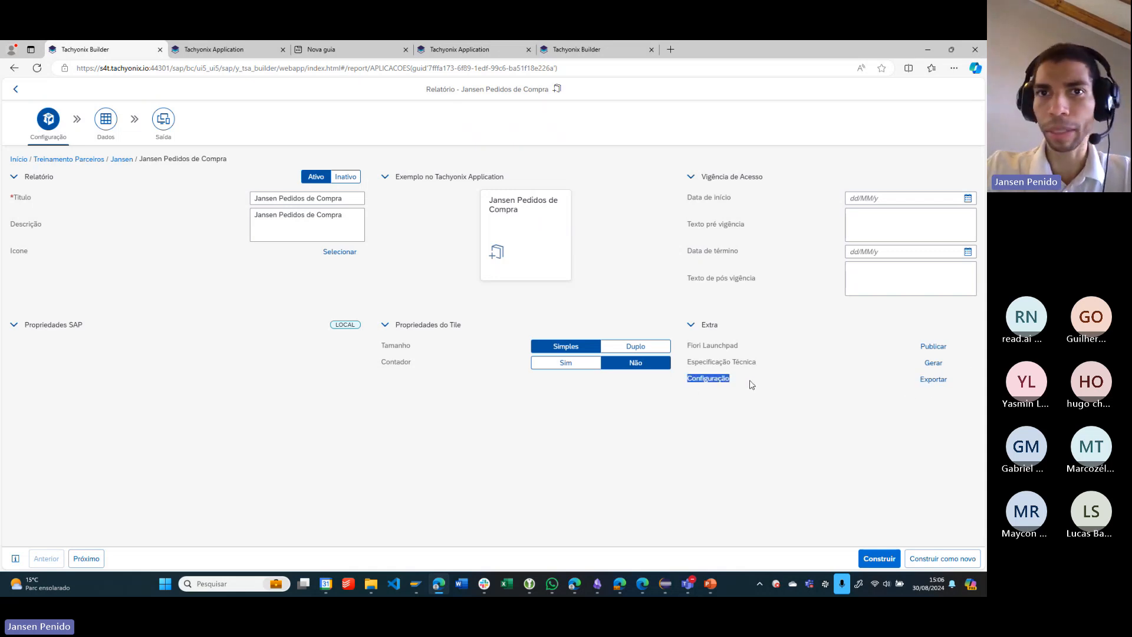
click(766, 412)
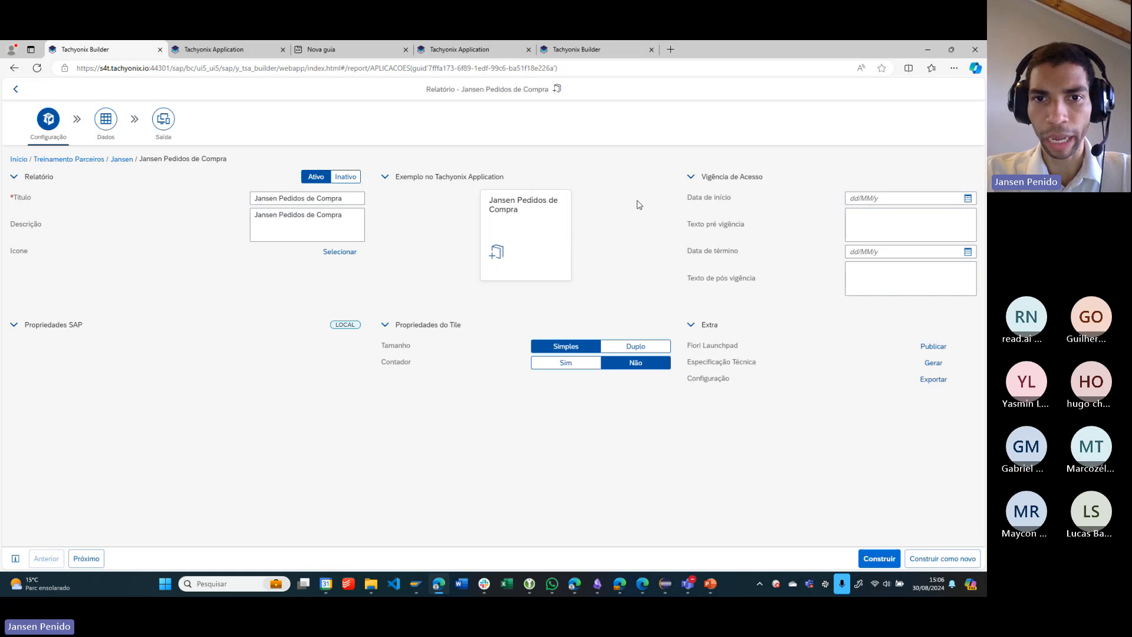
click(964, 385)
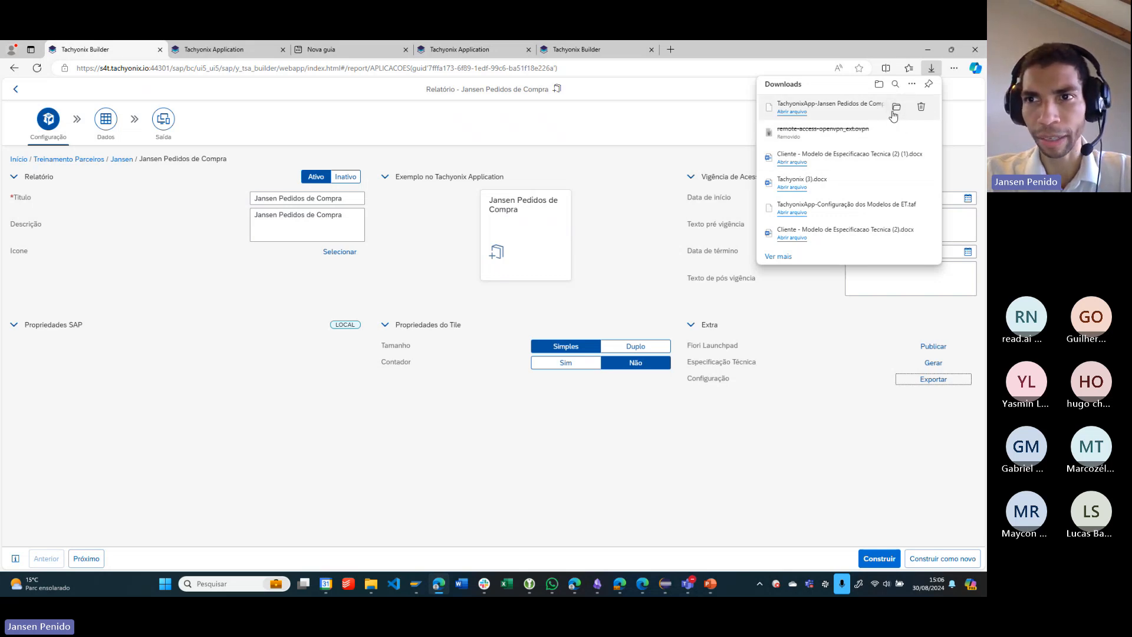
click(896, 107)
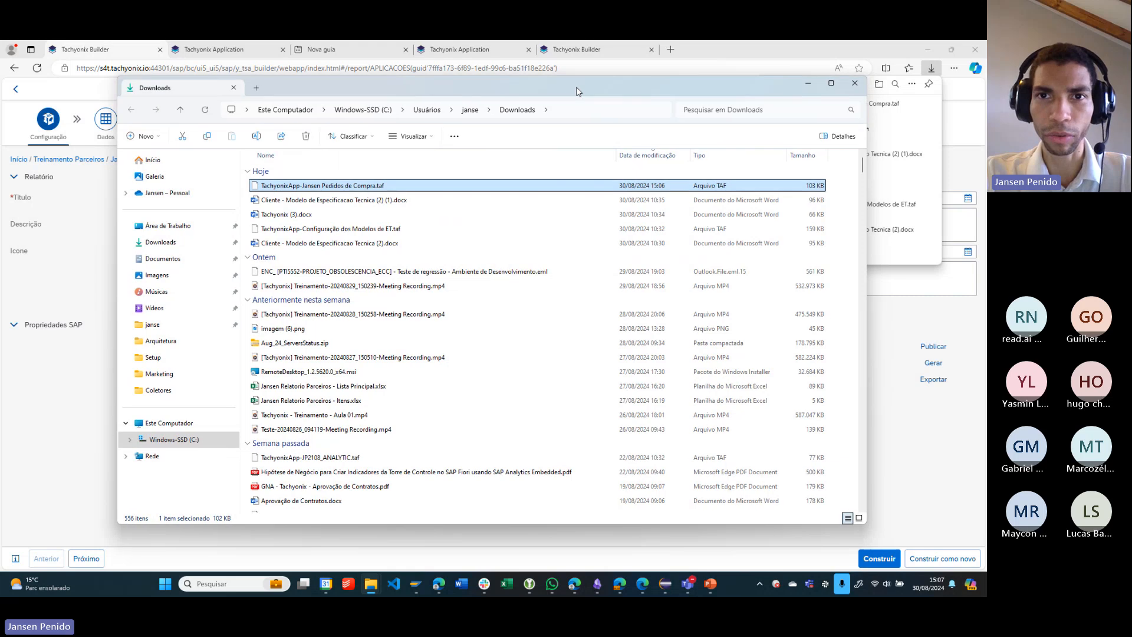
drag(571, 86, 481, 81)
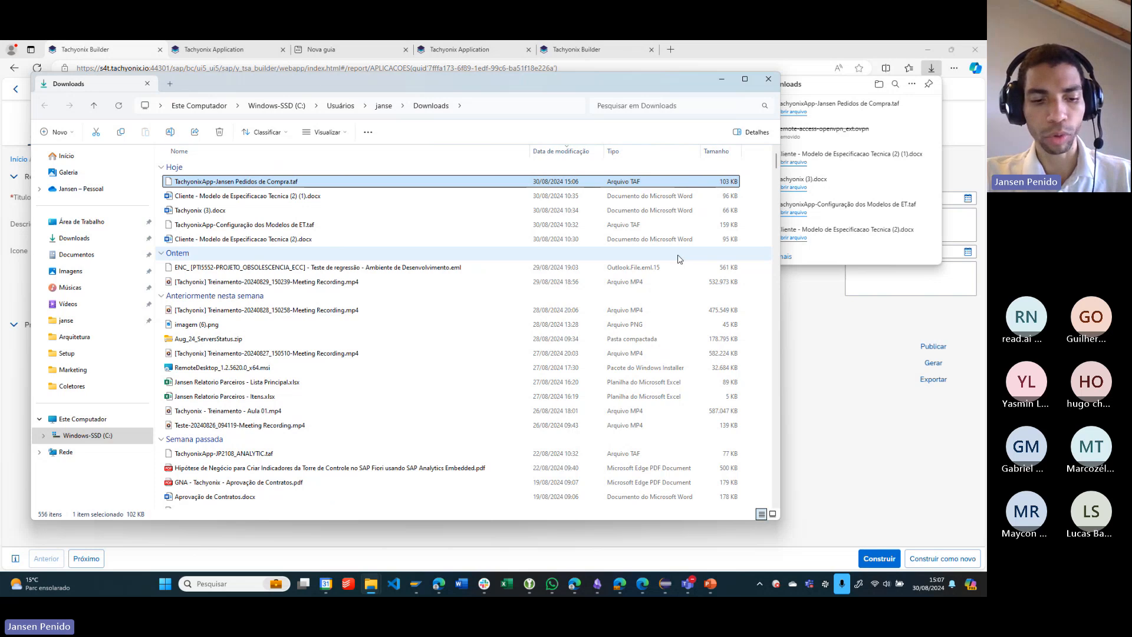
click(811, 307)
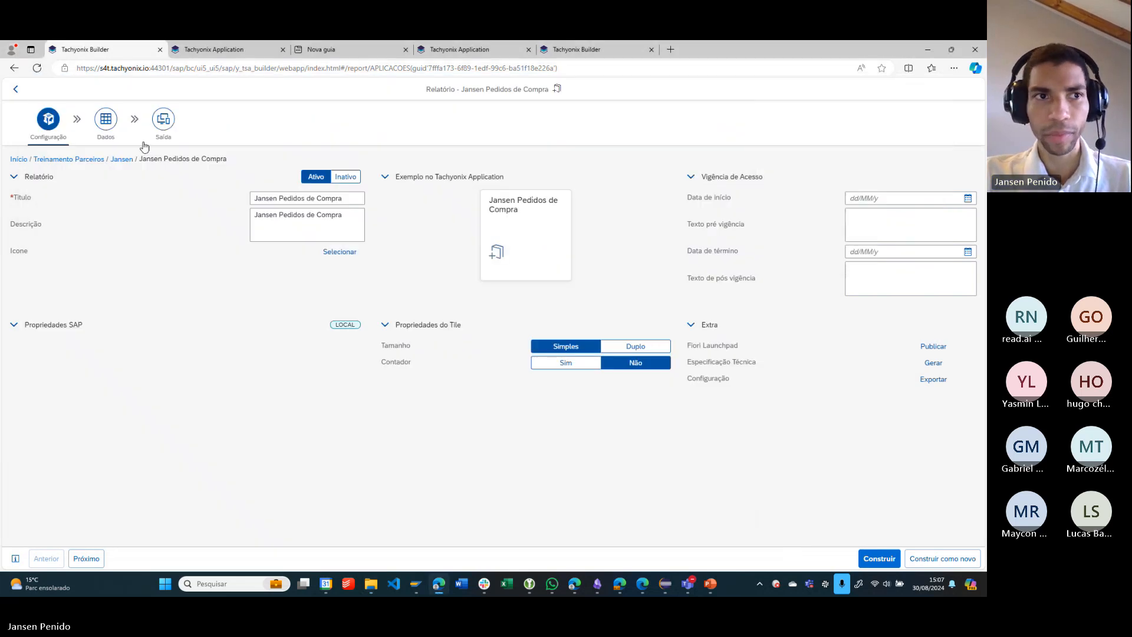
- Return to the trainer's package and select the exported Pedidos de Compra TAF file from Downloads as the import template
click(15, 91)
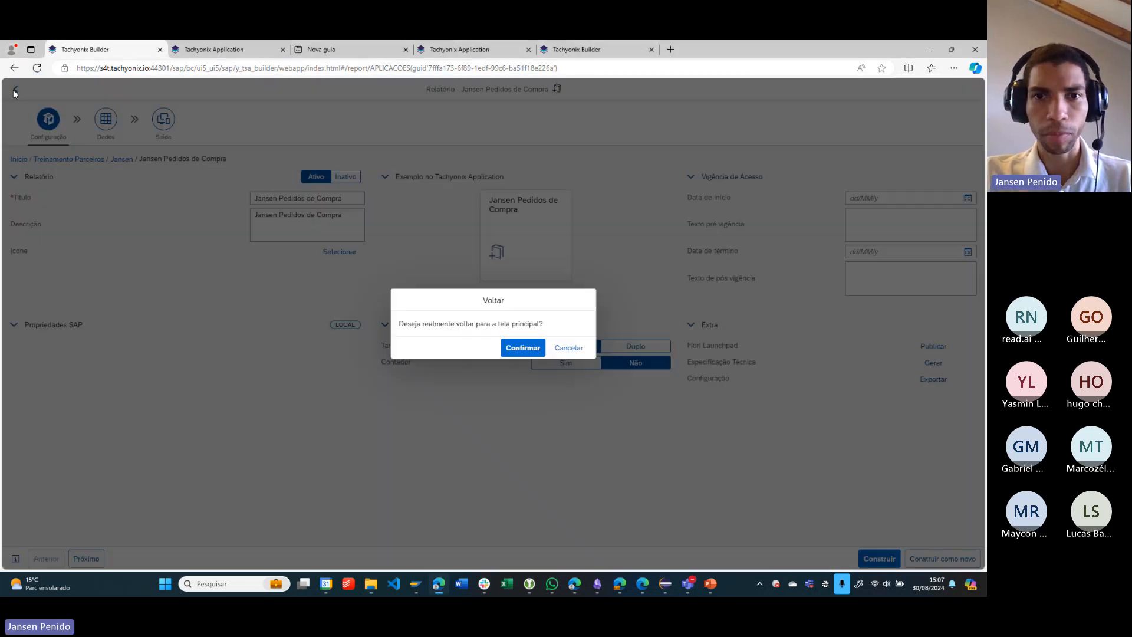
click(531, 351)
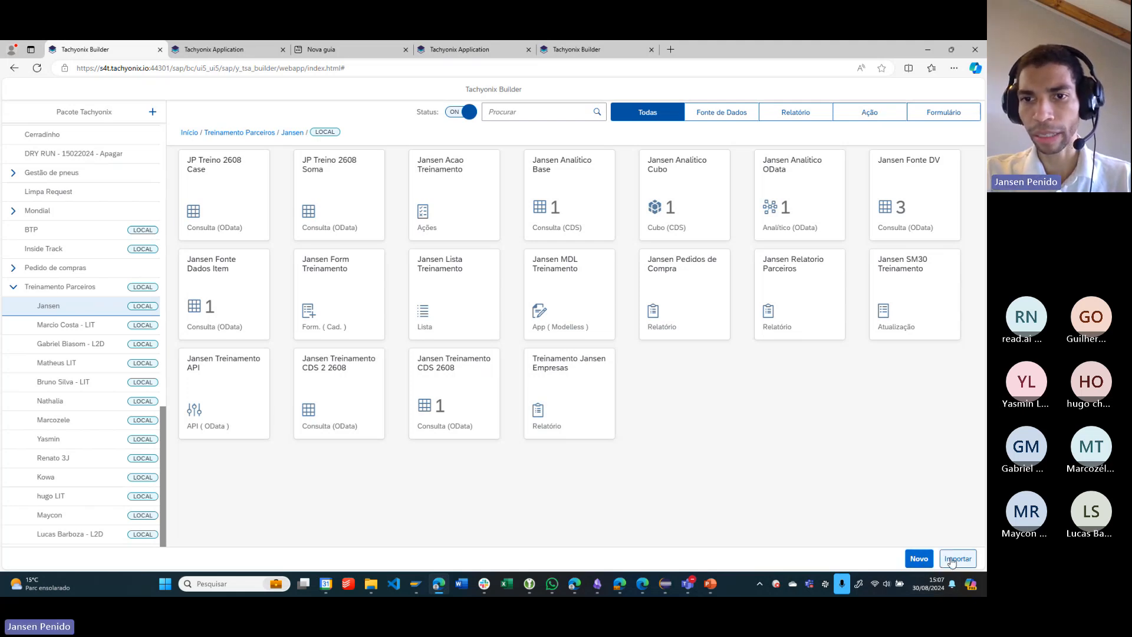
click(952, 560)
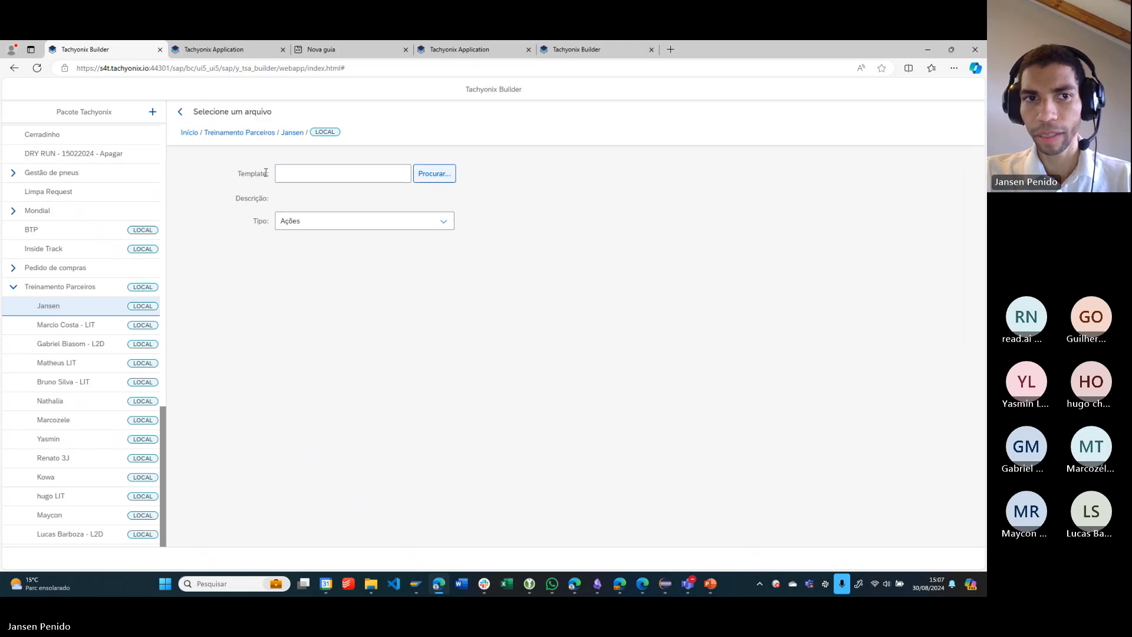
drag(238, 172, 258, 173)
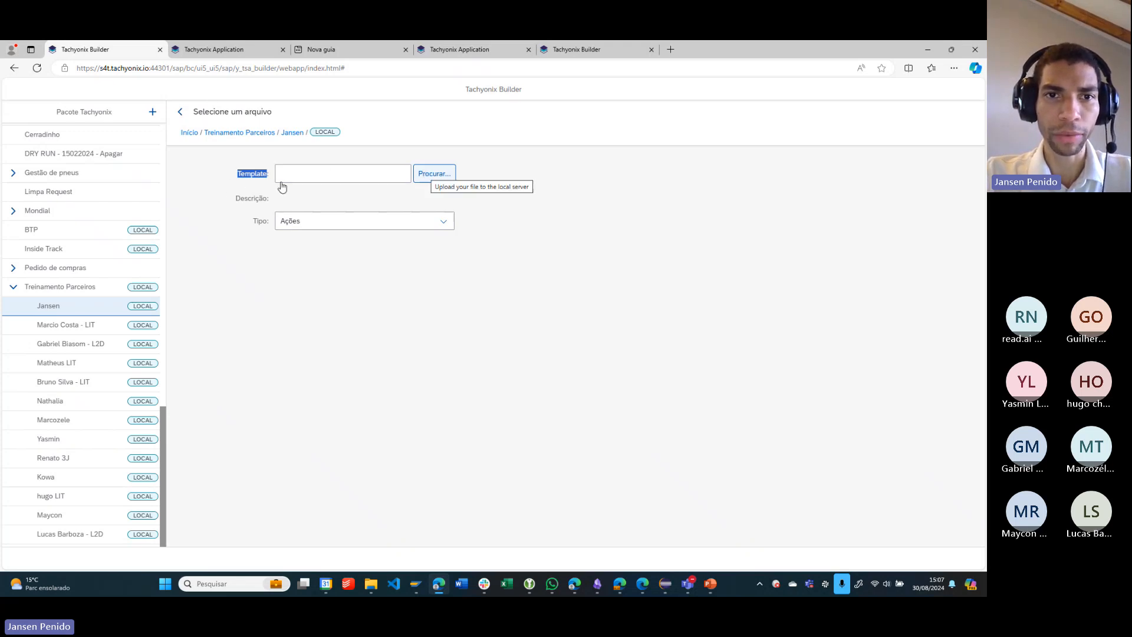
click(243, 175)
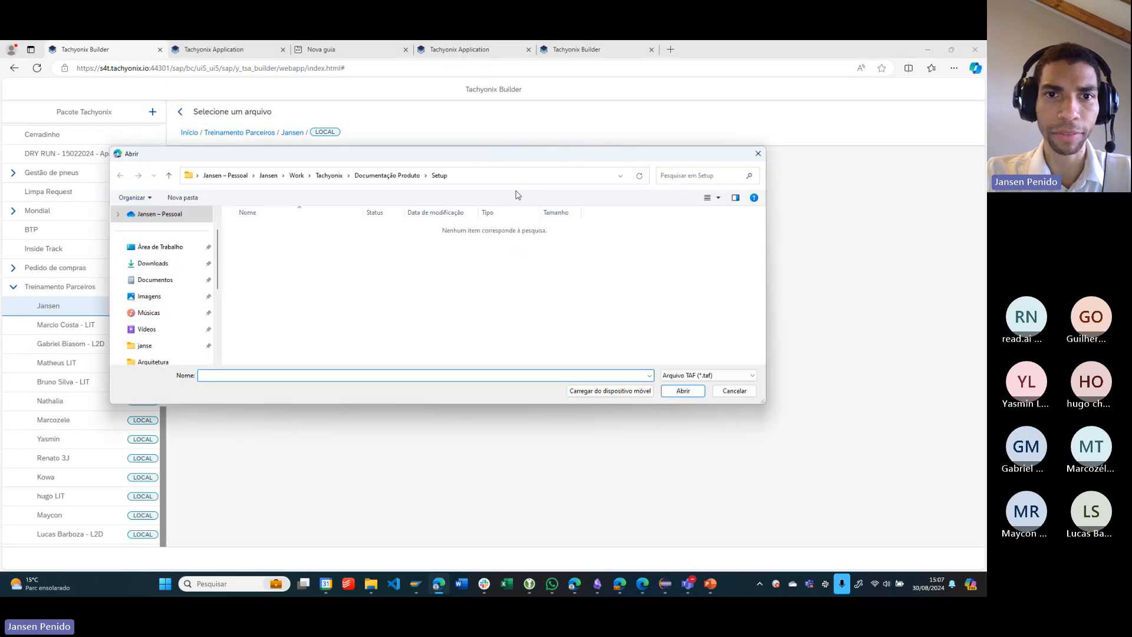
text("C:\Users\janse\Downloads\TachyonixApp-Jansen Pedidos de Compra.taf")
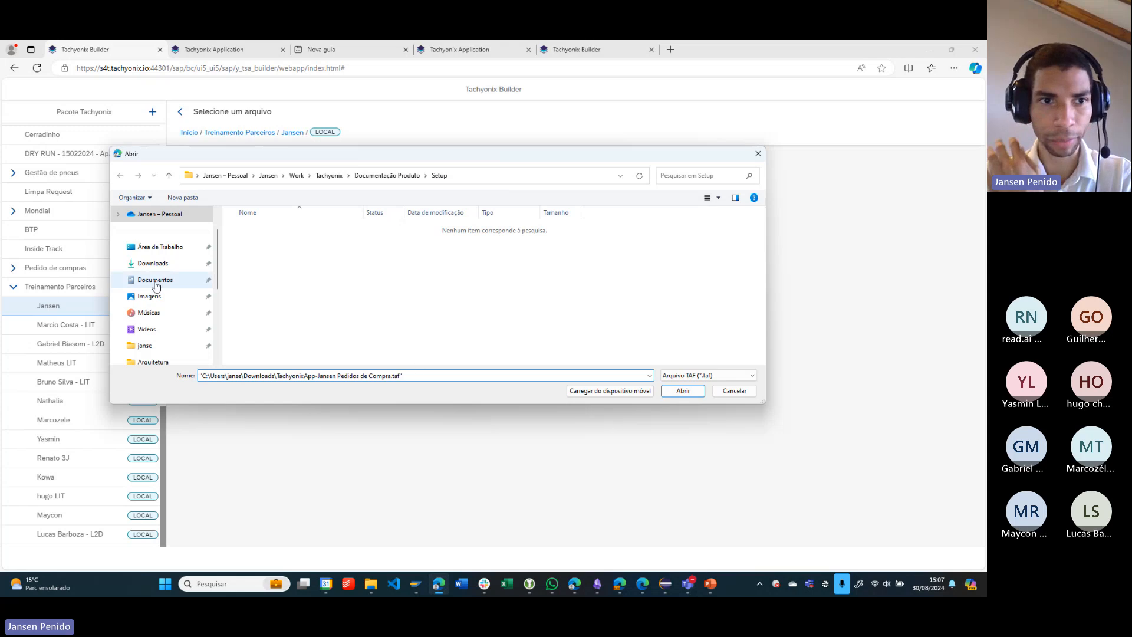
click(153, 263)
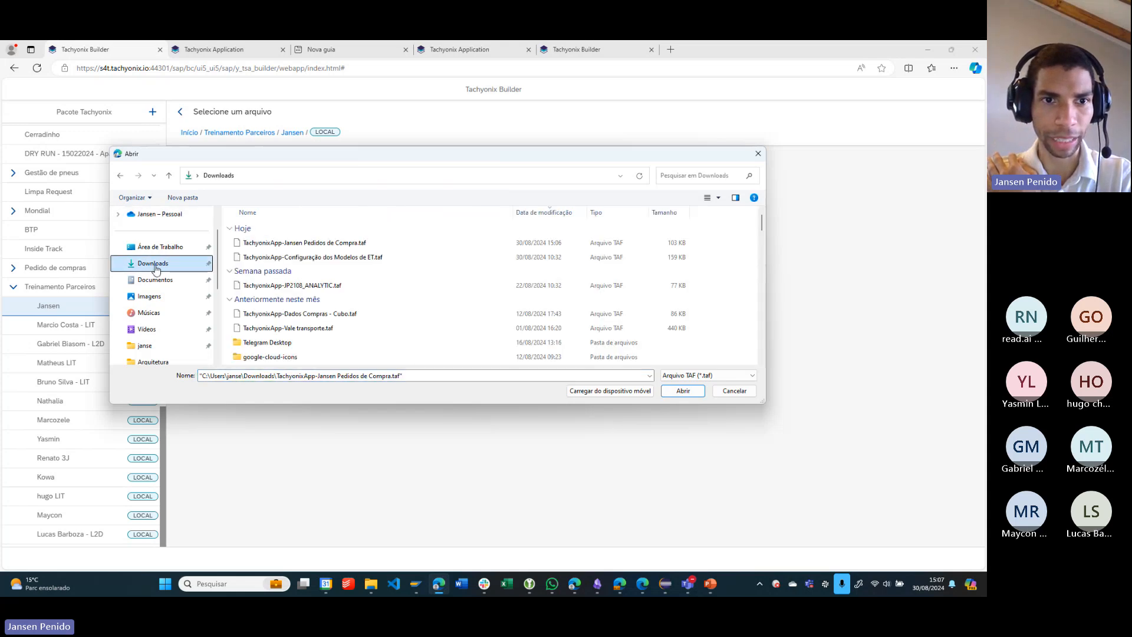
double_click(354, 244)
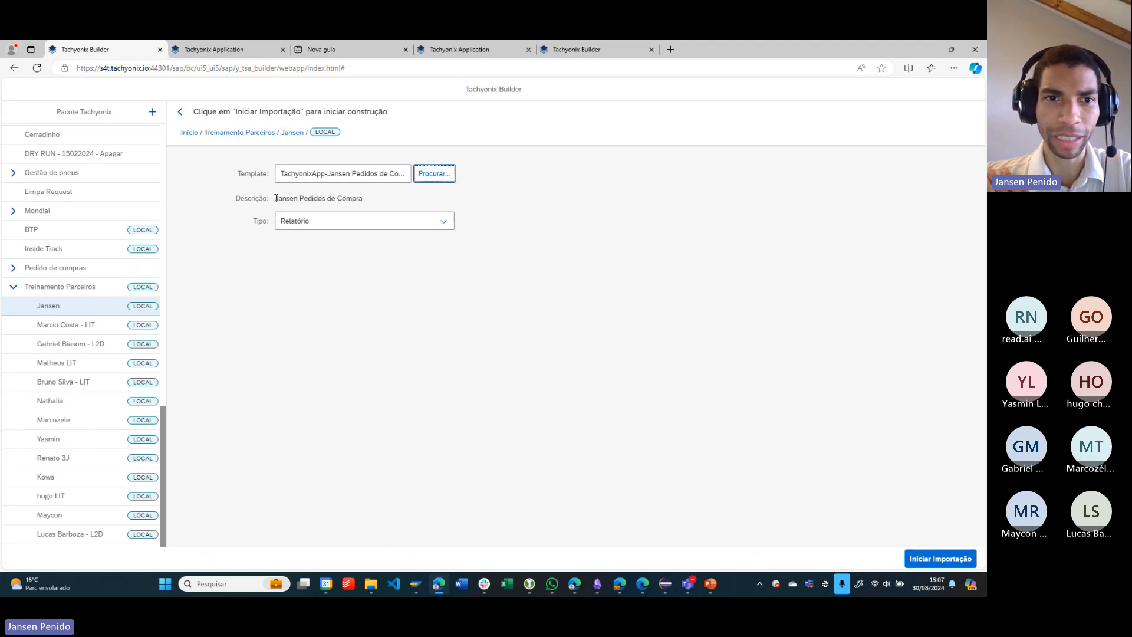
drag(276, 198, 363, 199)
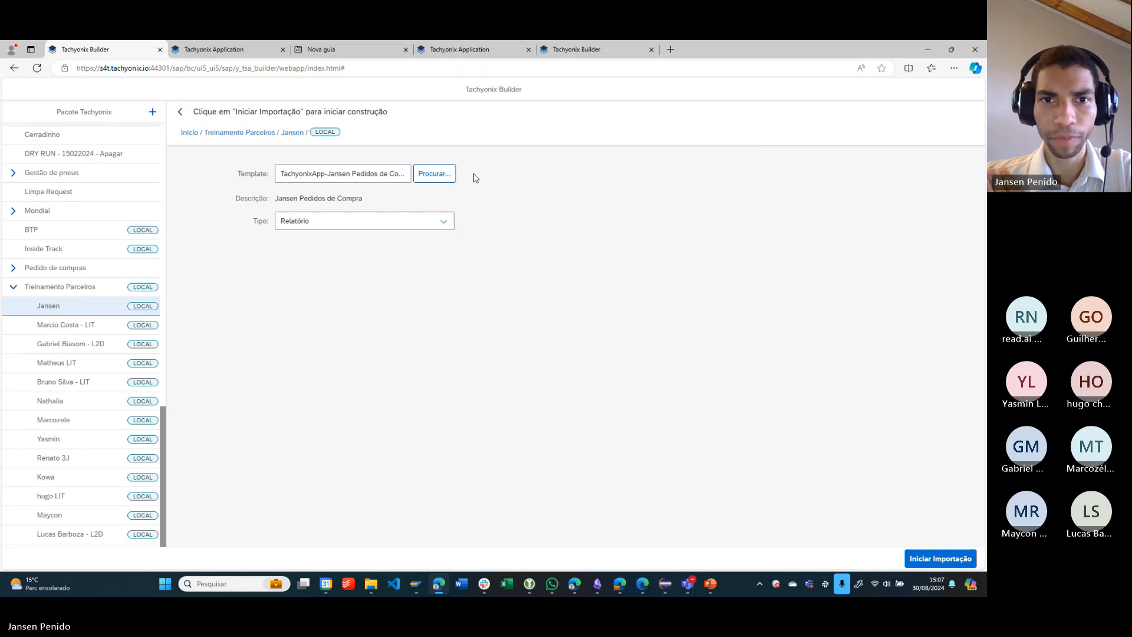
- Start the template import and review the imported report's Dados and Saída stages
click(954, 564)
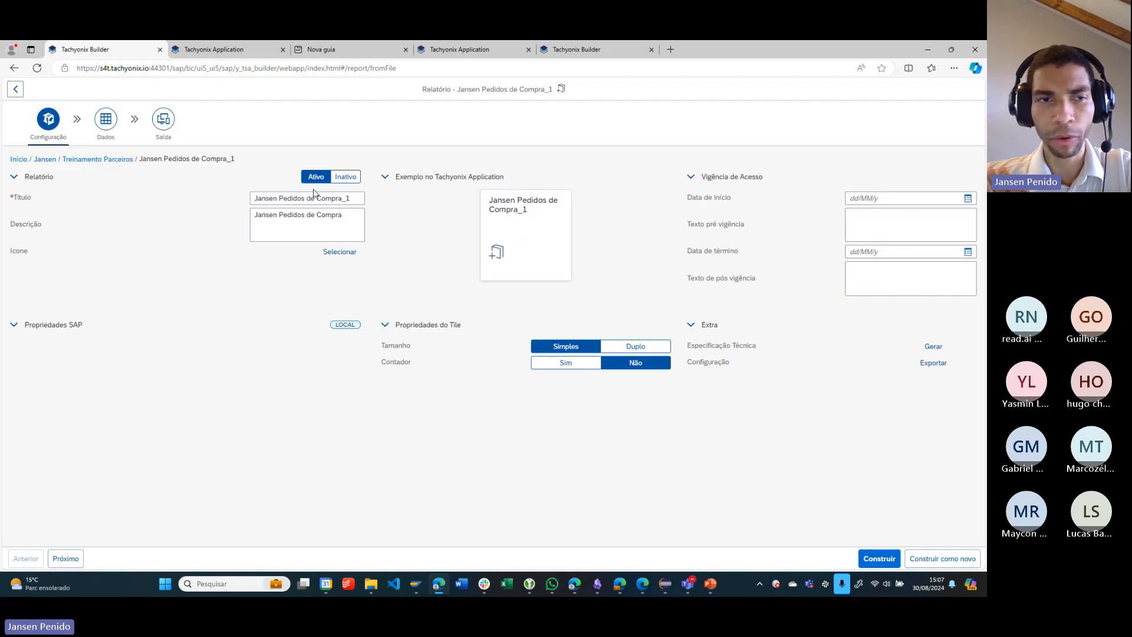
click(105, 119)
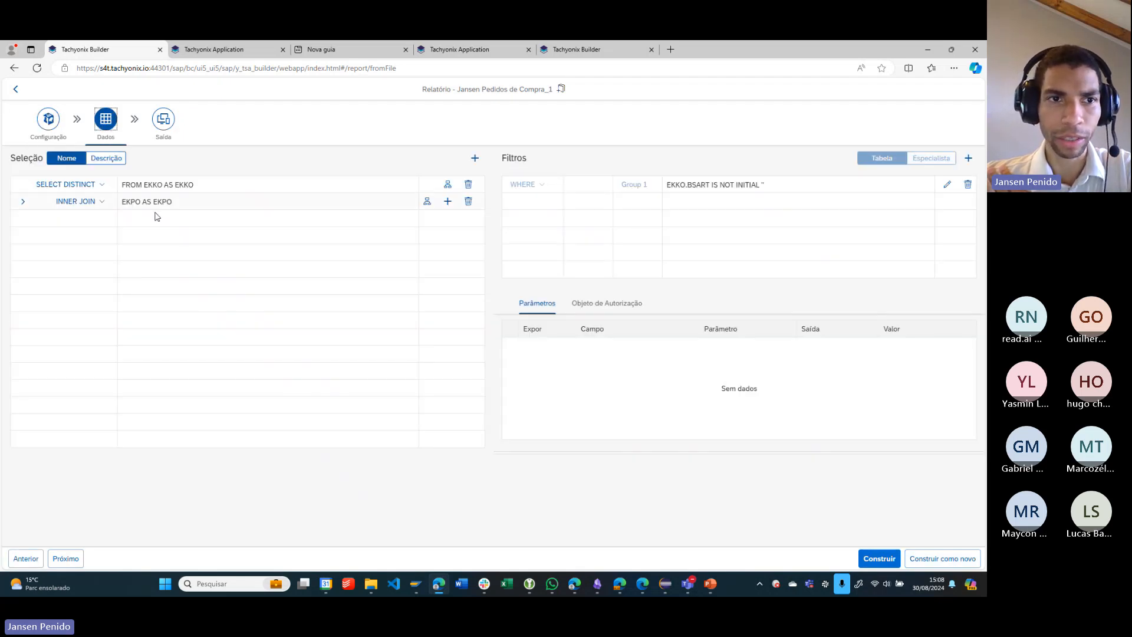
click(163, 120)
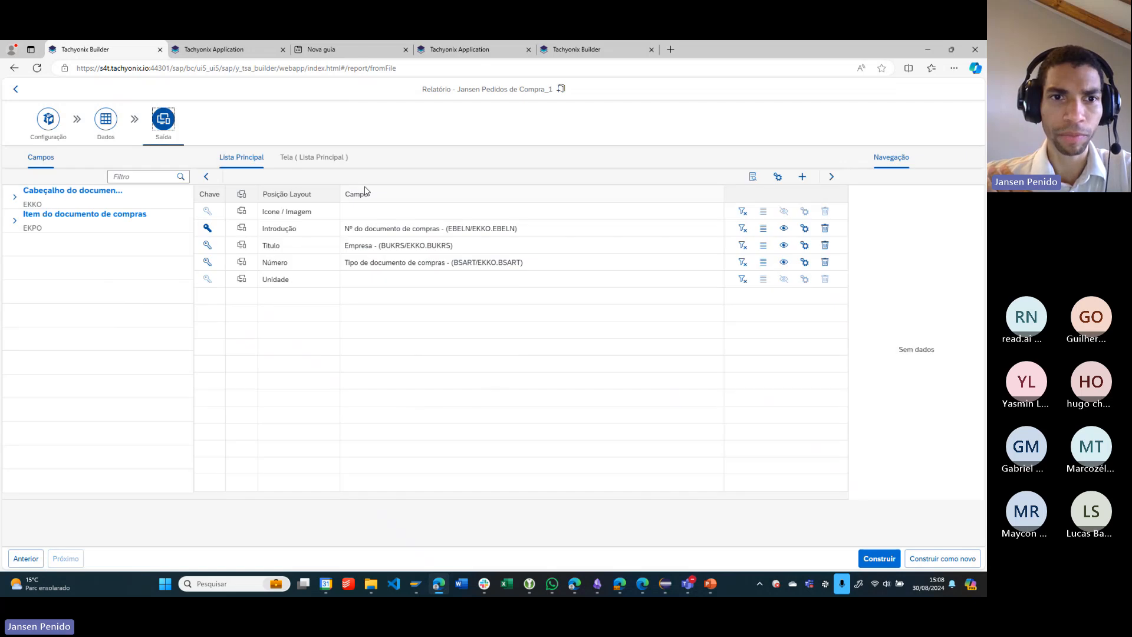
- Review the imported report's Tela ( Lista Principal ) layout and Dados stage, and highlight the title and its suffix in Configuração
click(314, 157)
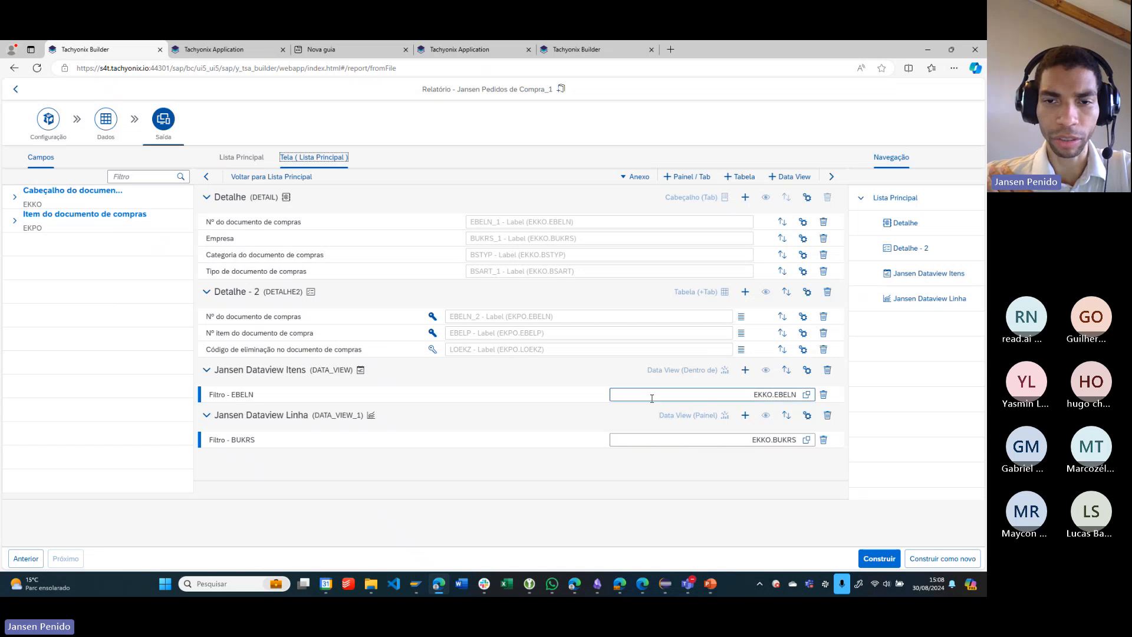
click(114, 128)
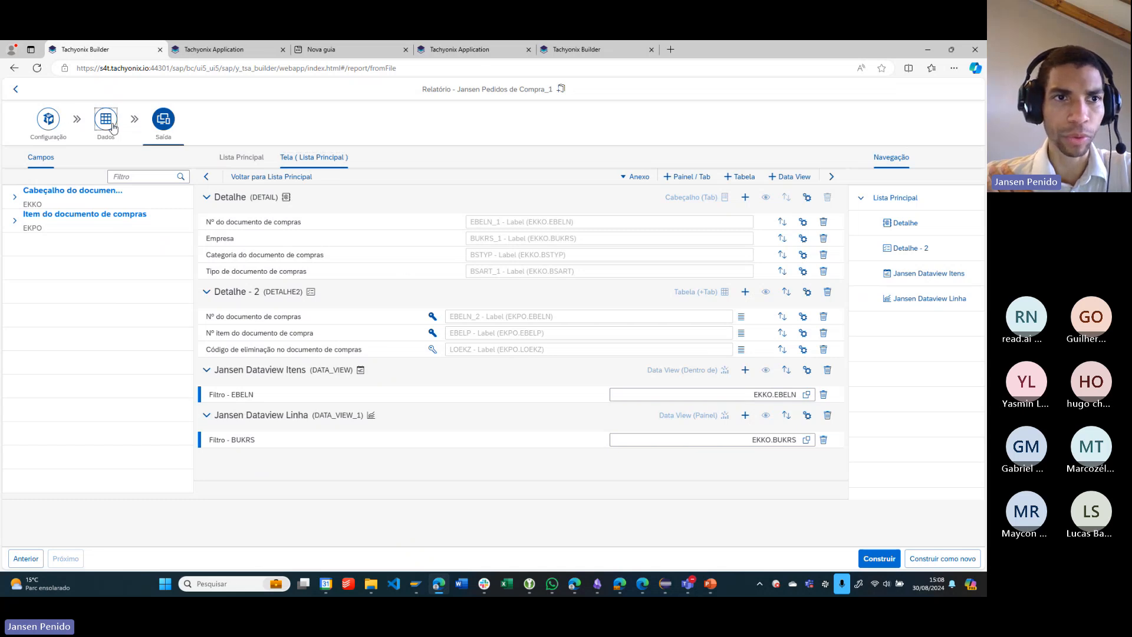
click(52, 125)
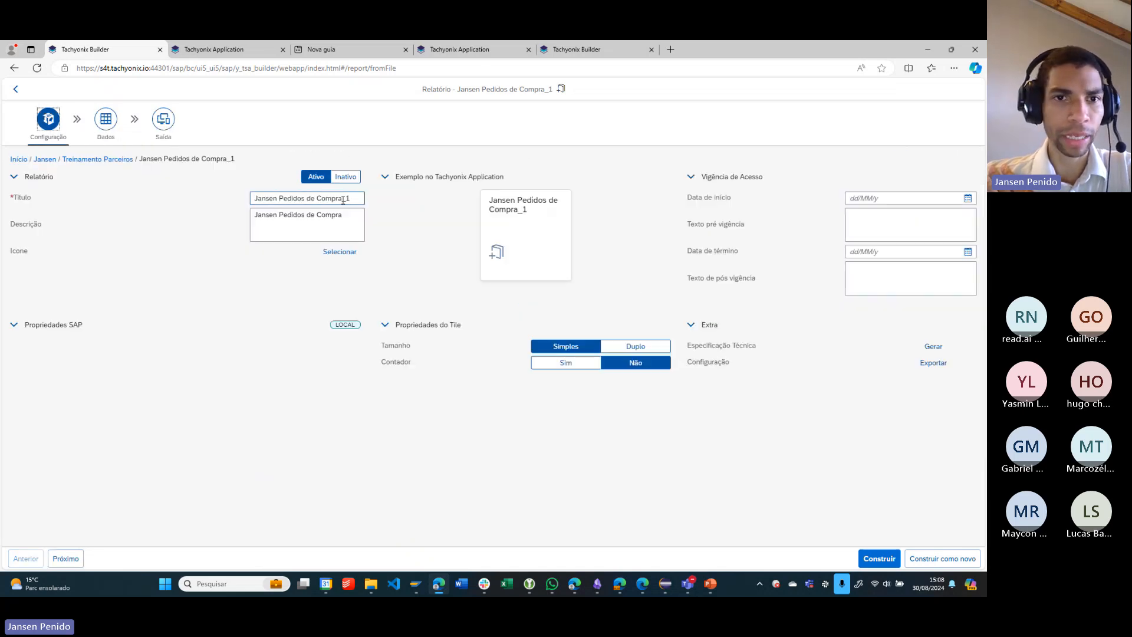
drag(344, 200, 358, 199)
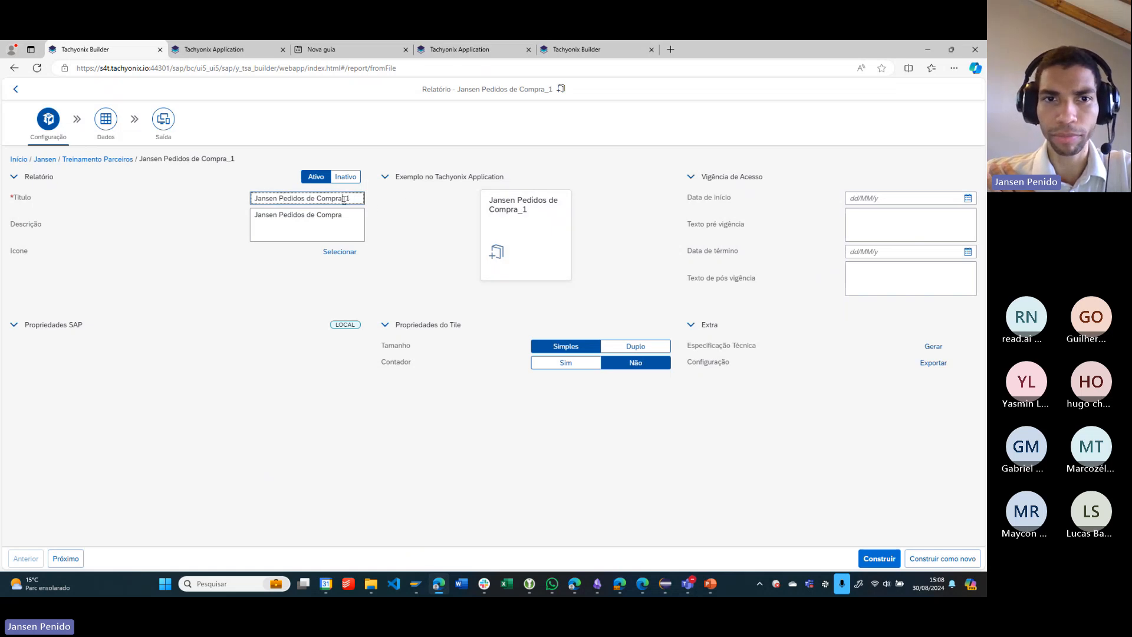
drag(344, 200, 126, 201)
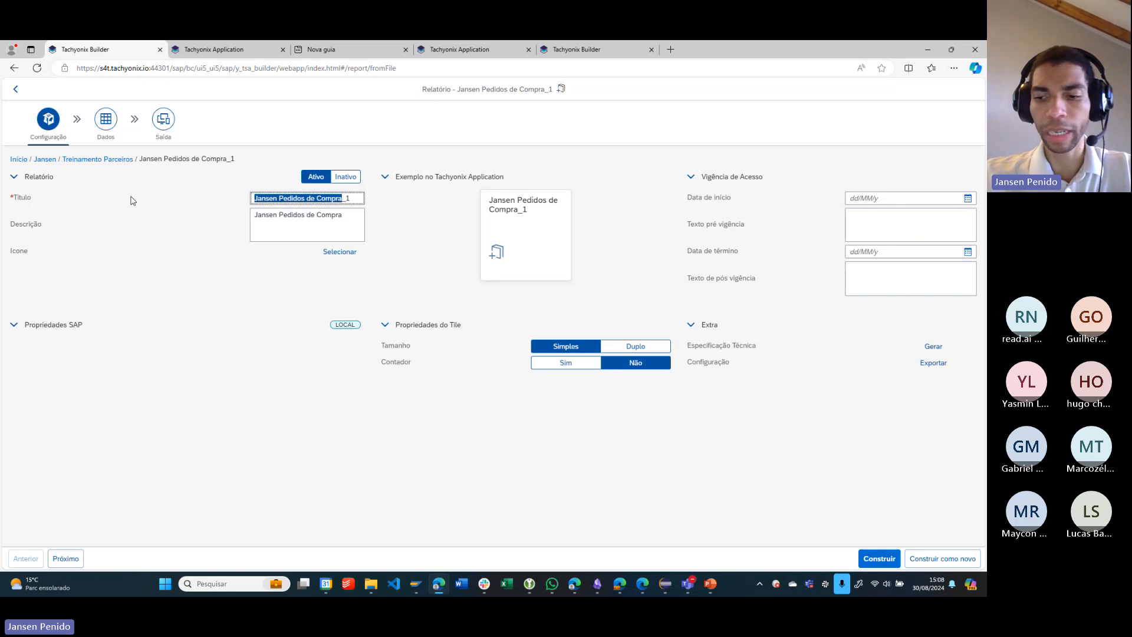
key(Right)
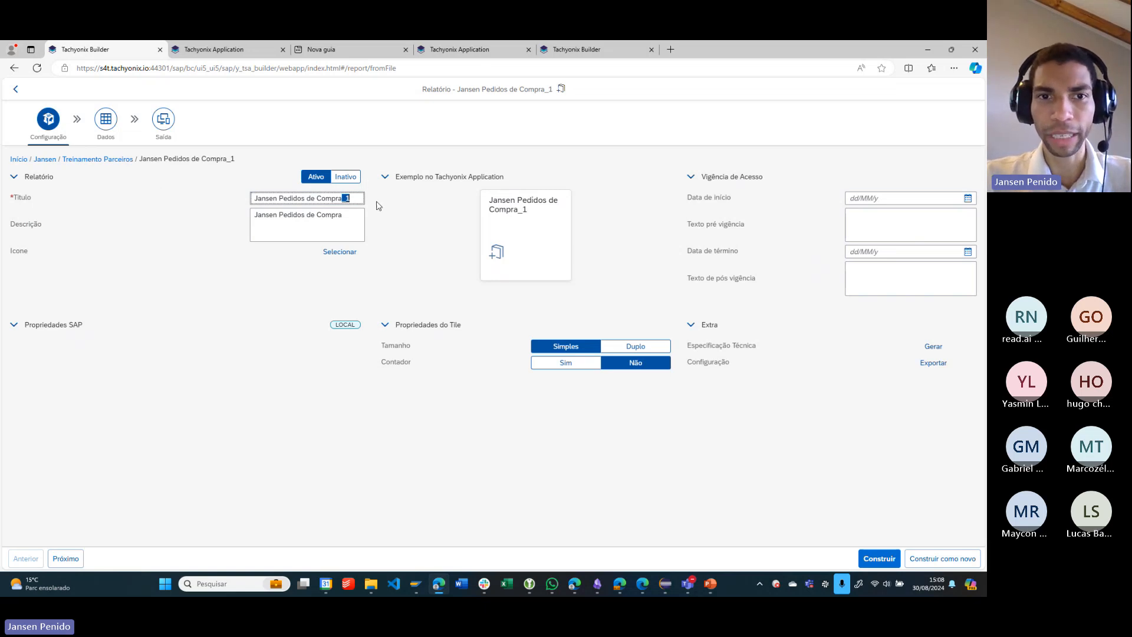
click(359, 198)
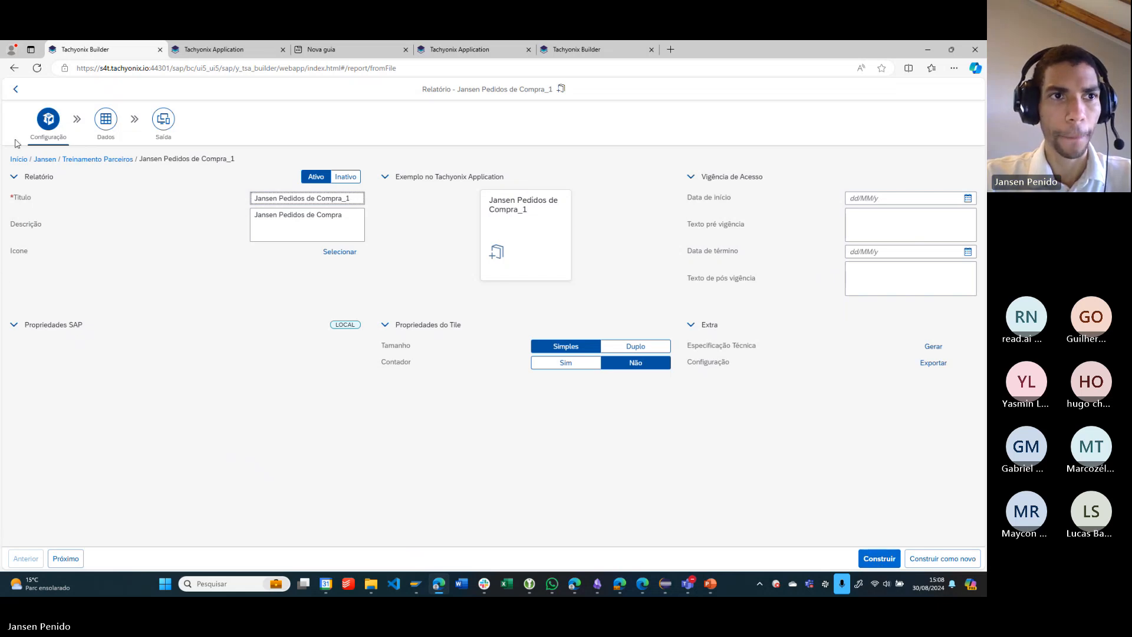
- Leave the imported report without building it and open the original Pedidos de Compra report from the trainer's package
click(20, 93)
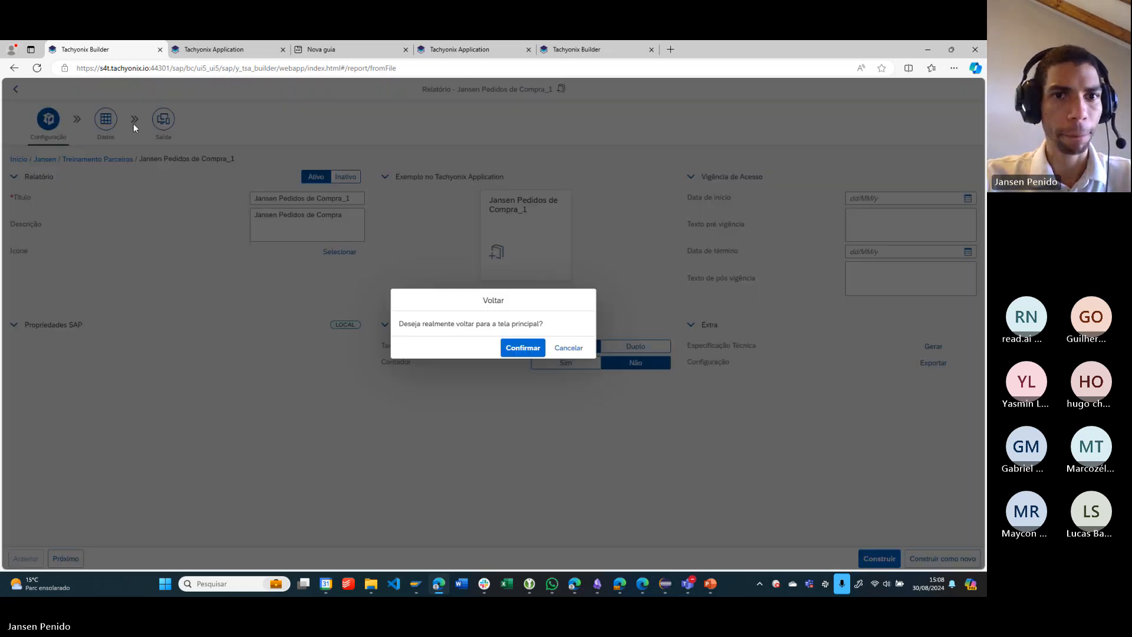
click(538, 349)
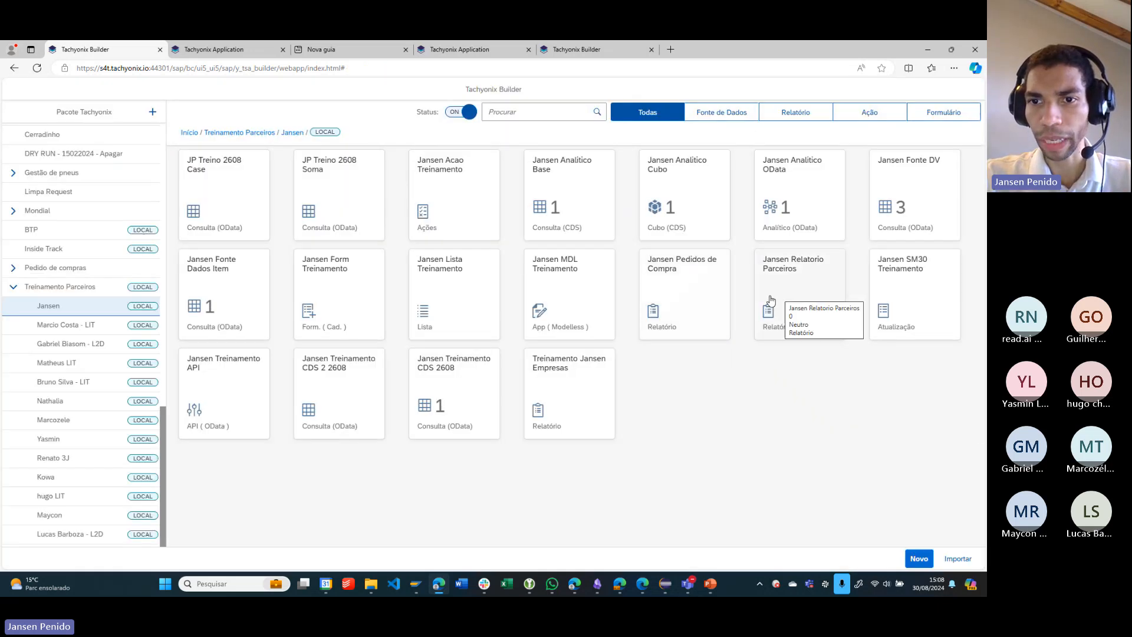
click(713, 299)
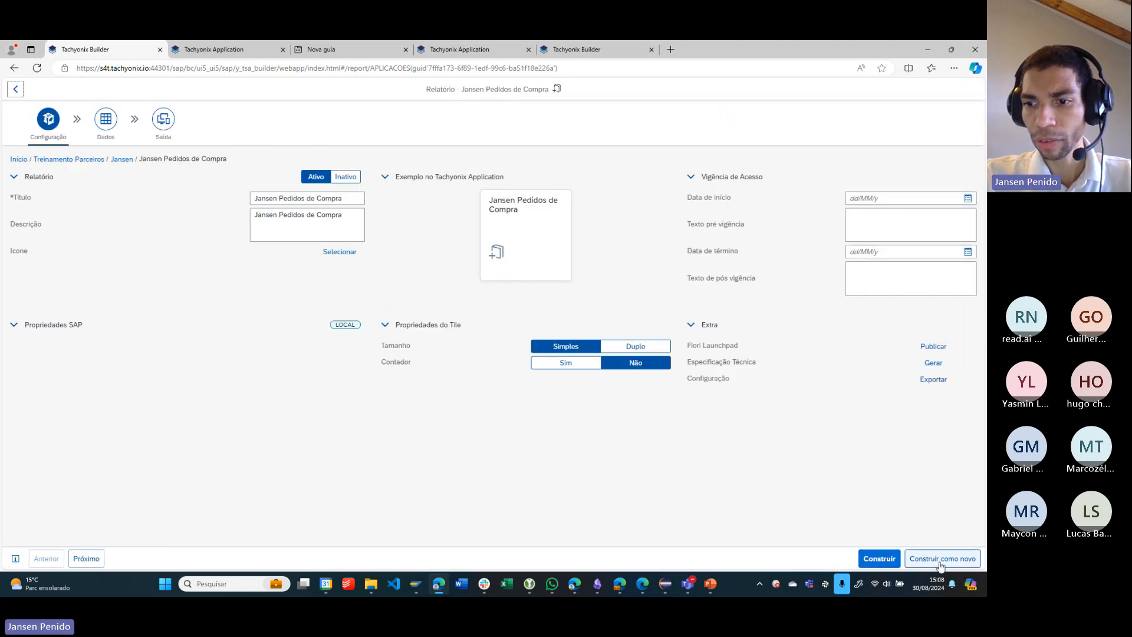
- Inspect the title proposed by Construir como novo, cancel the copy and stay in the Pedidos de Compra report
click(973, 564)
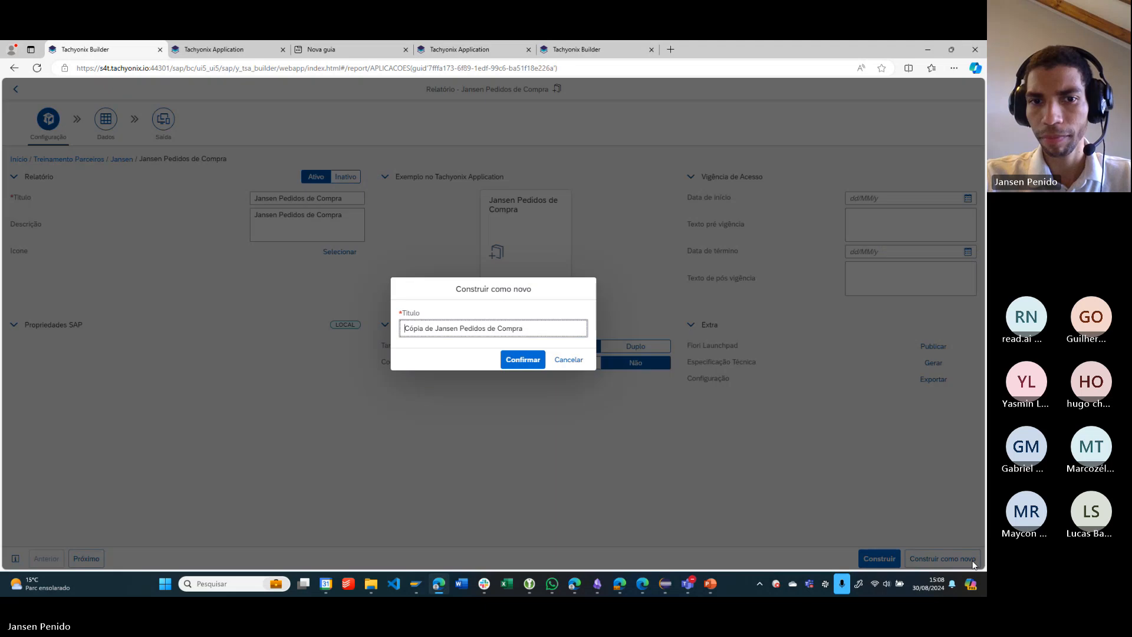
drag(437, 328, 374, 328)
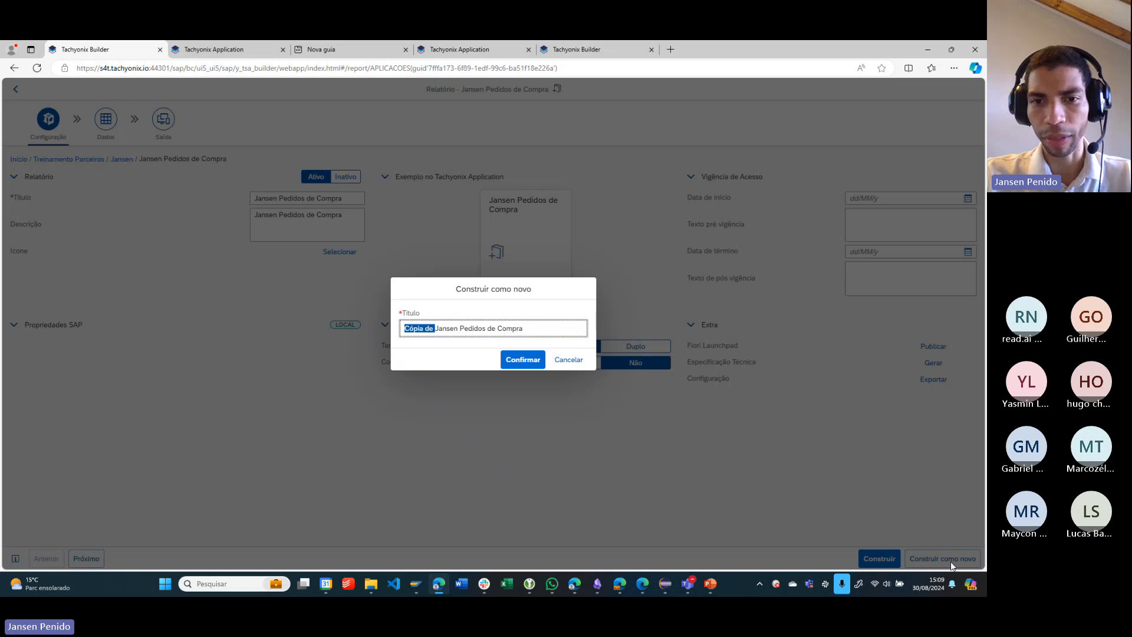
click(581, 367)
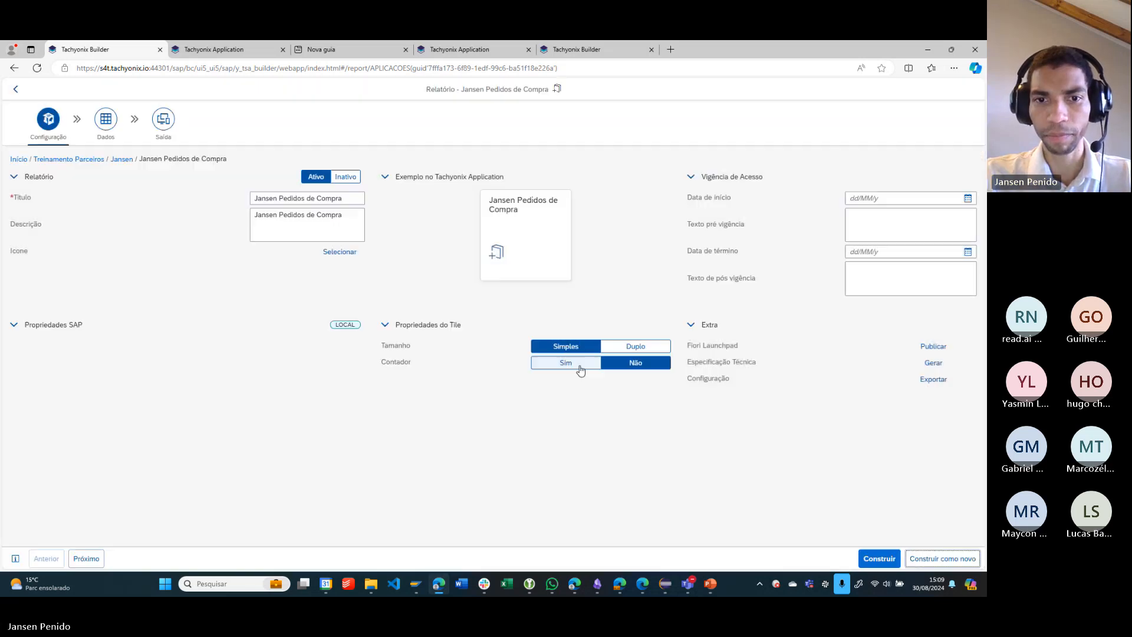
click(18, 89)
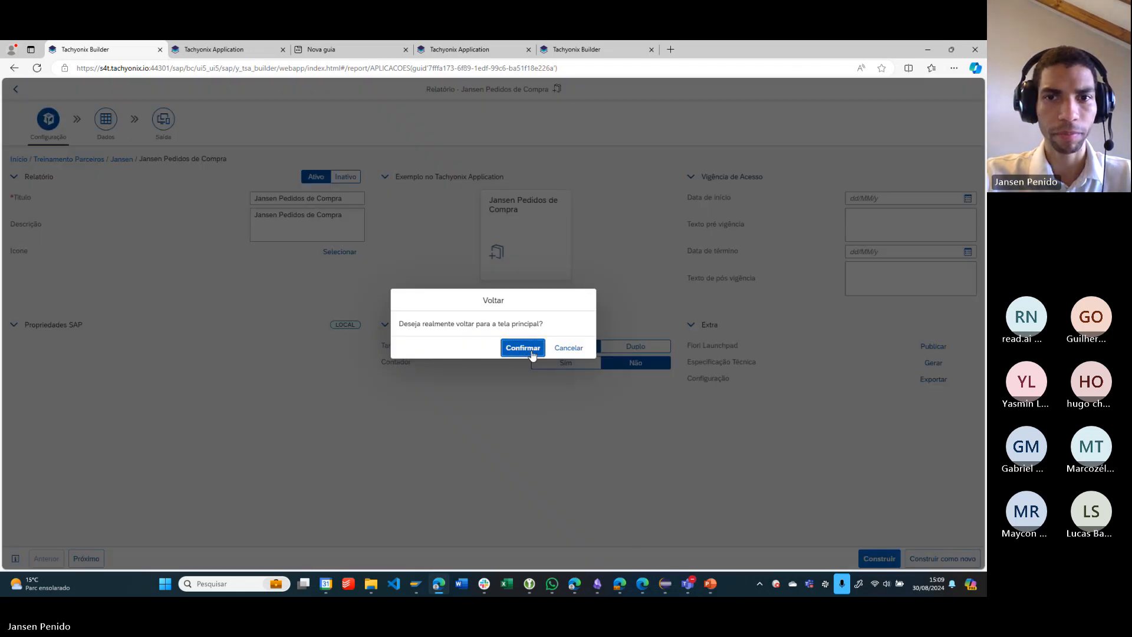
click(569, 348)
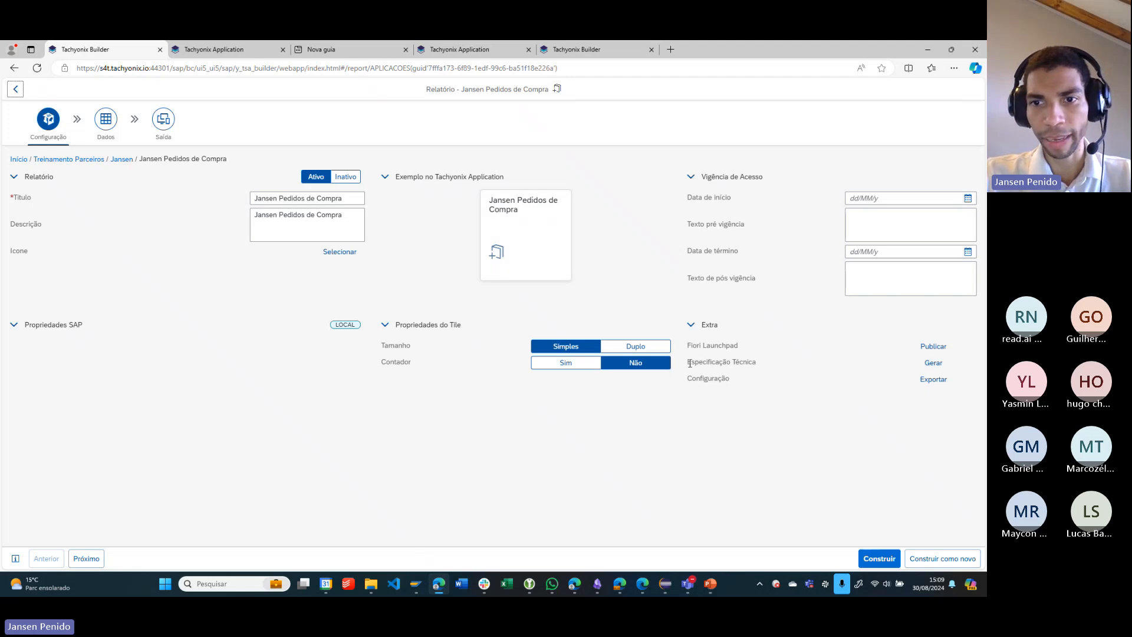
- Generate the report's Especificação Técnica and open the downloaded Modelo de Especificacao Tecnica document in Word
drag(689, 362, 768, 371)
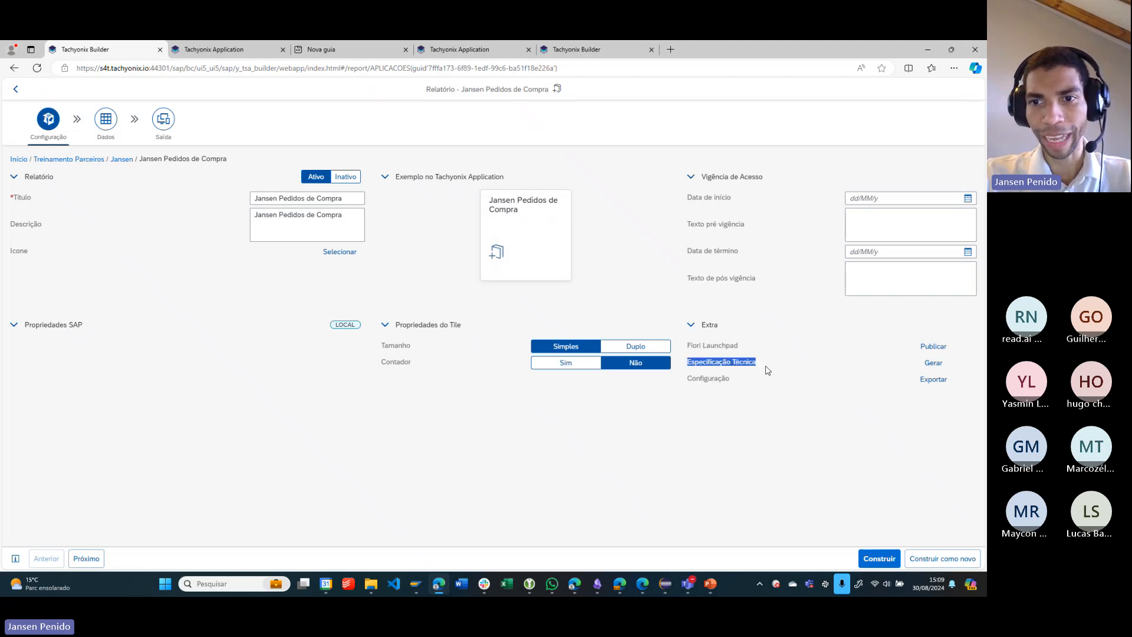
click(944, 363)
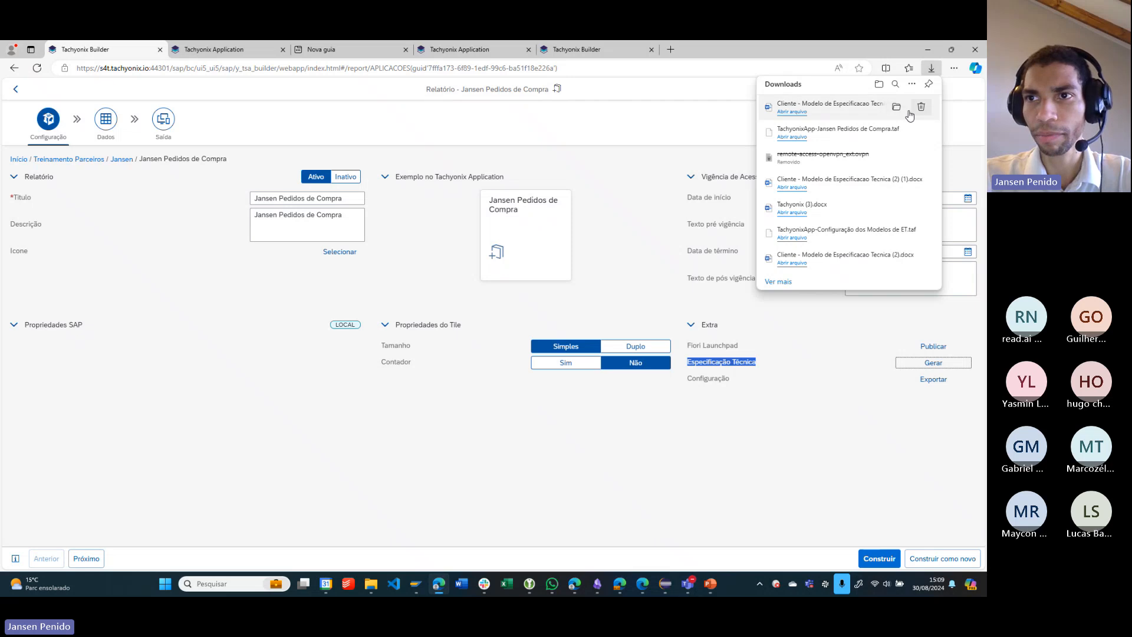
click(793, 112)
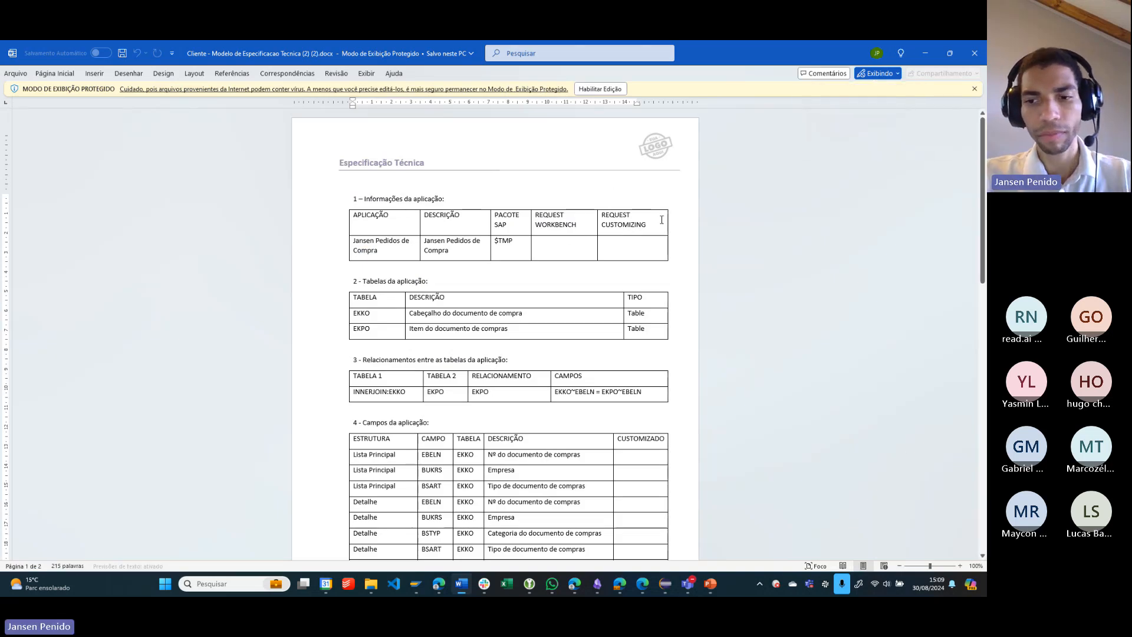
- Enlarge the document and examine the application, description, SAP package and request fields in section 1, Informações da aplicação
click(962, 566)
click(962, 565)
click(961, 566)
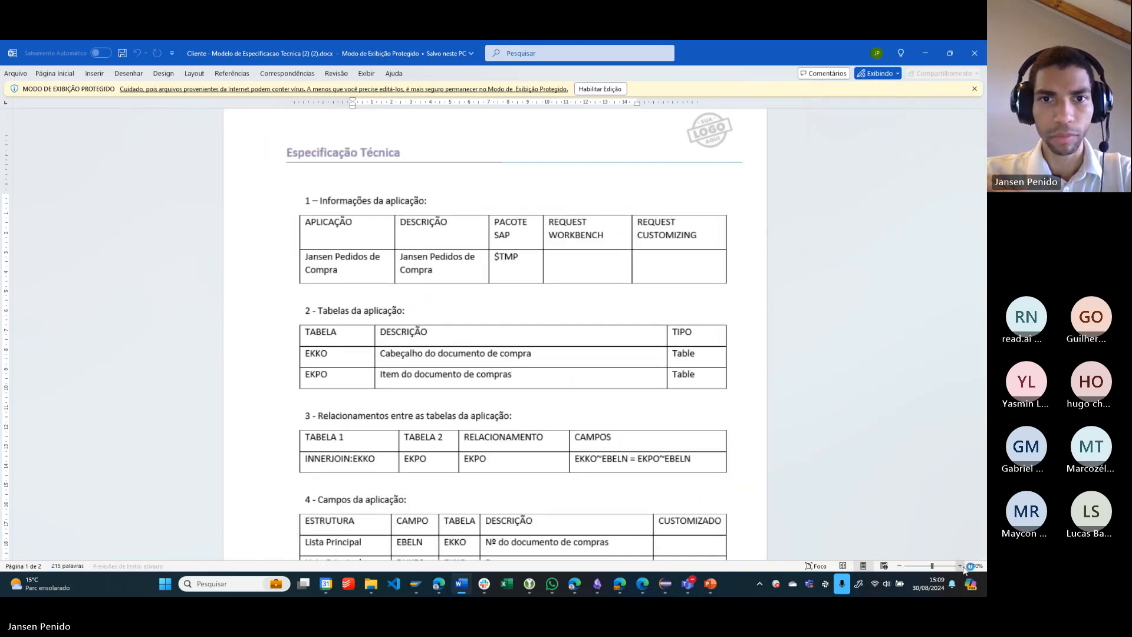
click(961, 565)
click(961, 565)
scroll(397, 206, down, 1)
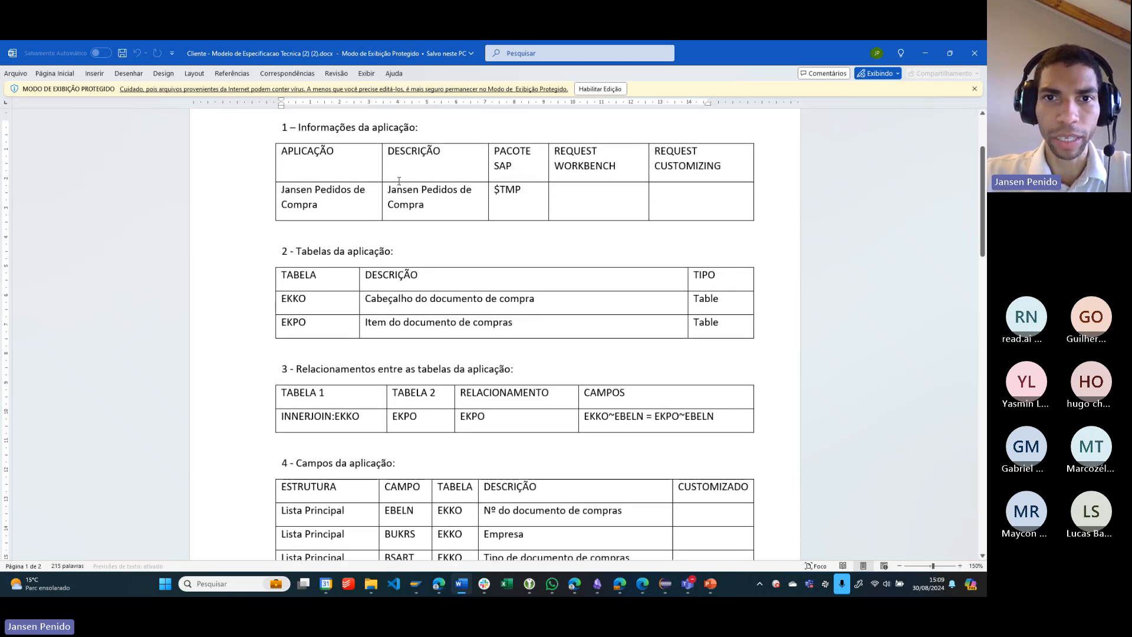
drag(279, 153, 519, 209)
click(615, 201)
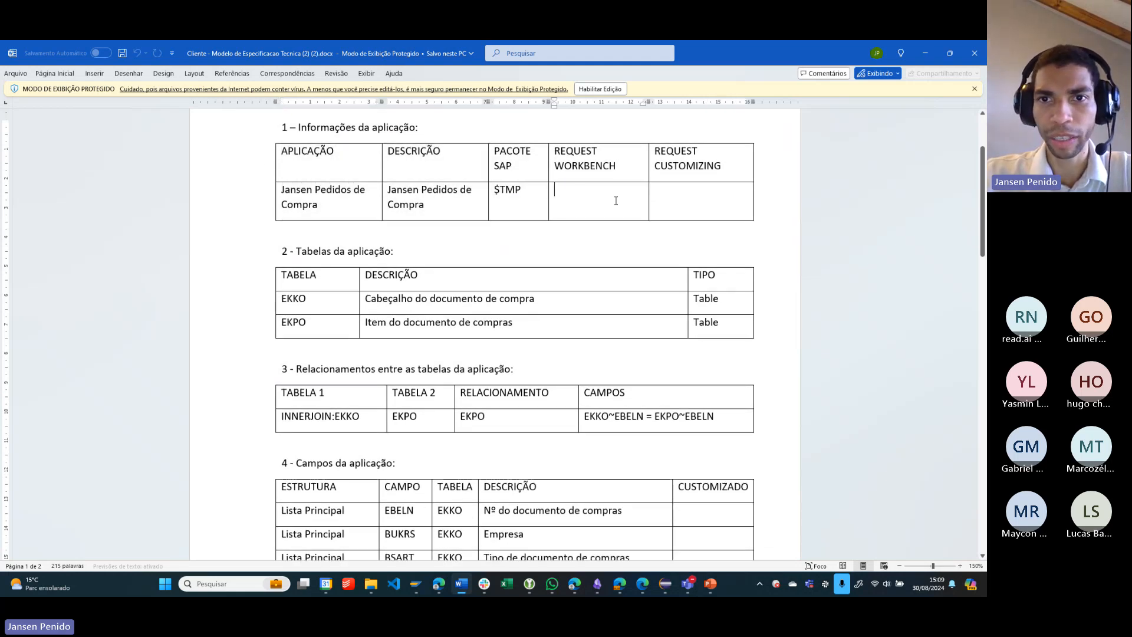
click(710, 194)
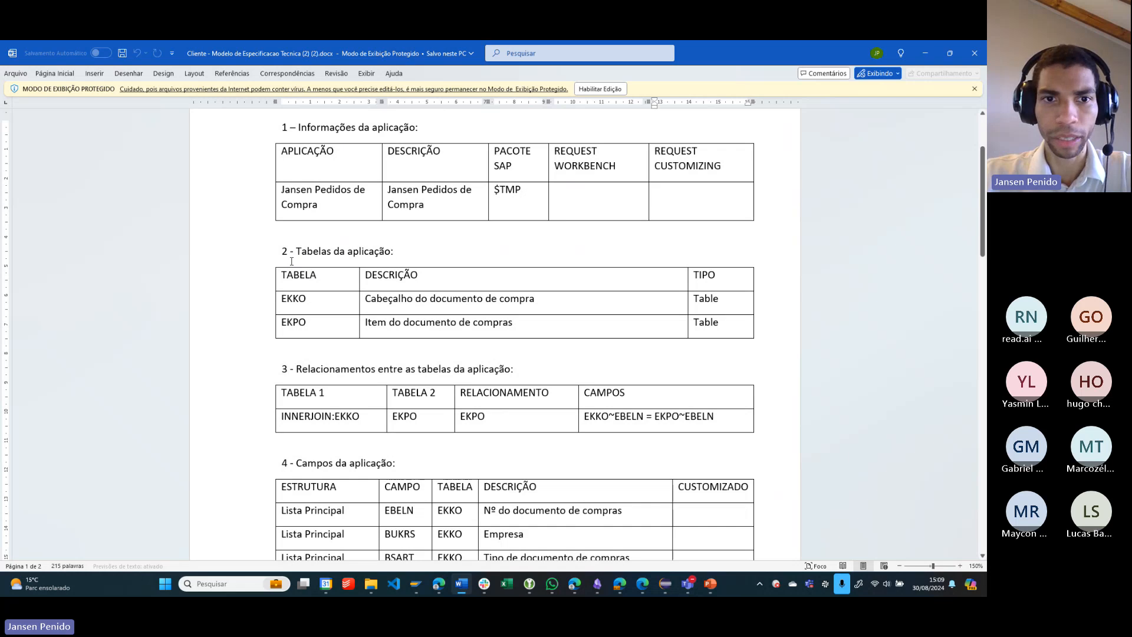
- Examine the EKKO and EKPO tables in section 2 and their join relationship in section 3, highlighting the rows
scroll(292, 261, down, 2)
drag(285, 225, 756, 251)
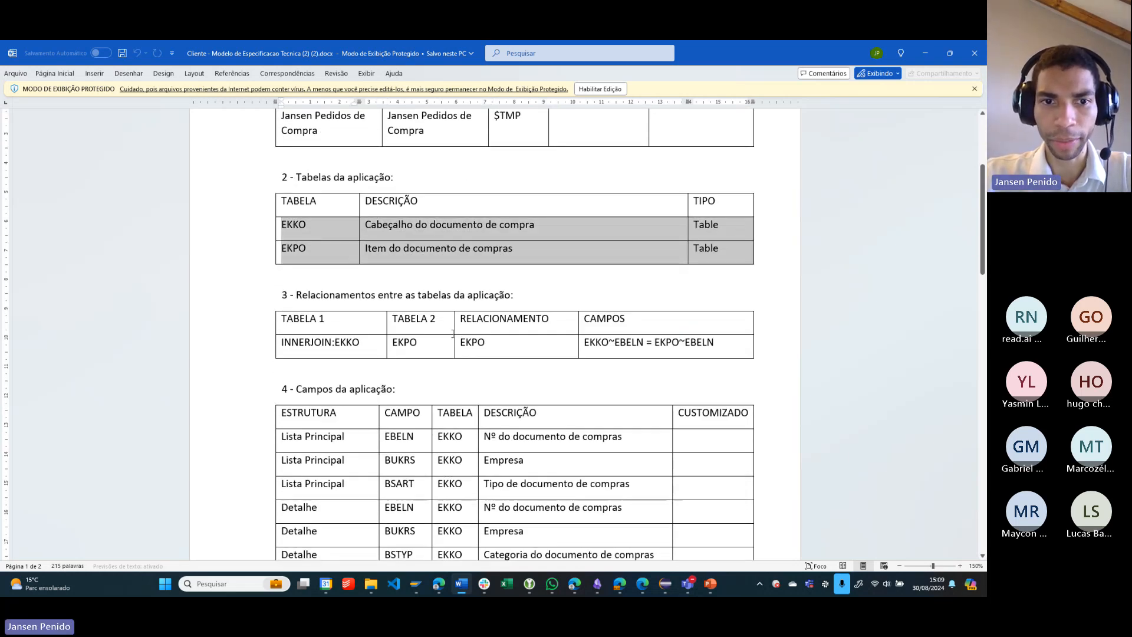
drag(716, 345, 289, 322)
click(652, 342)
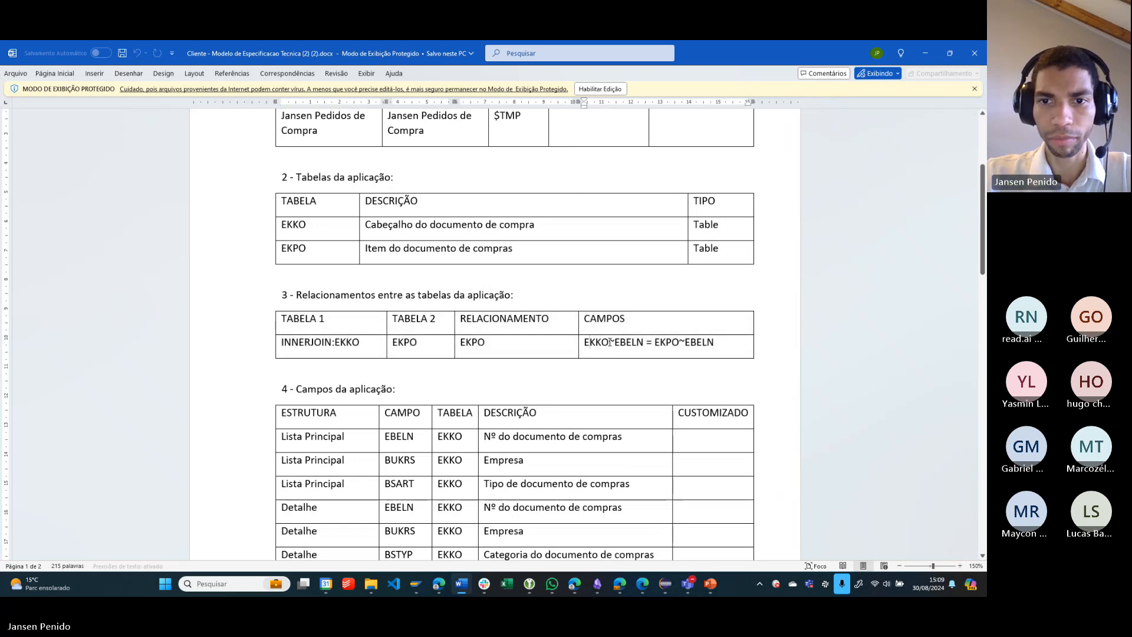
drag(611, 343, 734, 346)
- Examine section 4, Campos da aplicação, highlighting the Lista Principal, Detalhe, Detalhe - 2 and Dataview Itens field rows
scroll(657, 333, down, 1)
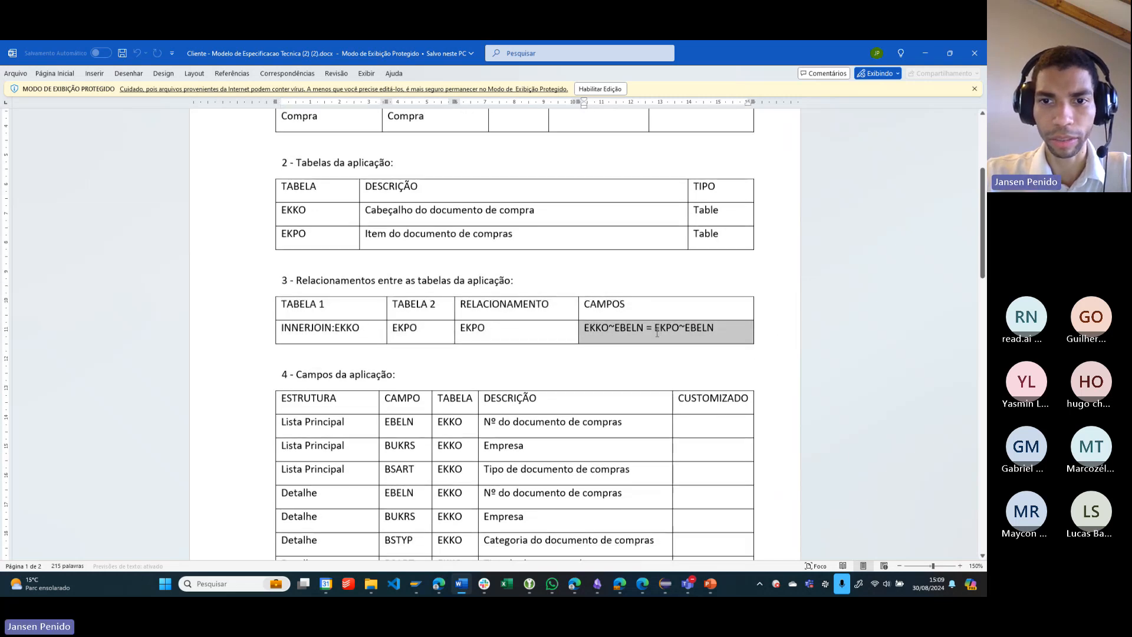
scroll(658, 333, down, 3)
scroll(619, 286, down, 4)
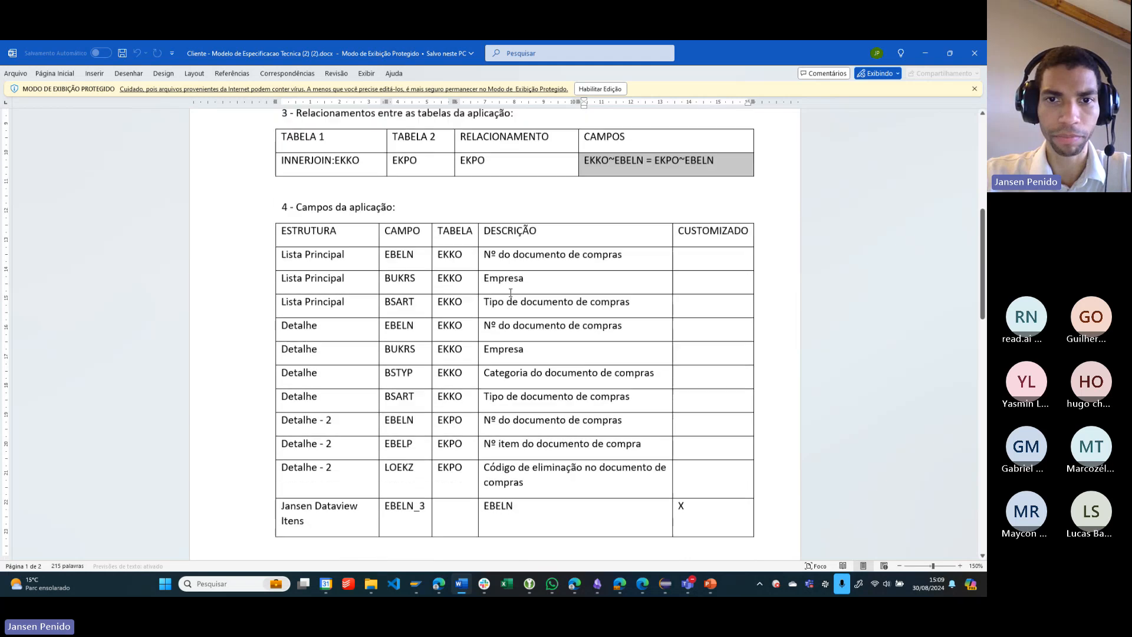
drag(291, 204, 411, 210)
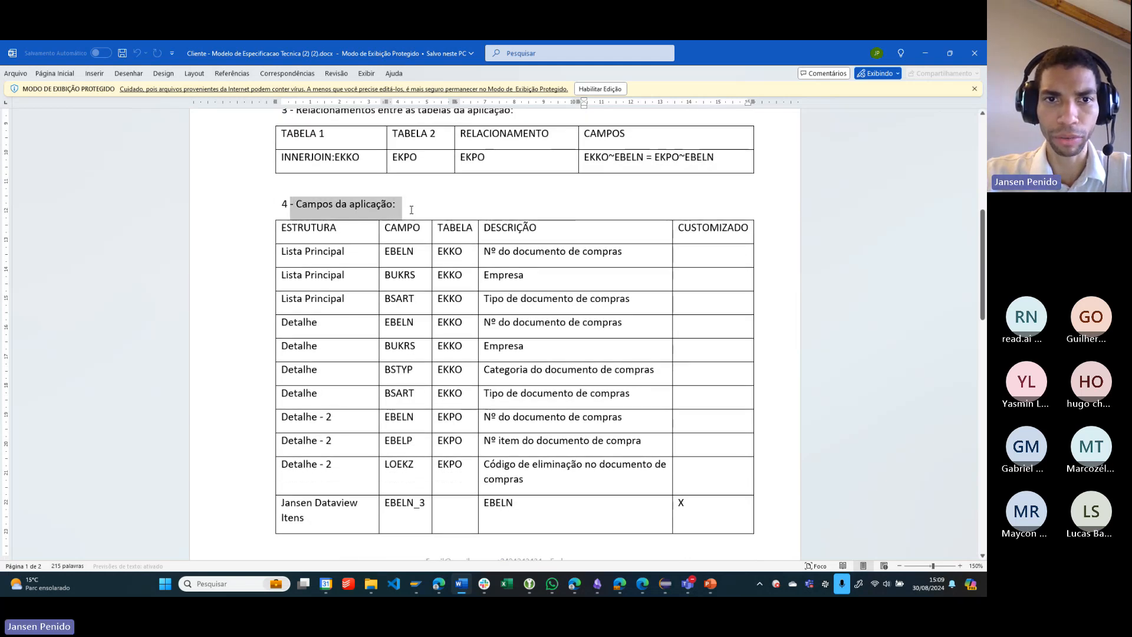
drag(295, 259, 702, 307)
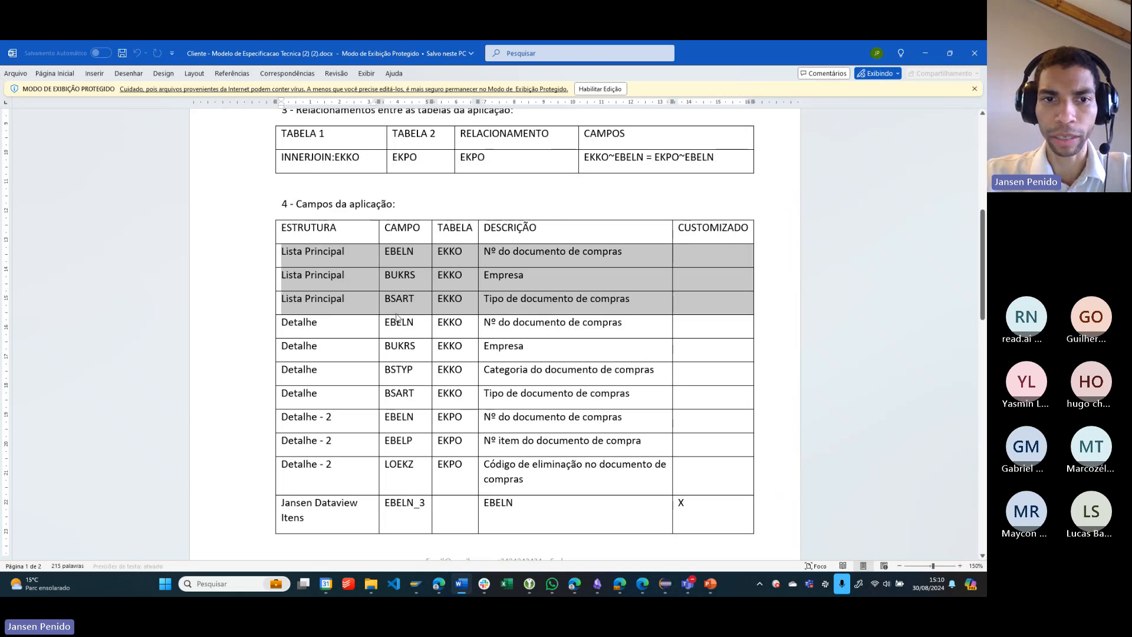
drag(312, 327, 475, 346)
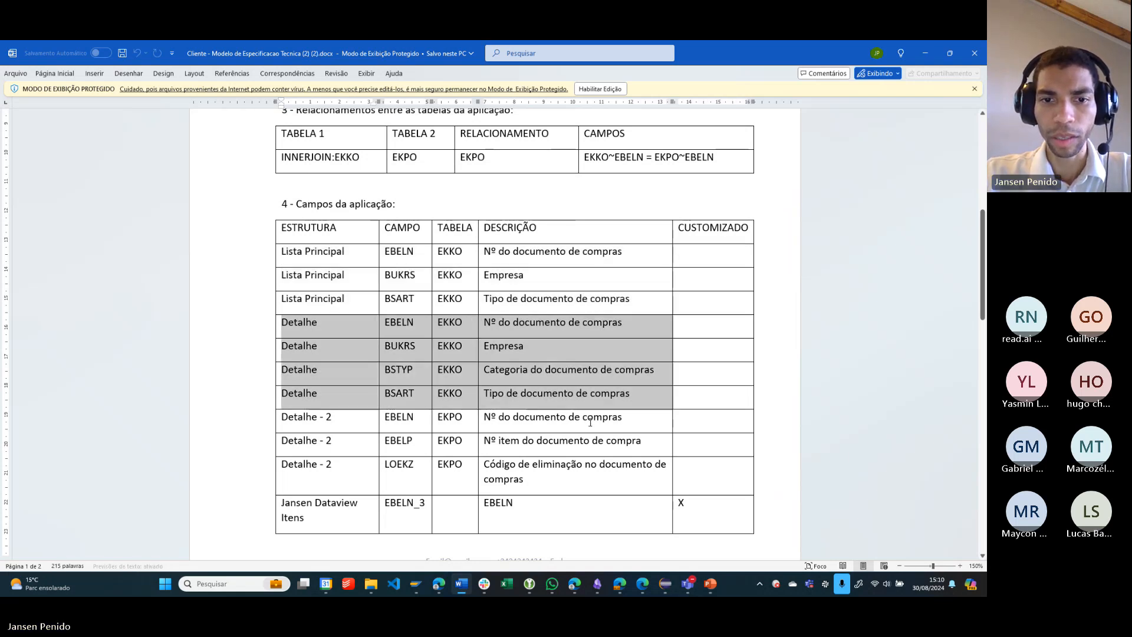
scroll(590, 422, down, 1)
drag(284, 381, 675, 442)
scroll(672, 443, down, 3)
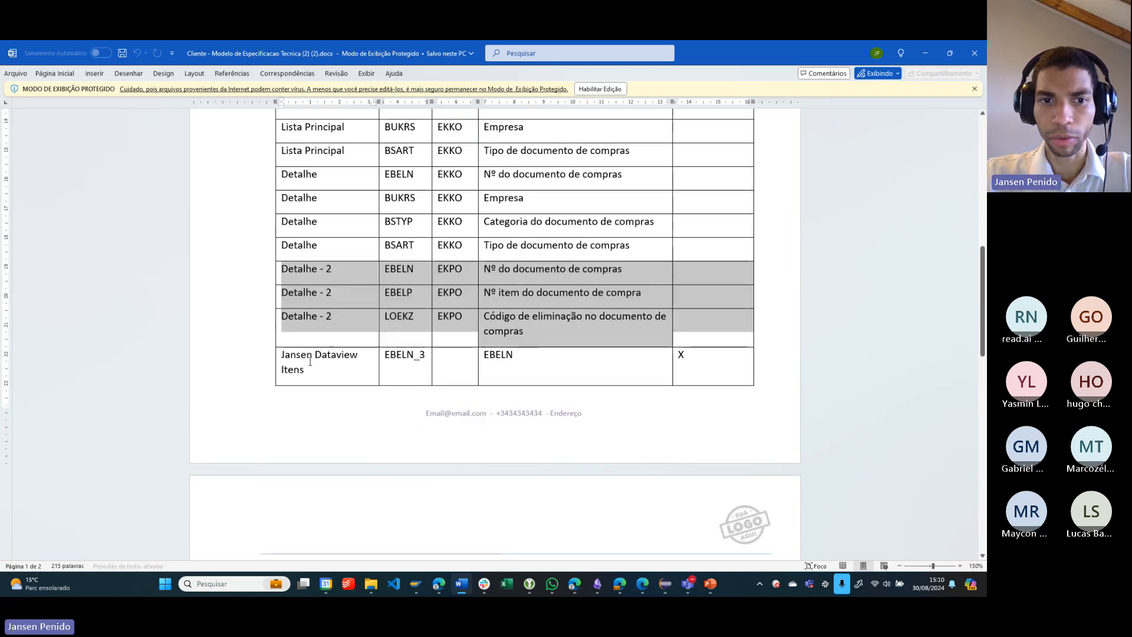
drag(285, 356, 700, 357)
click(626, 358)
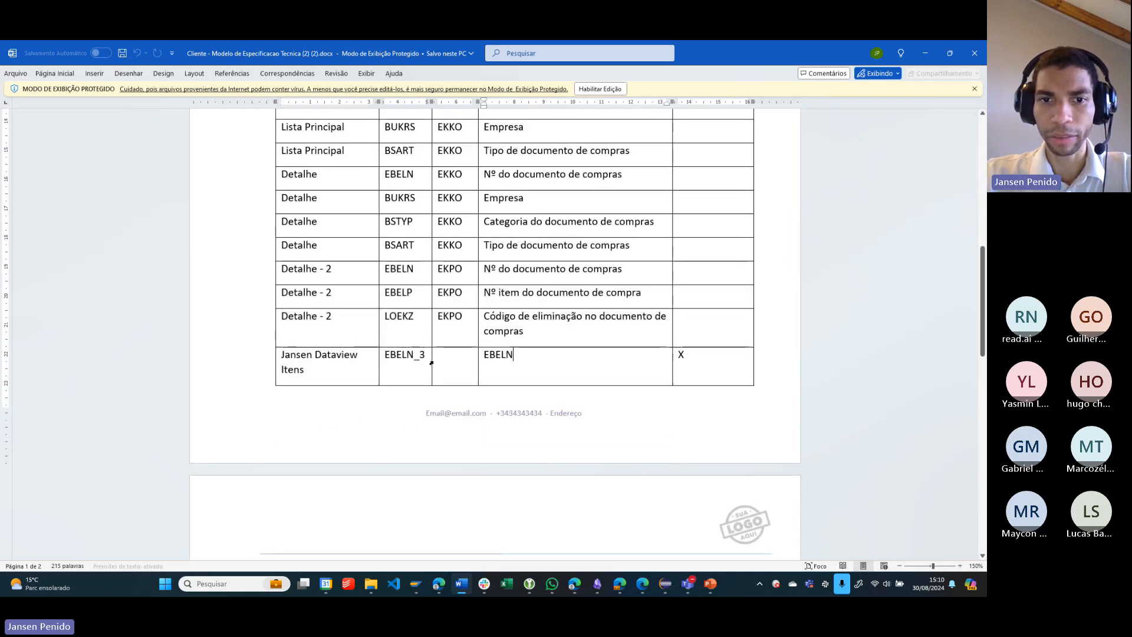
- Compare the field table with the sections above and highlight the Dataview Itens row's CUSTOMIZADO mark and structure name
scroll(637, 372, up, 2)
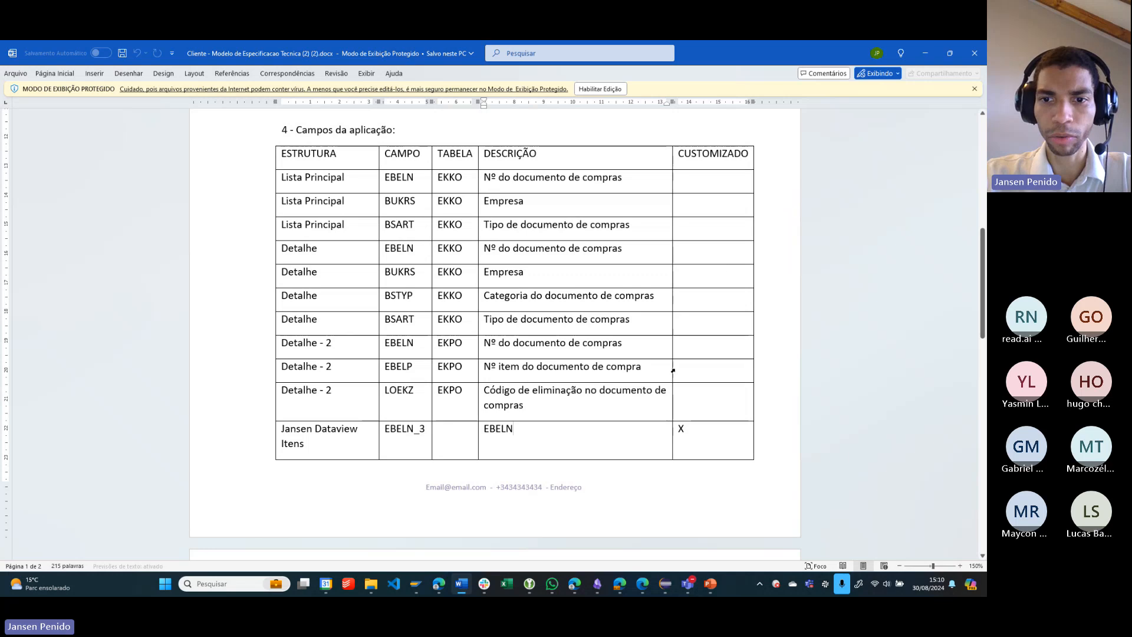
scroll(637, 422, up, 6)
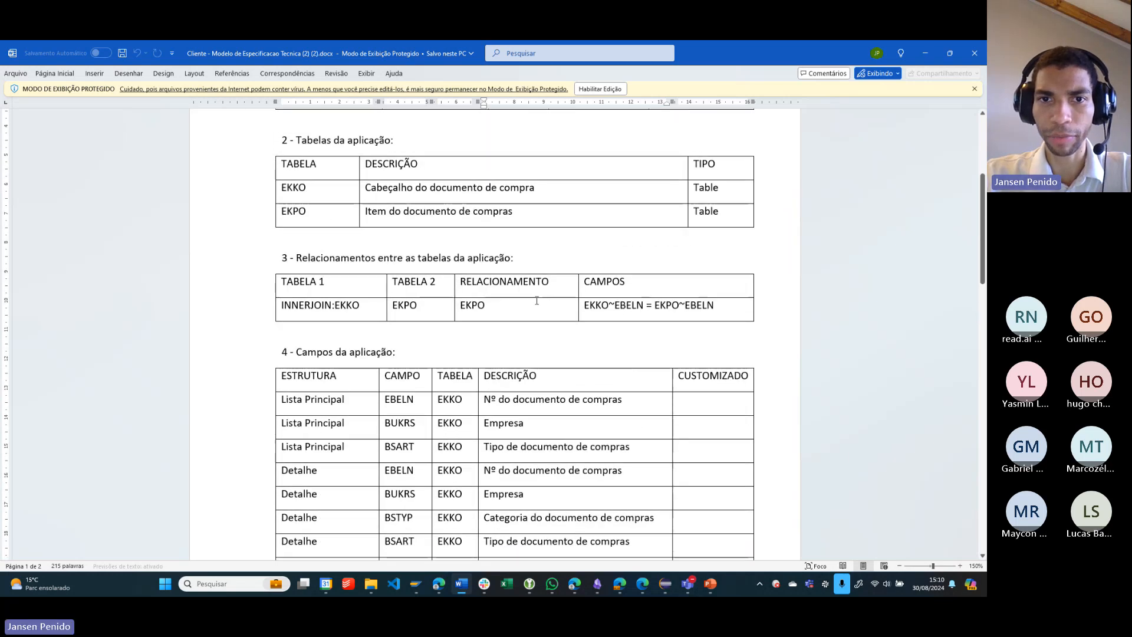
scroll(490, 255, down, 6)
drag(687, 428, 670, 428)
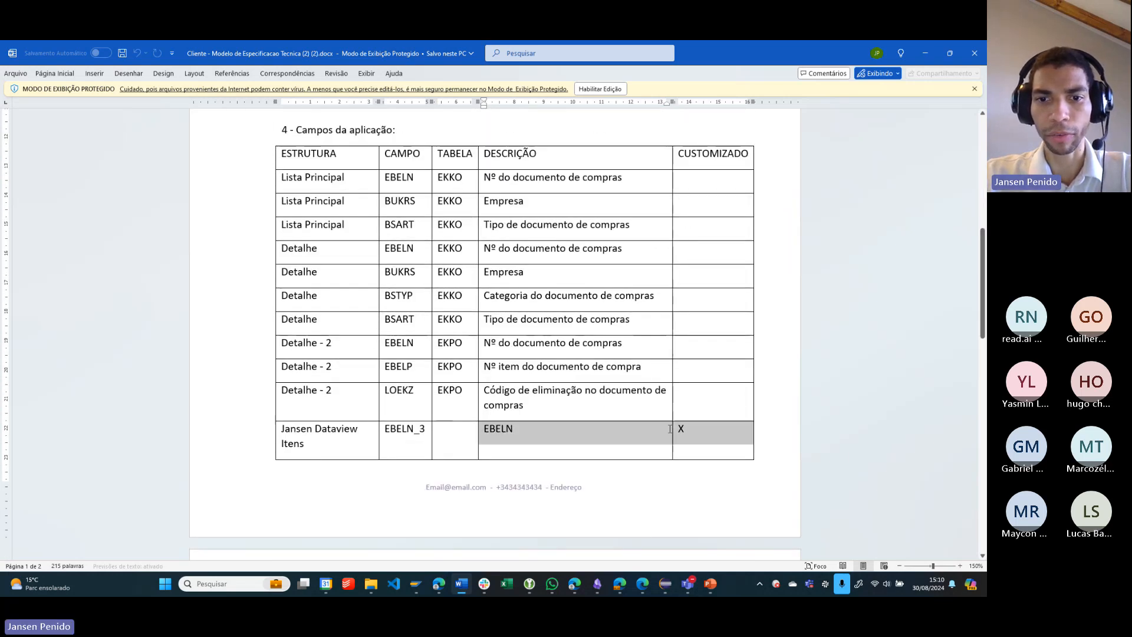
drag(308, 451, 281, 426)
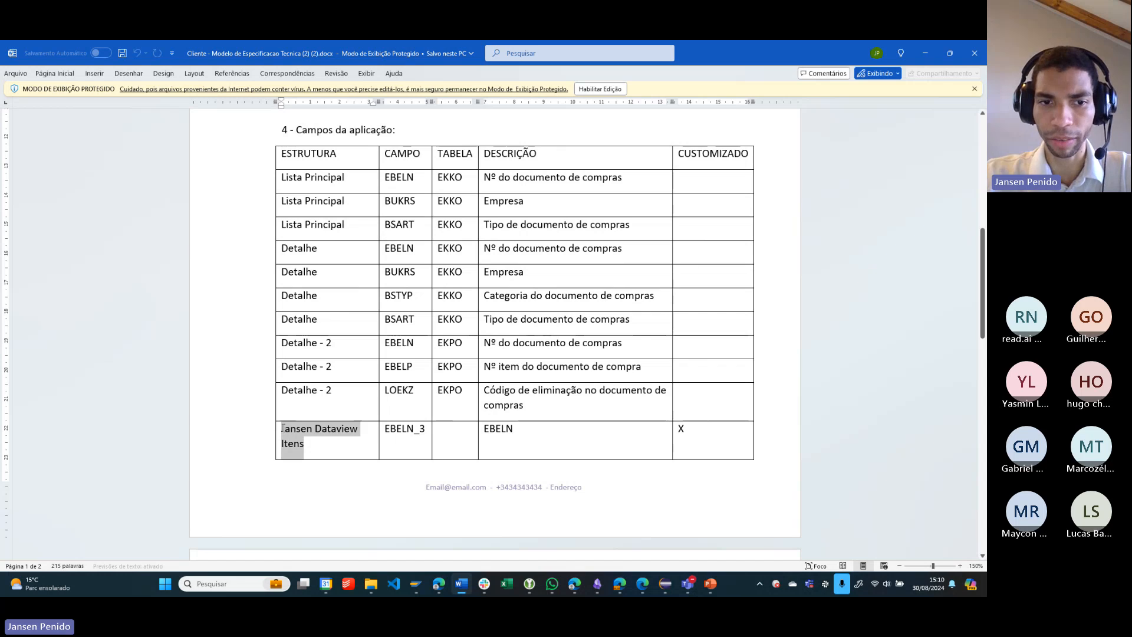
- Examine sections 5 to 9 on the second page, highlighting the EKKO BSART filter row in section 6, Filtros da aplicação
scroll(605, 295, down, 11)
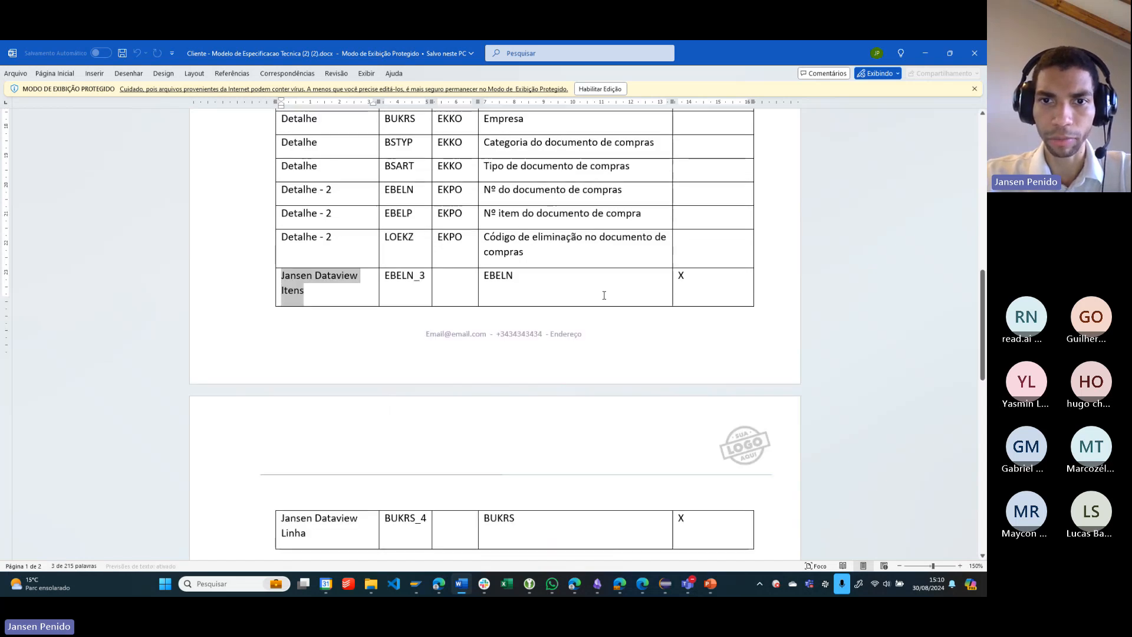
scroll(604, 322, down, 2)
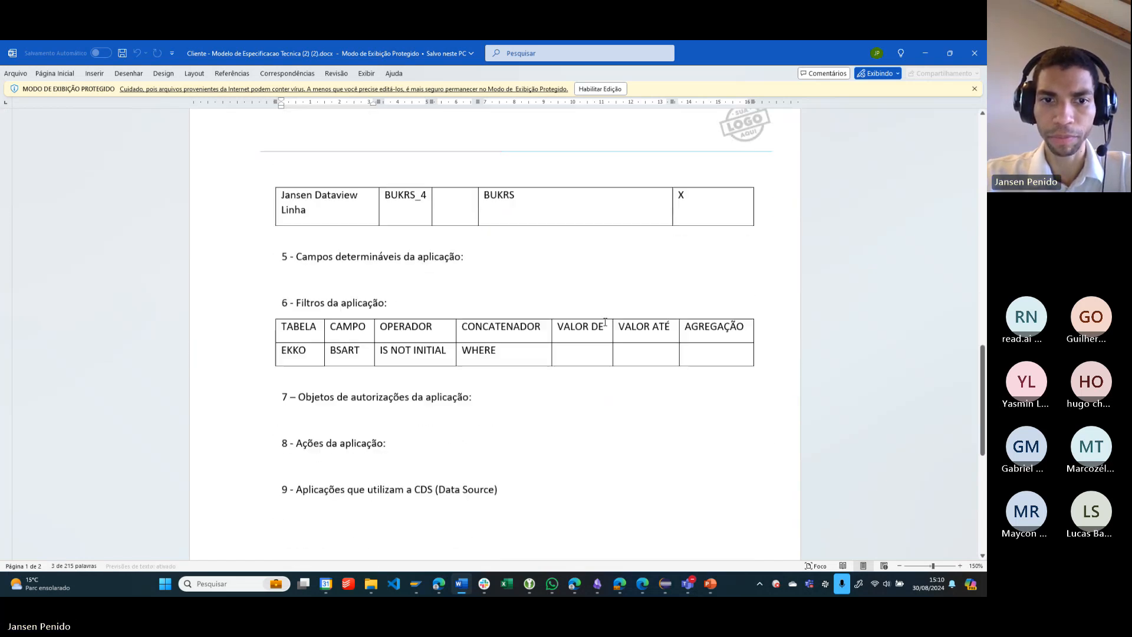
drag(283, 345, 508, 349)
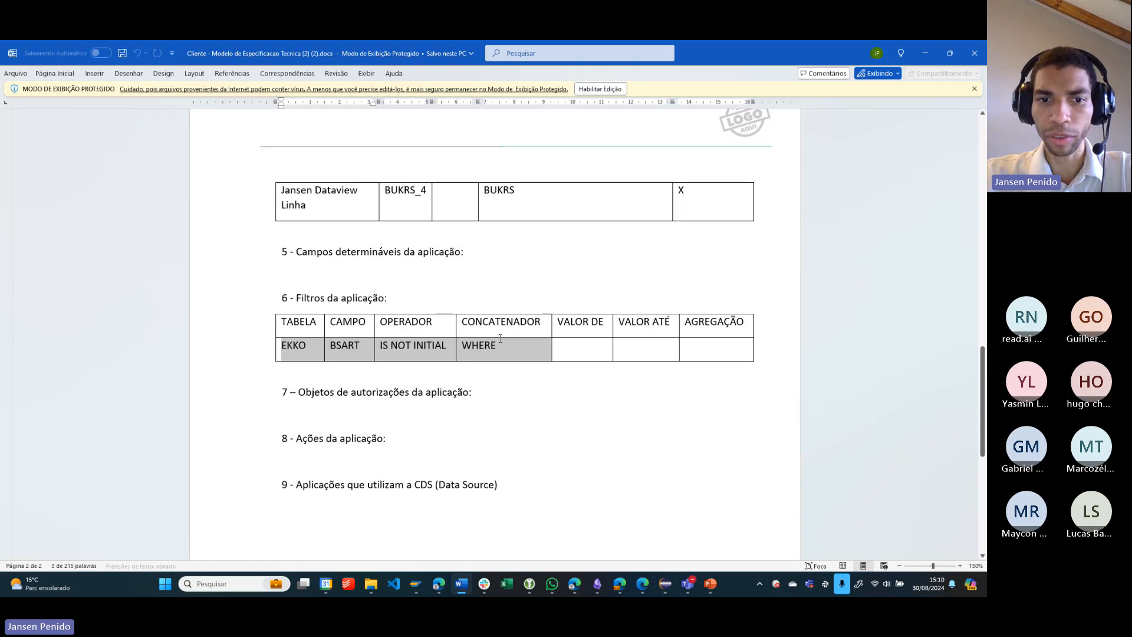
click(298, 410)
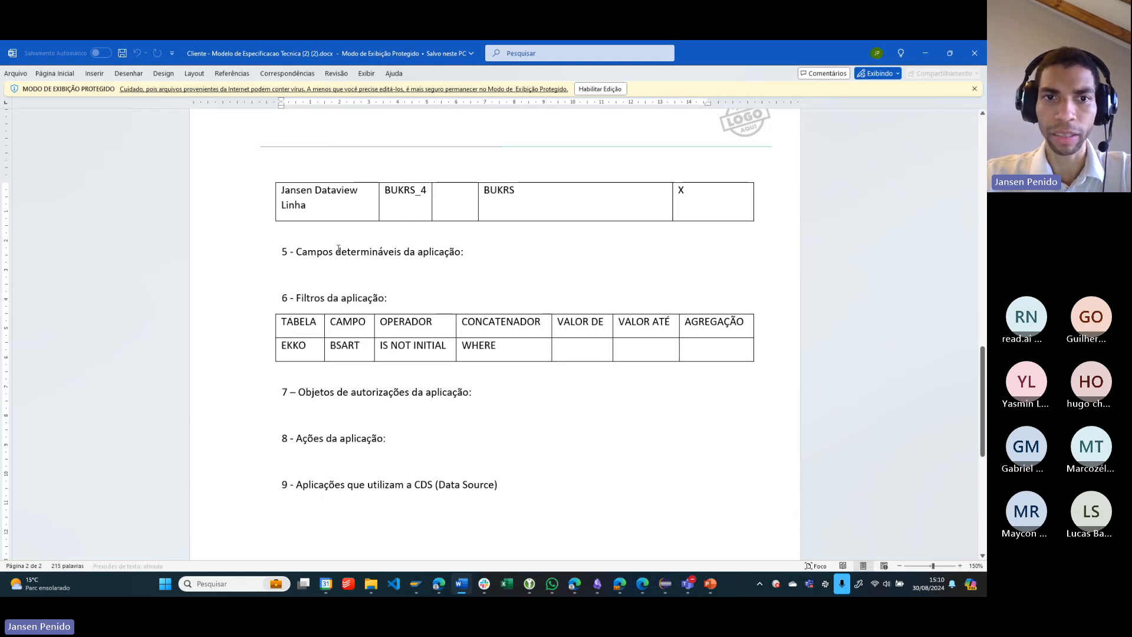
scroll(426, 368, down, 2)
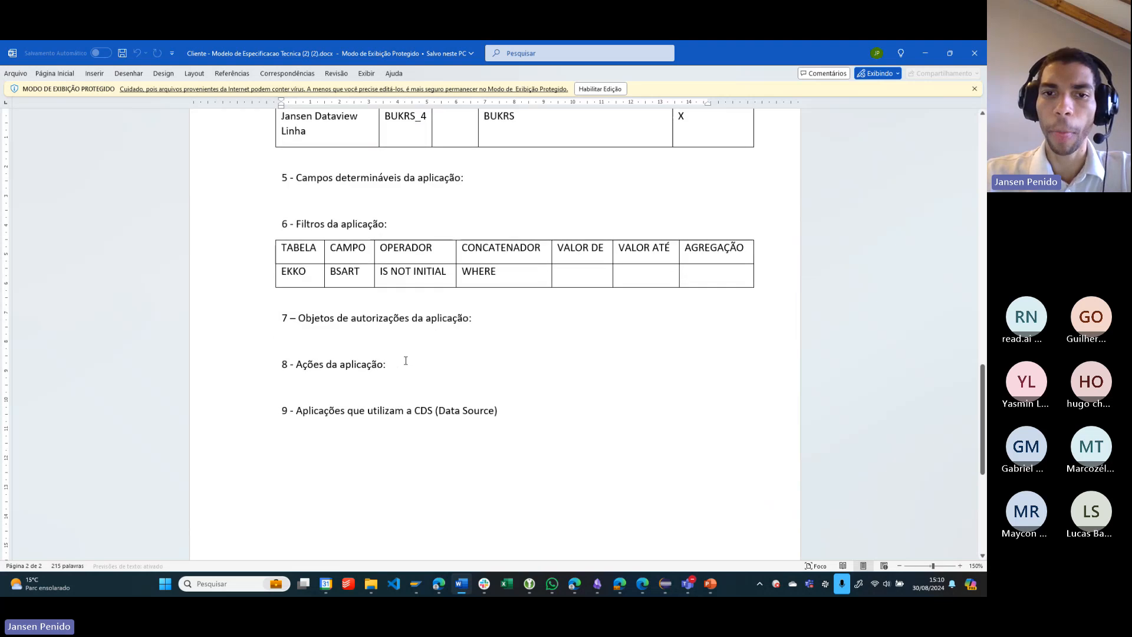
- Recheck the beginning of the specification document, then close it and return to the Jansen Pedidos de Compra report in the browser
scroll(412, 363, up, 6)
scroll(406, 361, up, 20)
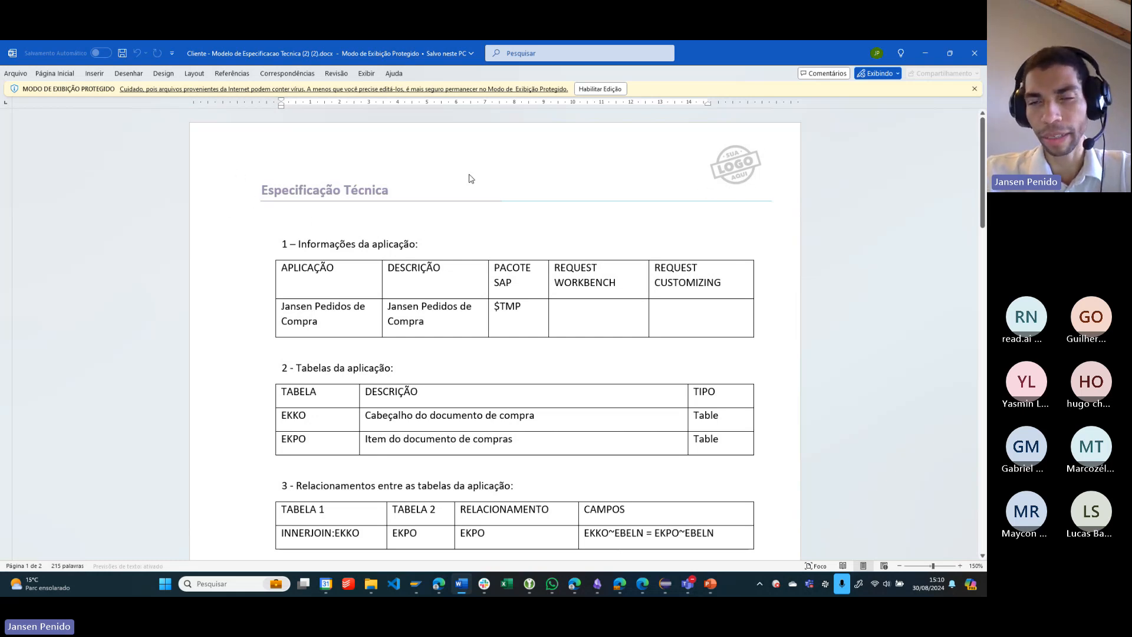
scroll(337, 230, down, 2)
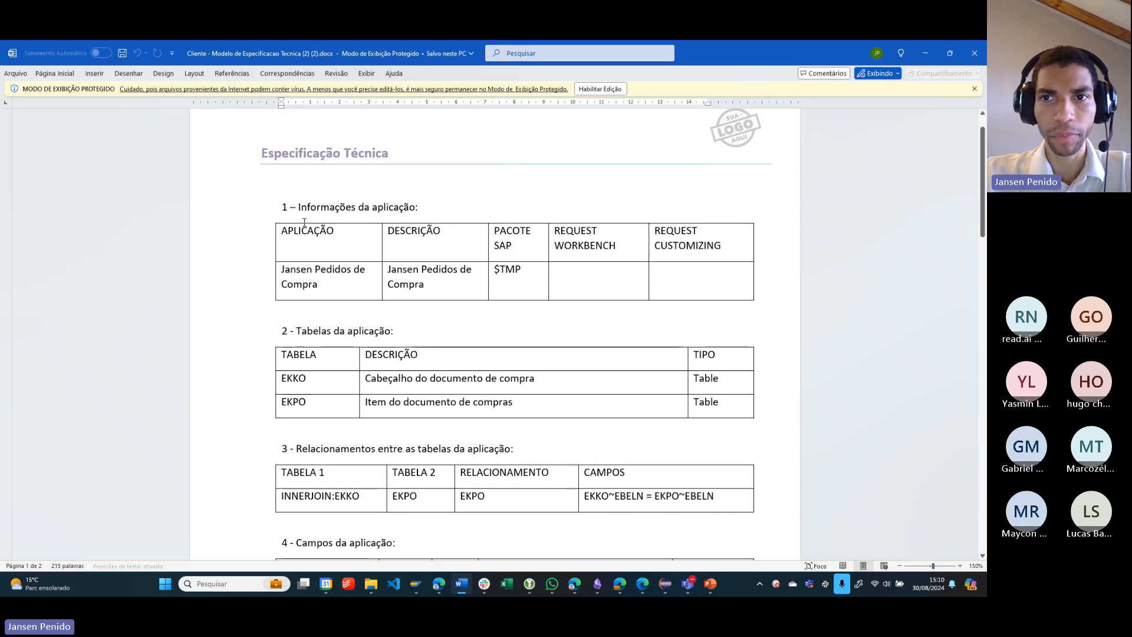
scroll(306, 221, up, 2)
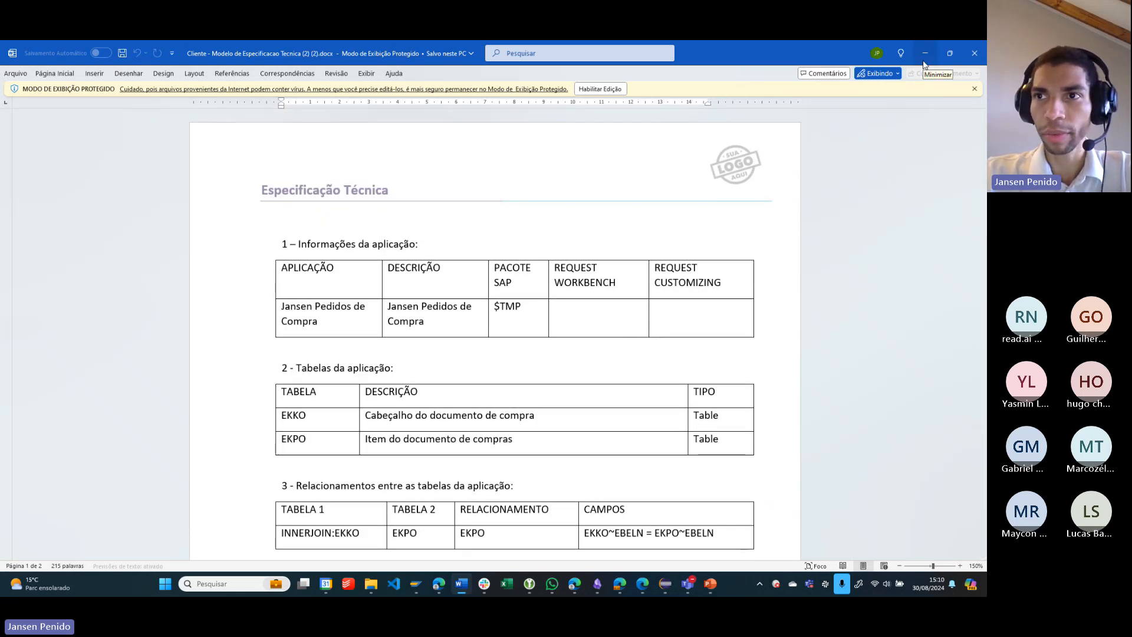
click(976, 54)
click(578, 119)
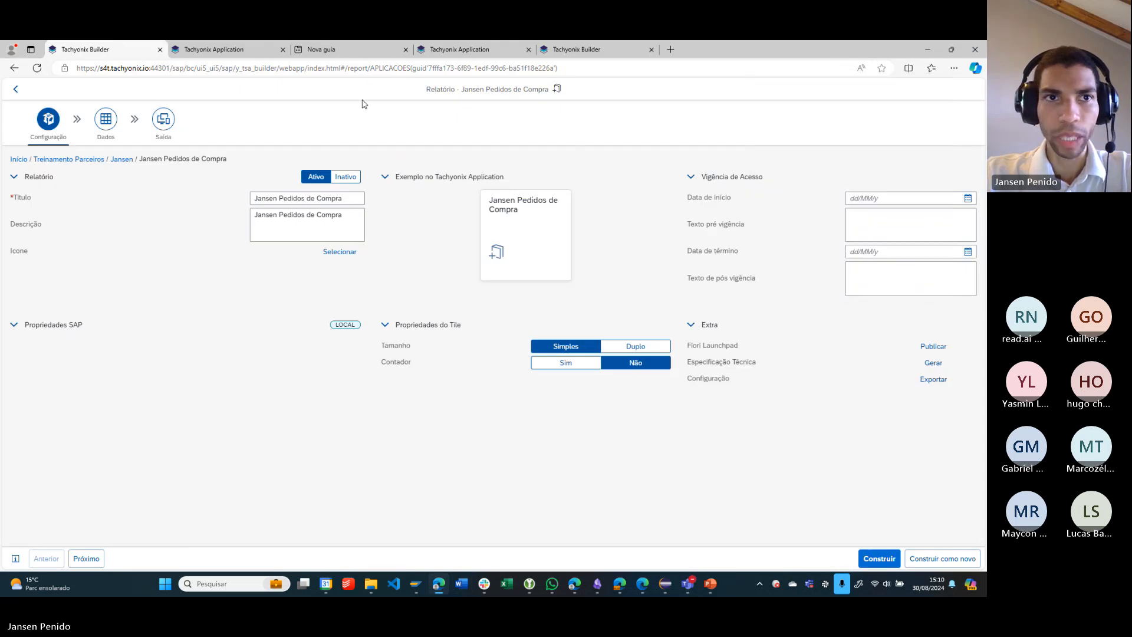
- Load Tachyonix Application in a new browser tab, using the base address up to index.html copied from its already open page
click(236, 49)
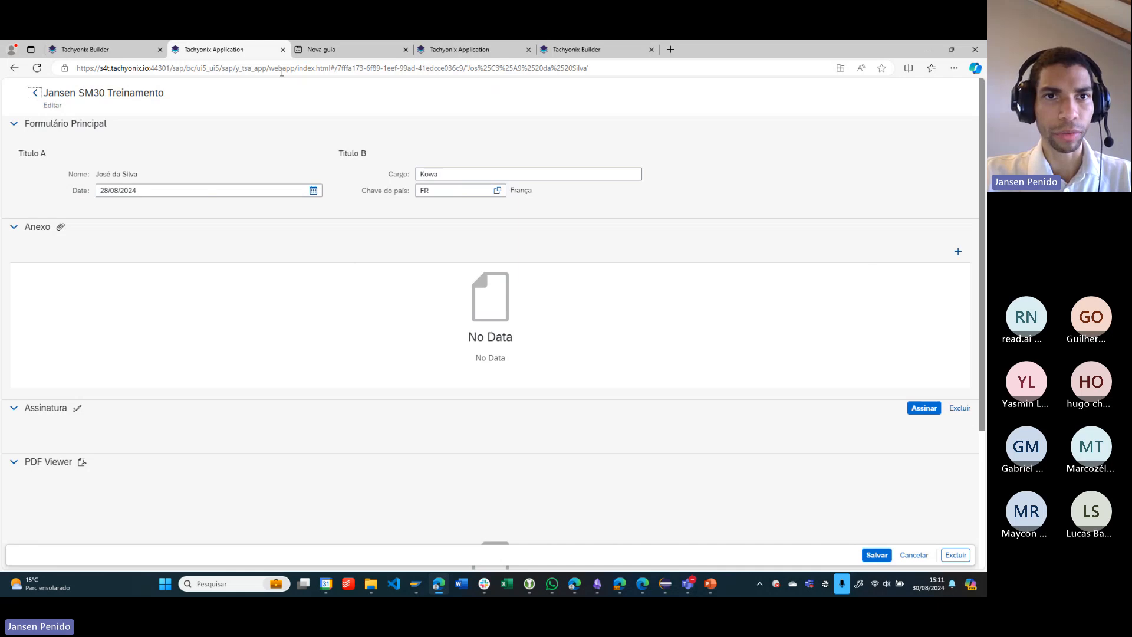
drag(330, 68, 15, 77)
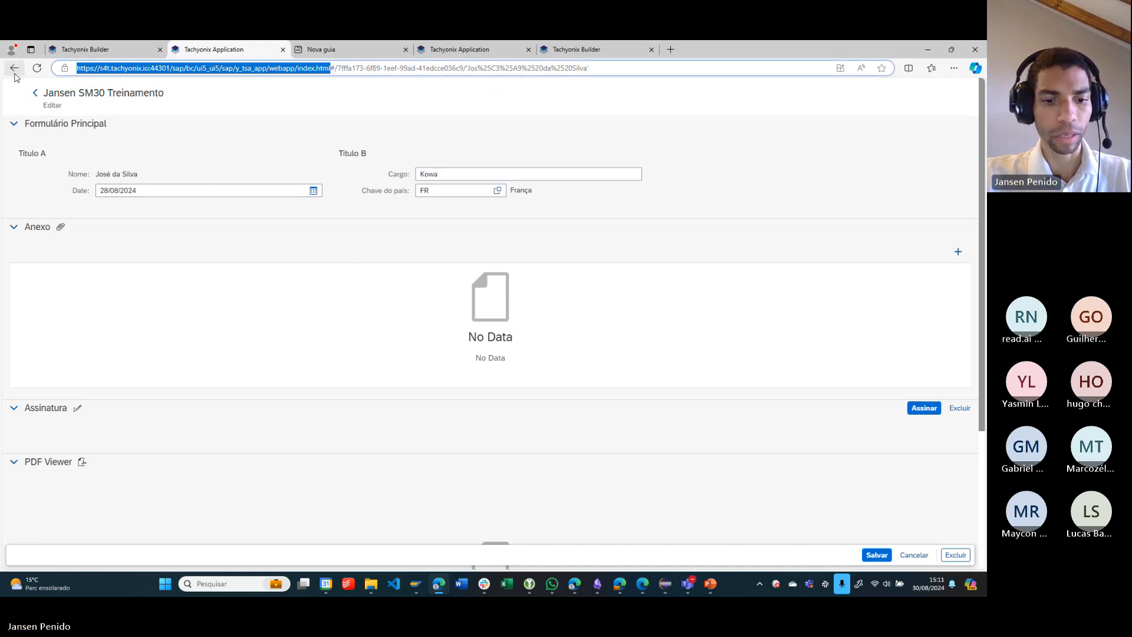
key(ctrl+c)
key(ctrl+t)
key(ctrl+v)
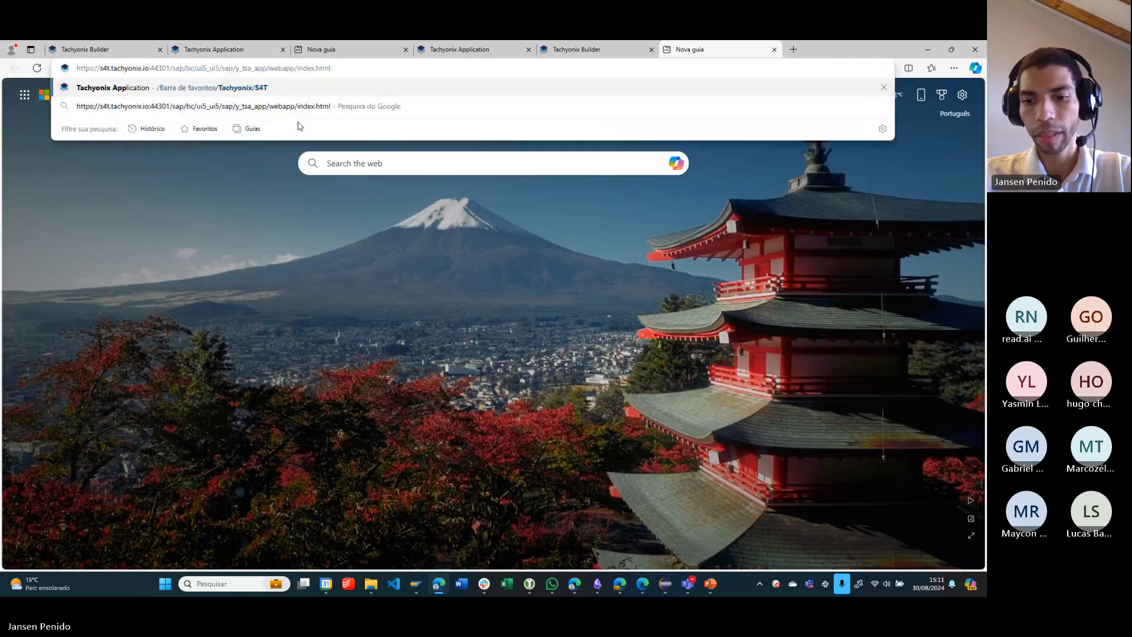
key(Return)
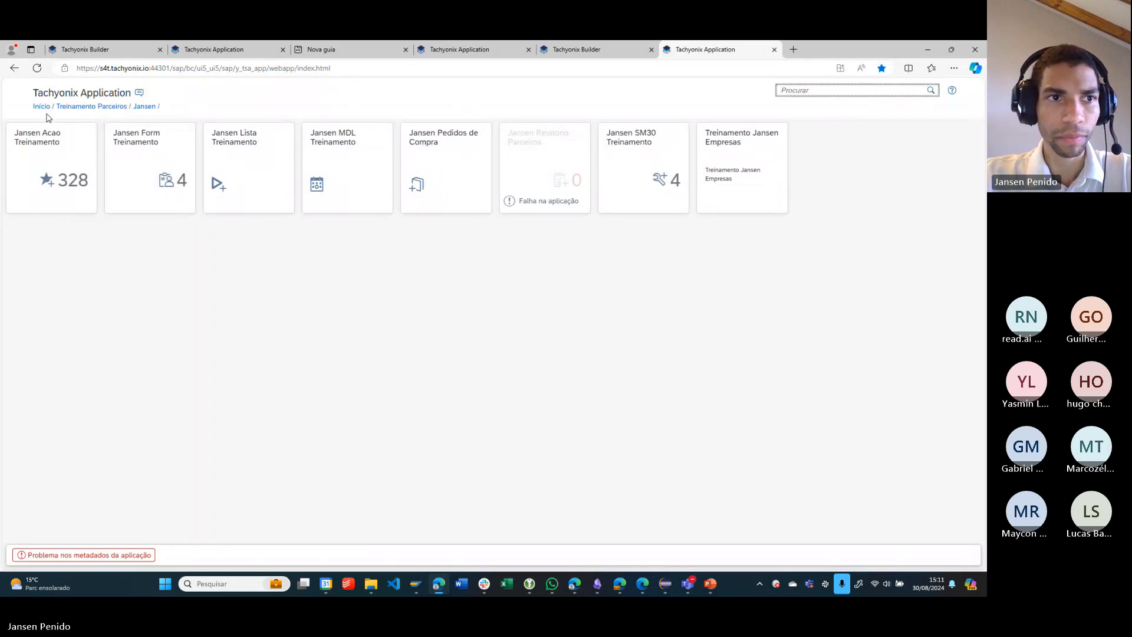
- Go back to Início and open the Configuração dos Modelos de ET application under Tachyonix, Configuração
click(41, 108)
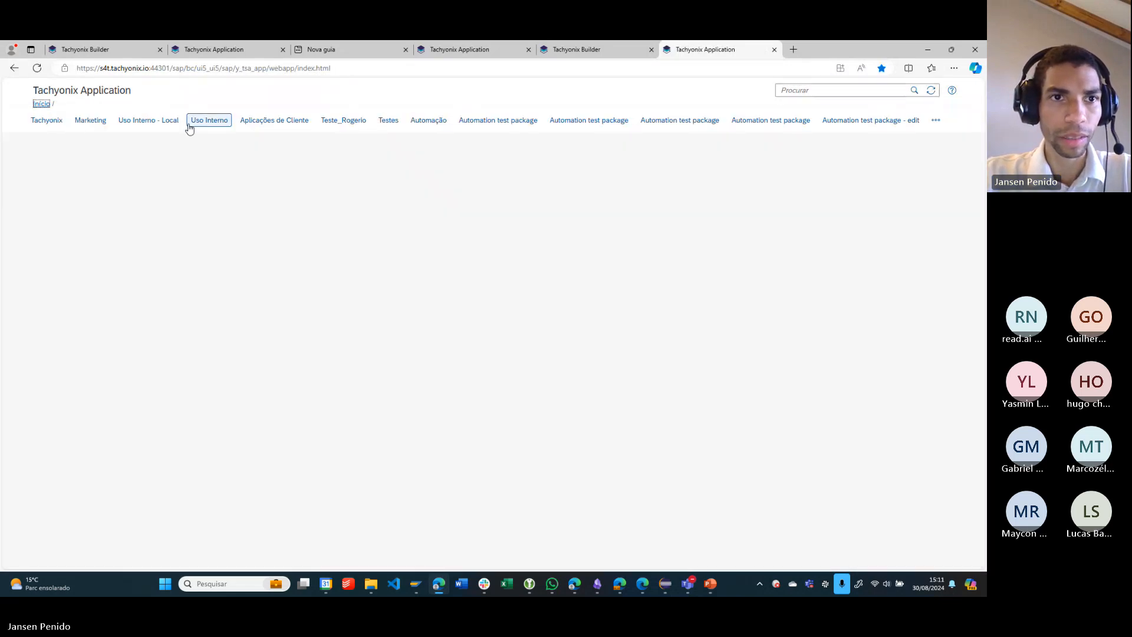
click(933, 121)
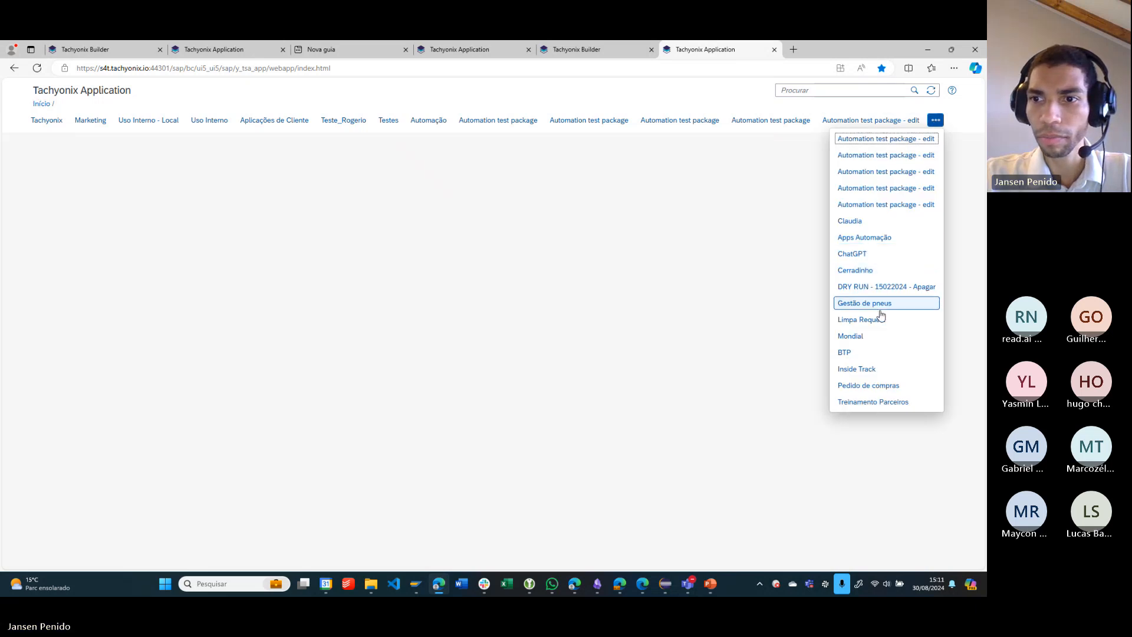
click(740, 344)
click(47, 120)
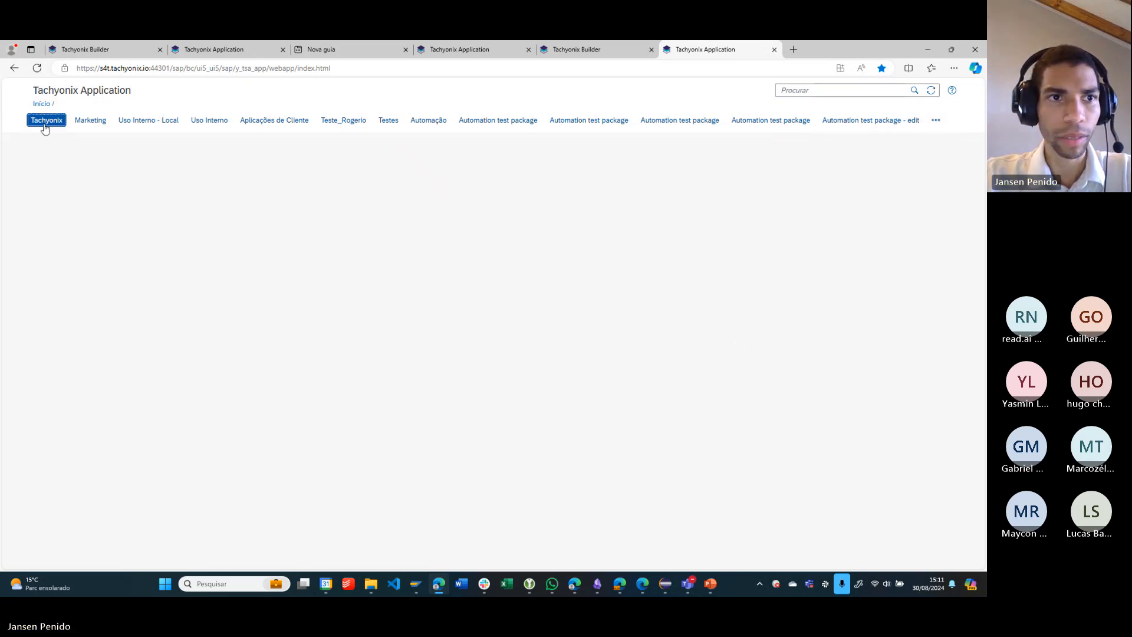
click(62, 125)
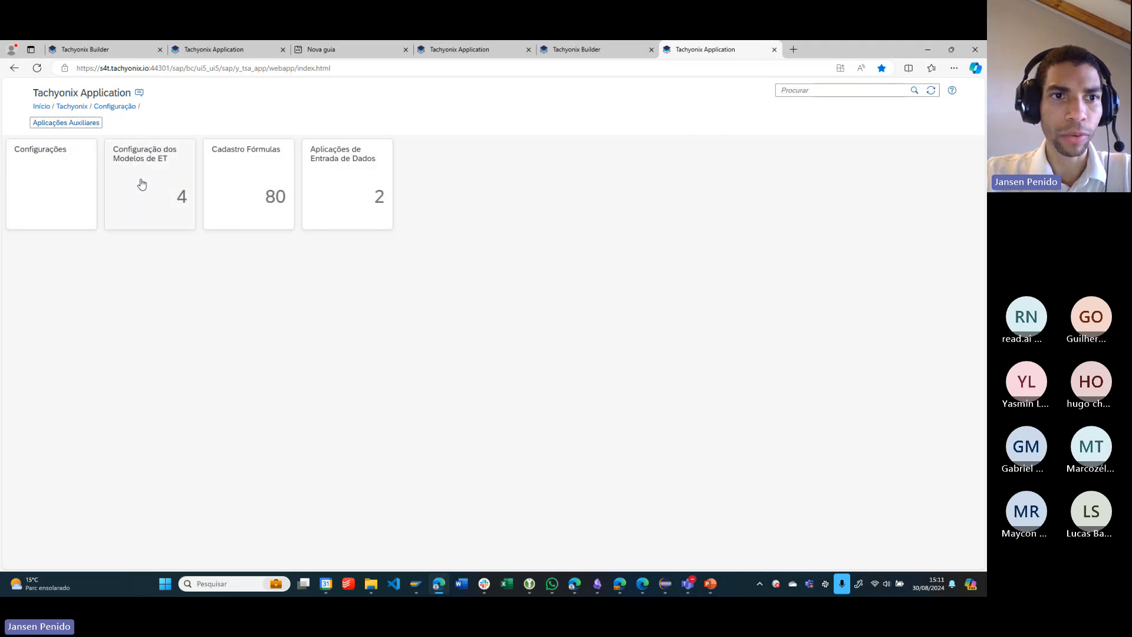
click(161, 182)
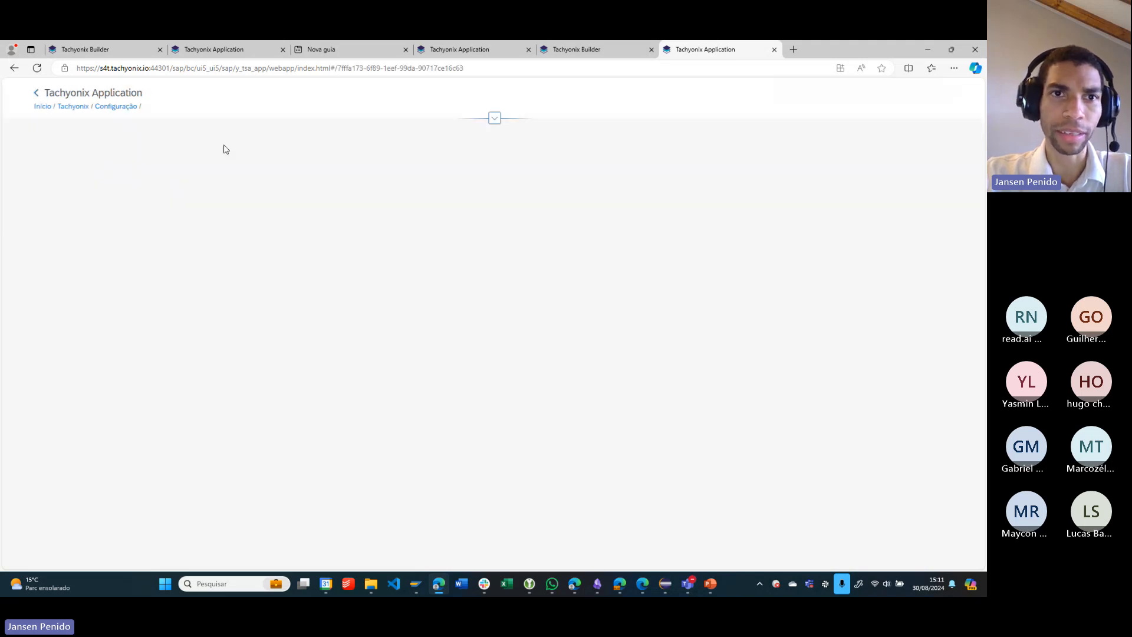
- Send the Configuração dos Modelos de ET page link in the Teams meeting chat and return to the browser
click(494, 69)
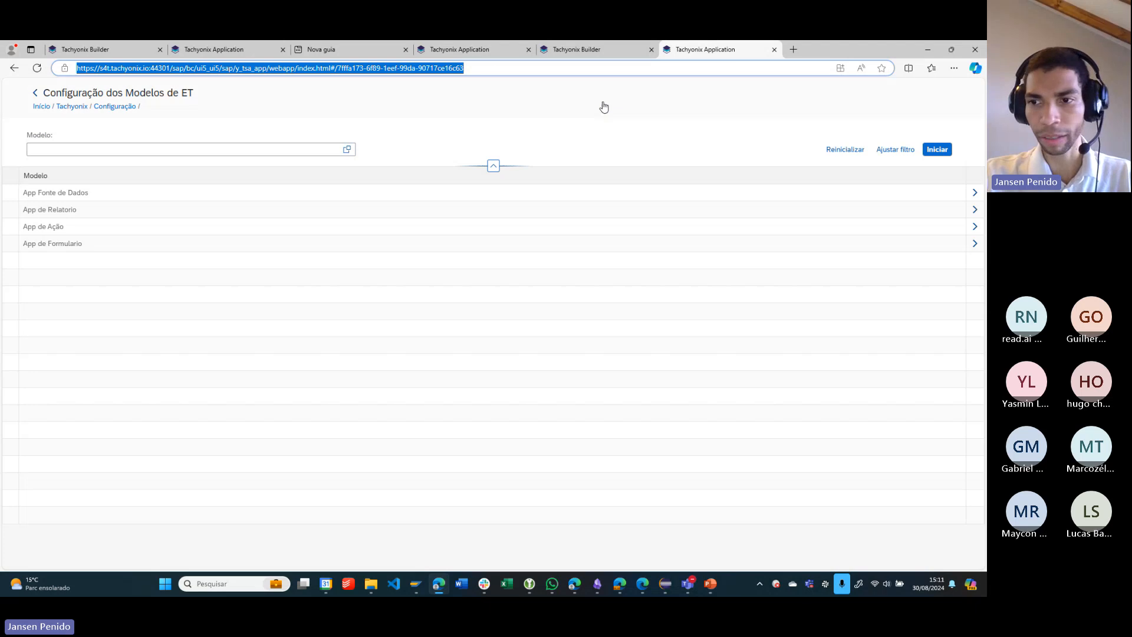
key(alt+Tab)
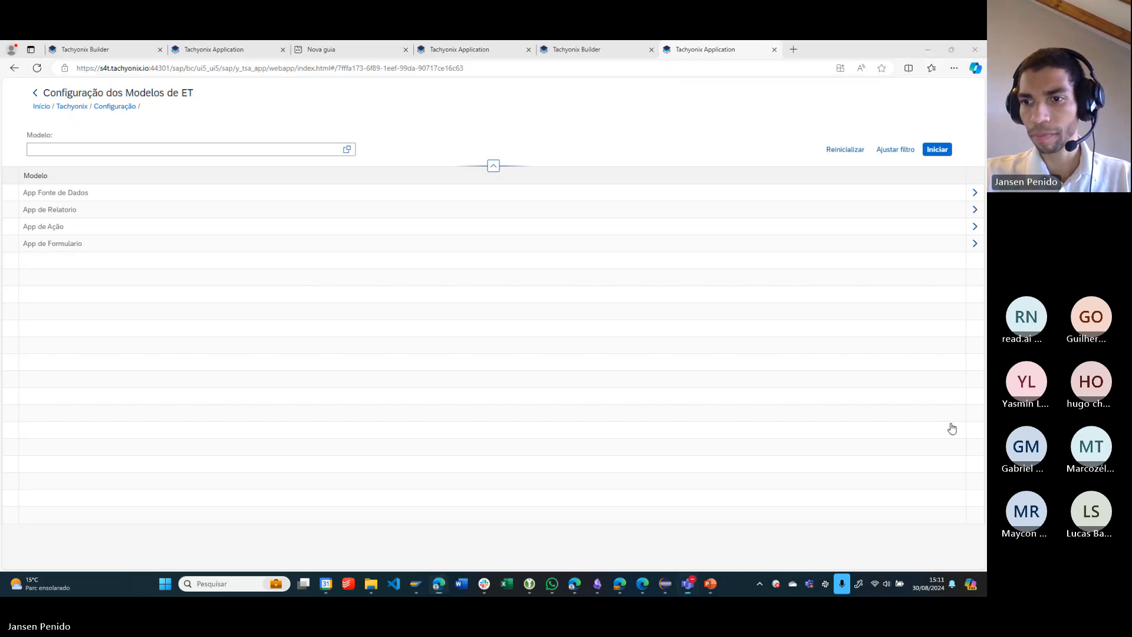
click(880, 520)
key(ctrl+v)
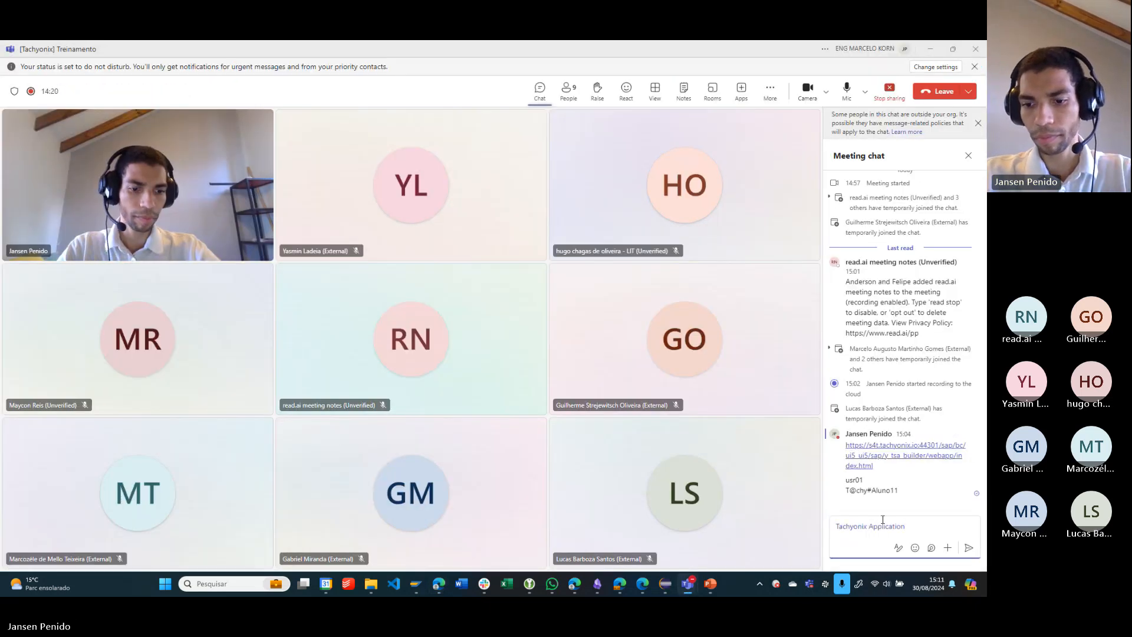
key(Return)
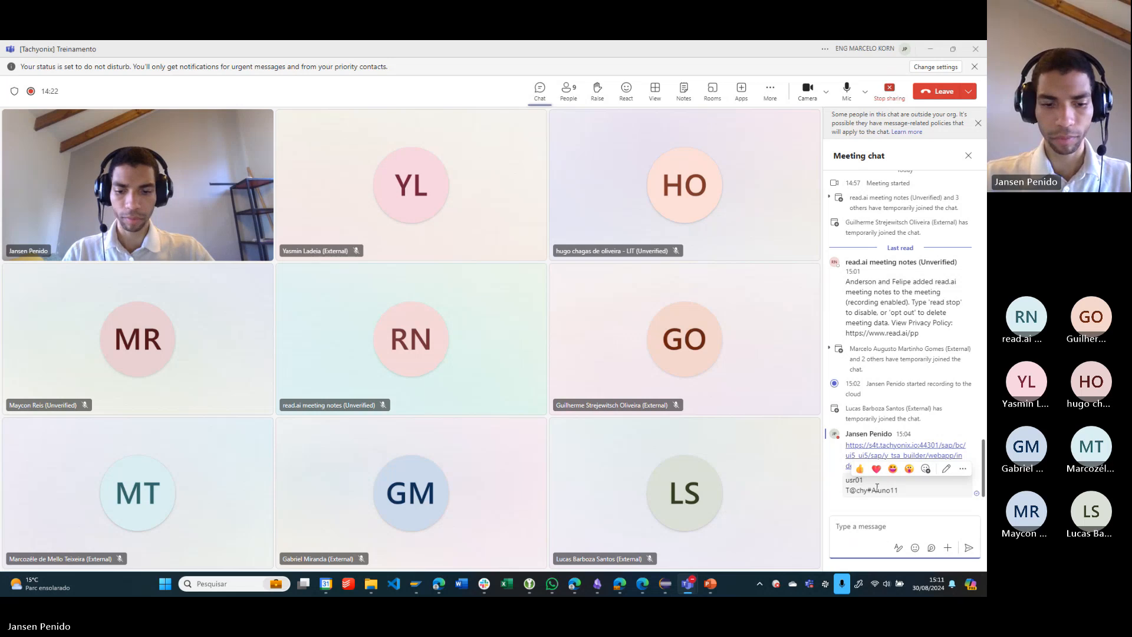
key(ctrl+v)
key(Return)
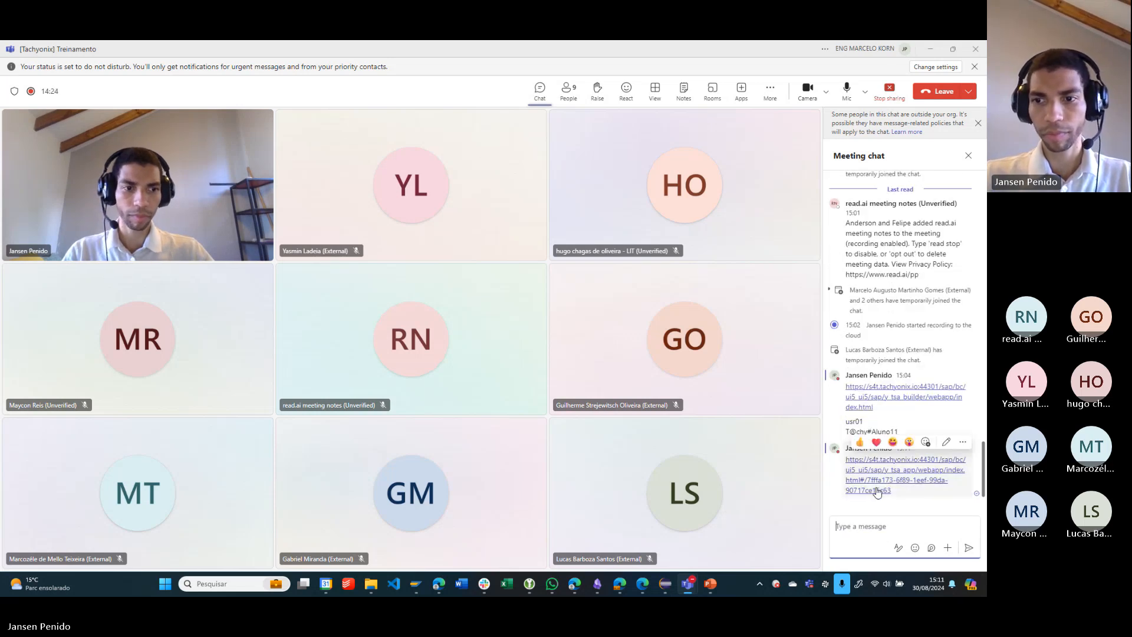
click(932, 49)
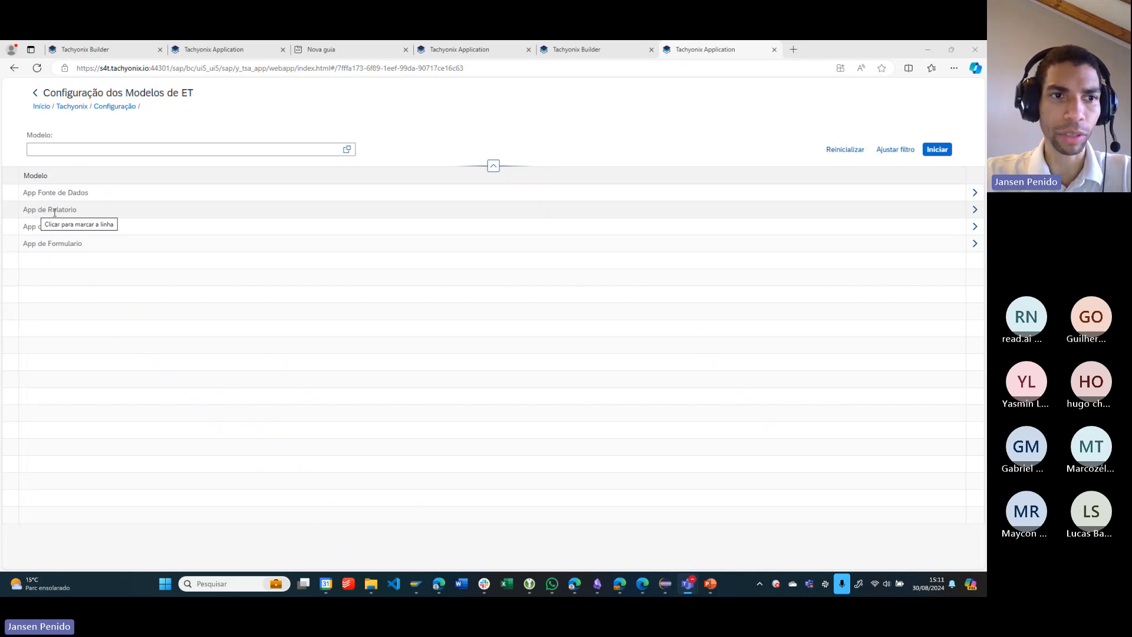
- Open the App de Relatorio model's details and switch the Campos do Relatorio and Detalhe do App sessions off and back on
click(975, 210)
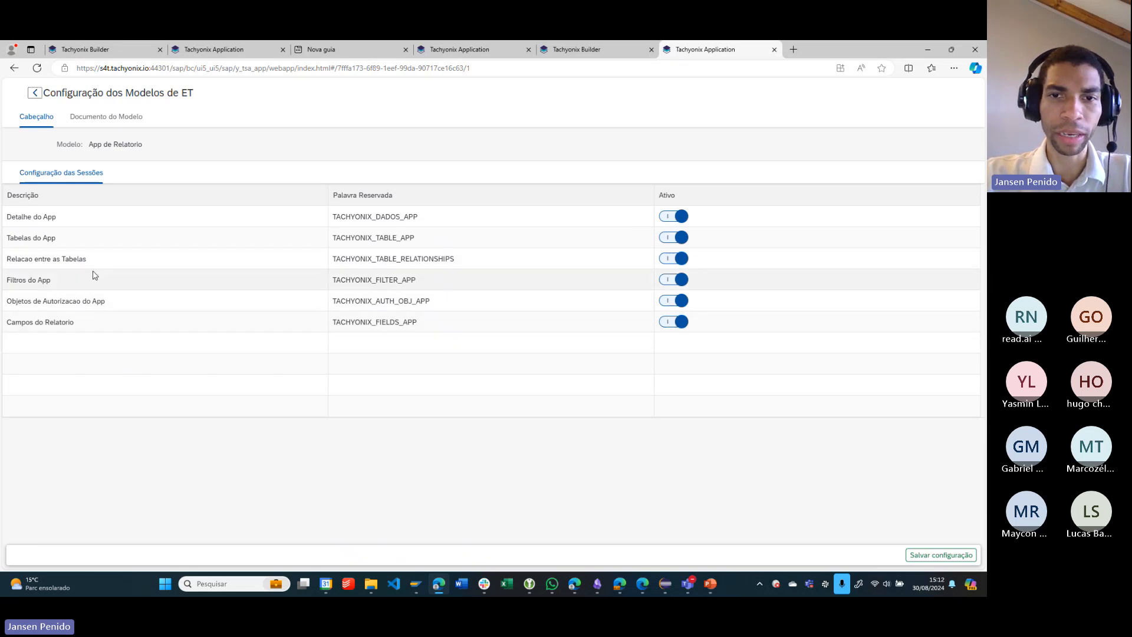
click(683, 322)
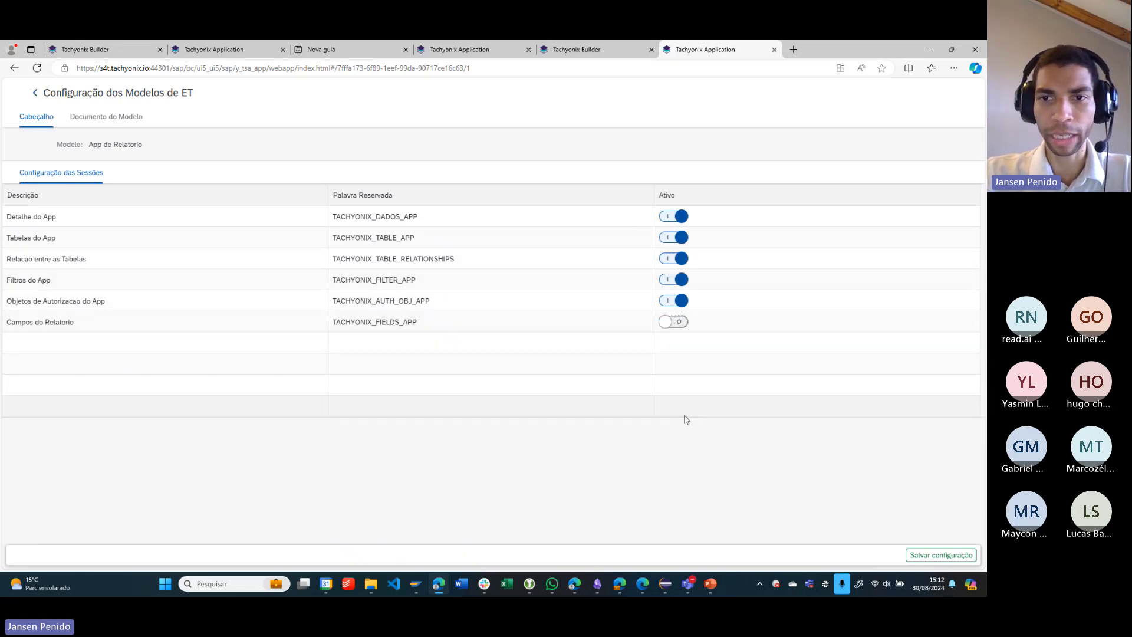
click(680, 329)
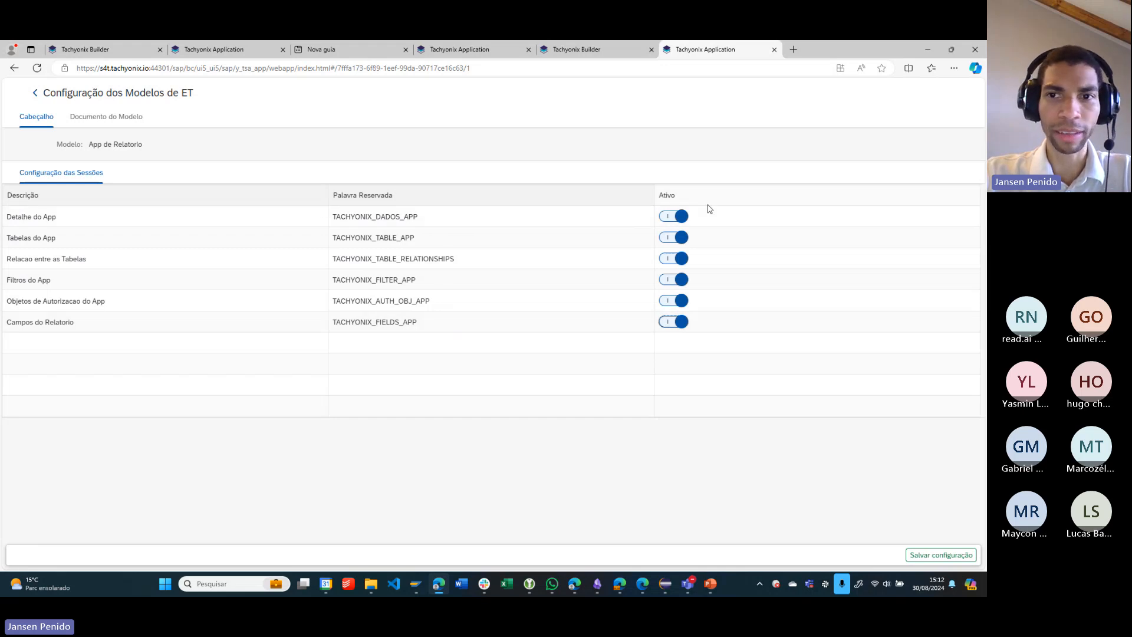
click(672, 223)
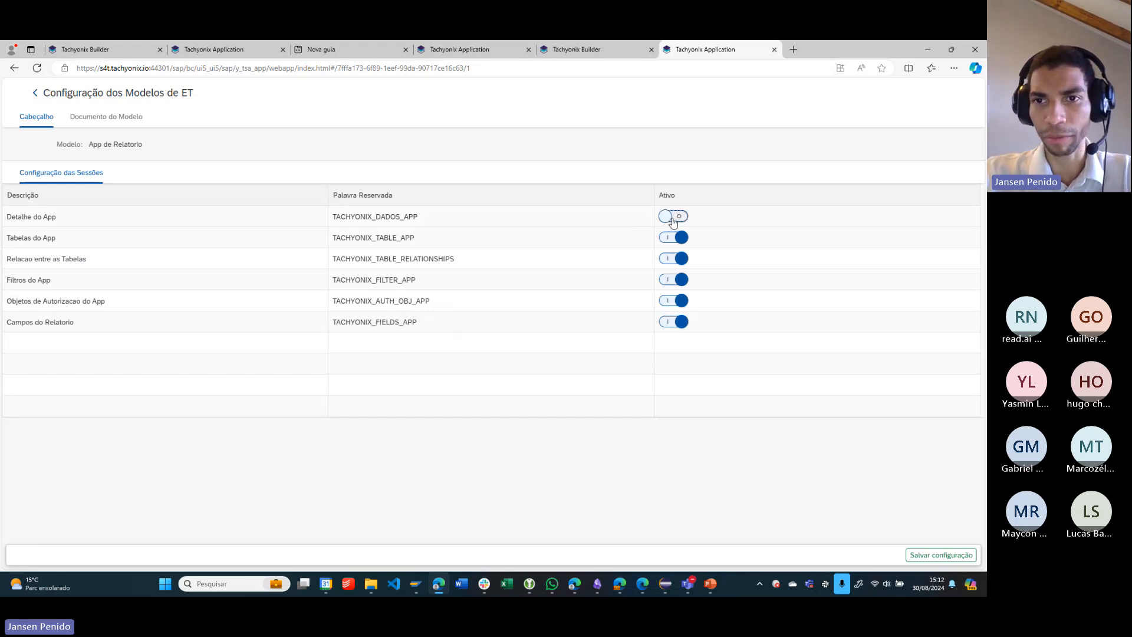
click(674, 218)
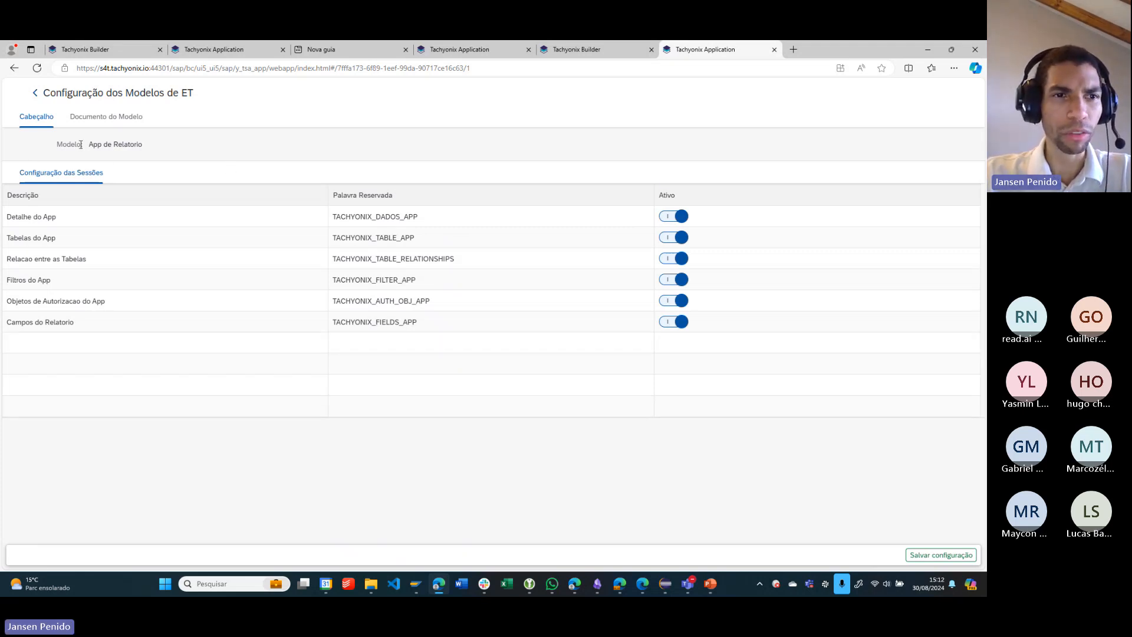
- Download the model document Cliente - Modelo de Especificacao Tecnica (2).docx from Documento do Modelo and open it in Word
click(116, 118)
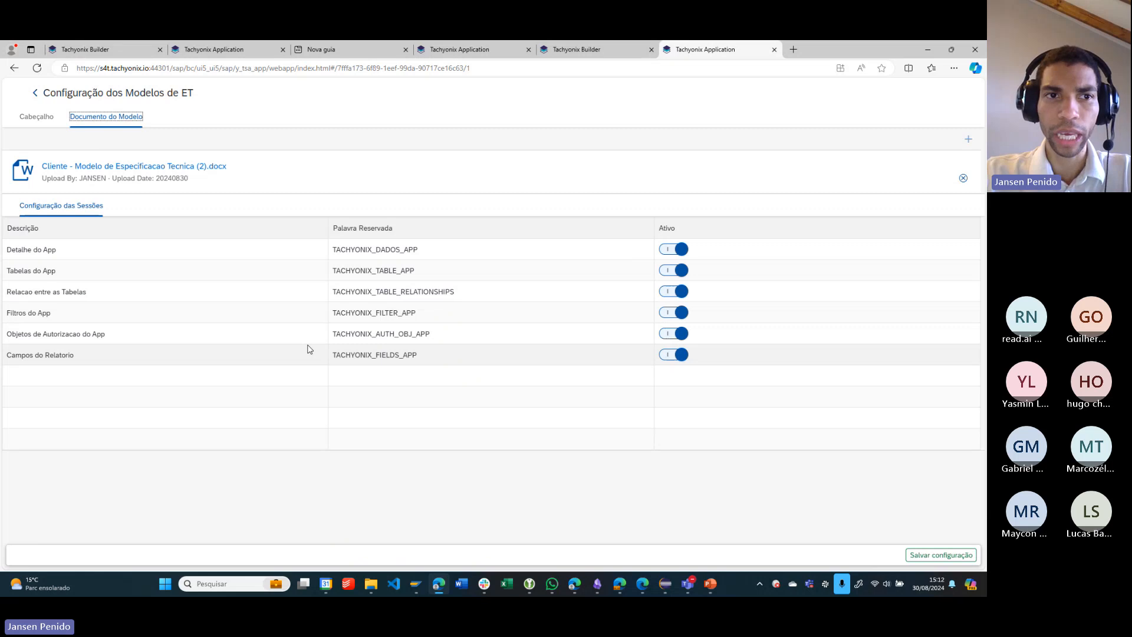
click(137, 168)
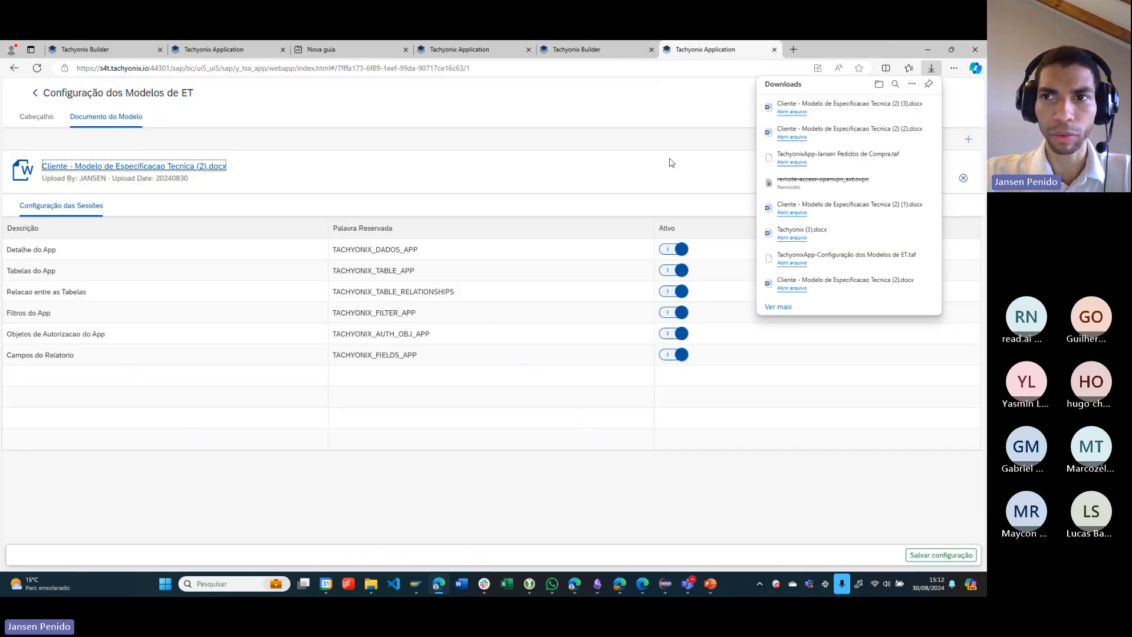
click(801, 112)
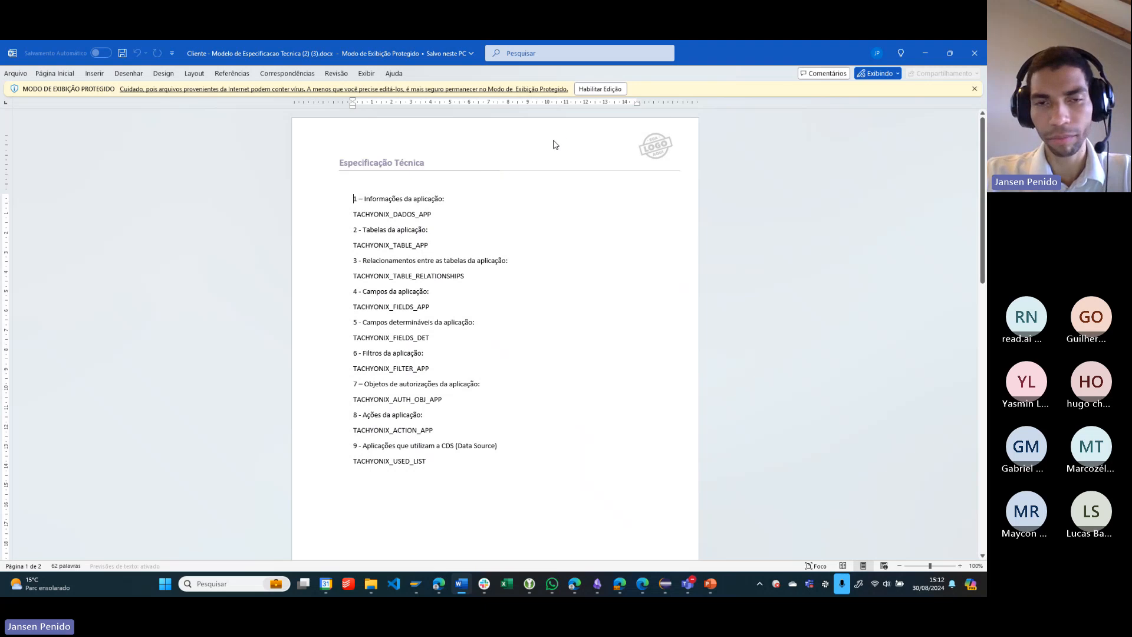
- Highlight the reserved-word lines of the Word template one by one, from TACHYONIX_DADOS_APP down to TACHYONIX_USED_LIST
click(344, 220)
click(337, 249)
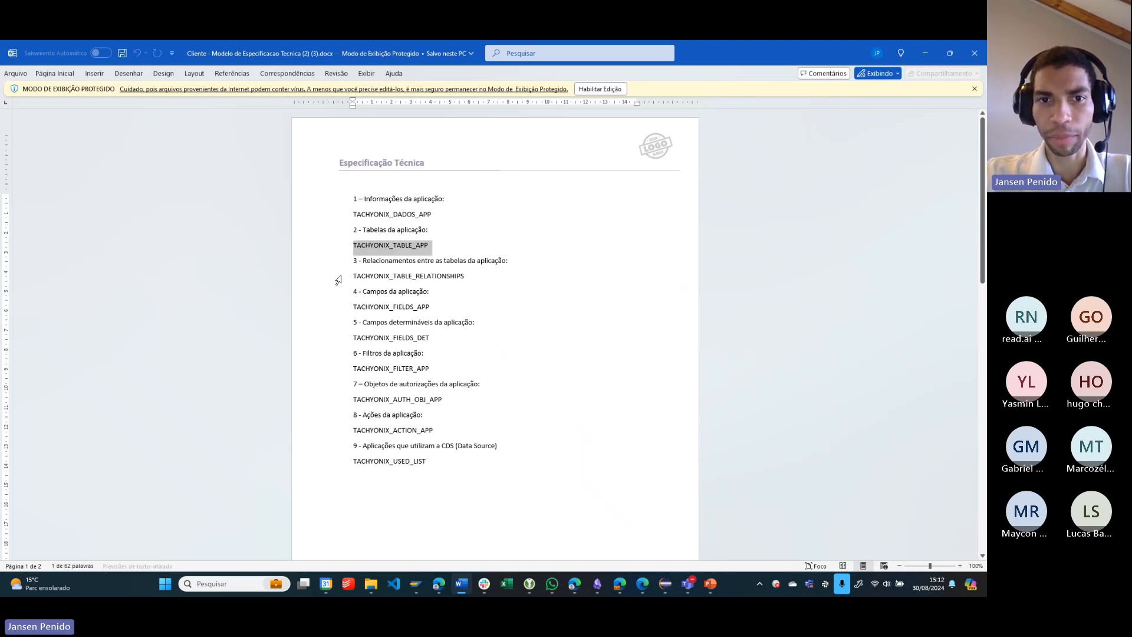
click(339, 283)
click(339, 311)
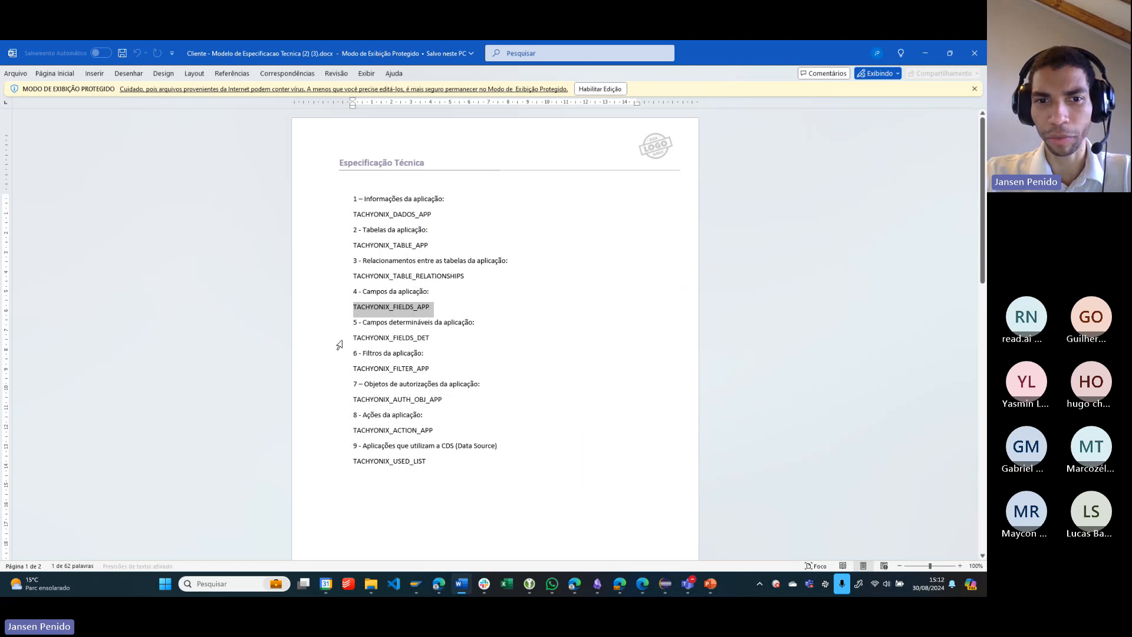
click(339, 342)
click(337, 374)
click(342, 404)
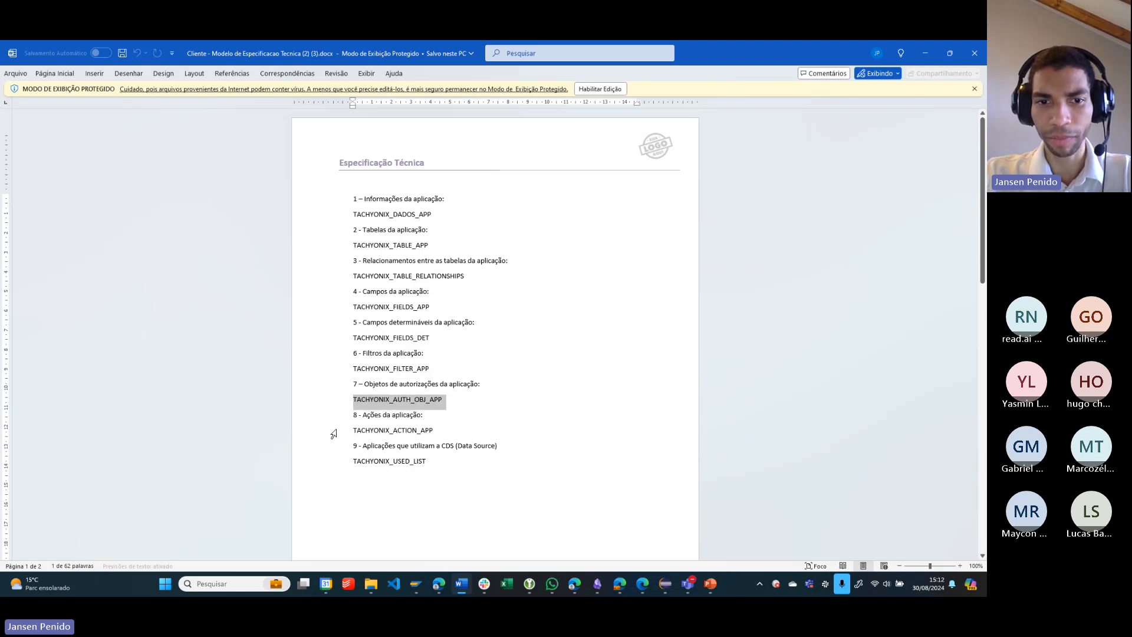
click(332, 434)
click(329, 463)
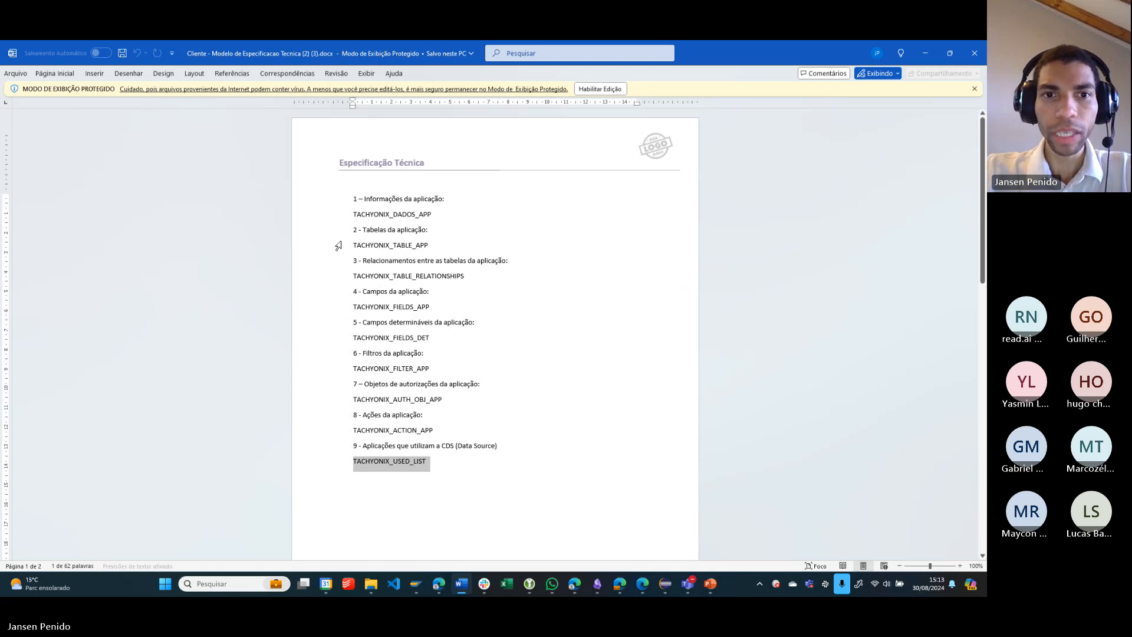
- Go over the template's table, relationship, field, filter and used-list placeholders once more and close the document
click(342, 216)
click(340, 251)
click(336, 274)
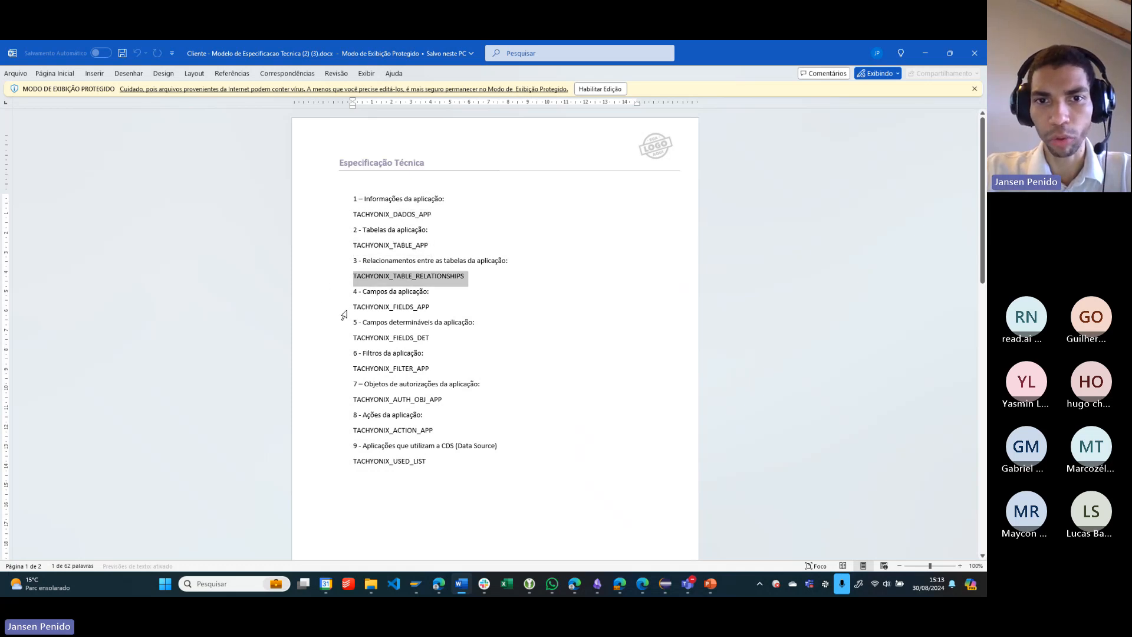
click(321, 307)
click(340, 339)
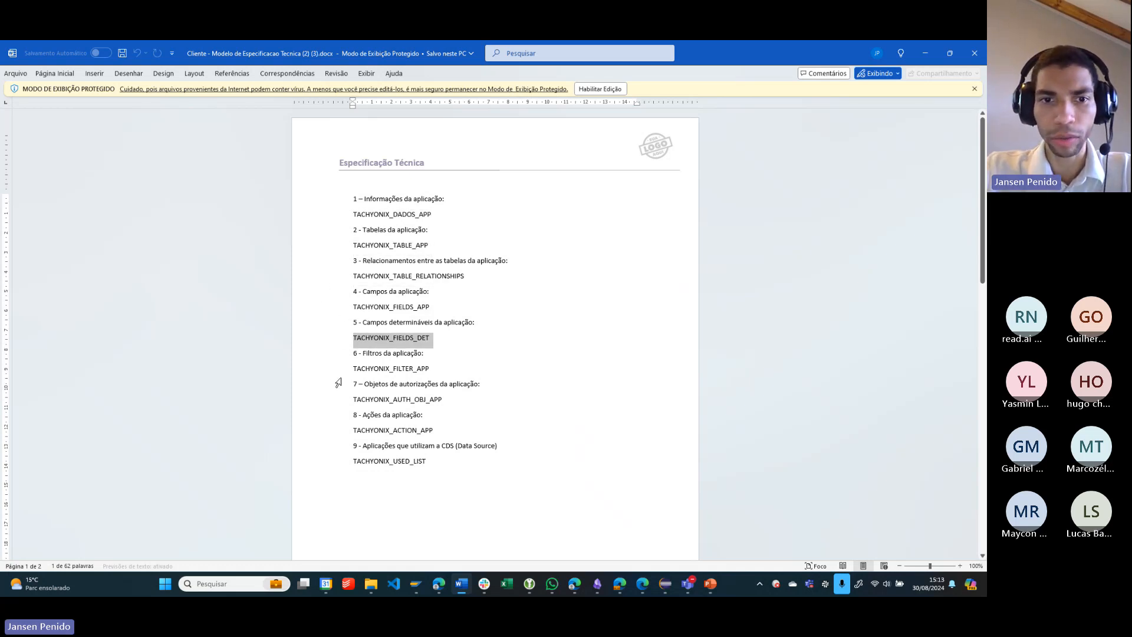
click(332, 372)
click(323, 466)
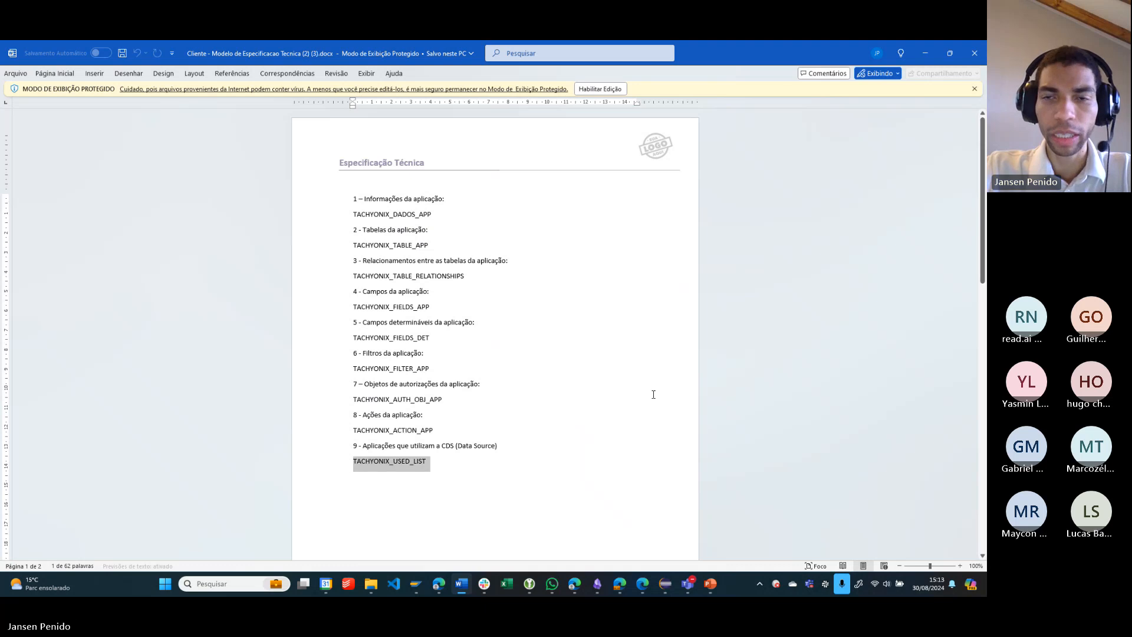
click(974, 59)
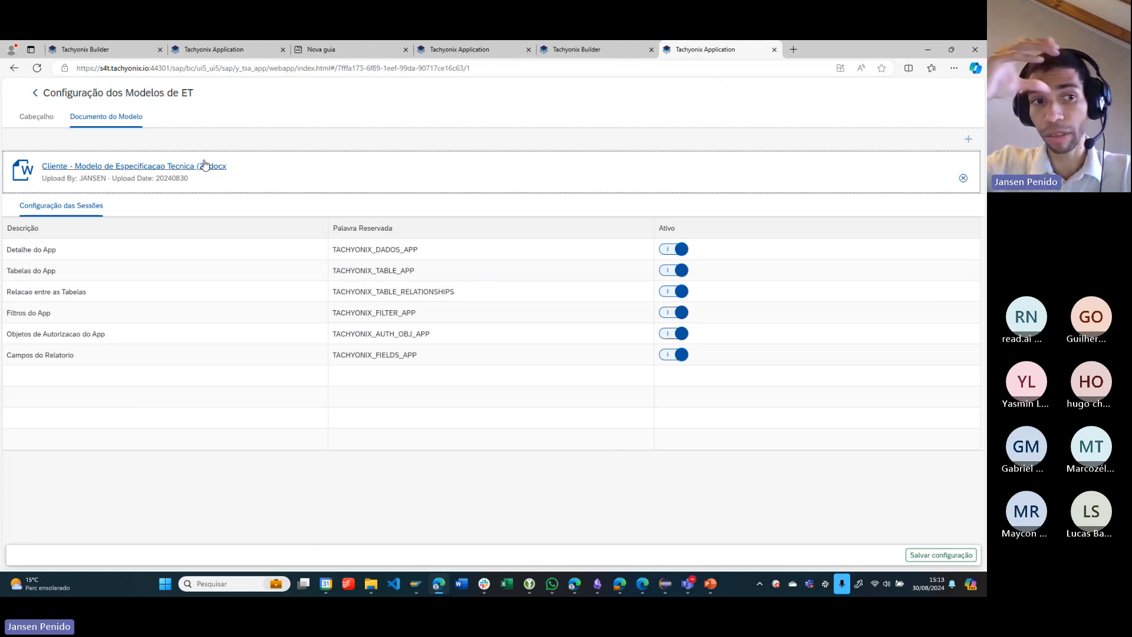
- Check each Palavra Reservada in the Configuração das Sessões table, from TACHYONIX_DADOS_APP to TACHYONIX_FIELDS_APP
click(366, 248)
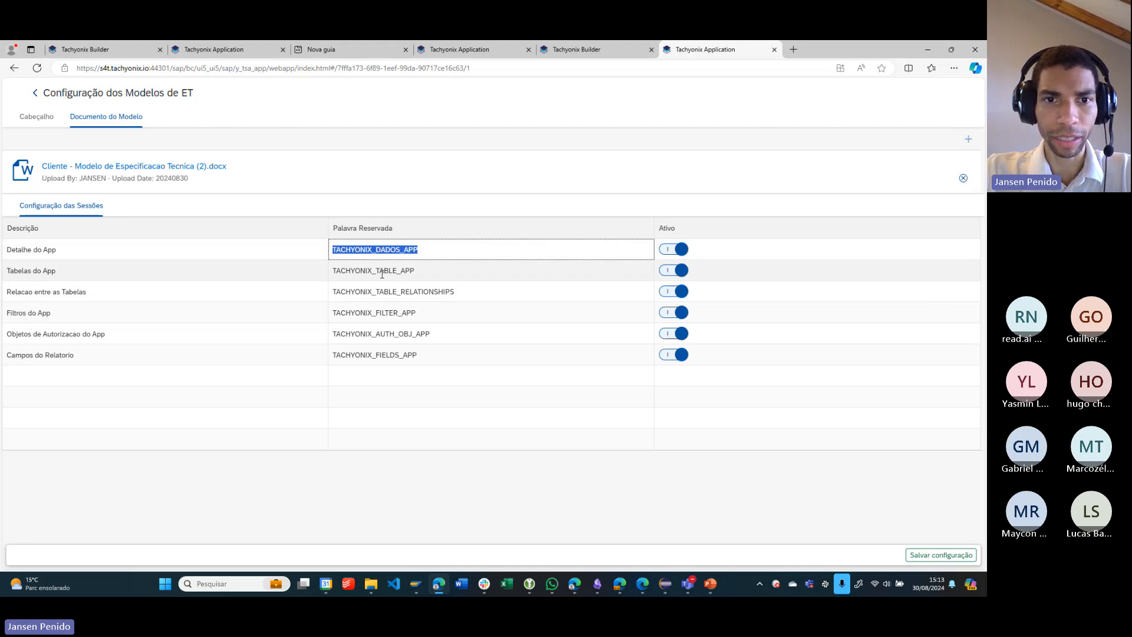
click(381, 274)
click(381, 290)
click(382, 311)
click(381, 328)
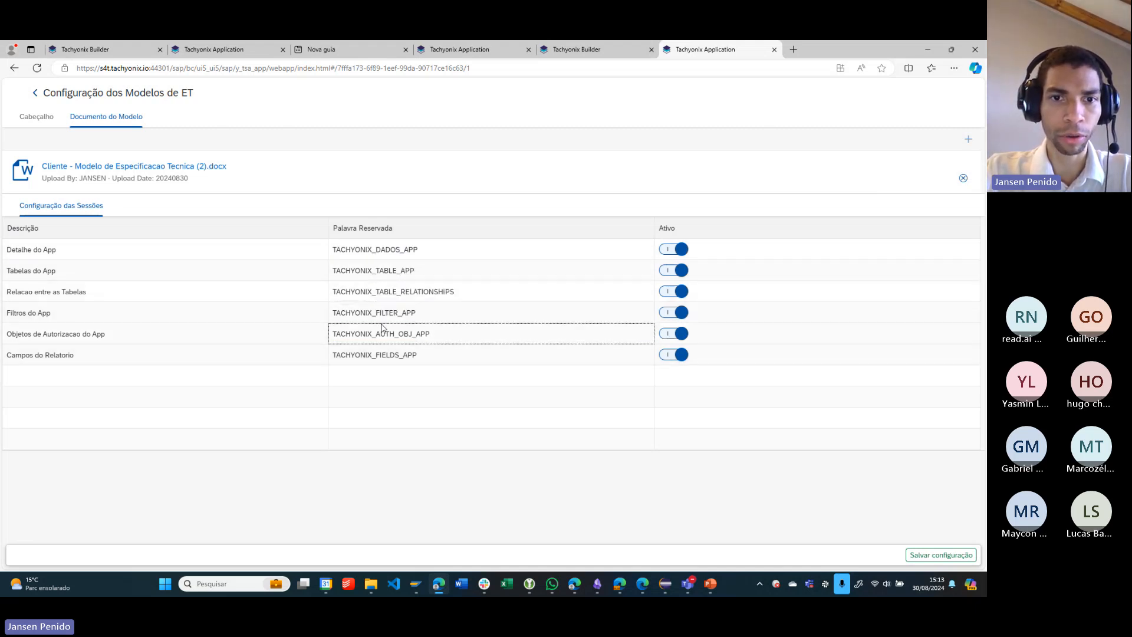
click(392, 356)
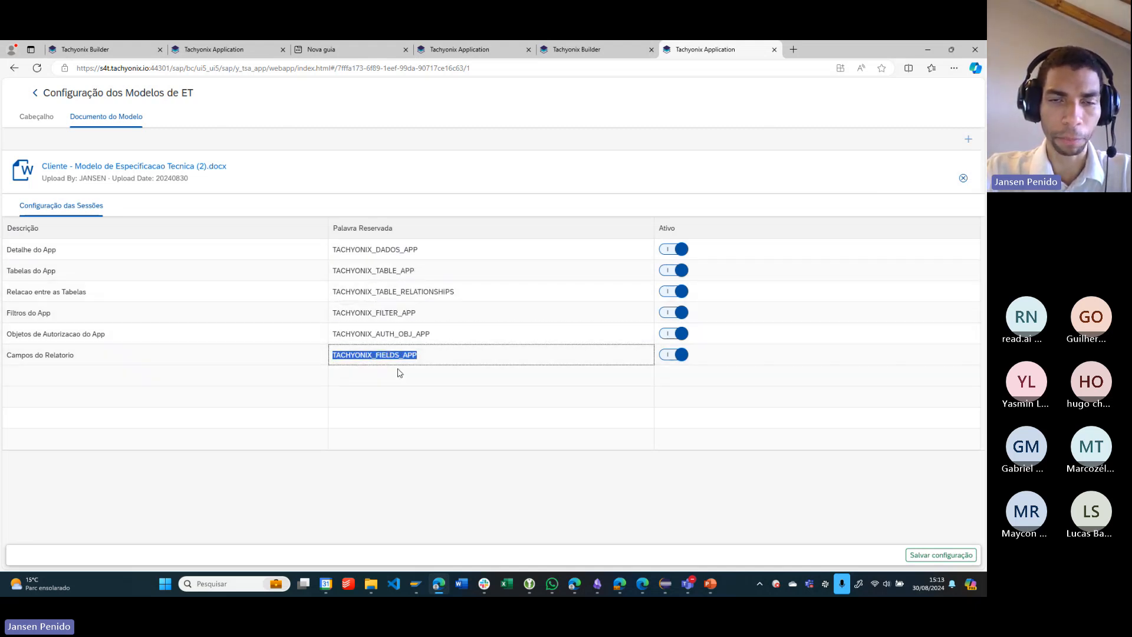
click(411, 400)
click(412, 185)
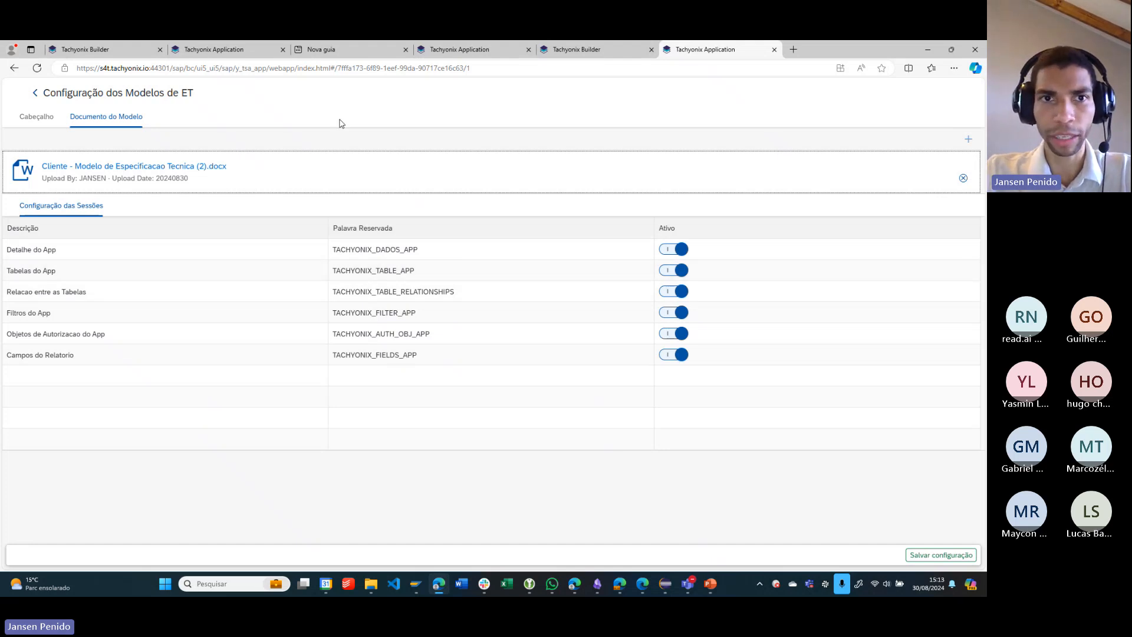
click(366, 137)
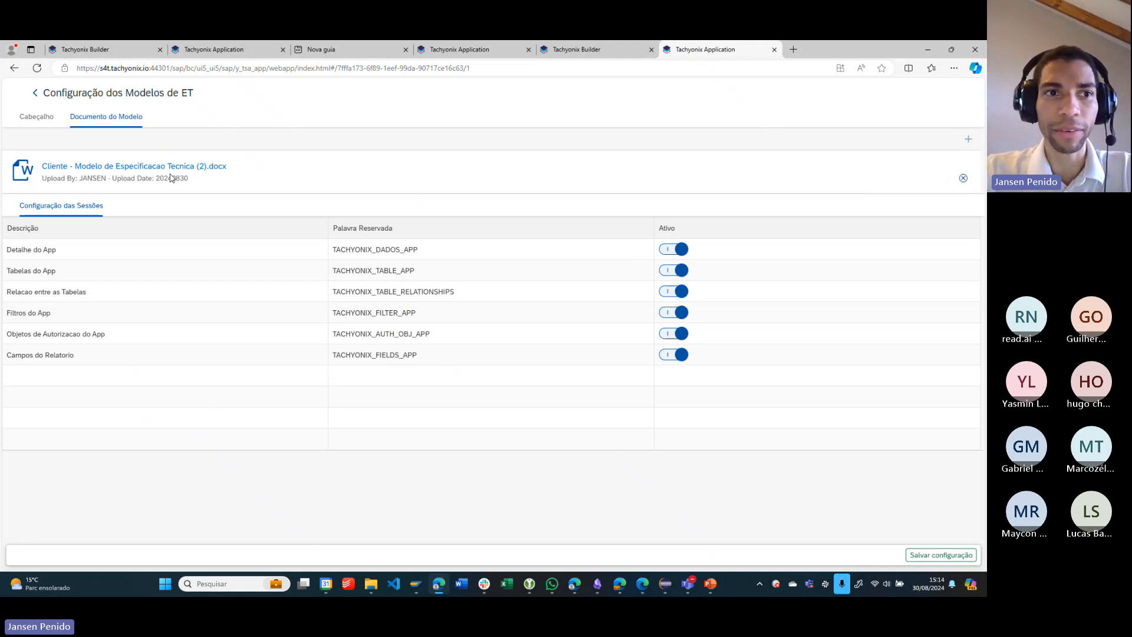
- Go back to the model list, open the second model's details, download its document Tachyonix.docx and open it in Word
click(34, 94)
click(157, 229)
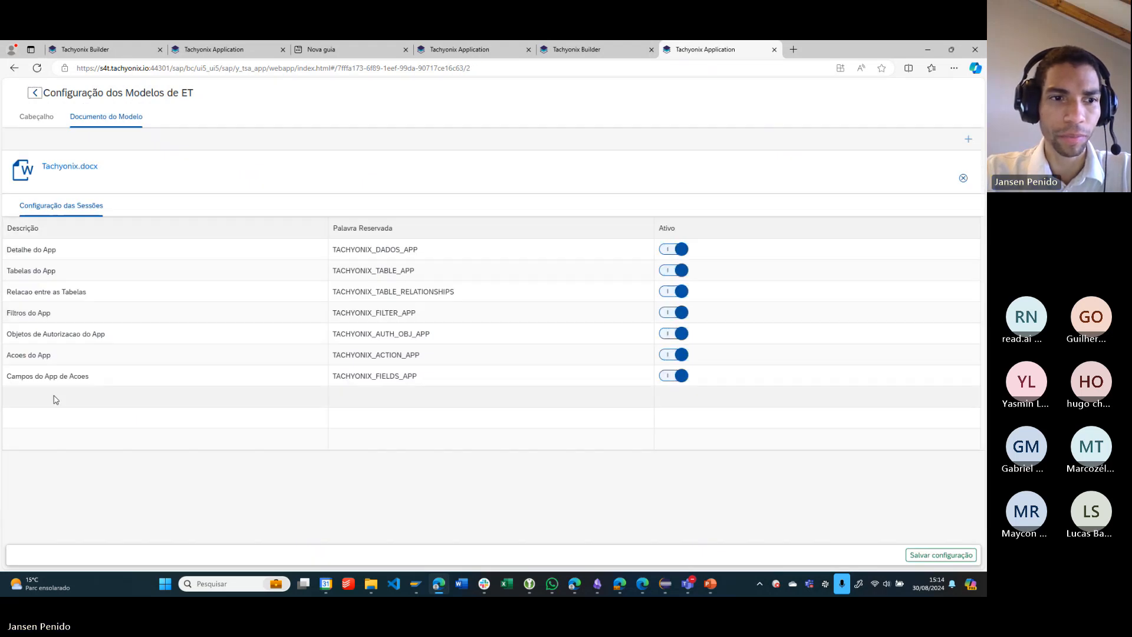
click(67, 164)
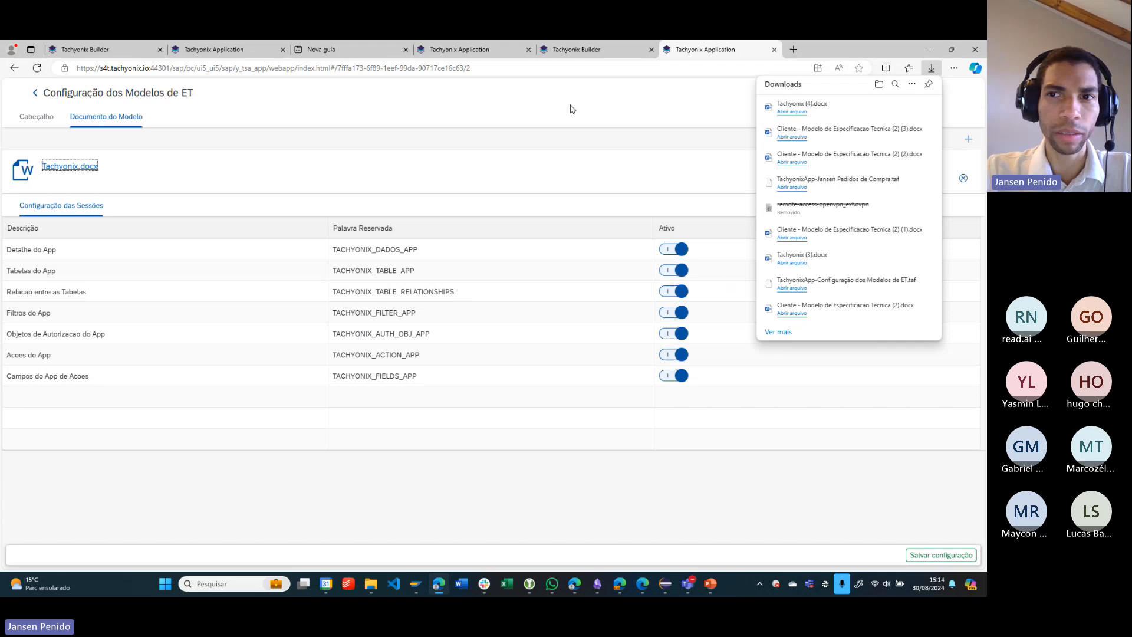
click(793, 111)
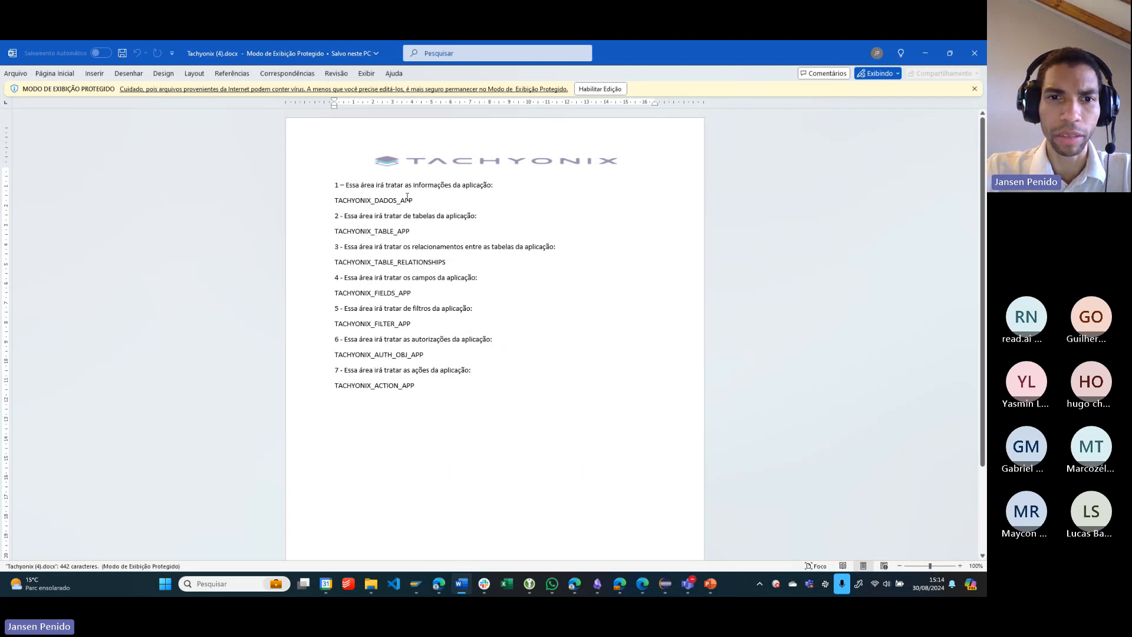
- Review the Tachyonix template's reserved words from TACHYONIX_DADOS_APP to TACHYONIX_FILTER_APP, close the document and dismiss the downloads list
click(314, 205)
click(319, 230)
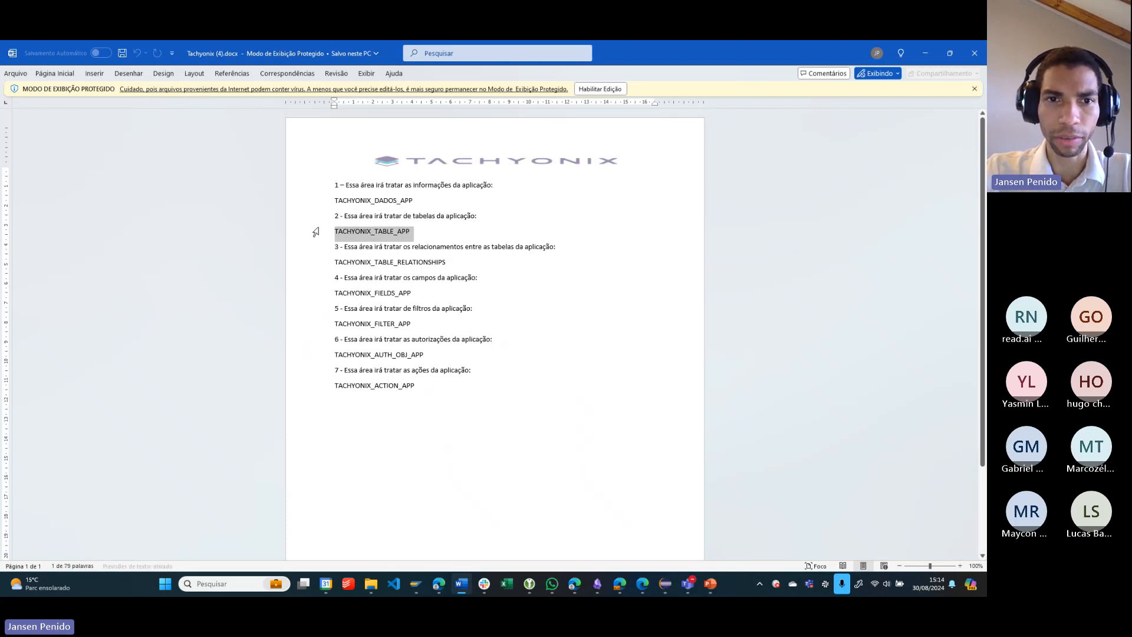
click(320, 255)
click(323, 266)
click(323, 307)
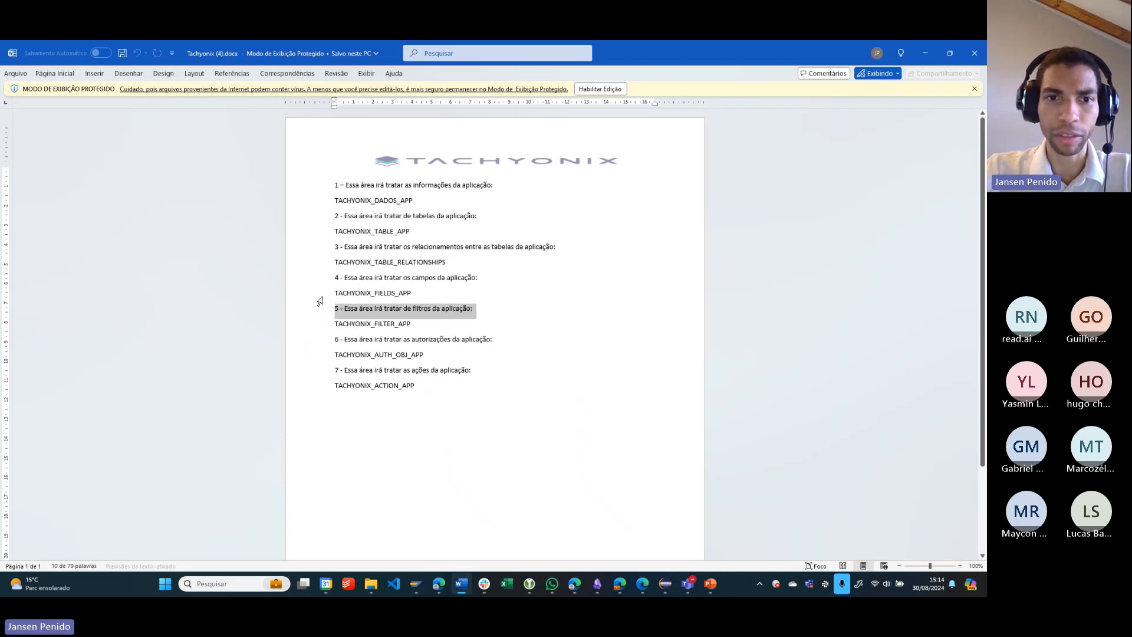
click(319, 294)
click(323, 324)
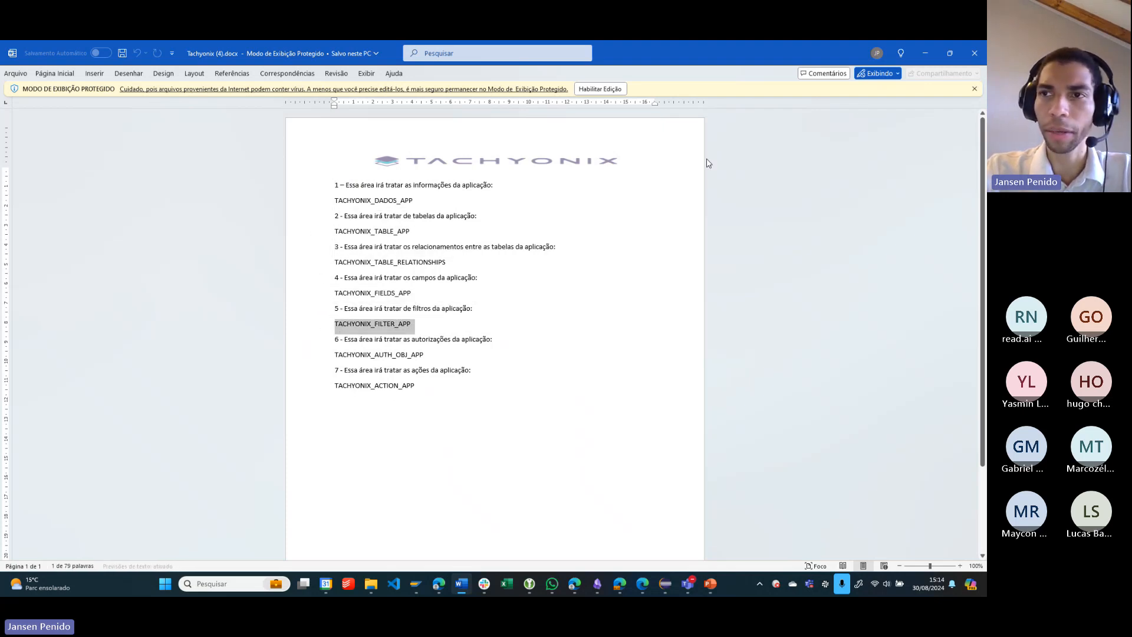
click(969, 61)
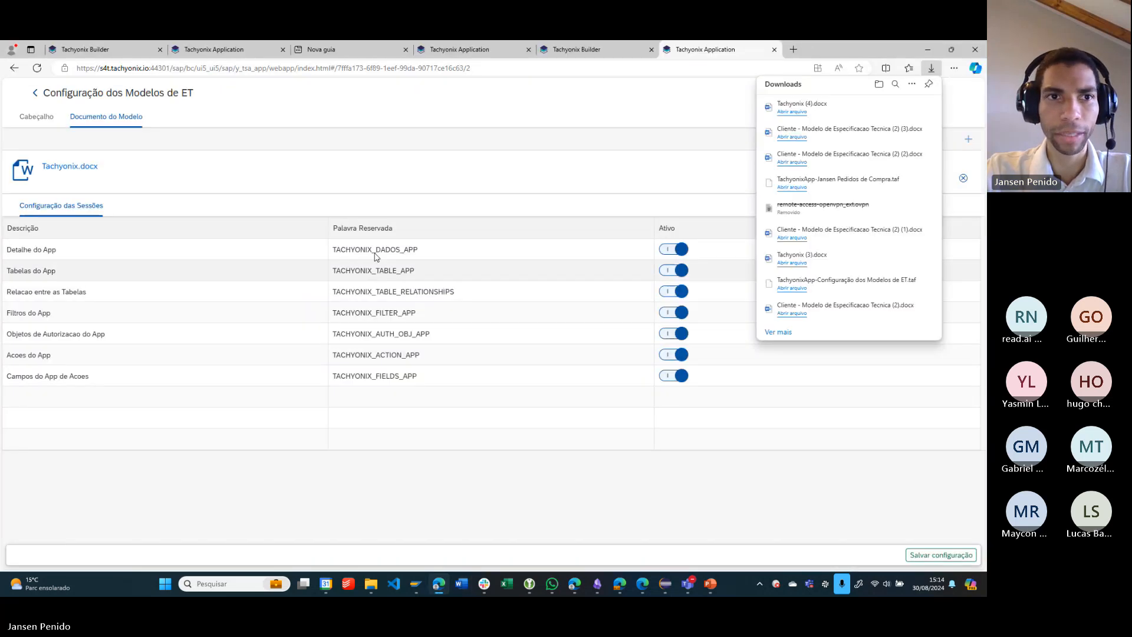
click(329, 138)
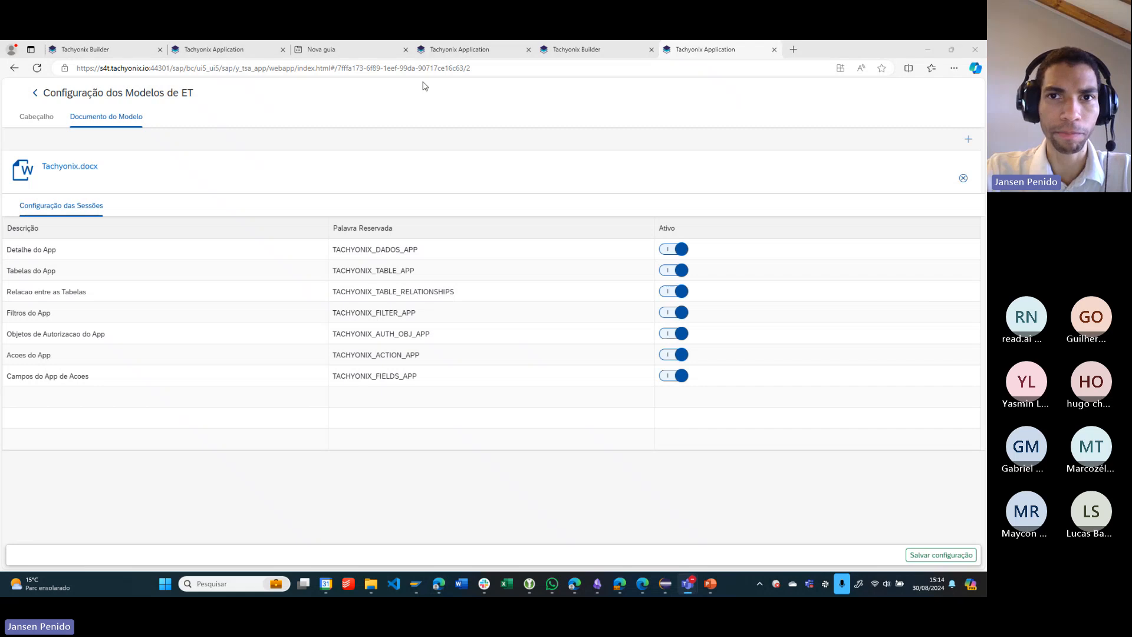
- Switch to the Tachyonix Builder page with the Pedidos de Compra report and return to the main screen, confirming the exit
click(572, 51)
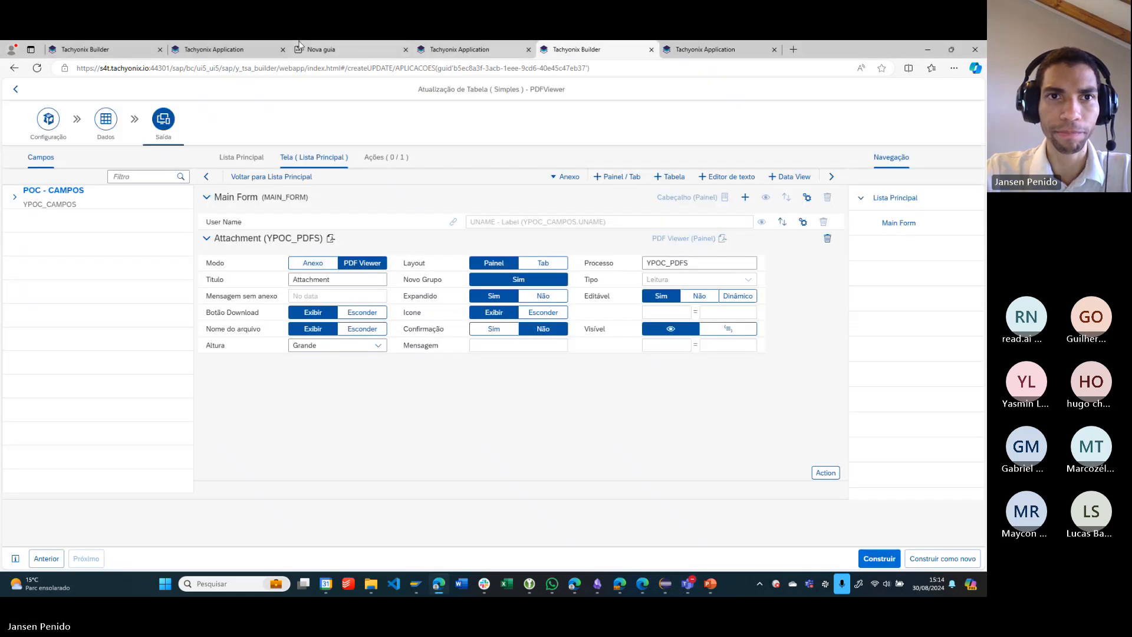
click(213, 49)
click(129, 48)
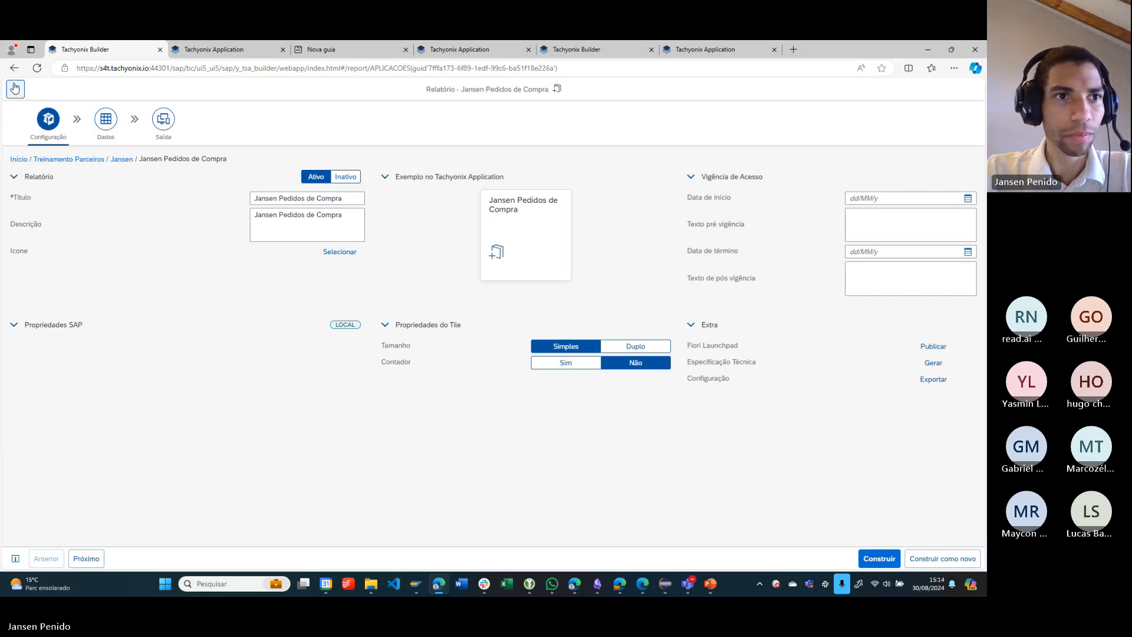
click(16, 87)
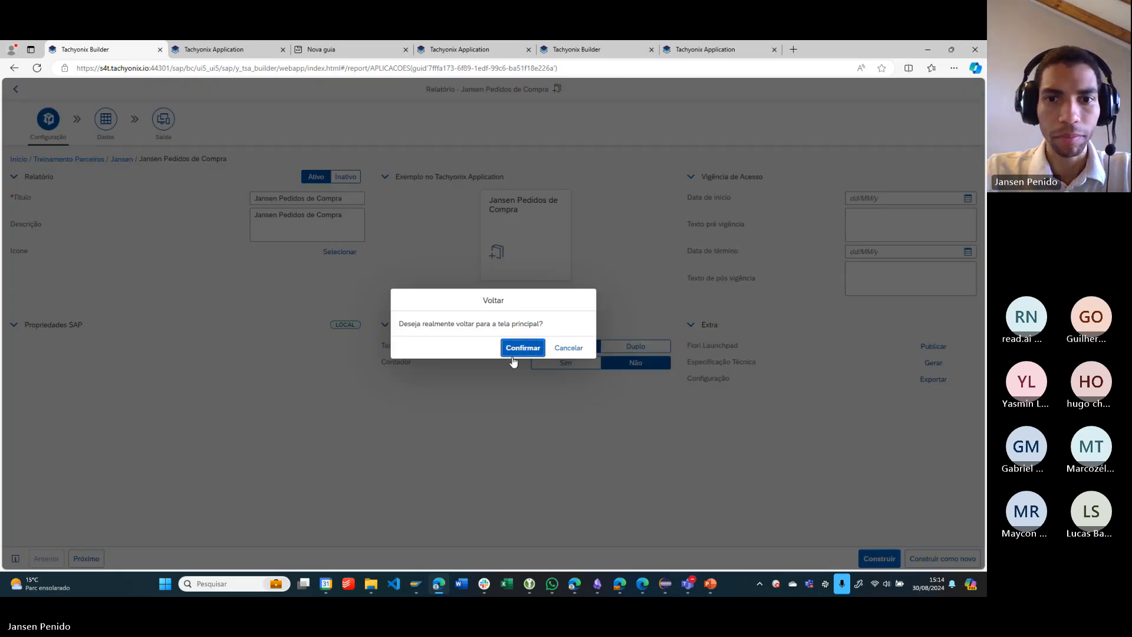
click(529, 349)
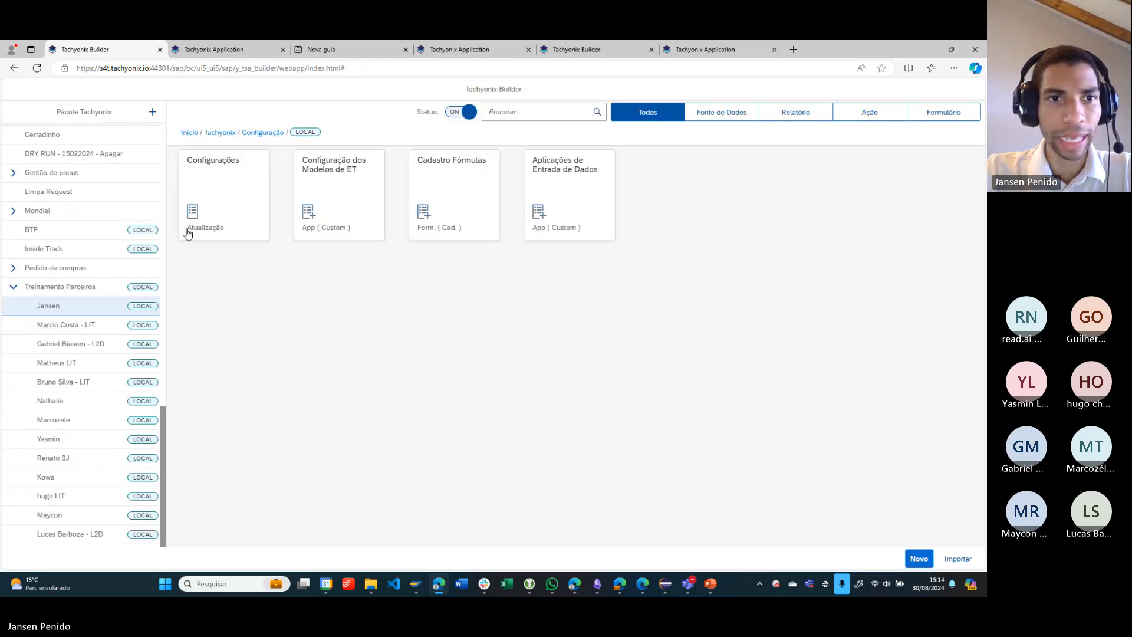
- Open the SM30 Treinamento application from the first package under Treinamento Parceiros and show the Tela (Lista Principal) layout in Saída
click(60, 308)
scroll(86, 347, down, 2)
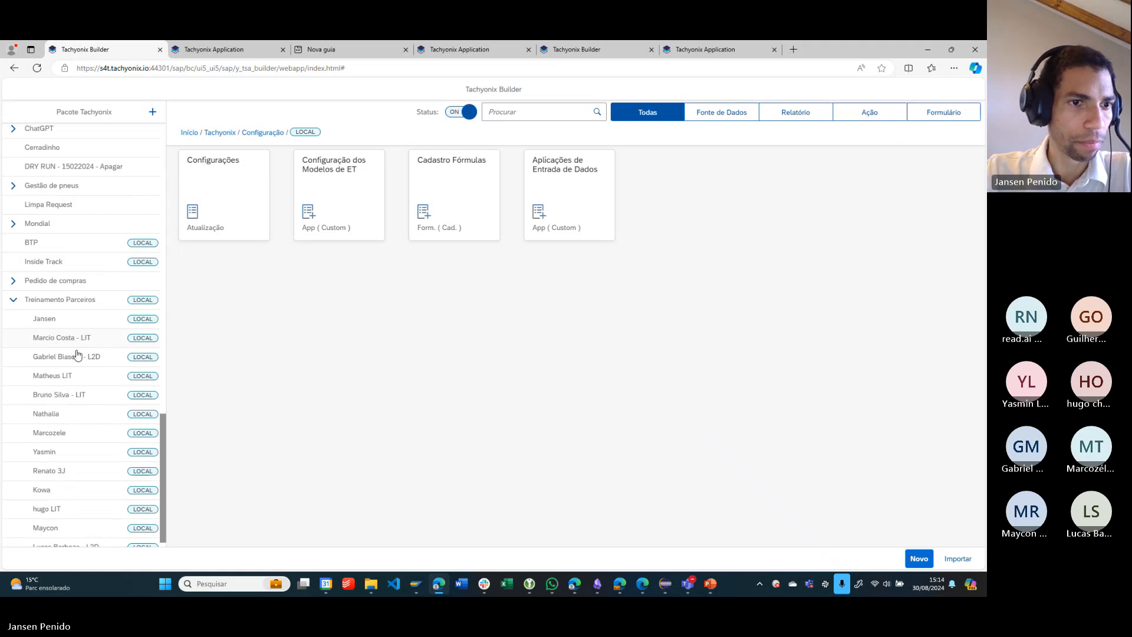
click(63, 311)
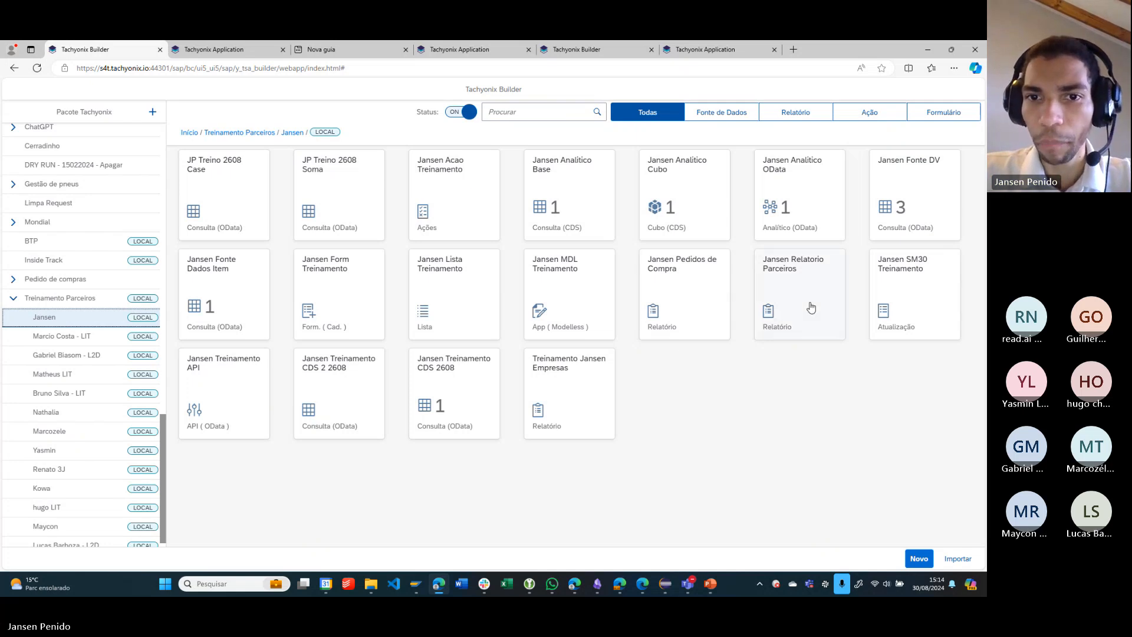
click(913, 309)
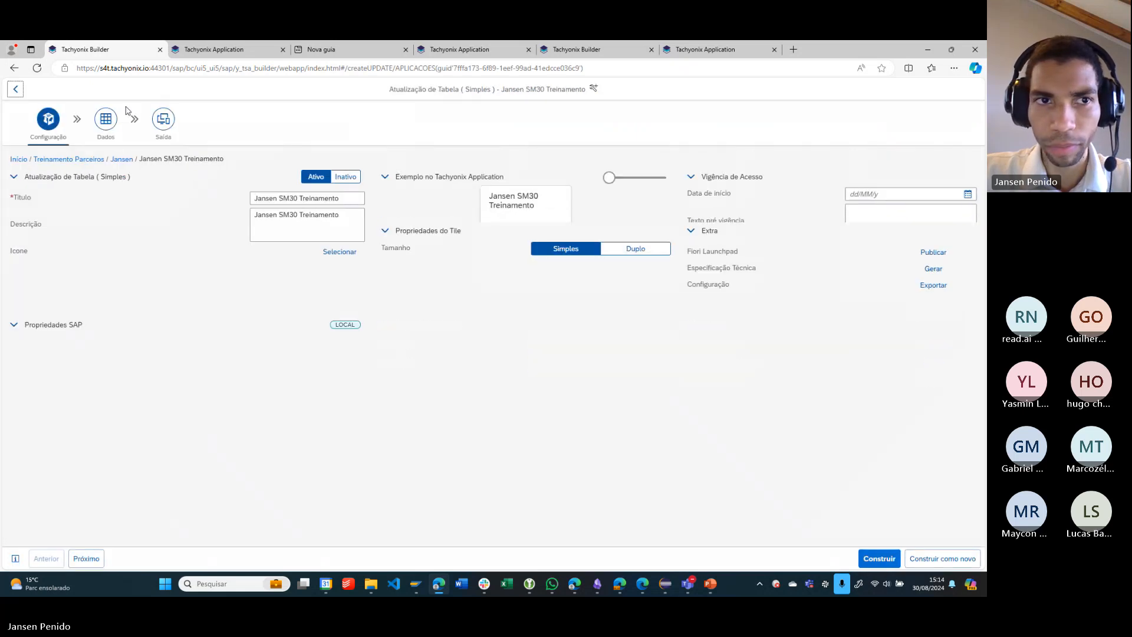
click(163, 119)
click(341, 157)
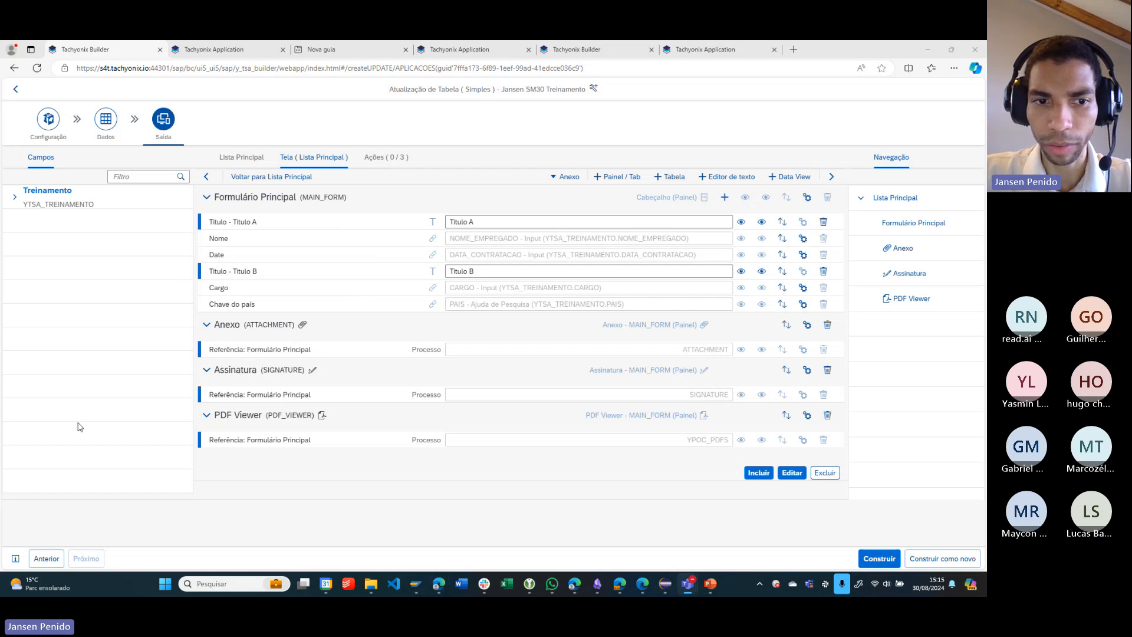
- Remove the PDF Viewer, Assinatura and Anexo sections from the Lista Principal screen, confirming each removal
click(828, 415)
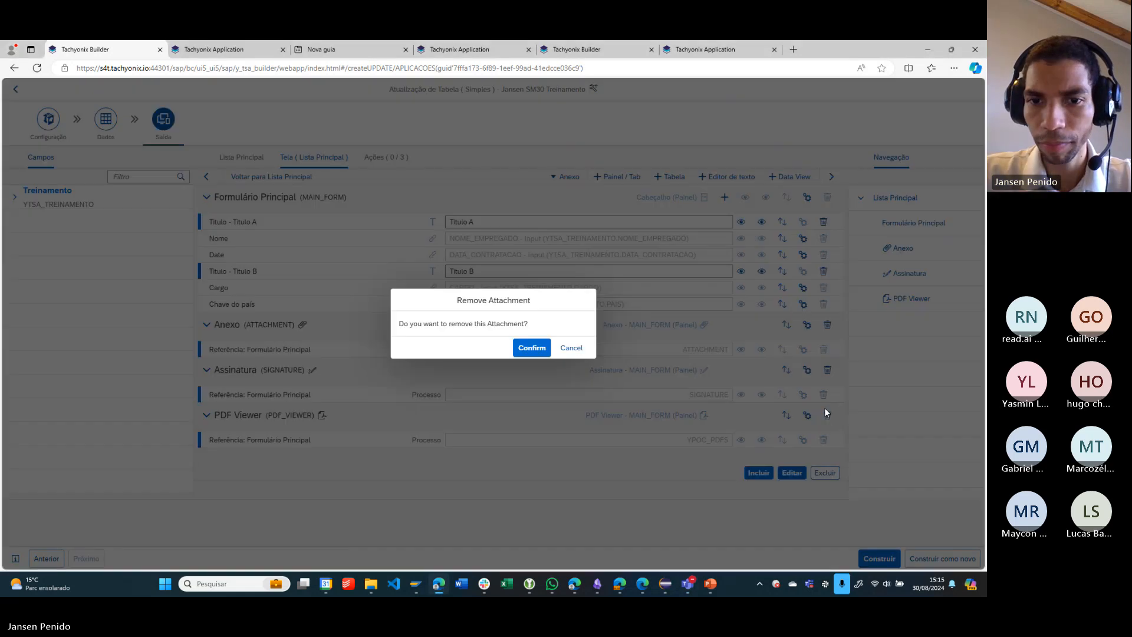
click(531, 347)
click(828, 370)
click(531, 347)
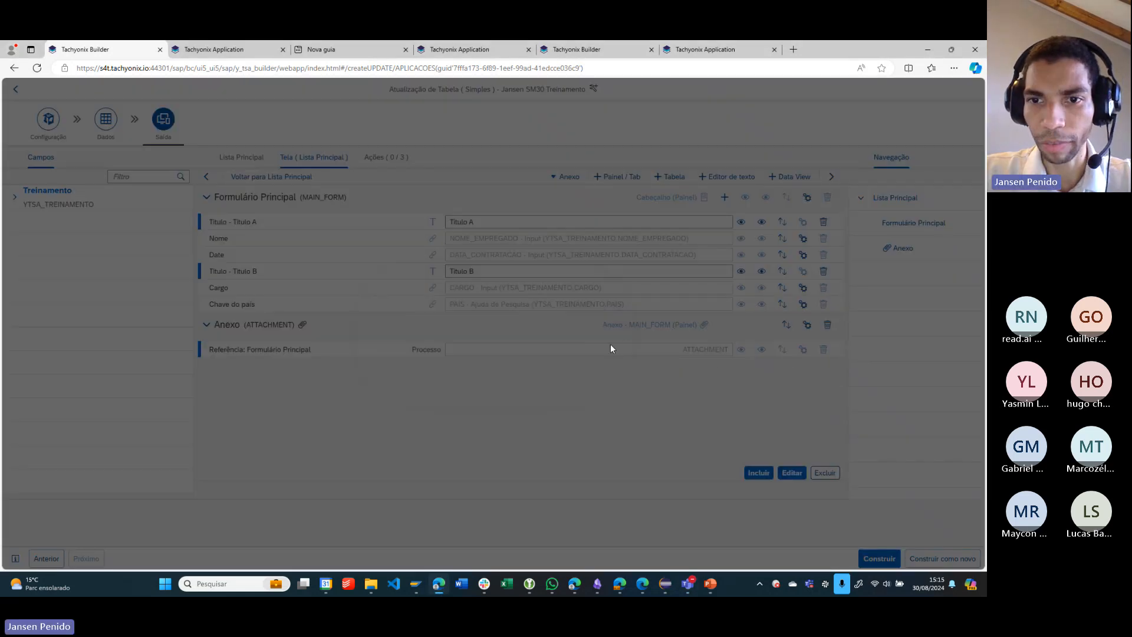
click(825, 326)
click(531, 347)
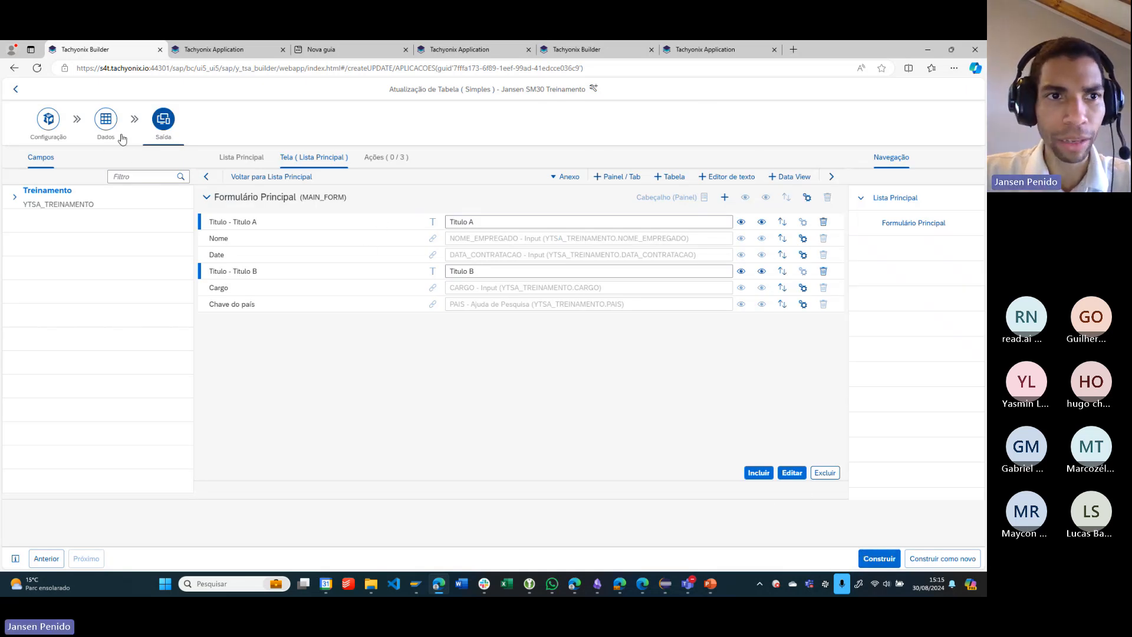
- Review the application's breadcrumb name and Título in the Configuração stage
click(47, 121)
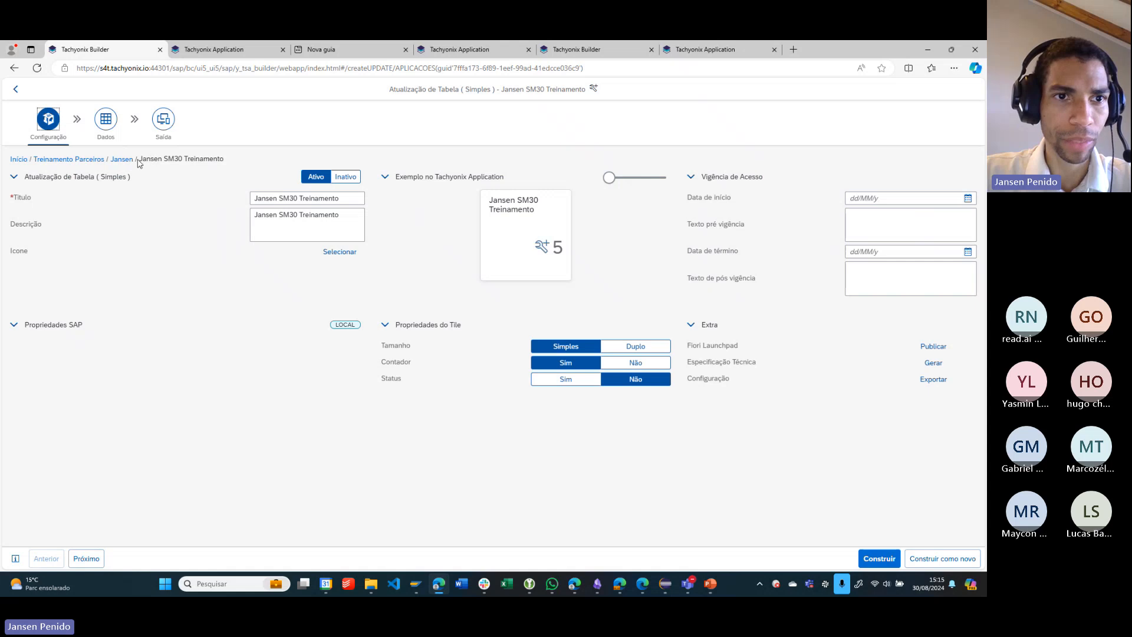
drag(191, 160, 154, 159)
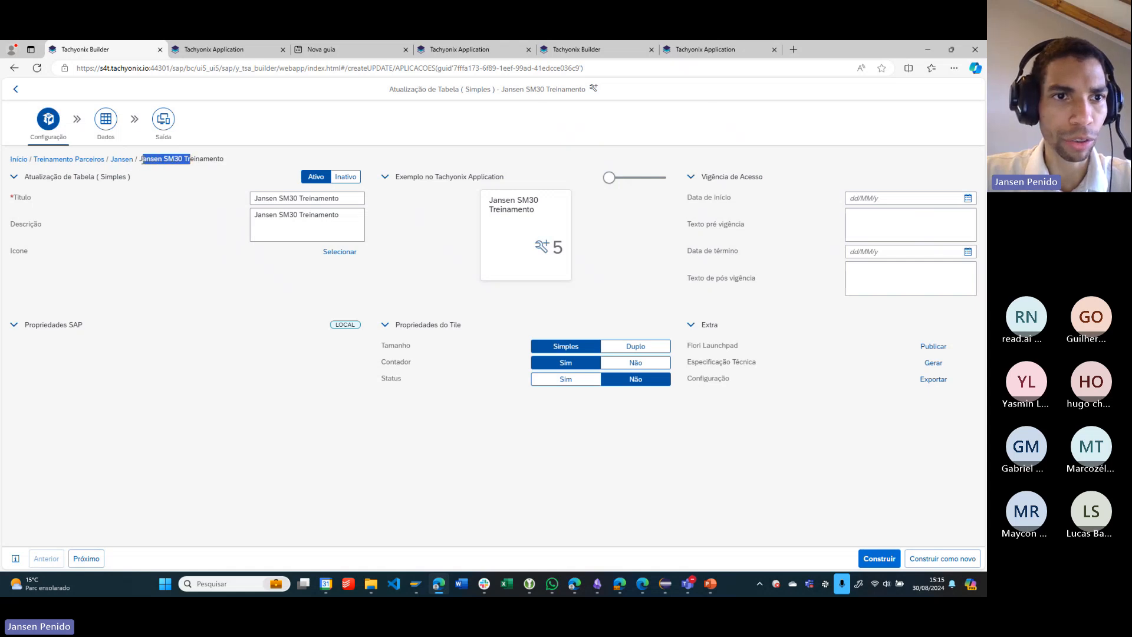
click(350, 198)
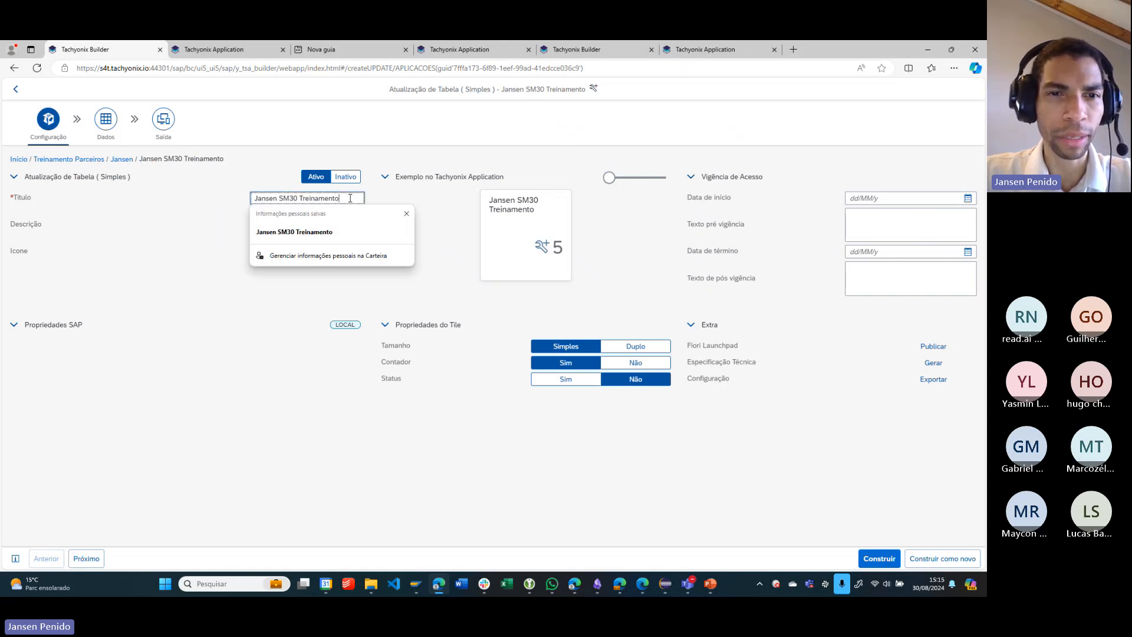
click(162, 216)
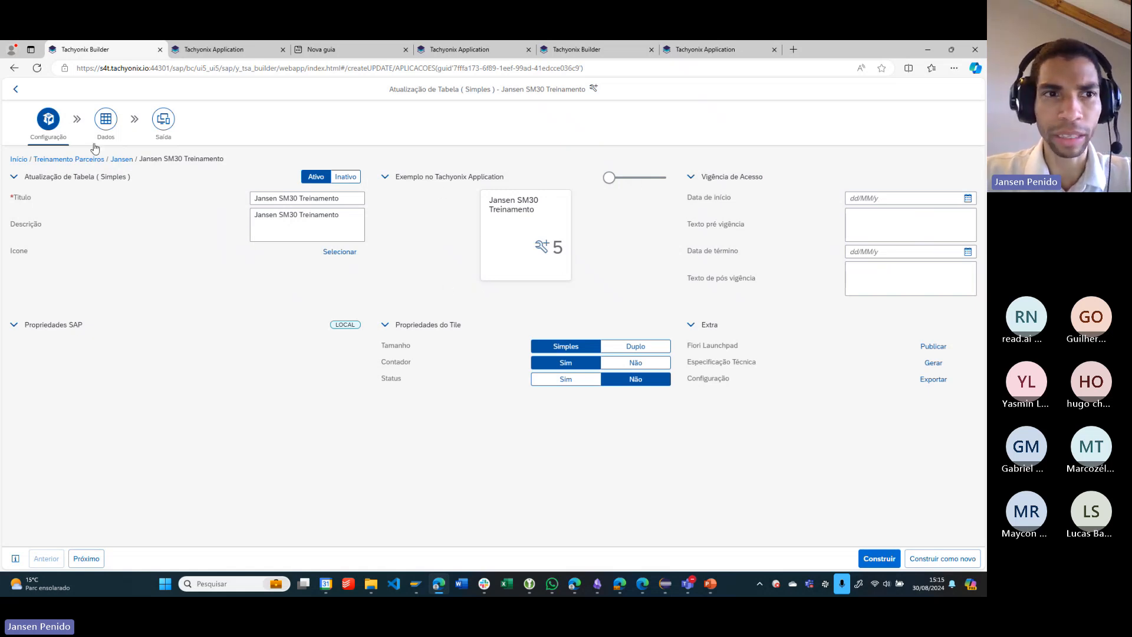
- Review the application's Dados selection and its Saída stage, finishing on the Tela (Lista Principal) layout
click(109, 131)
click(169, 123)
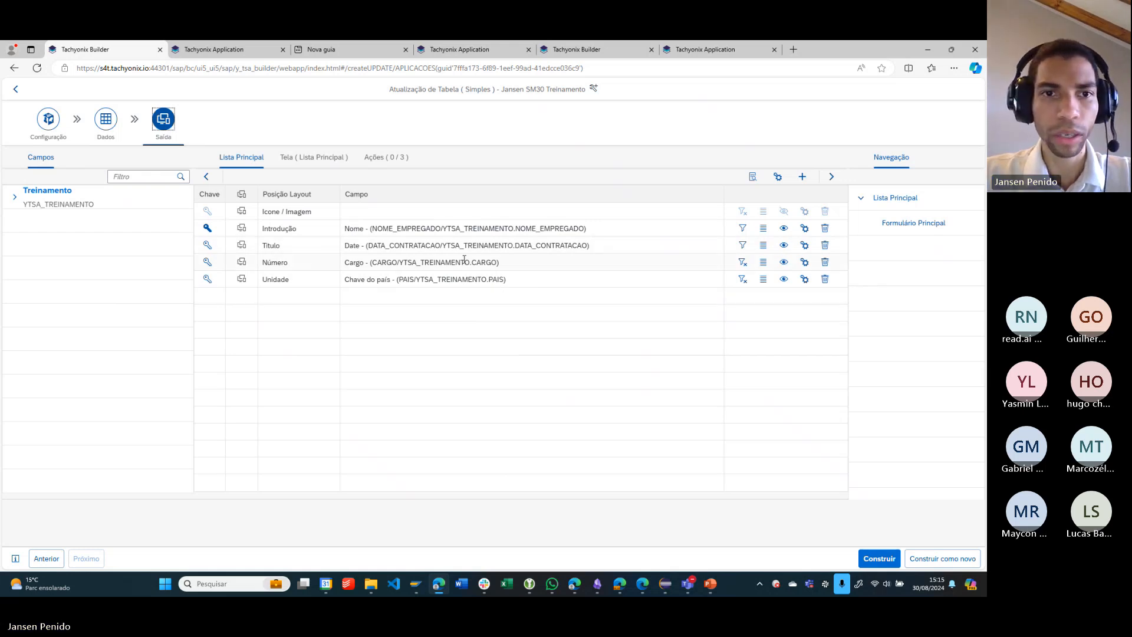
click(298, 157)
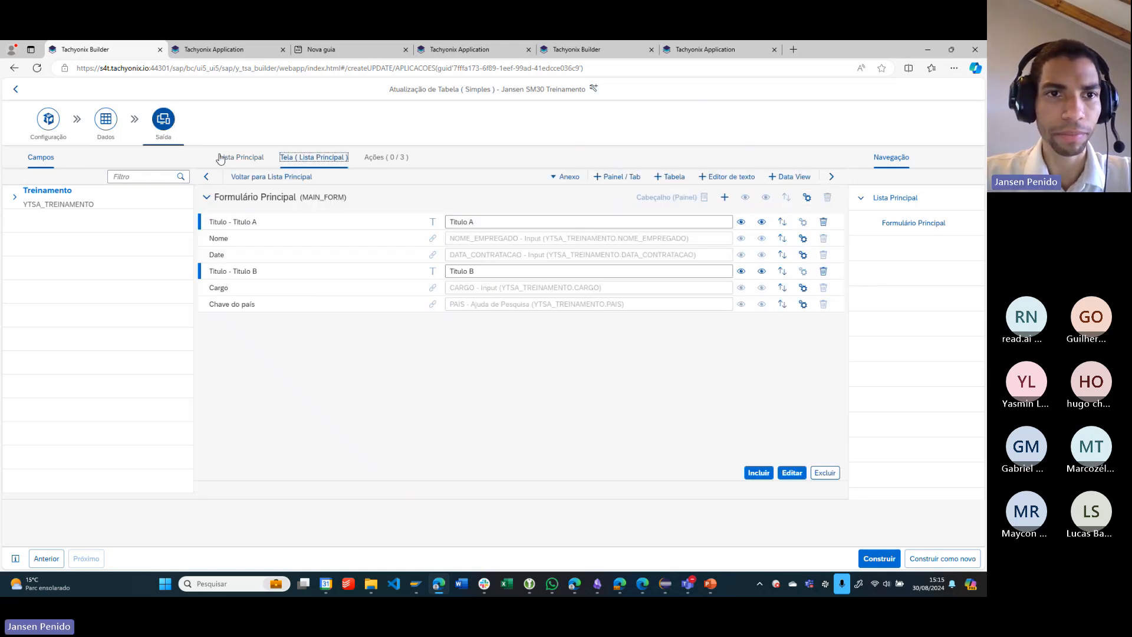
click(241, 157)
click(98, 126)
click(50, 124)
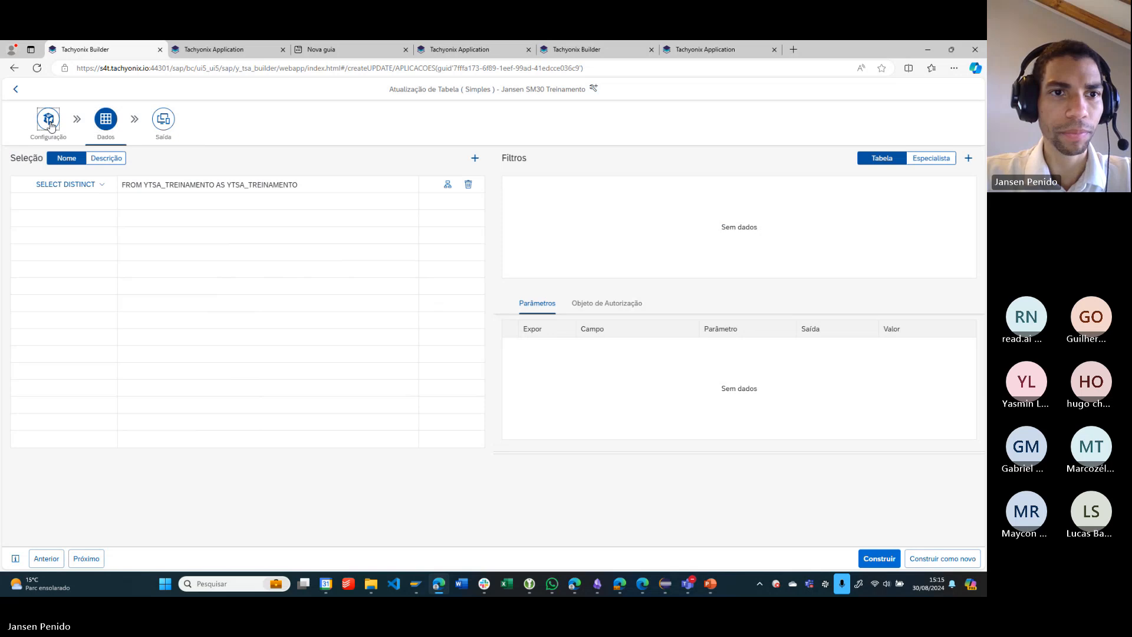
click(172, 129)
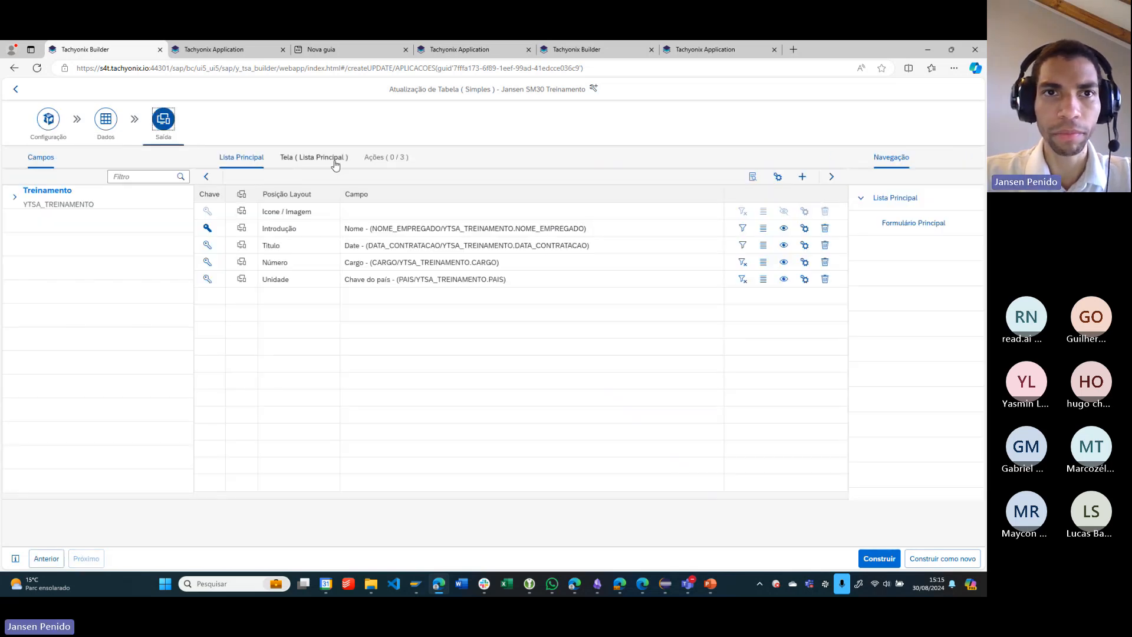
click(335, 164)
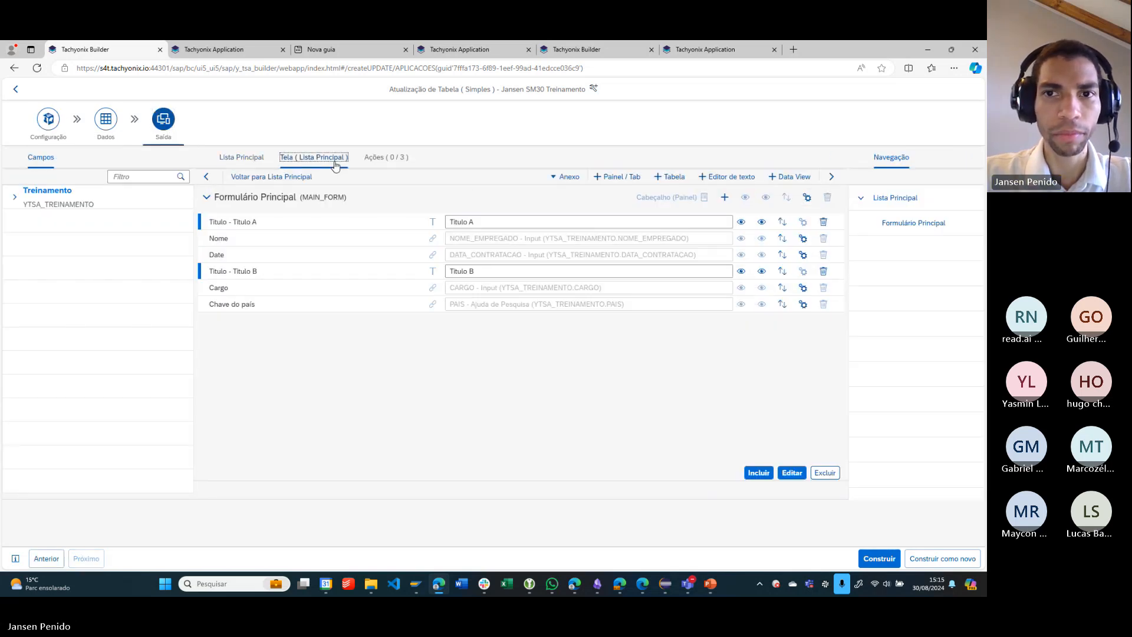
- Check the ET model page in Tachyonix Application and the PDFViewer layout, and return to the SM30 Treinamento screen layout
click(661, 51)
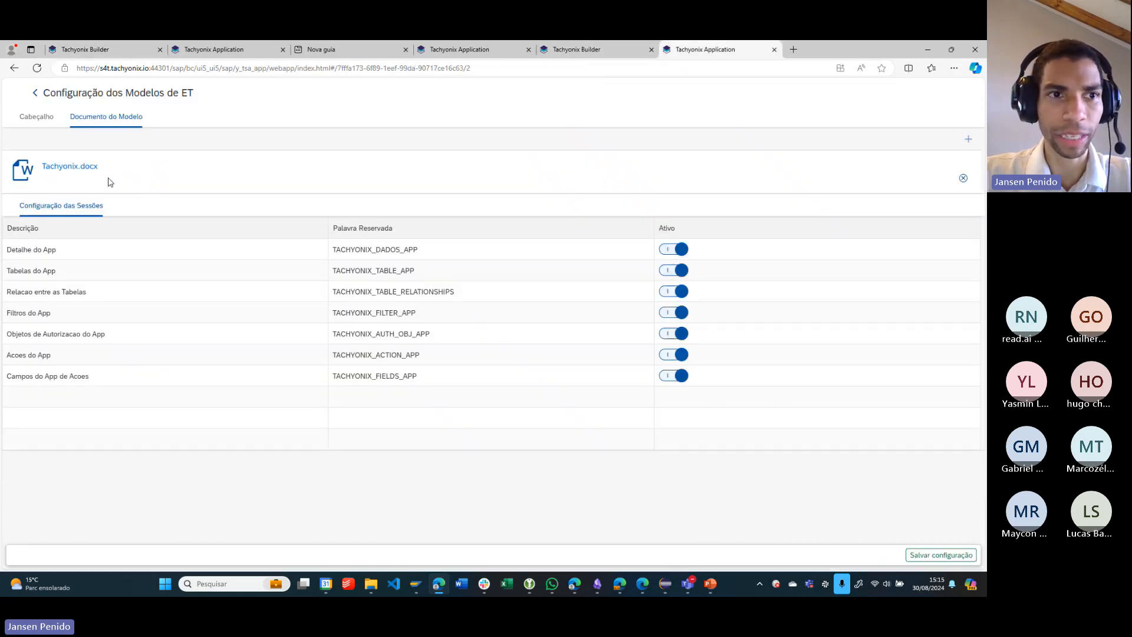
click(575, 49)
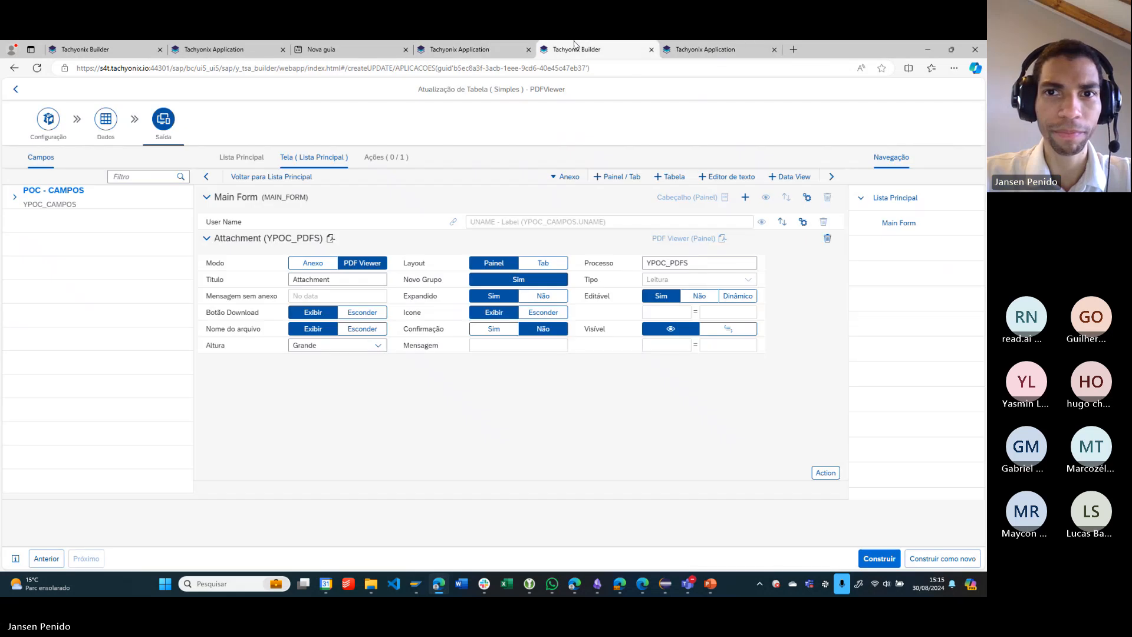
key(ctrl+1)
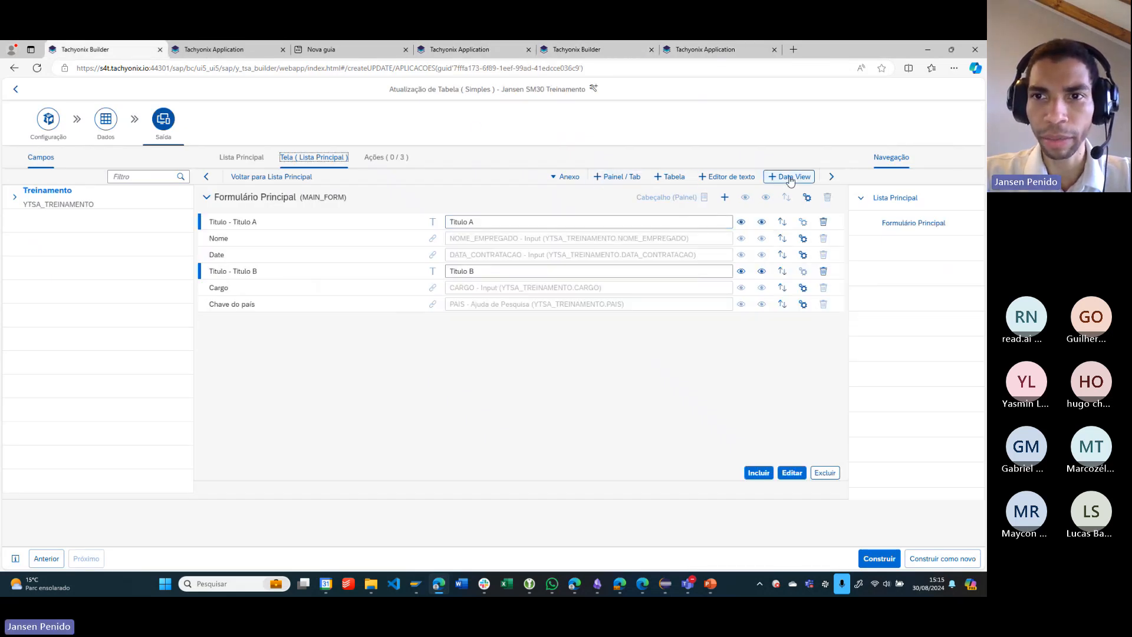
- Add an Anexo section to the Lista Principal screen and open its settings
click(557, 178)
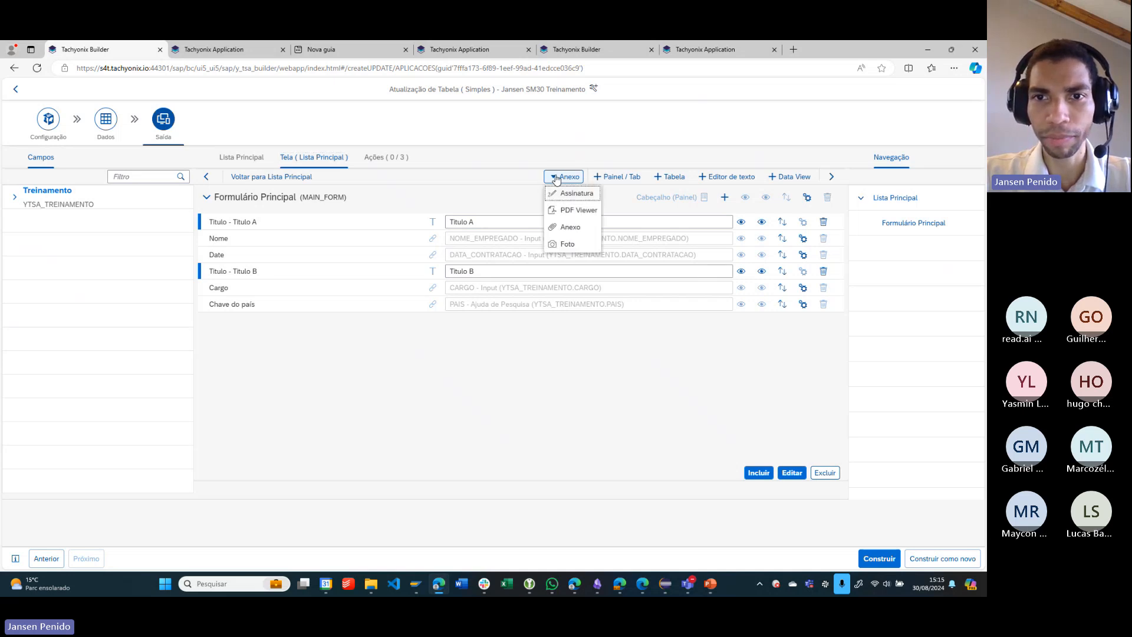
click(584, 228)
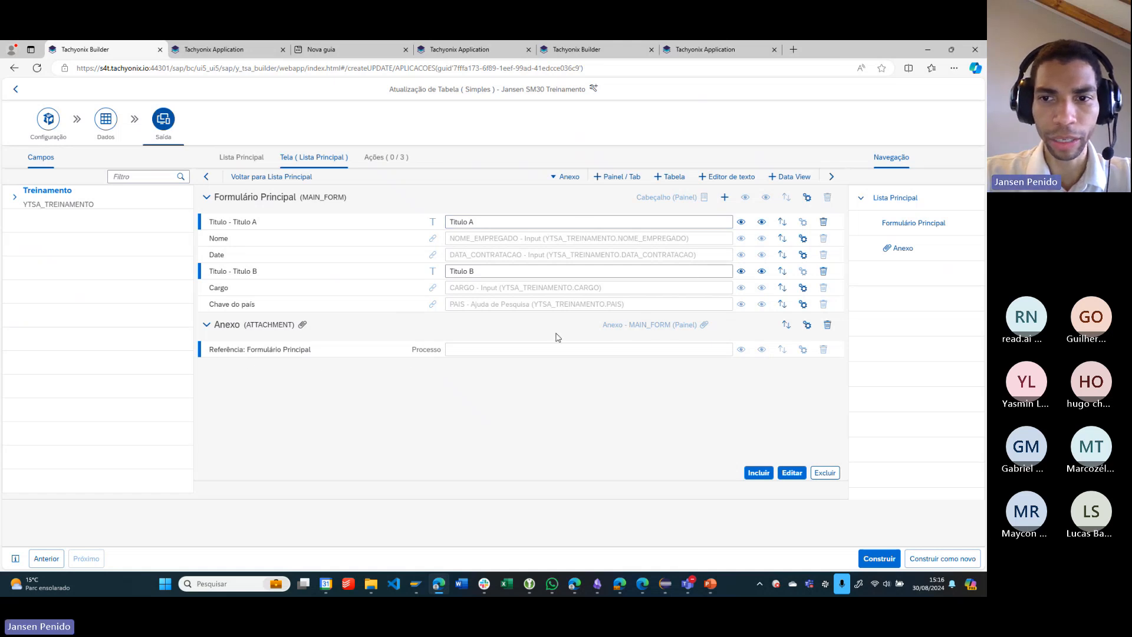
click(808, 325)
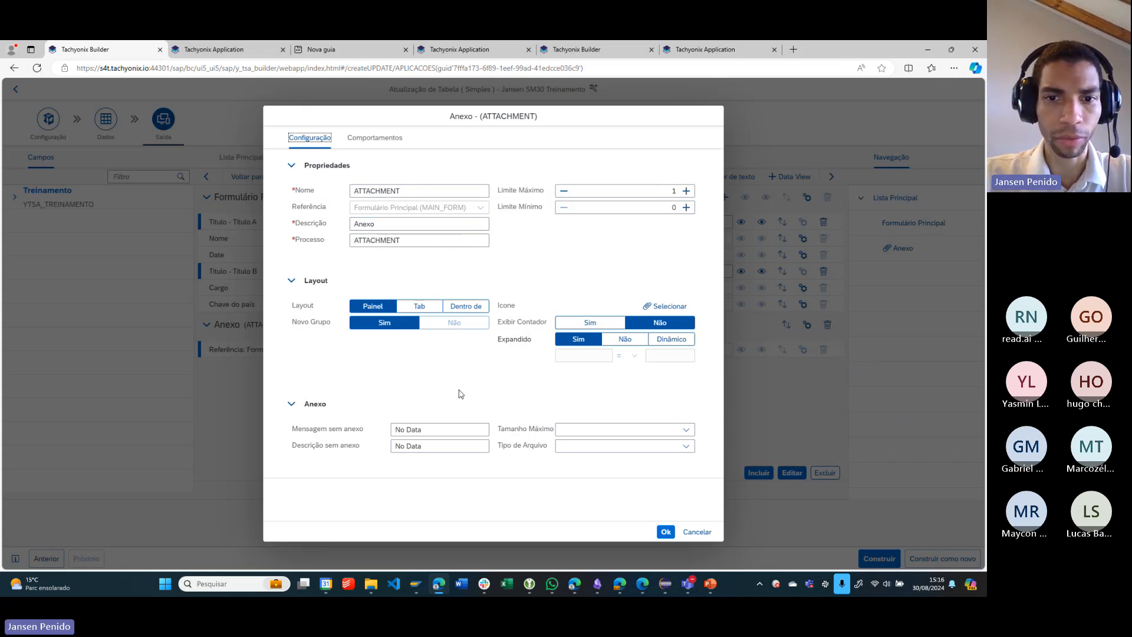
- Try restricting the attachment's Tipo de Arquivo to Adobe Portable Document Format (pdf) and clear the selection again
click(686, 447)
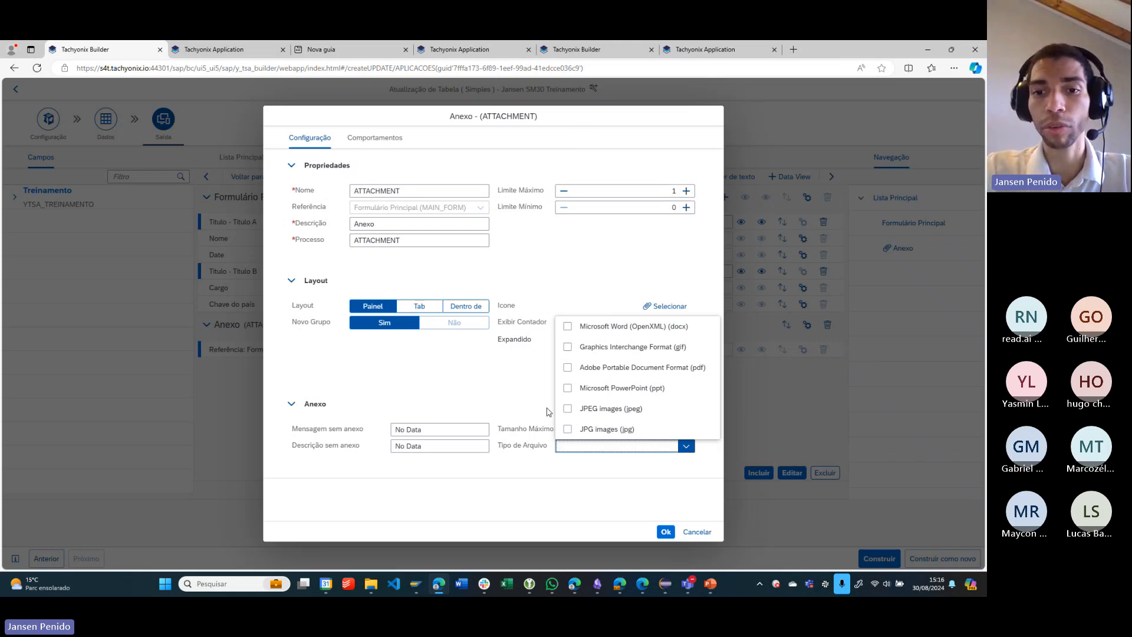
click(568, 372)
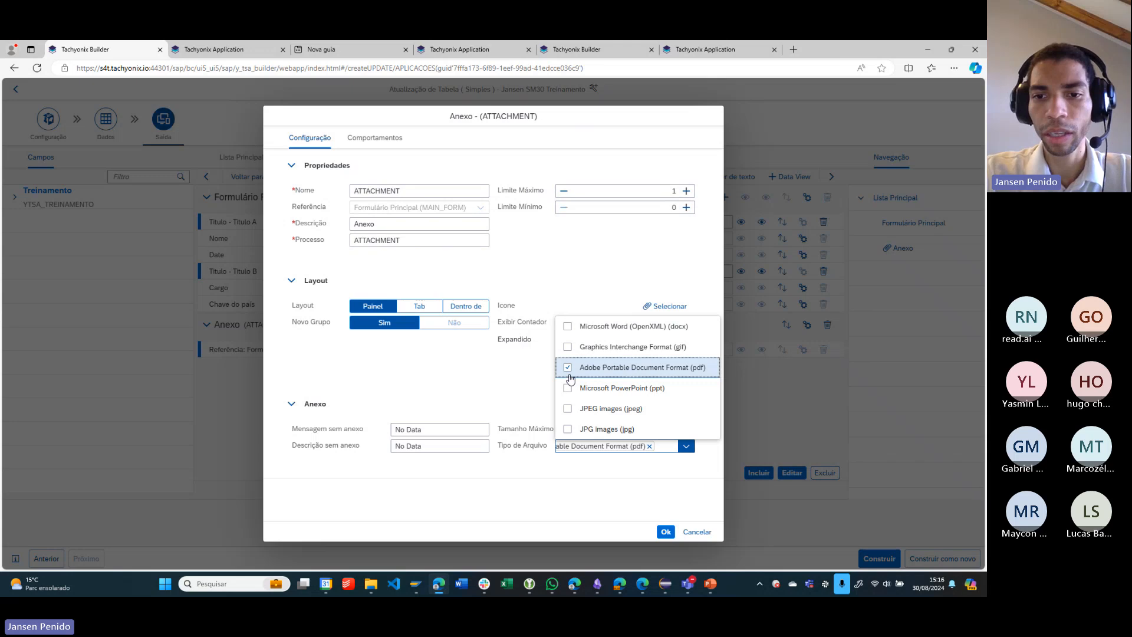
click(569, 372)
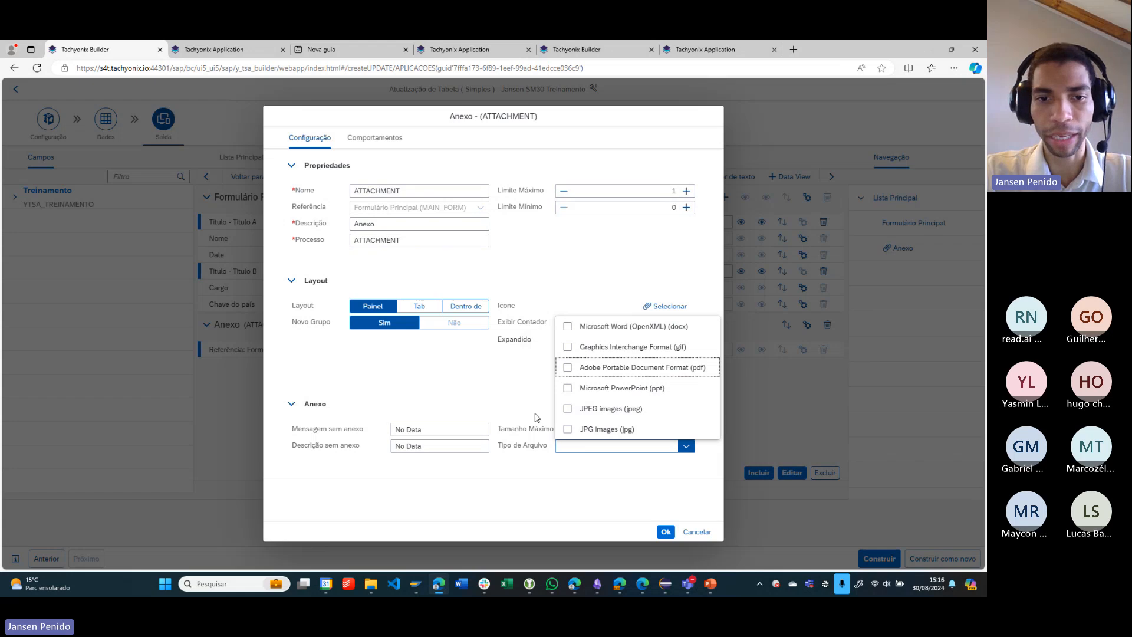
click(484, 404)
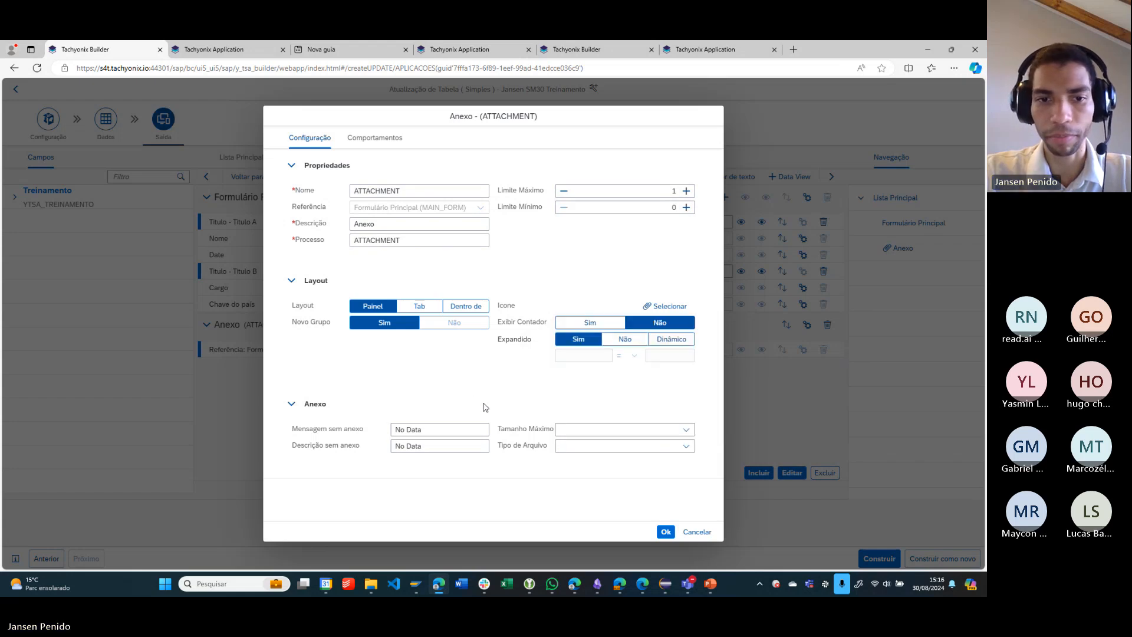
- Examine the Mensagem sem anexo and Descrição sem anexo texts in the Anexo settings
triple_click(422, 431)
drag(433, 449, 397, 452)
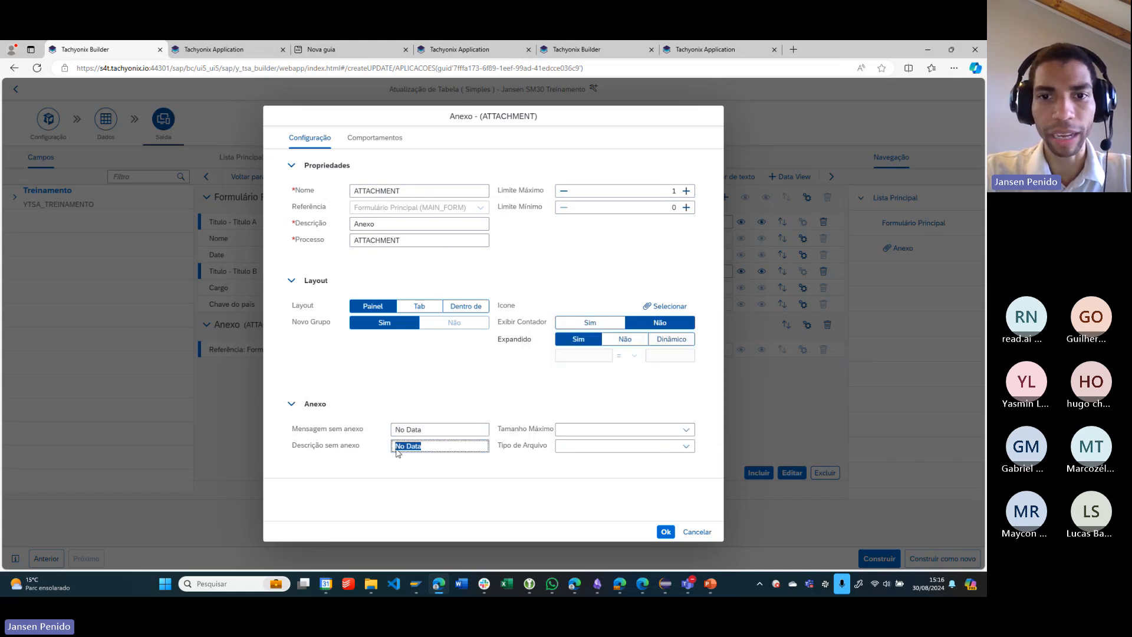
click(495, 379)
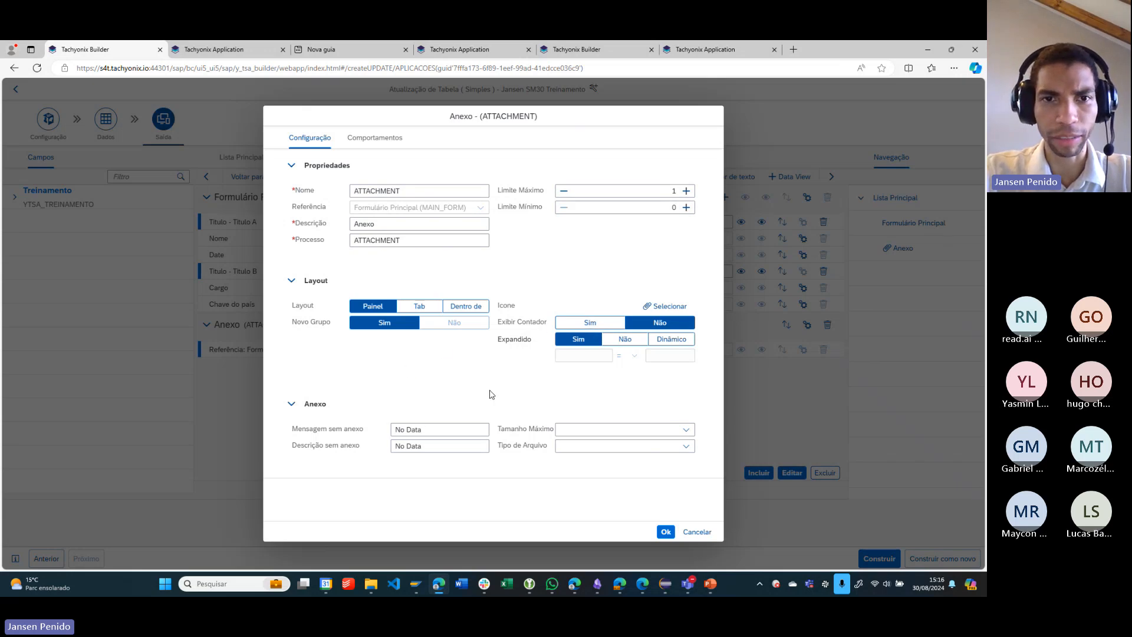
- Review the Anexo's Comportamentos, trying Determinável as Sim and returning it to Não
click(363, 140)
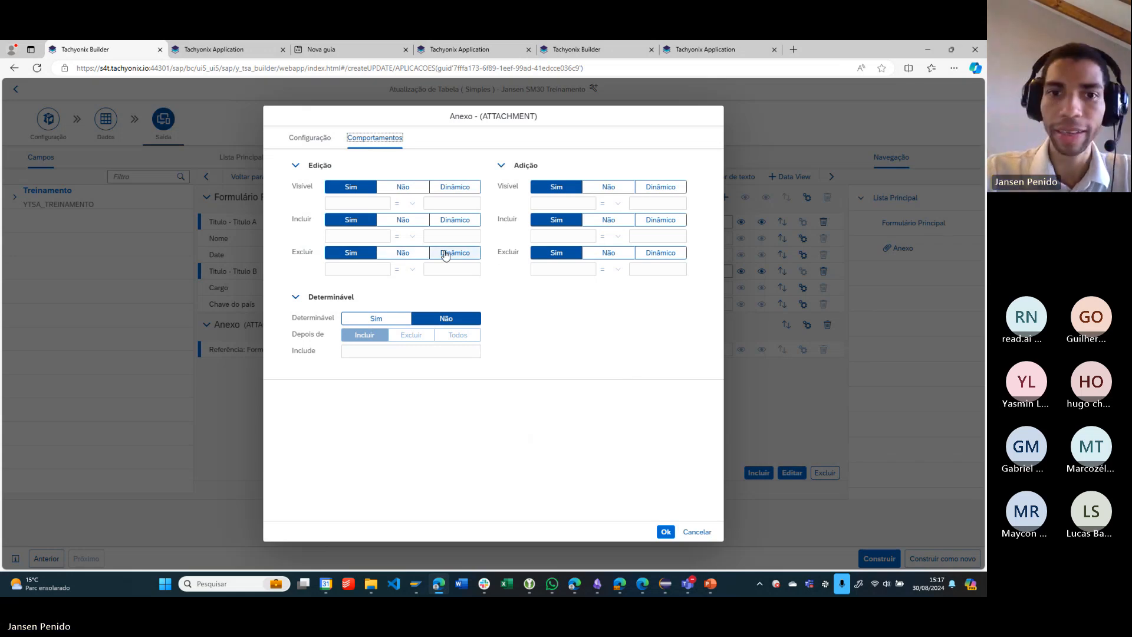
click(389, 318)
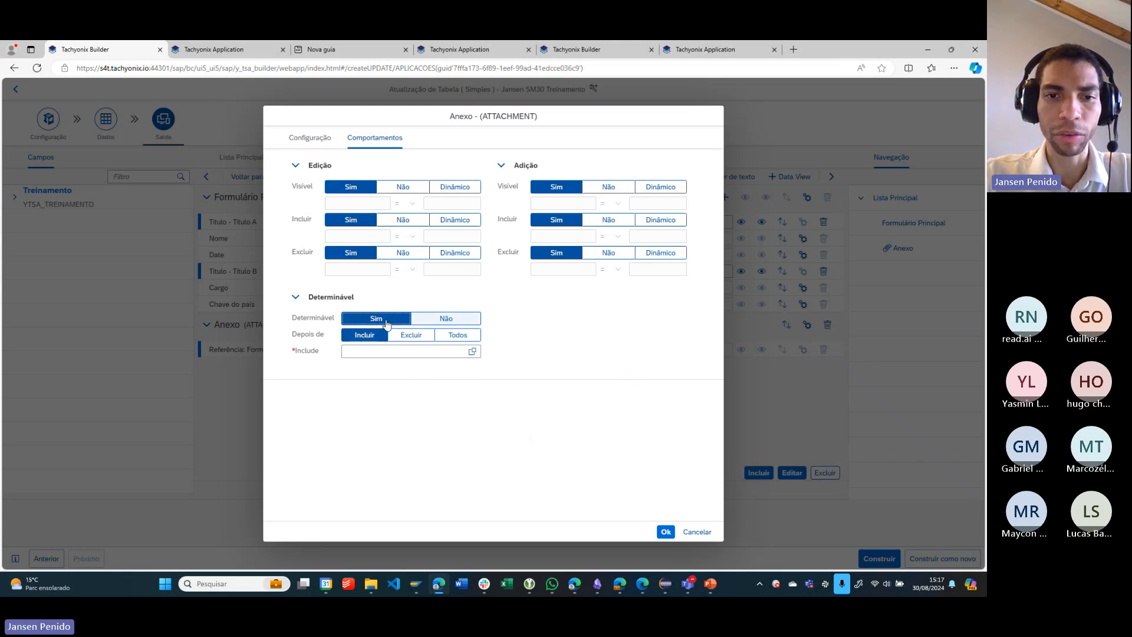
click(435, 318)
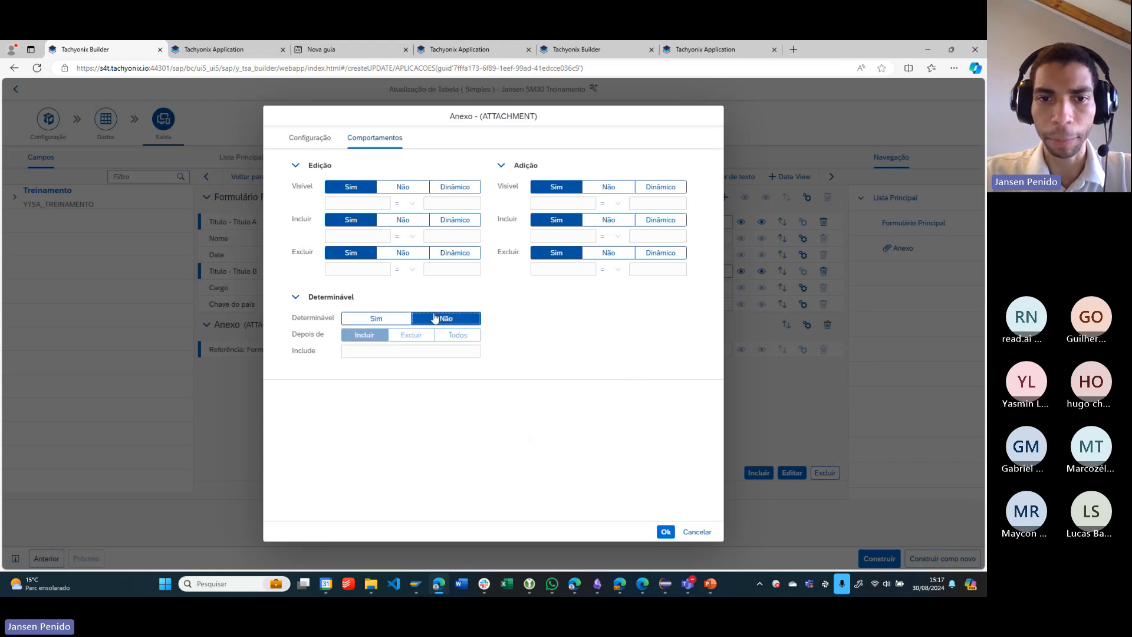
- Accept the Anexo settings and build the SM30 Treinamento application, confirming the build
click(665, 532)
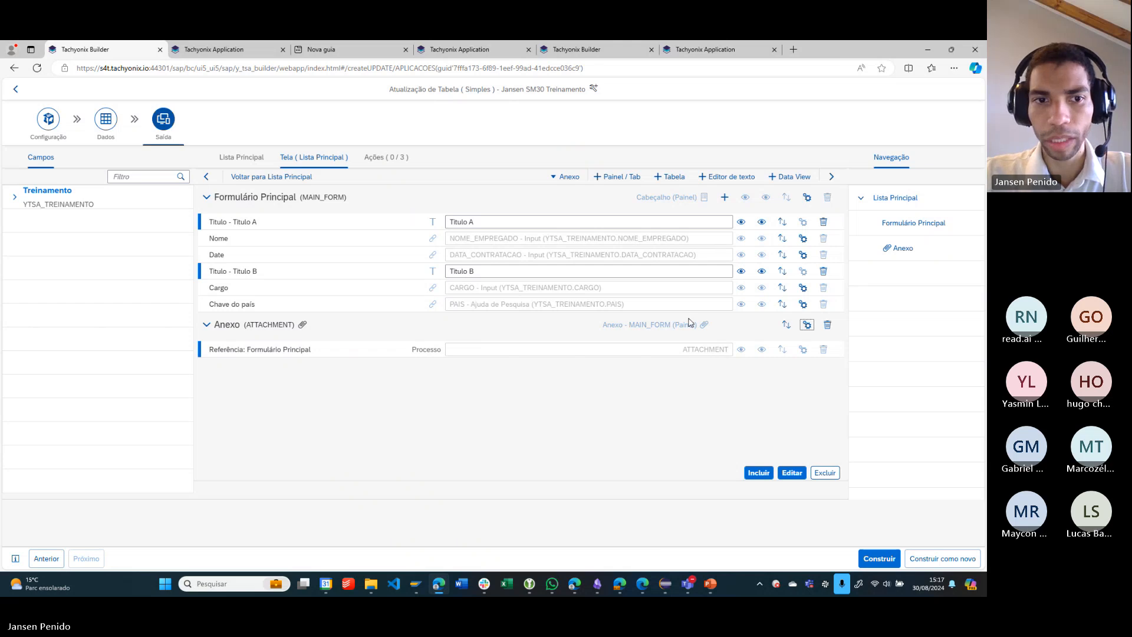
click(863, 556)
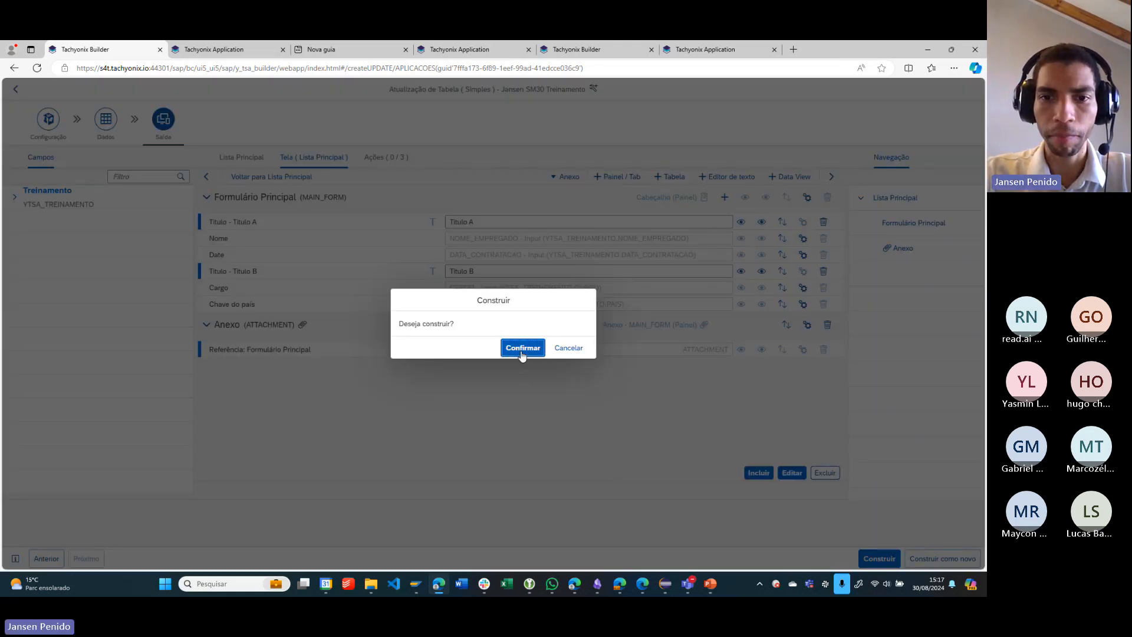
click(521, 351)
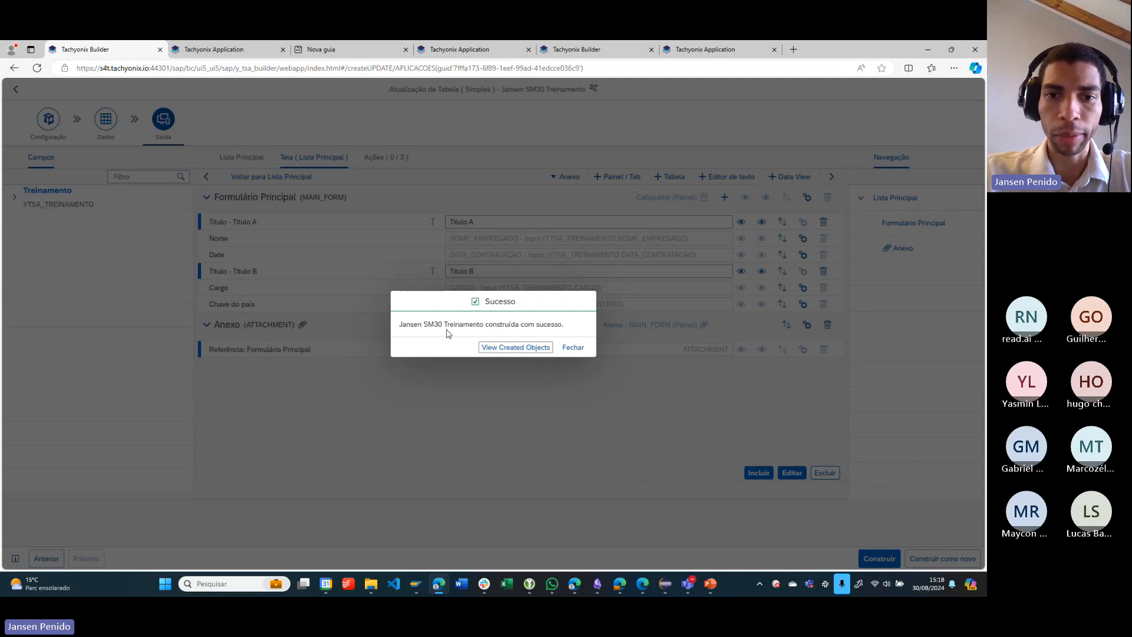
- Examine the Anexo entry and its CDS name in the created objects' Informação Técnica, and close it
click(517, 348)
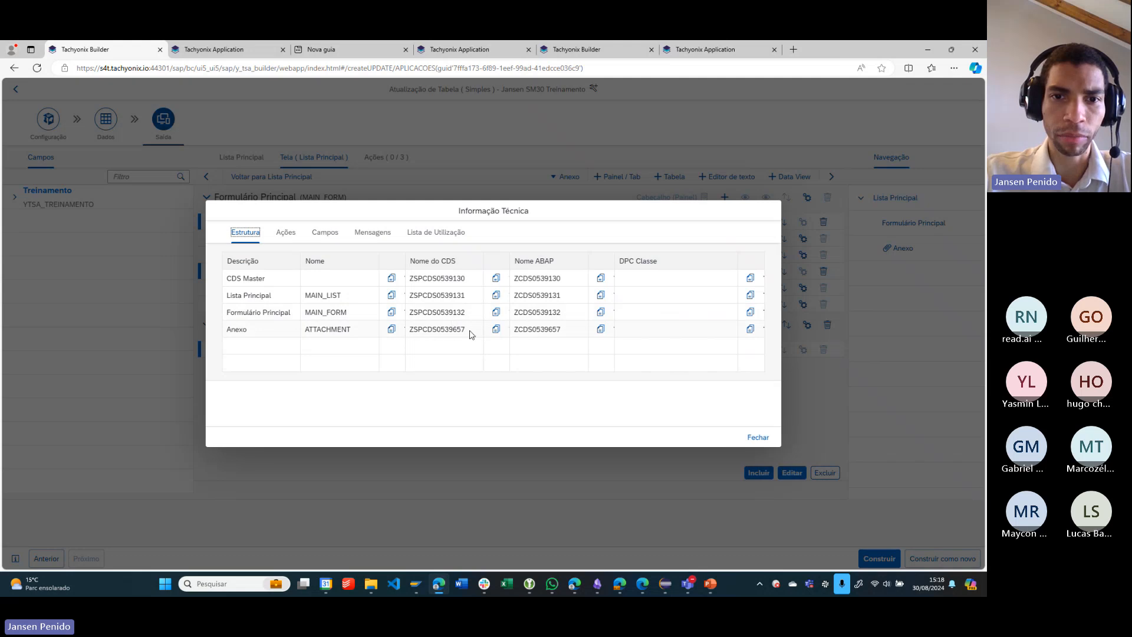
drag(470, 334, 418, 332)
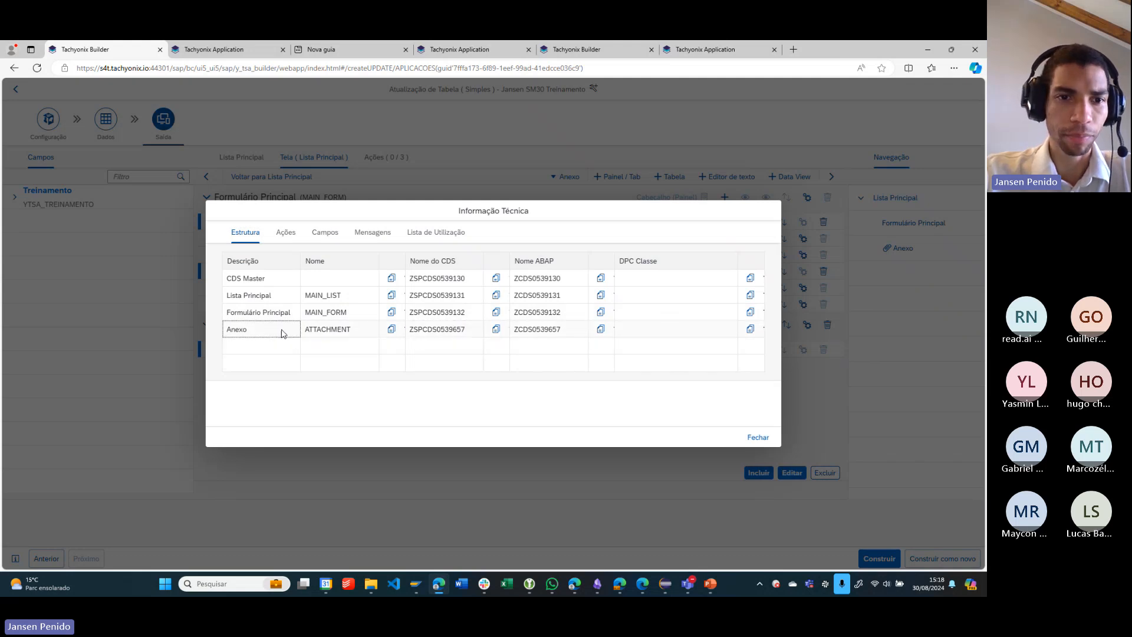
drag(283, 330, 228, 336)
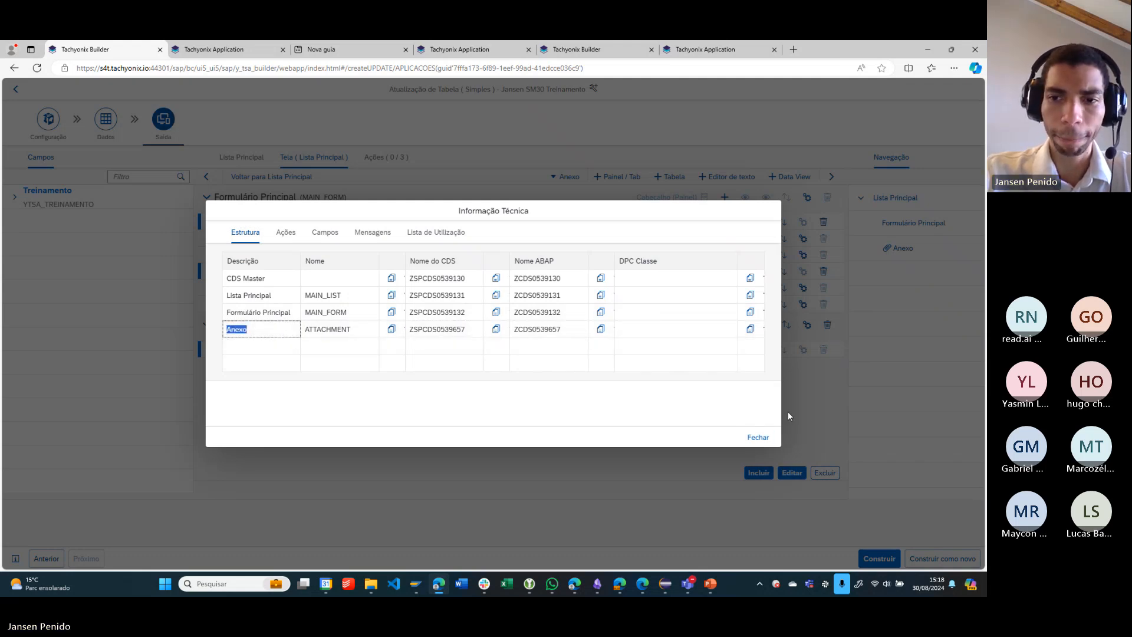
click(758, 437)
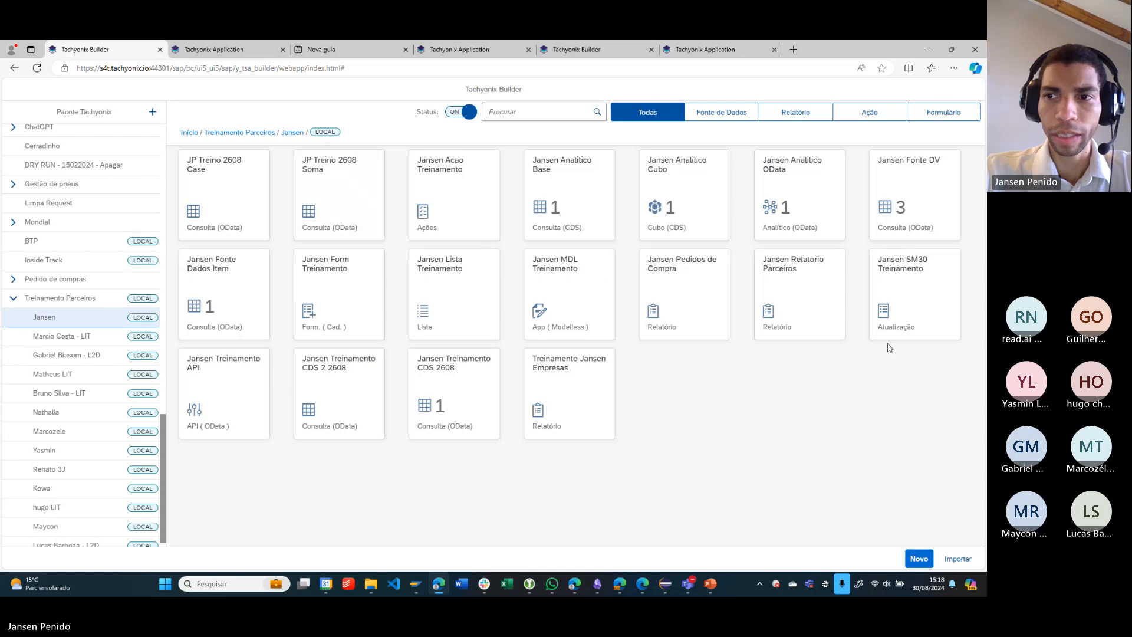
- Switch to Tachyonix Application, reload SM30 Treinamento, return to its list and open the record with Cargo Poeta
click(226, 52)
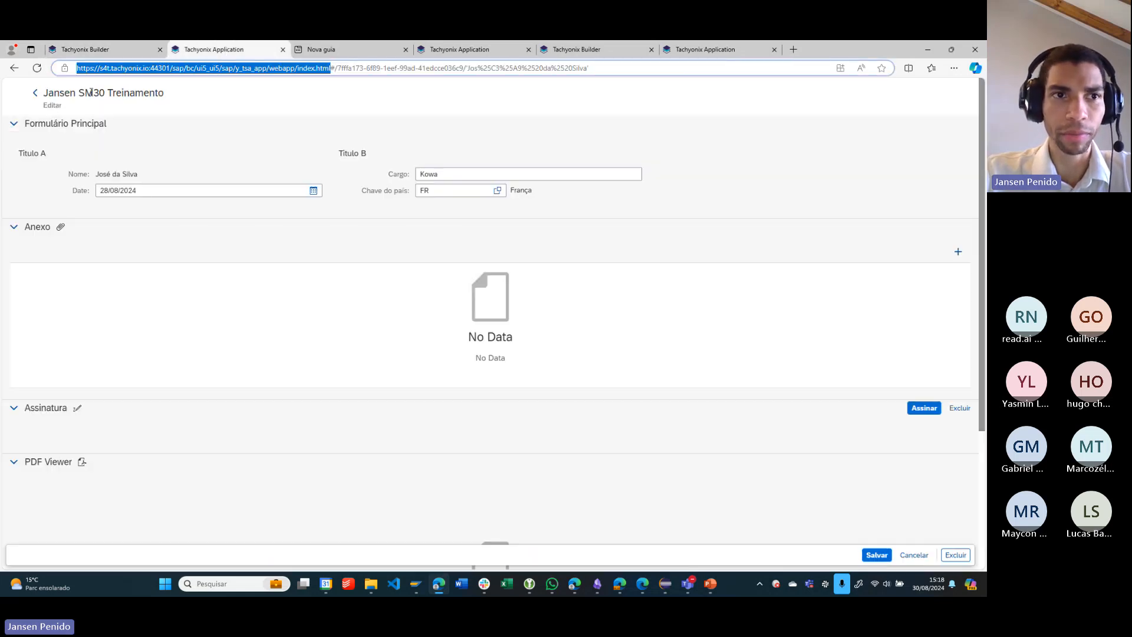
click(37, 68)
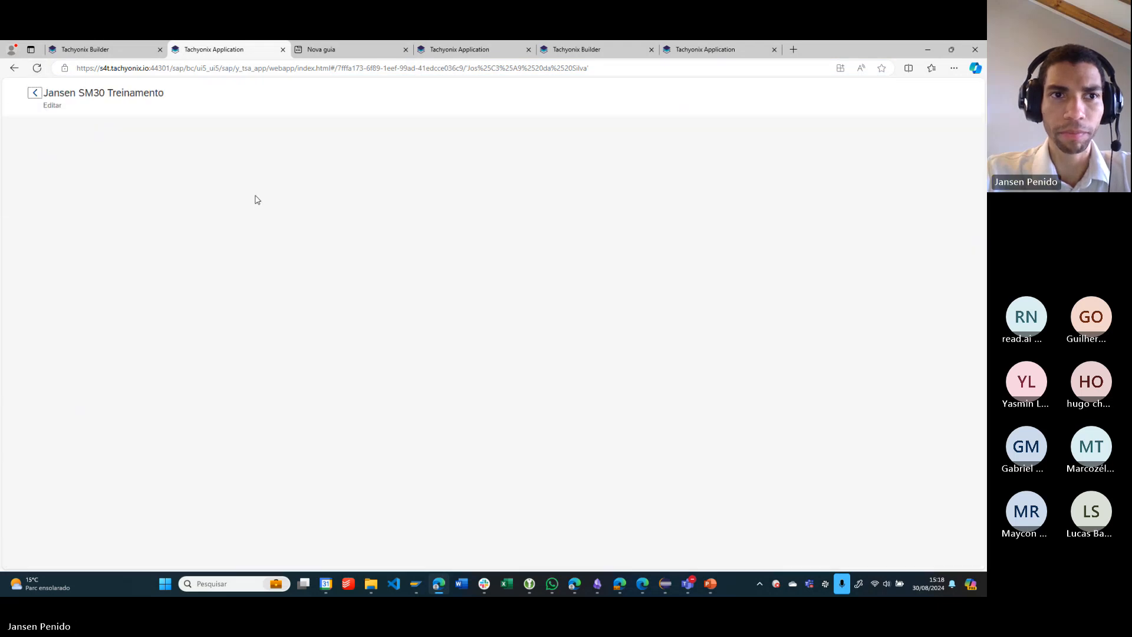
click(36, 93)
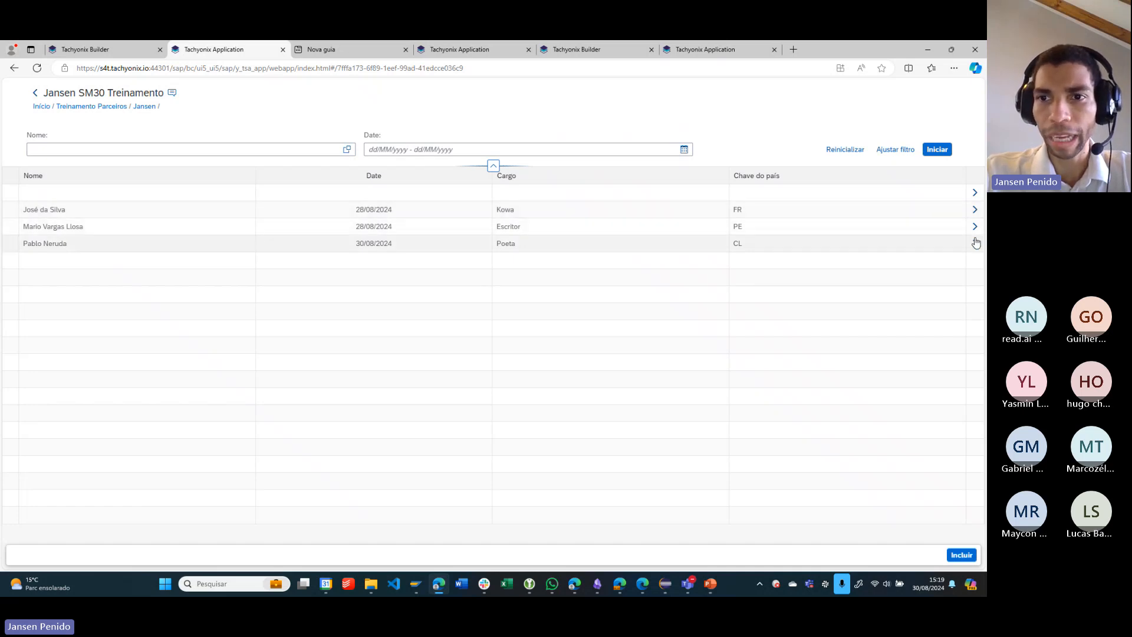
click(975, 244)
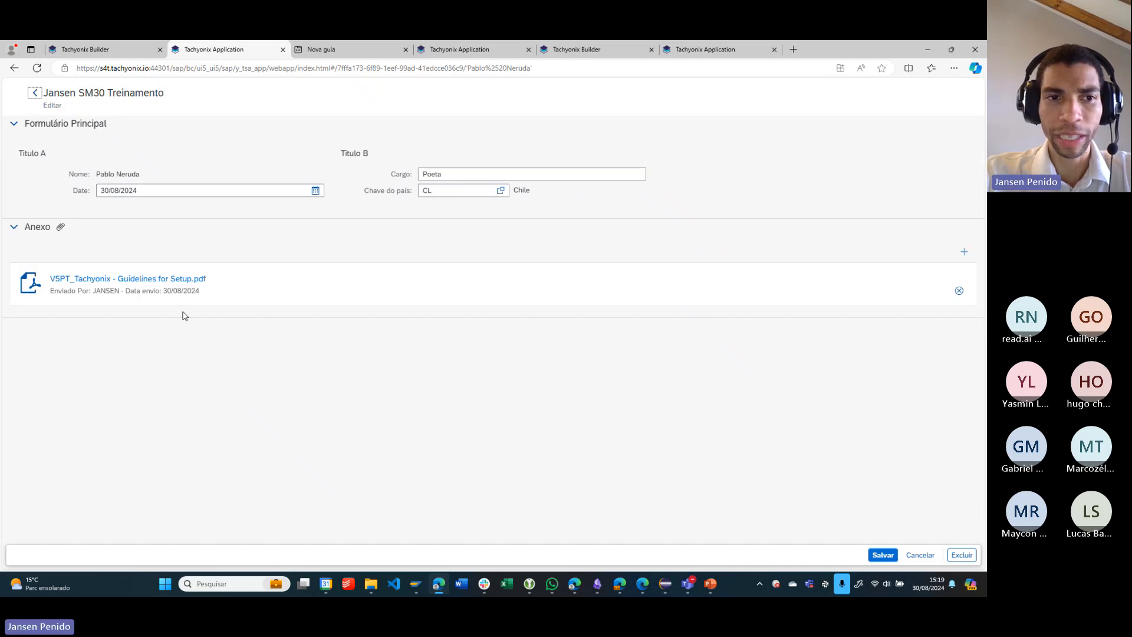
- Return to the SM30 Treinamento list and start a new record, entering the person's name and the date 30/08/2024
click(35, 93)
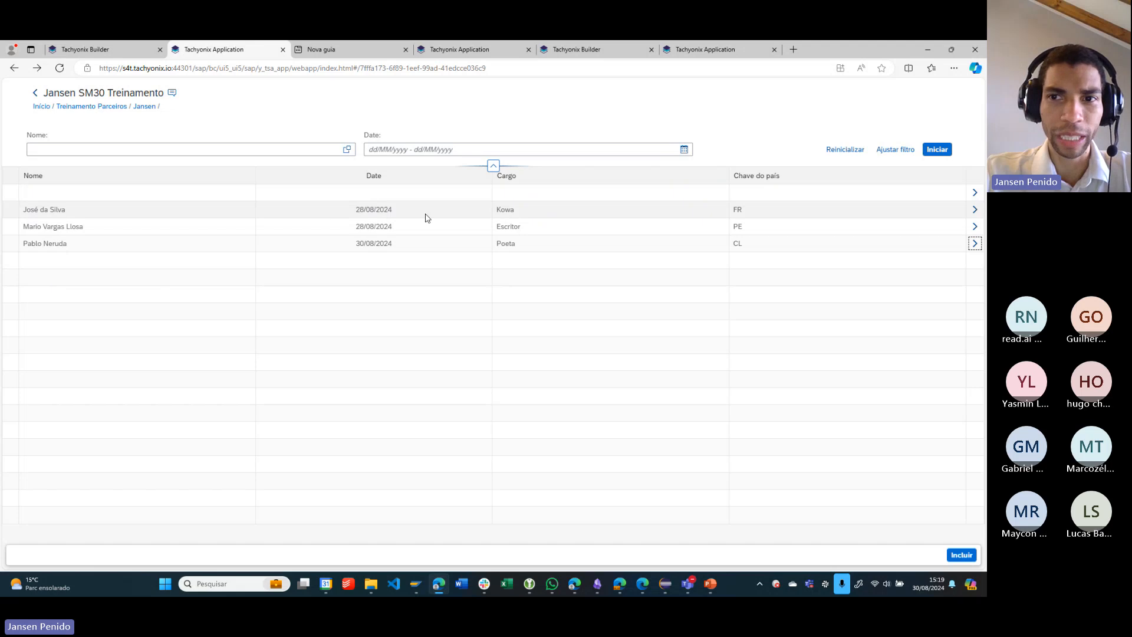
click(962, 555)
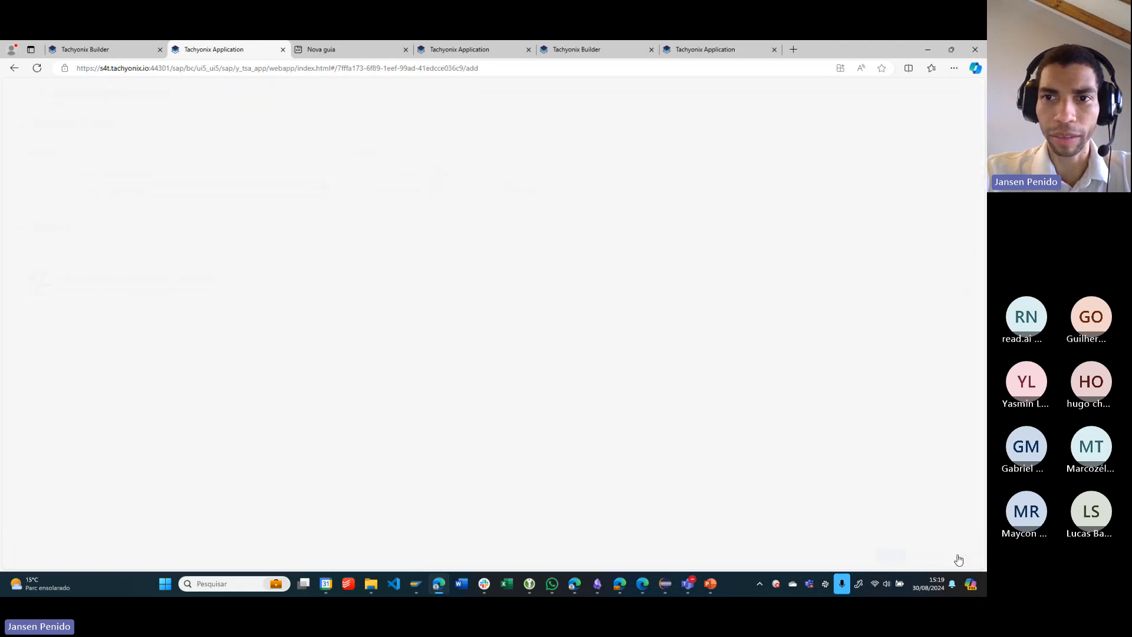
click(244, 175)
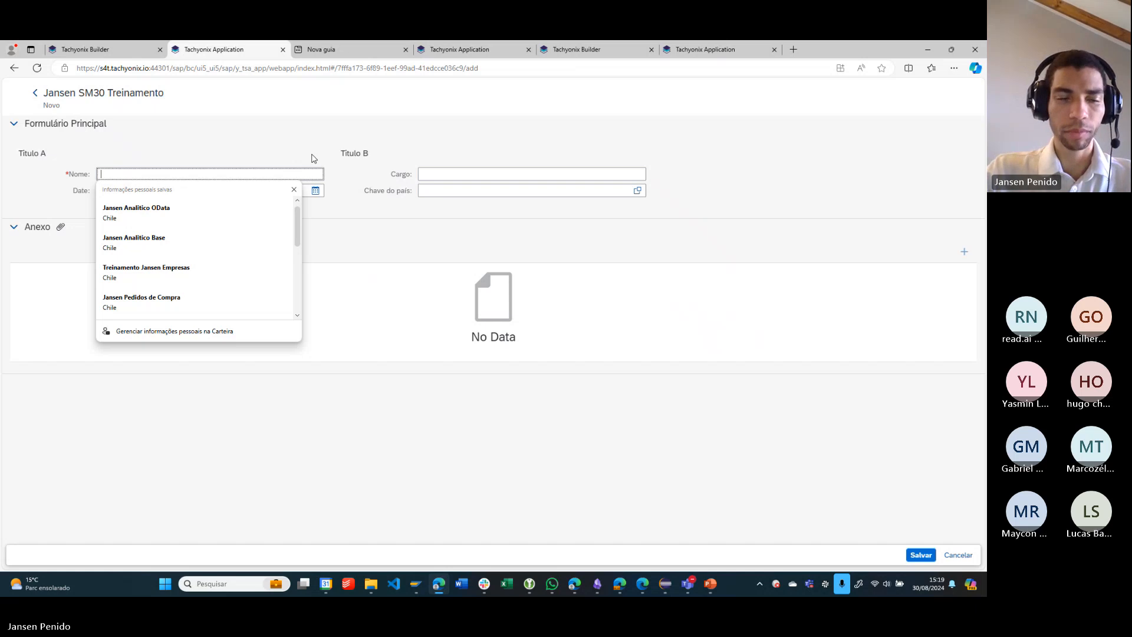
text(Jansen)
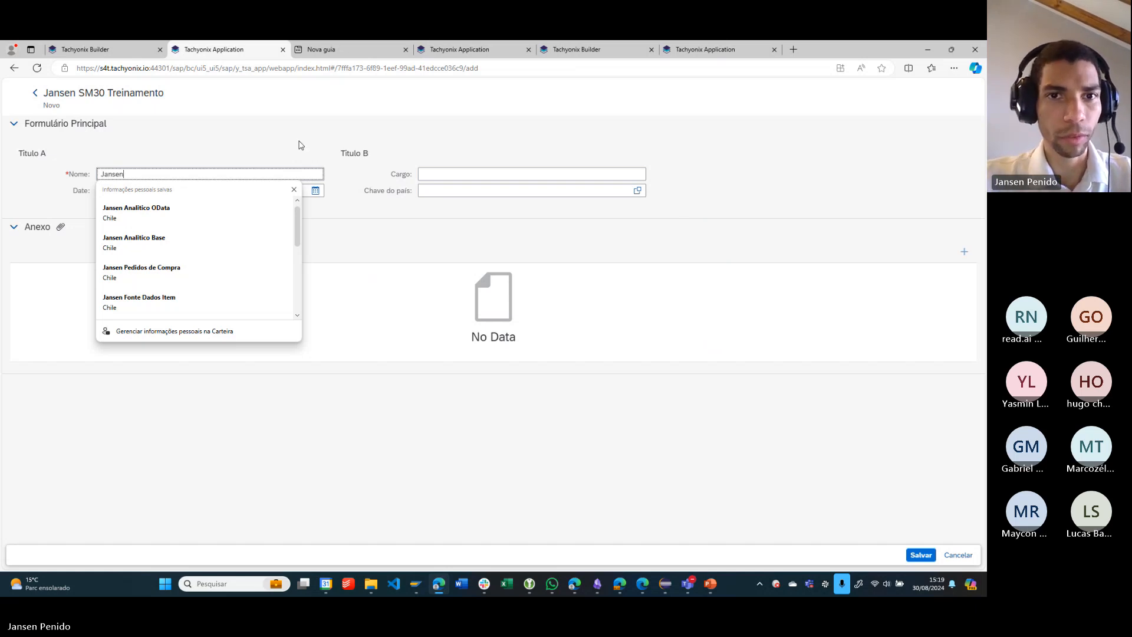
key(Escape)
click(315, 191)
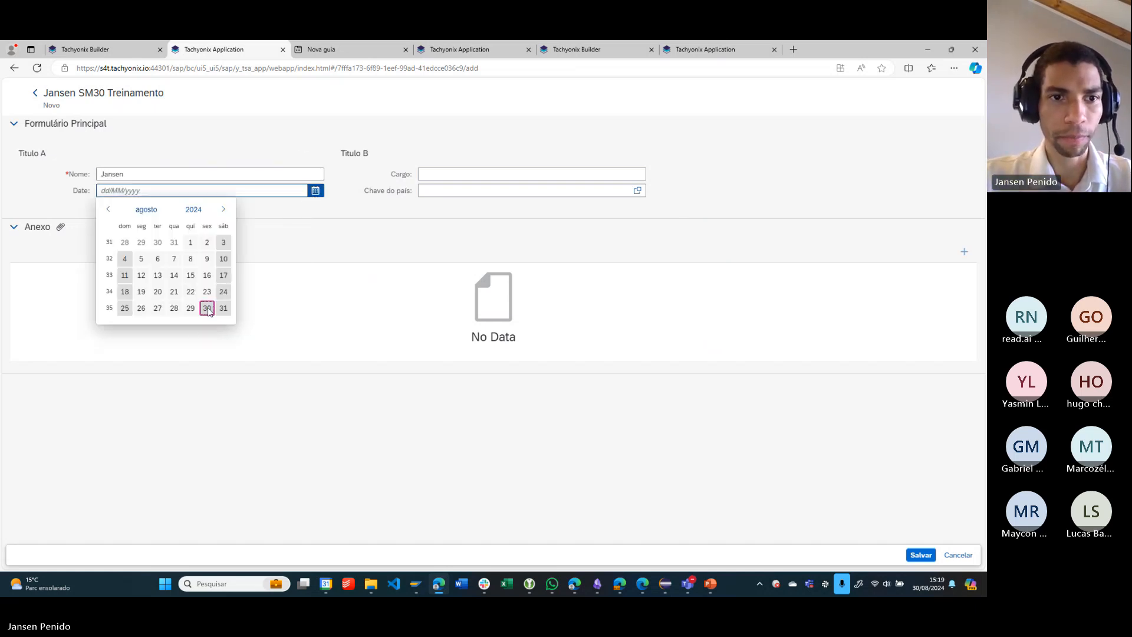
click(207, 308)
- Set the new record's Cargo to Programador and Chave do país to Brasil, and save the record
click(474, 175)
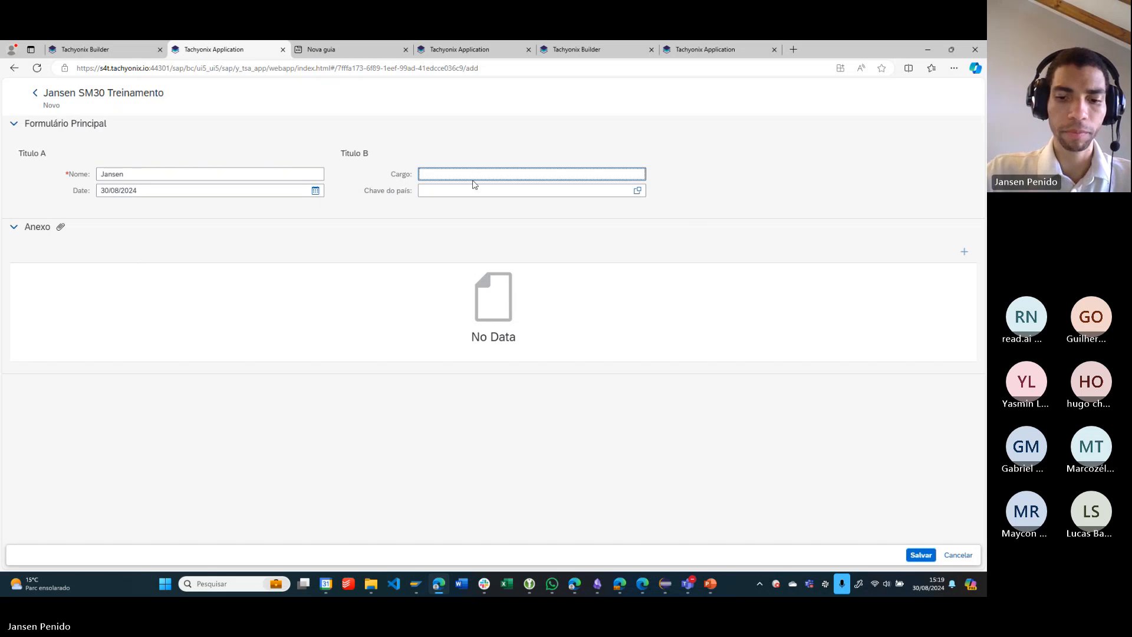
text(Programador)
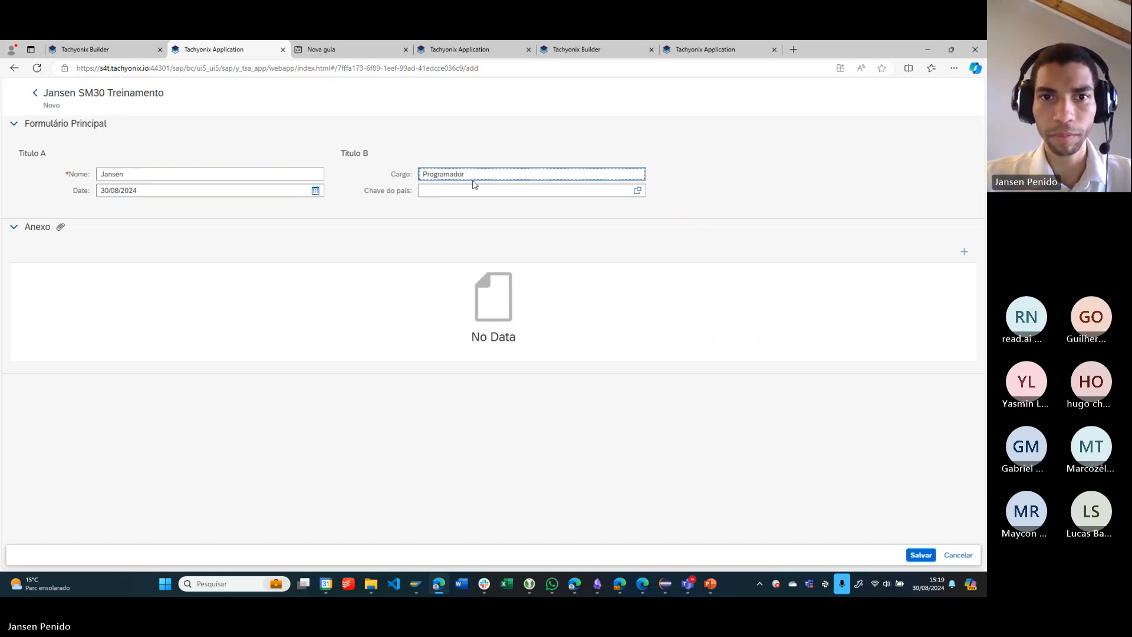
click(638, 190)
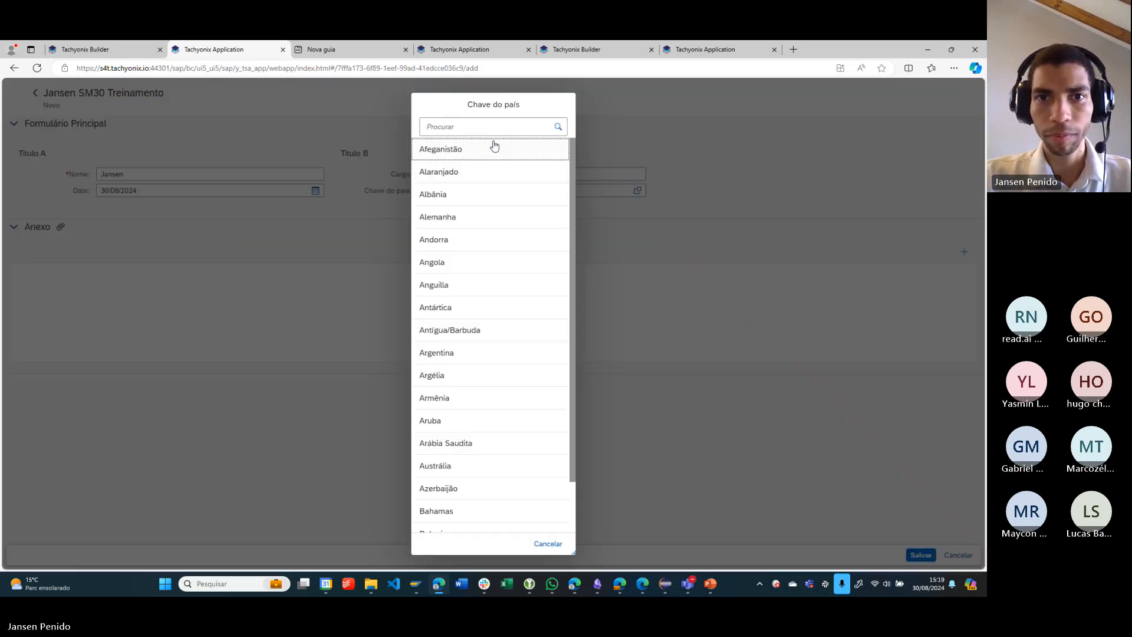
click(501, 129)
text(Bra)
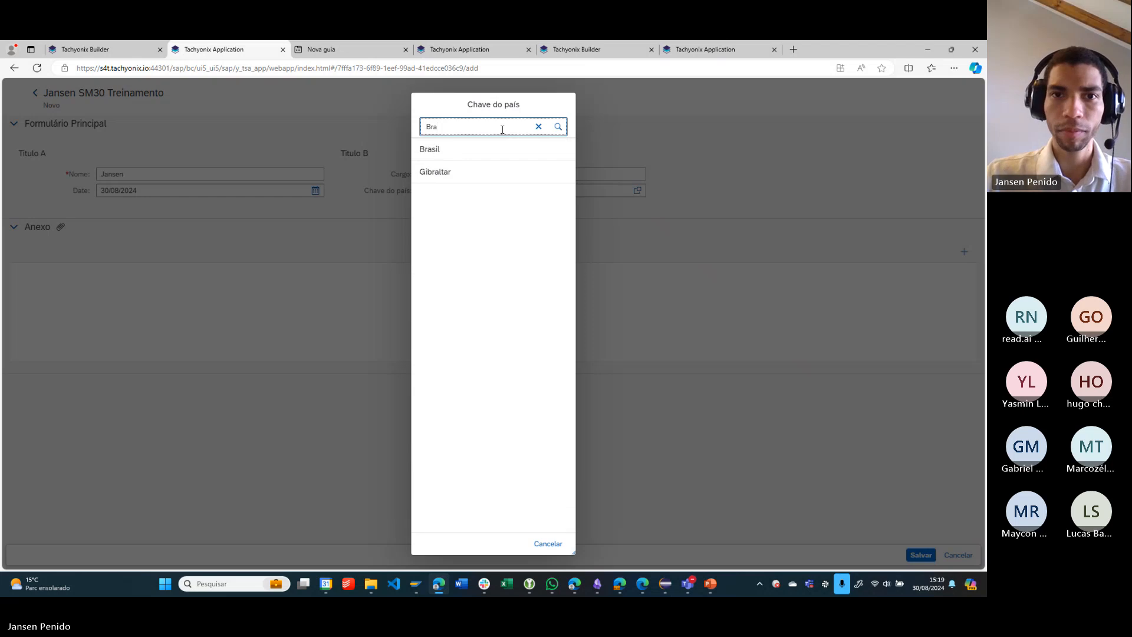
click(444, 150)
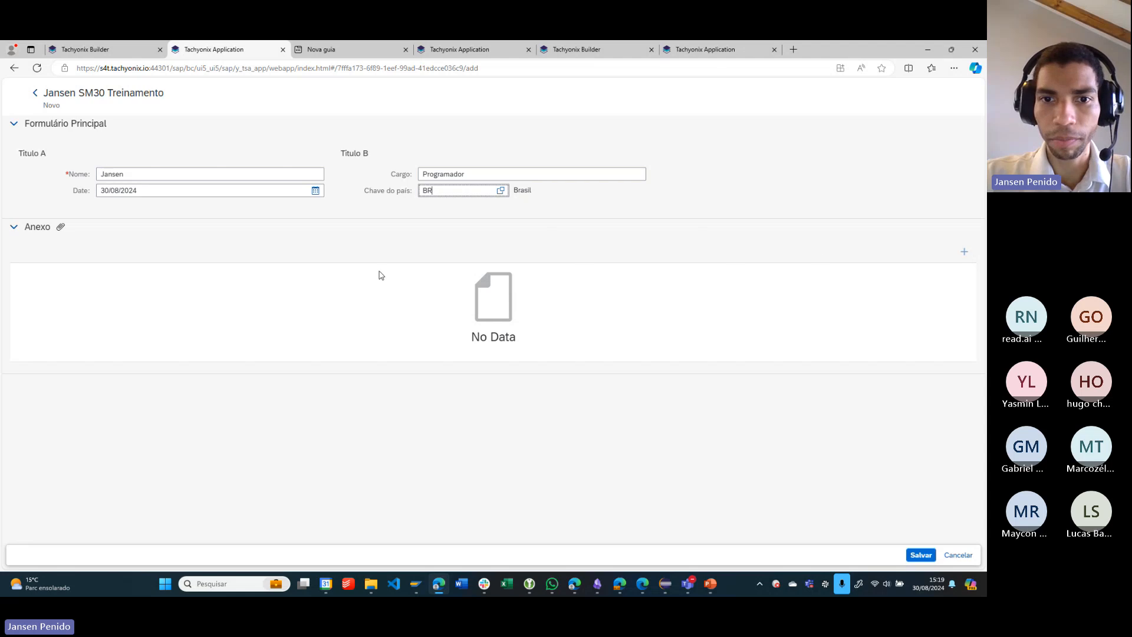
click(916, 557)
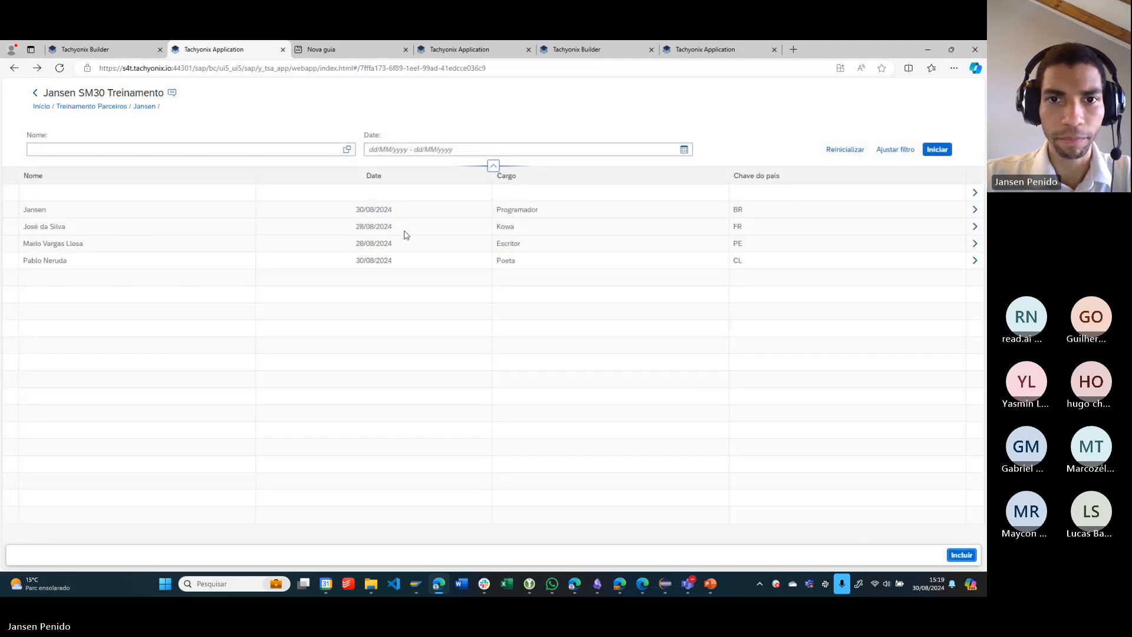
- Open the record with Cargo Programador and attach Tachyonix (4).docx from Downloads in its Anexo section
click(148, 209)
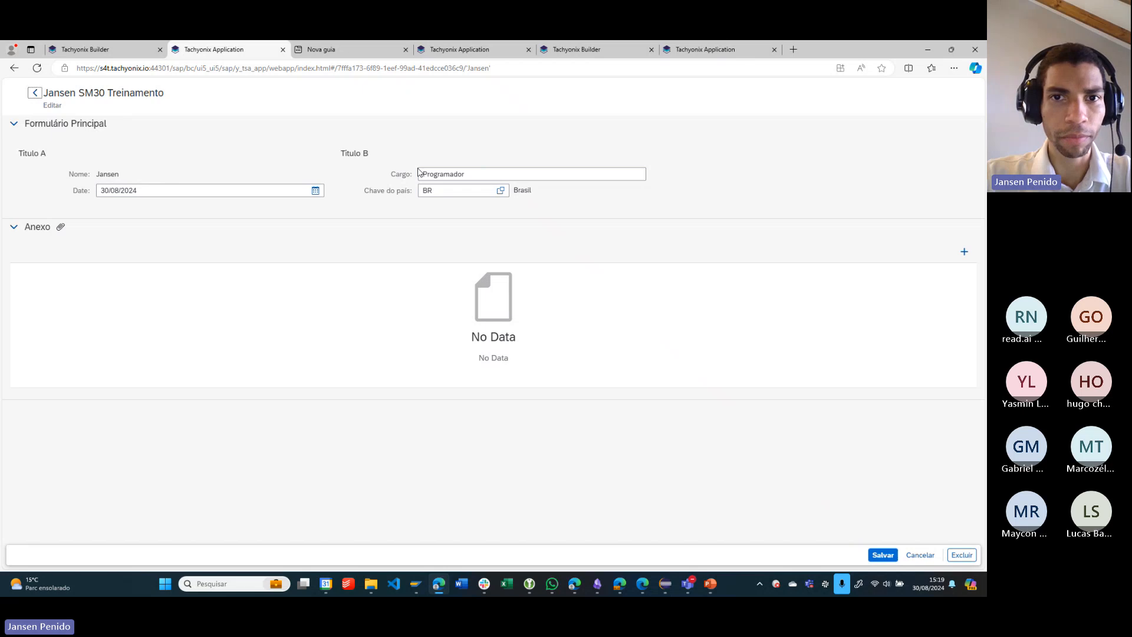
click(968, 259)
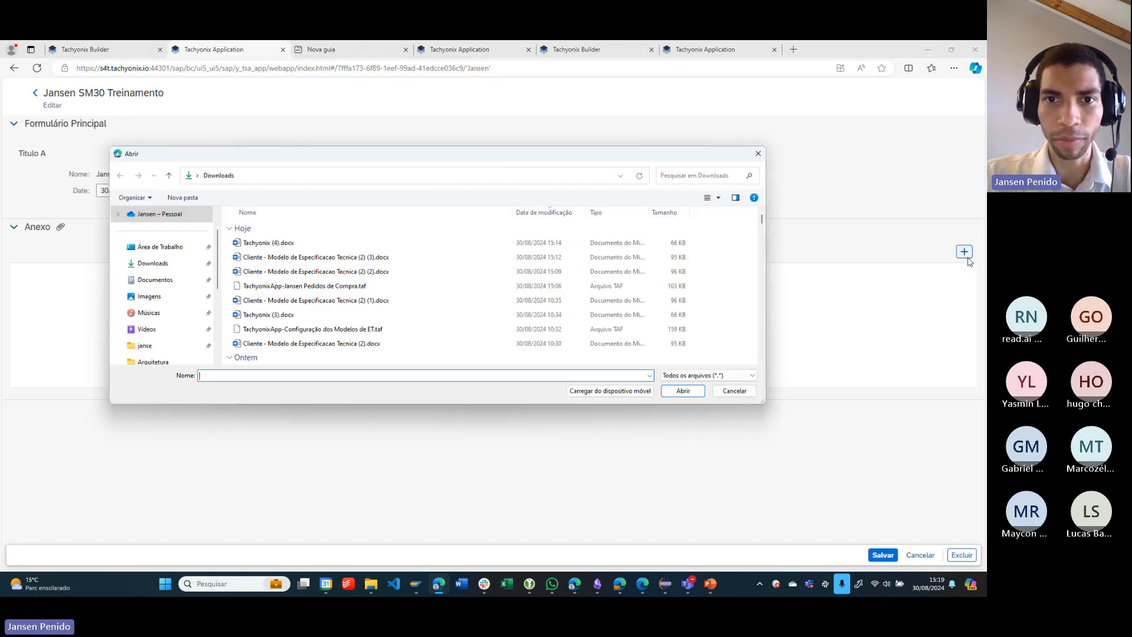
scroll(348, 265, down, 3)
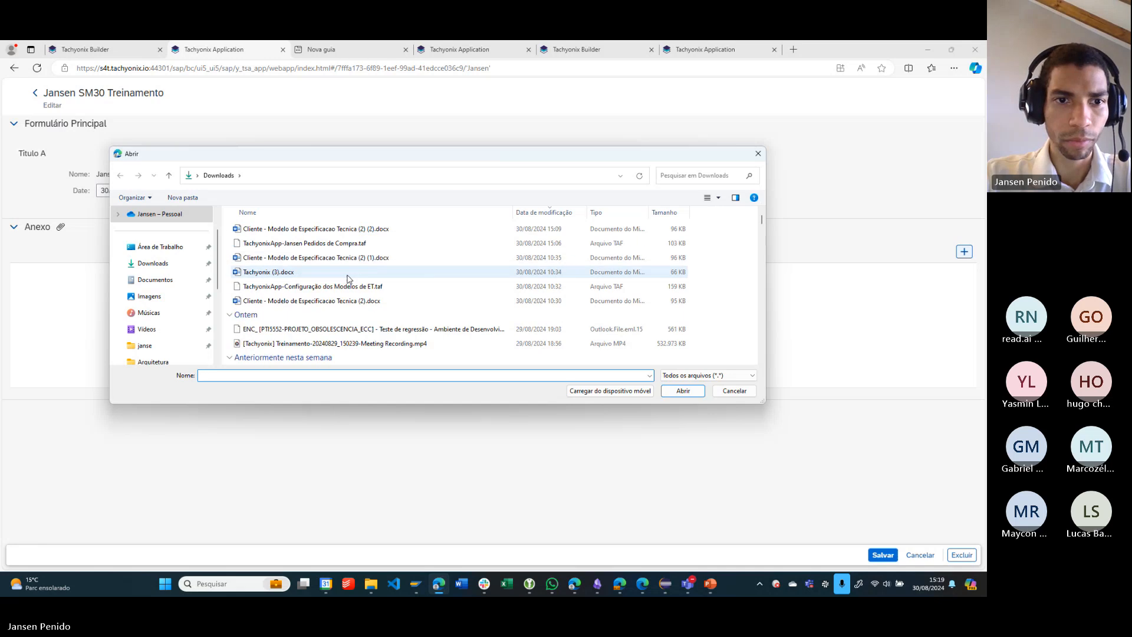
scroll(345, 278, up, 3)
double_click(294, 243)
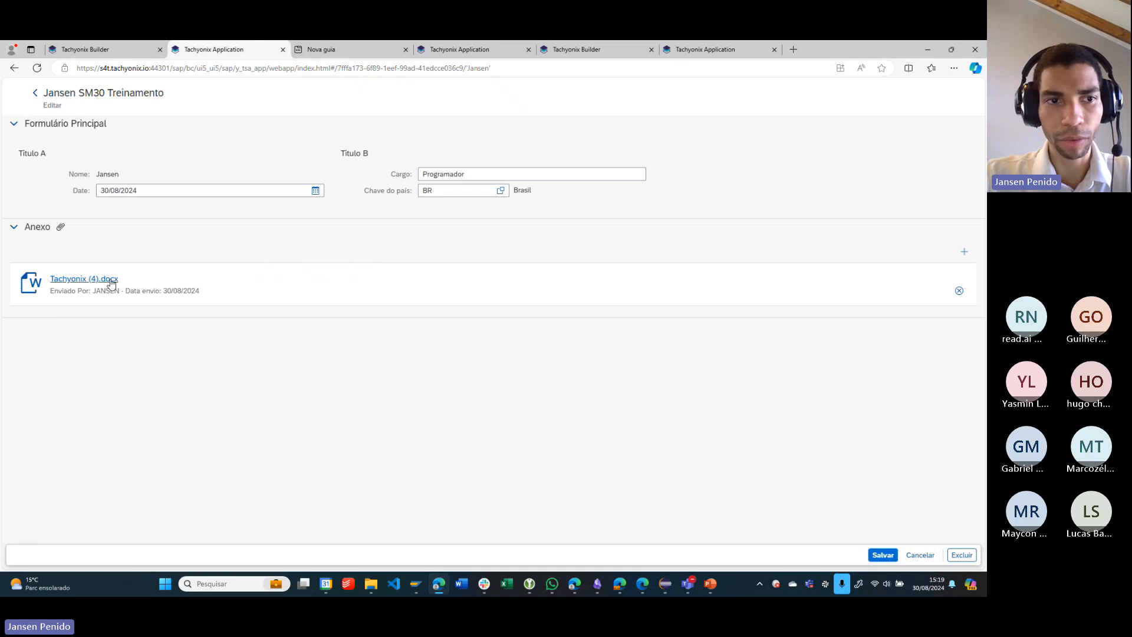
- Review the attachment's sender and upload date, save the record, and view and close the save message details
drag(88, 297, 131, 293)
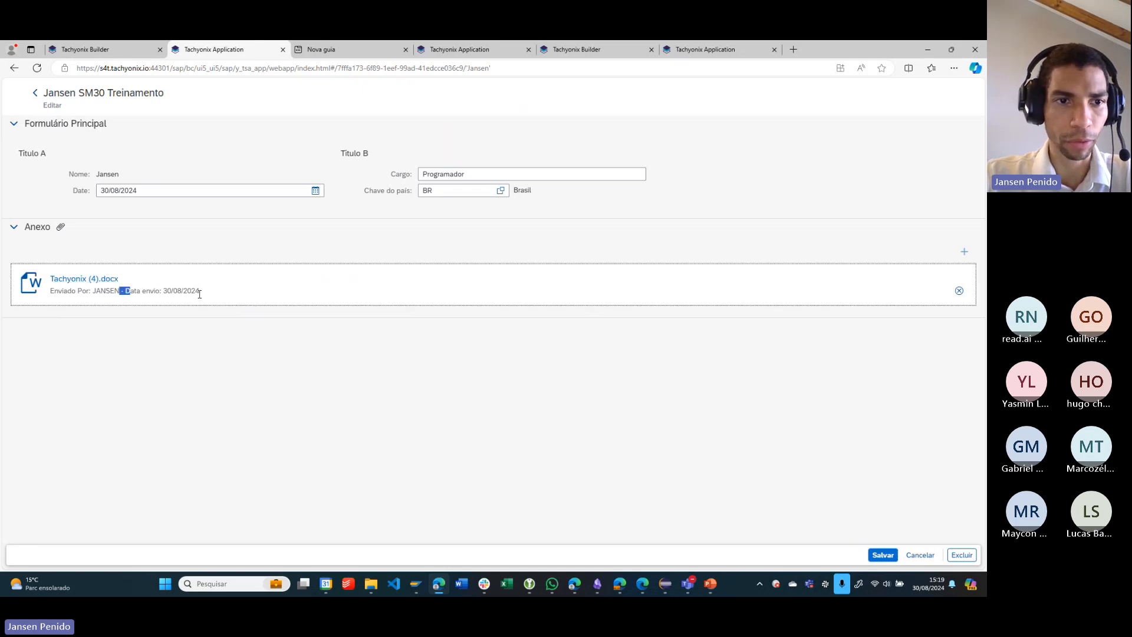
drag(207, 294, 75, 291)
click(170, 312)
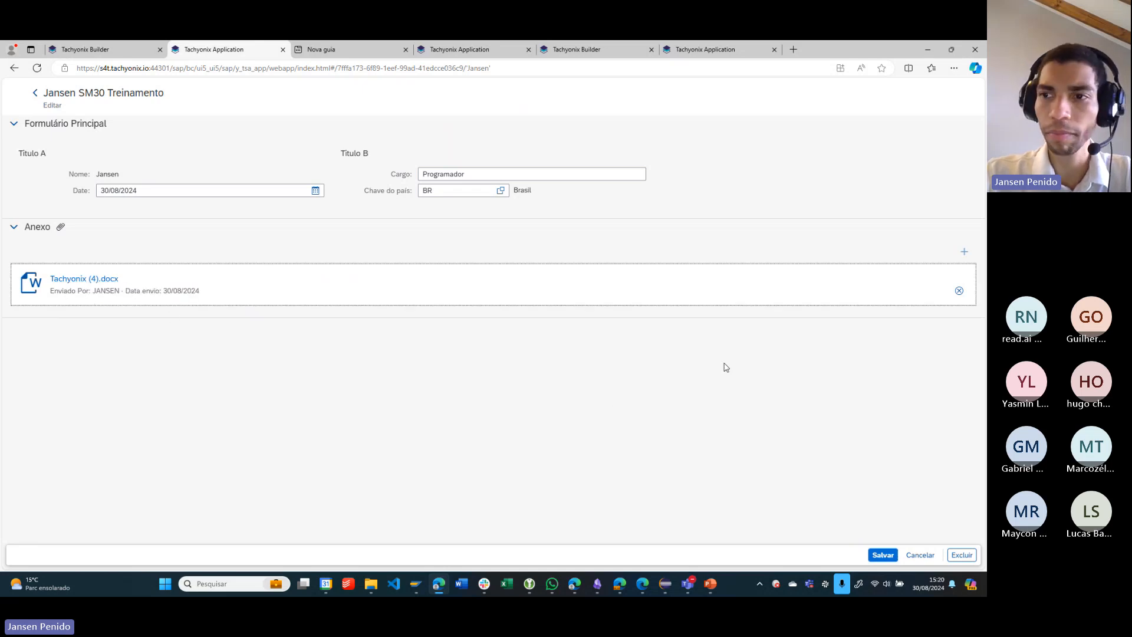
click(878, 554)
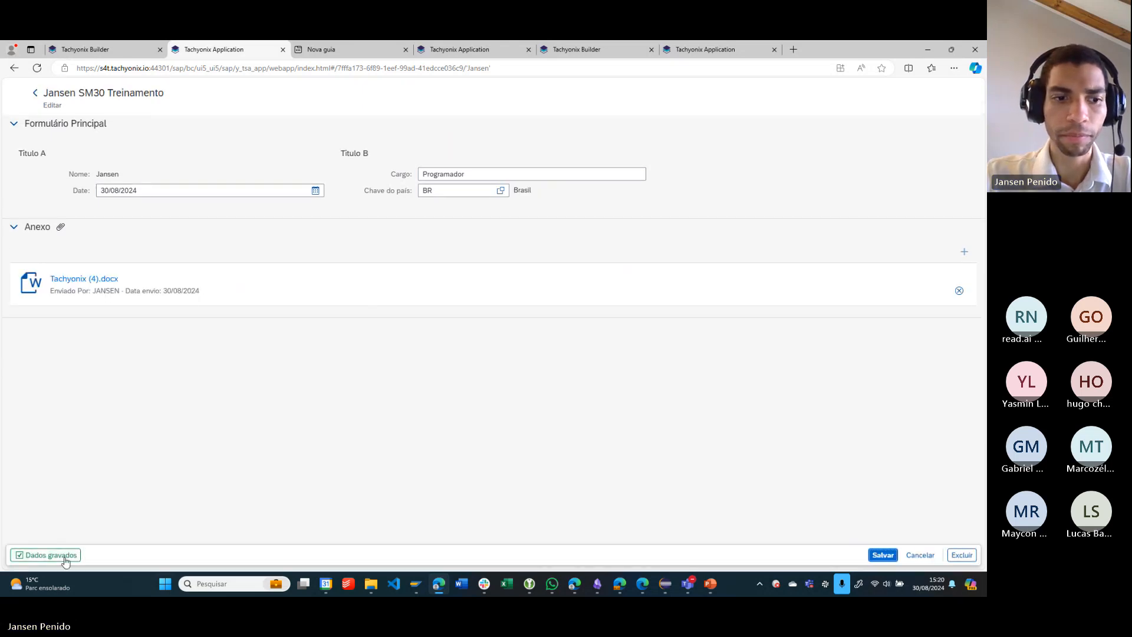
click(59, 560)
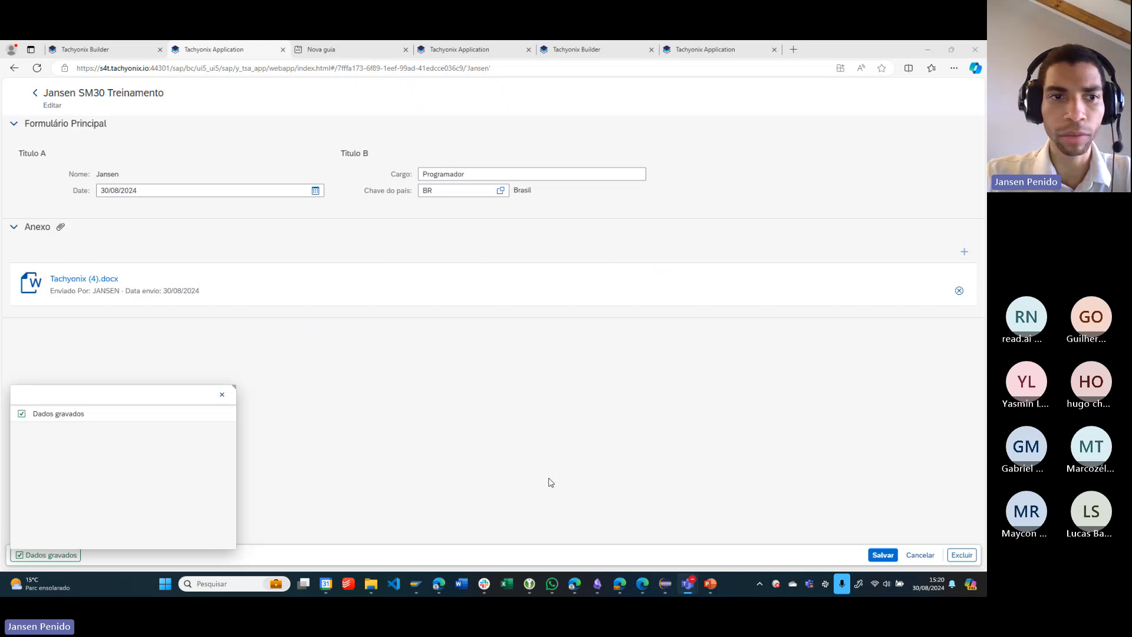
click(387, 402)
- Reopen the Programador record from the list, download its Tachyonix (4).docx attachment, view it in Word and close it
click(36, 94)
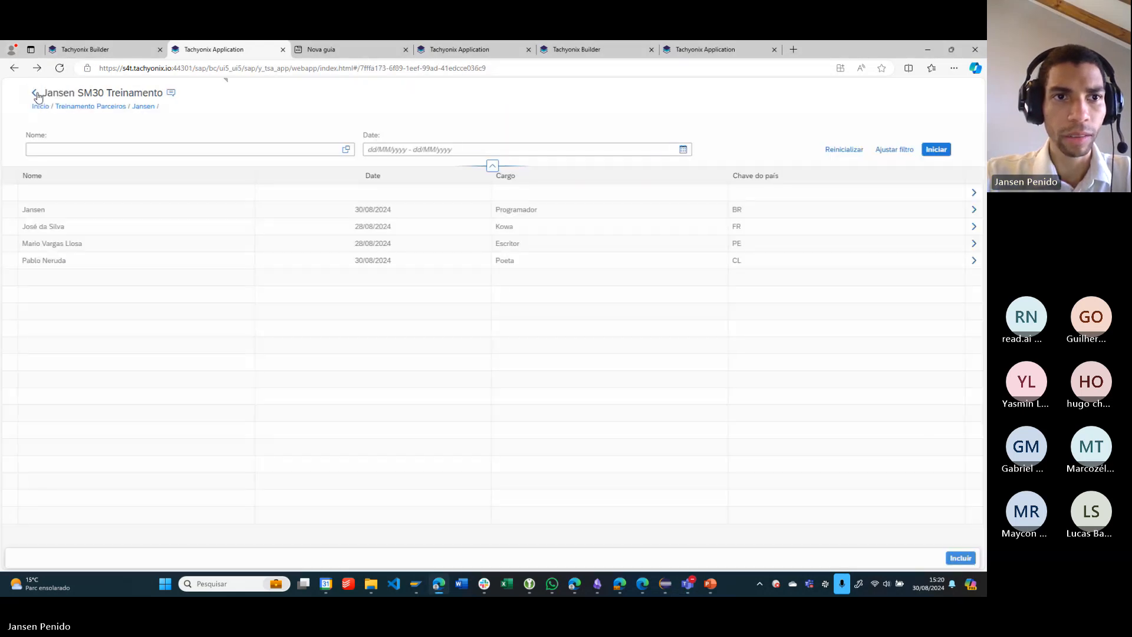
click(127, 212)
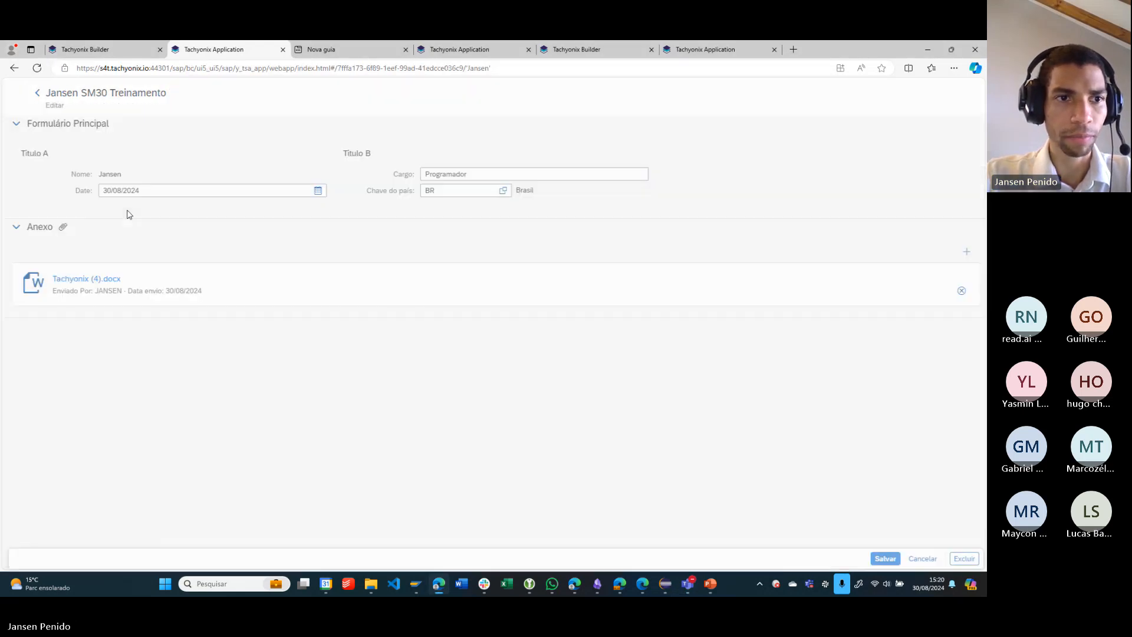
click(84, 281)
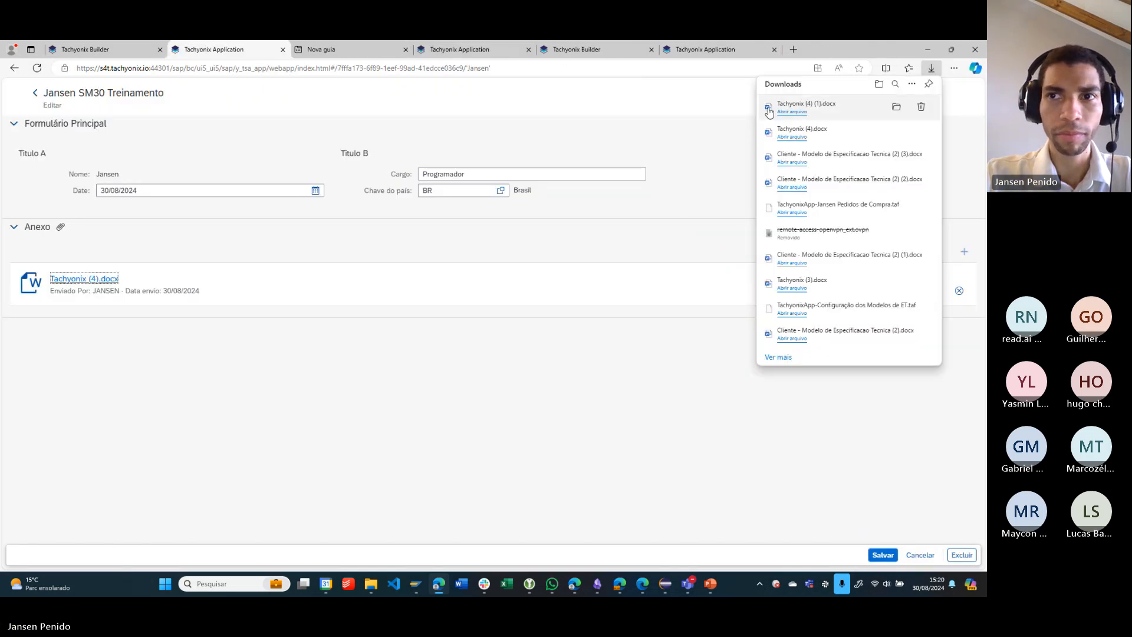
click(790, 111)
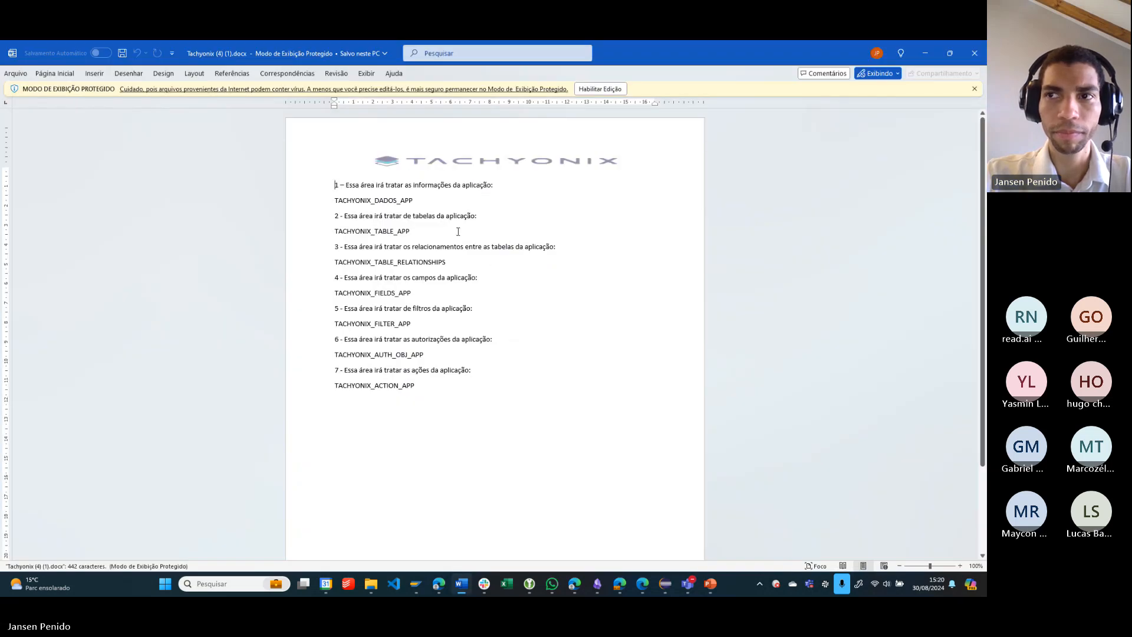
click(979, 51)
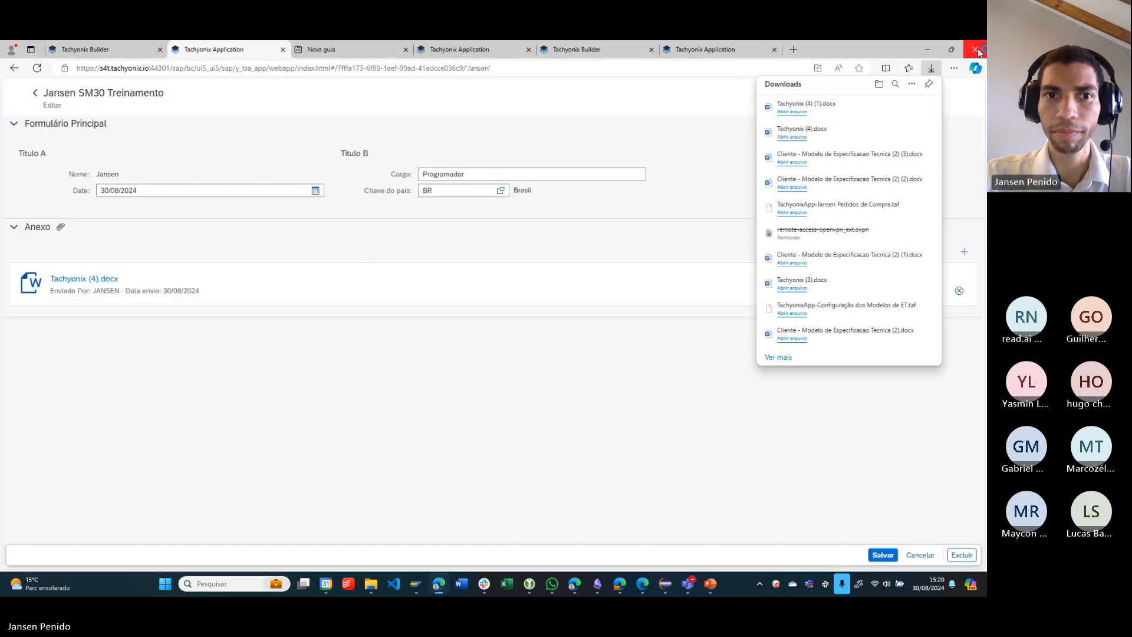
click(595, 244)
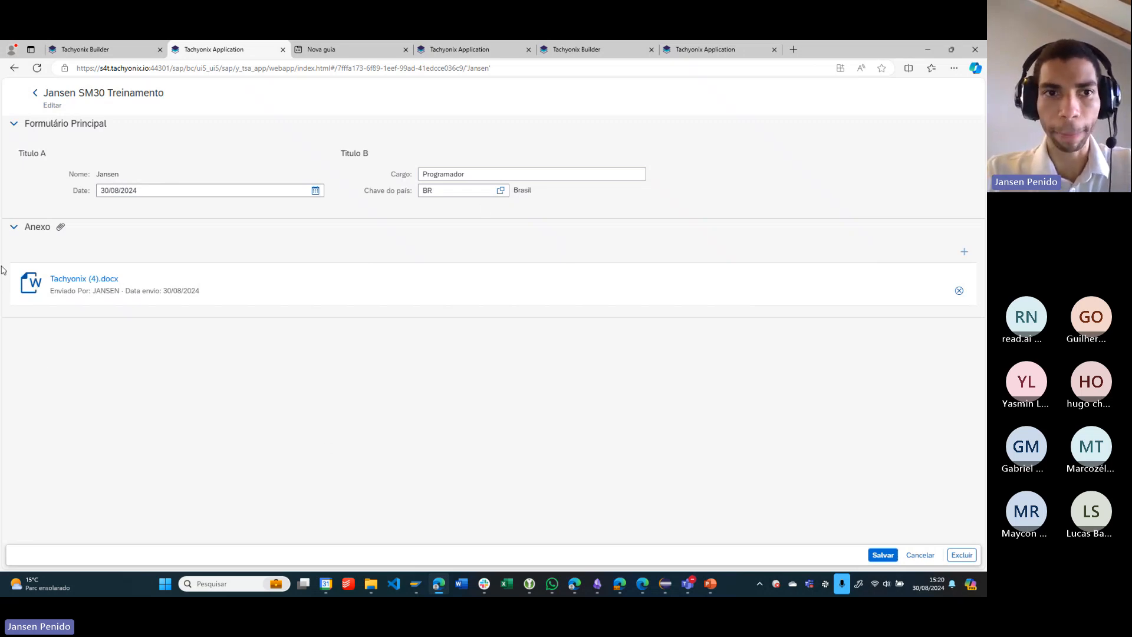
- Switch to the SAP S4T (1) window and go back to BADI Builder's initial screen with enhancement spot YCRUD_ATTACHMENT_OBJECT
click(677, 480)
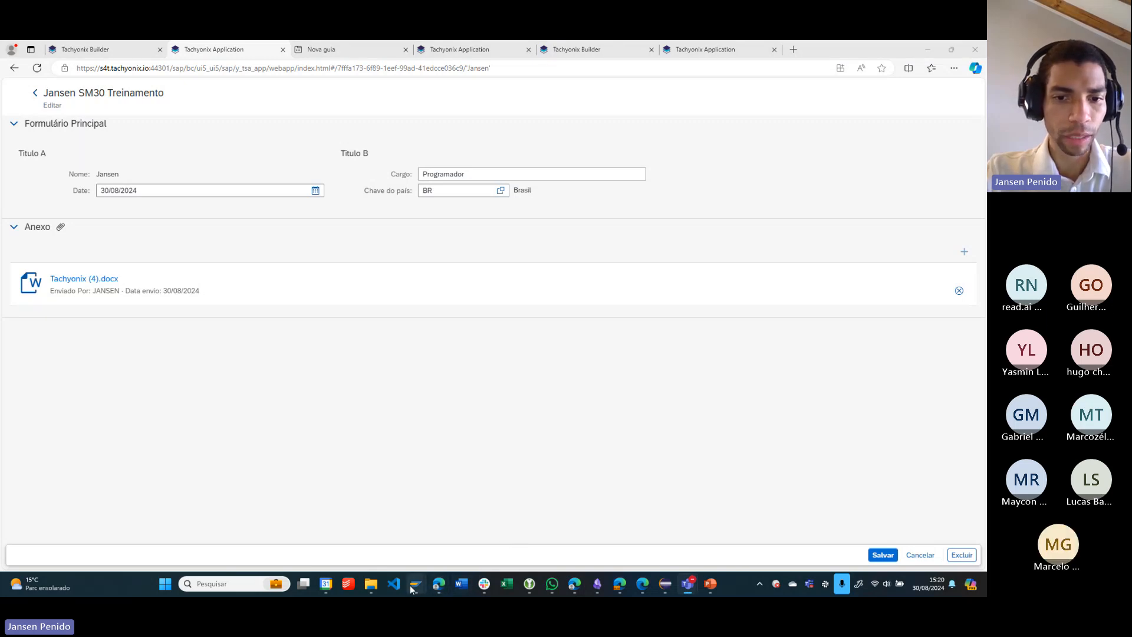
mouse_move(416, 583)
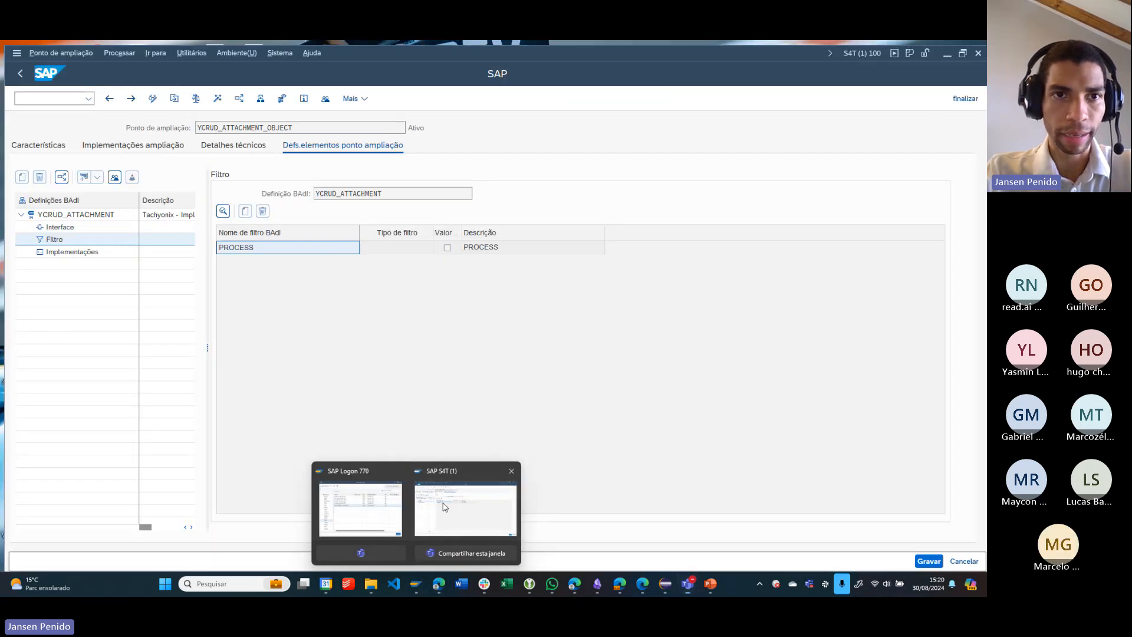
click(445, 507)
key(F3)
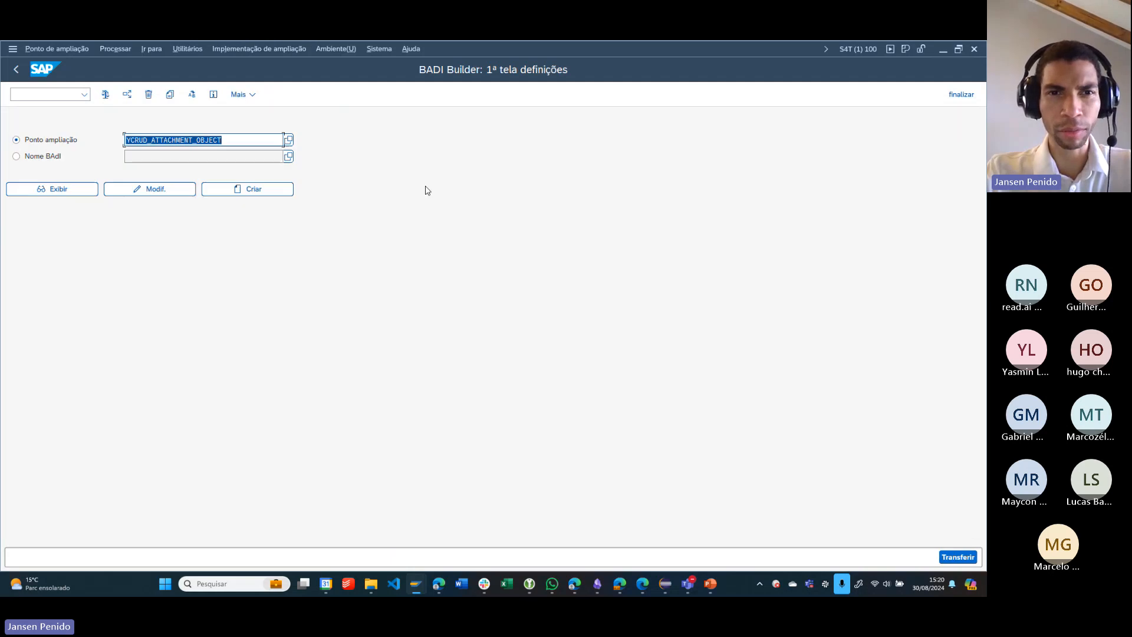
drag(231, 142, 81, 144)
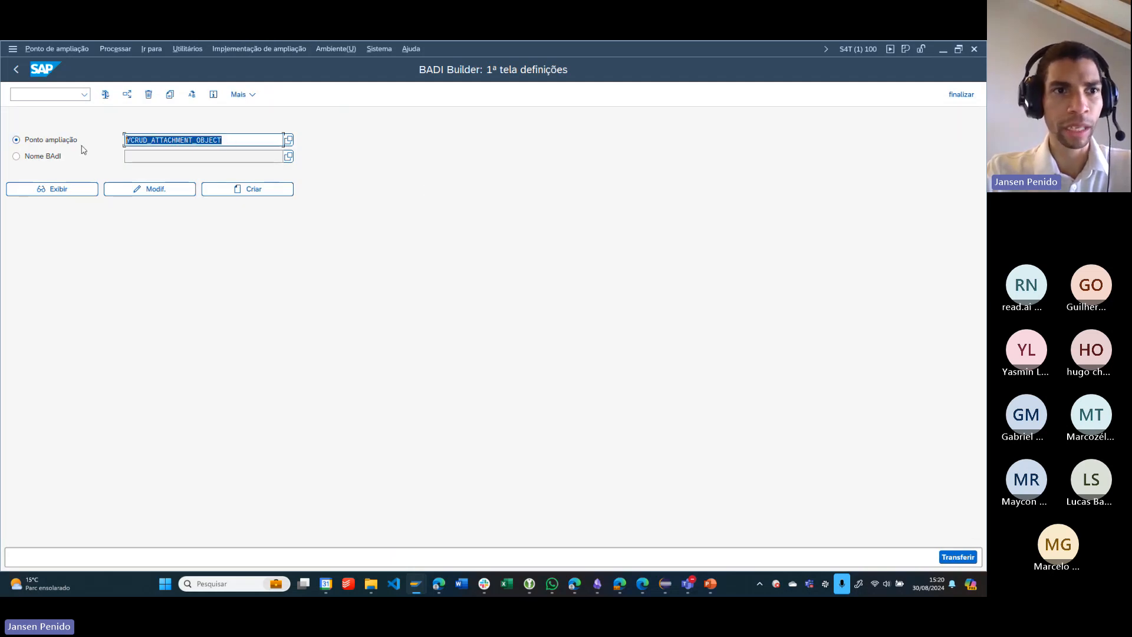
click(240, 140)
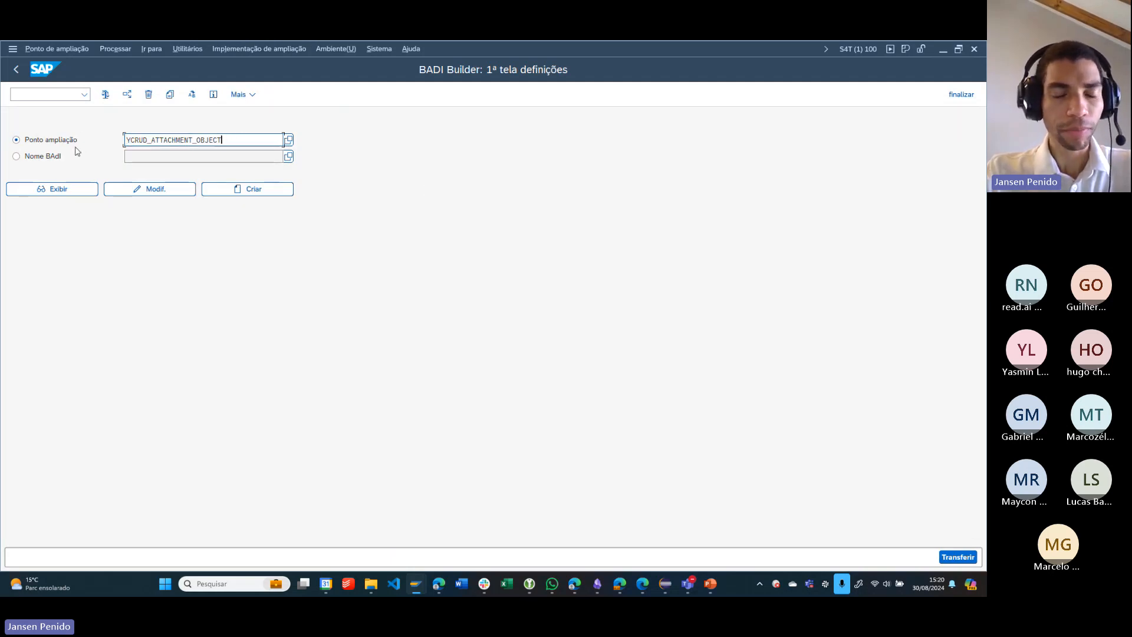
- Check the recent transaction codes and the system information for the current transaction, and close the information
click(85, 94)
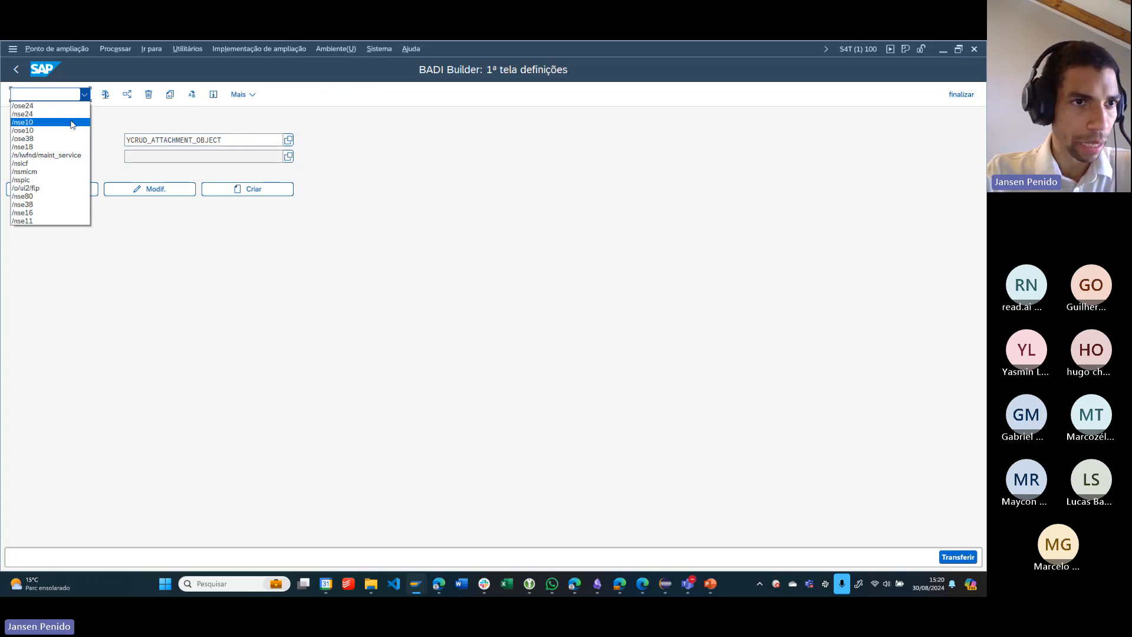
click(84, 94)
click(858, 49)
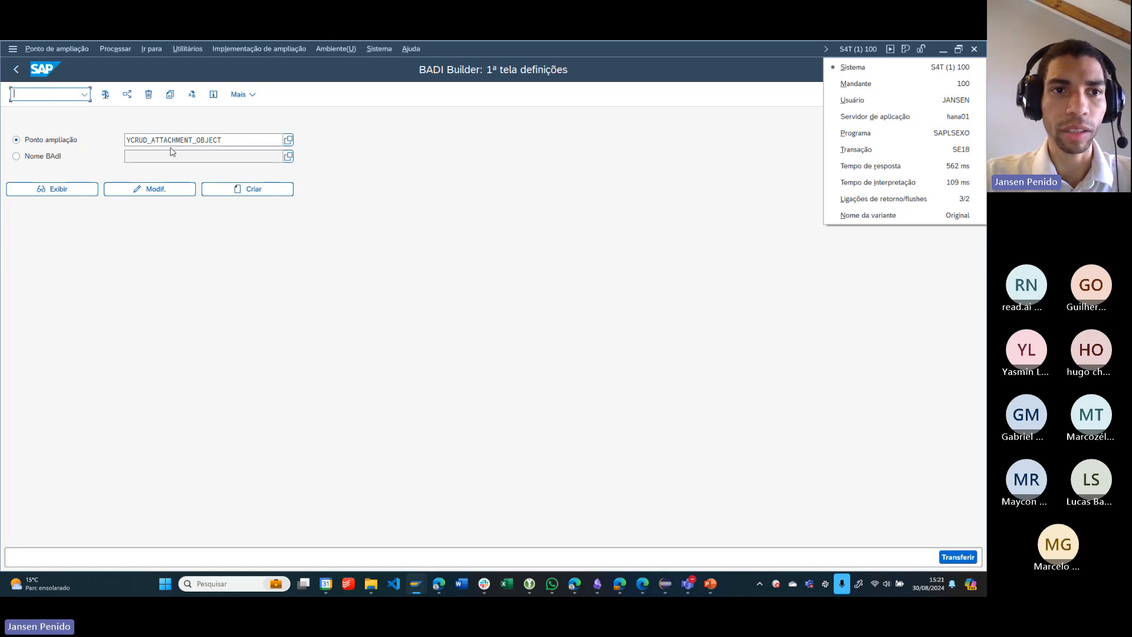
click(550, 184)
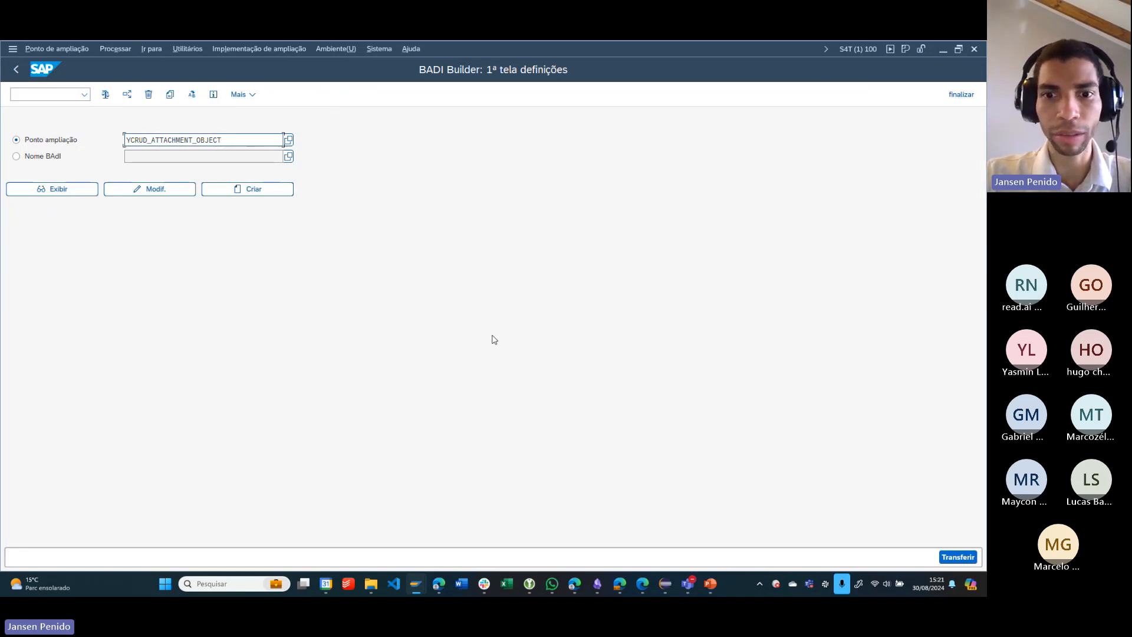
- Choose Nome BAdI as the definition type and fill it with YCRUD_ATTACHMENT
click(30, 156)
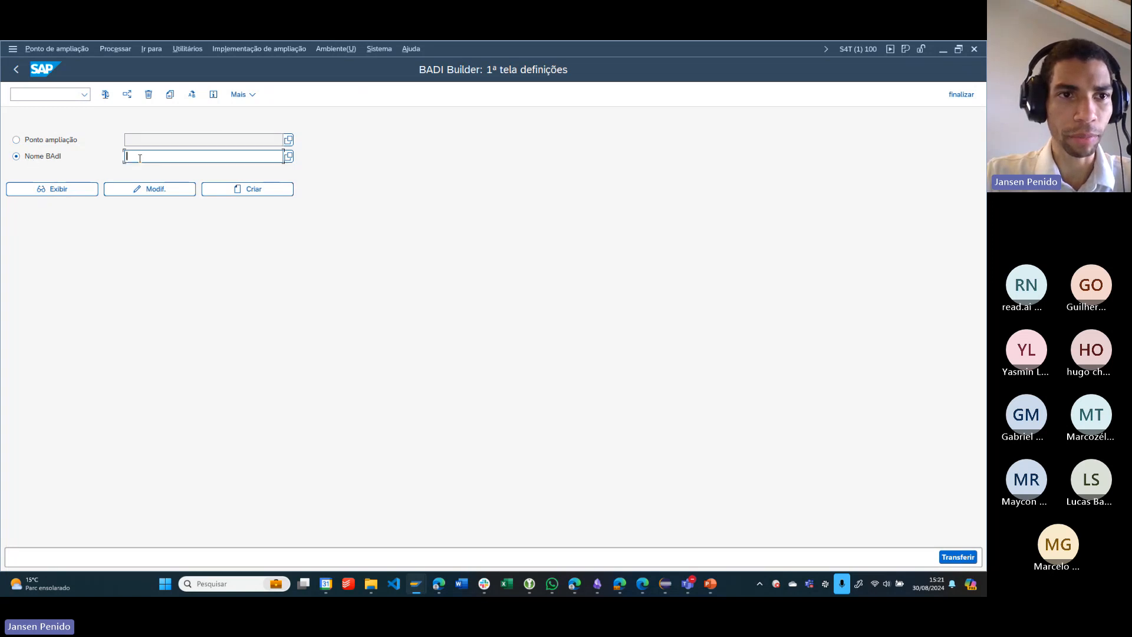
click(178, 159)
click(174, 171)
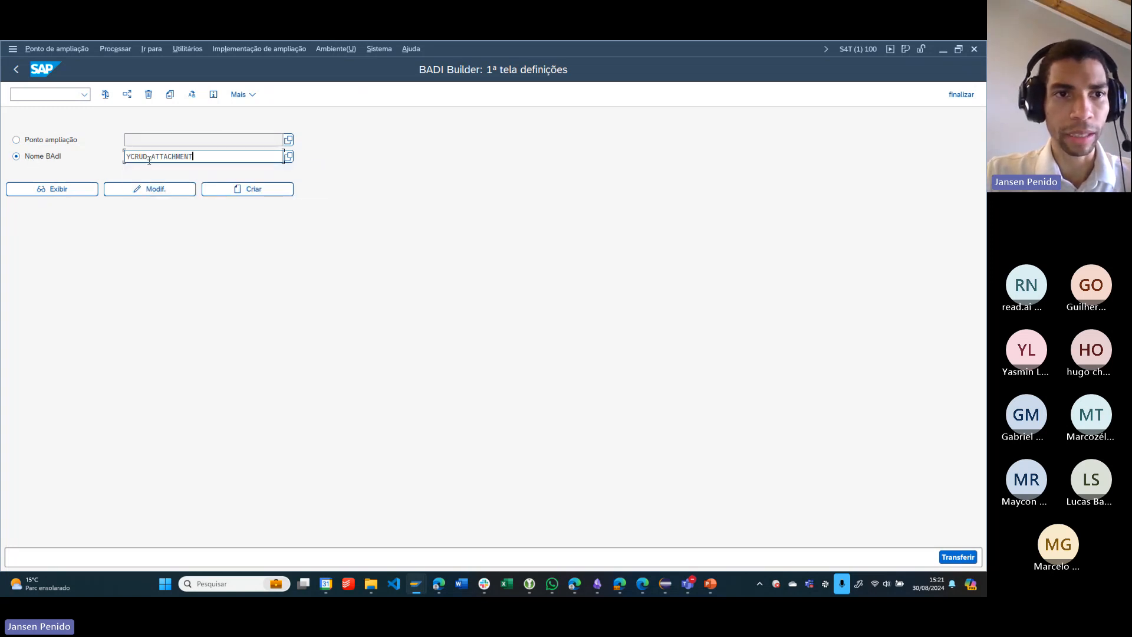
- Display the BAdI definition YCRUD_ATTACHMENT and view its PROCESS filter
double_click(149, 160)
drag(198, 157, 71, 157)
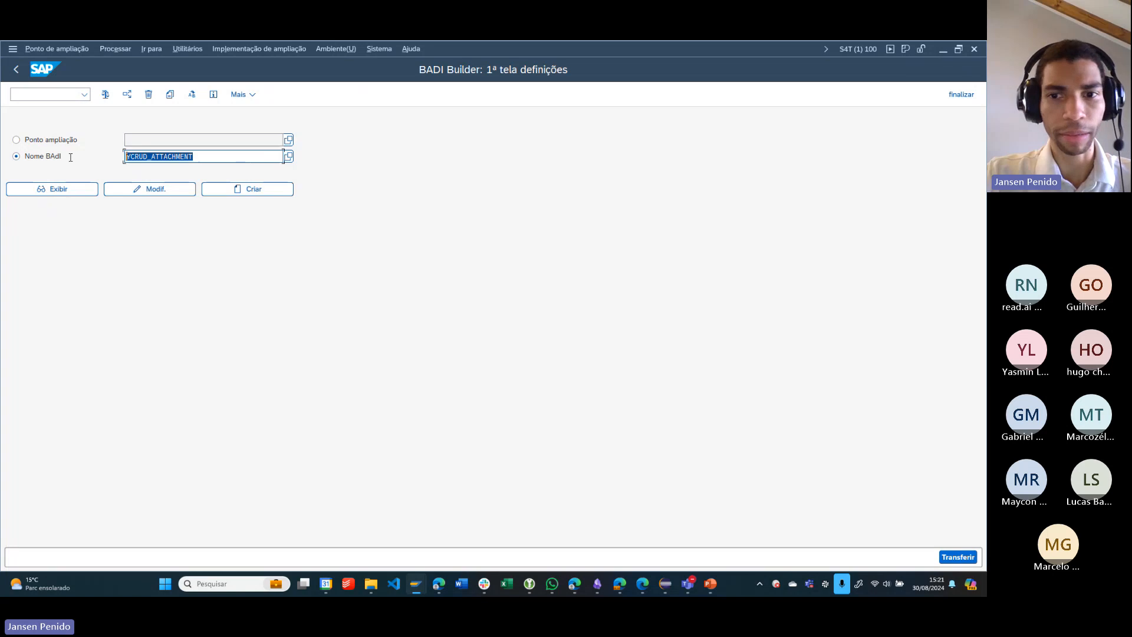
click(58, 188)
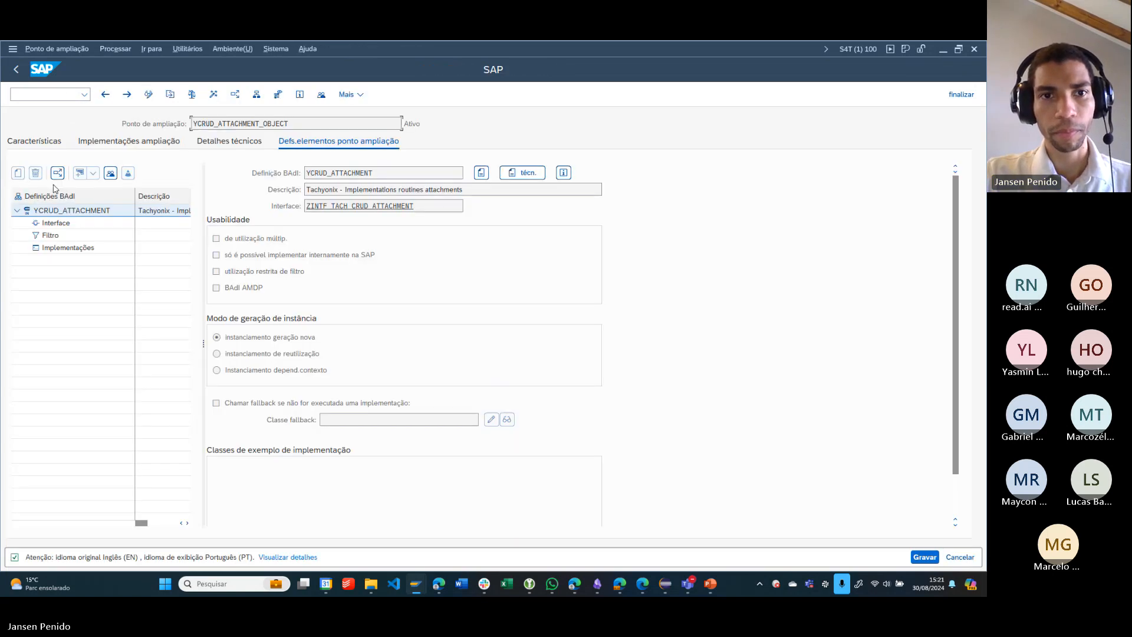
double_click(50, 236)
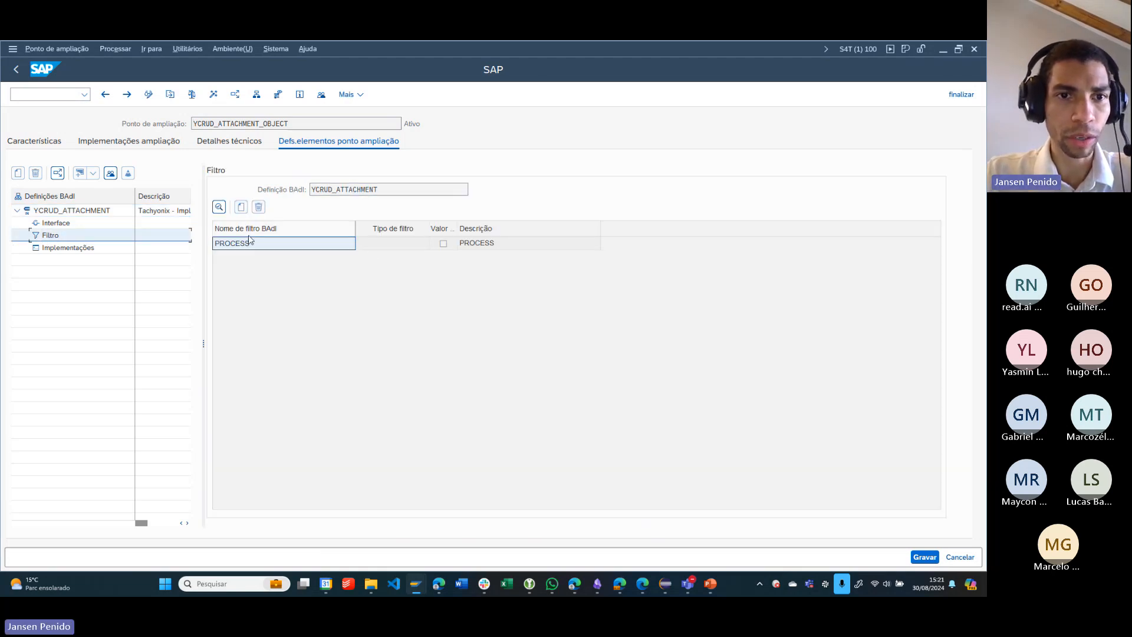
click(236, 248)
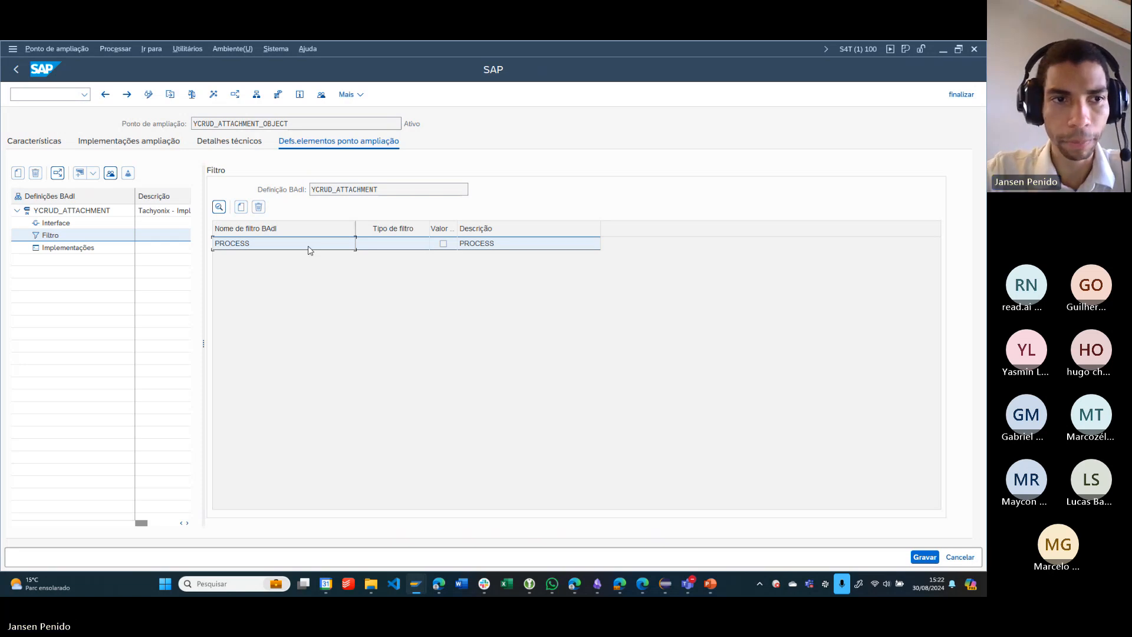
- Open the implementation ZBADI_CRUD_ATTACHMENT_DOC_APPL from the BAdI's implementations and examine its filter values for PROCESS
click(56, 248)
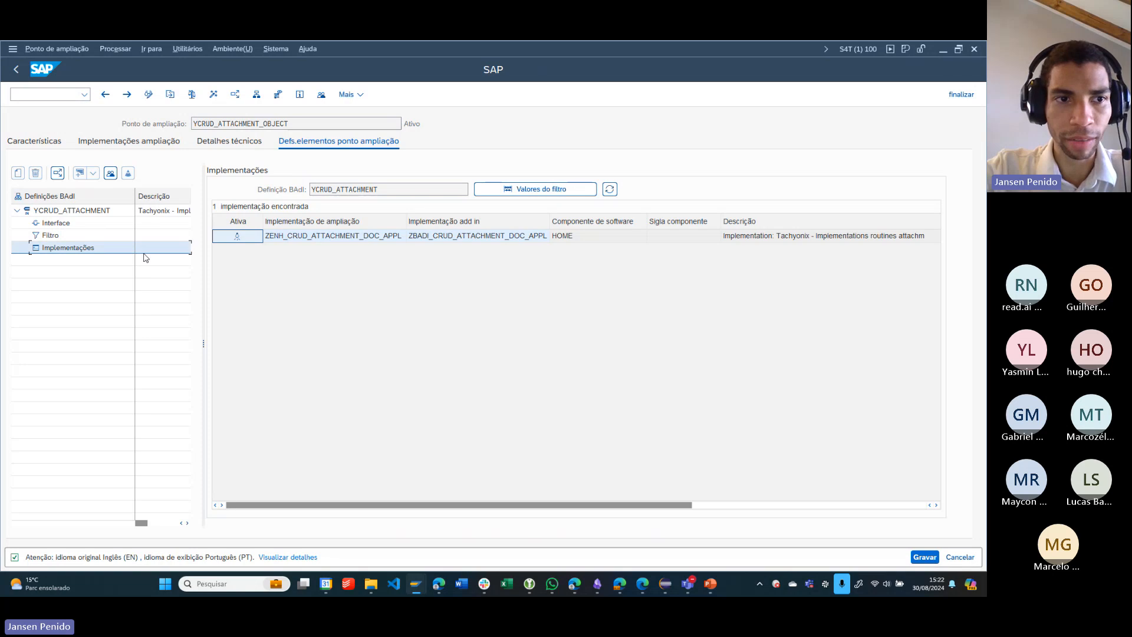
click(455, 237)
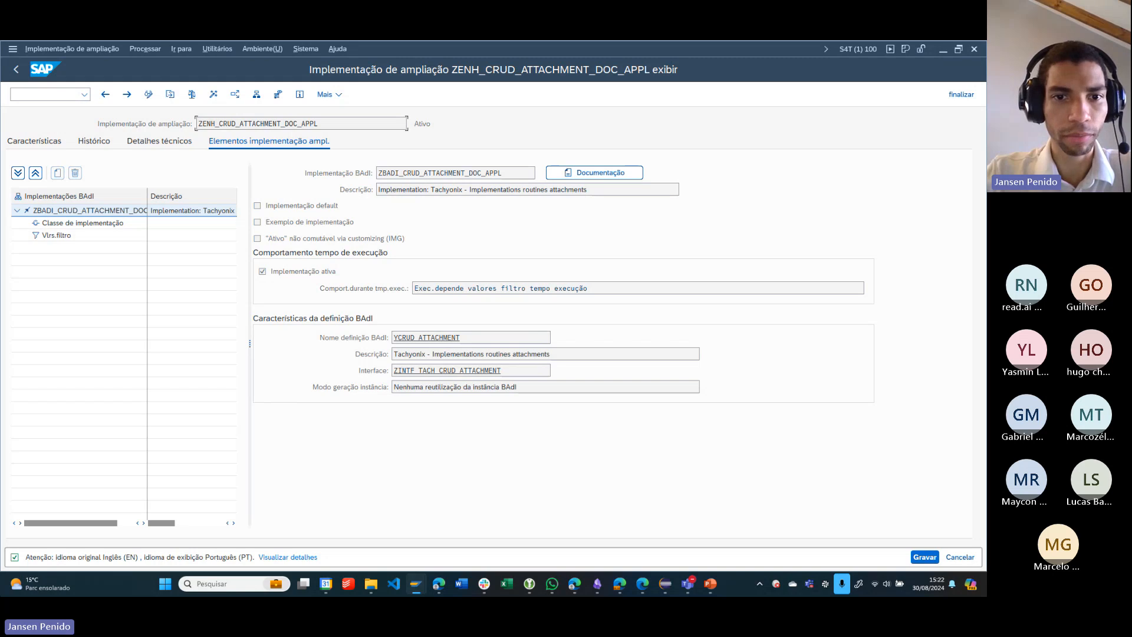
click(61, 223)
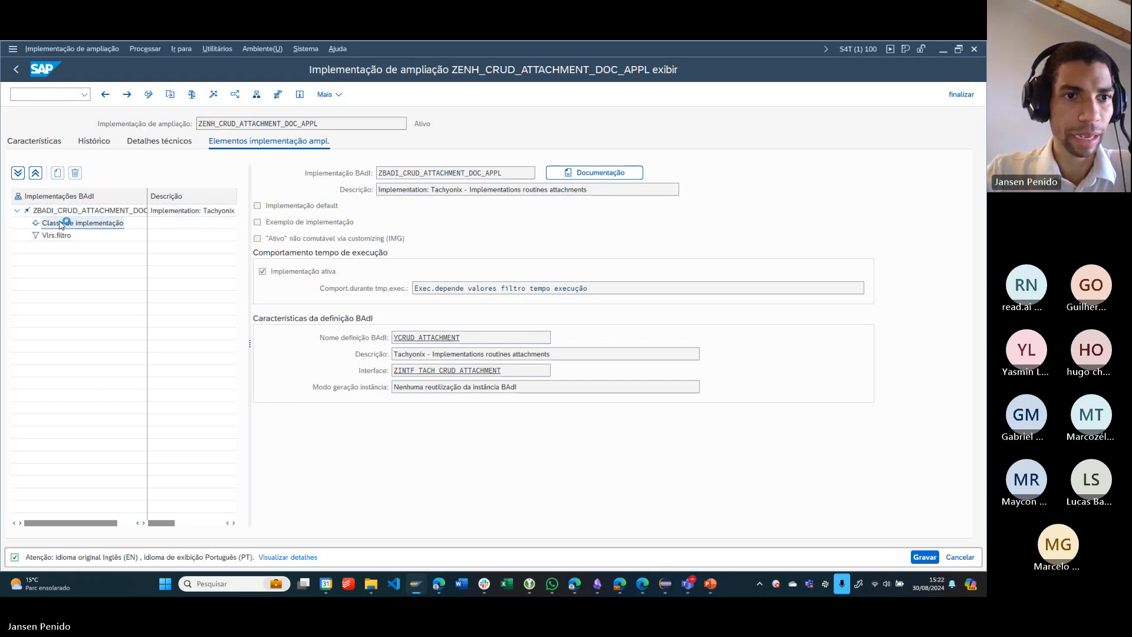
click(56, 236)
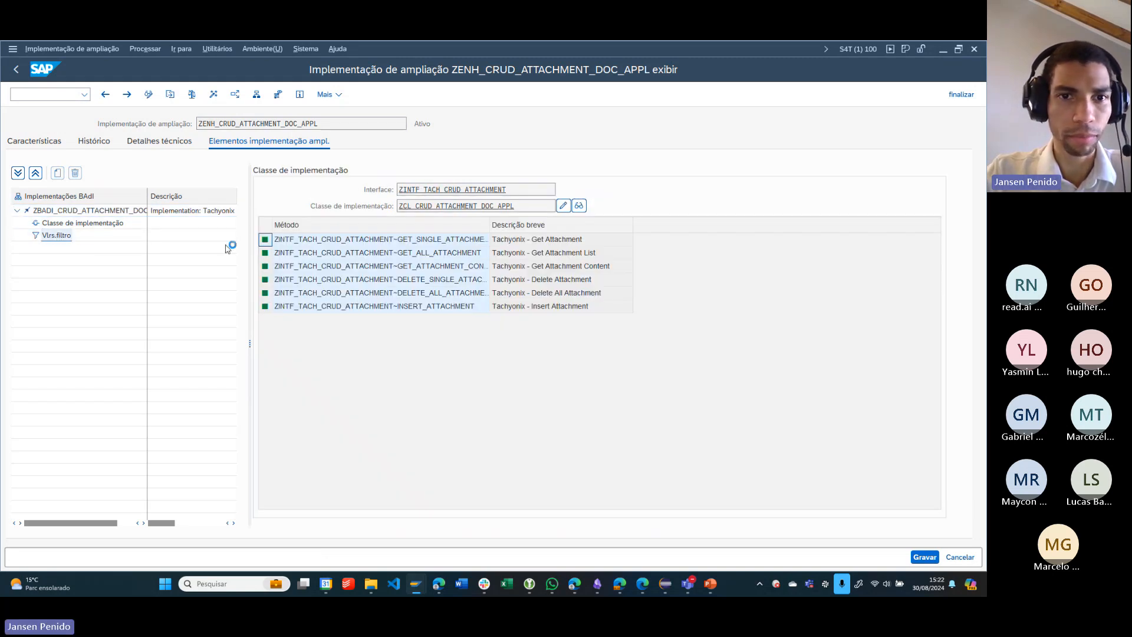
click(608, 242)
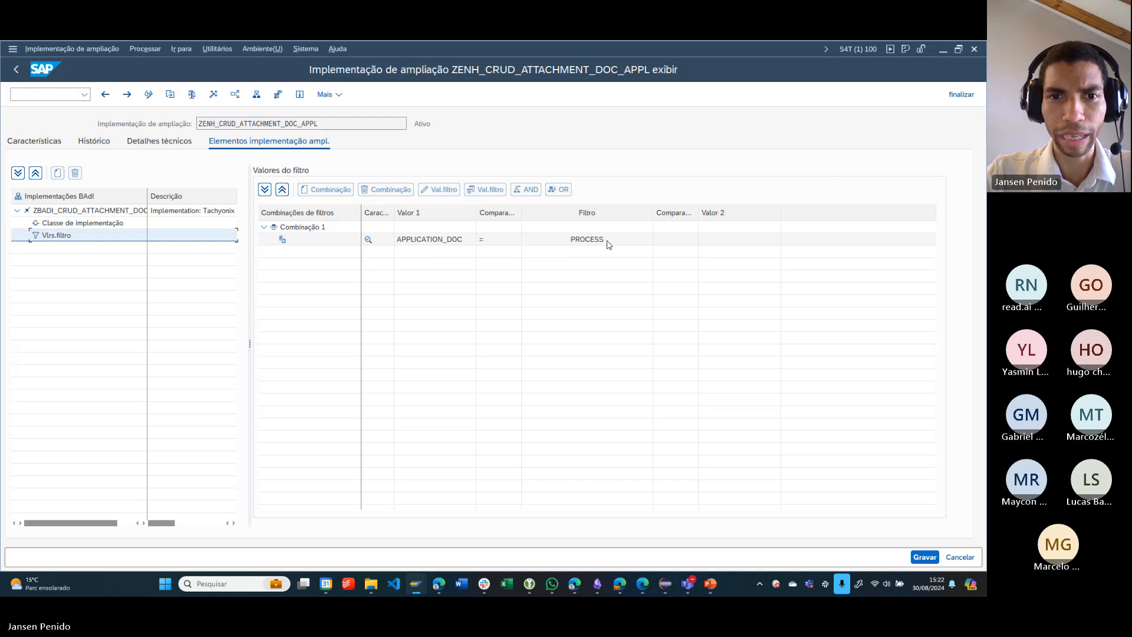
click(451, 242)
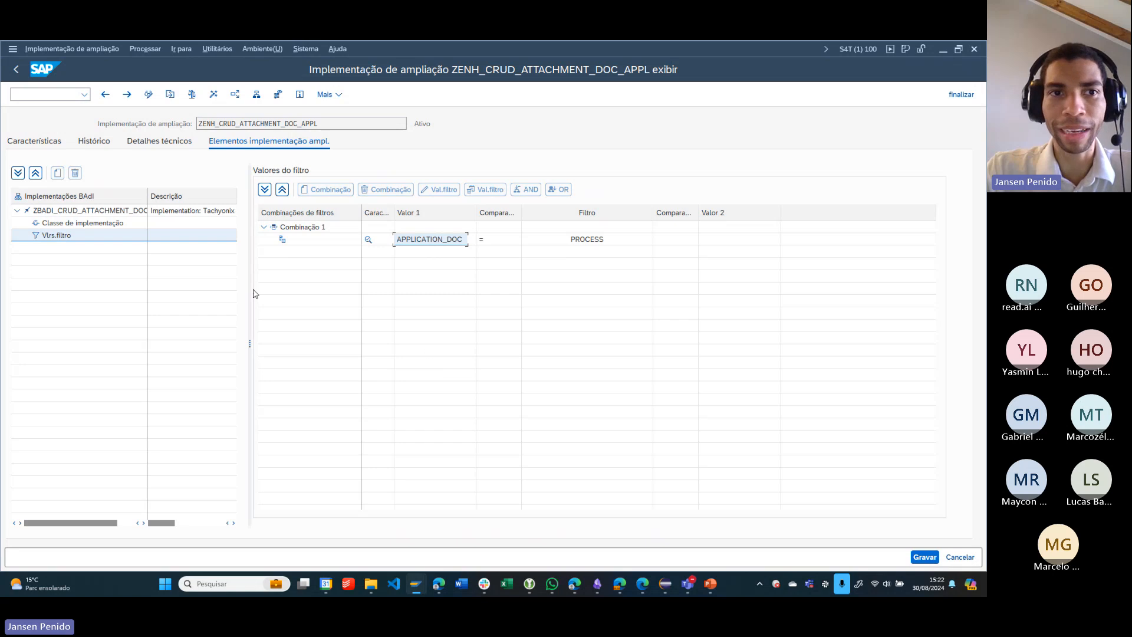
- Show the implementation class's methods, widen the Método column to full names, and point out INSERT_ATTACHMENT and GET_SINGLE_ATTACHMENT
click(92, 224)
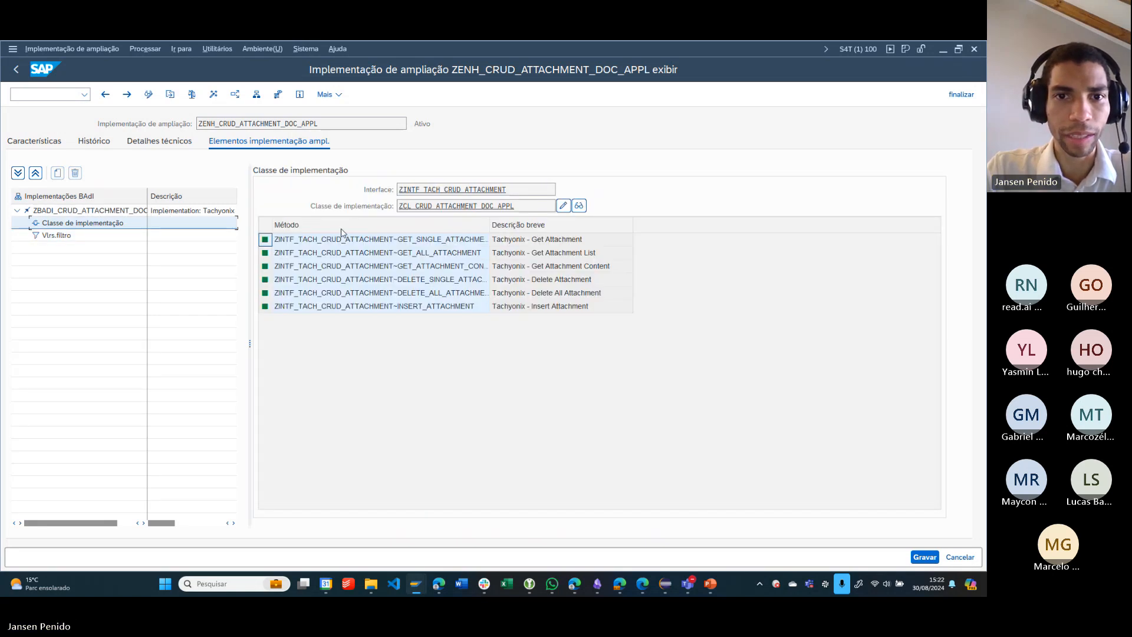
double_click(486, 231)
click(472, 228)
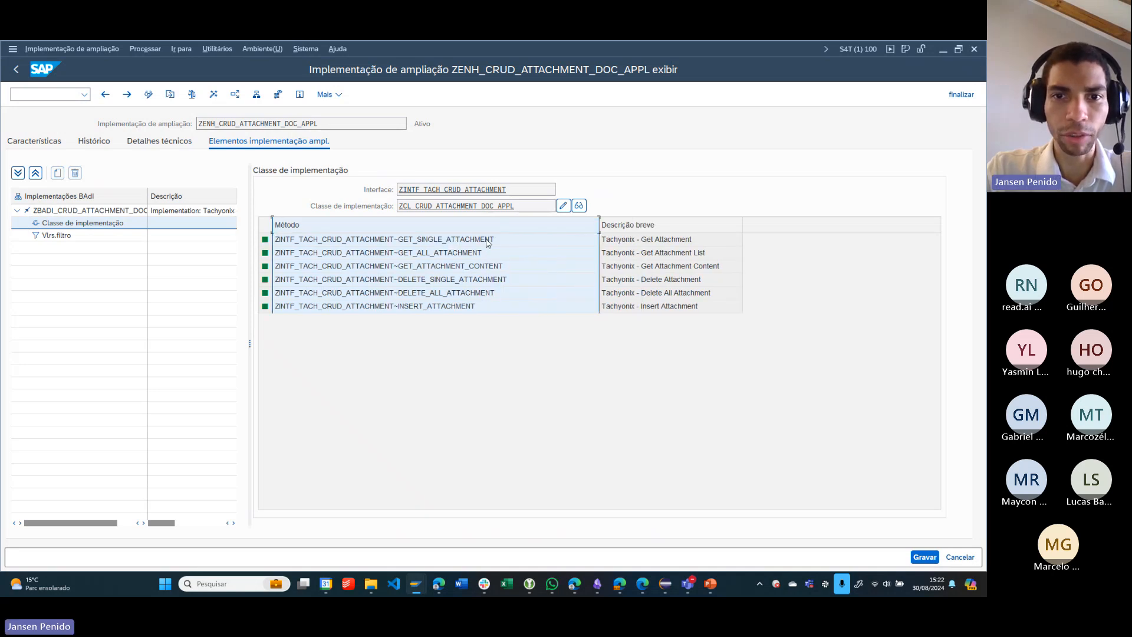
click(510, 308)
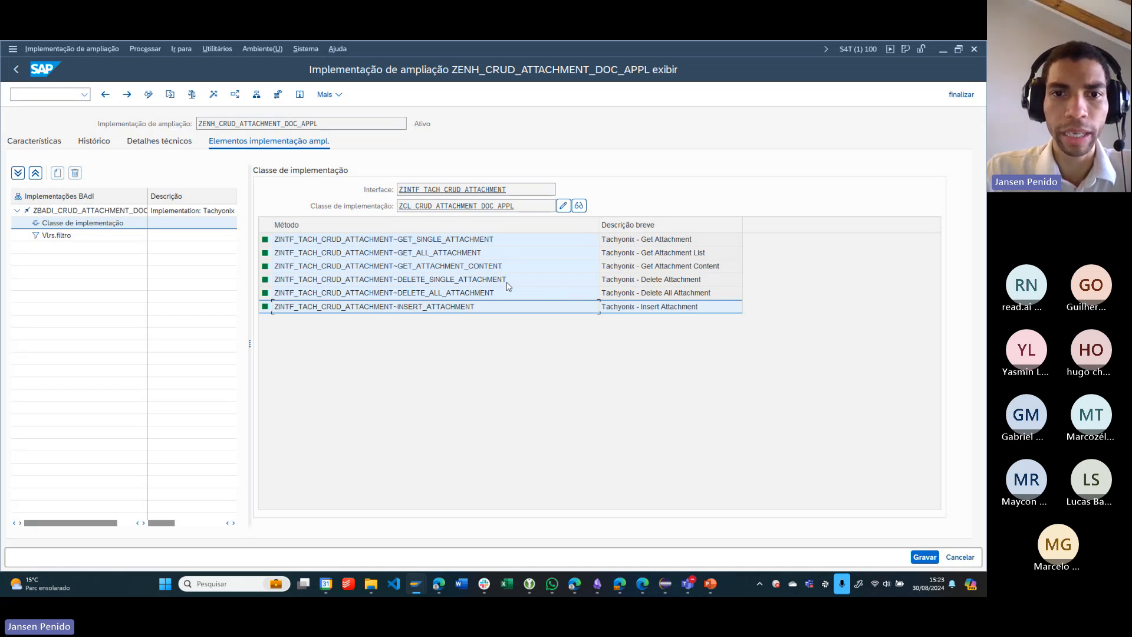
click(453, 242)
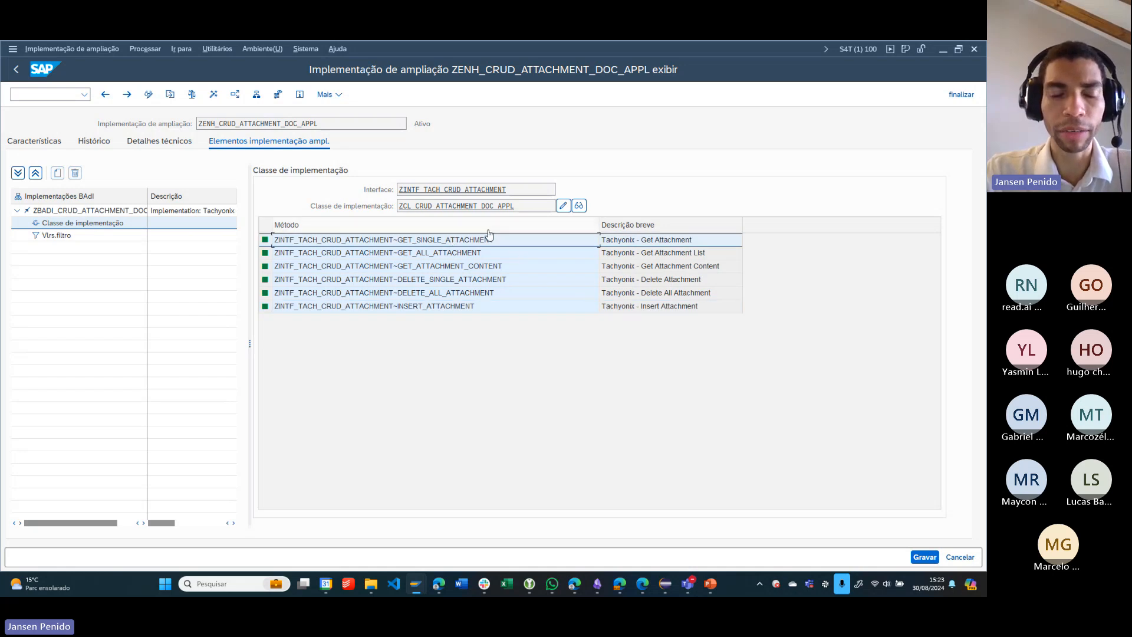
- Check the attachment in the SM30 Treinamento record in the browser, then return to SAP and highlight GET_ALL_ATTACHMENT
key(super+Tab)
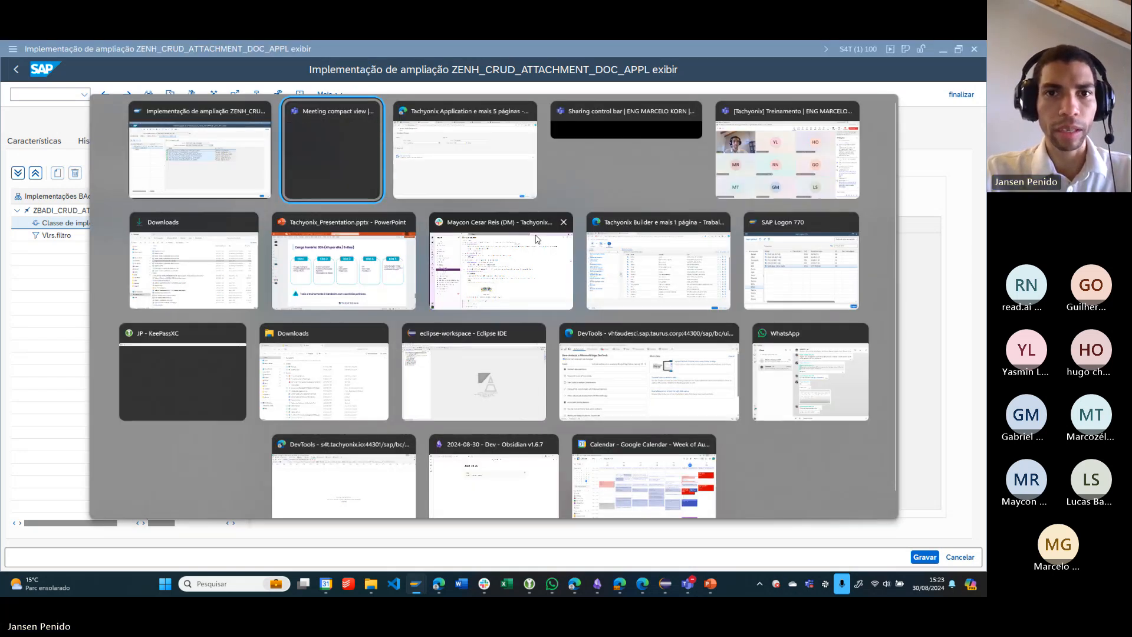
key(alt+Tab)
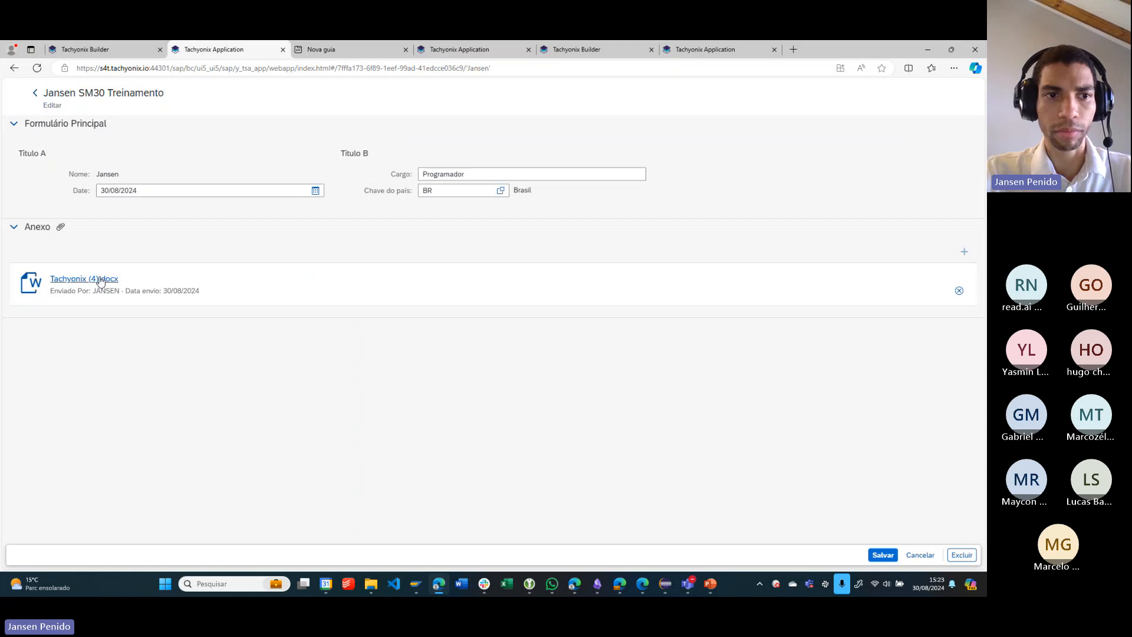
click(929, 51)
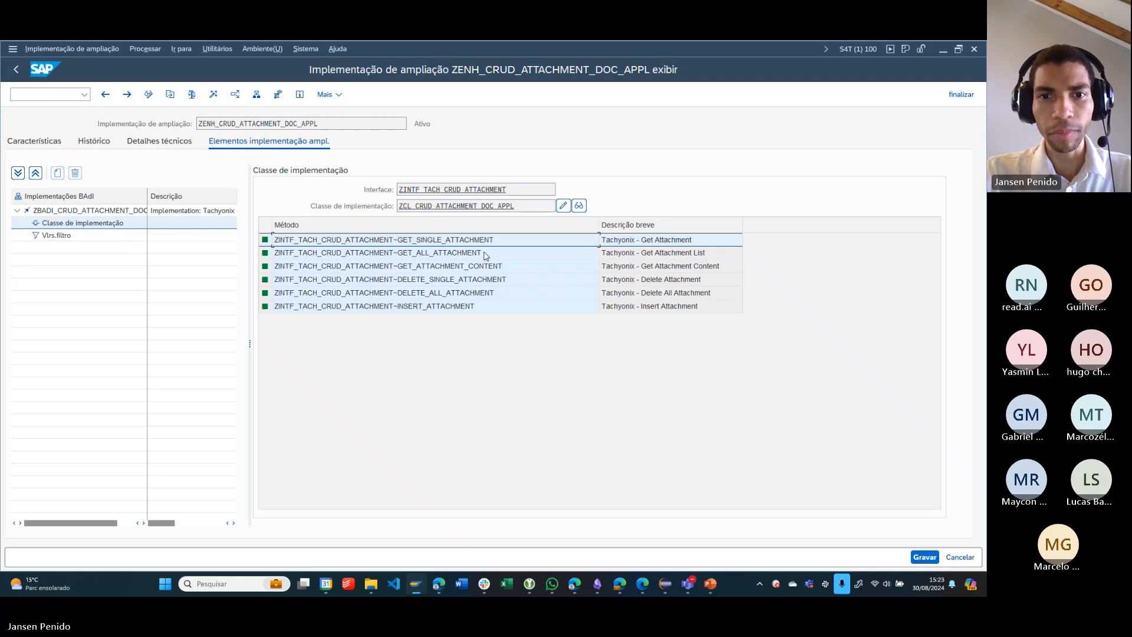
click(486, 255)
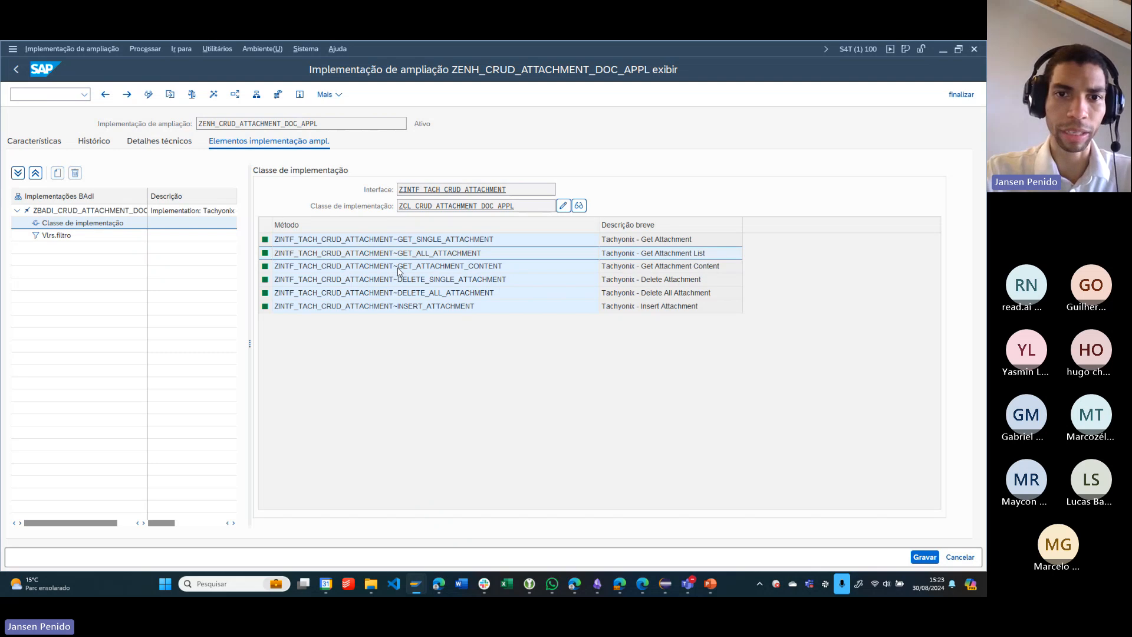
- View the Tachyonix Application record's Anexo section again and return to SAP to highlight GET_ATTACHMENT_CONTENT
key(alt+Tab)
key(alt+Tab)
key(alt+Tab)
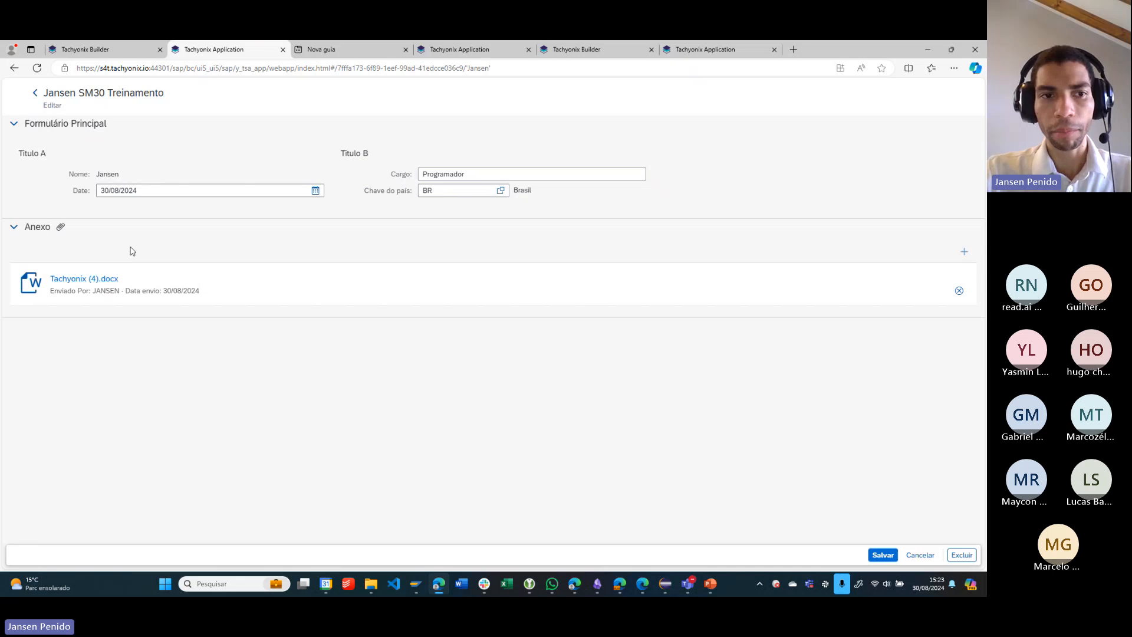
key(alt+Tab)
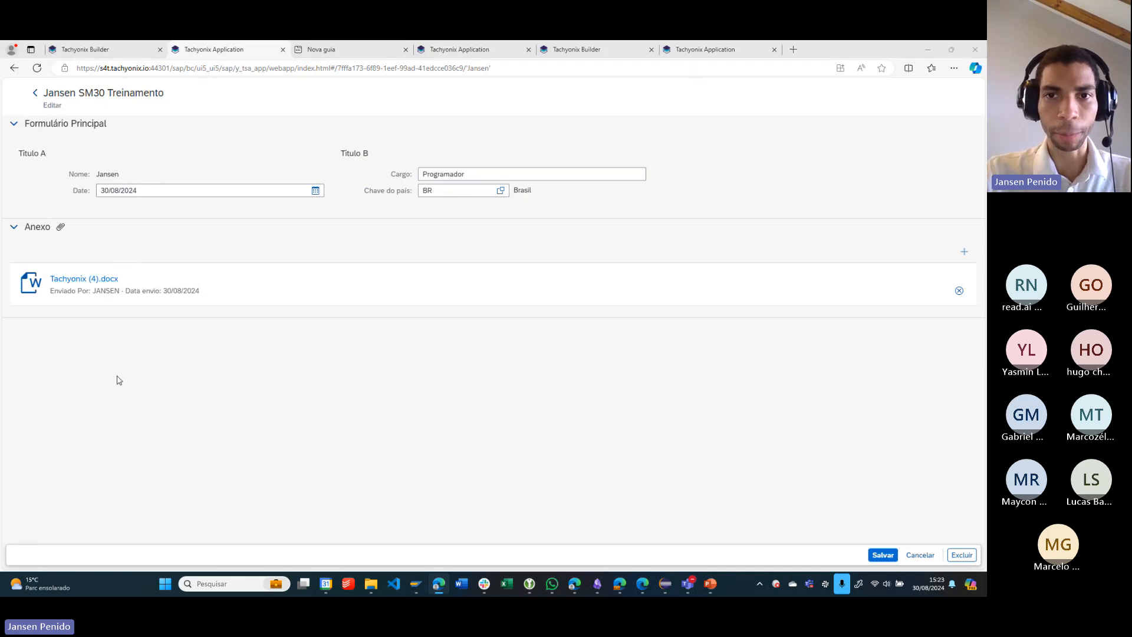
click(515, 269)
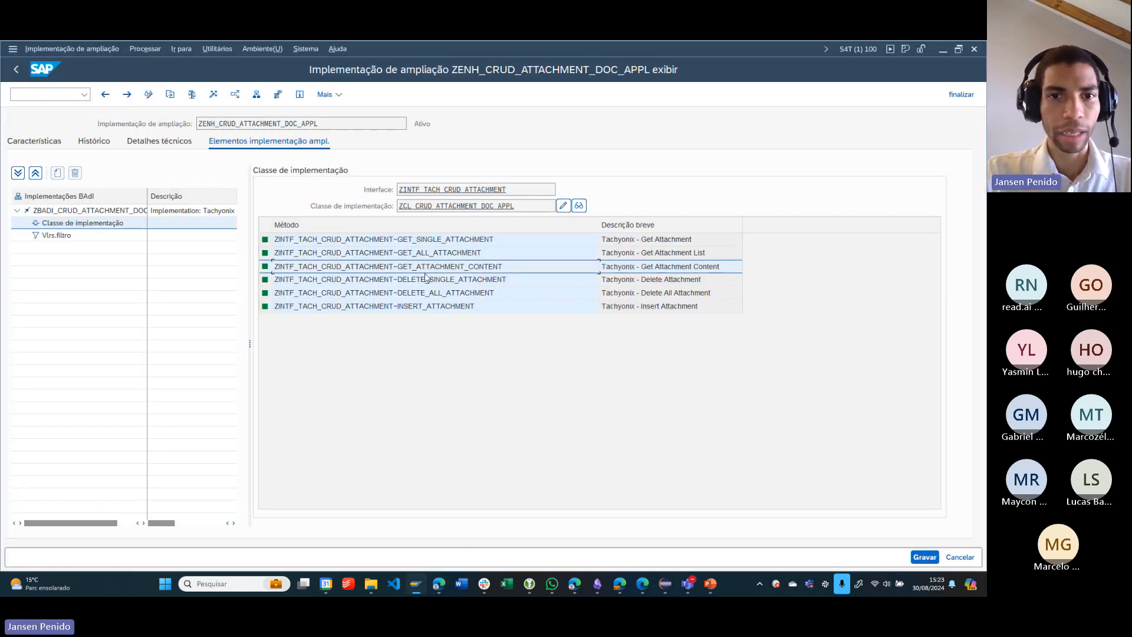
- Glance back at the browser record, then highlight DELETE_SINGLE_ATTACHMENT, DELETE_ALL_ATTACHMENT and INSERT_ATTACHMENT in the SAP method list
key(alt+Tab)
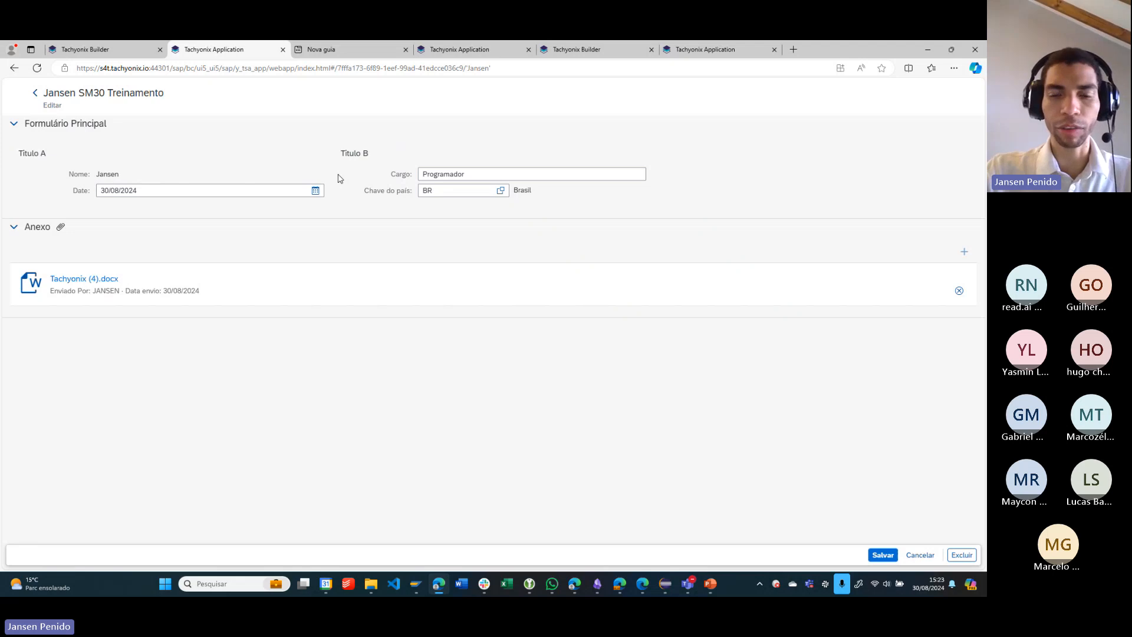
key(alt+Tab)
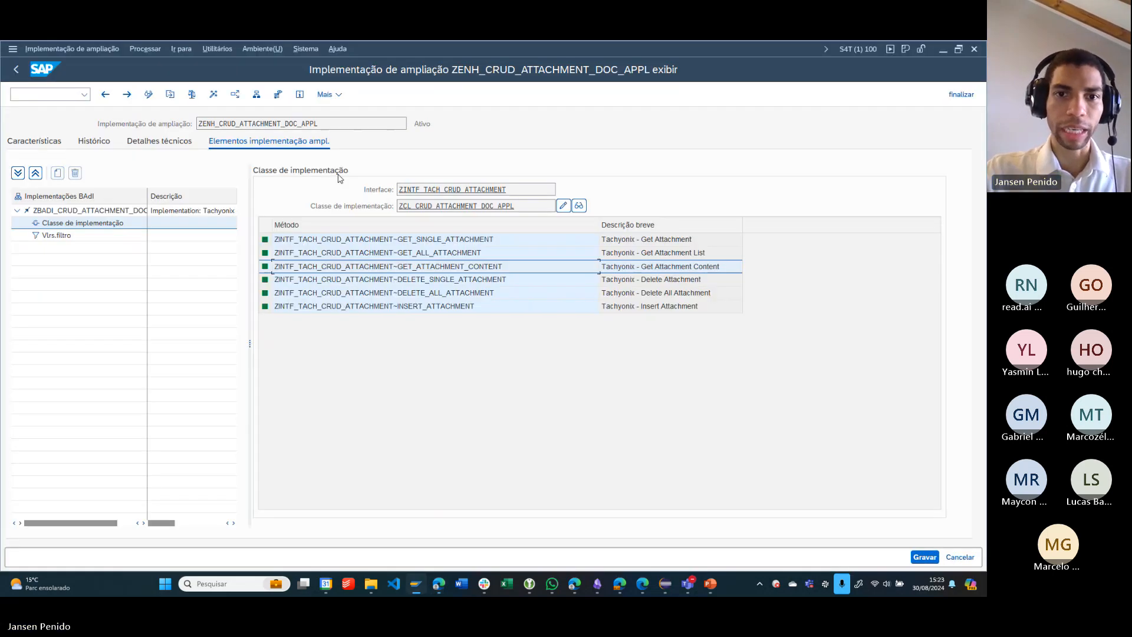
click(496, 282)
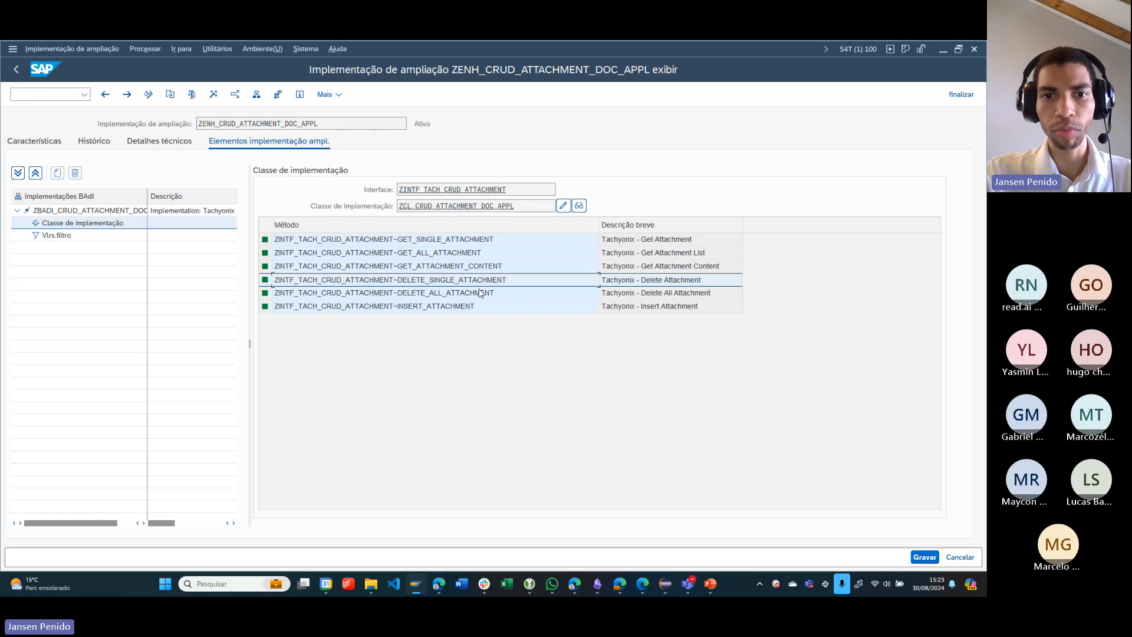
click(488, 295)
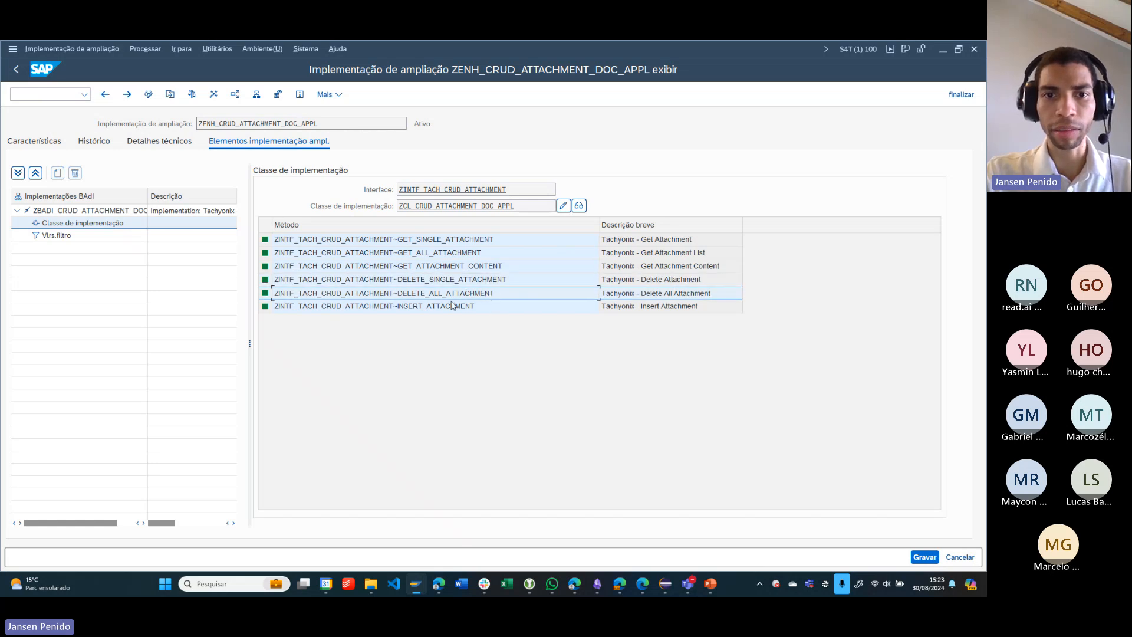
click(476, 308)
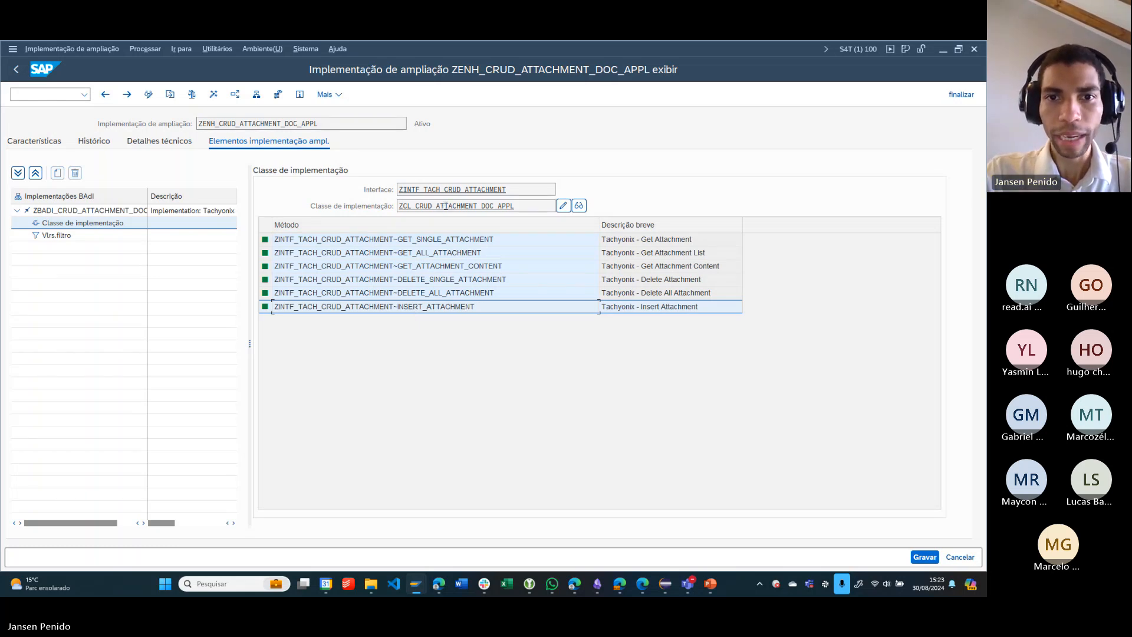
- Display the class ZCL_CRUD_ATTACHMENT_DOC_APPL, widen its Método column, and check the system information for the current transaction
click(579, 206)
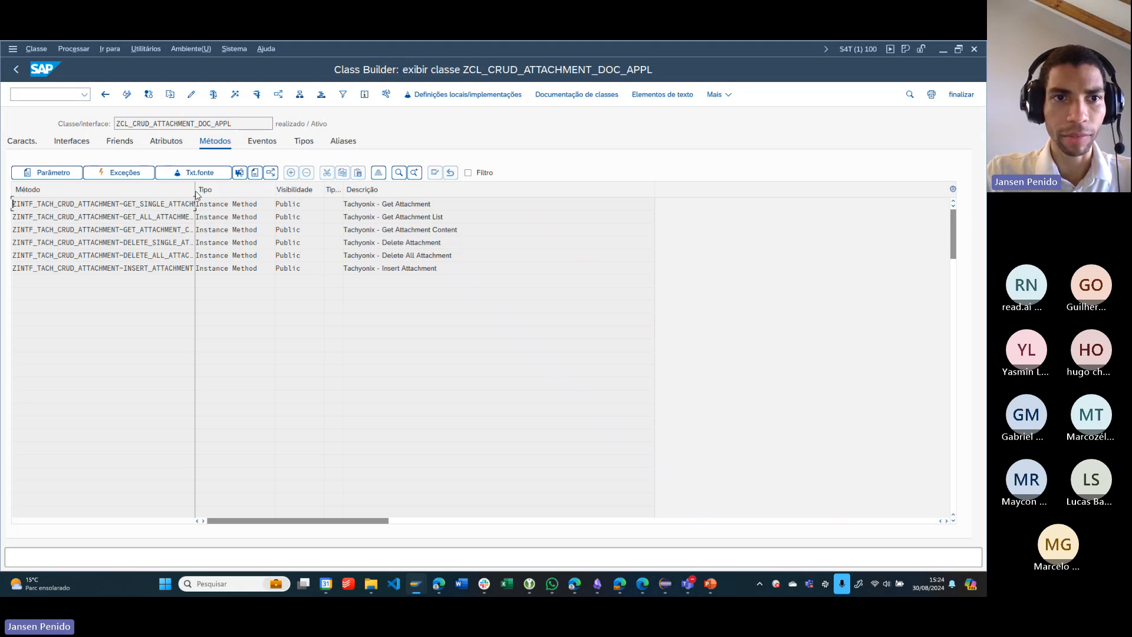
drag(196, 195, 262, 195)
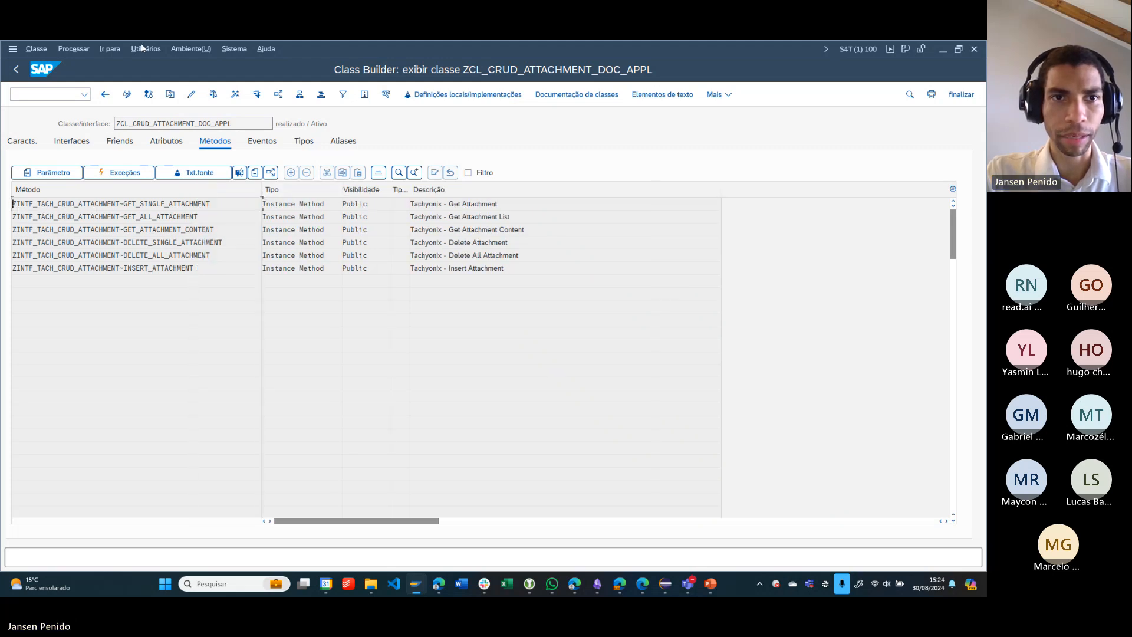
click(858, 49)
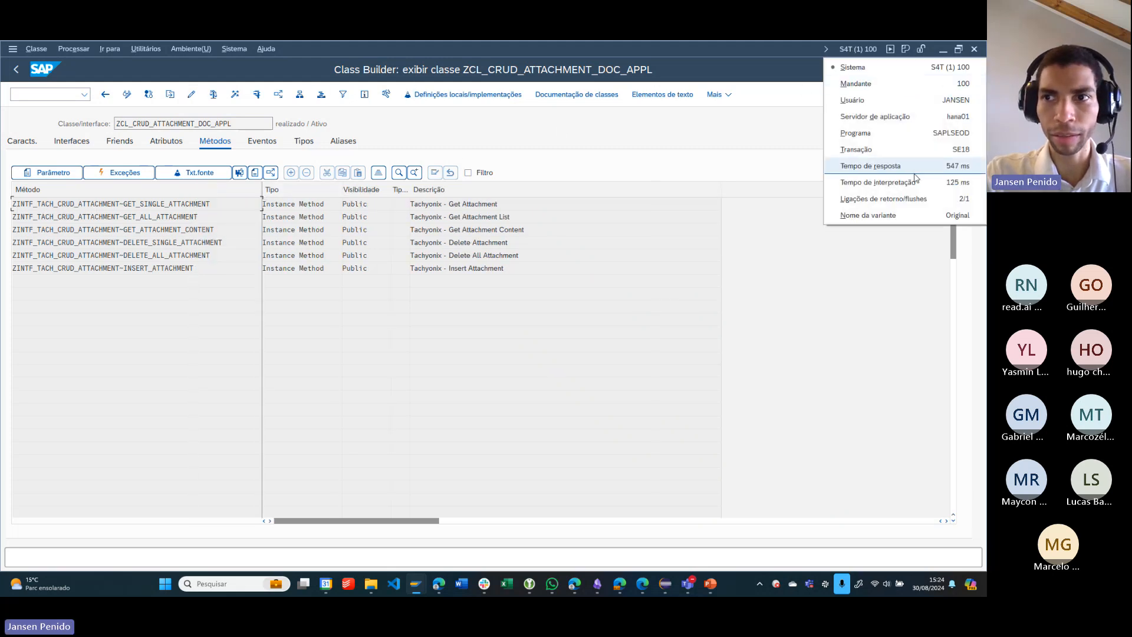
click(257, 281)
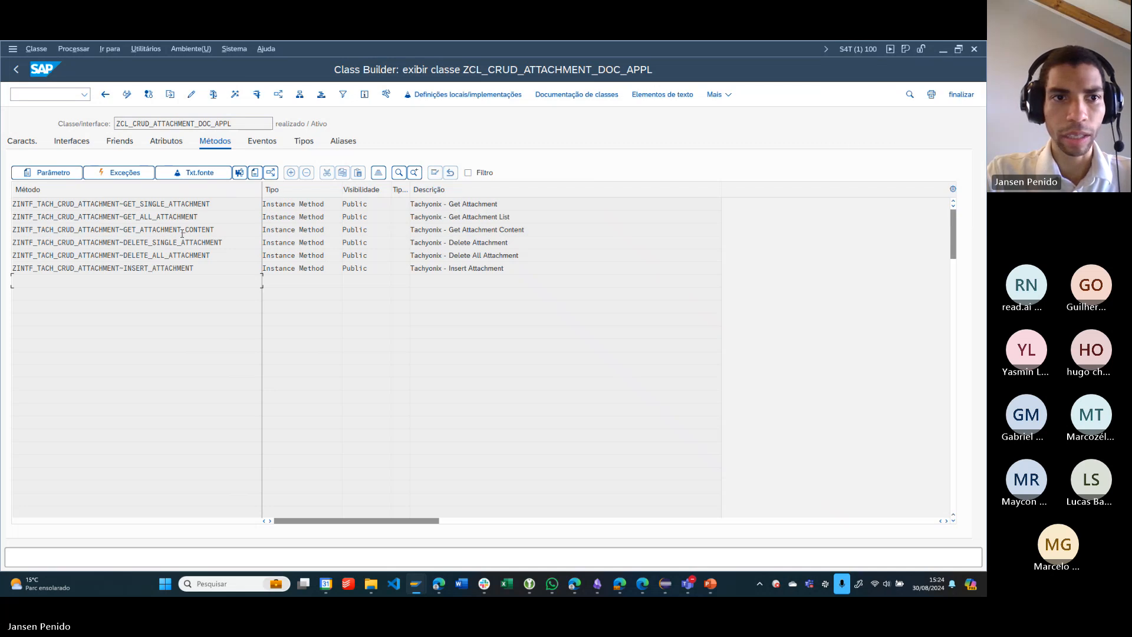
- Open the source code of GET_SINGLE_ATTACHMENT and examine its SELECT statements on yattach_doc_appl and yanexo_atrib
double_click(194, 204)
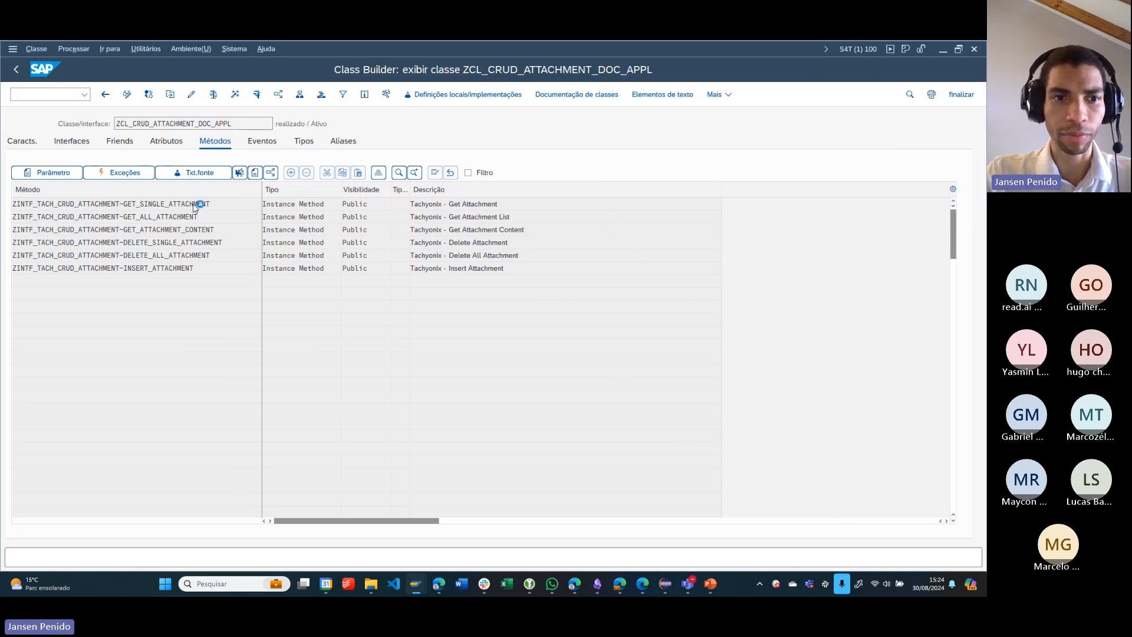
scroll(222, 314, down, 2)
scroll(207, 351, up, 2)
drag(72, 288, 212, 342)
click(214, 349)
scroll(151, 448, down, 1)
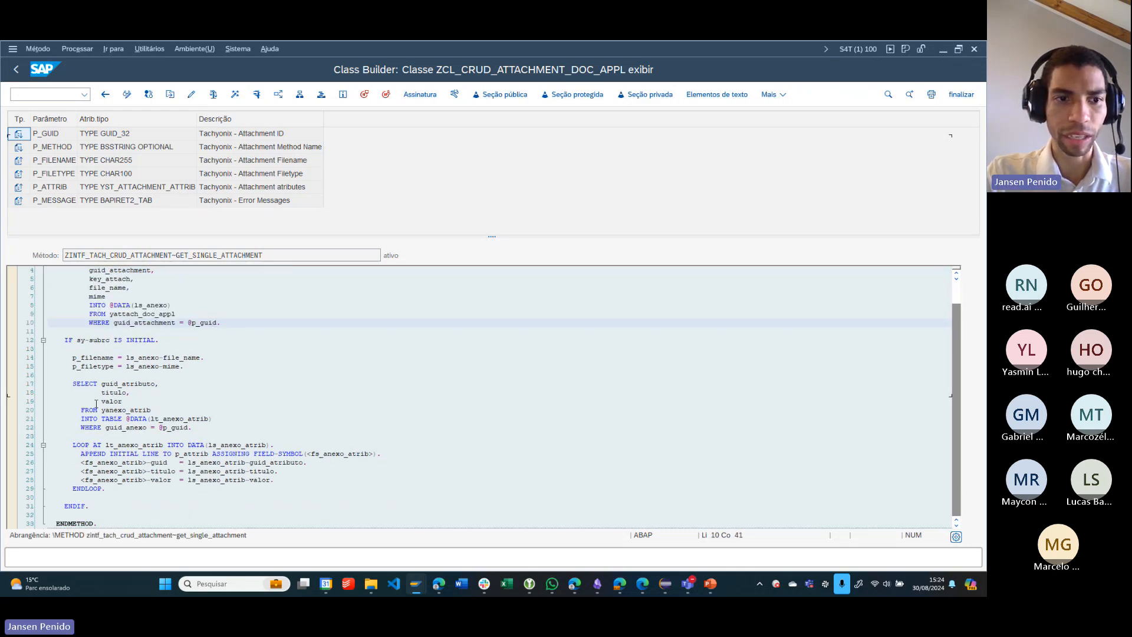
drag(65, 375, 235, 430)
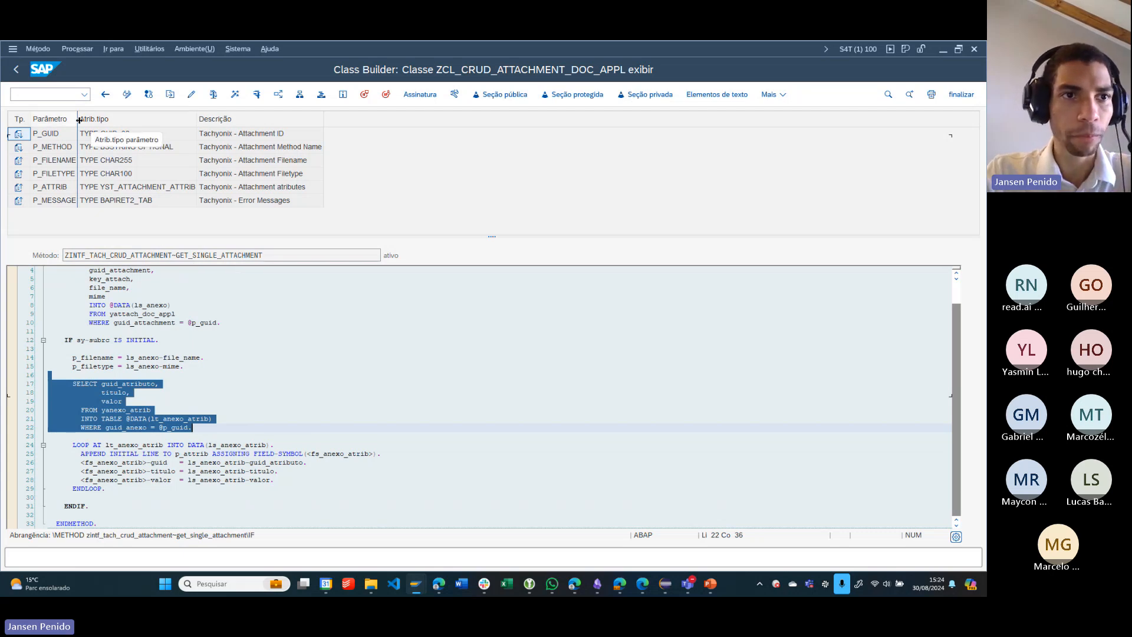
- Widen the Parâmetro column of the method signature and point out the P_FILENAME and P_GUID parameters
drag(77, 122, 112, 122)
click(56, 161)
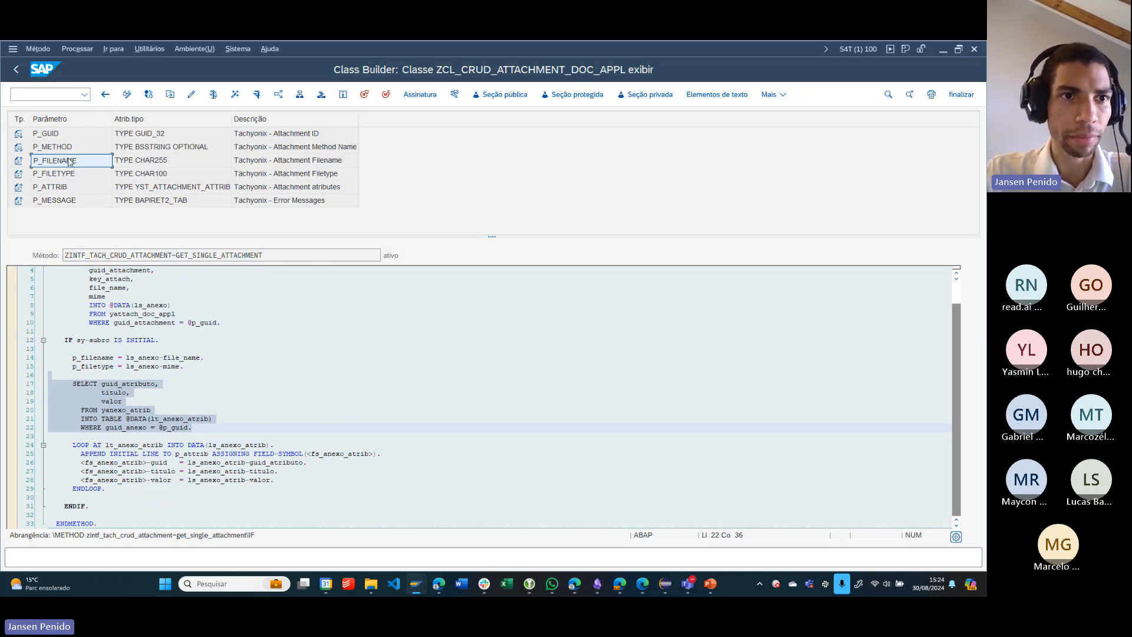
click(59, 135)
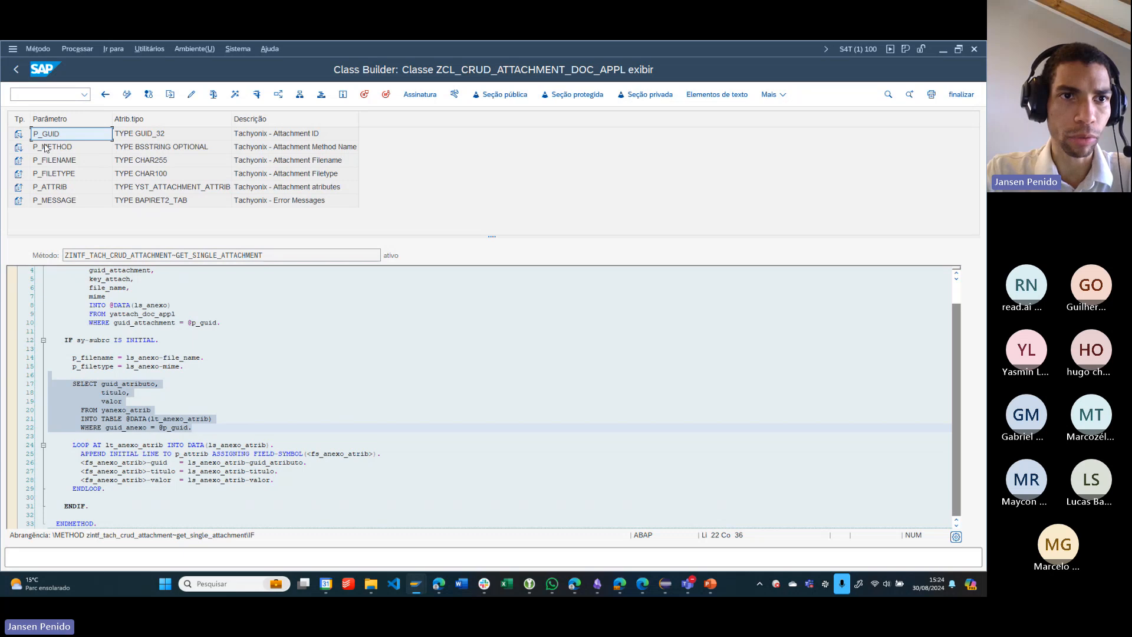
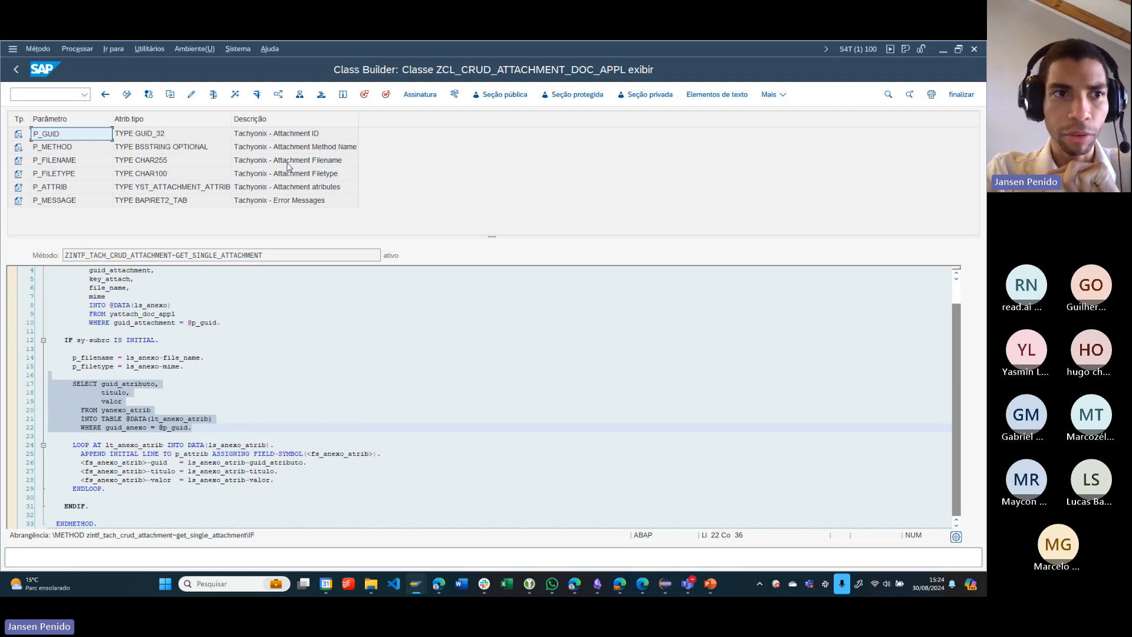
- Point out the P_METHOD, P_FILENAME and P_FILETYPE parameters and highlight the method name GET_SINGLE_ATTACHMENT
click(82, 151)
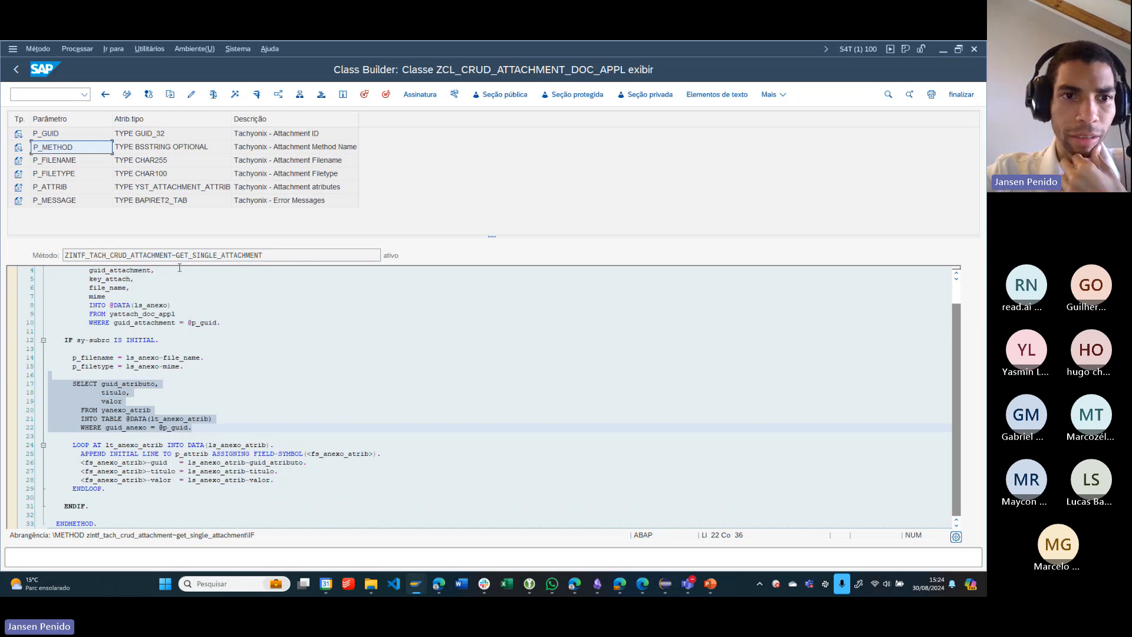
drag(281, 257, 183, 258)
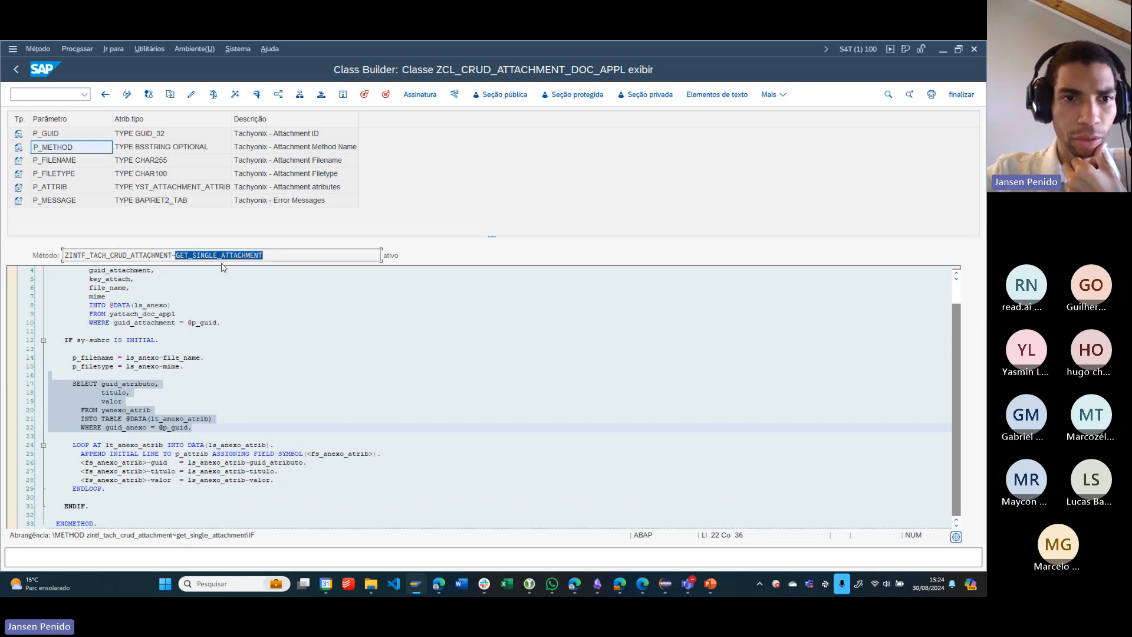
click(79, 160)
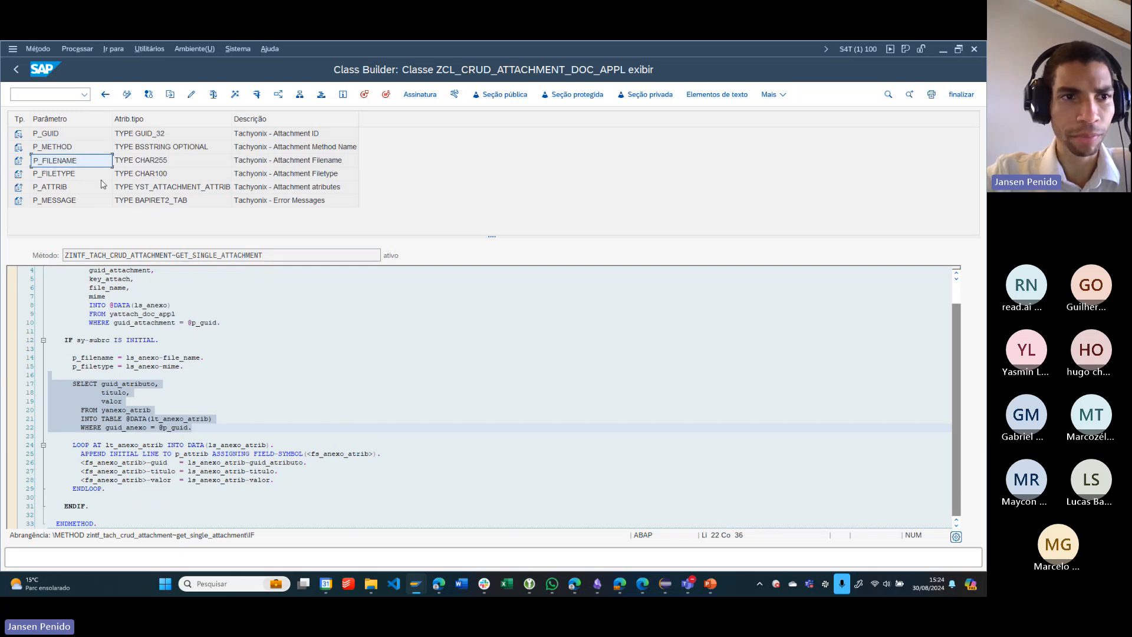
click(86, 172)
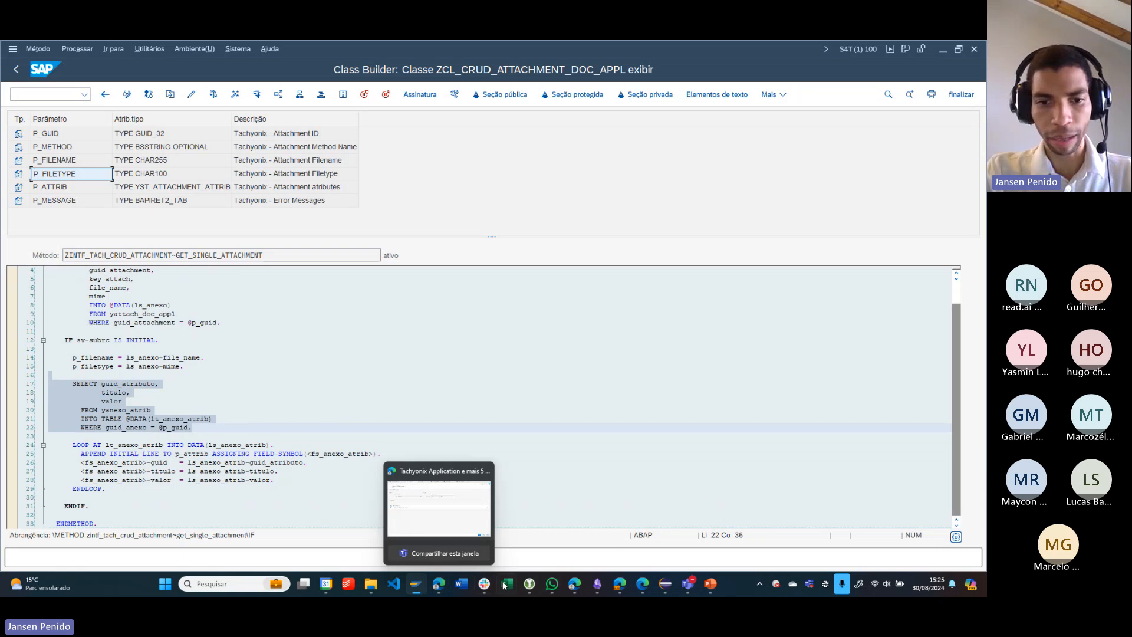
- Switch to the browser, search the web for "mimetype" in a new tab and open the MDN Web Docs article on MIME types
click(439, 584)
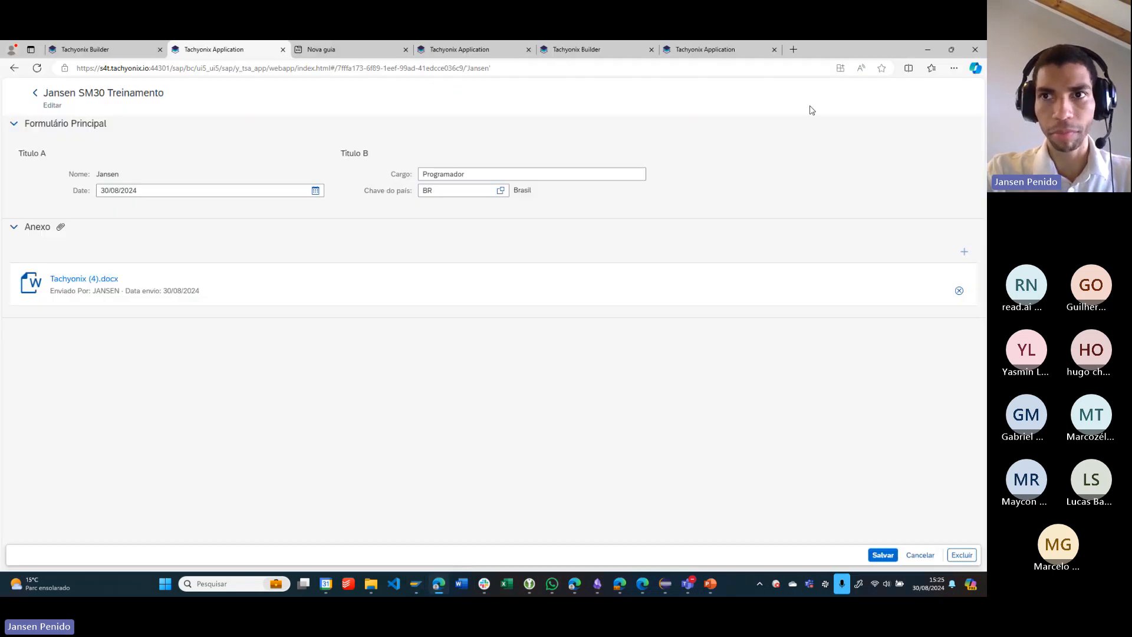
click(794, 50)
click(802, 68)
text(mi)
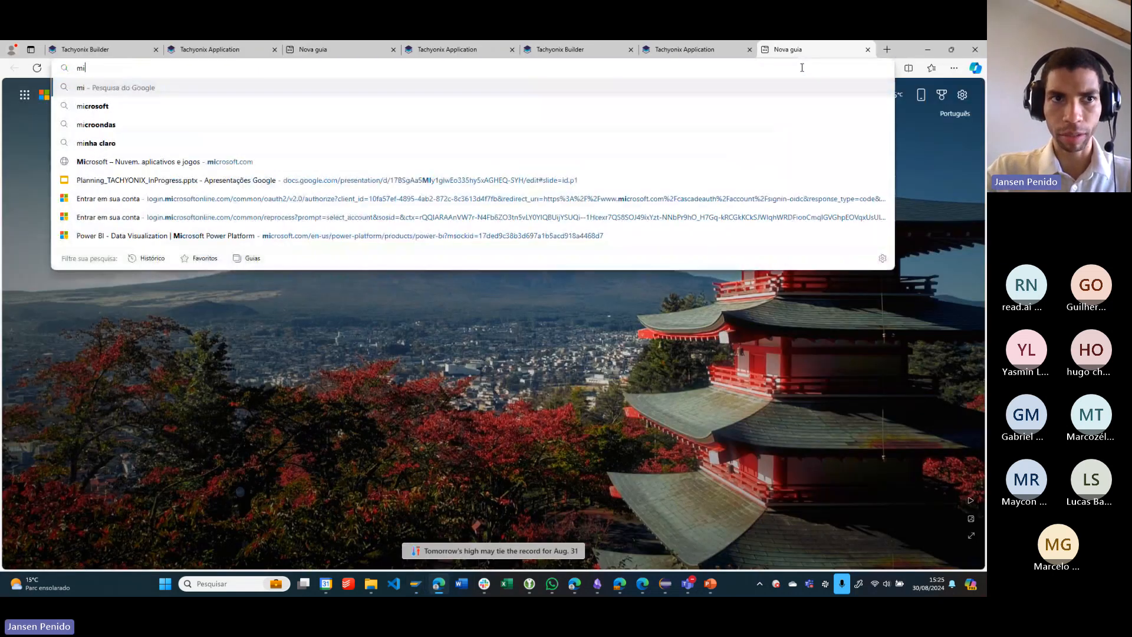
text(metype)
key(Return)
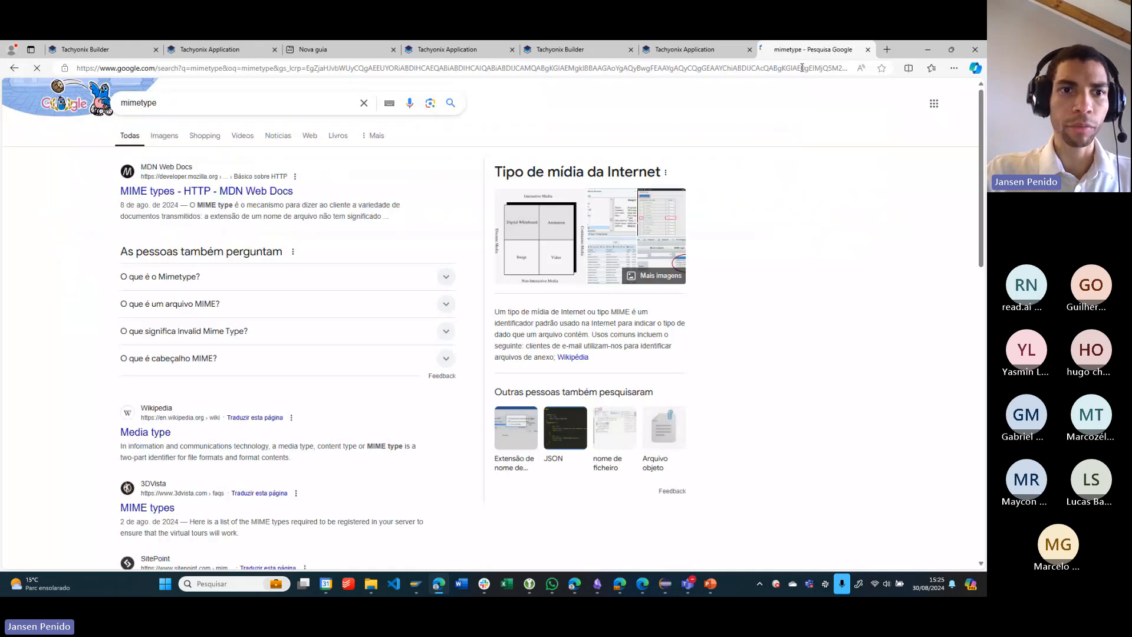
click(213, 191)
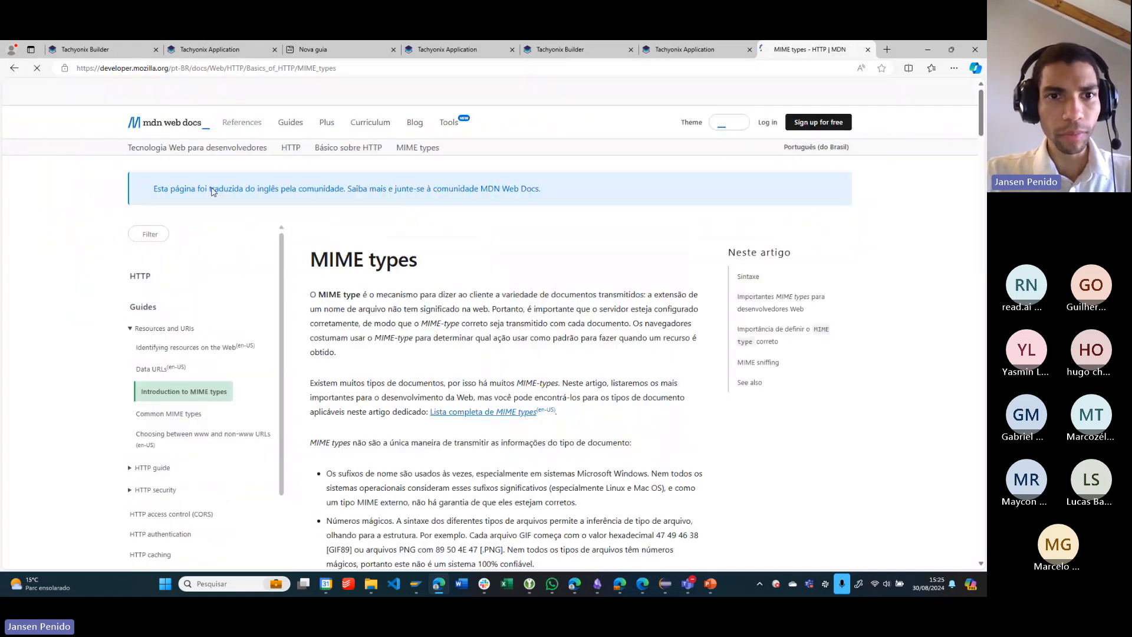
- Highlight the text/plain and image/jpeg examples in the article's Tipos discretos list
scroll(455, 277, down, 10)
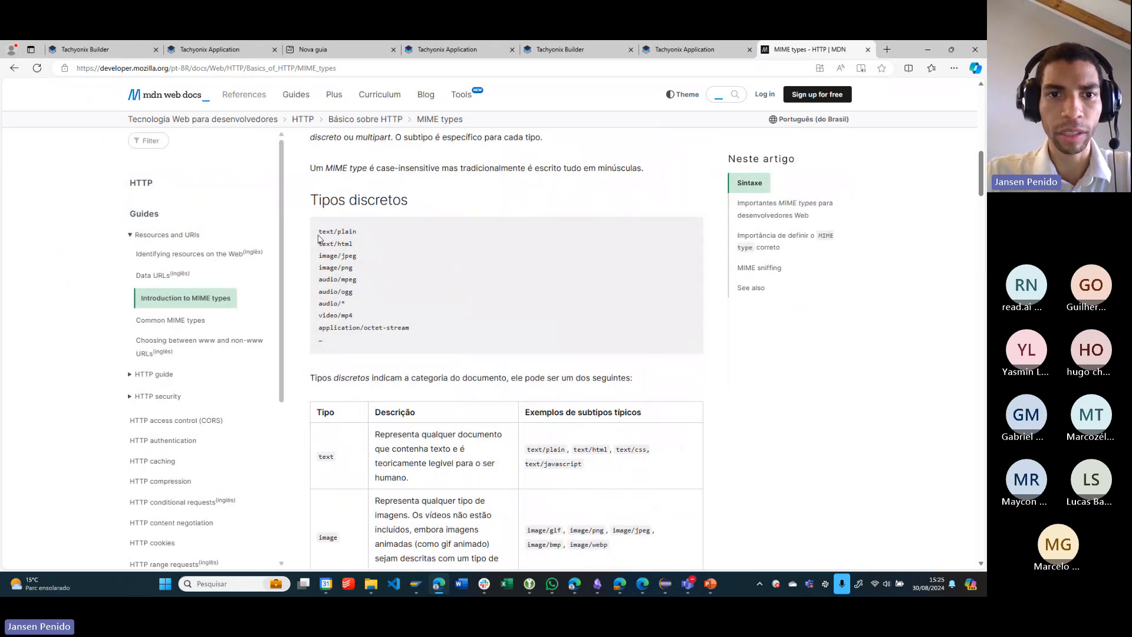
drag(319, 239, 368, 238)
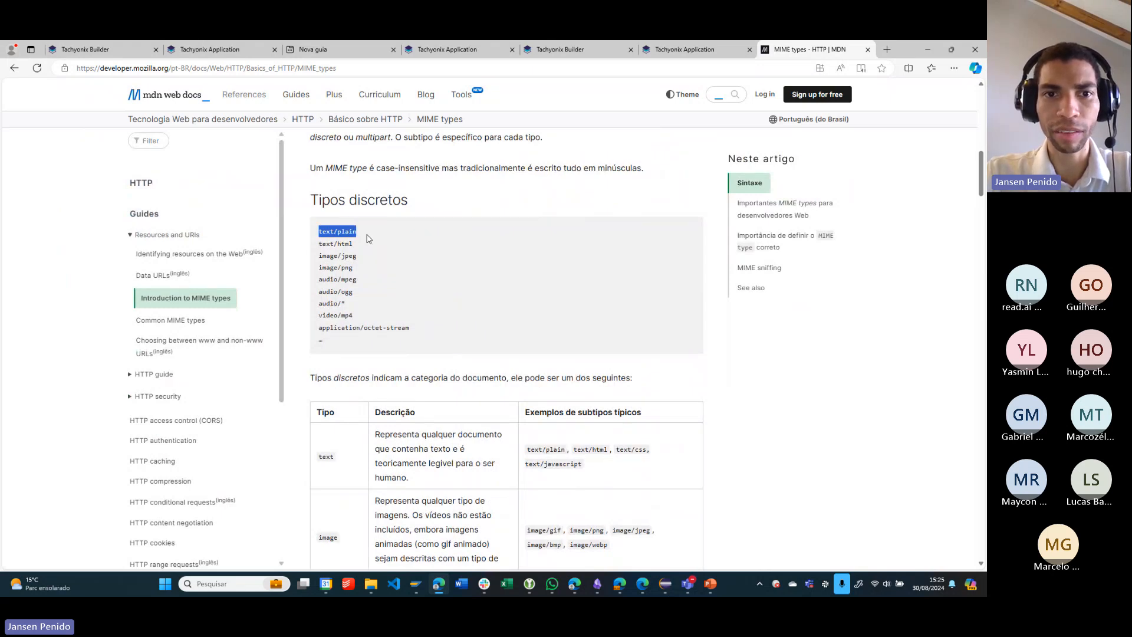
click(329, 234)
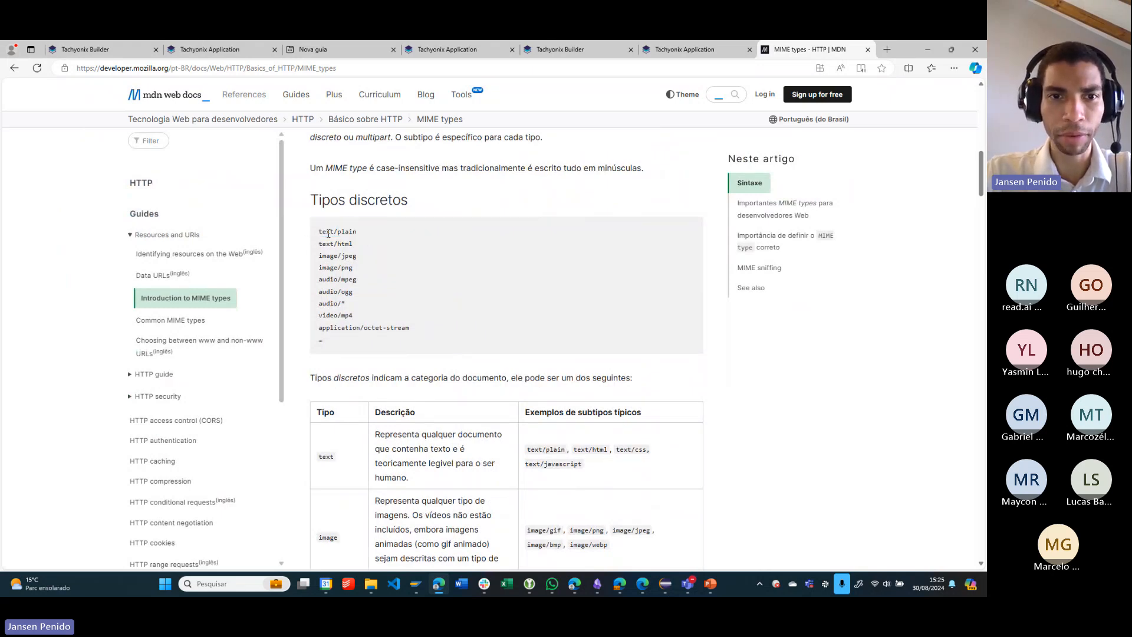
drag(318, 235, 361, 261)
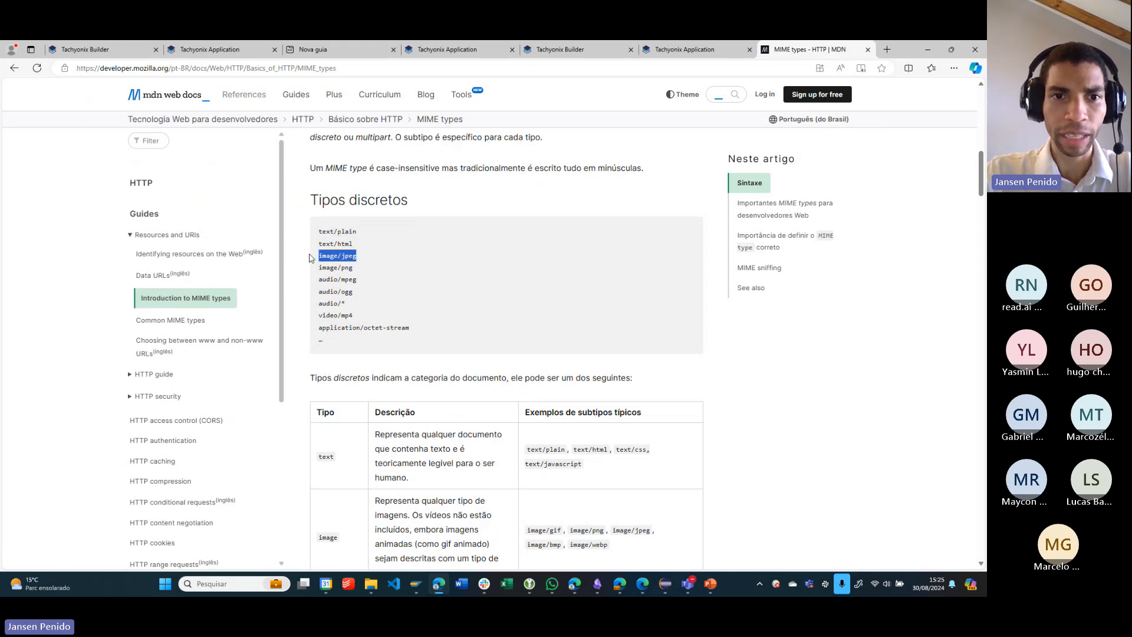
click(338, 254)
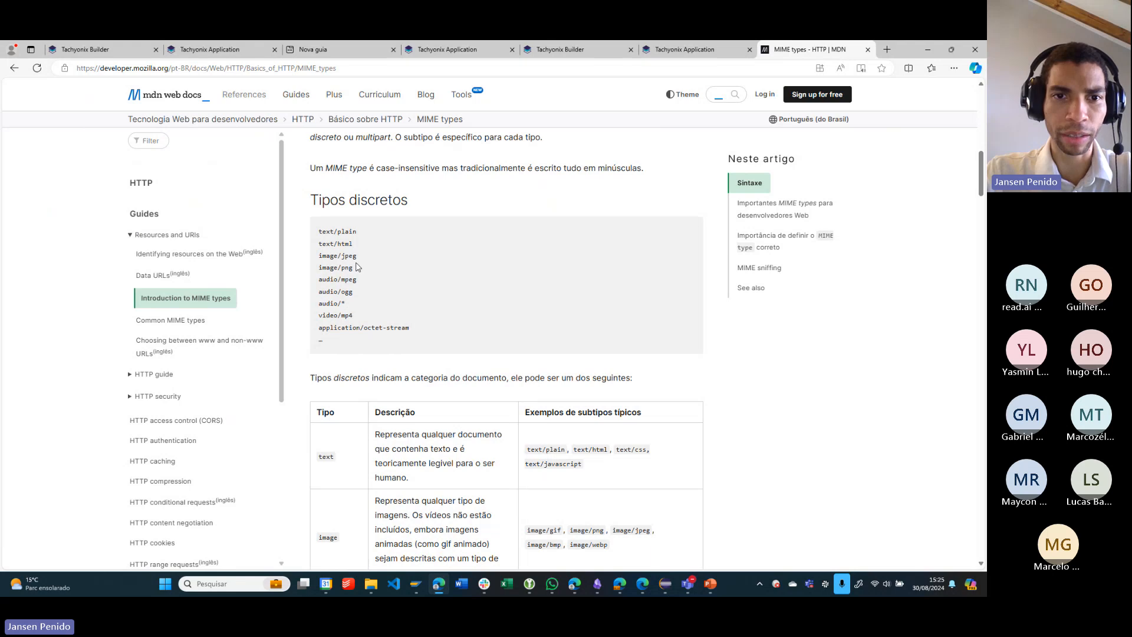
- Skim the rest of the MIME types article, from the discrete types table through the multipart examples to MIME sniffing
scroll(323, 298, down, 1)
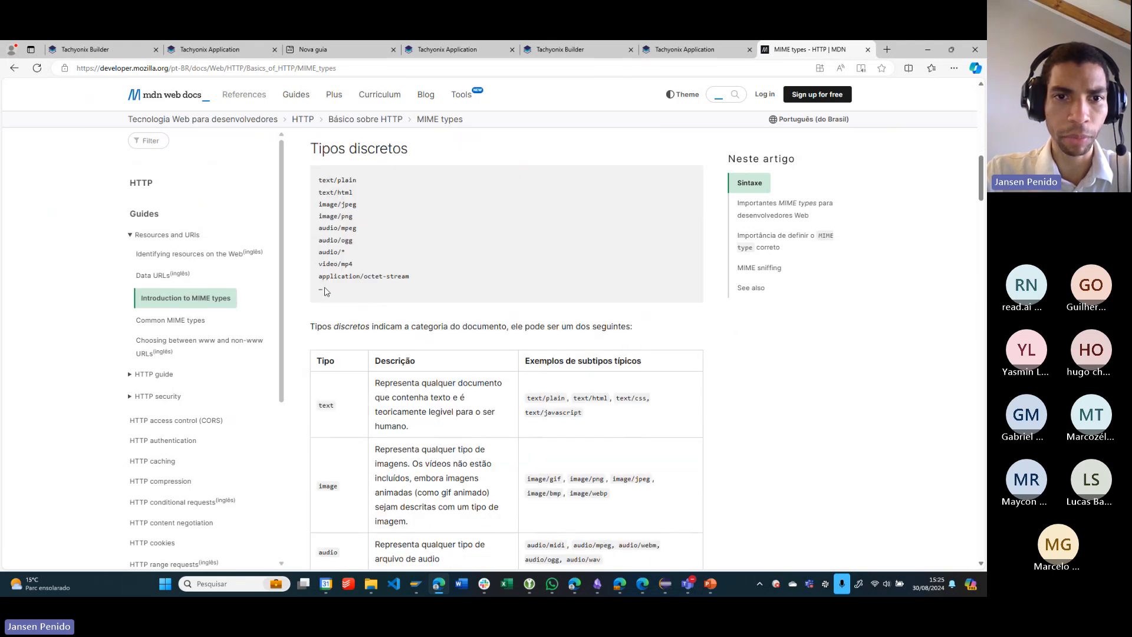
scroll(354, 262, down, 8)
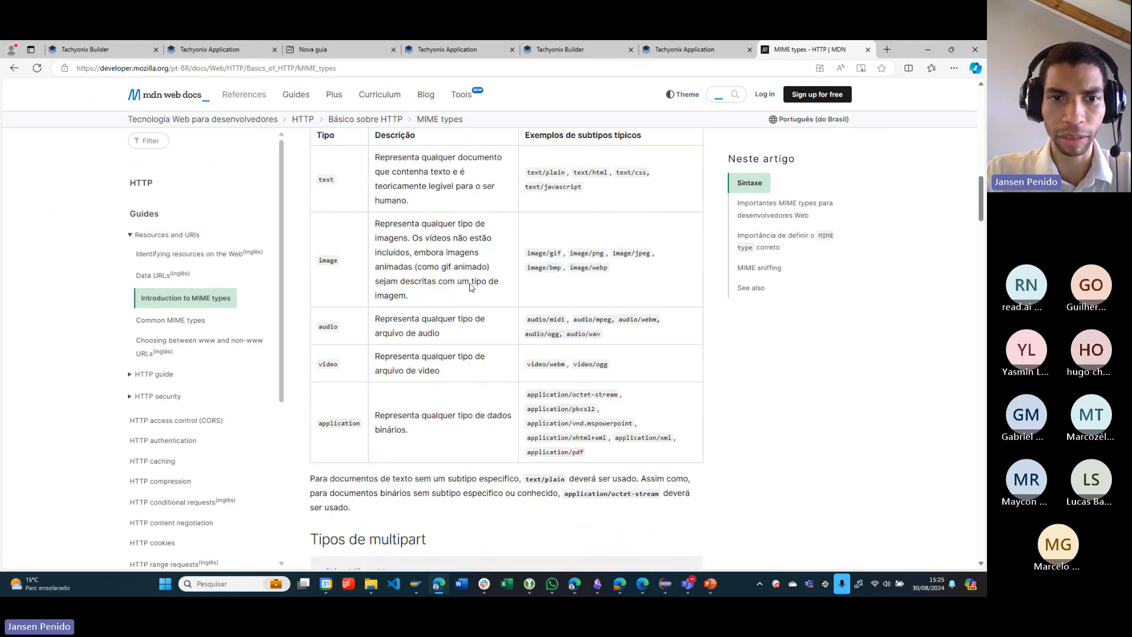
scroll(381, 258, down, 10)
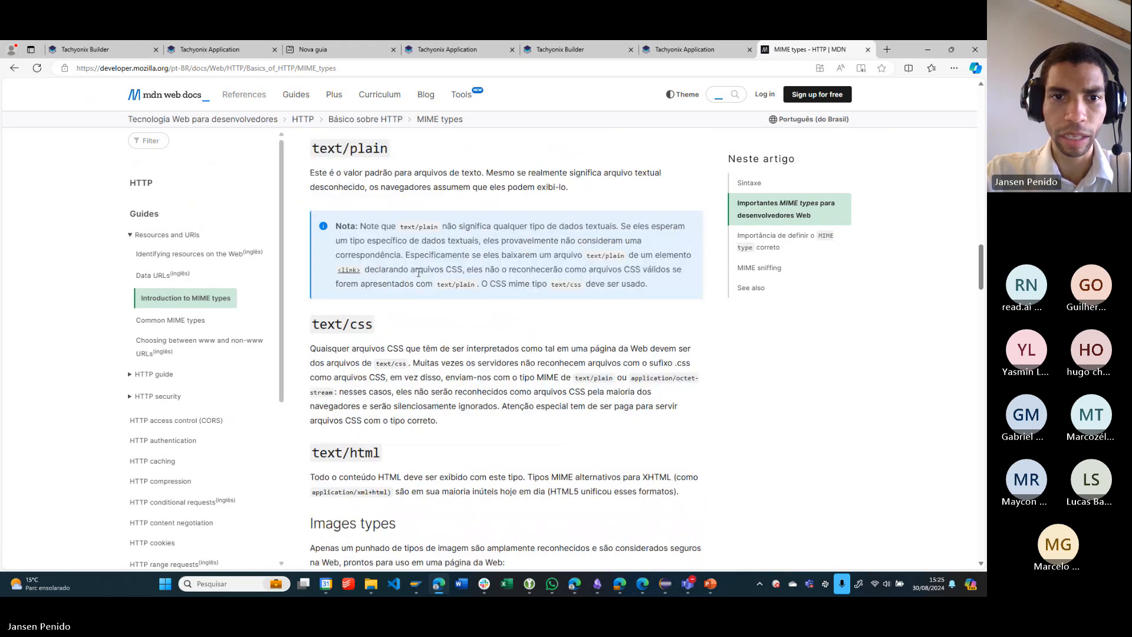
scroll(426, 302, down, 15)
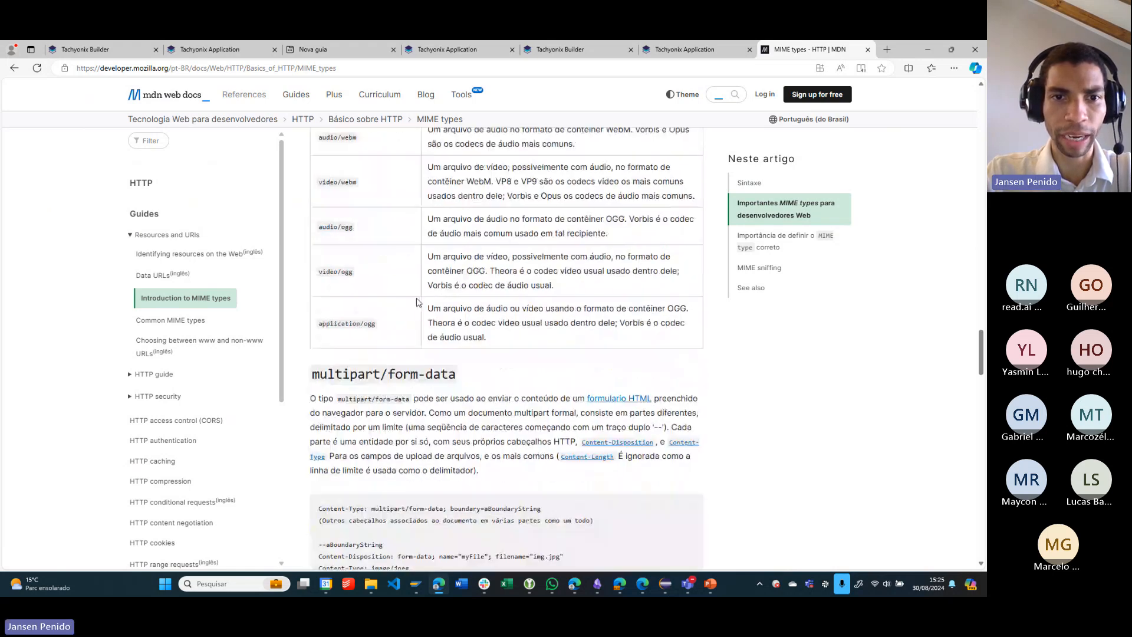
scroll(421, 310, down, 10)
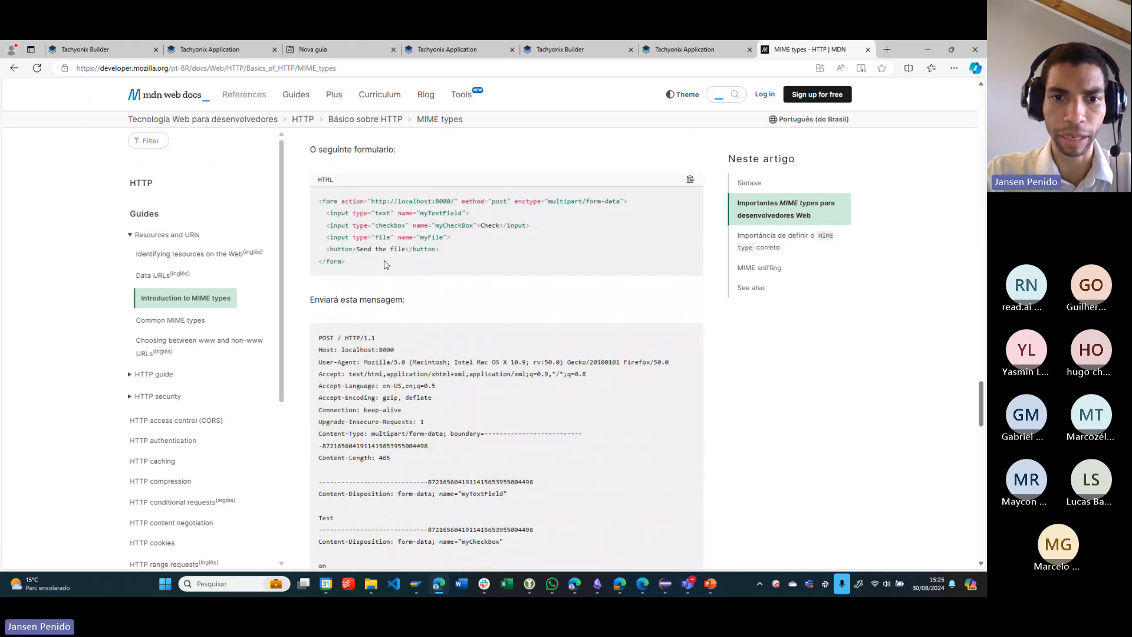
scroll(422, 309, down, 8)
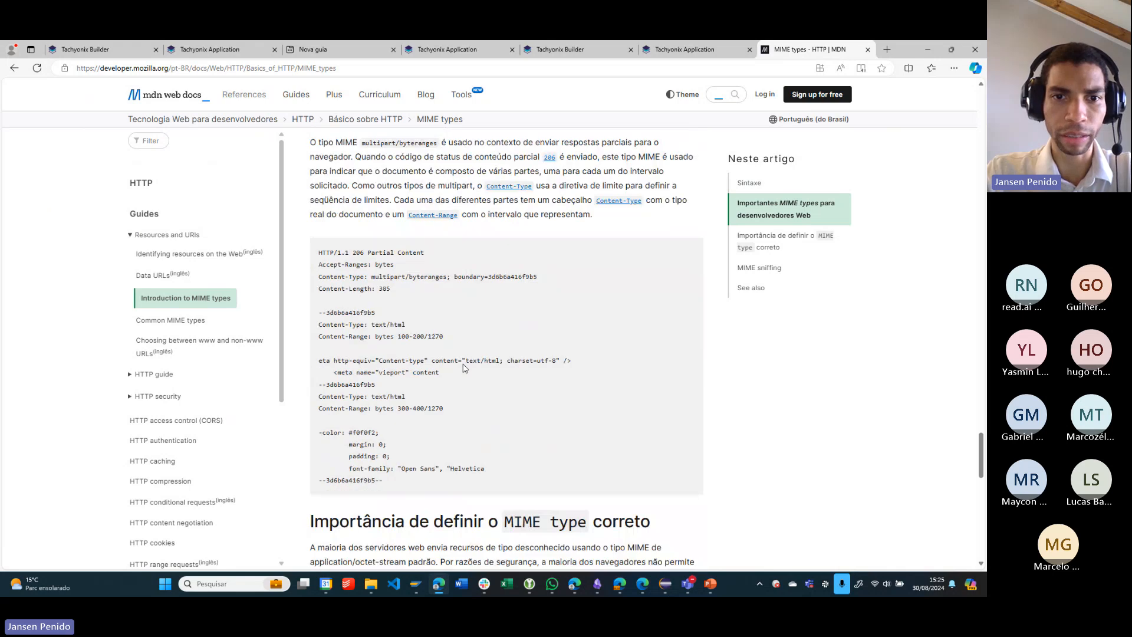
scroll(473, 371, down, 7)
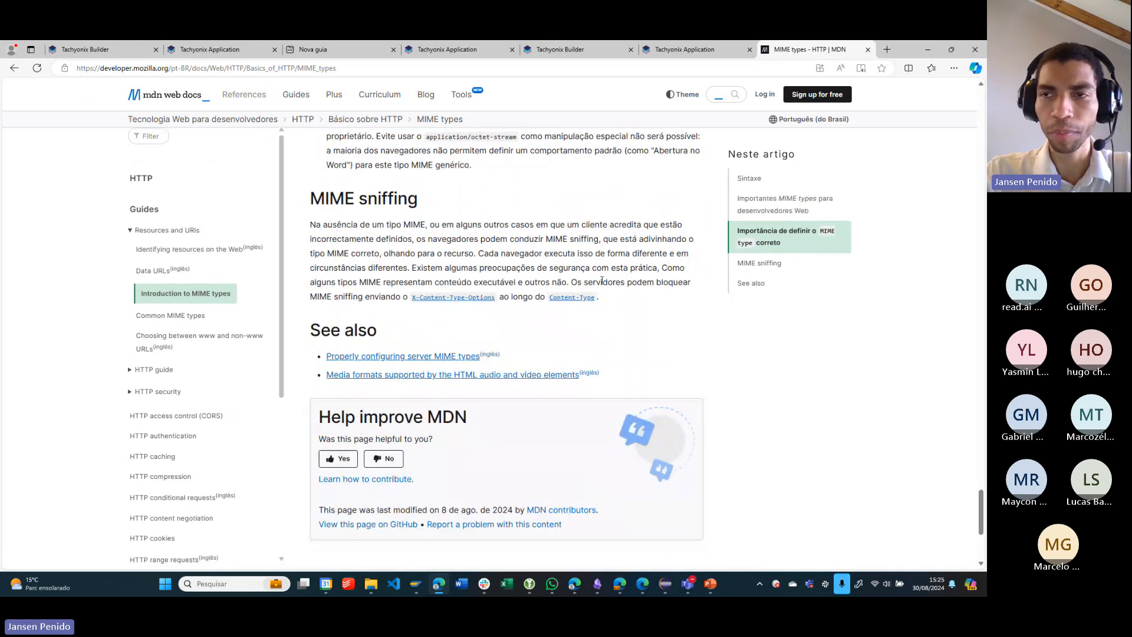
- Return to the SAP Class Builder, point out the P_FILETYPE type, P_ATTRIB and P_MESSAGE, and view the end of the GET_SINGLE_ATTACHMENT code
click(929, 50)
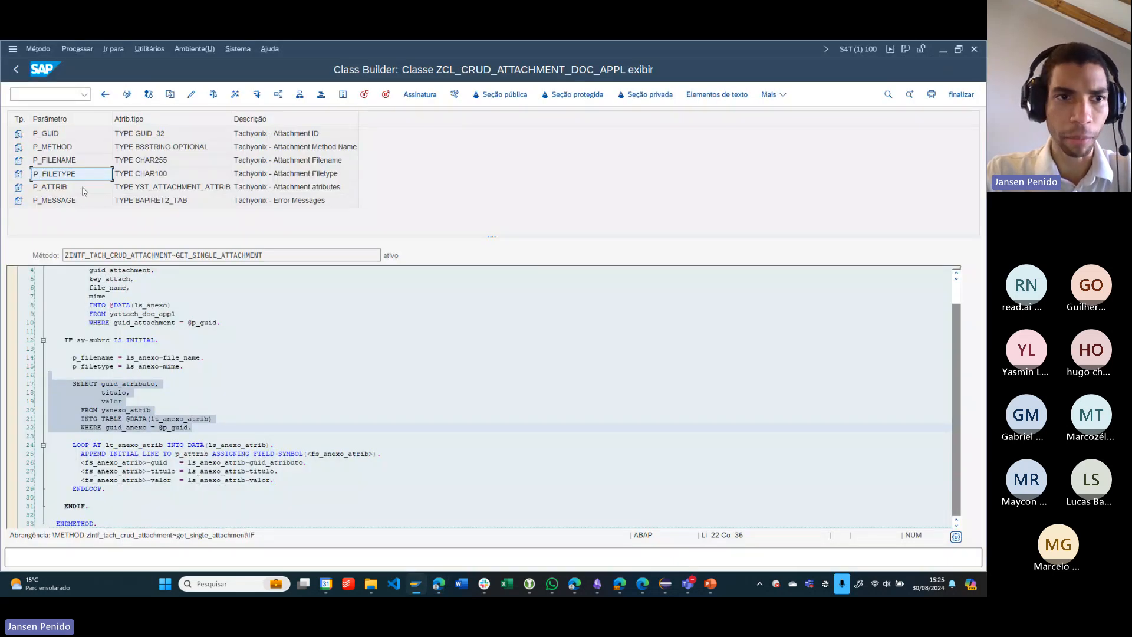
click(188, 172)
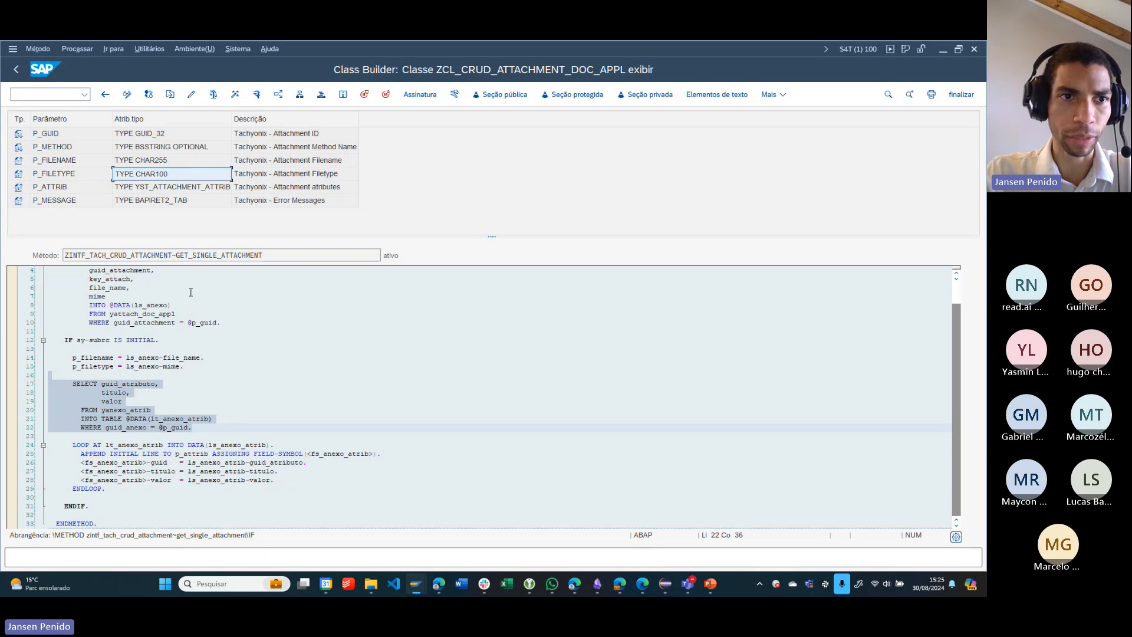
click(161, 188)
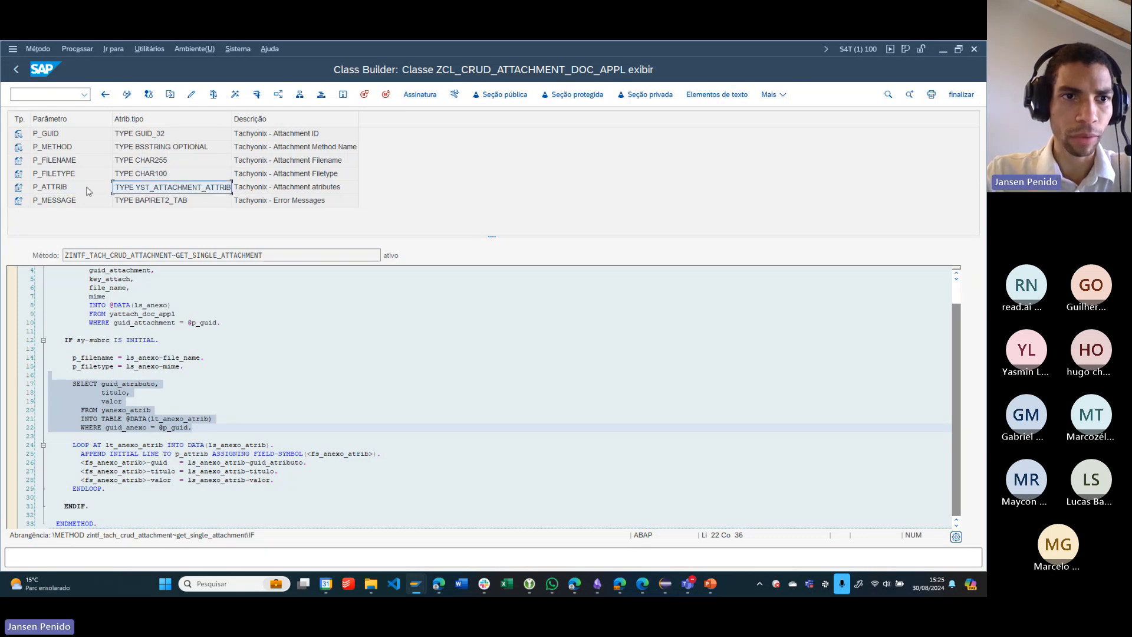
click(66, 187)
click(156, 203)
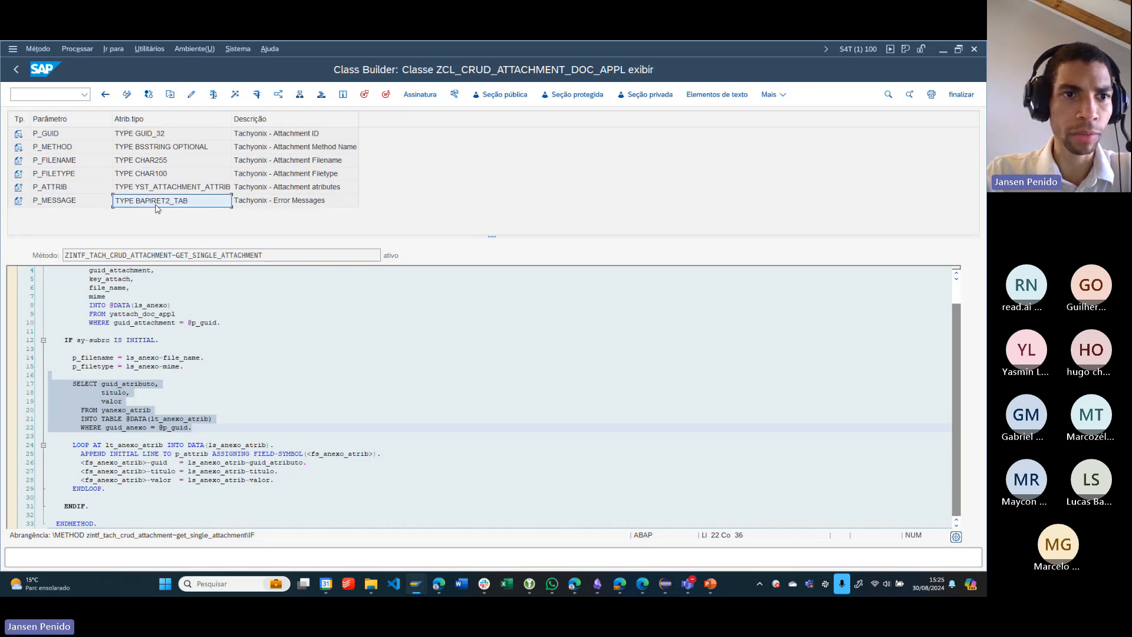
click(92, 204)
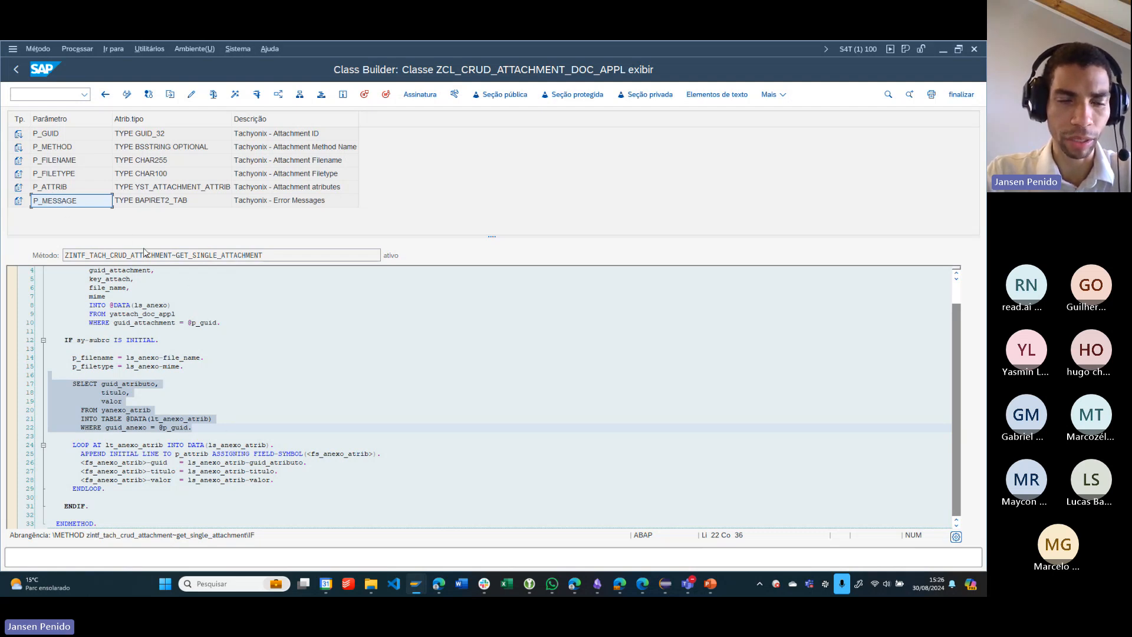
scroll(282, 479, down, 1)
click(316, 456)
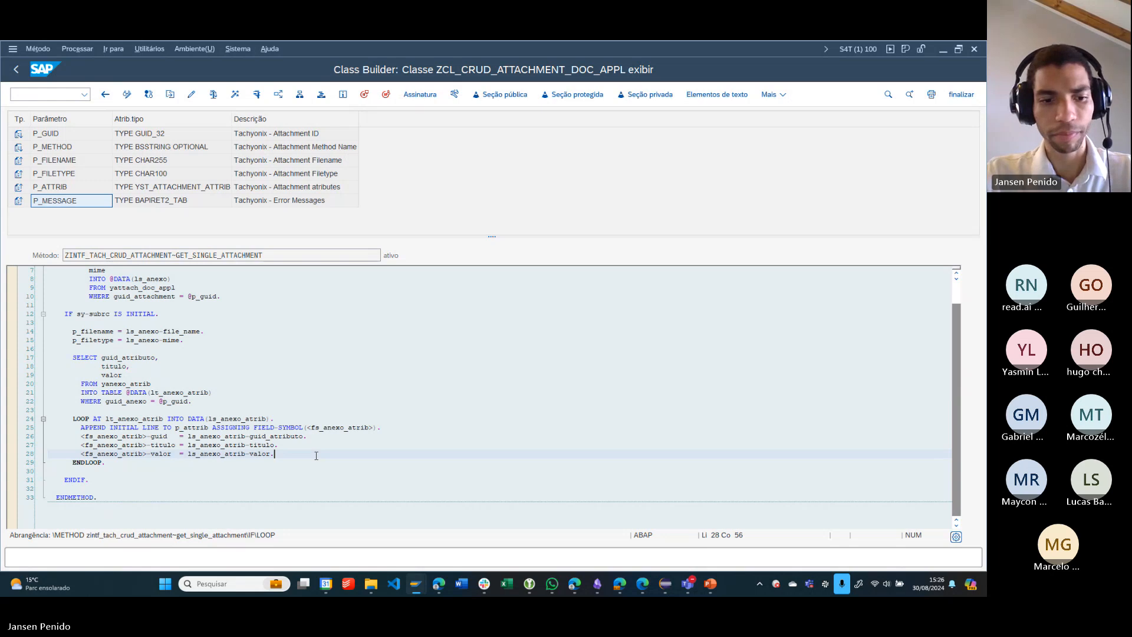
- Go back to the class's method list, open the source code of GET_ALL_ATTACHMENT and highlight its method name
key(F3)
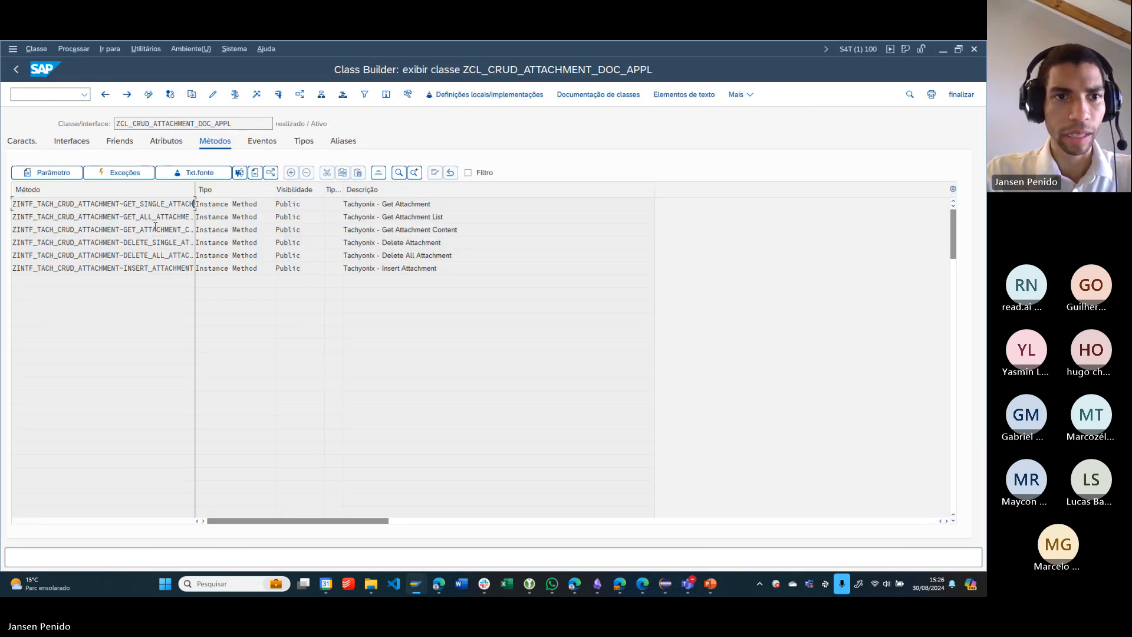
double_click(175, 219)
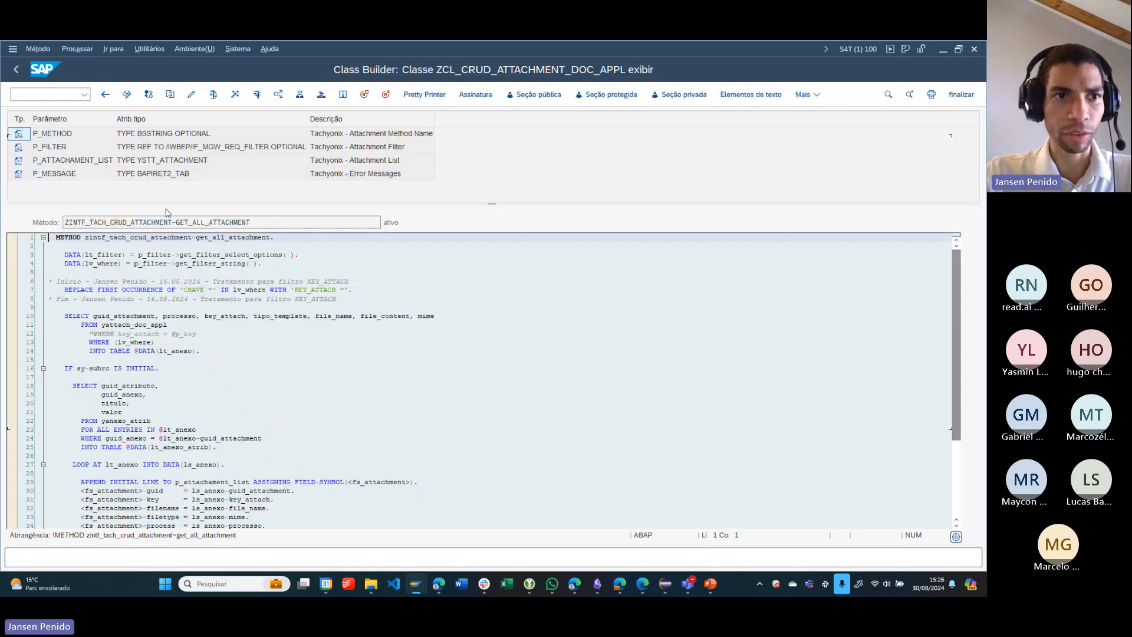
click(65, 151)
click(73, 164)
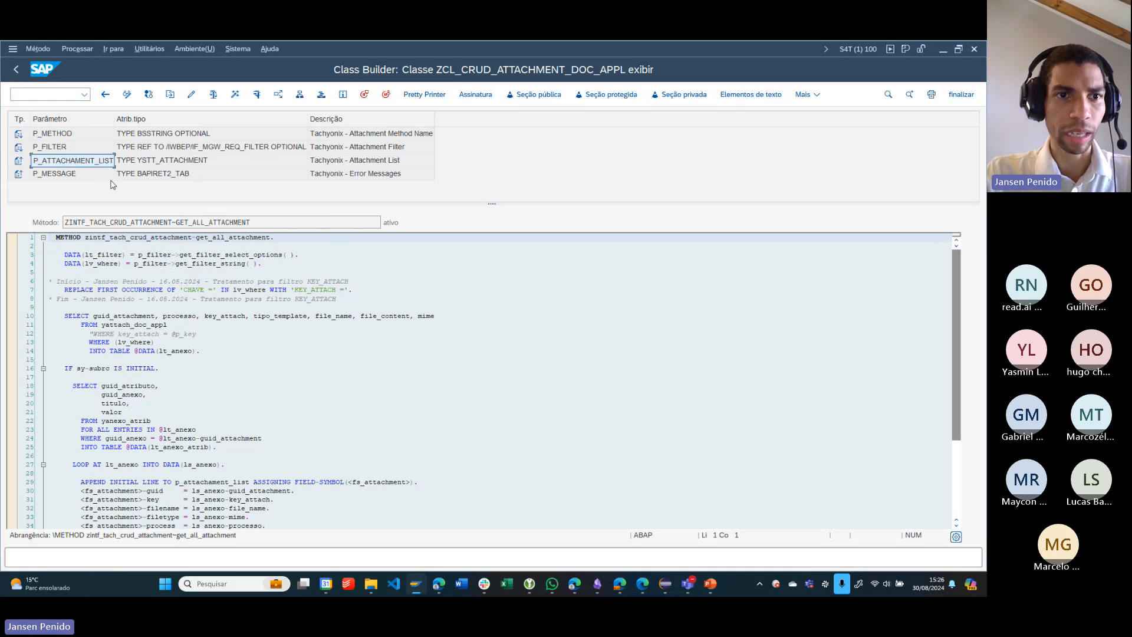
drag(262, 222, 180, 222)
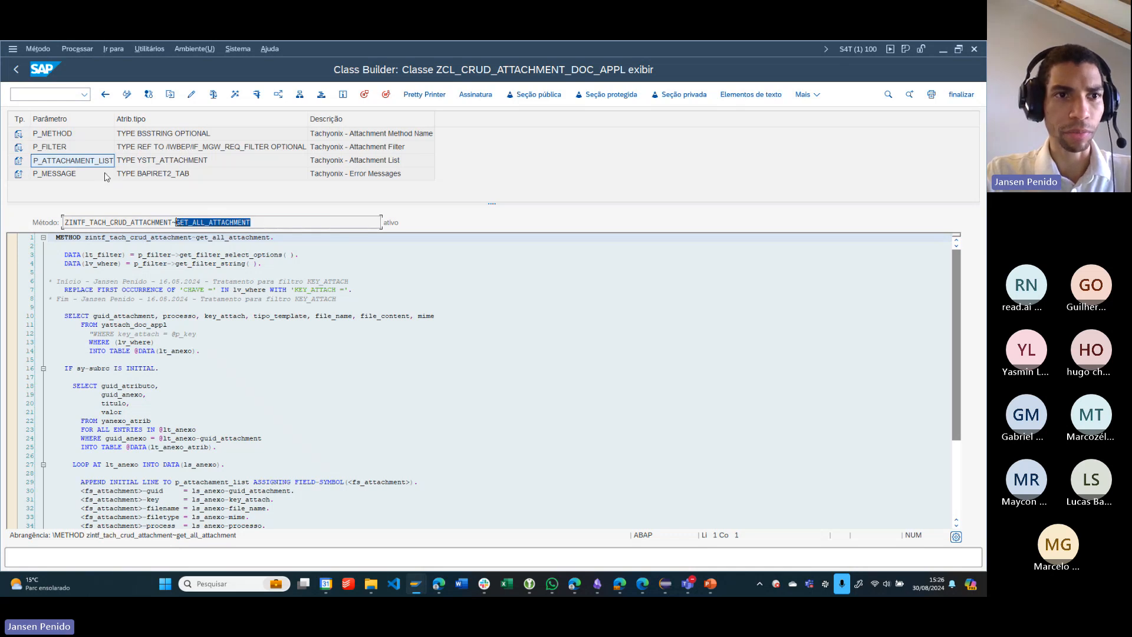
- Point out the P_FILTER, P_ATTACHAMENT_LIST and P_MESSAGE parameters in the GET_ALL_ATTACHMENT signature
click(90, 151)
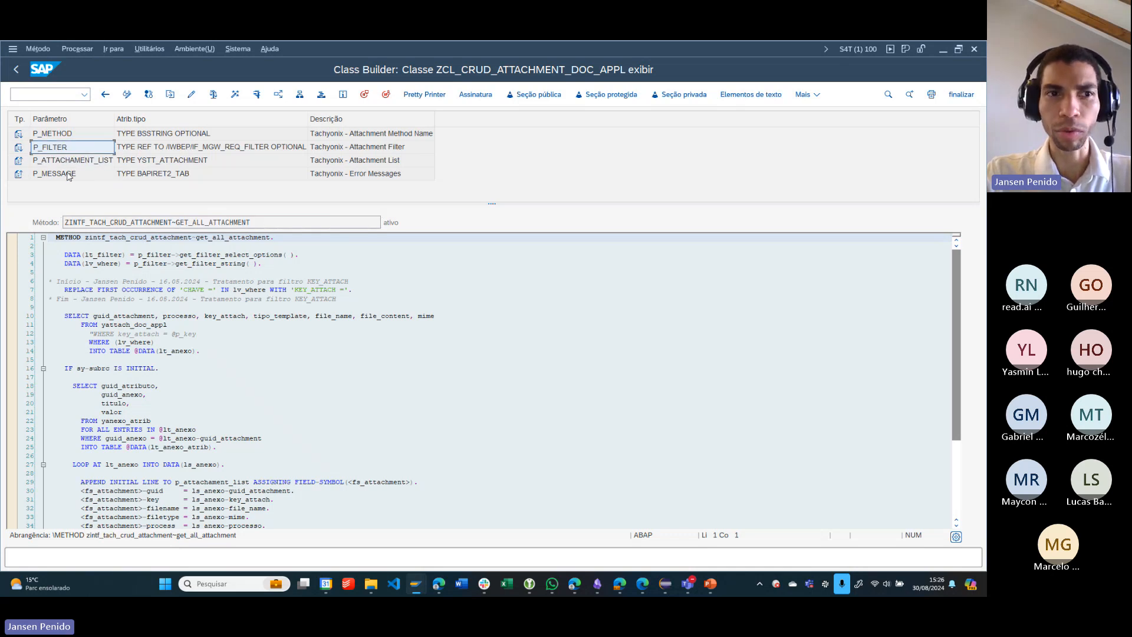
click(93, 164)
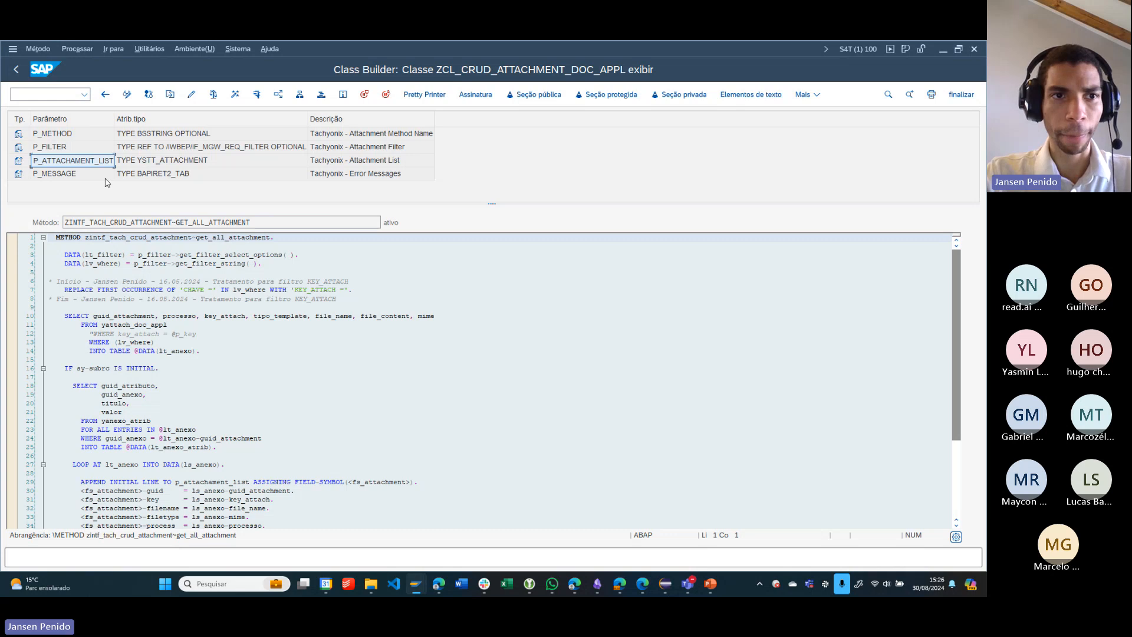
click(102, 178)
click(81, 150)
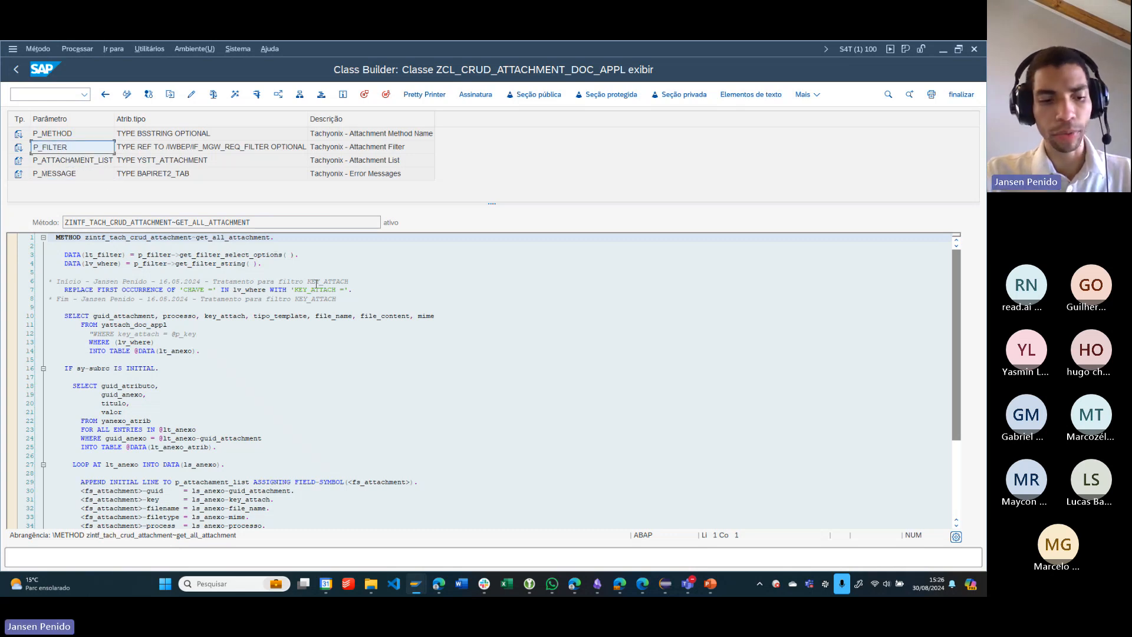
- Switch to the browser and display the Tachyonix Application page with Configuração dos Modelos de ET
key(super+Tab)
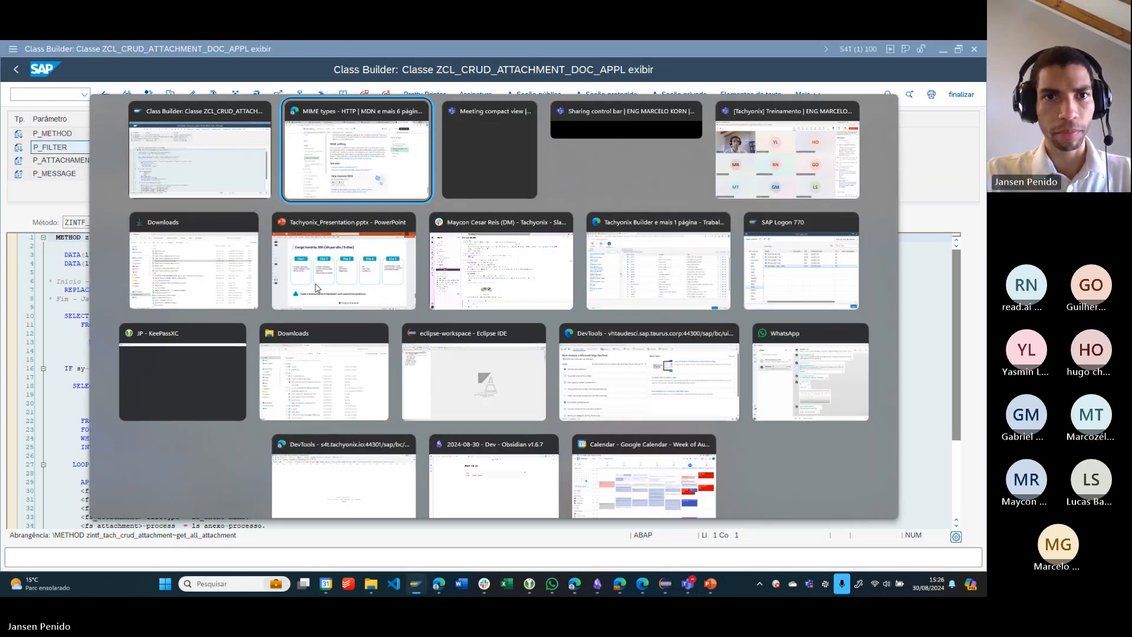
click(346, 242)
click(685, 49)
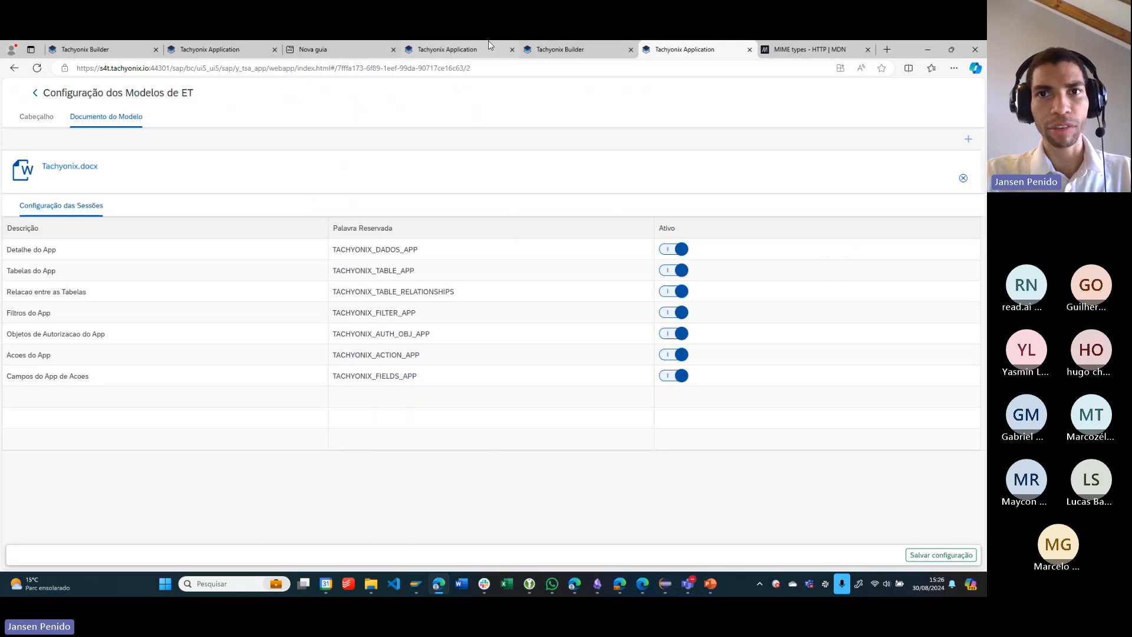
- Display the open SM30 Treinamento record with Cargo Programador in the Tachyonix Application and highlight its Nome value
click(558, 47)
click(462, 47)
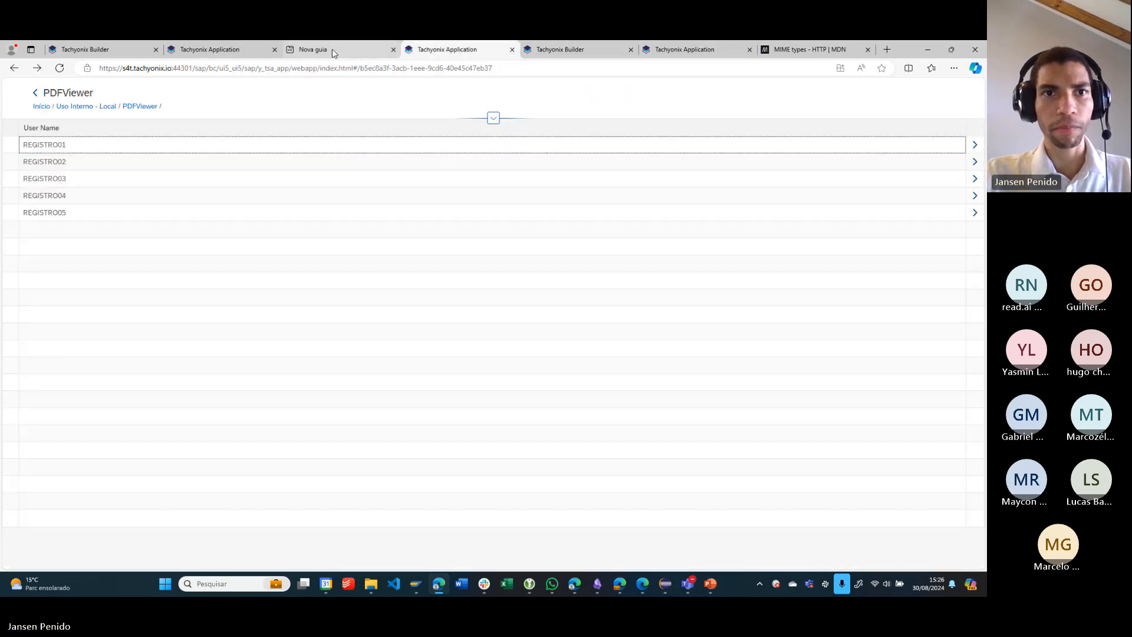
click(233, 46)
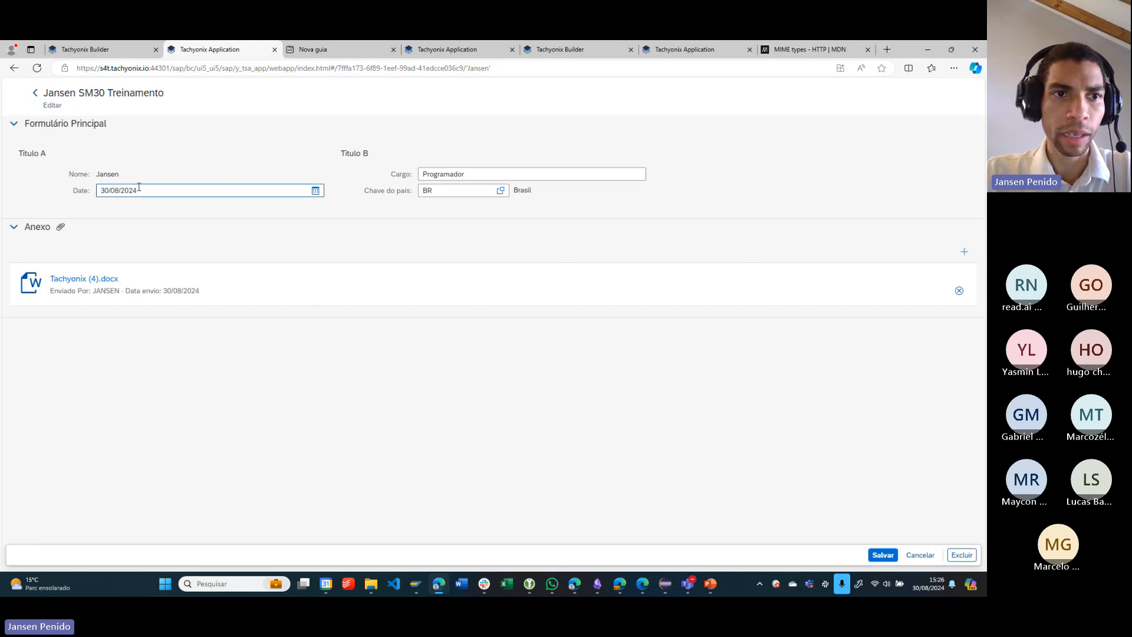
drag(103, 176, 119, 175)
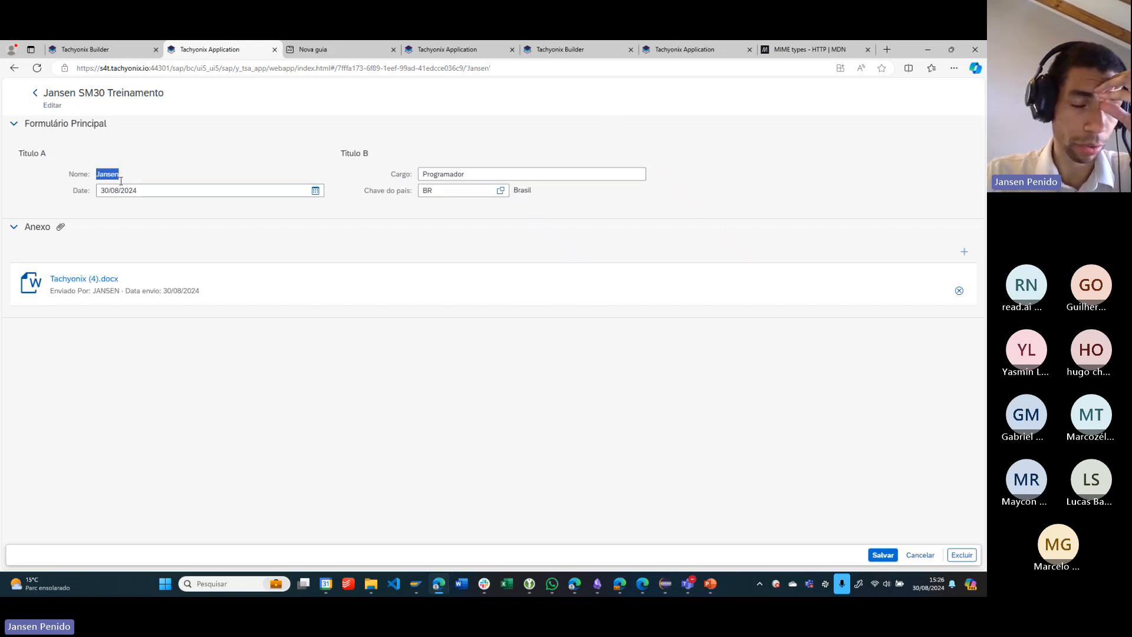
- From the SM30 Treinamento list, open the record with Cargo Escritor, view its Tachyonix_Presentation.pptx attachment in PowerPoint and close the presentation
click(34, 92)
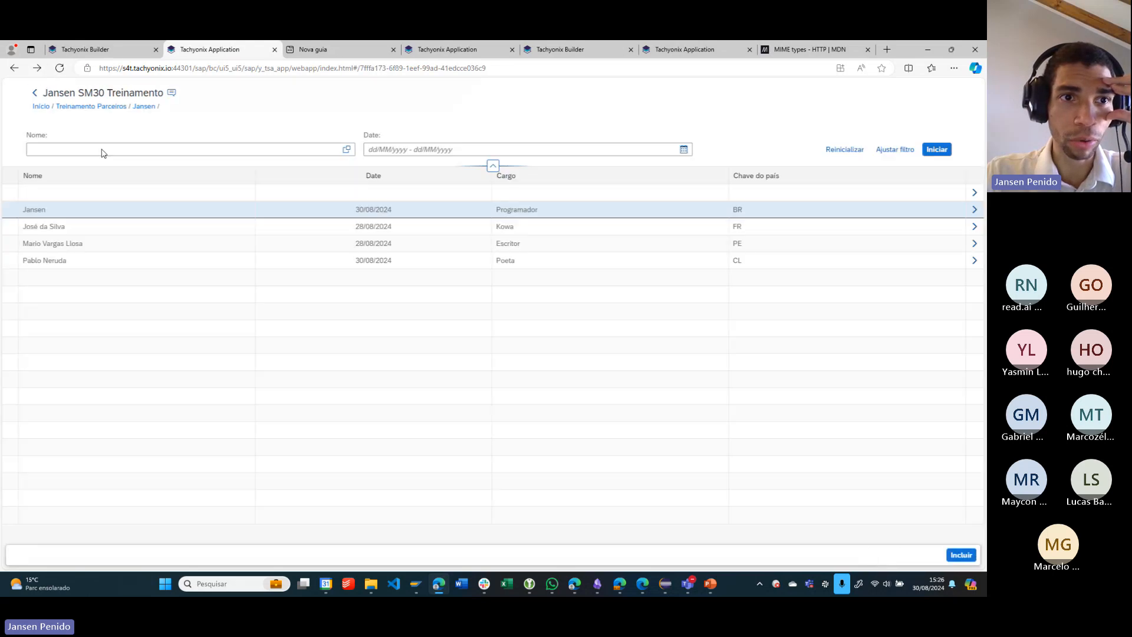
click(184, 249)
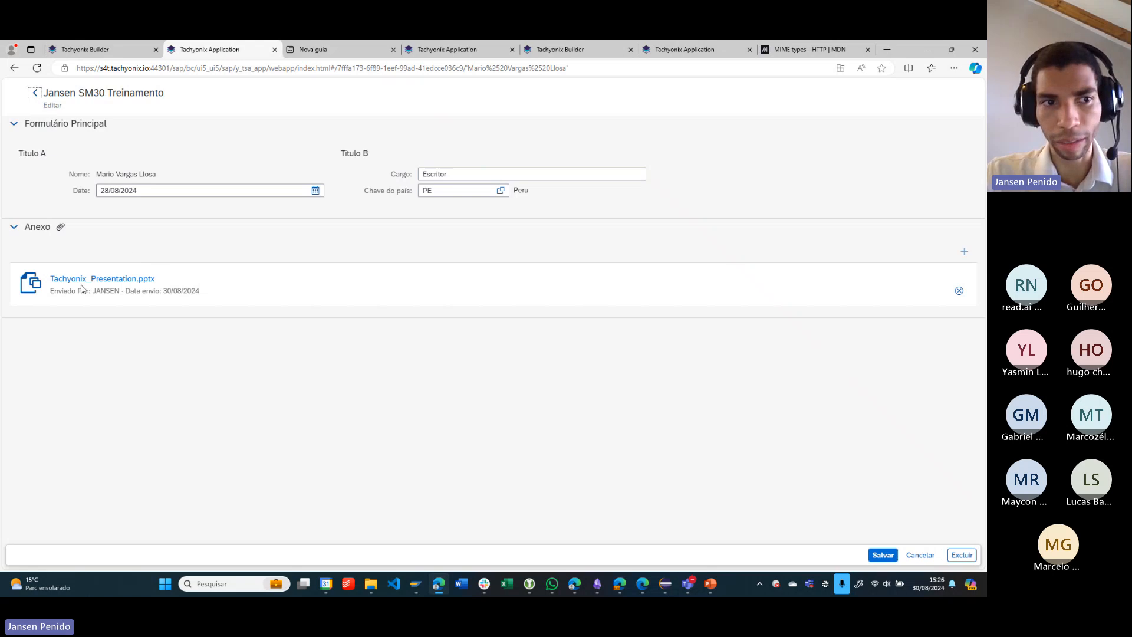
click(110, 278)
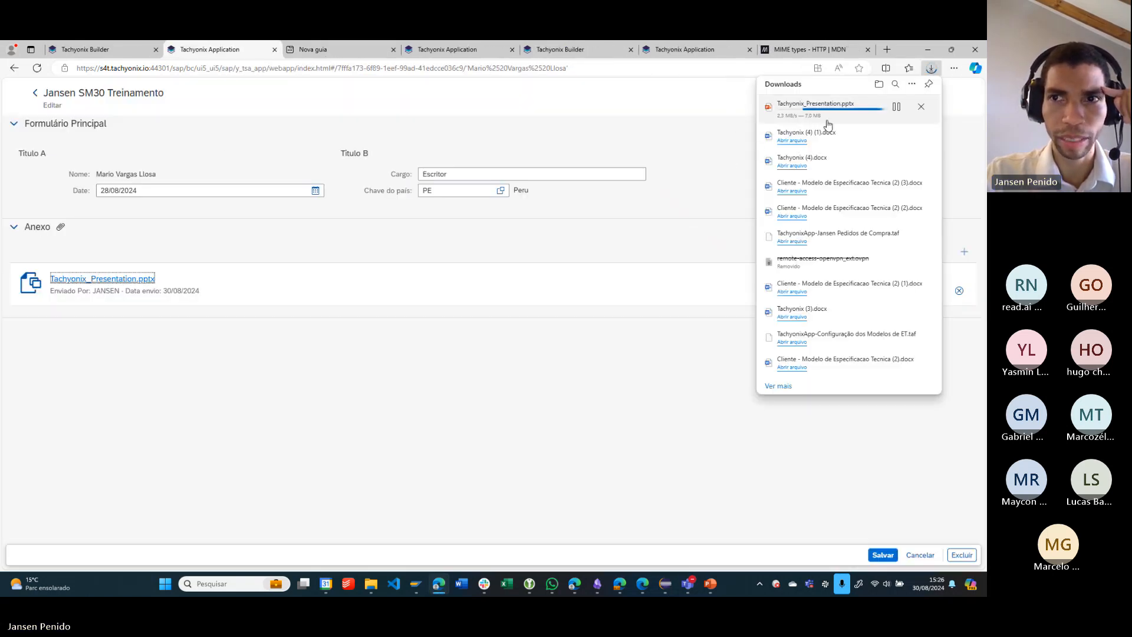
click(790, 112)
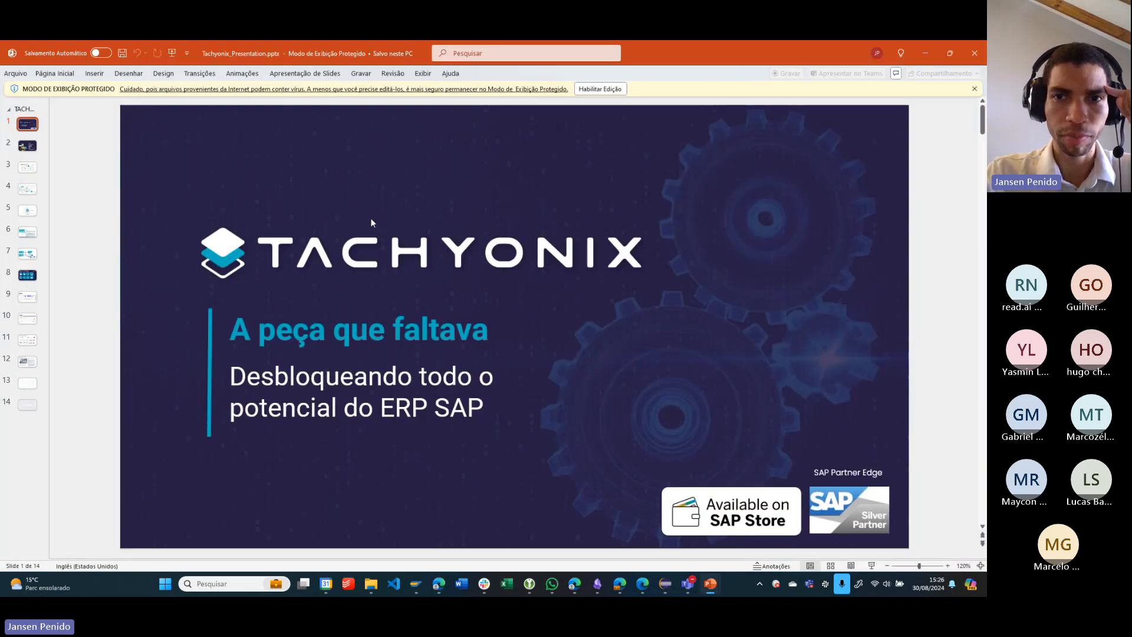
click(980, 53)
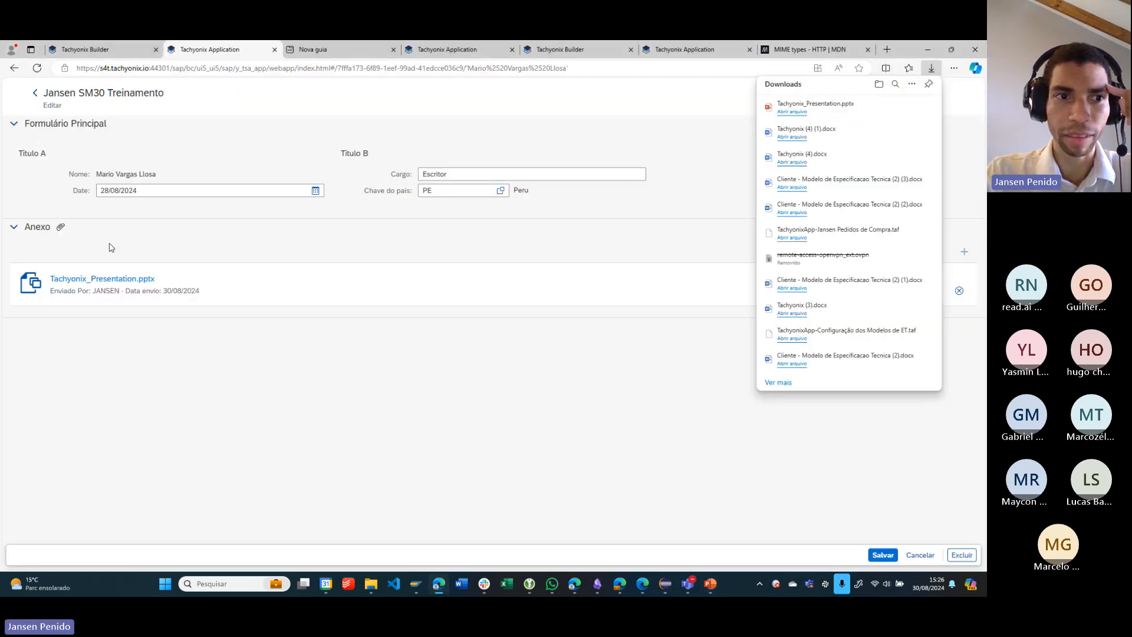
click(128, 239)
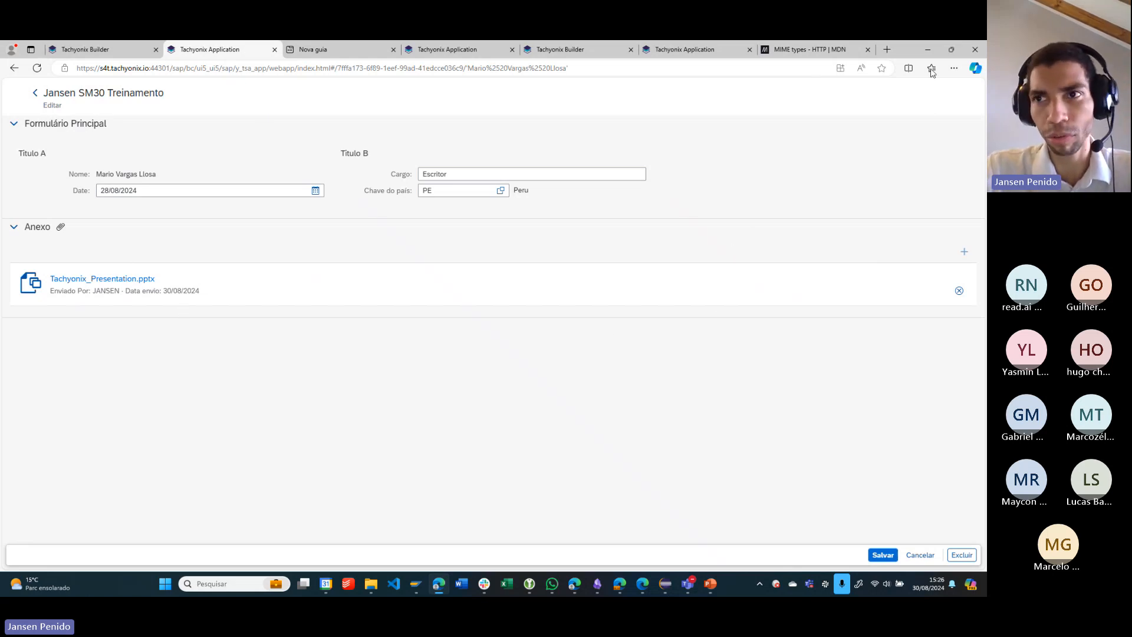
click(141, 192)
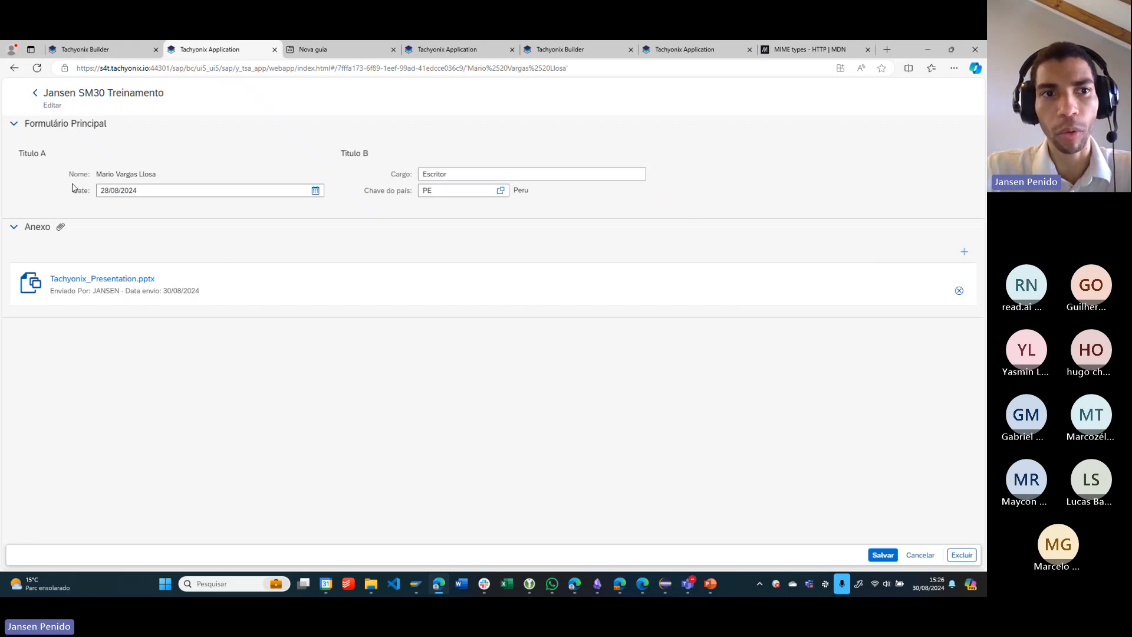
- Return to the SAP Class Builder, open the DELETE_SINGLE_ATTACHMENT source code and point out the P_METHOD type and P_MESSAGE
click(928, 49)
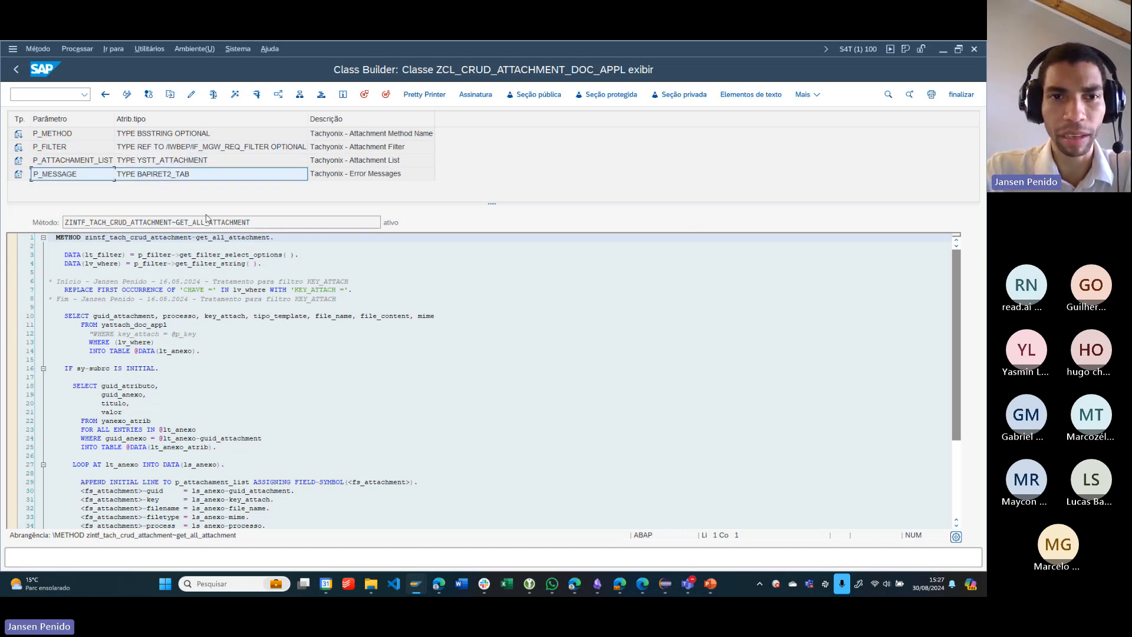
key(F3)
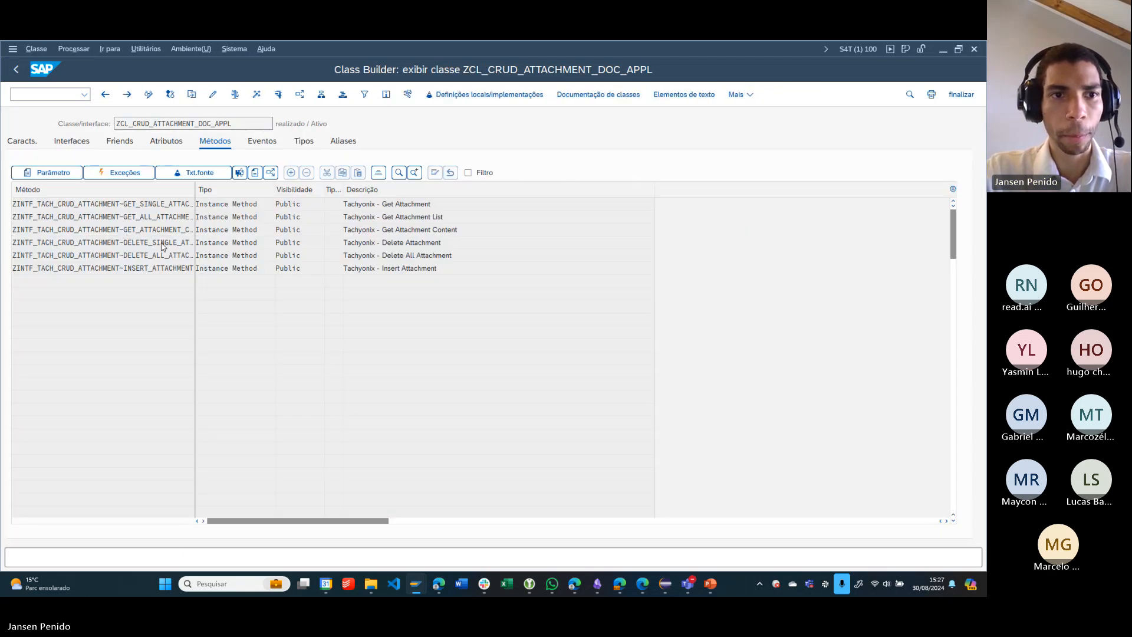
double_click(162, 243)
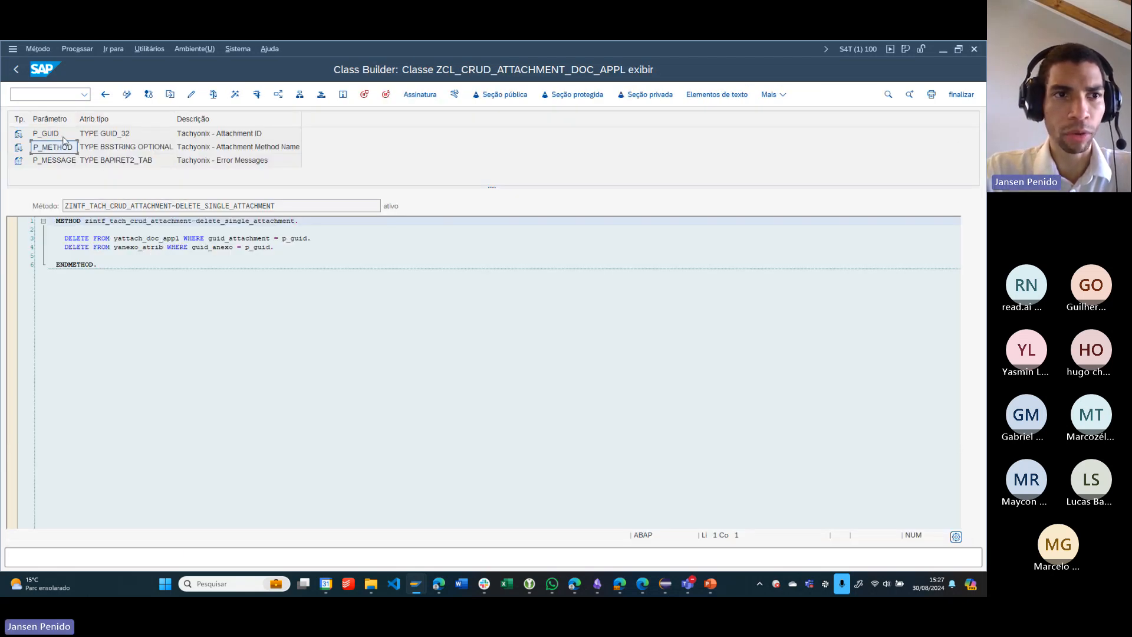
click(104, 151)
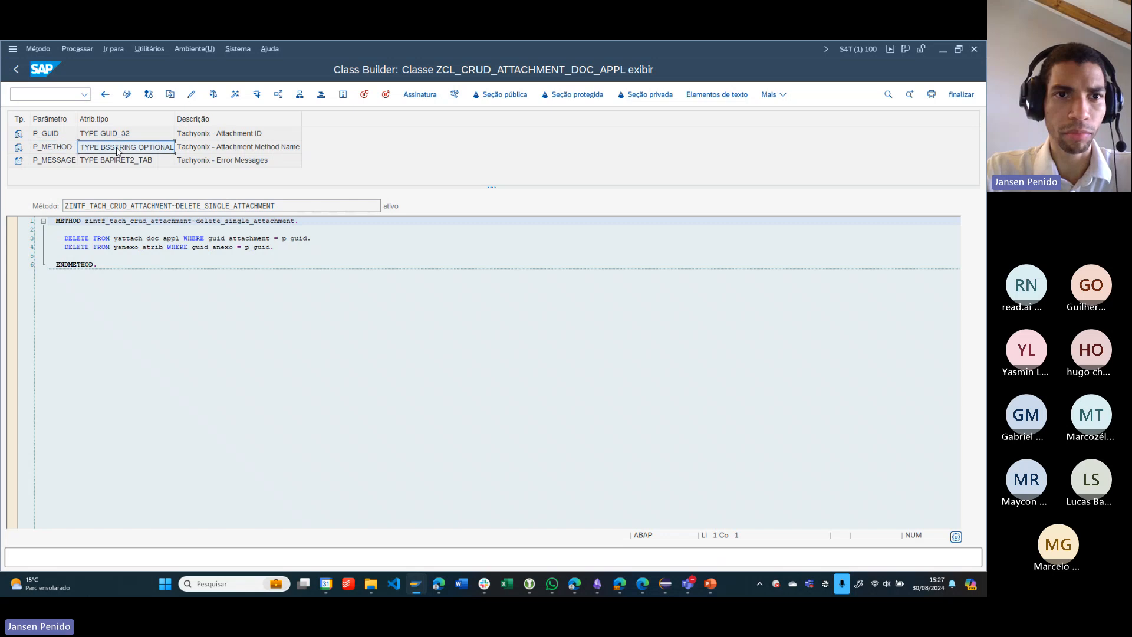
click(59, 162)
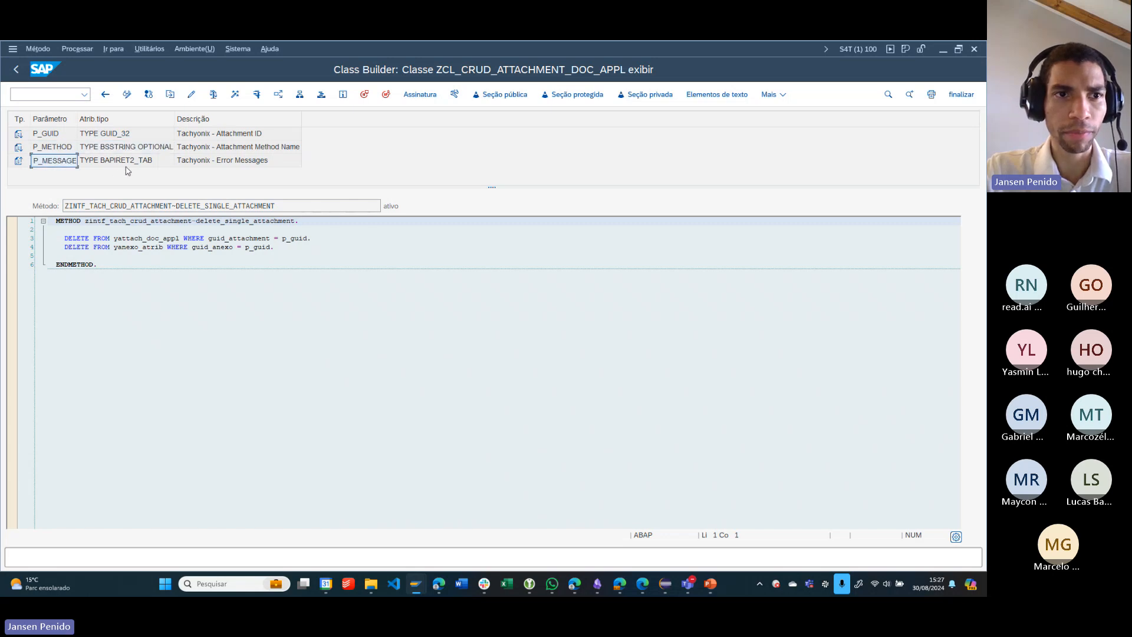
- View the DELETE_ALL_ATTACHMENT signature and source code from the class's method list, and return to the list
key(F3)
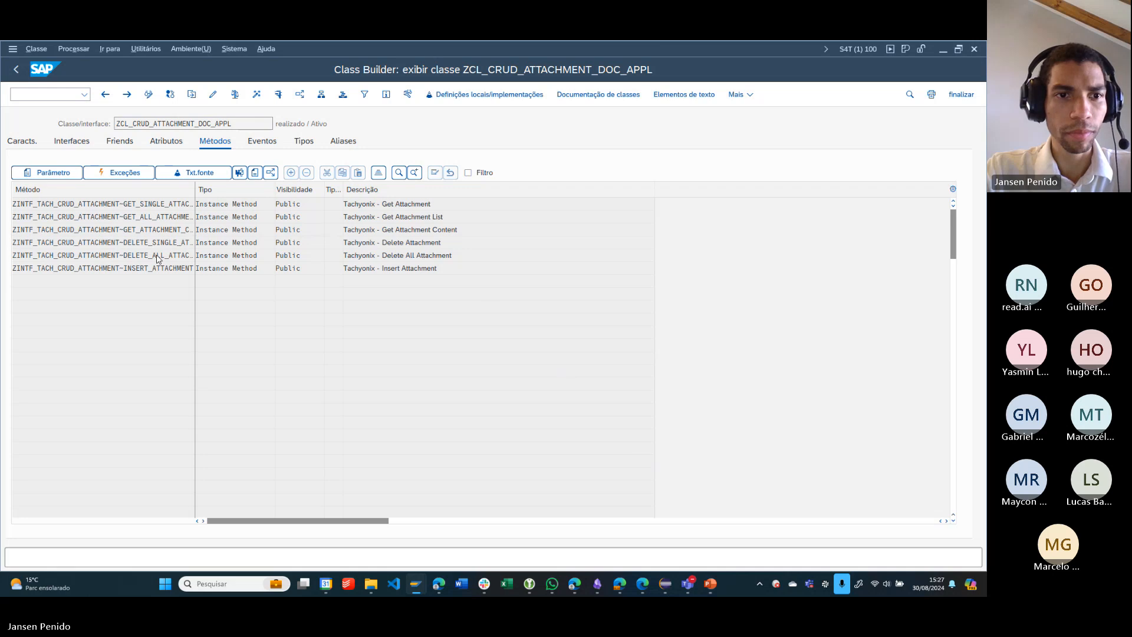
double_click(147, 255)
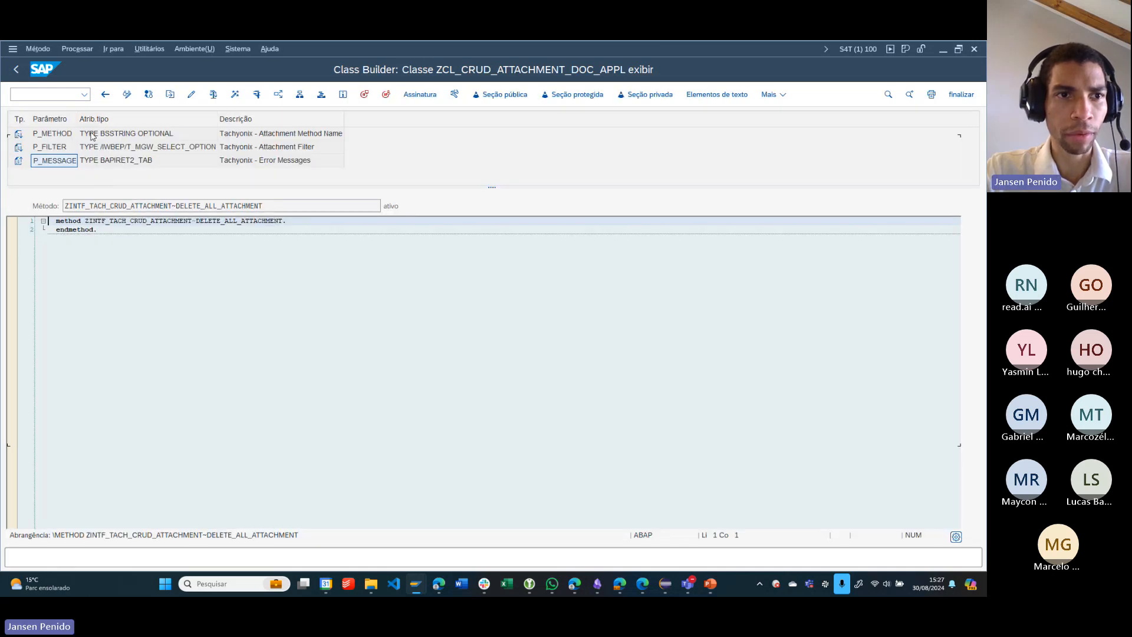
key(F3)
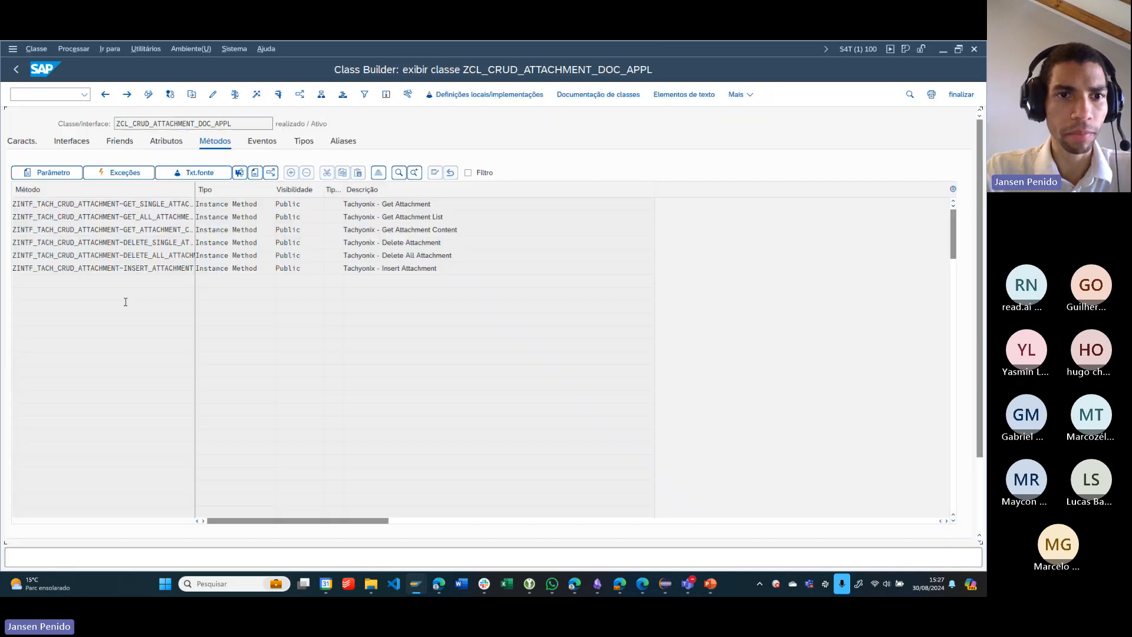
- Open the INSERT_ATTACHMENT source code and point out the P_FILENAME, P_ATTRIBUTES, P_GUID_REF, P_KEY and P_FILECONTENT parameters
double_click(160, 269)
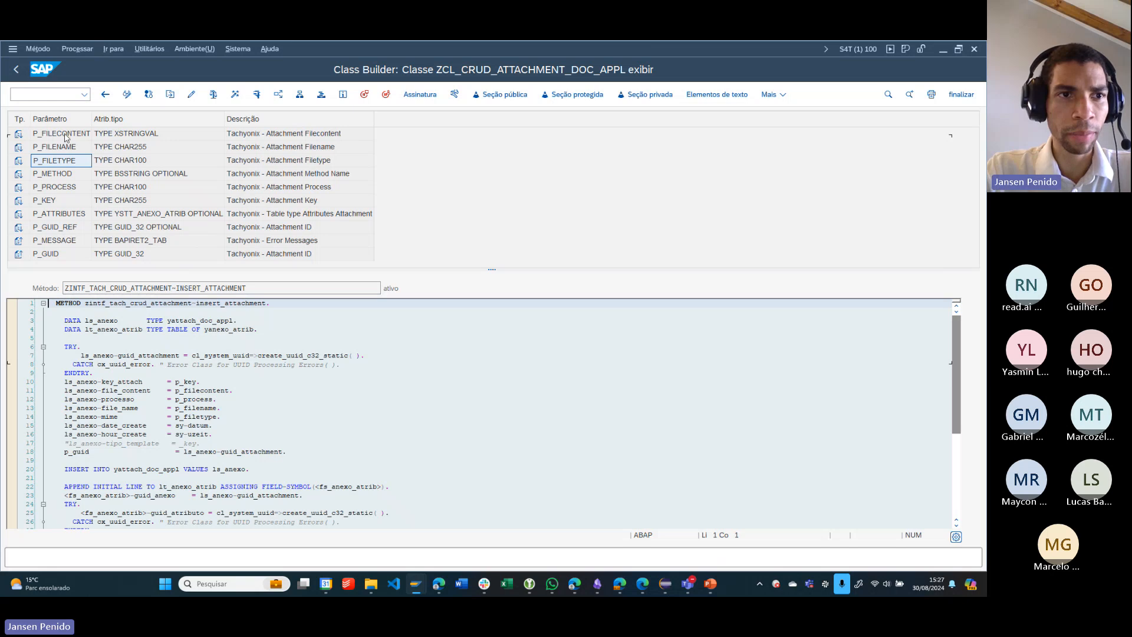
click(78, 147)
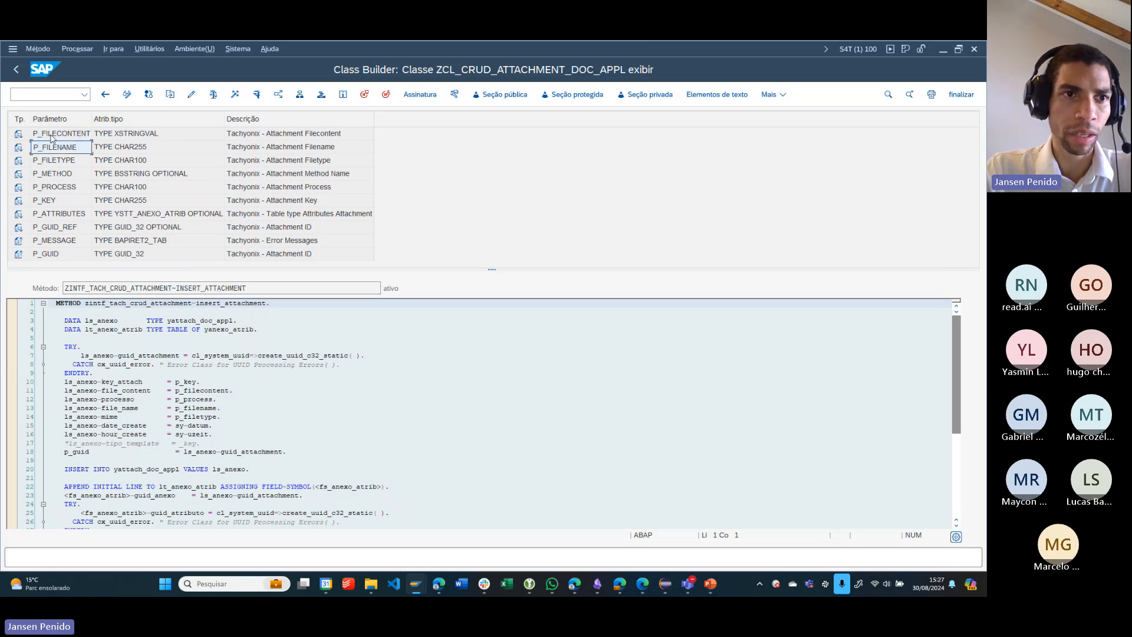
click(84, 213)
click(82, 230)
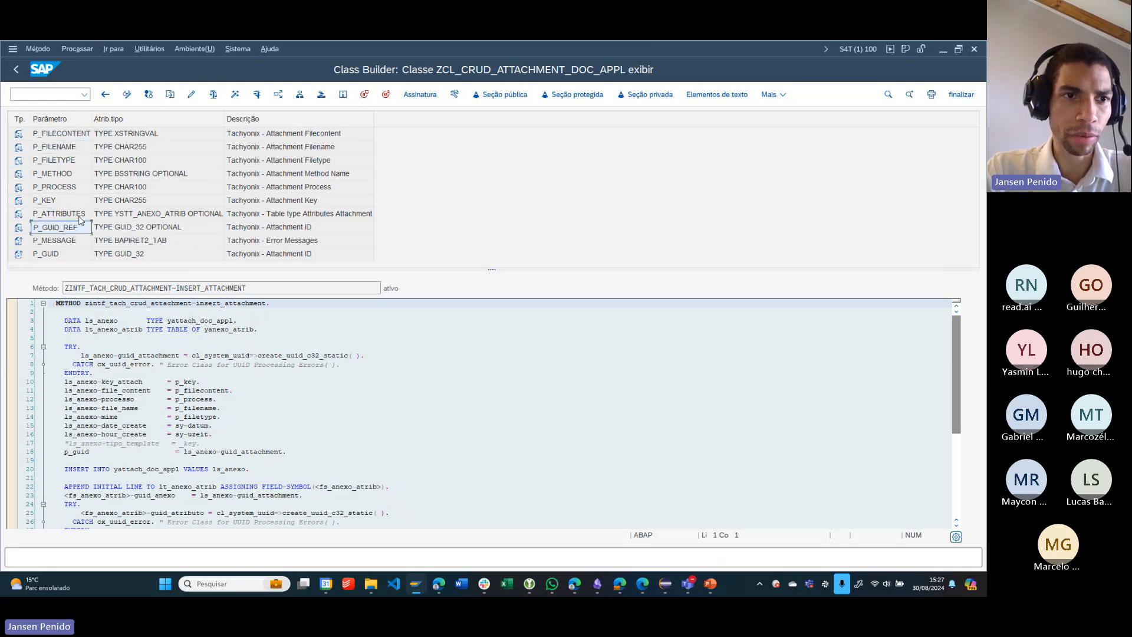
click(77, 202)
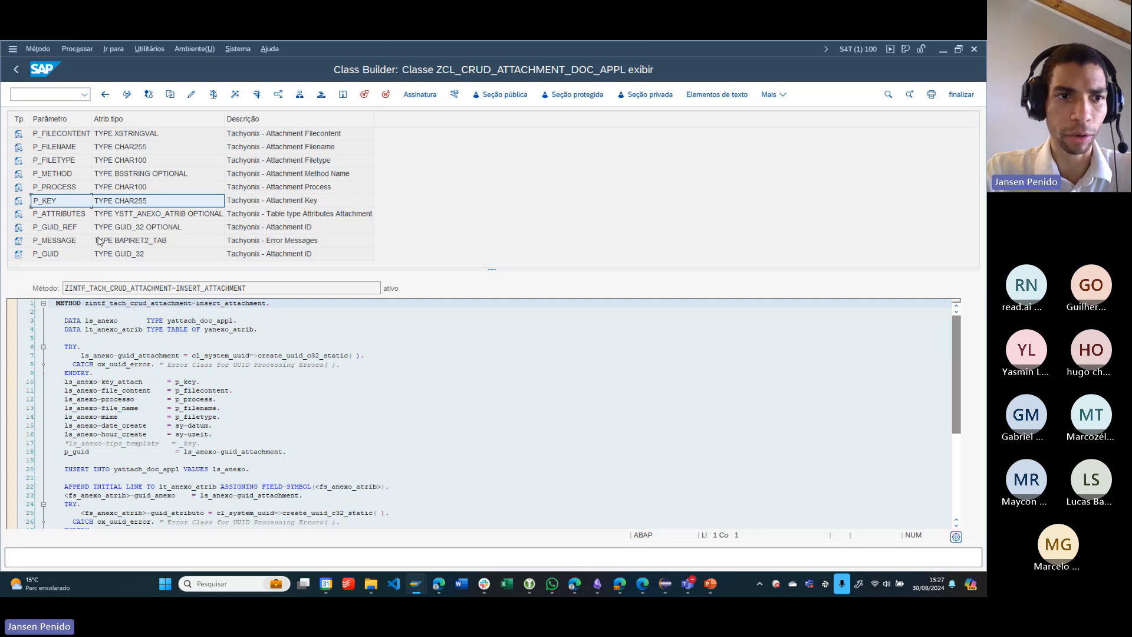
click(125, 134)
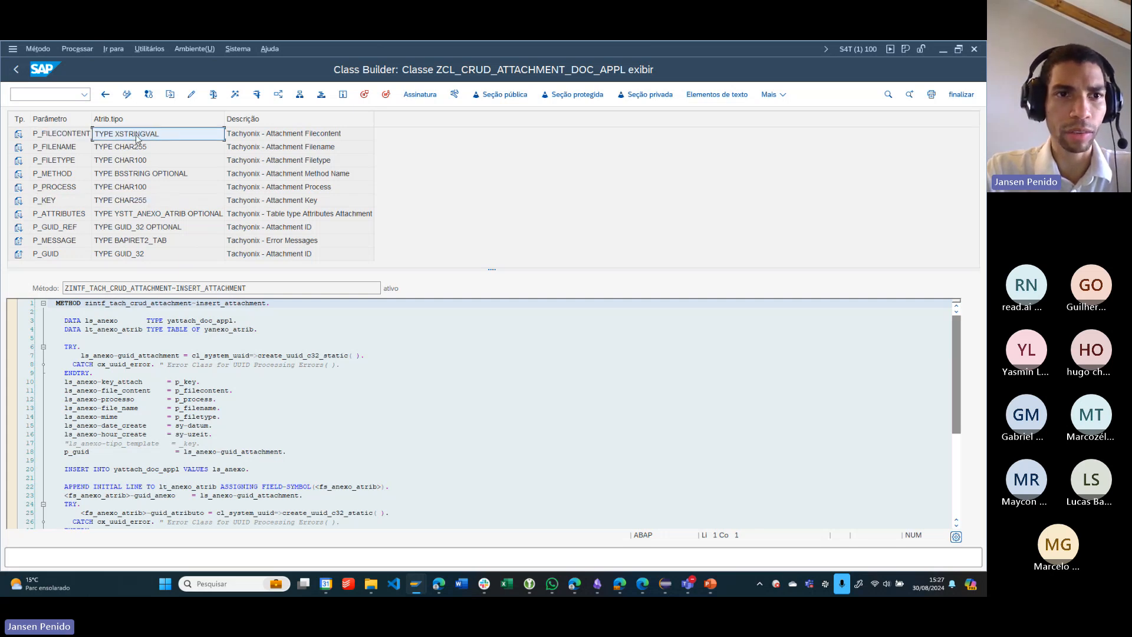
click(66, 132)
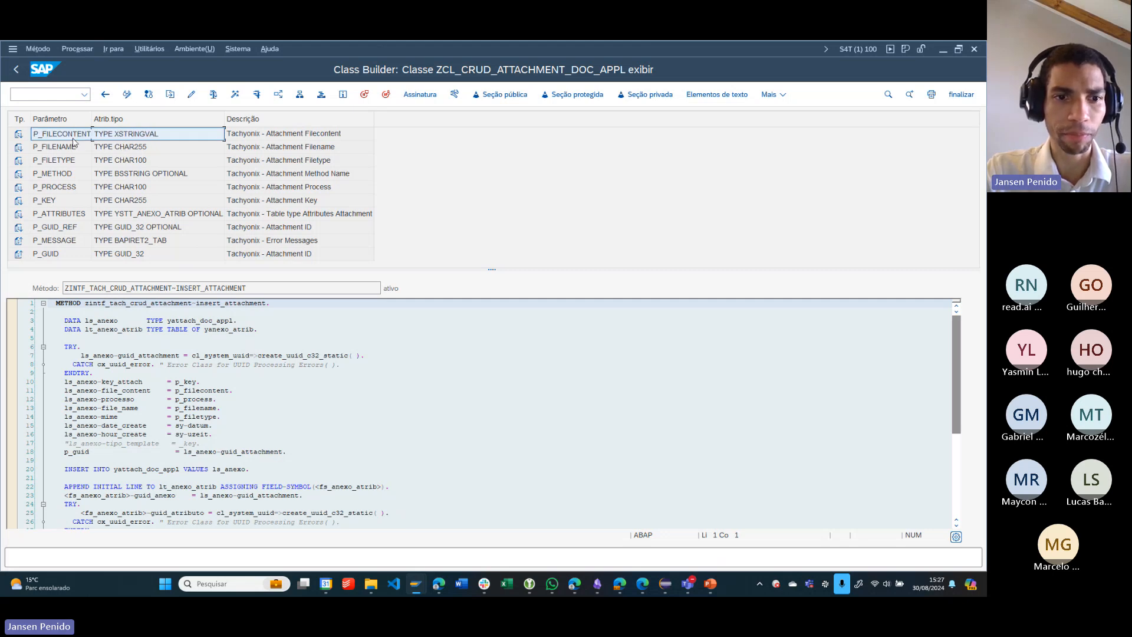
- Examine the INSERT_ATTACHMENT code, highlighting the yanexo_atrib table in its final INSERT statement and reviewing the ls_anexo assignments
scroll(237, 367, down, 4)
scroll(238, 368, down, 5)
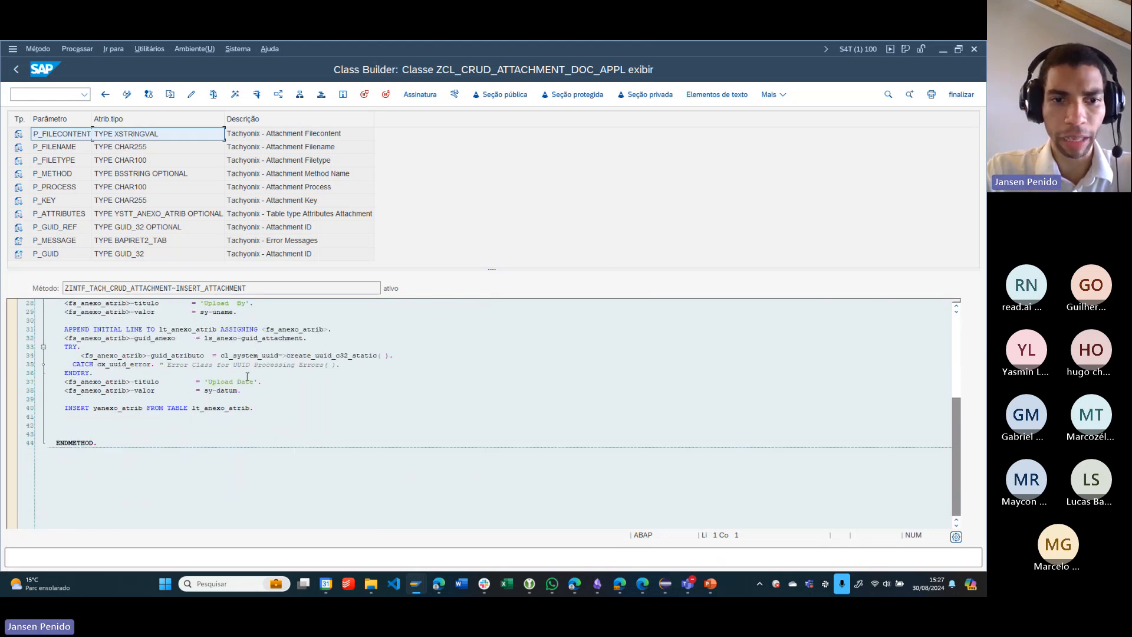
scroll(149, 434, up, 3)
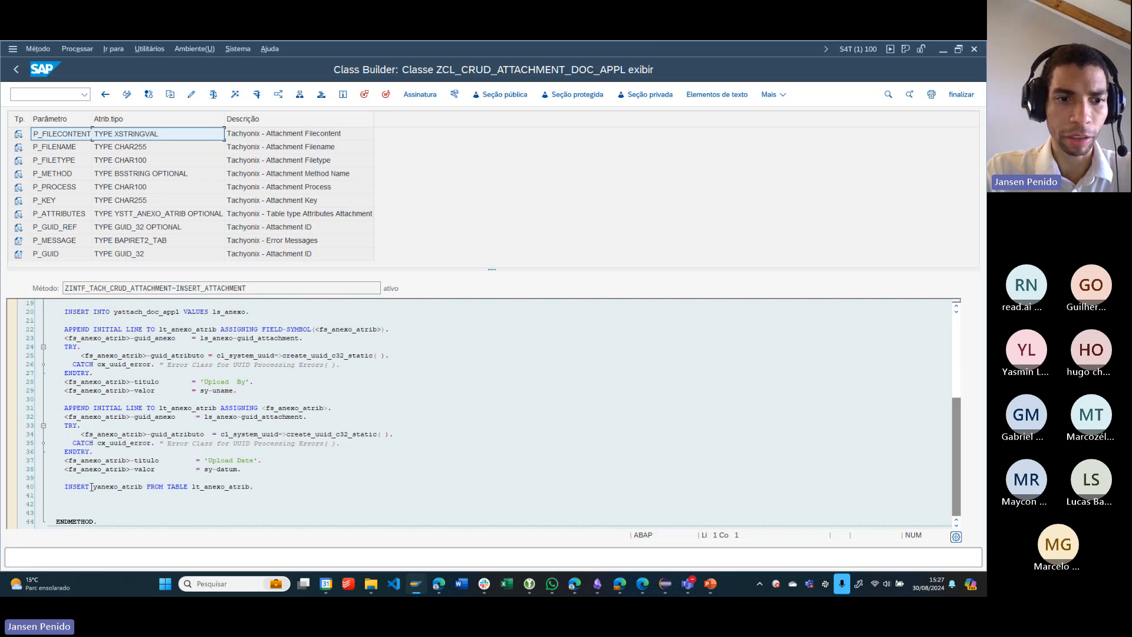
drag(91, 487, 147, 487)
scroll(141, 466, up, 2)
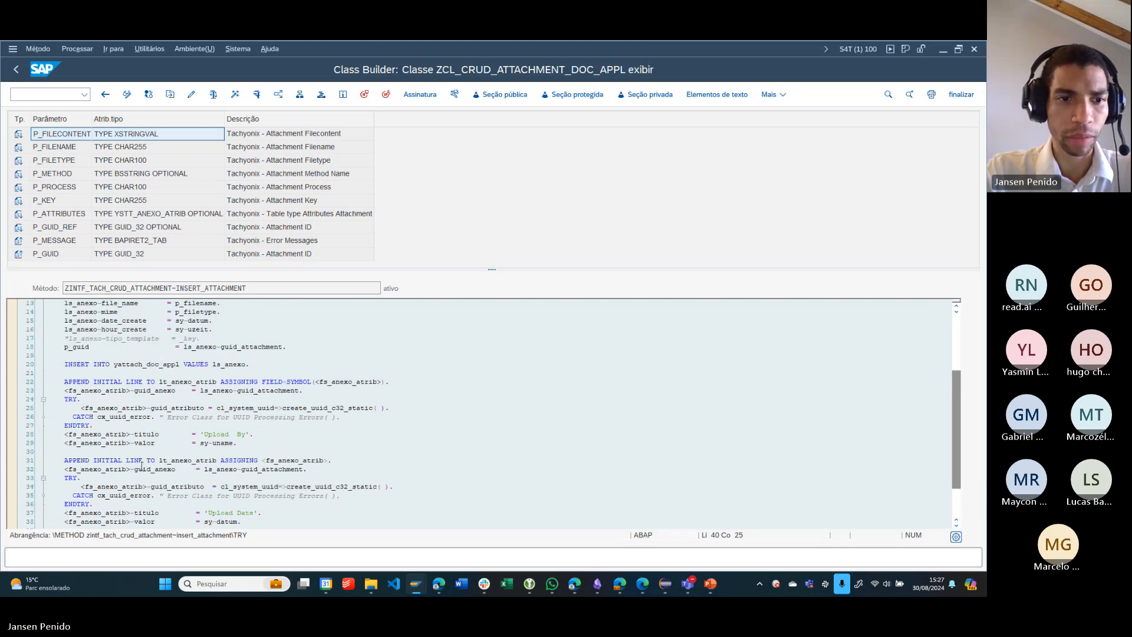
scroll(137, 431, up, 1)
click(132, 400)
scroll(219, 395, up, 3)
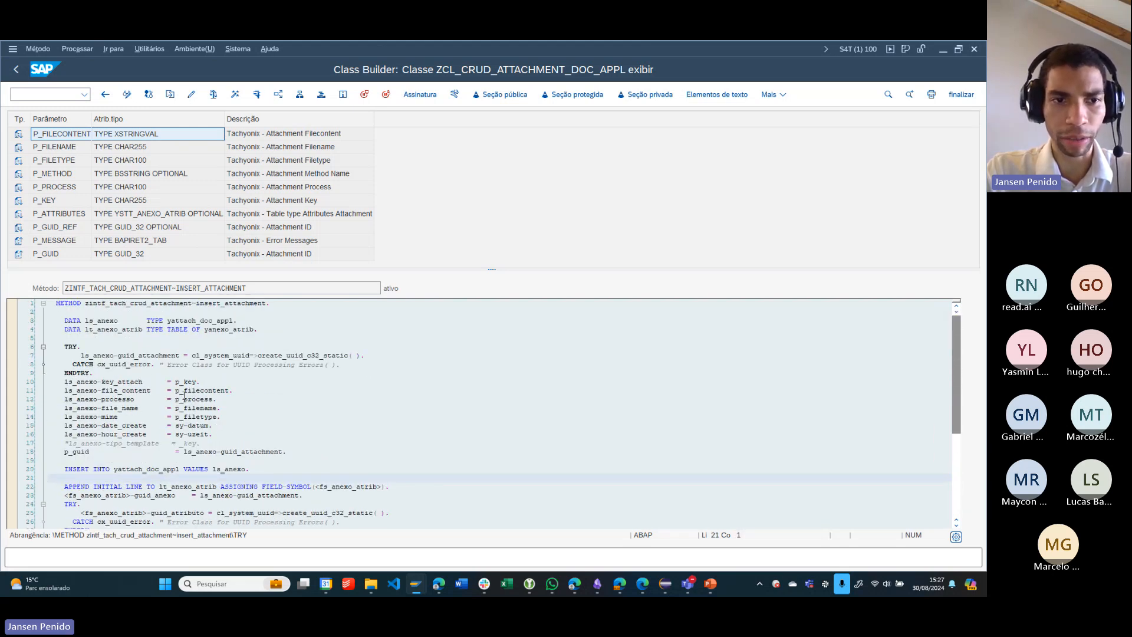
click(395, 348)
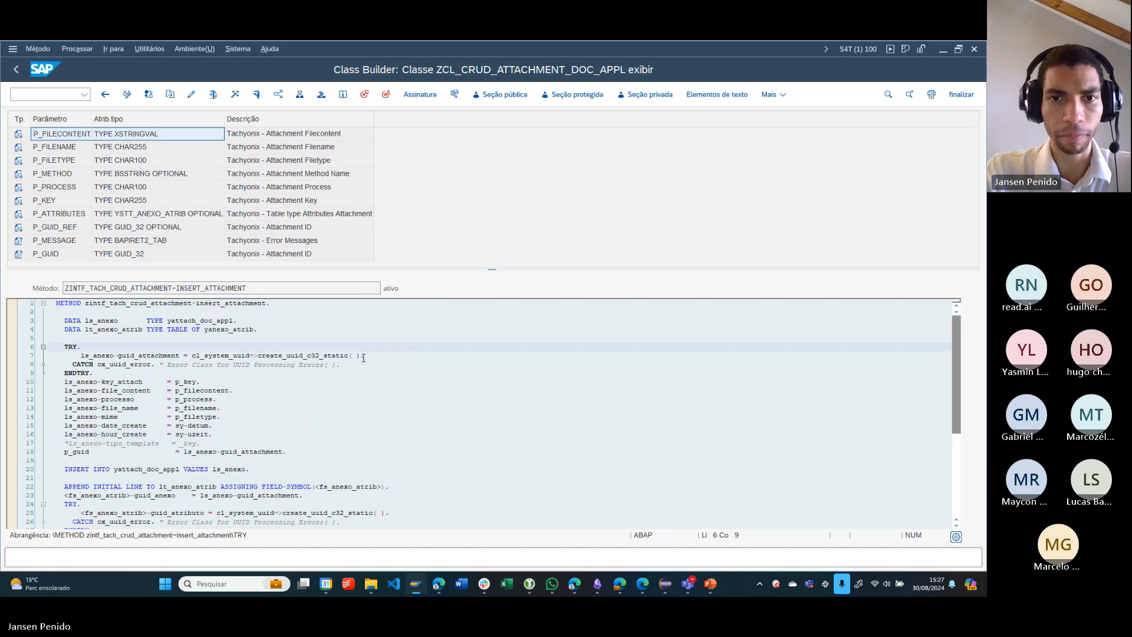
- Go back to the class's method list and widen the Método column to show the full method names
key(F3)
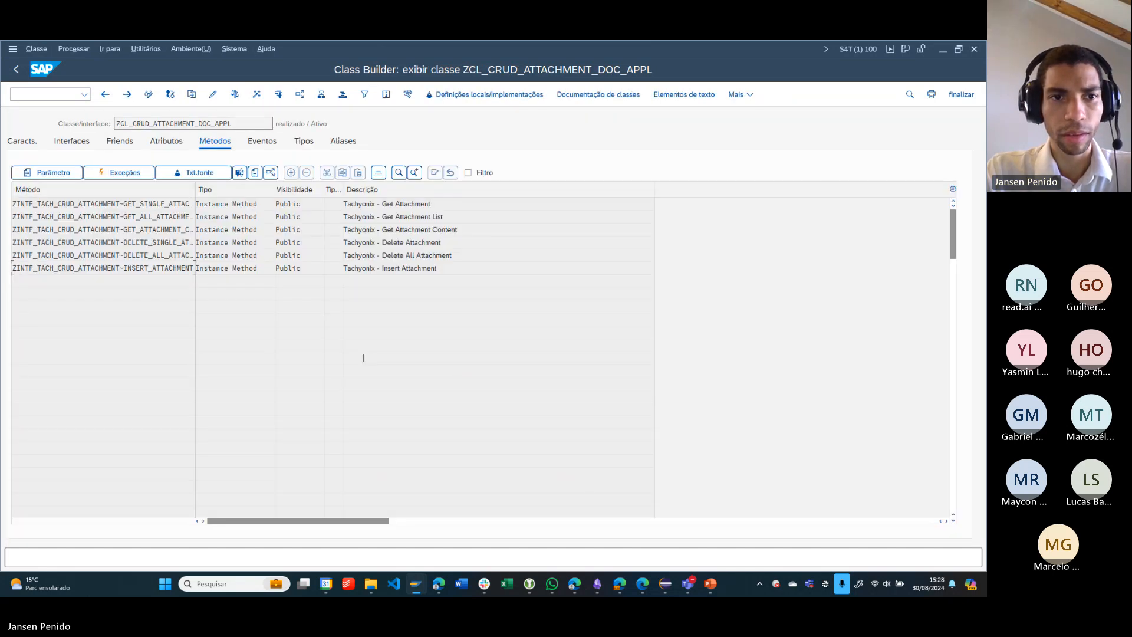
drag(194, 198, 232, 195)
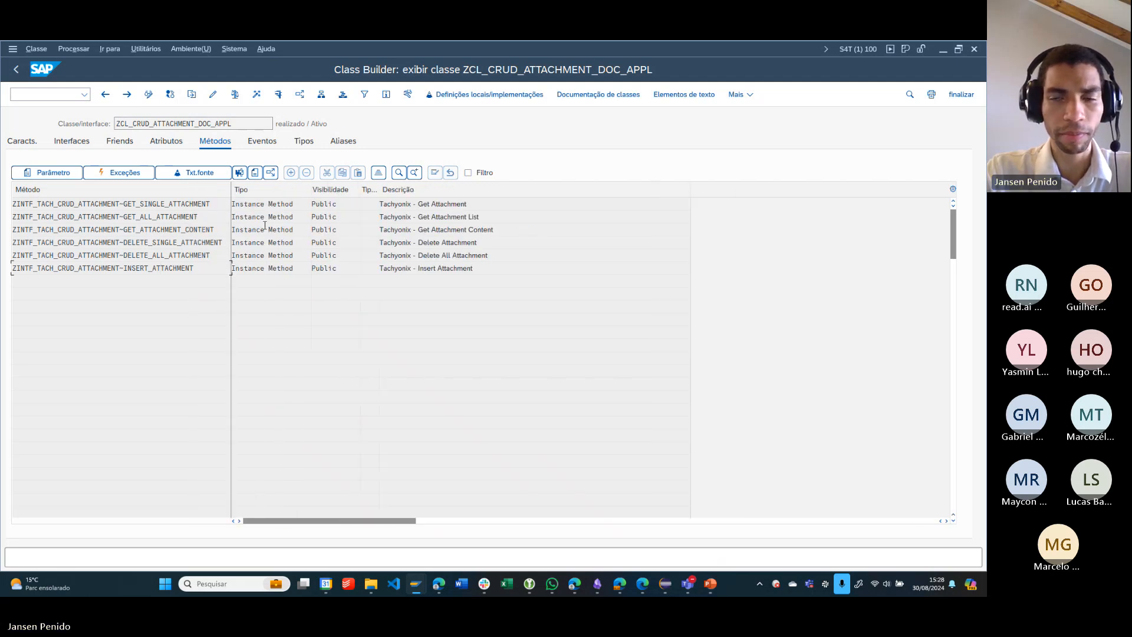
click(345, 269)
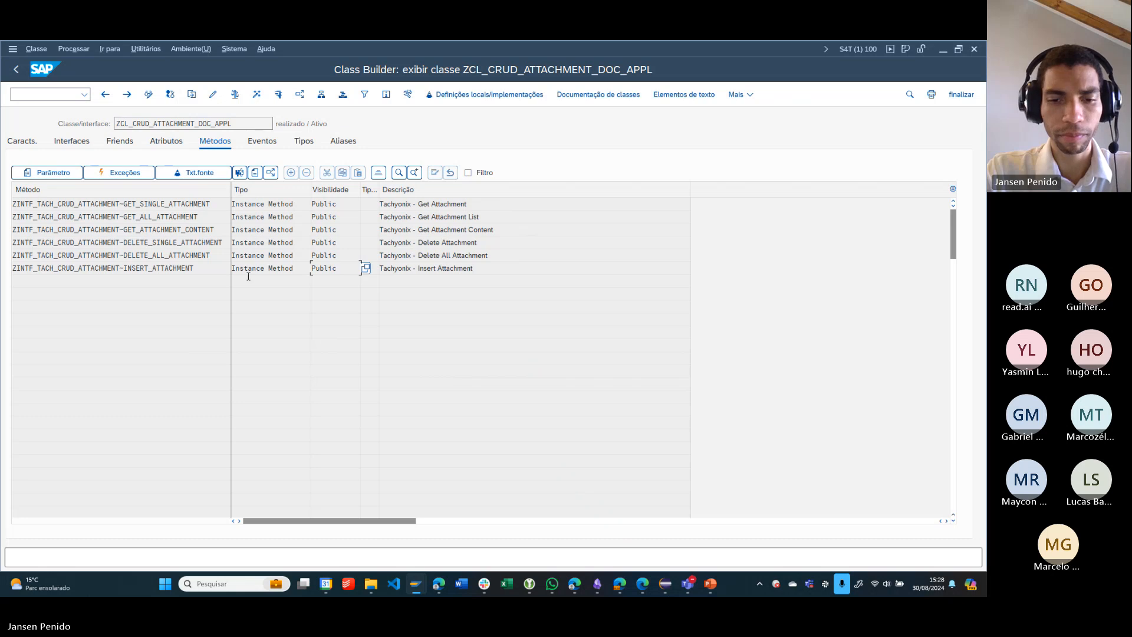
- Switch to the Tachyonix Builder in the browser and open the configuration of the SM30 Treinamento app
click(438, 584)
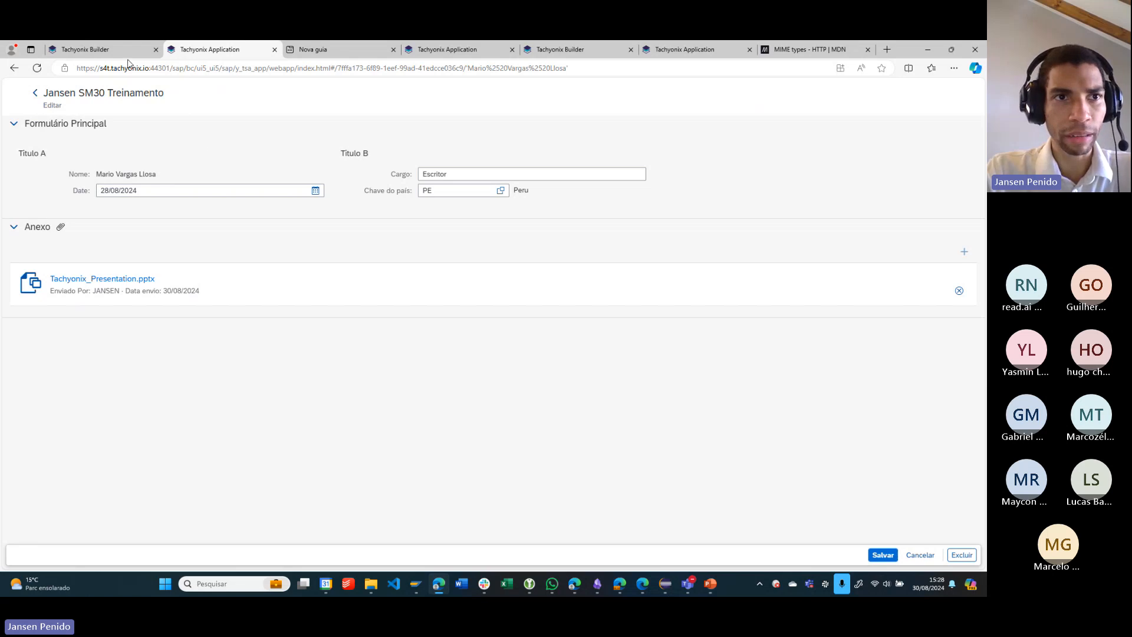
click(103, 50)
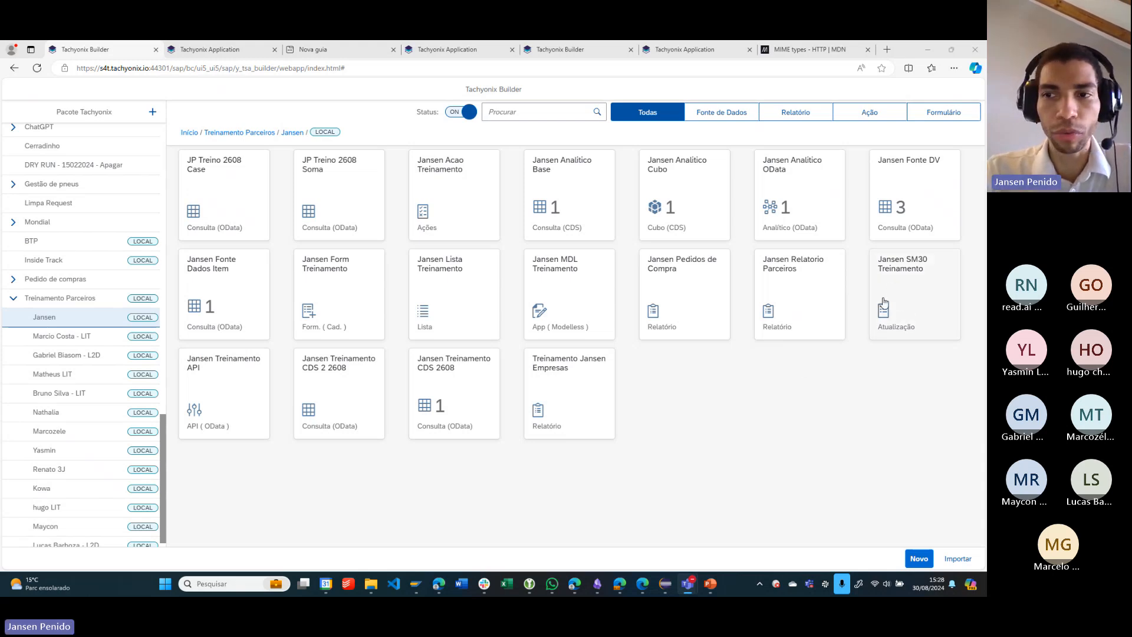
click(928, 282)
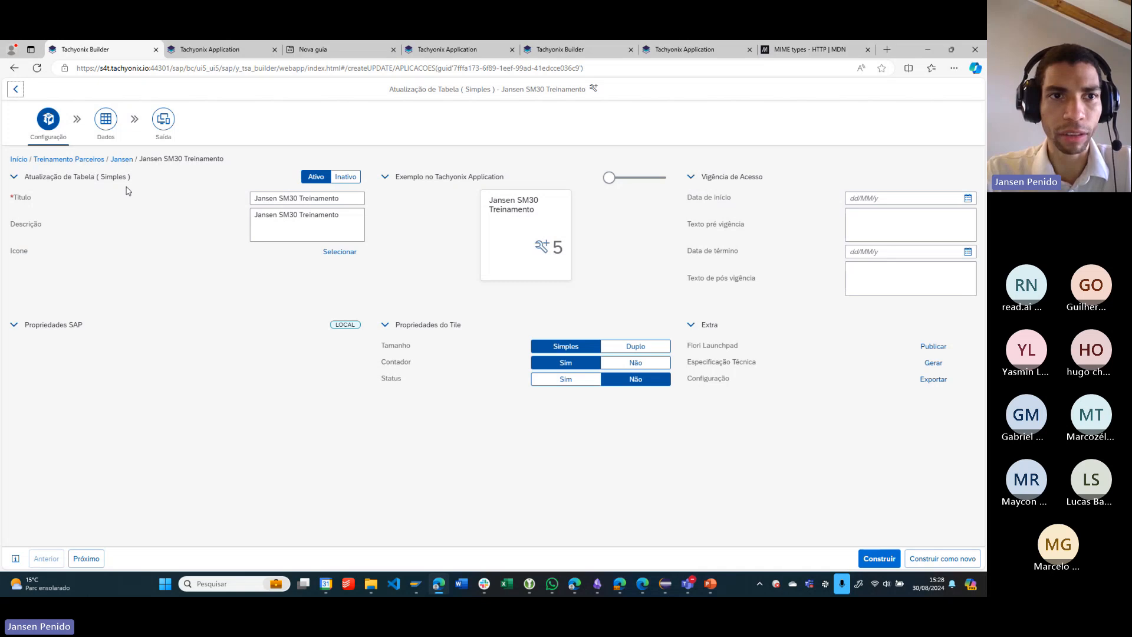
- Add an Assinatura attachment section to the main list's screen in the output settings of the SM30 Treinamento app
click(165, 120)
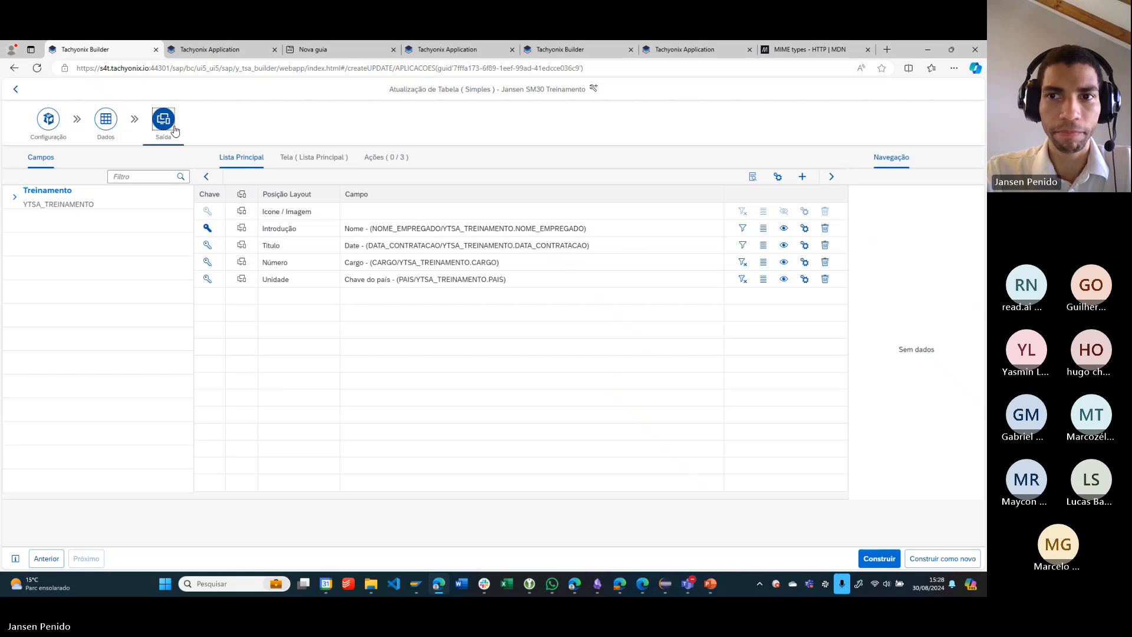
click(329, 160)
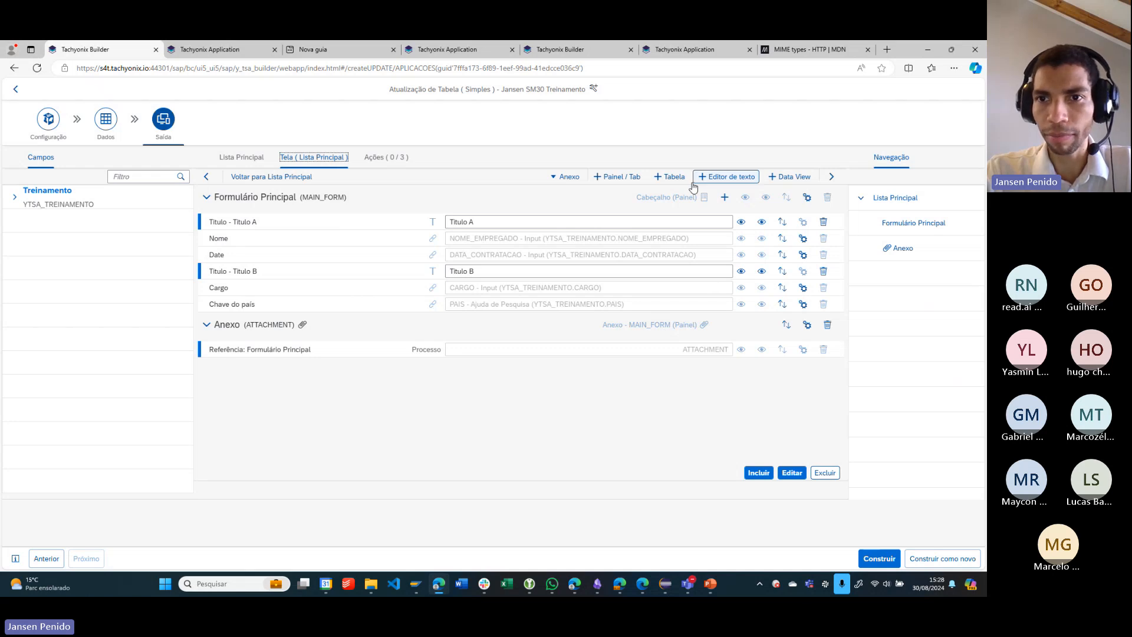
click(560, 178)
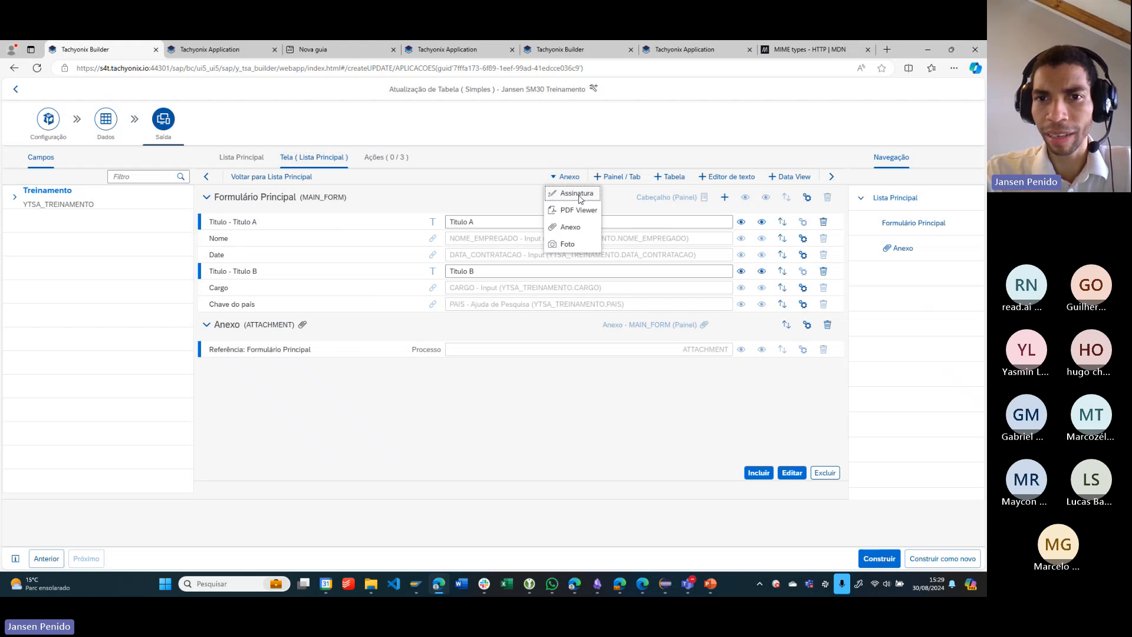
click(581, 199)
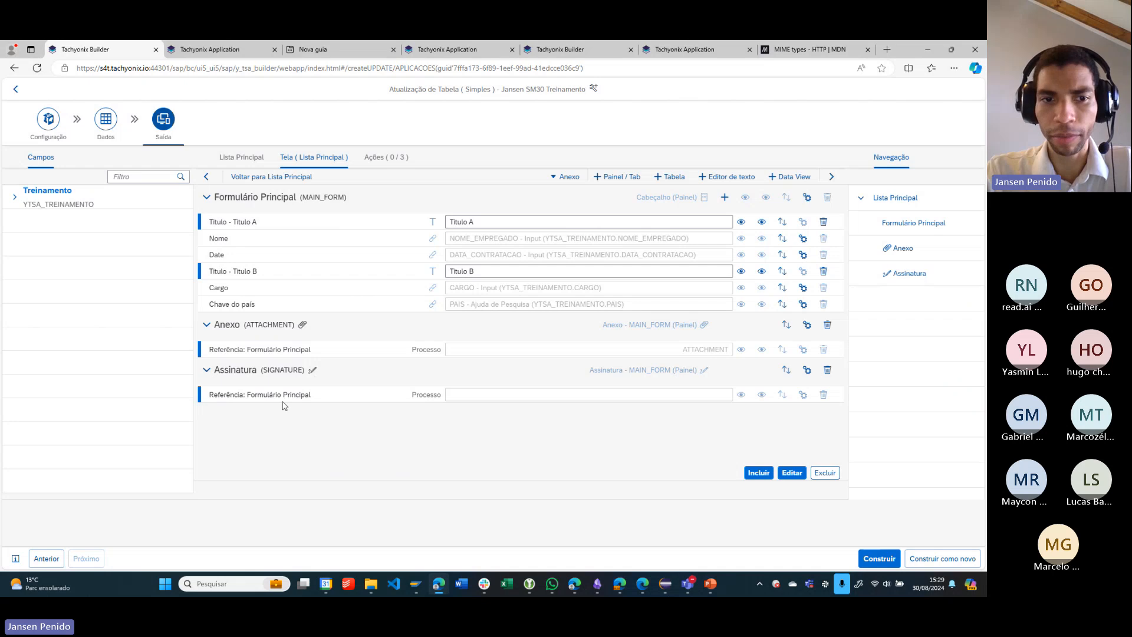
- Open the Assinatura section's settings, review its line colour, line thickness and behaviour options, and accept them
click(810, 374)
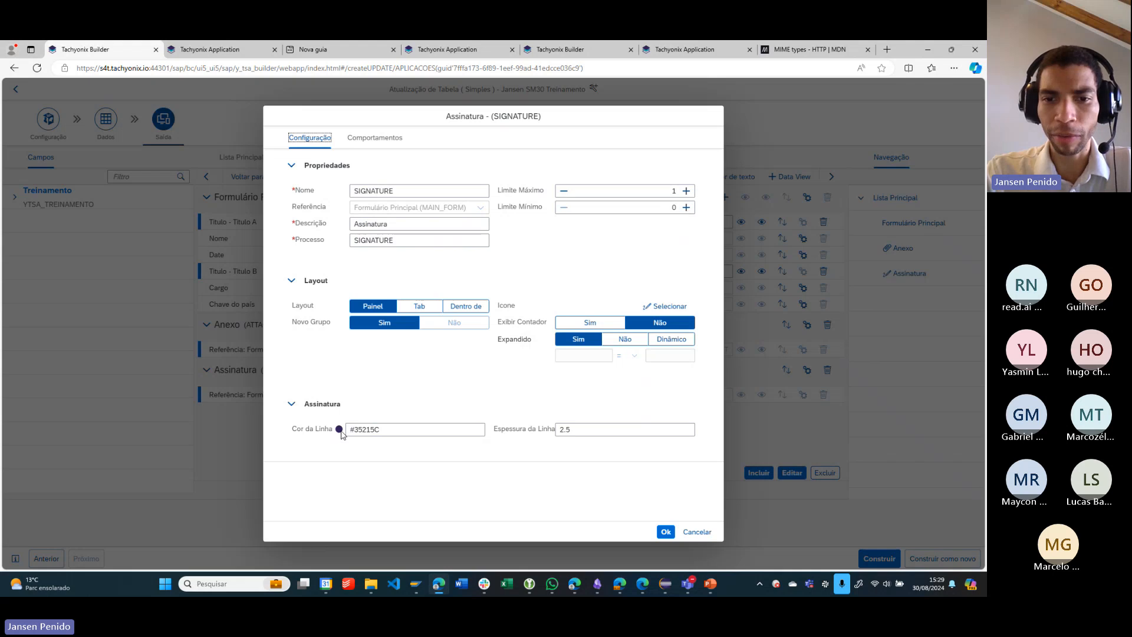
click(575, 431)
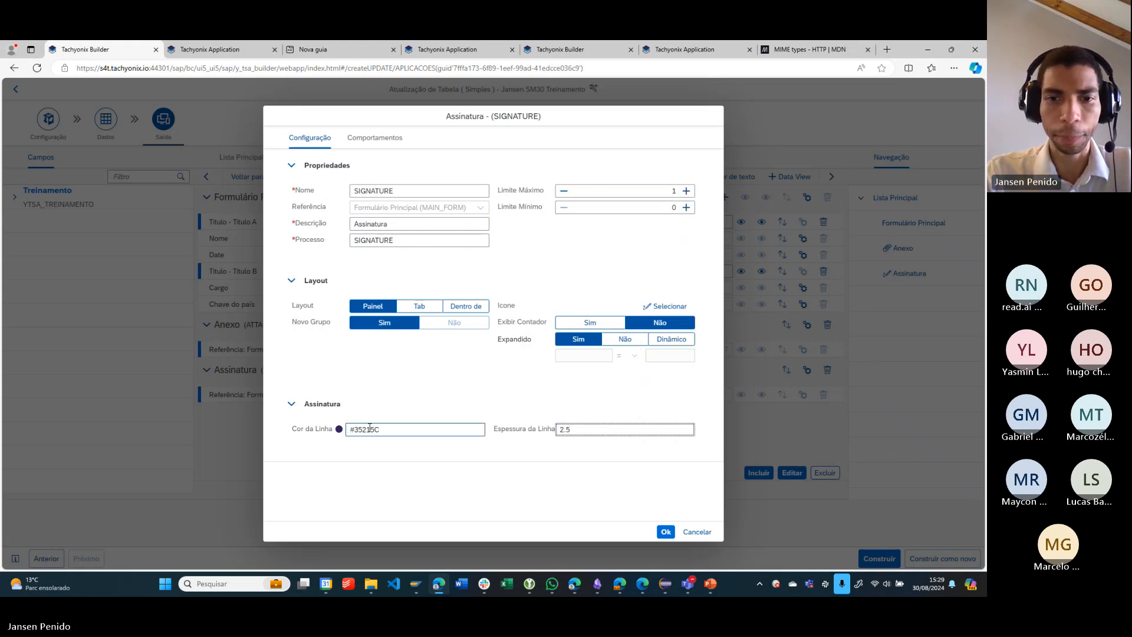
click(396, 138)
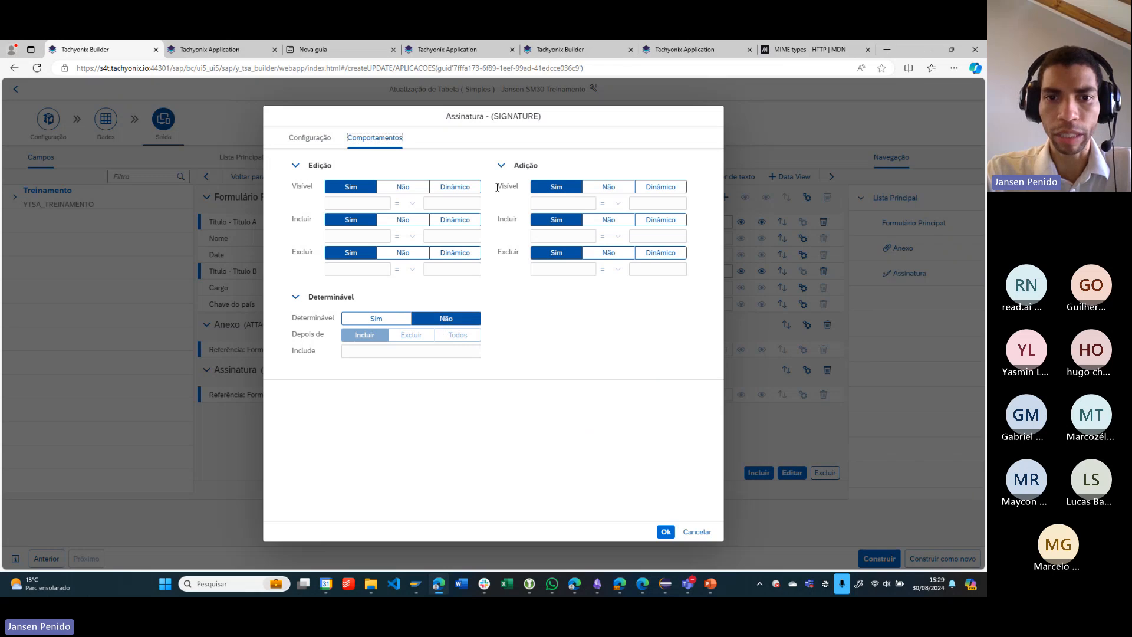
click(666, 533)
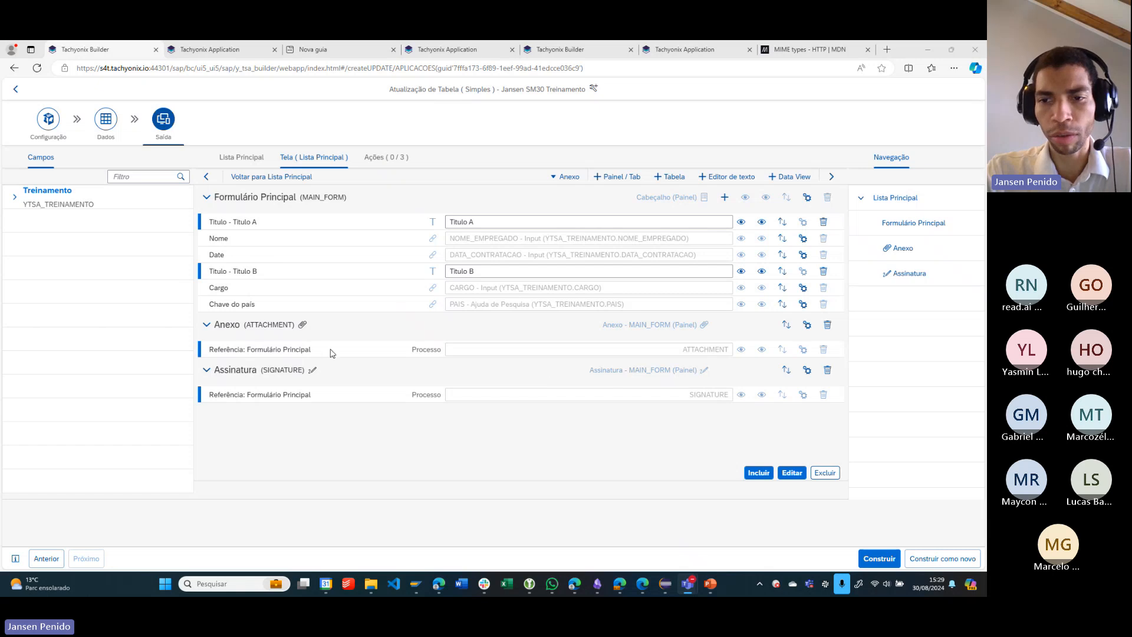
- Build the SM30 Treinamento app with the new signature section and confirm the build
click(871, 560)
click(869, 560)
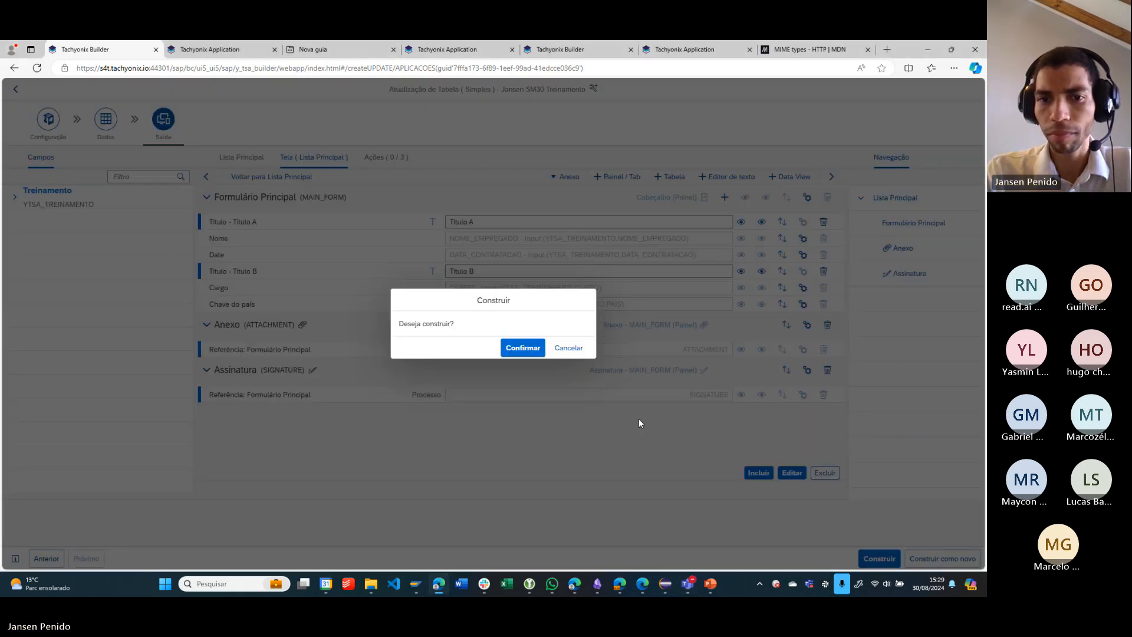
click(536, 352)
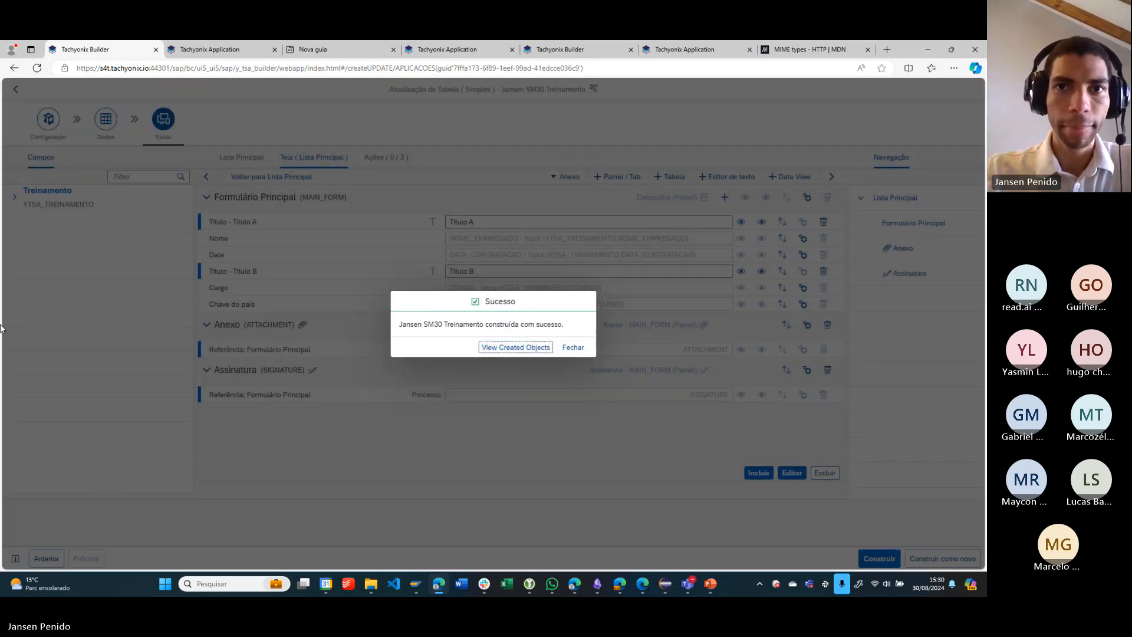
- Switch to the Tachyonix Application, reload the open record to check the Assinatura section, and return to the record list
click(188, 48)
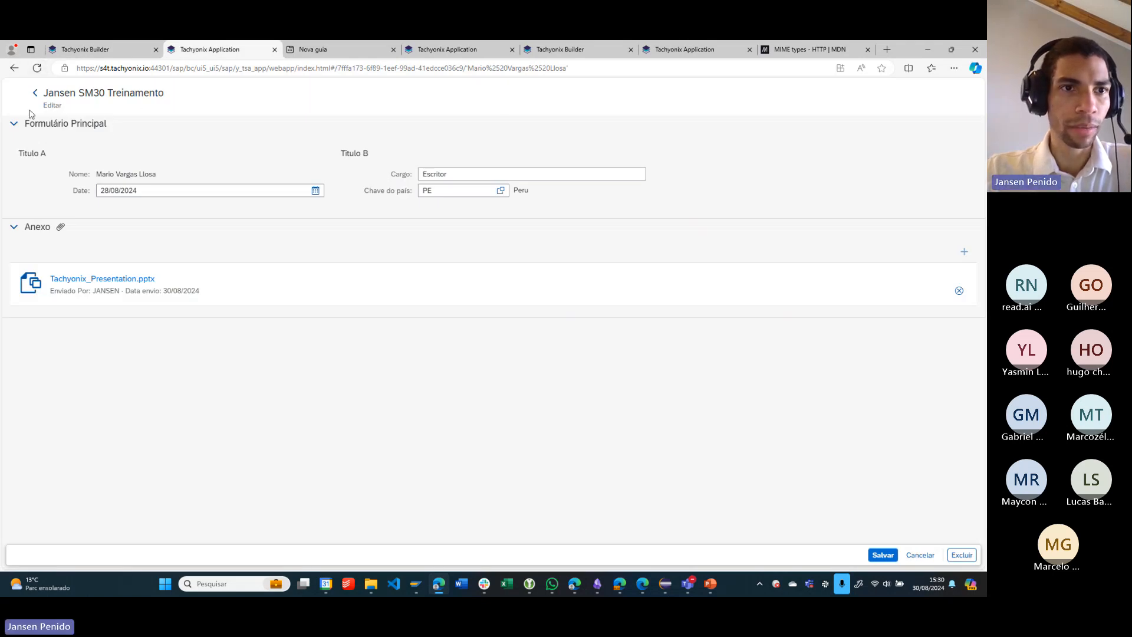
click(36, 69)
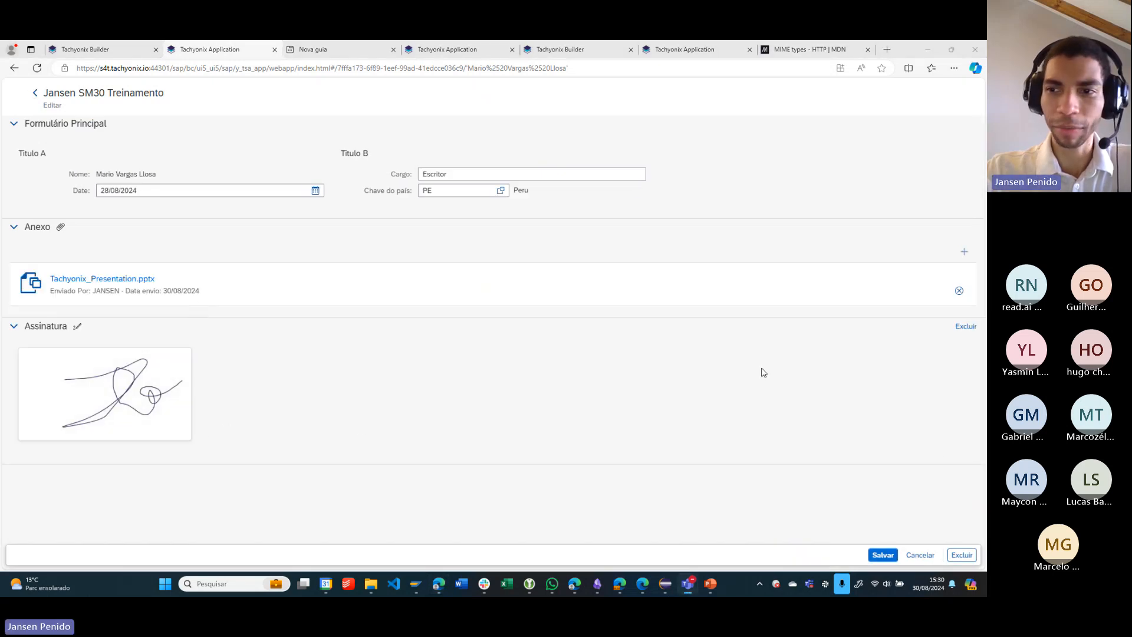
click(921, 556)
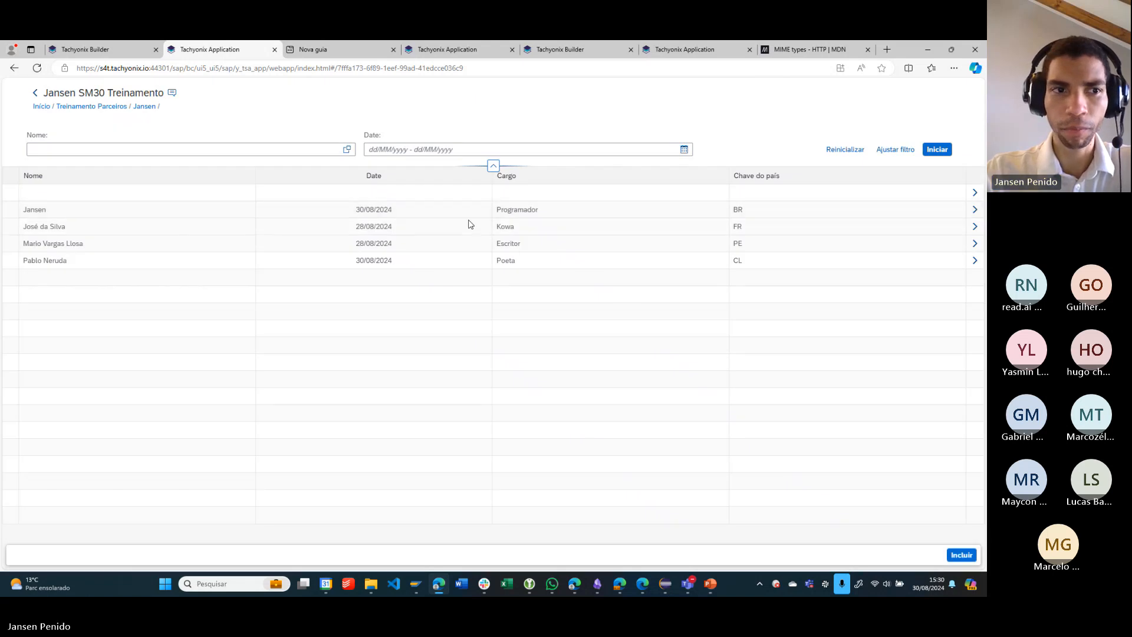
- Open the Programador record, collect a handwritten signature after clearing a first drawing, and save the record
click(137, 207)
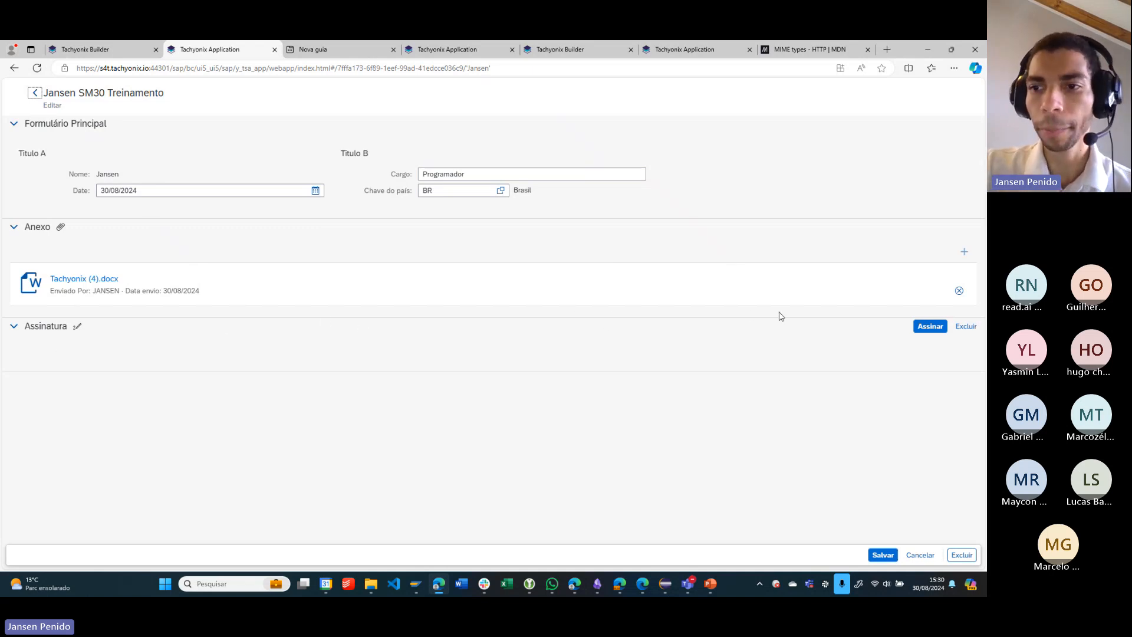
click(927, 330)
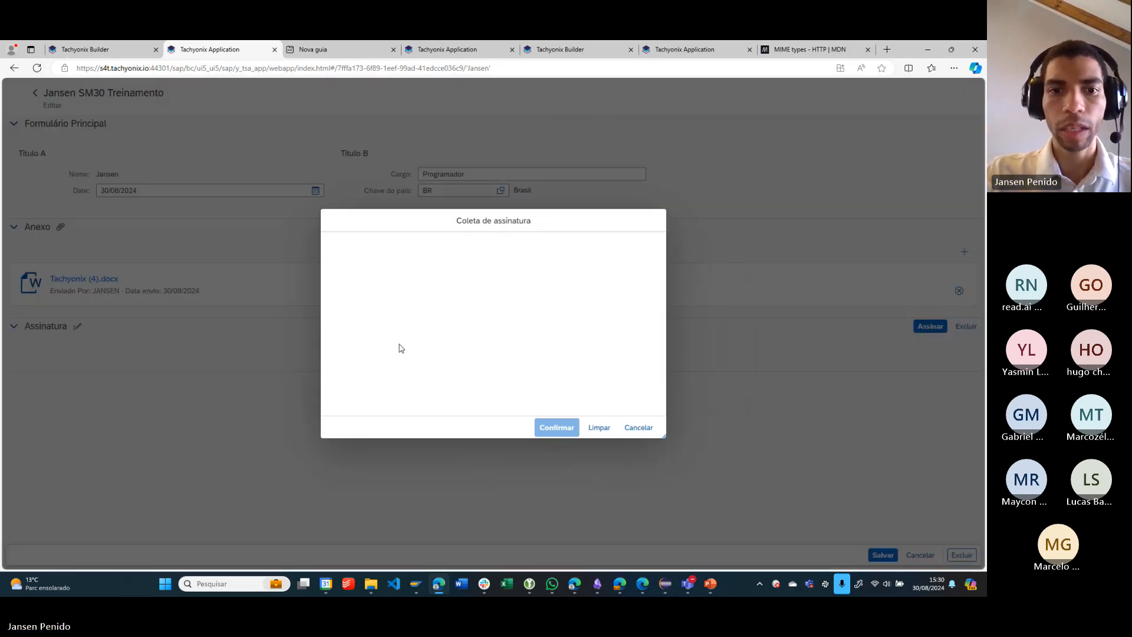
mouse_move(399, 343)
mouse_down()
mouse_move(451, 318)
mouse_move(476, 357)
mouse_move(633, 346)
mouse_up()
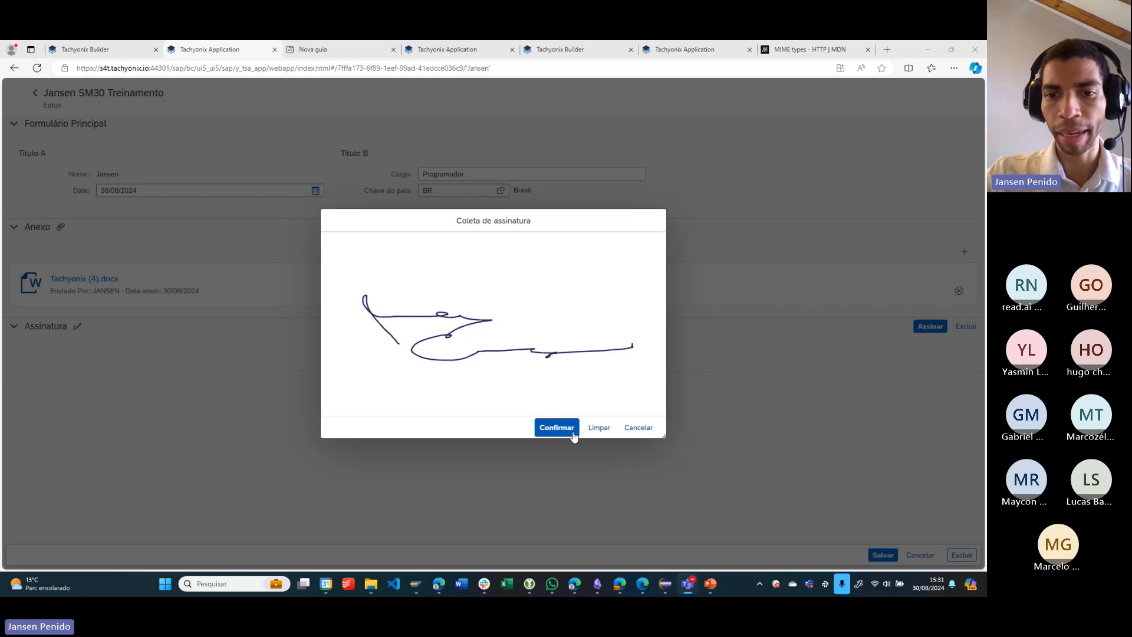
click(599, 427)
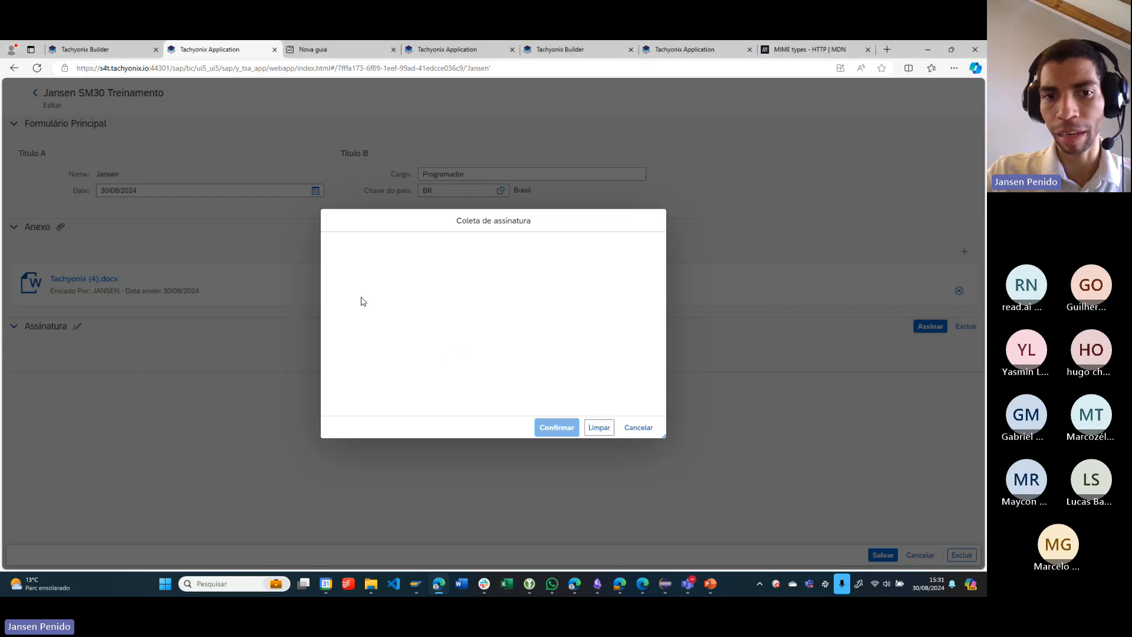
mouse_move(366, 342)
mouse_down()
mouse_move(467, 302)
mouse_move(611, 359)
mouse_up()
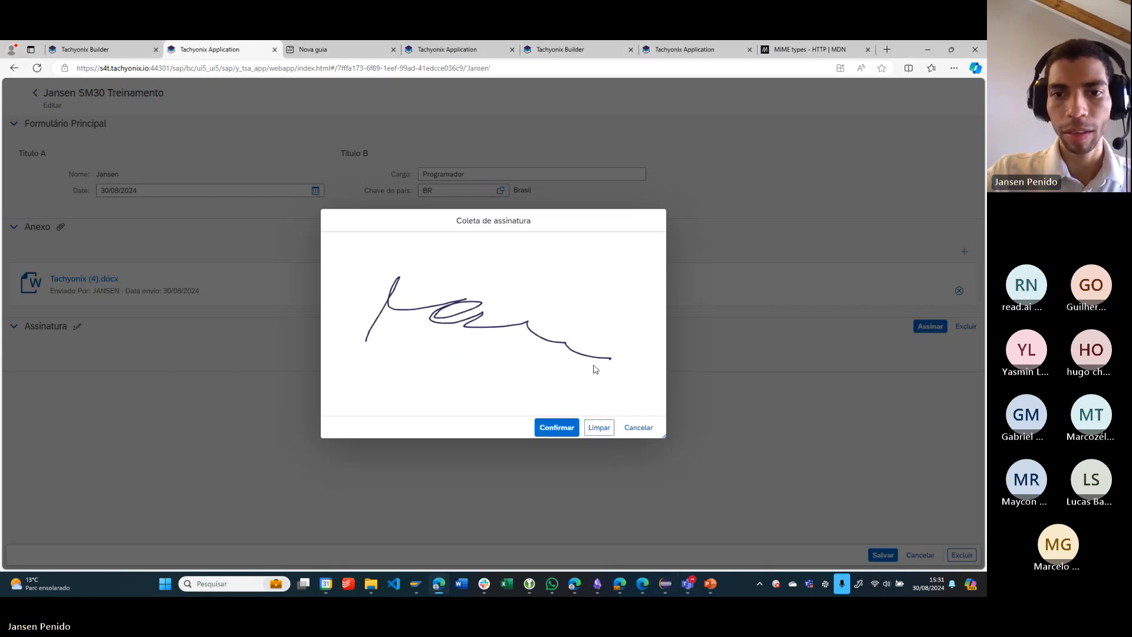
click(553, 431)
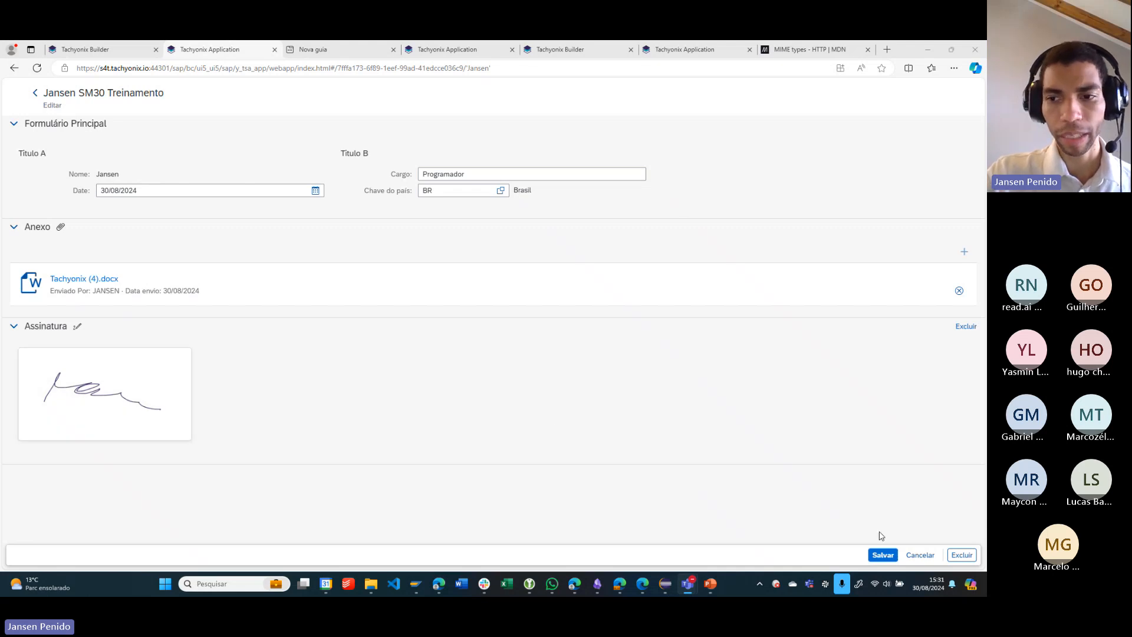
click(883, 555)
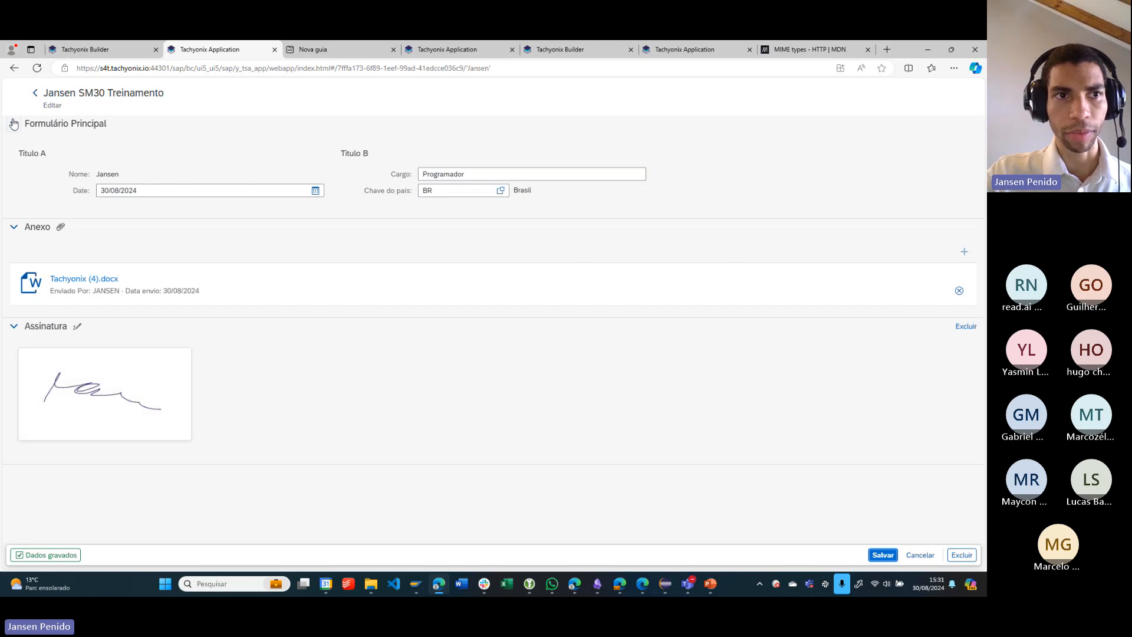
- Reopen the Programador record from the list, delete its stored signature and save the record
click(37, 97)
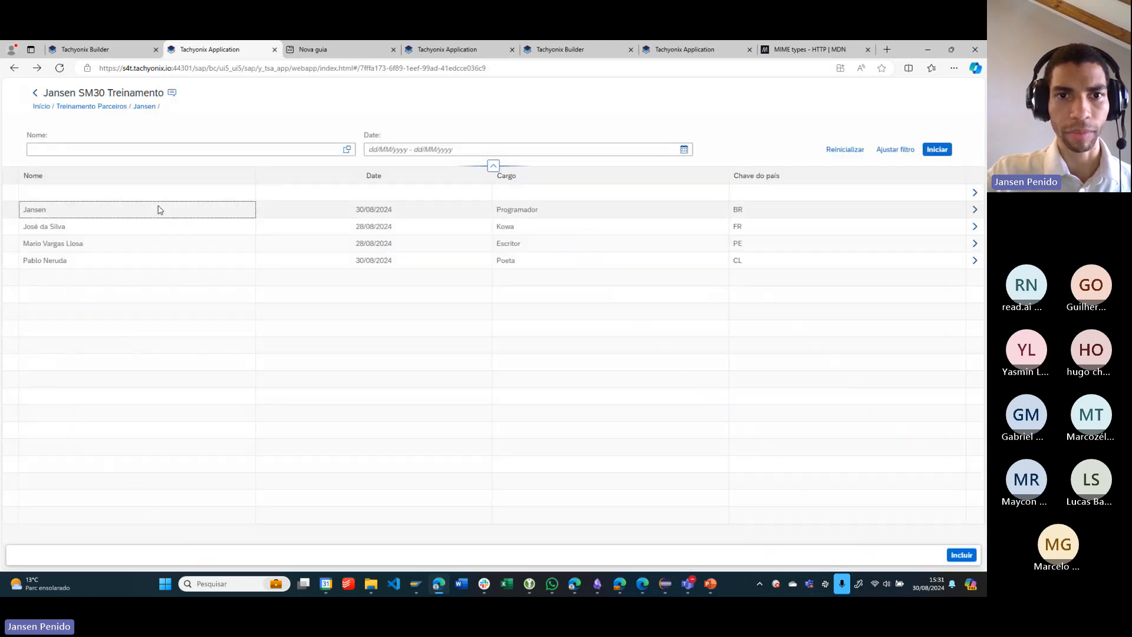
click(162, 213)
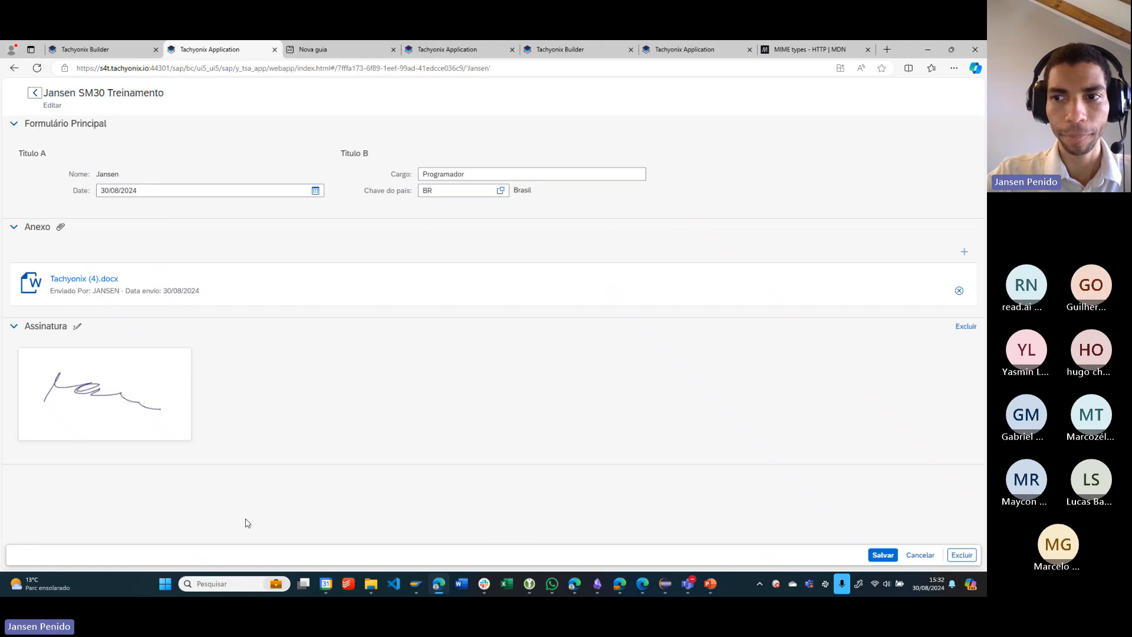
click(965, 328)
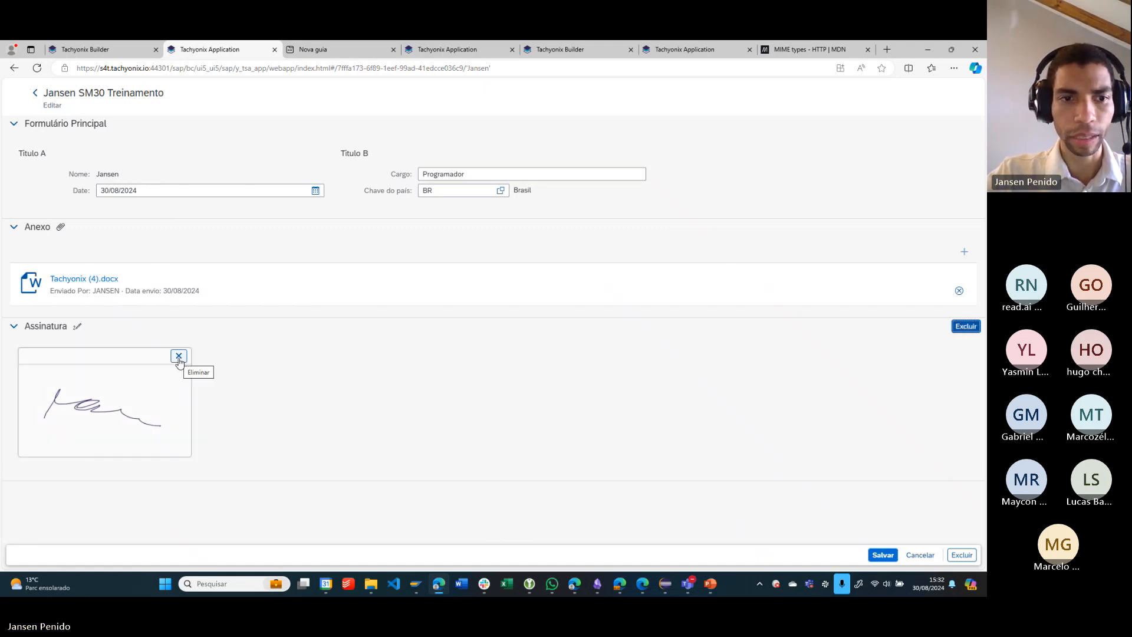
click(179, 357)
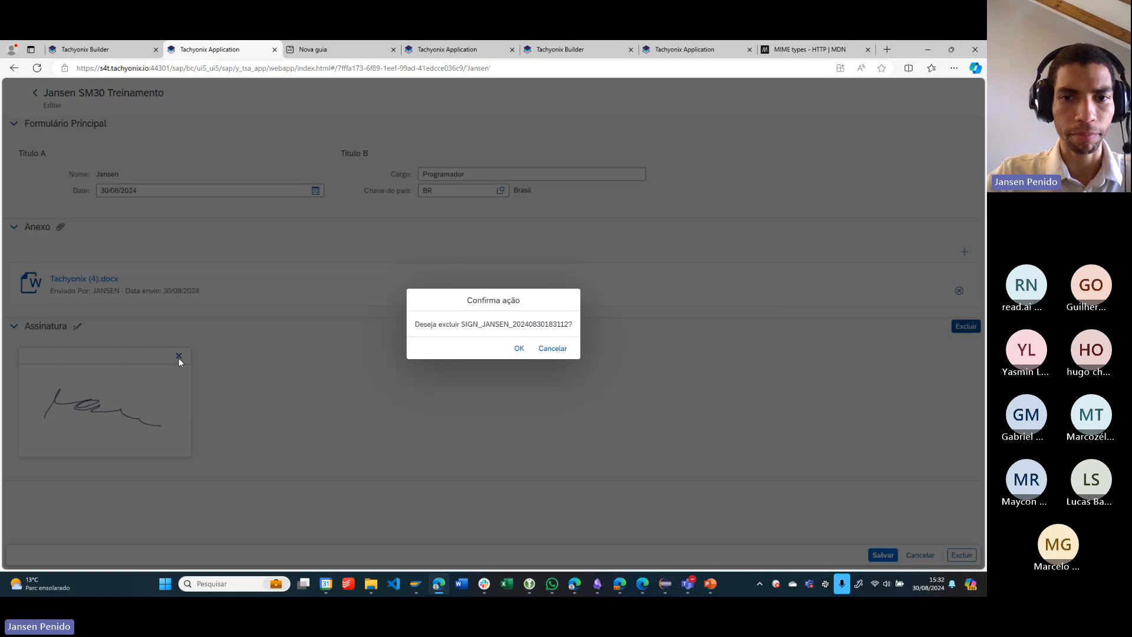
click(519, 348)
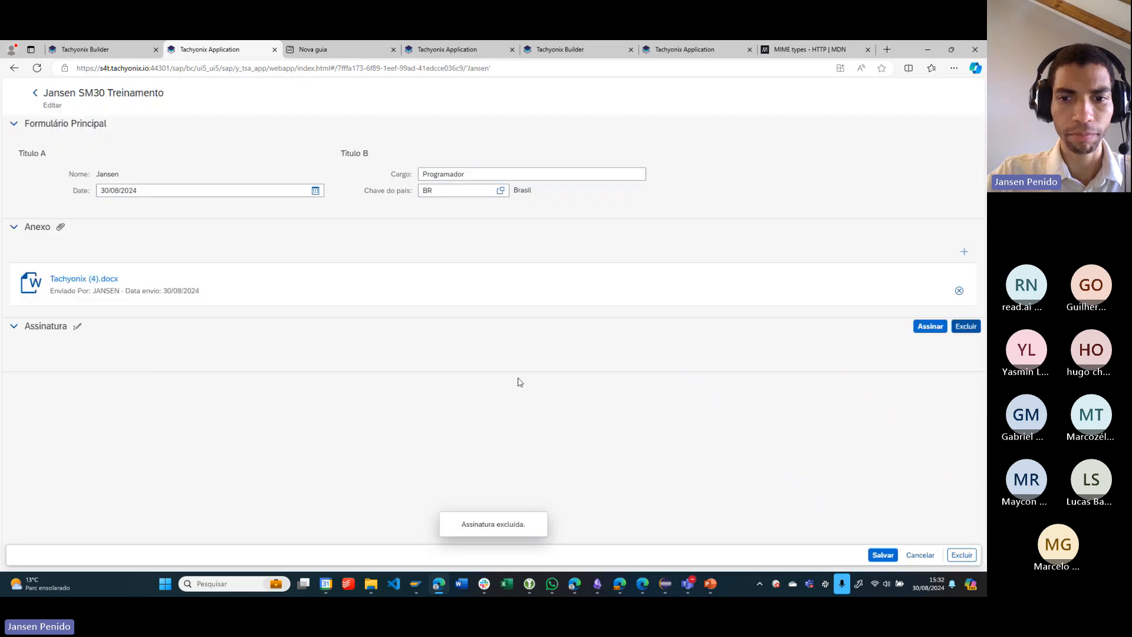
click(883, 555)
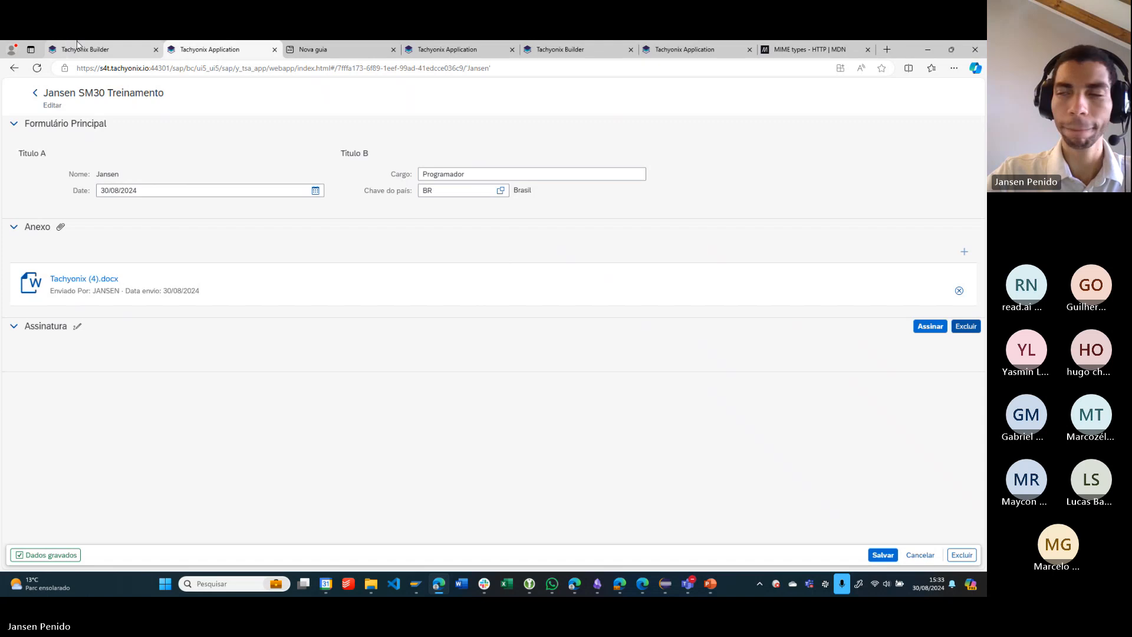
- Return to the Tachyonix Builder, dismiss the build result and reopen the SM30 Treinamento app's configuration
click(107, 46)
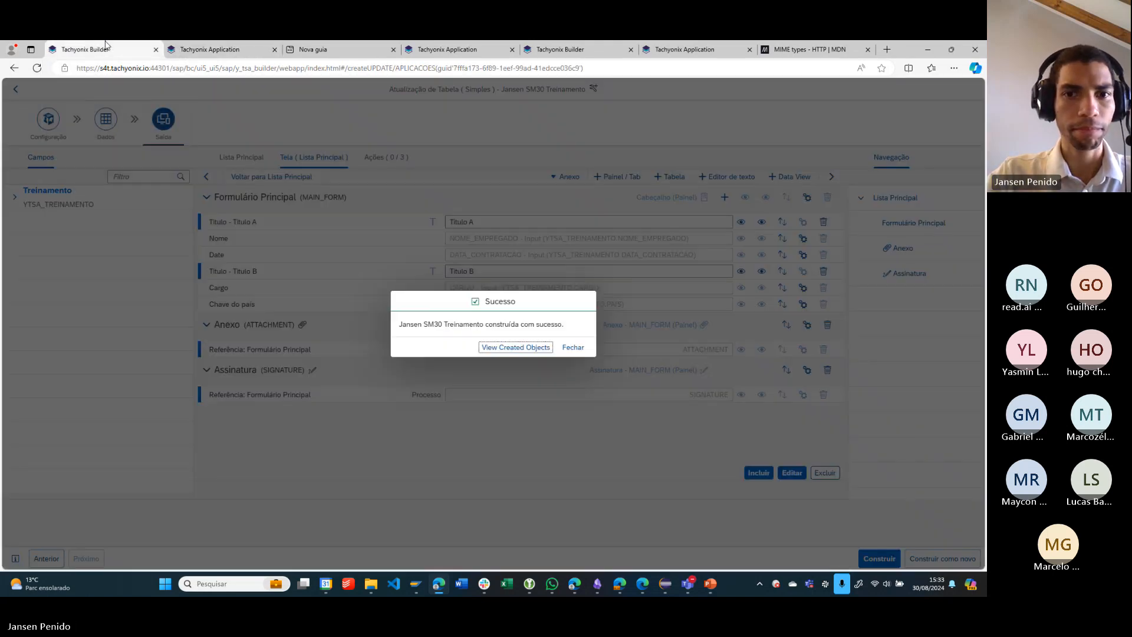
click(576, 350)
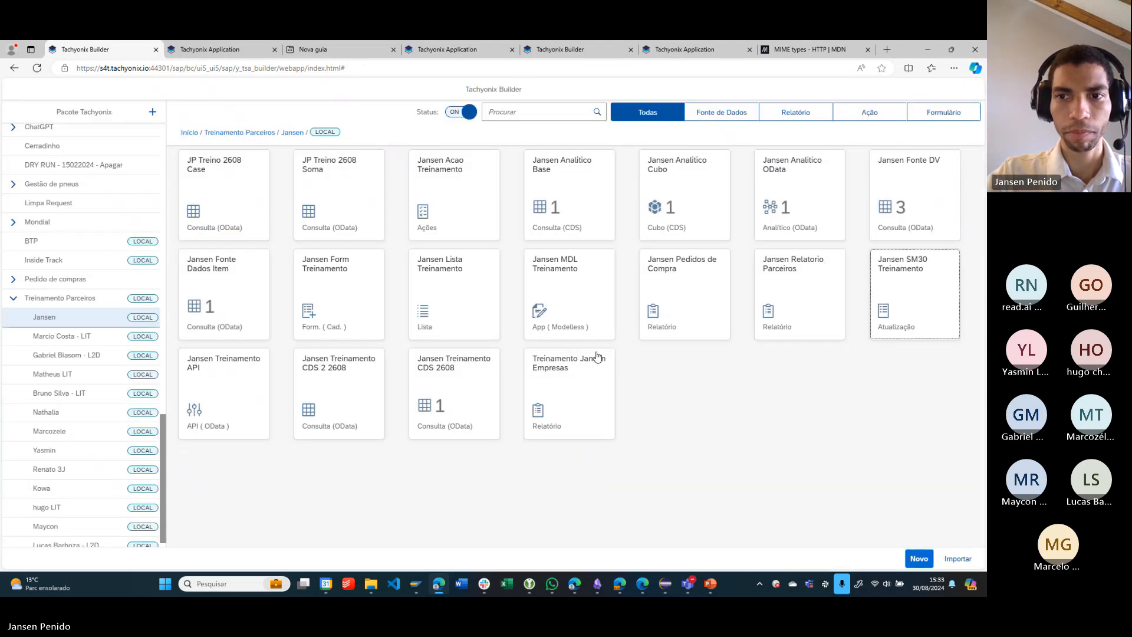
click(907, 316)
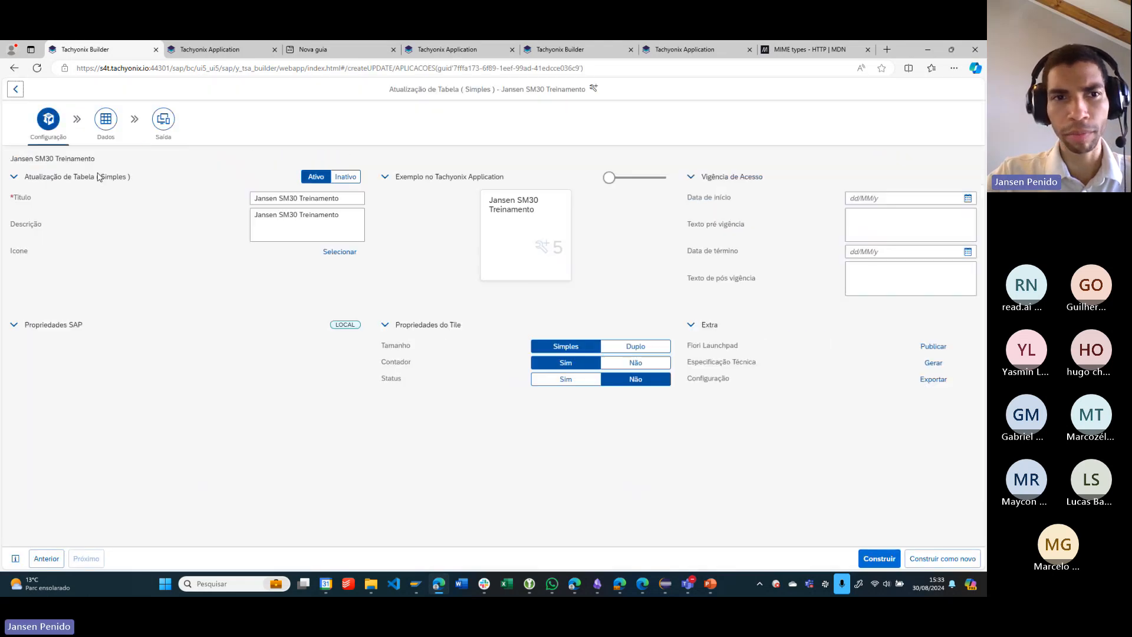
- Add a Foto attachment section to the main list's screen below the Assinatura section
click(163, 119)
click(296, 159)
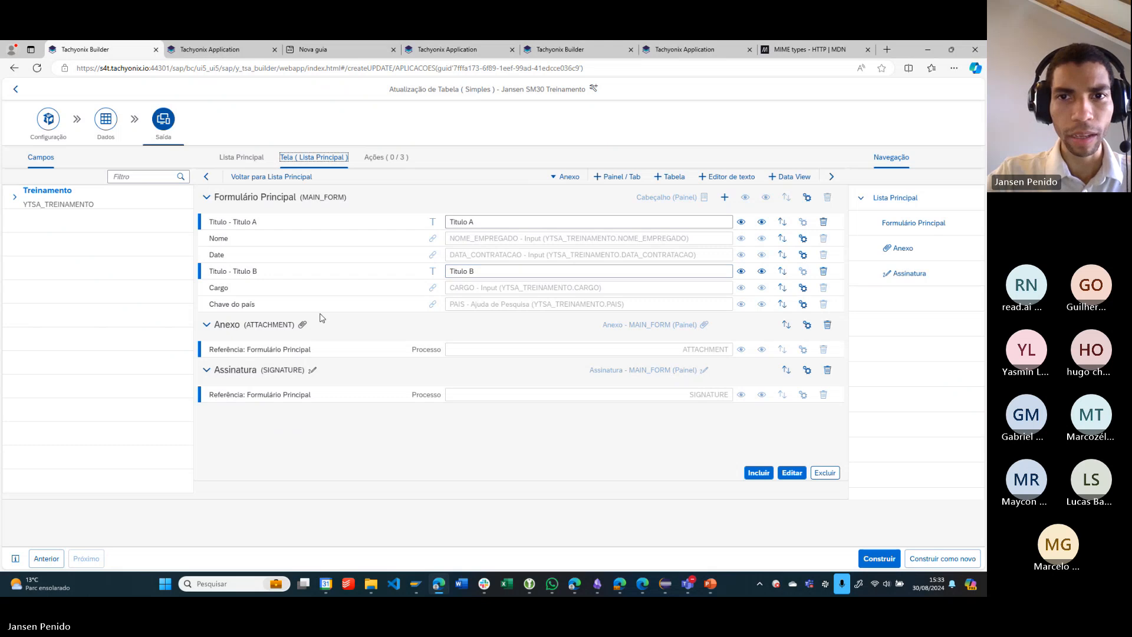
click(566, 177)
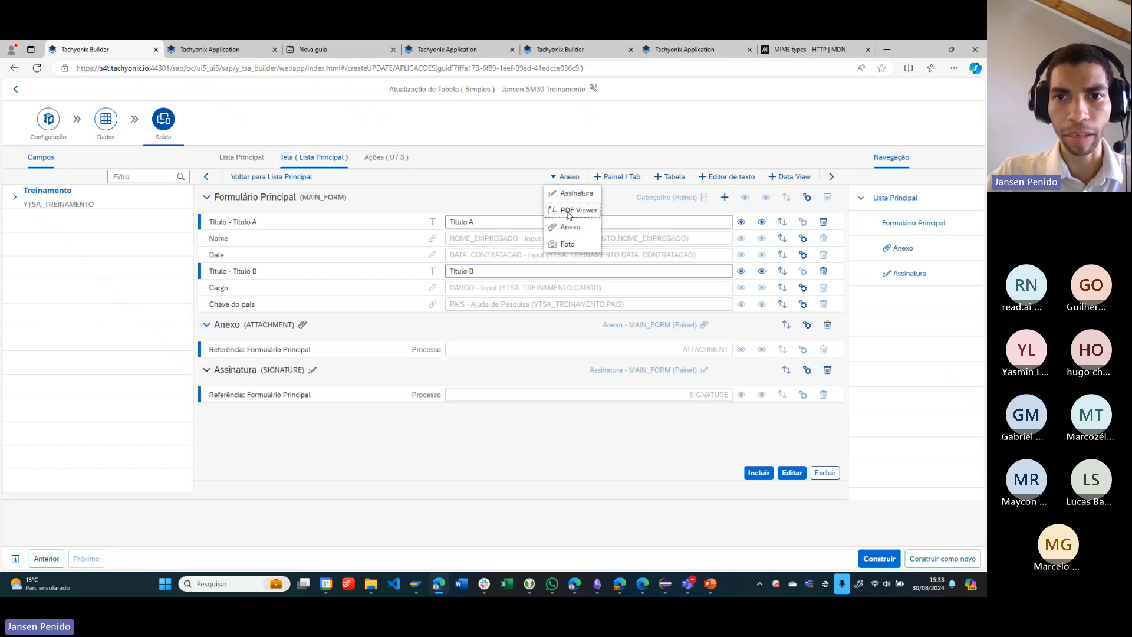
click(570, 245)
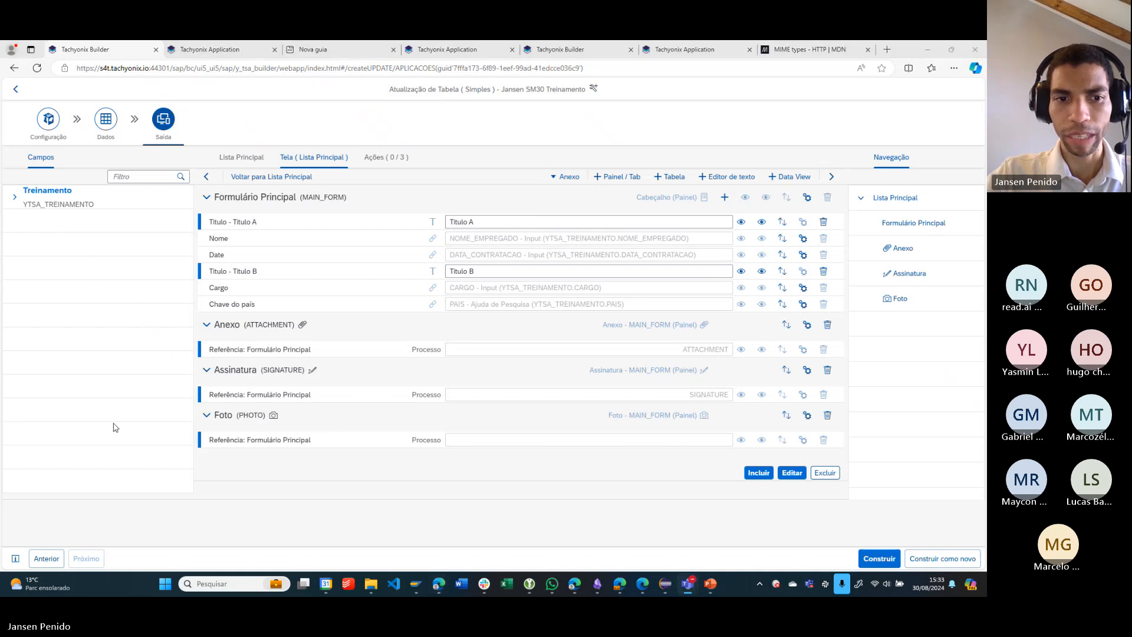
- Set the Foto section's maximum limit to 3 in its configuration and accept the change
click(807, 415)
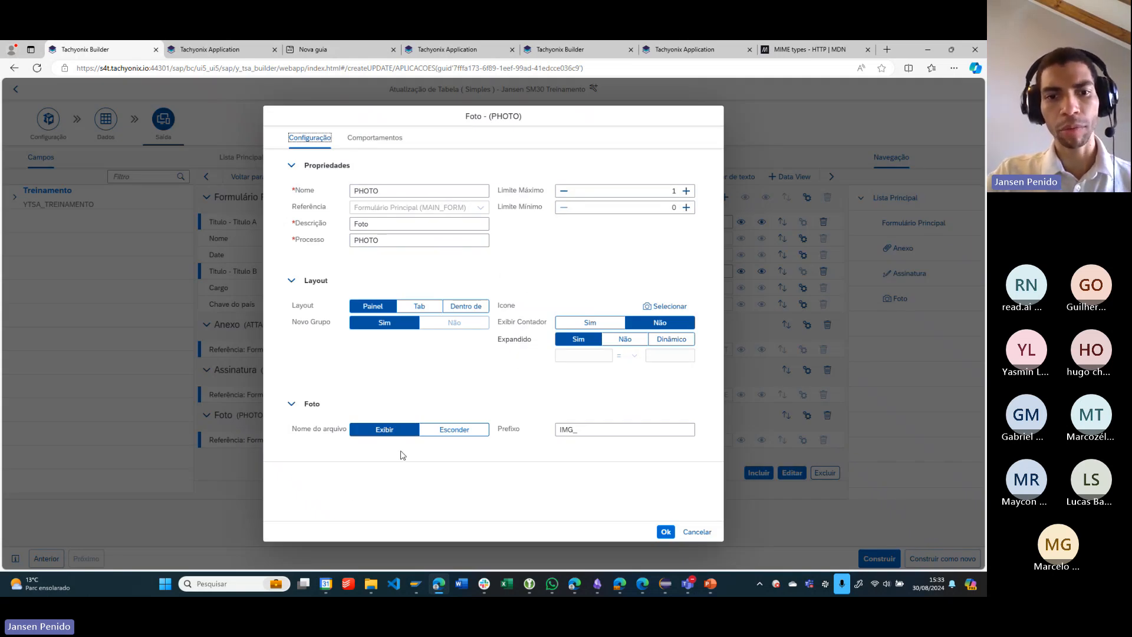
drag(303, 431, 335, 431)
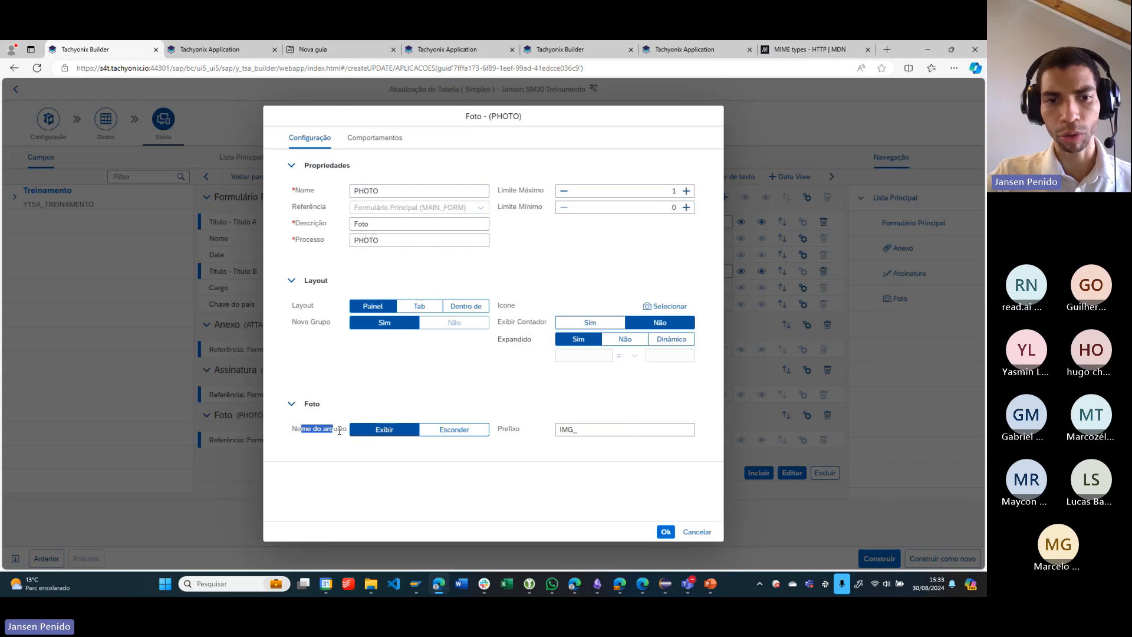
click(339, 431)
drag(591, 432, 508, 444)
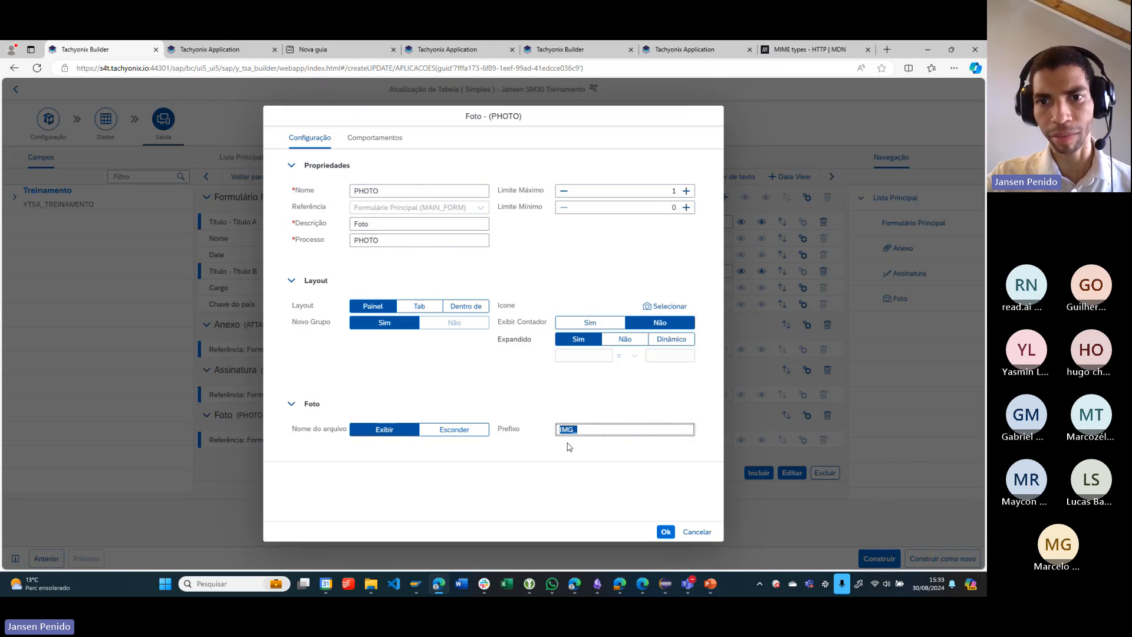
click(686, 191)
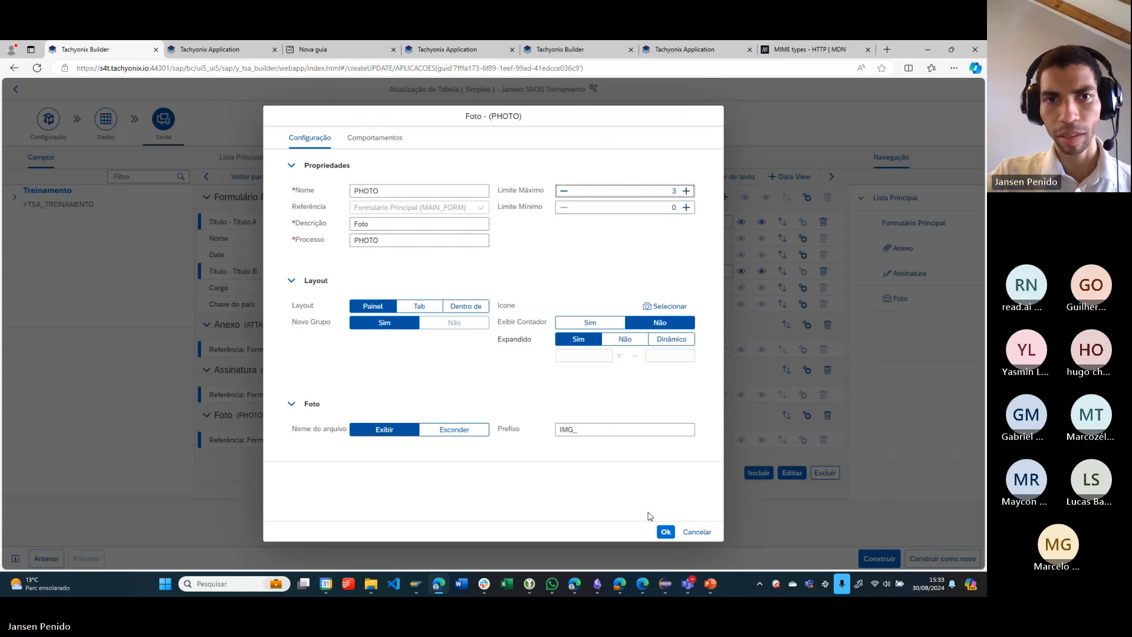
click(667, 533)
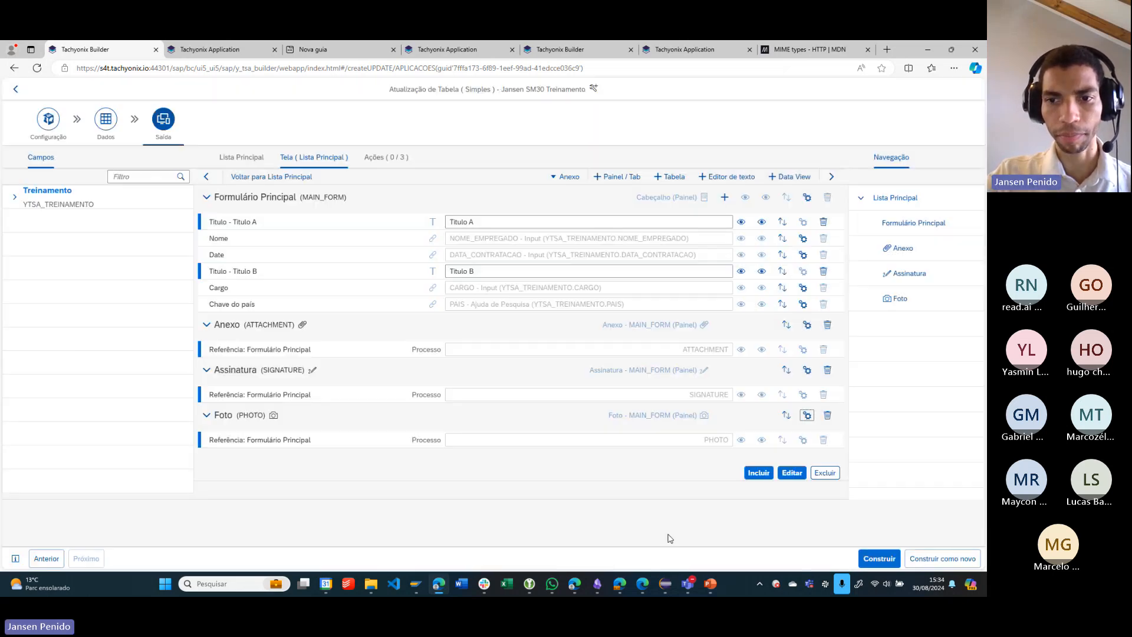
- Build the SM30 Treinamento app, switch to the Tachyonix Application and reload the Programador record
click(869, 563)
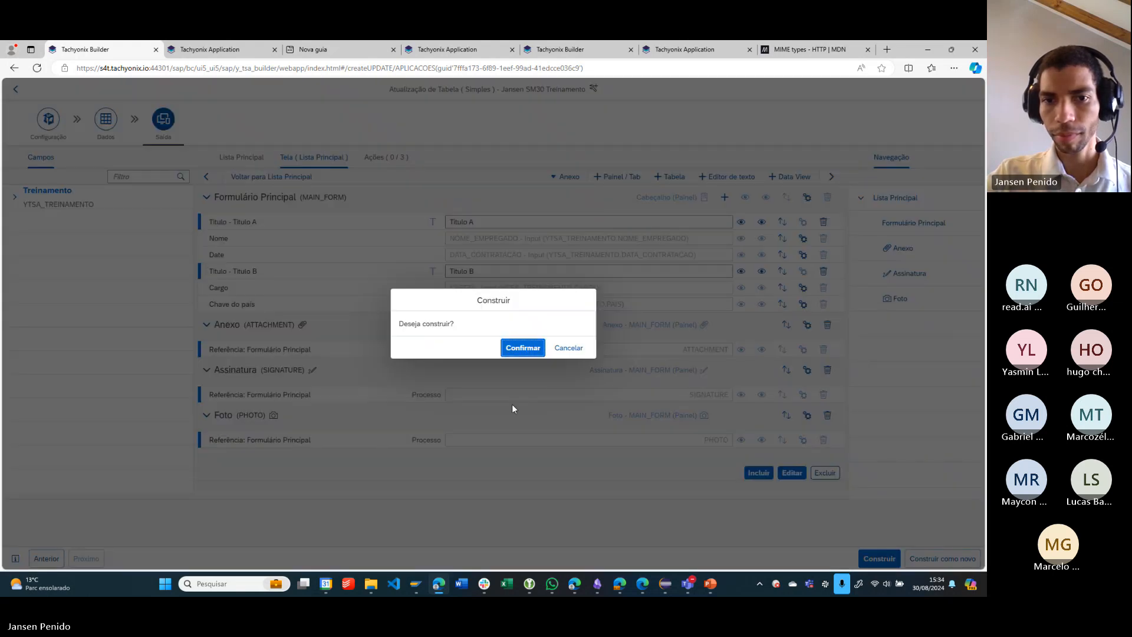
click(516, 352)
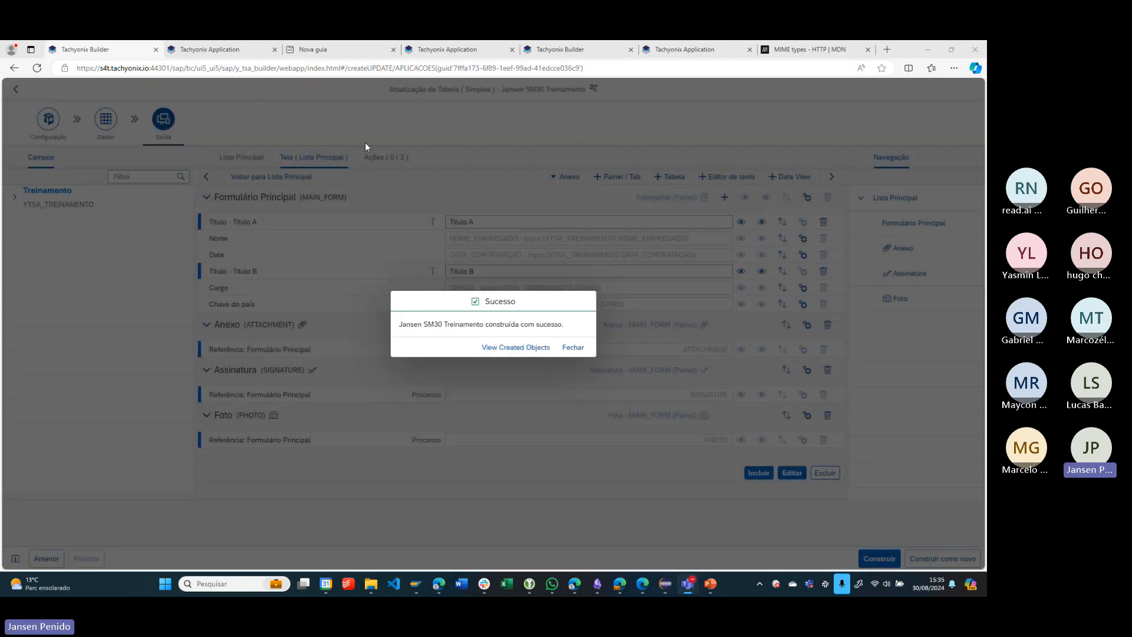
click(201, 49)
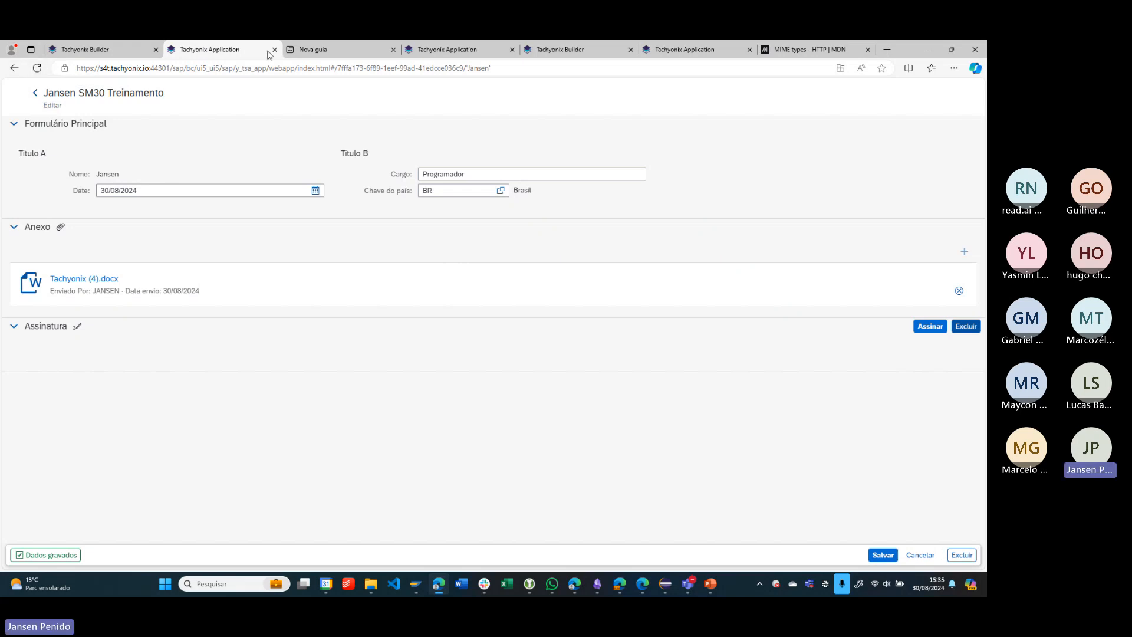
click(36, 68)
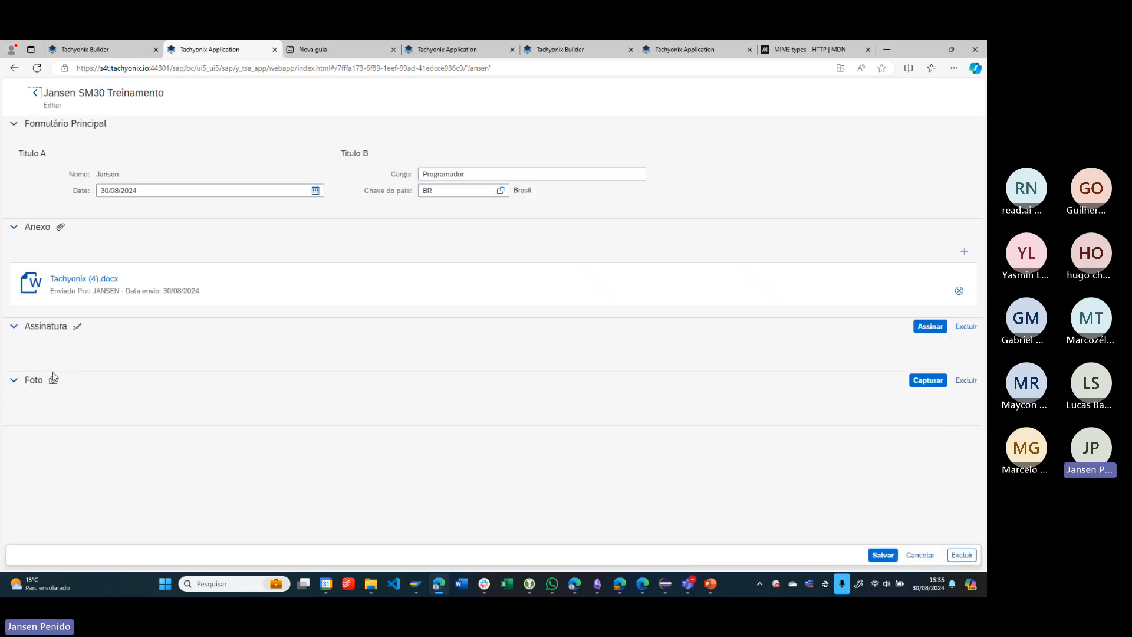
- Capture a webcam photo in the Foto section, discarding the first shot and confirming the retake
click(927, 380)
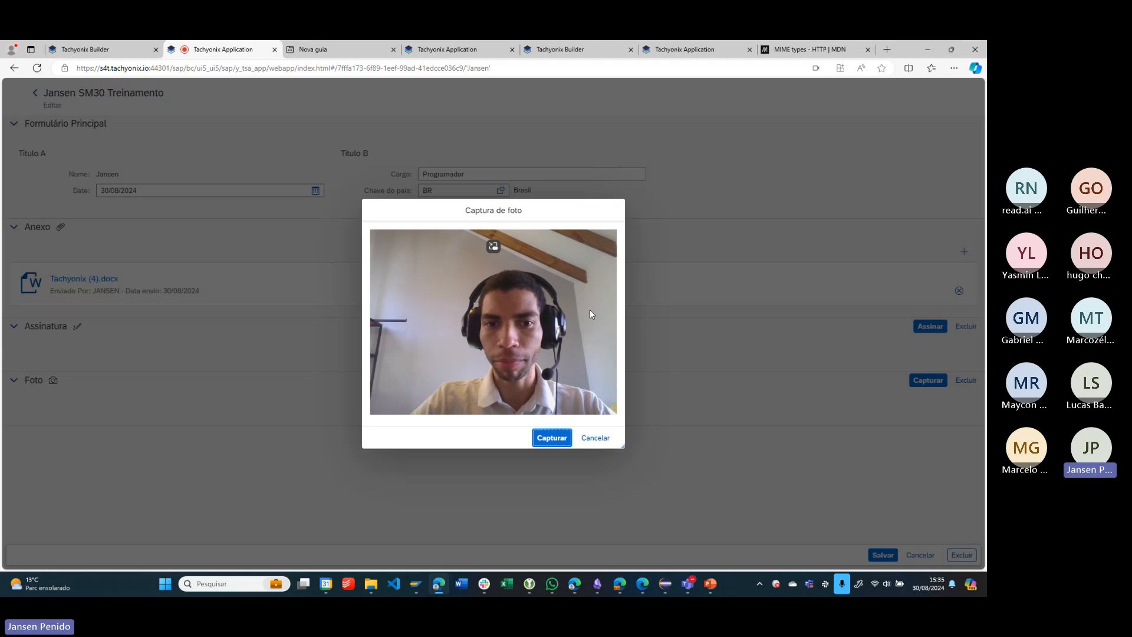
click(553, 439)
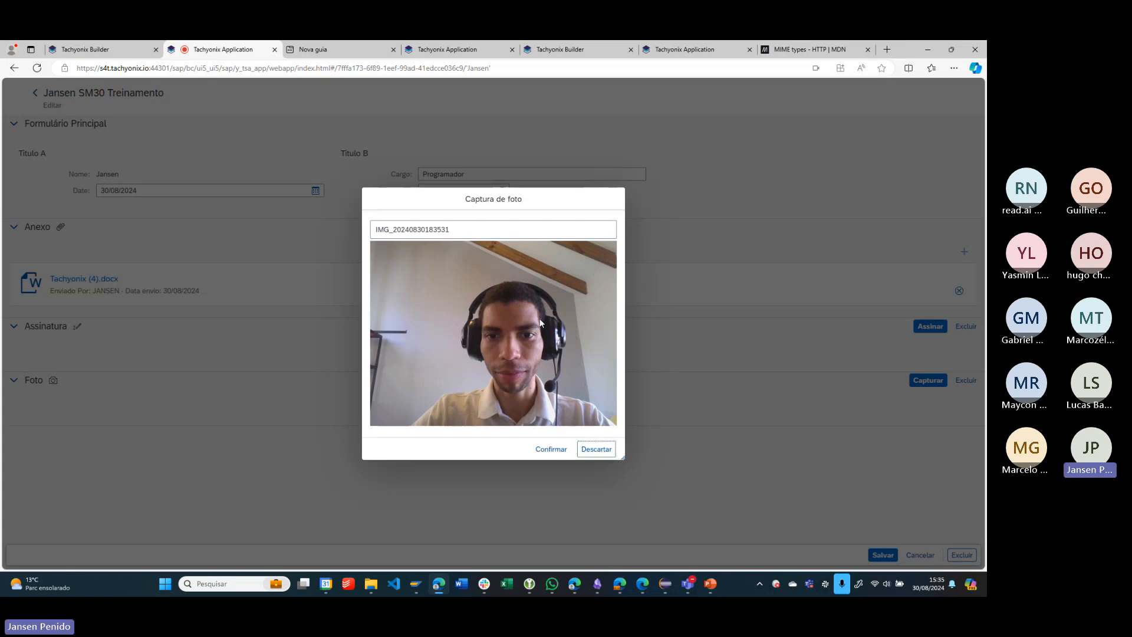
click(602, 450)
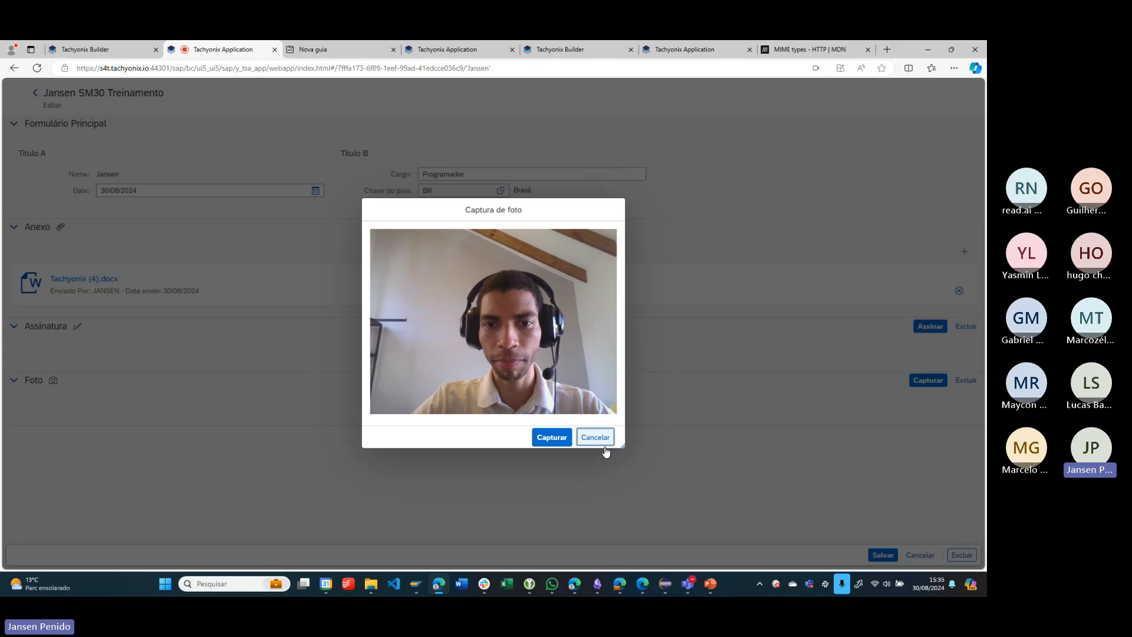
click(554, 438)
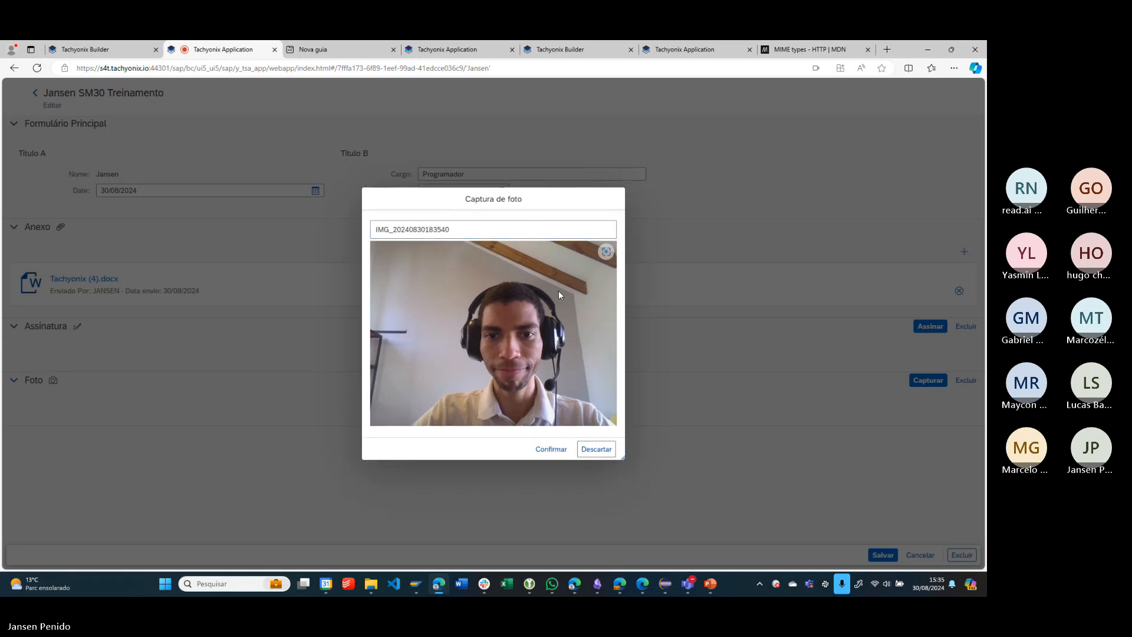
click(563, 454)
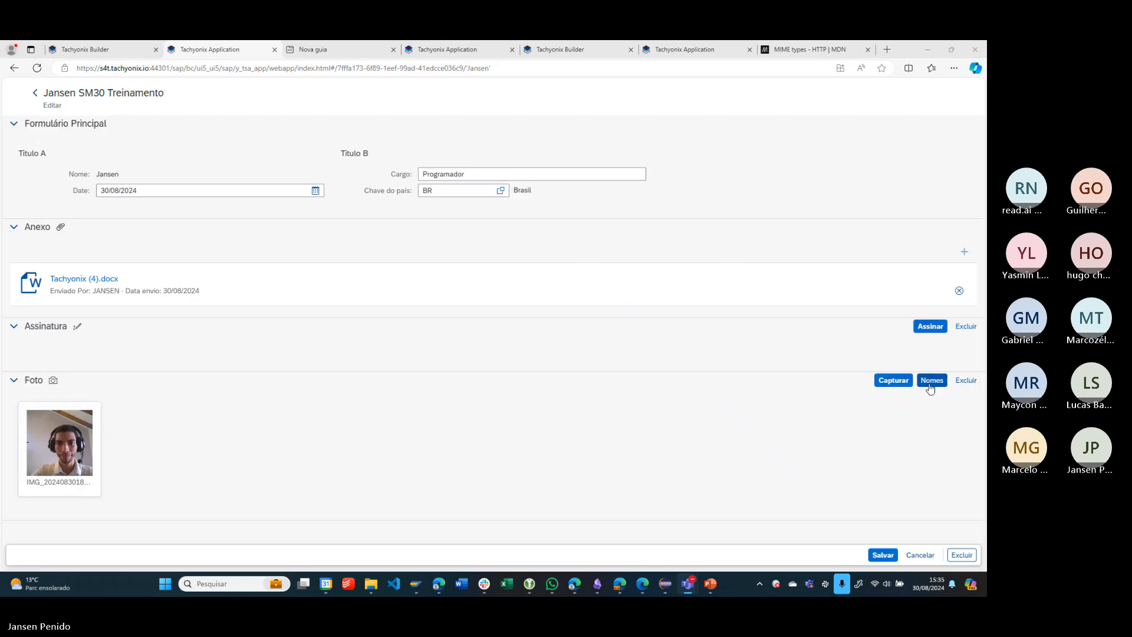
- Capture and confirm a second photo in the Foto section, and delete that photo
click(900, 386)
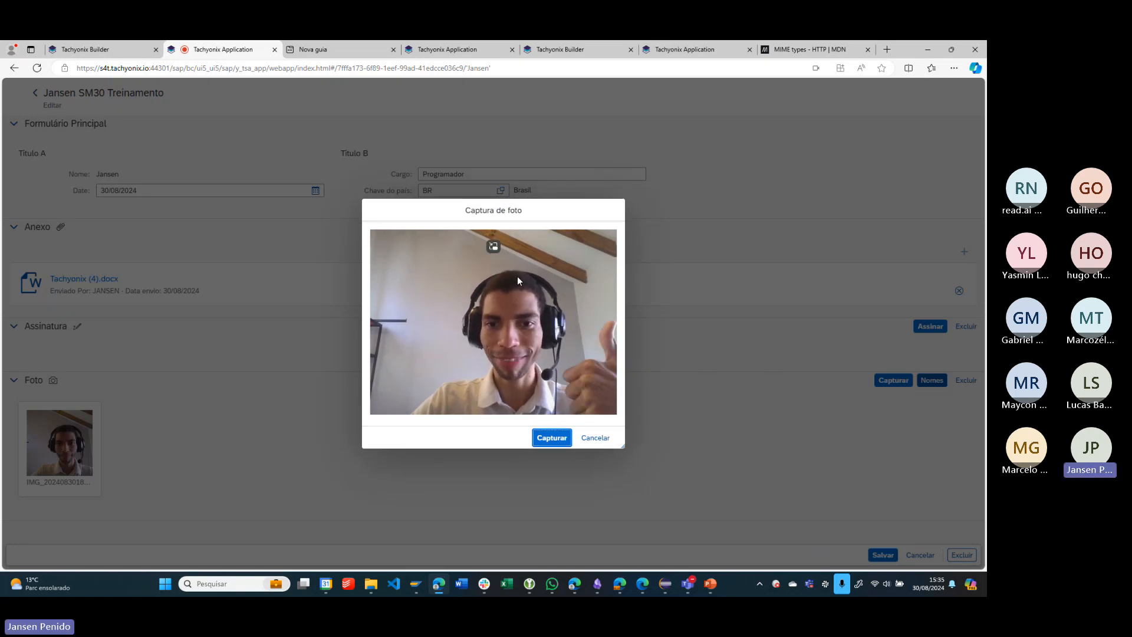
click(550, 439)
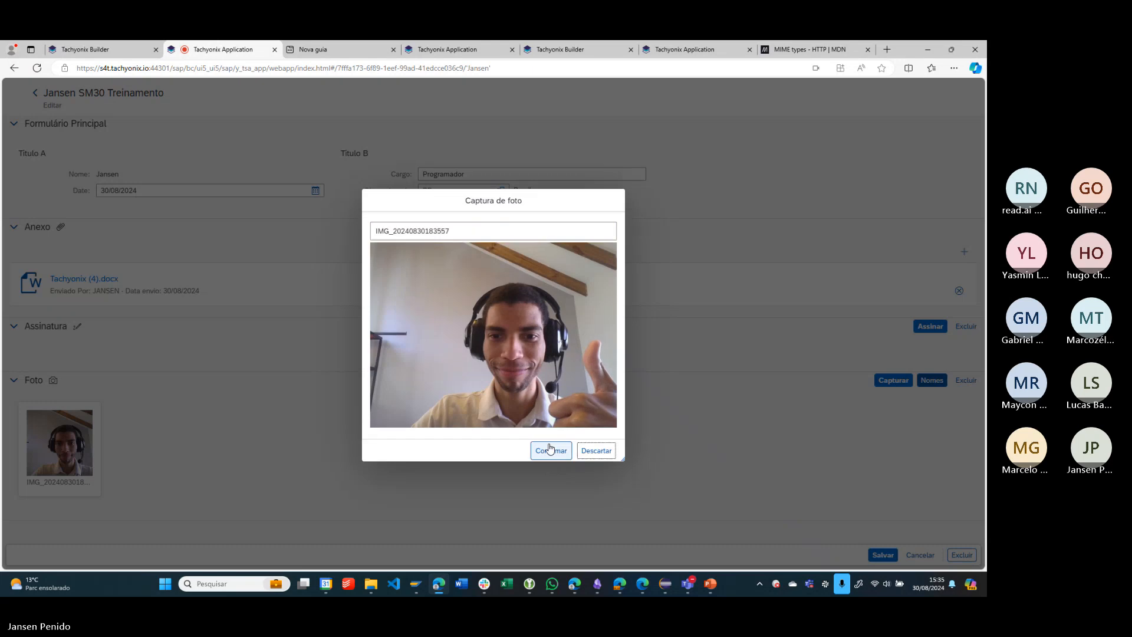
click(565, 450)
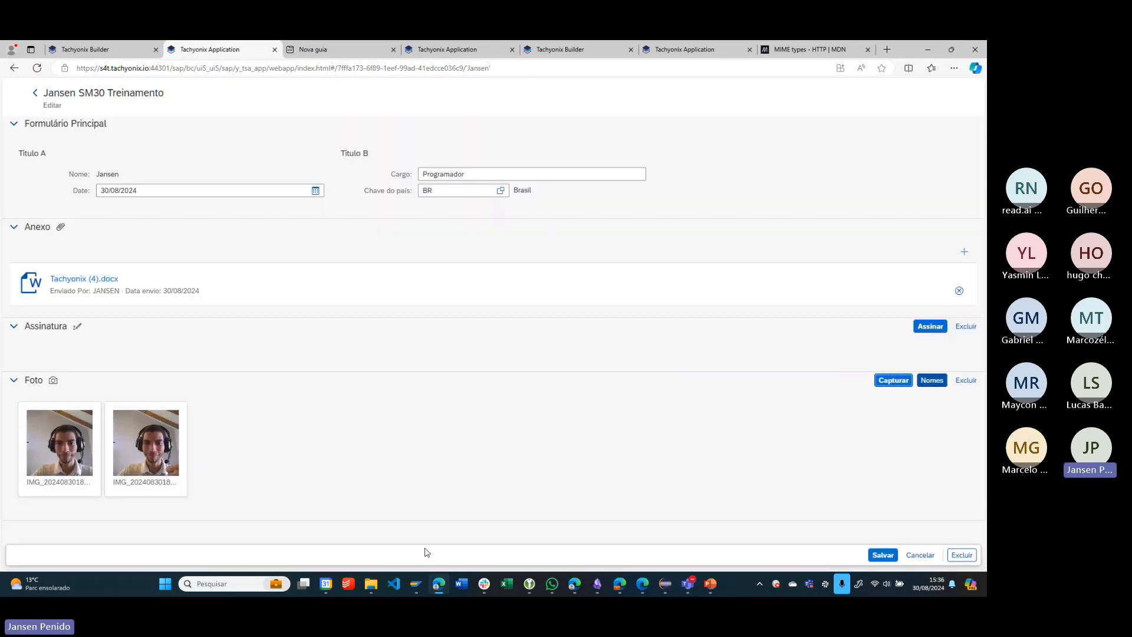
click(967, 382)
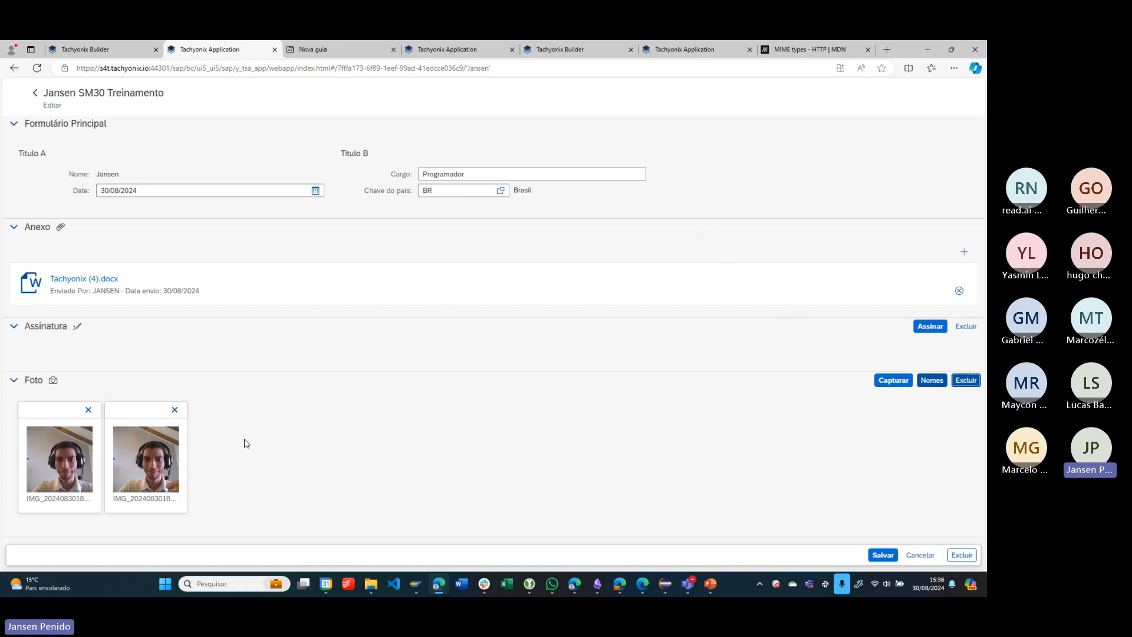
click(174, 411)
click(514, 349)
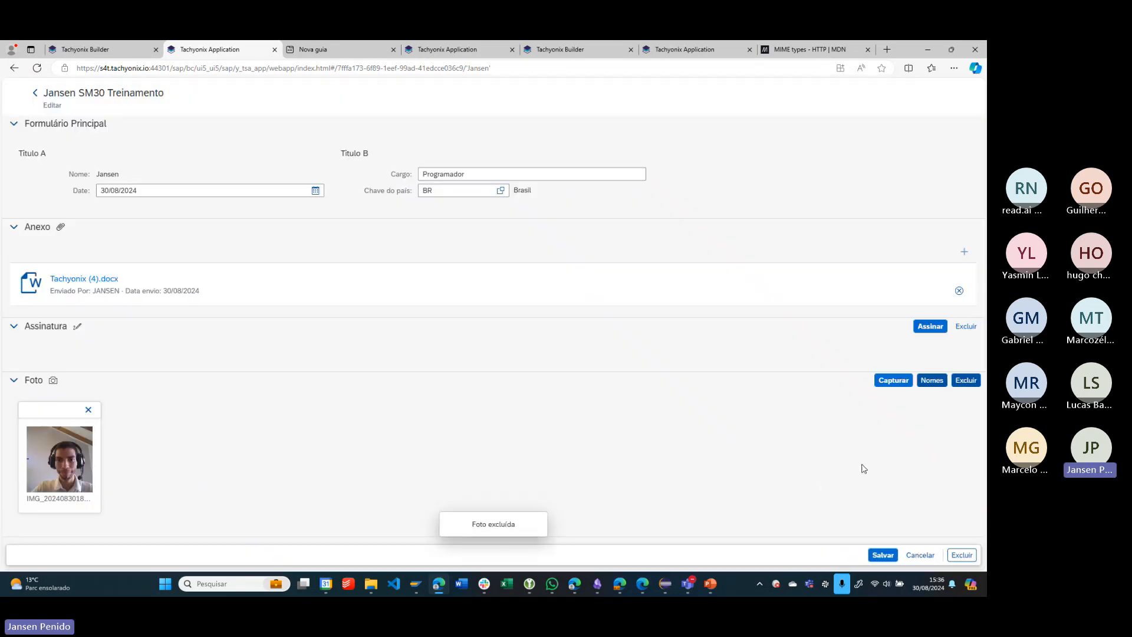
- Save the Programador record with its photo, return to the list and reopen the record
click(884, 557)
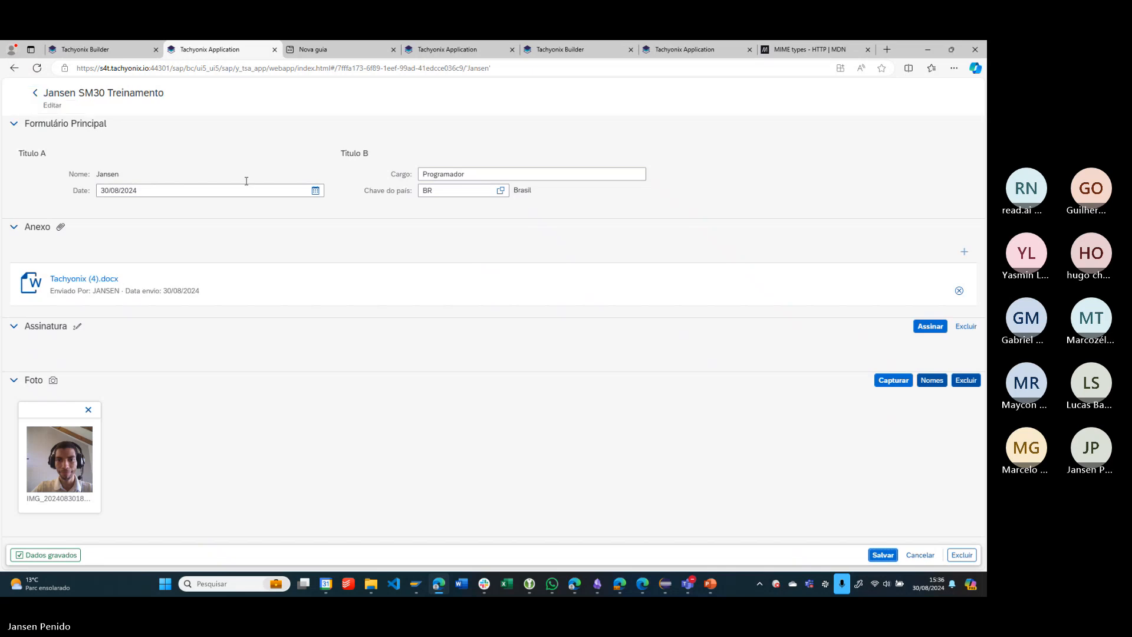
click(37, 93)
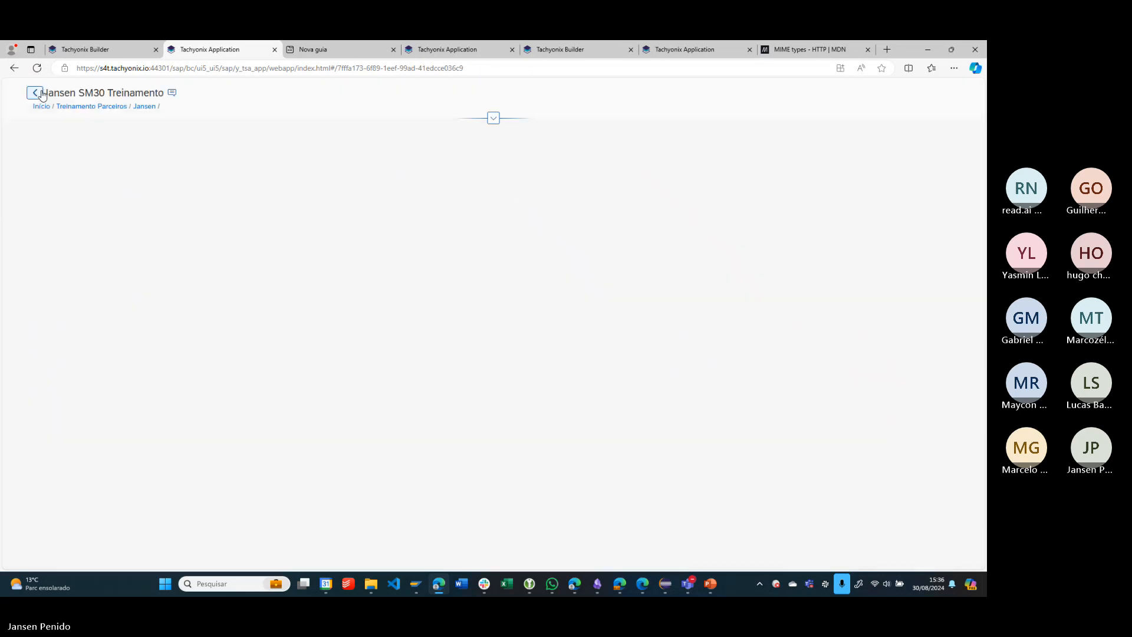
click(134, 210)
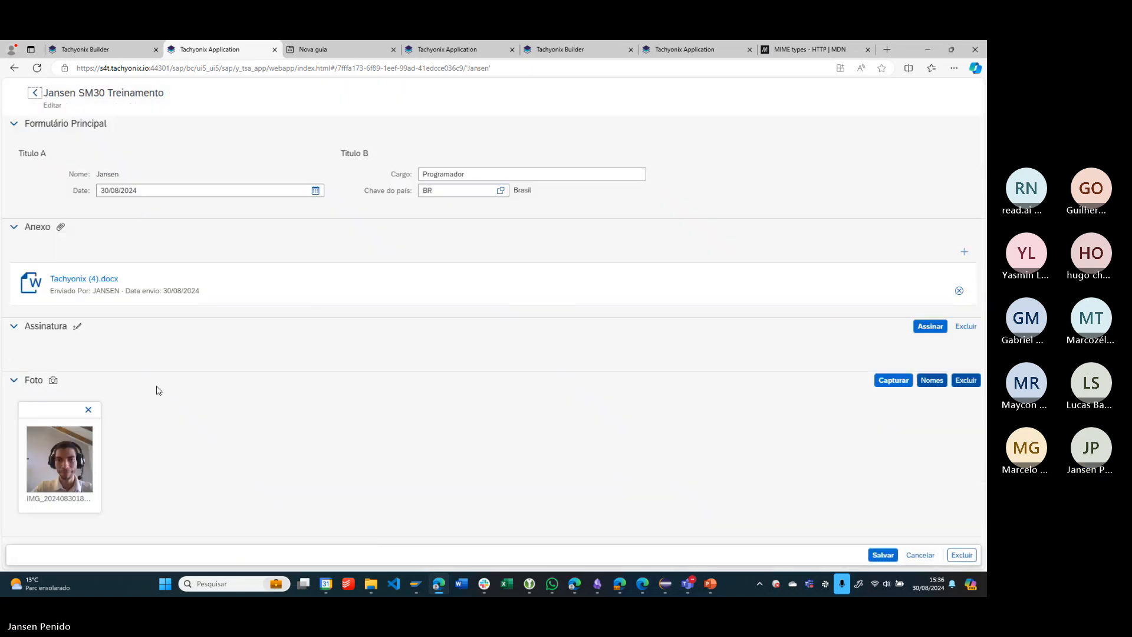
- Return to the Tachyonix Builder, dismiss the build result and reopen the SM30 Treinamento app's main list screen layout
click(80, 50)
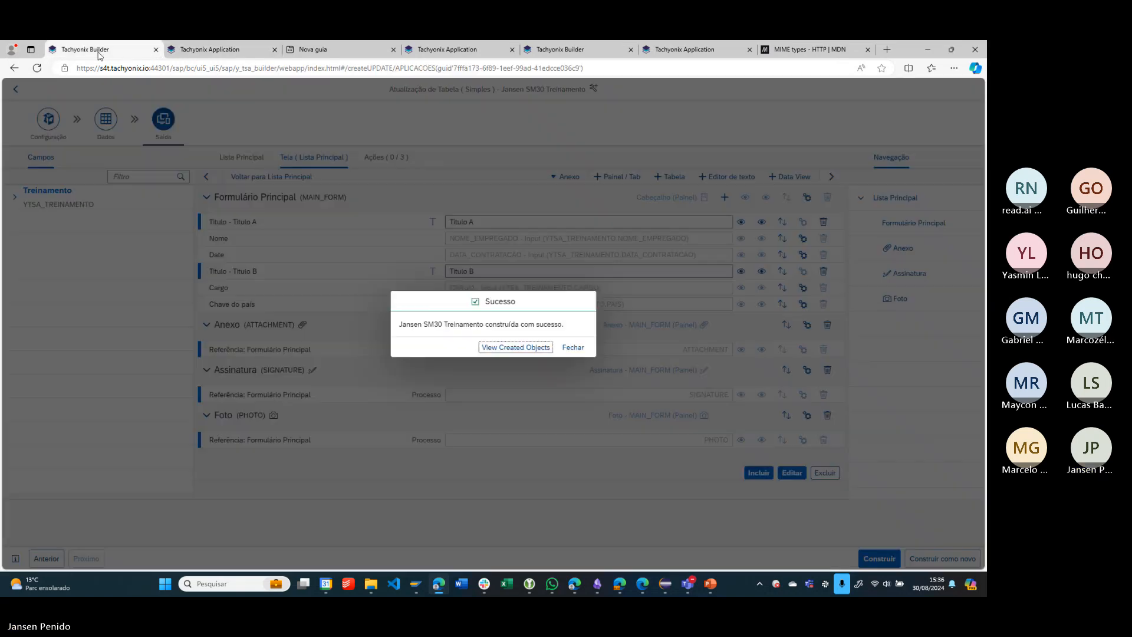
click(571, 346)
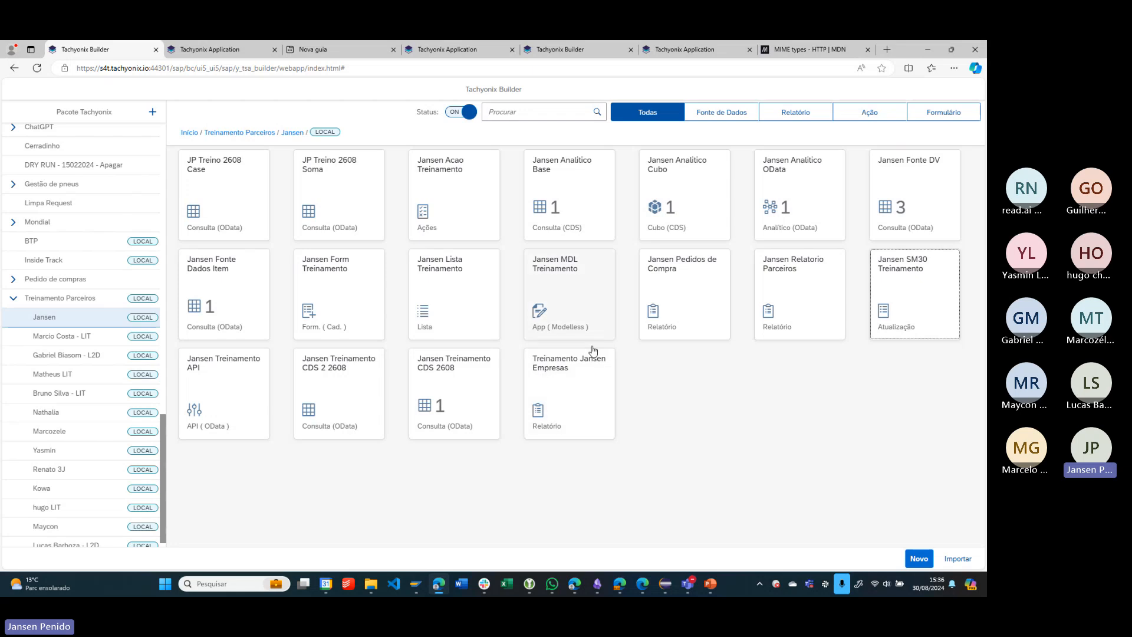
click(935, 305)
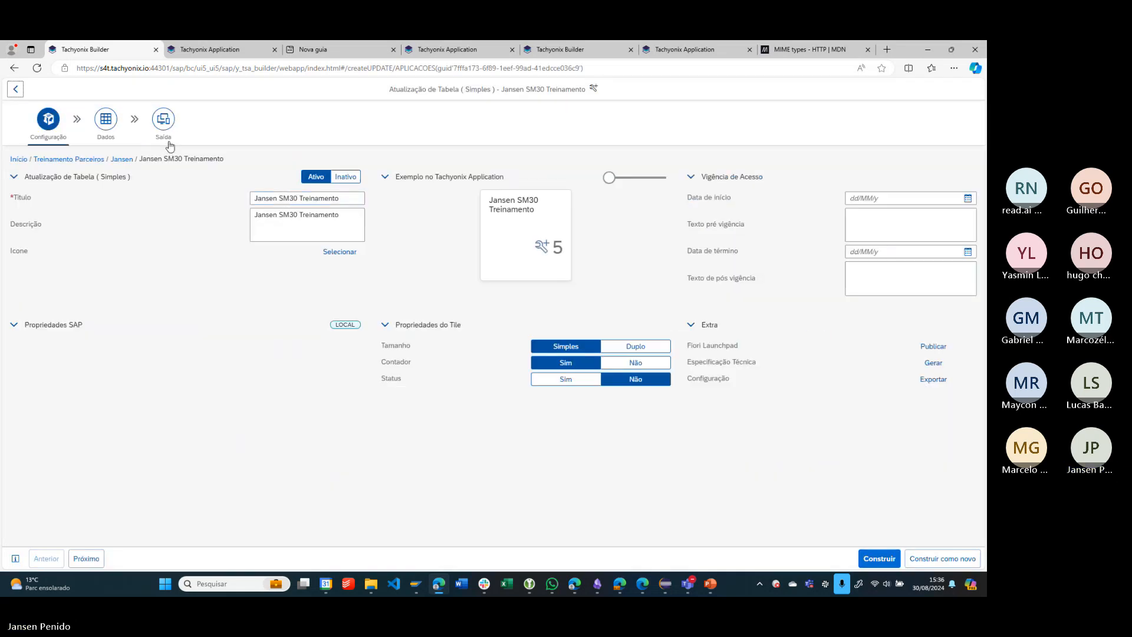
click(169, 145)
click(313, 158)
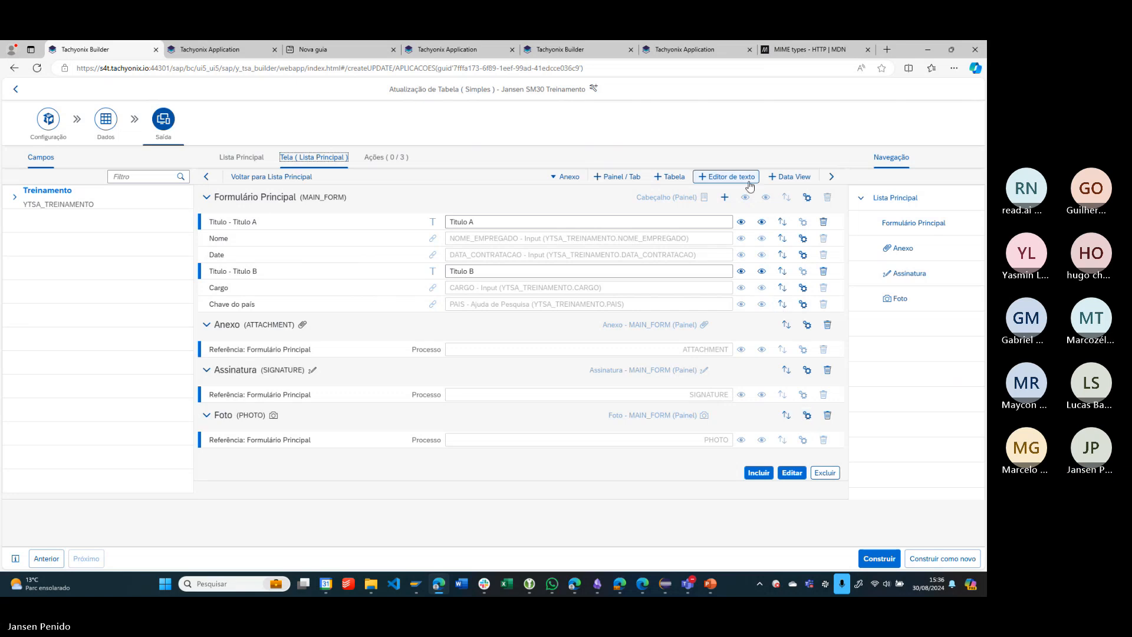
- Add an Editor de texto section to the main list's screen, leaving the Anexo section's configuration unchanged
click(726, 176)
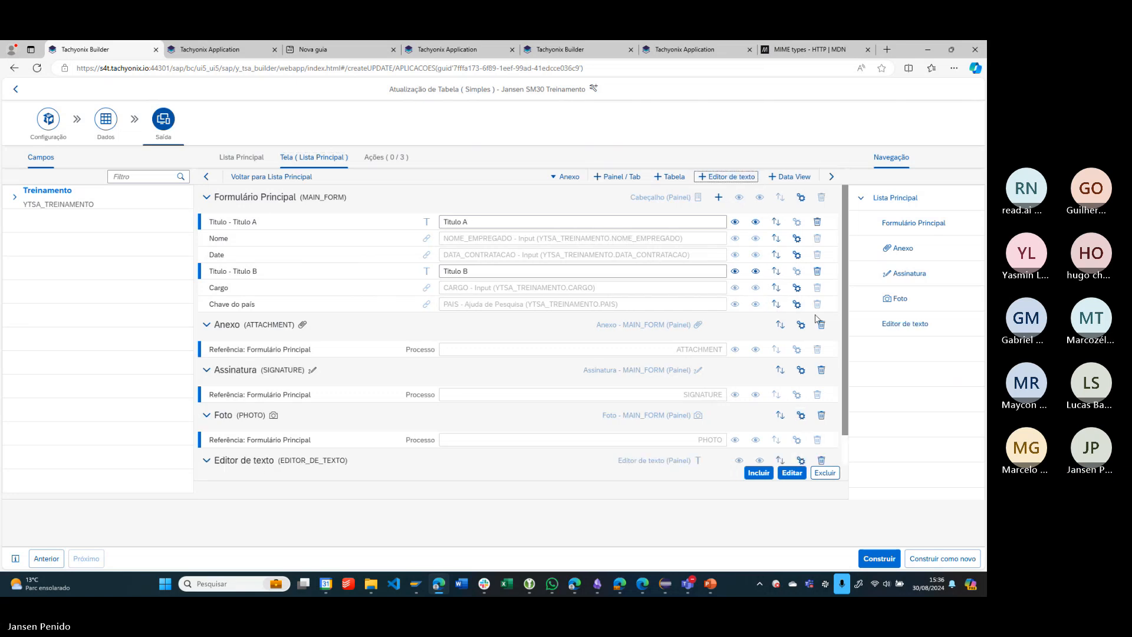
scroll(802, 325, down, 1)
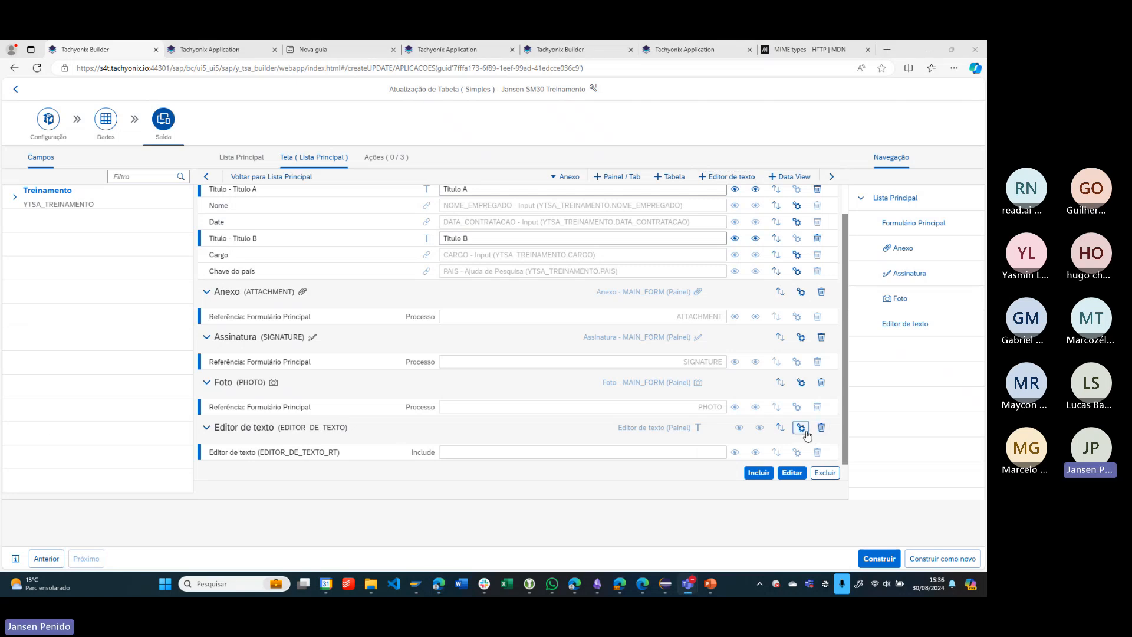
click(801, 291)
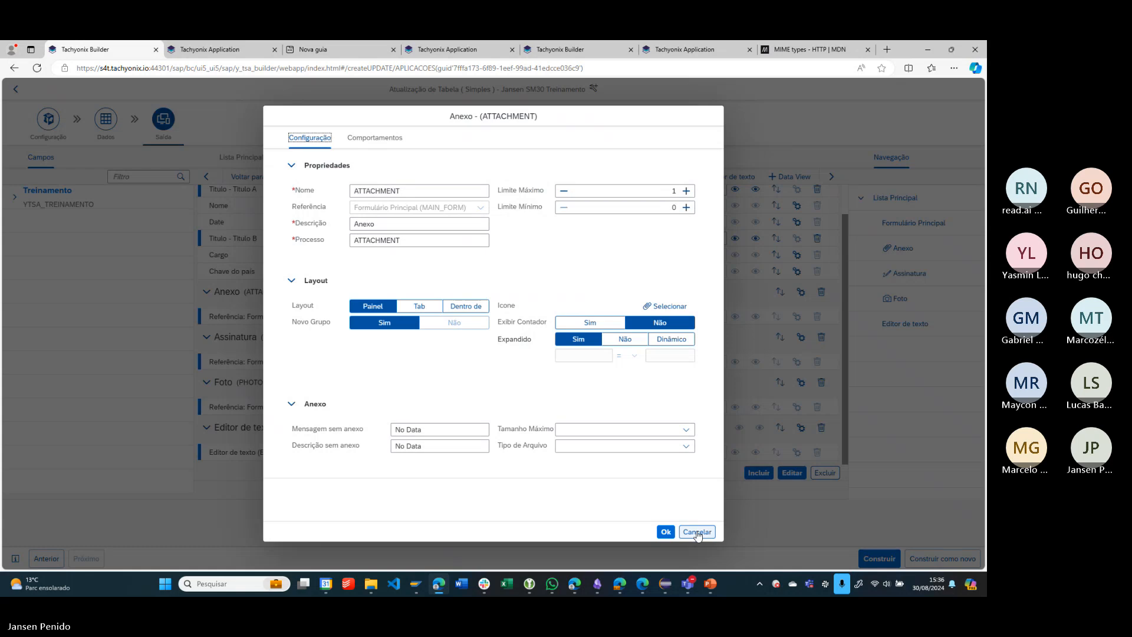
click(698, 532)
- Set the Formulário Principal section's layout to Tab
click(801, 197)
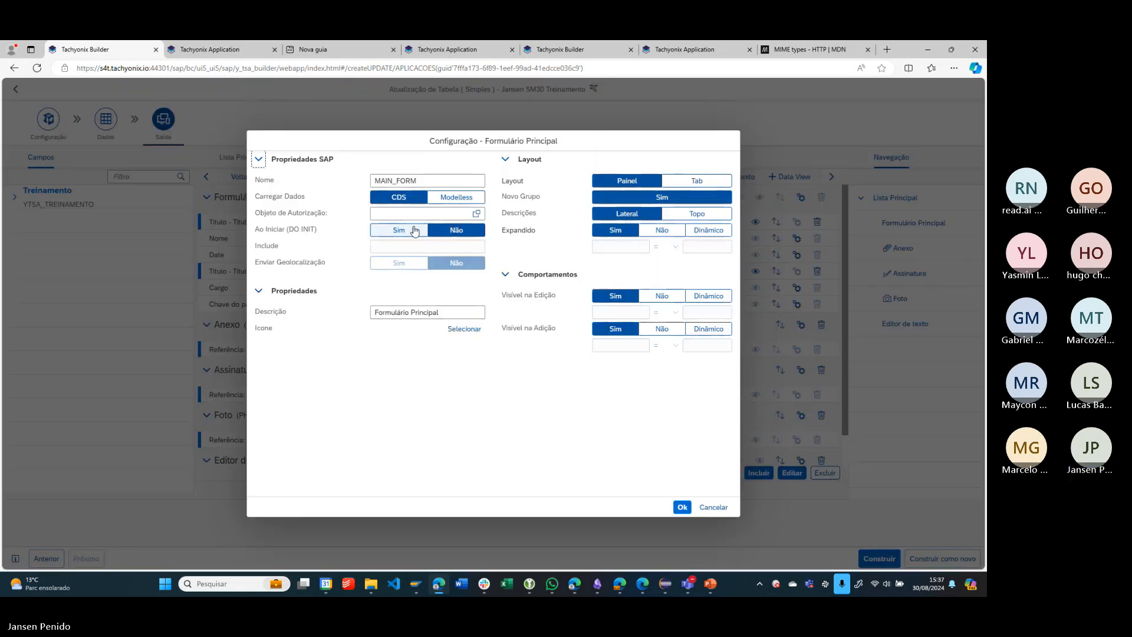
click(672, 183)
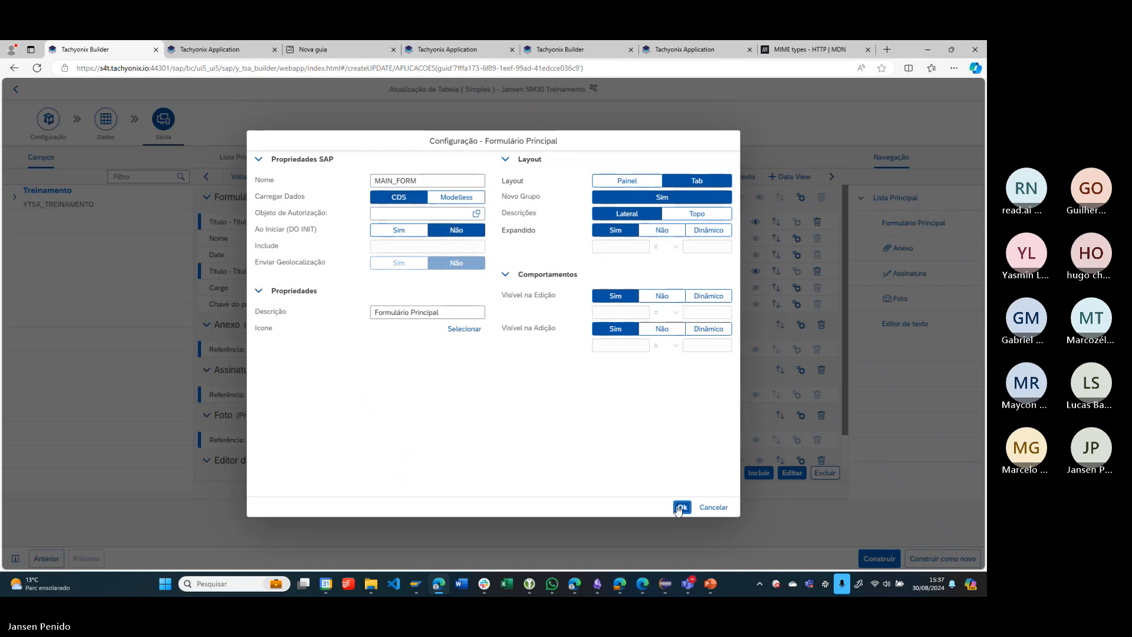
click(681, 507)
- Set the Anexo section's layout to Tab with Novo Grupo set to Não
click(801, 325)
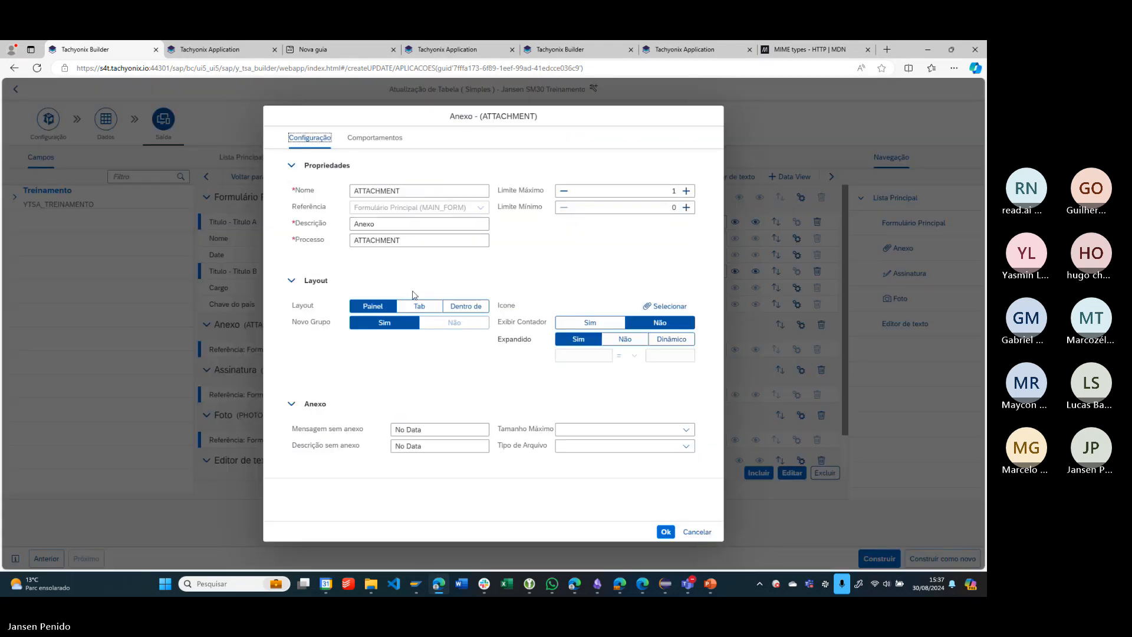
click(420, 305)
click(469, 323)
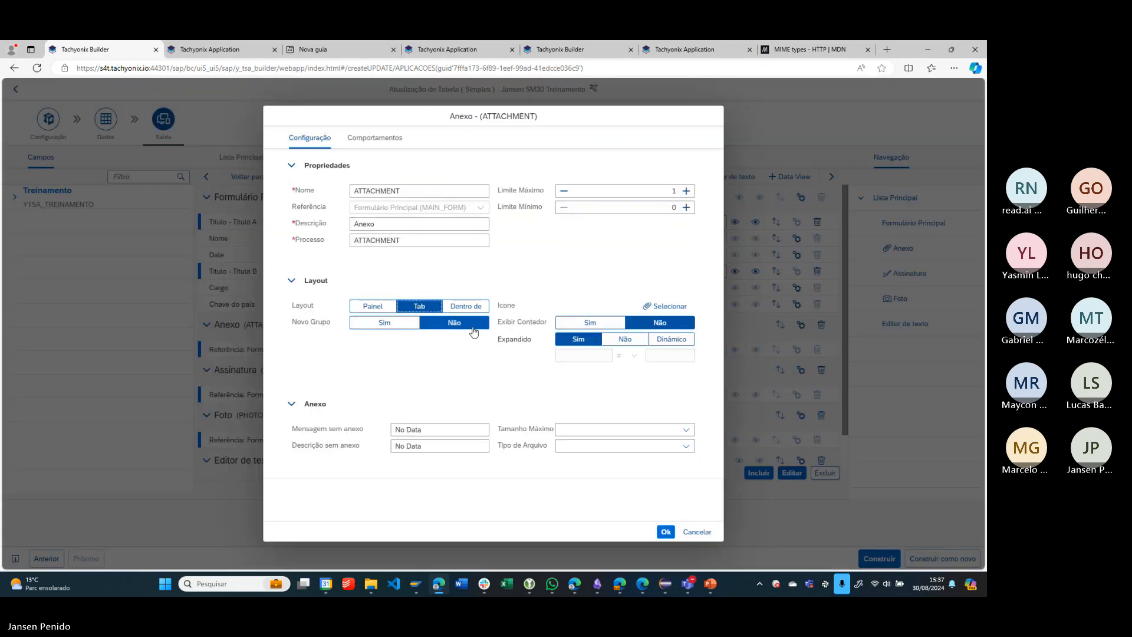
click(666, 532)
- Set the Assinatura section's layout to Tab with Novo Grupo set to Não
click(801, 370)
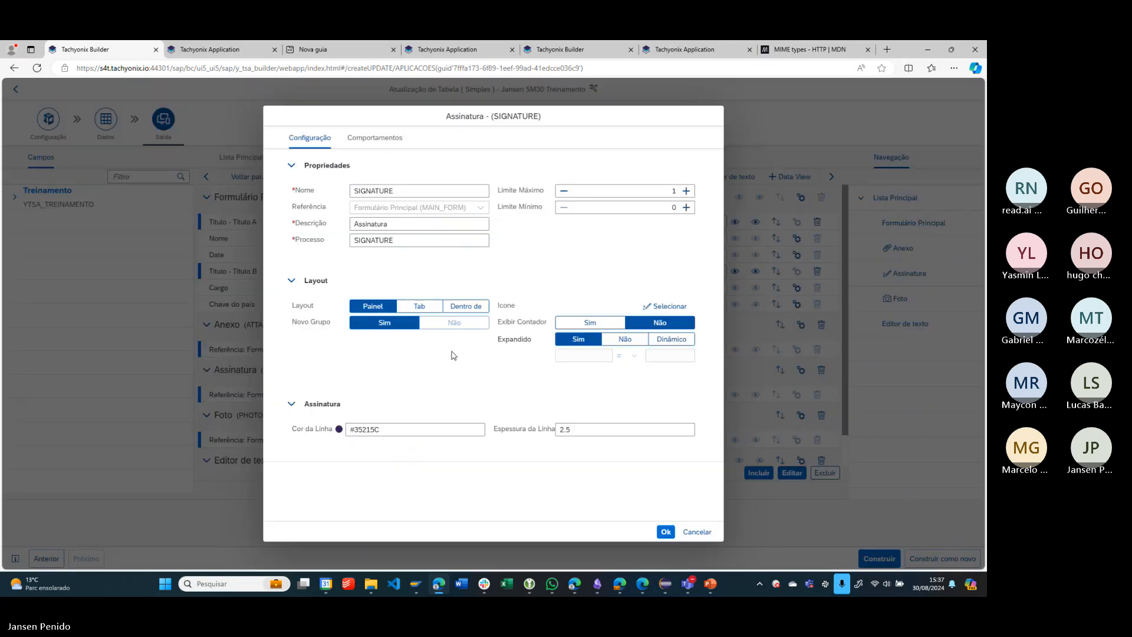
click(419, 306)
click(454, 322)
click(666, 532)
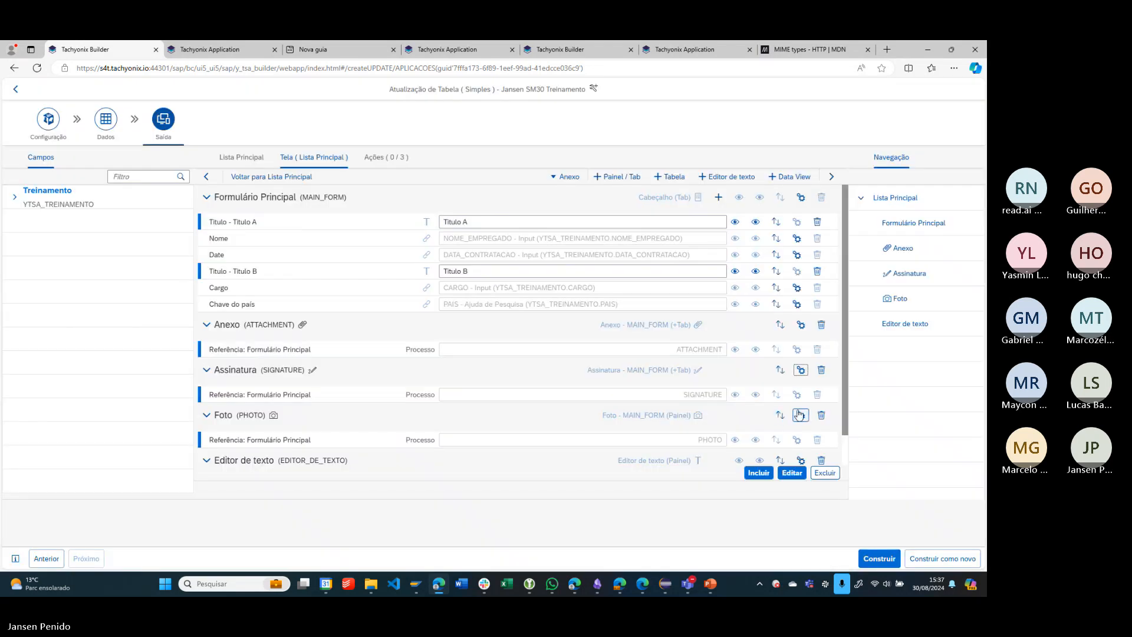
- Set the Foto section's layout to Tab with Novo Grupo set to Não
click(801, 415)
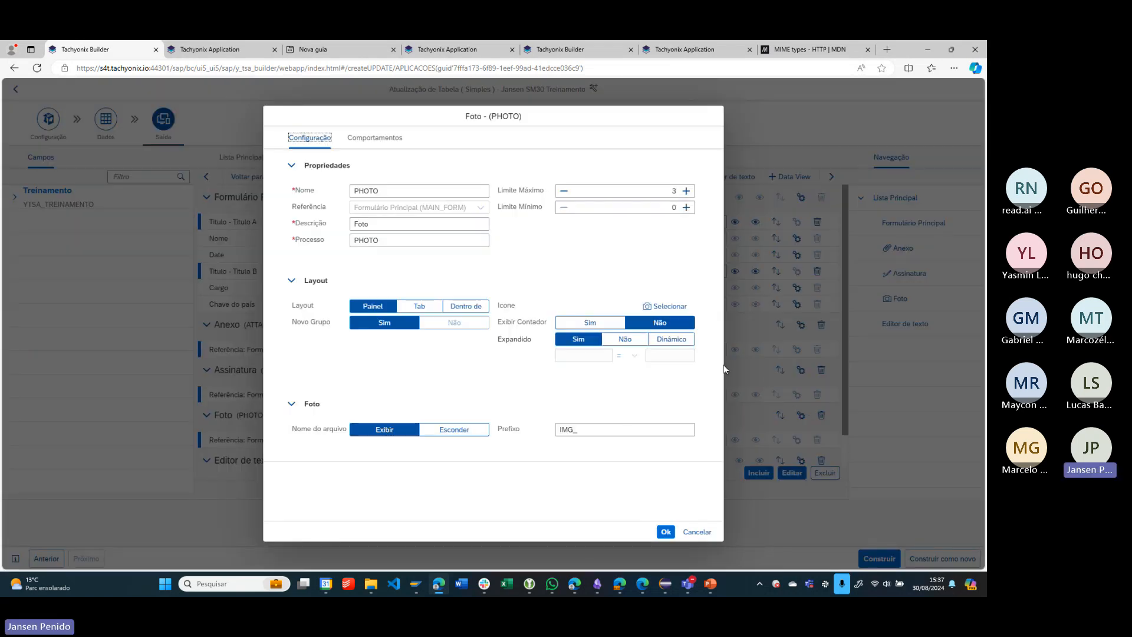
click(420, 306)
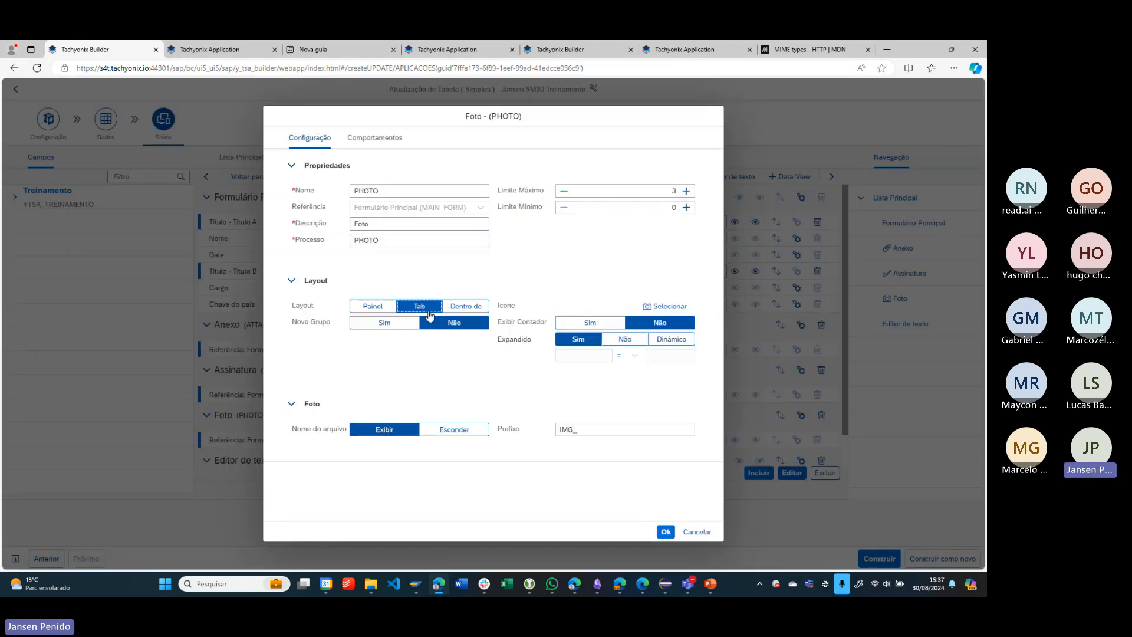
click(666, 533)
- Set the Editor de texto section's layout to Tab with Novo Grupo set to Não
scroll(731, 452, down, 1)
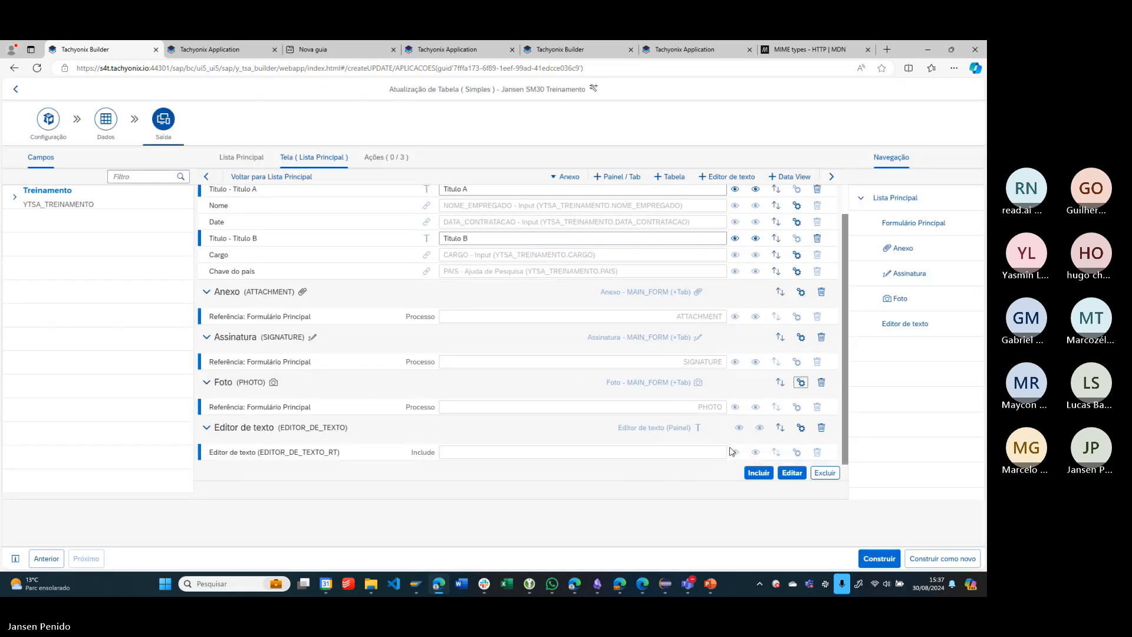
click(801, 428)
click(317, 284)
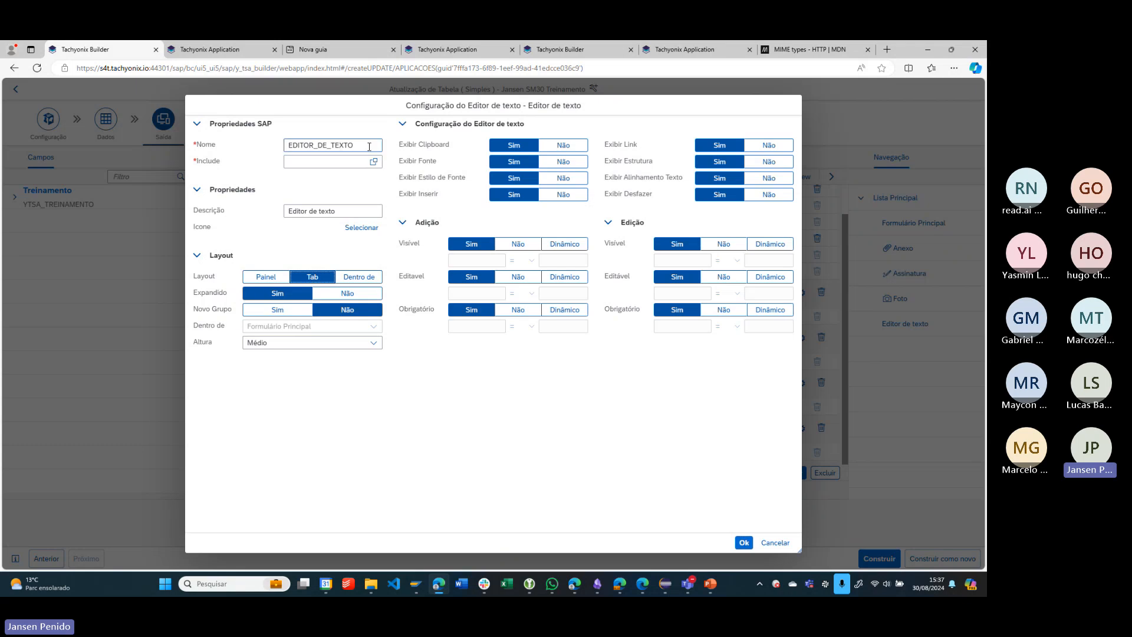
- Switch to SAP GUI and copy the previously used program name yjp_treino_parceiros from the ABAP Editor's initial screen
double_click(363, 143)
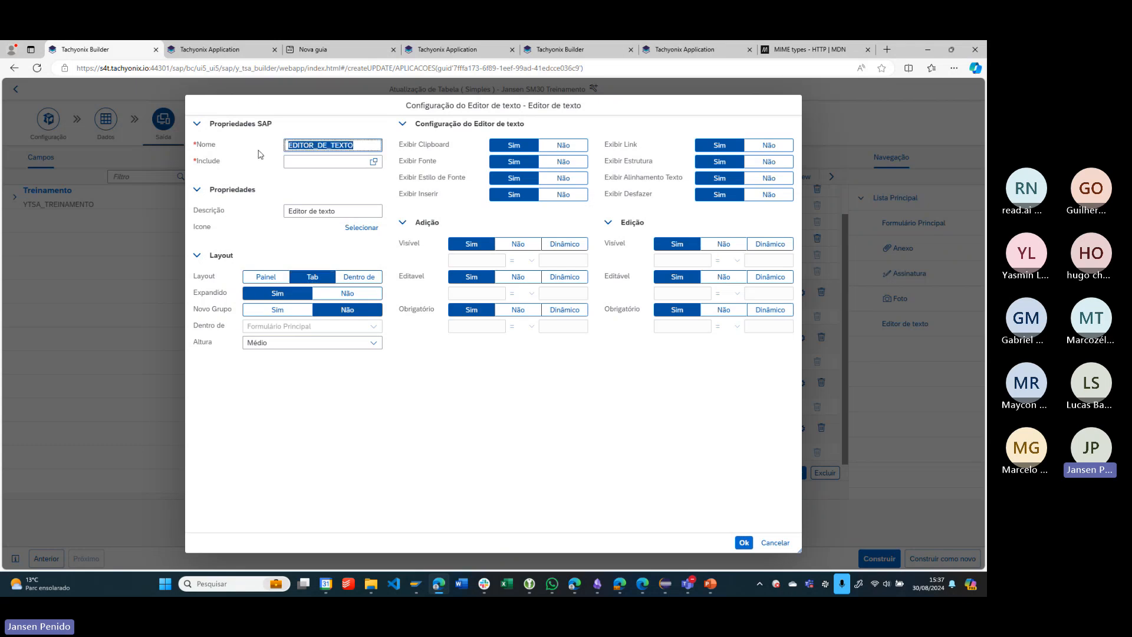
click(354, 160)
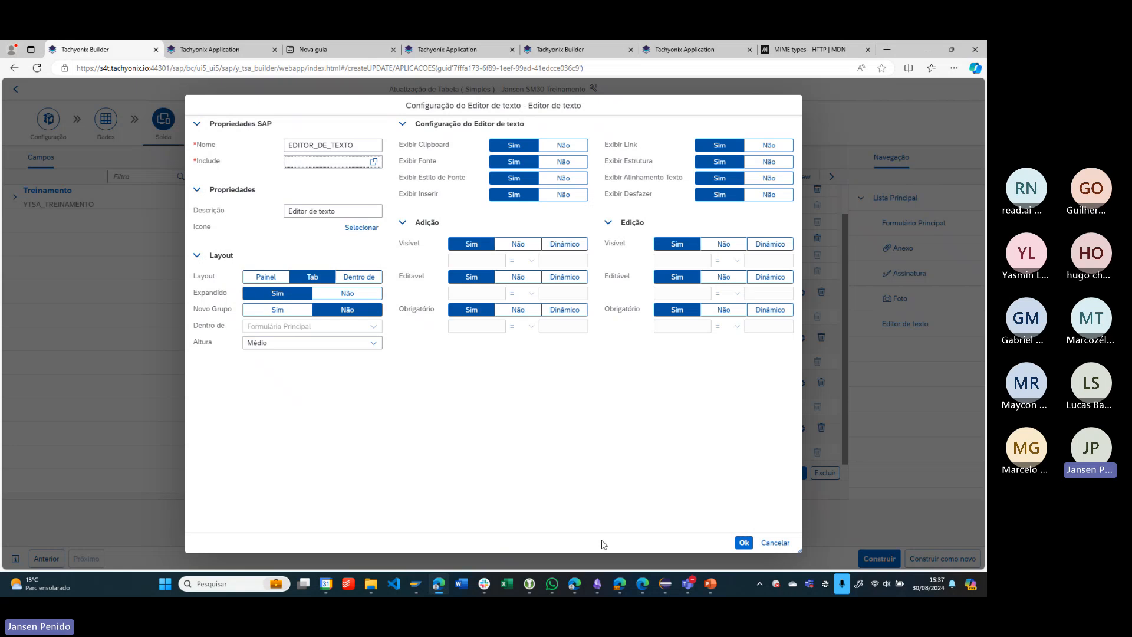
click(416, 584)
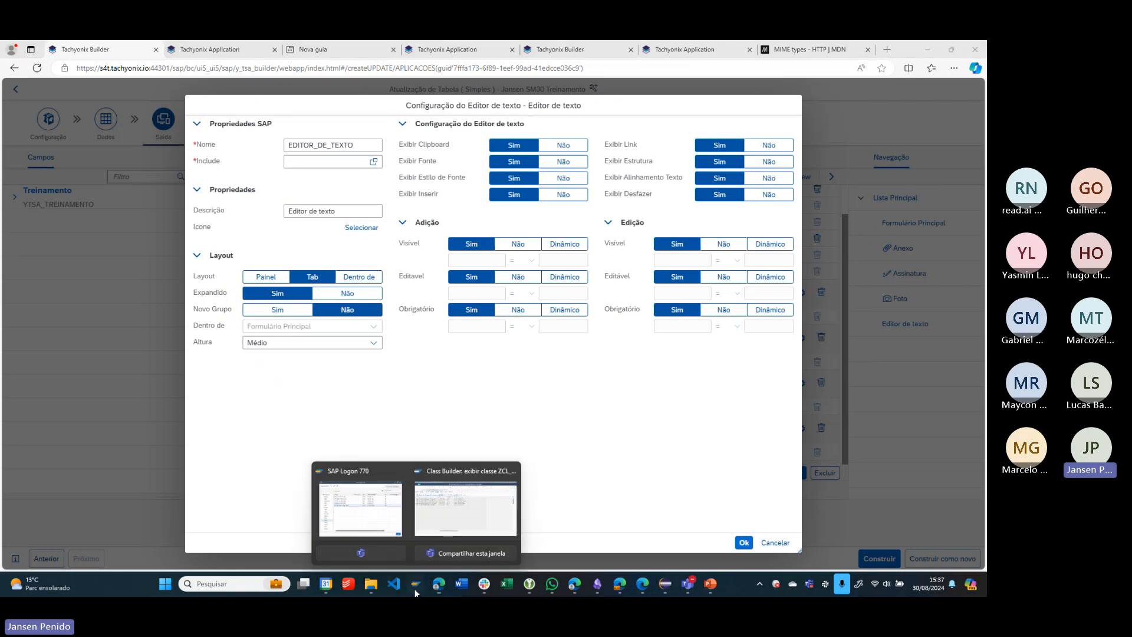
click(460, 532)
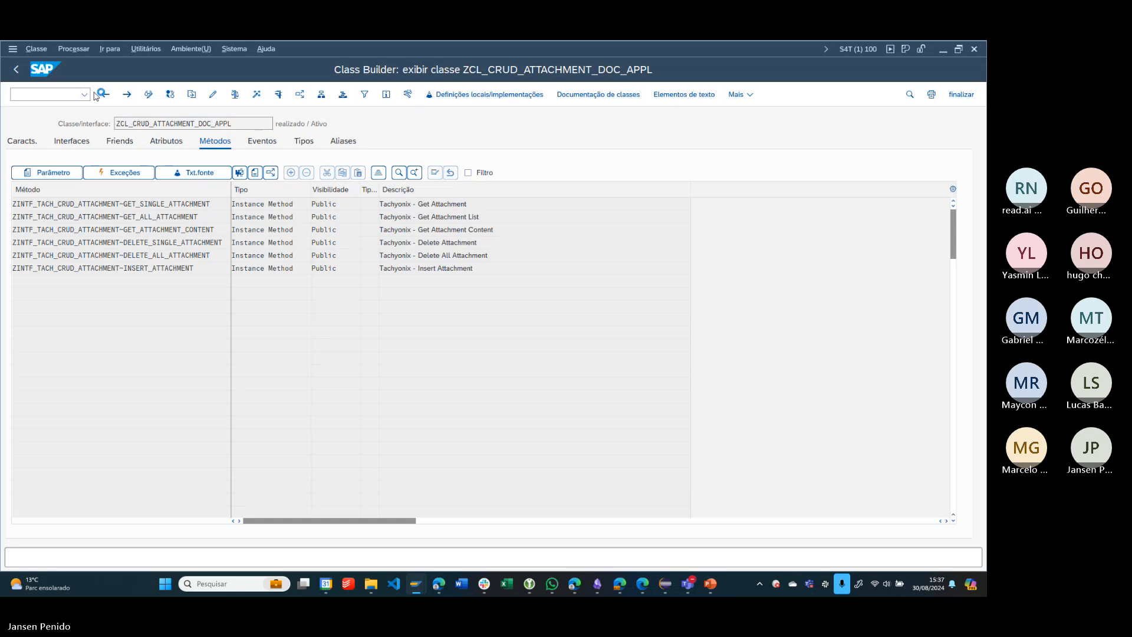
key(Down)
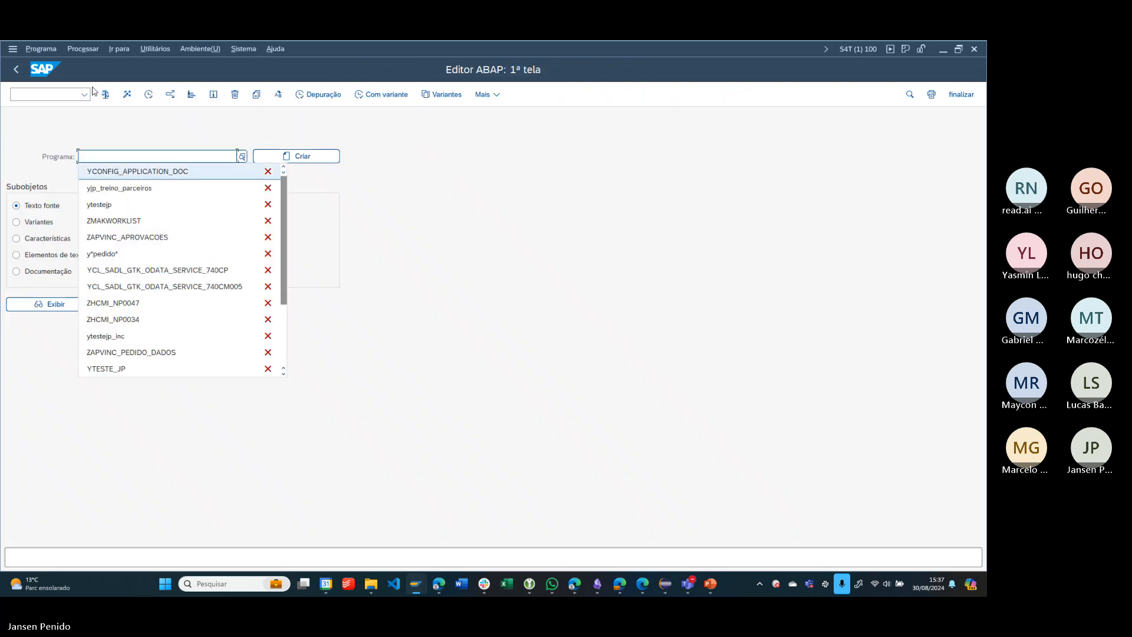
key(Down)
key(Down)
key(Down)
key(Up)
key(Up)
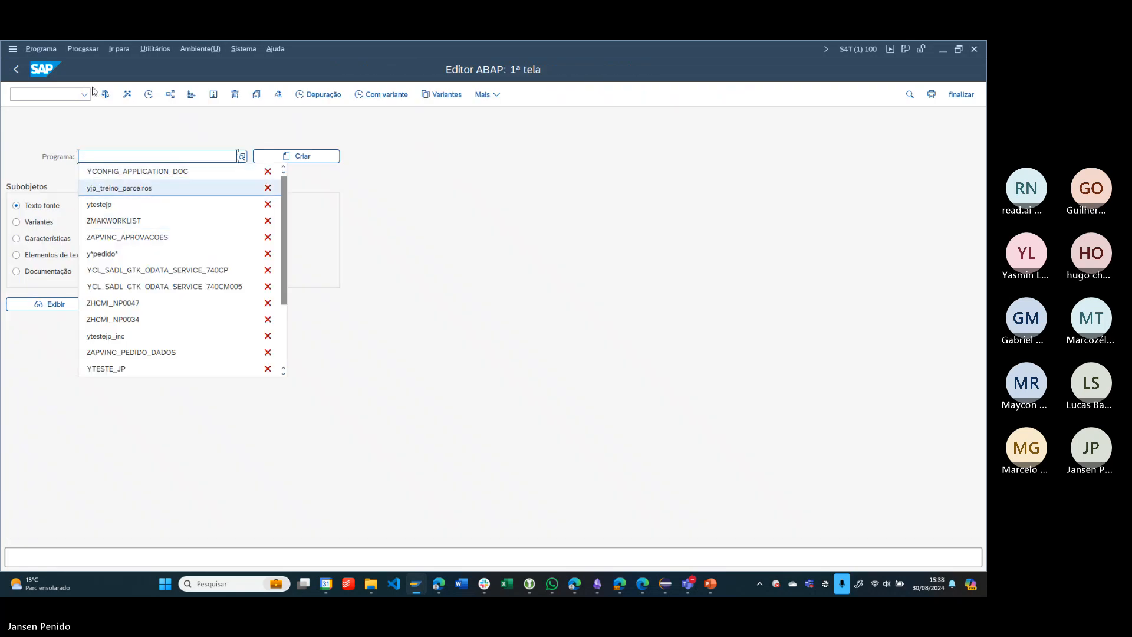
key(Return)
key(ctrl+a)
key(ctrl+c)
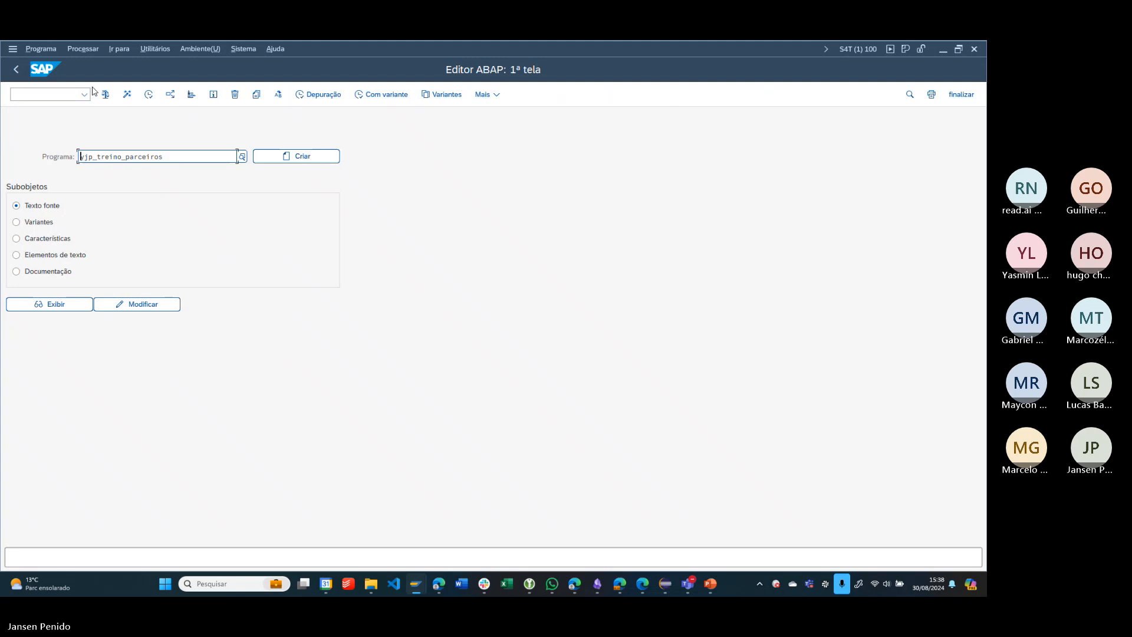
- Back in Tachyonix Builder, paste YJP_TREINO_PARCEIROS as the text editor's Include and give the section the activity-items icon
key(alt+Tab)
key(ctrl+v)
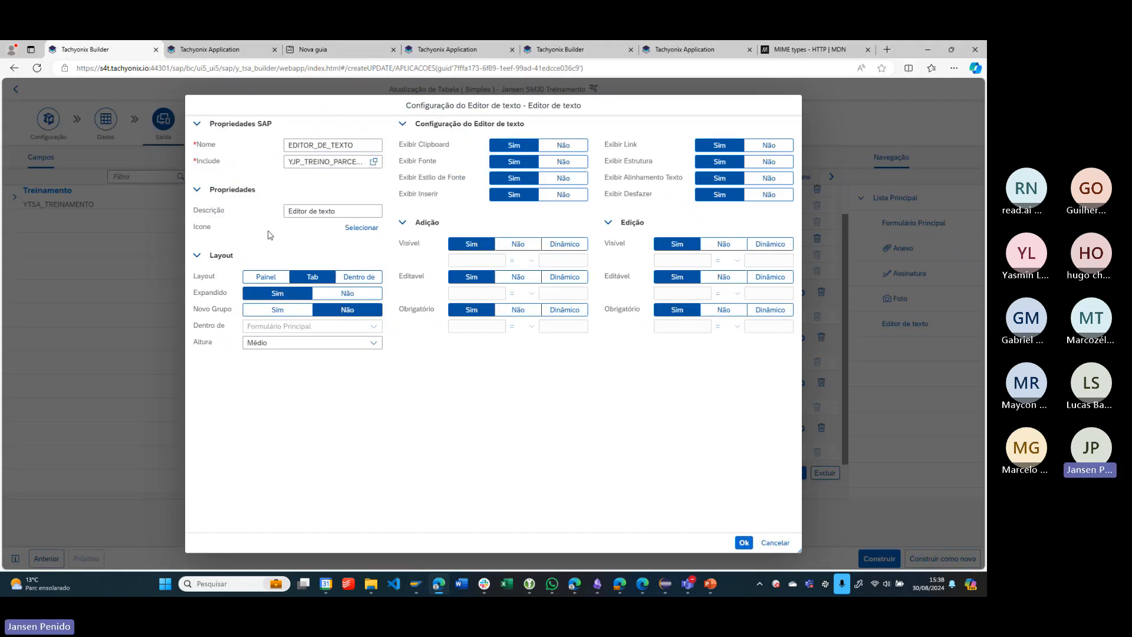
click(362, 230)
scroll(472, 277, down, 8)
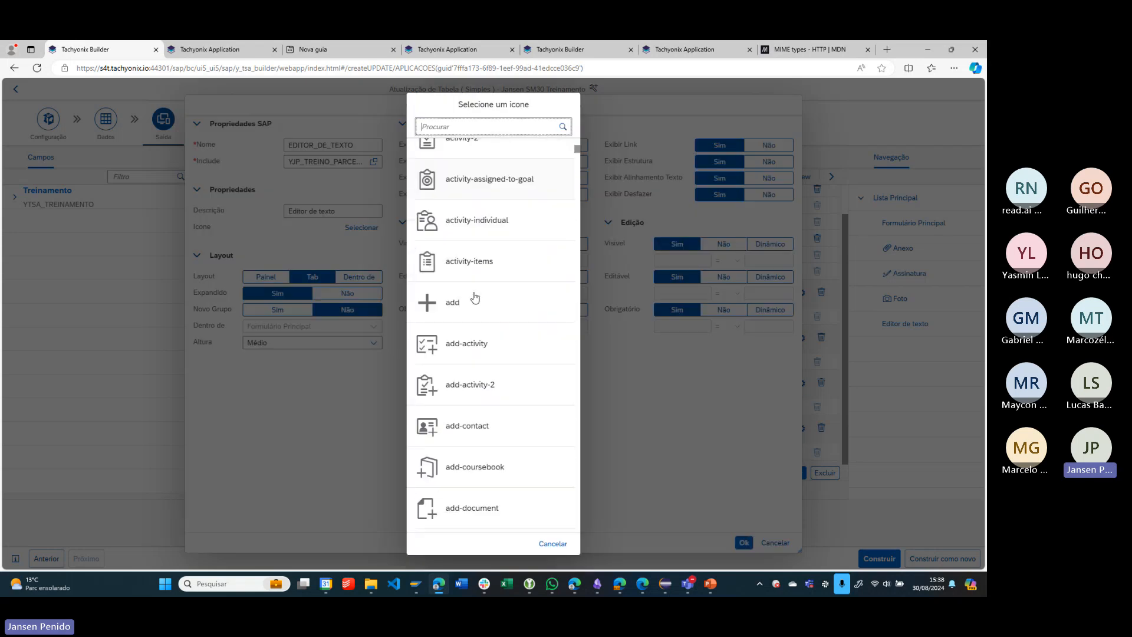
click(495, 261)
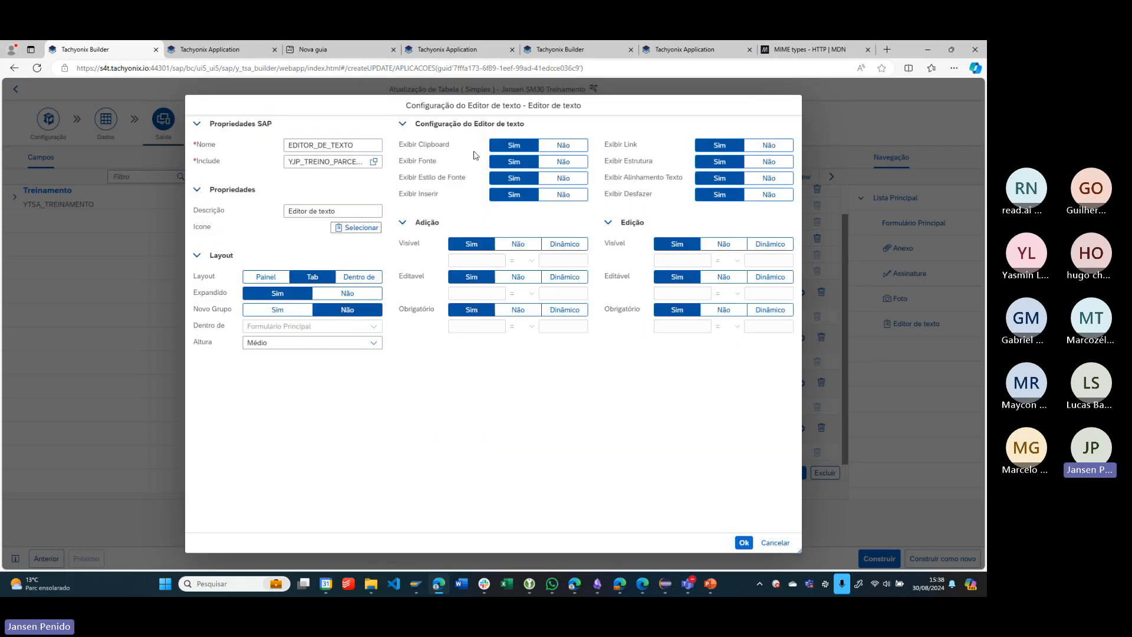
- Review the text editor's display options, from Exibir Clipboard to Exibir Desfazer, and confirm the section's configuration
double_click(424, 145)
double_click(428, 161)
drag(417, 177, 466, 195)
drag(620, 144, 644, 179)
click(632, 199)
click(745, 543)
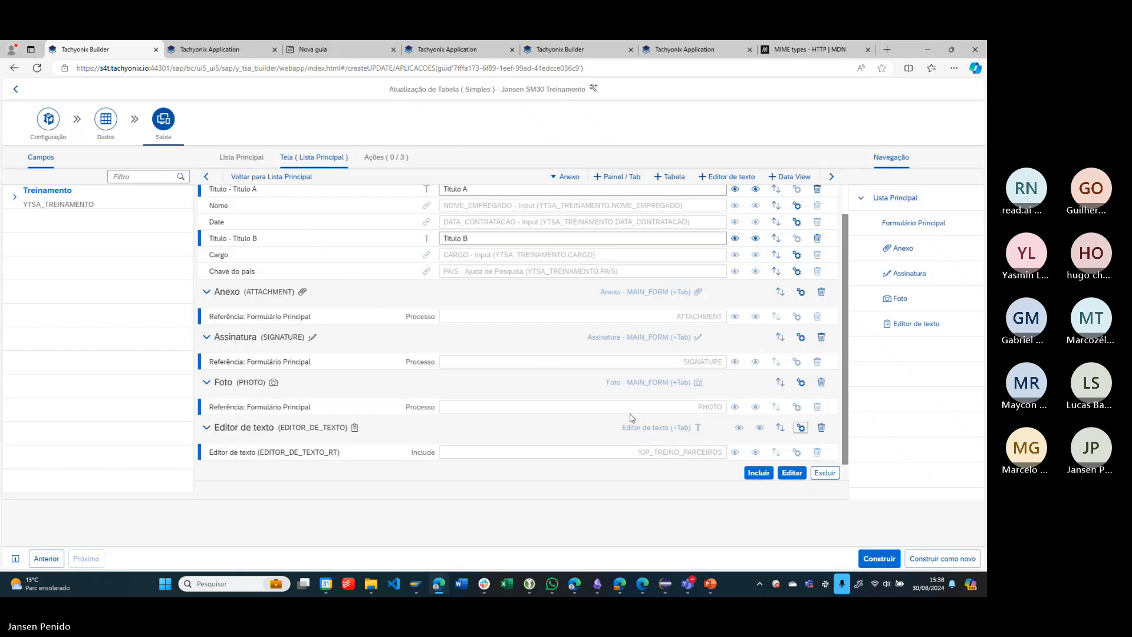
- Build the SM30 training application and view the structure of its created objects
click(872, 557)
click(522, 349)
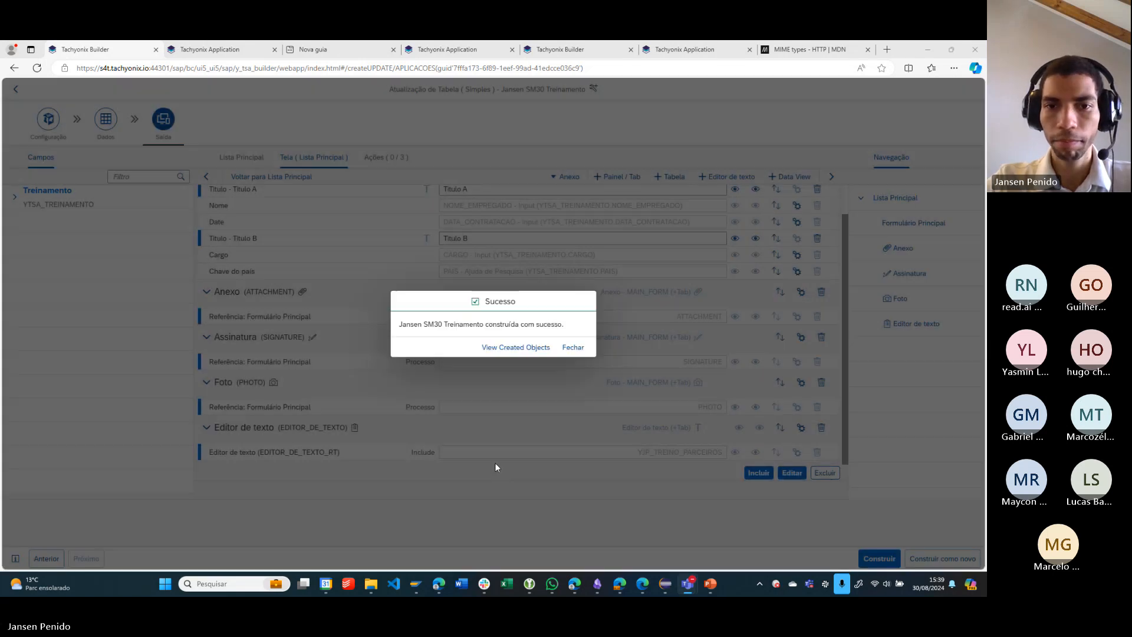
click(511, 348)
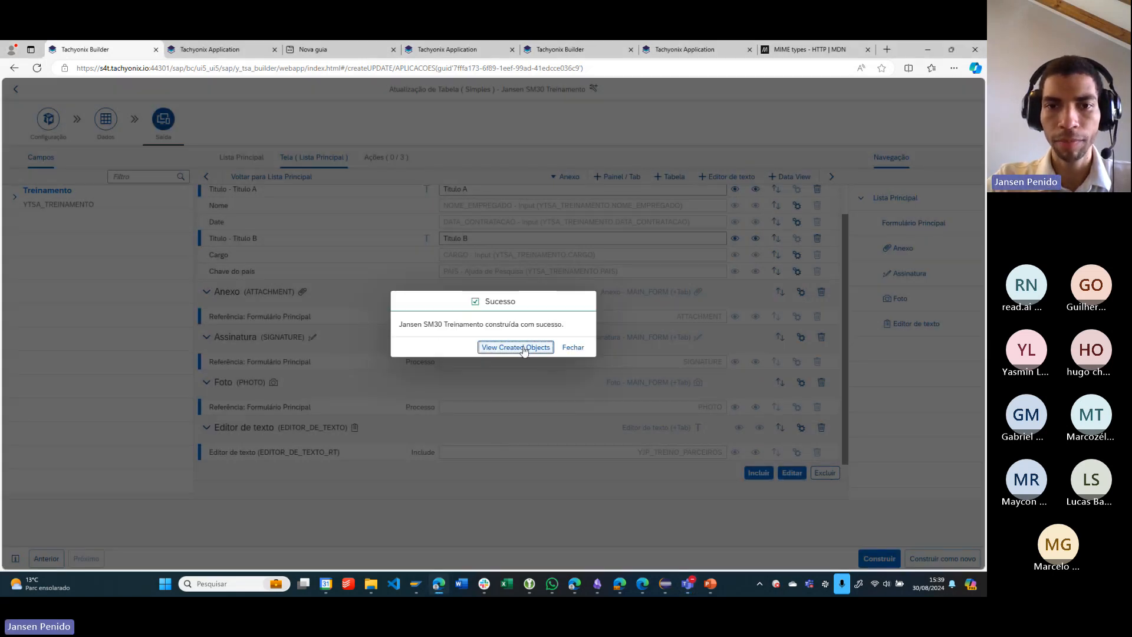
scroll(268, 361, down, 1)
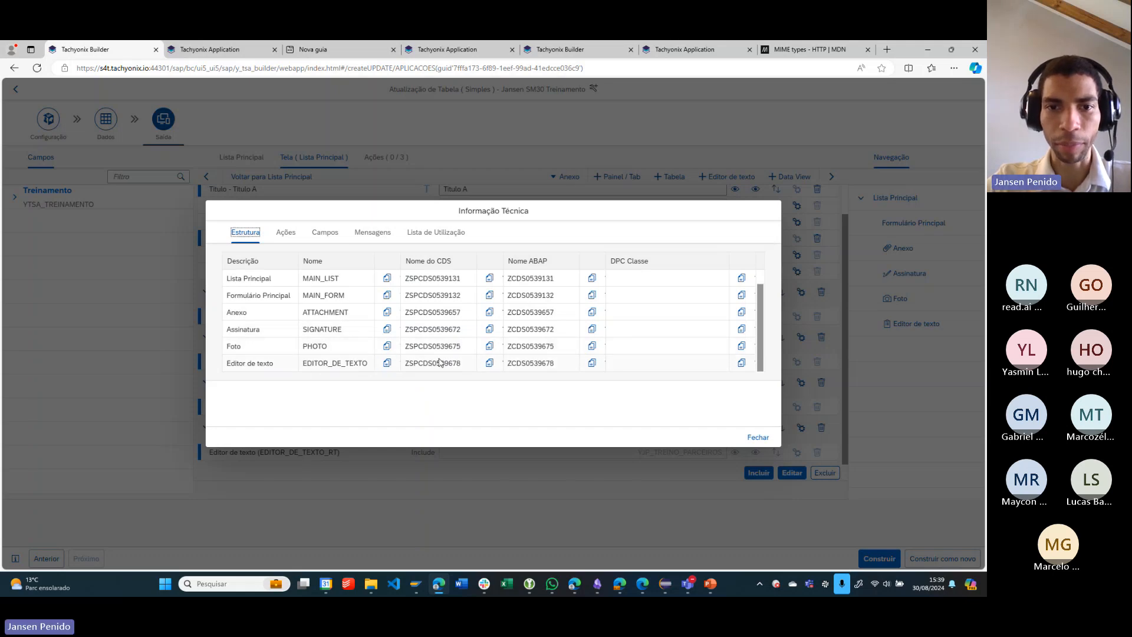
- Reload the record's edit page in Tachyonix Application and examine the Formulário Principal, Anexo, Assinatura and Foto tabs
click(218, 49)
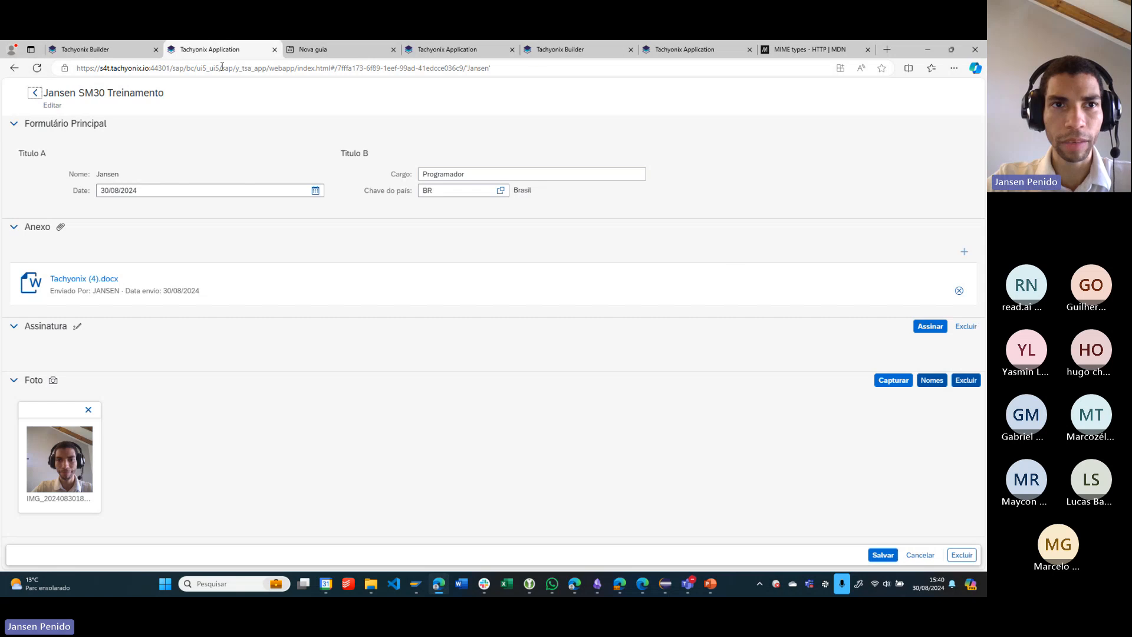
click(37, 68)
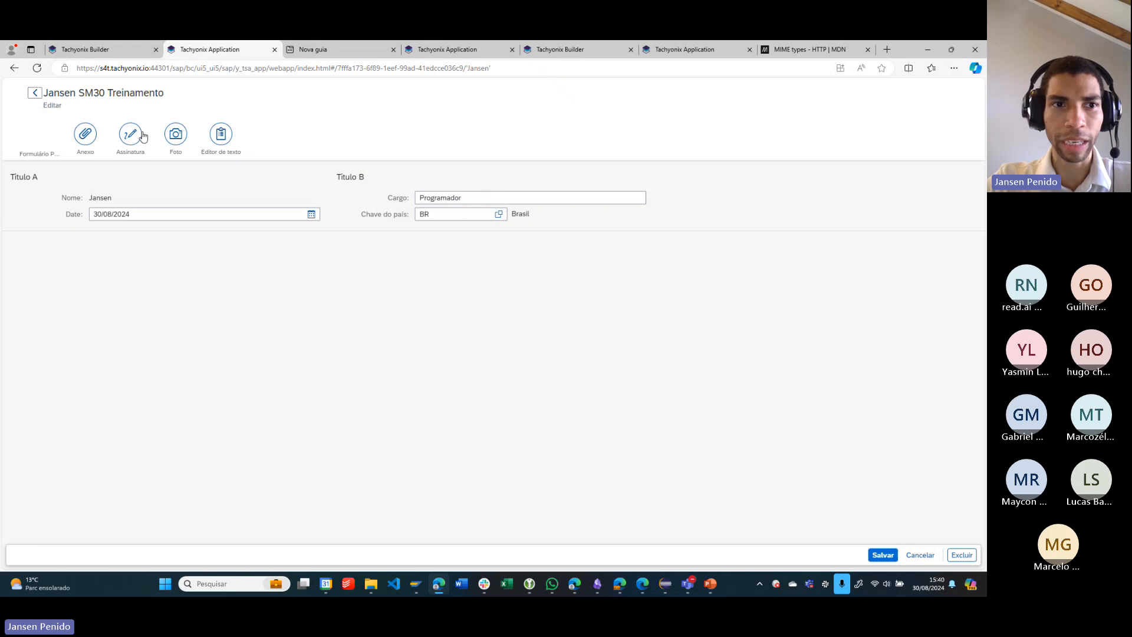
click(94, 137)
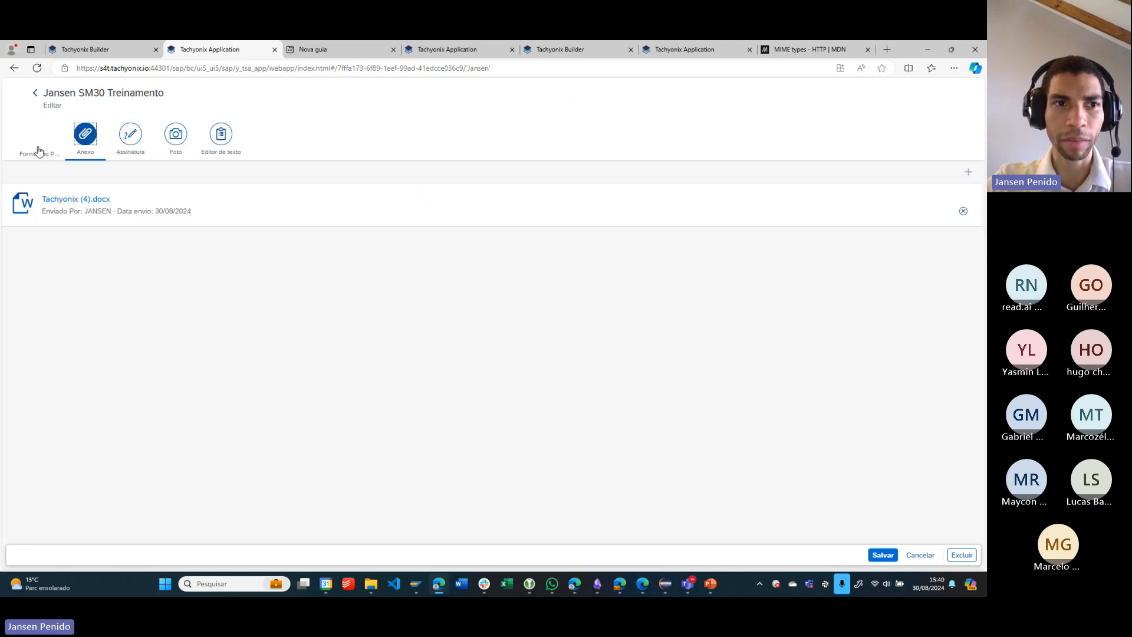
click(40, 150)
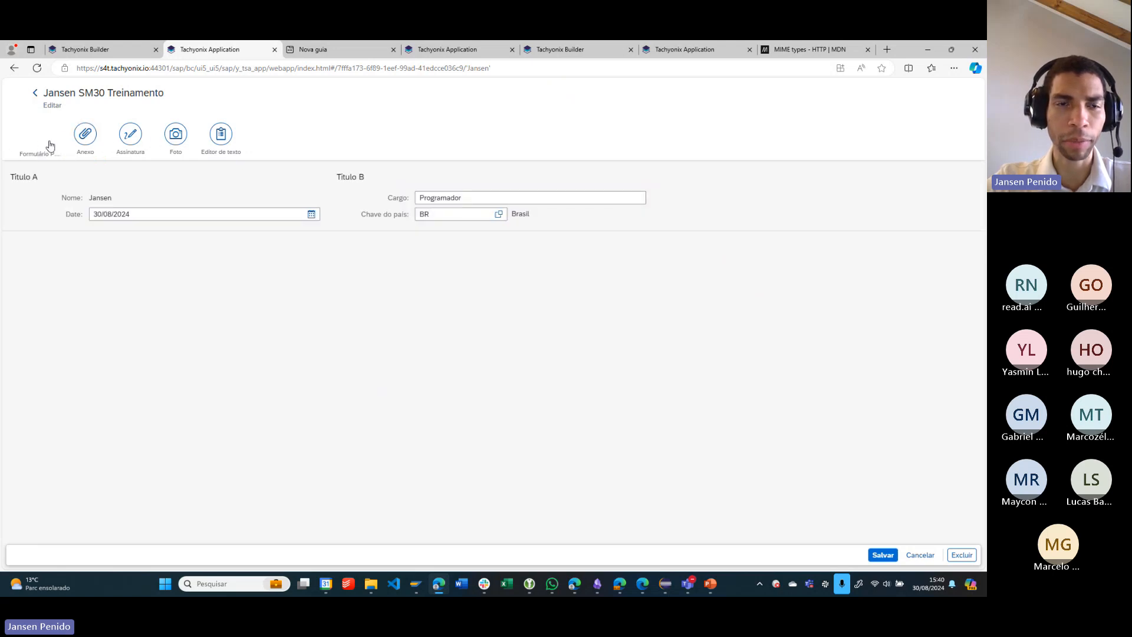
click(88, 144)
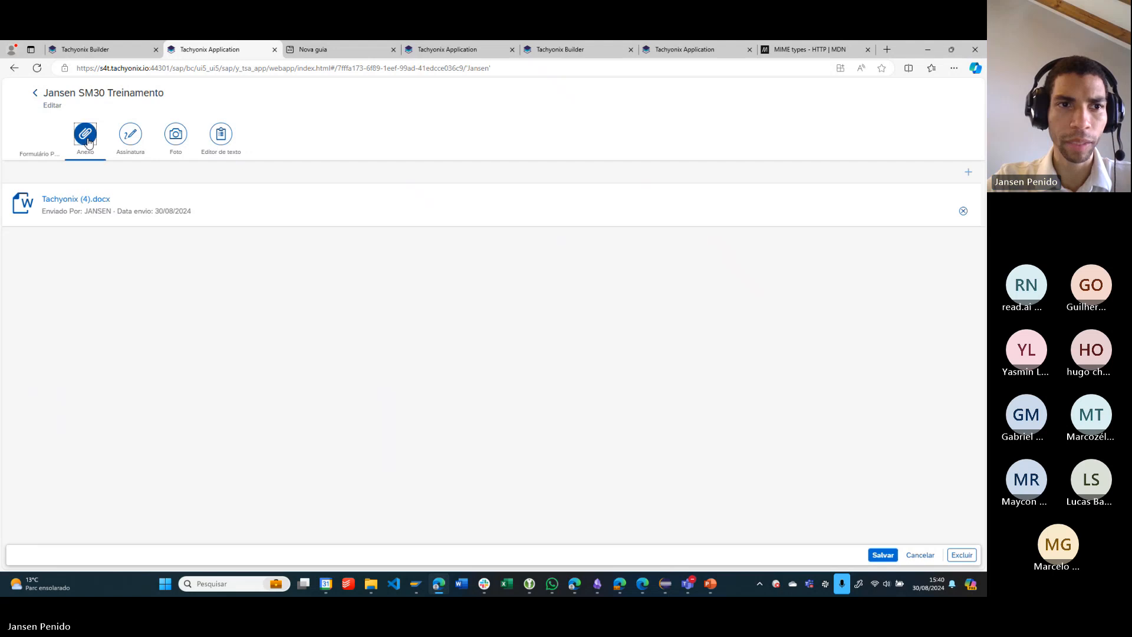
click(130, 143)
click(174, 144)
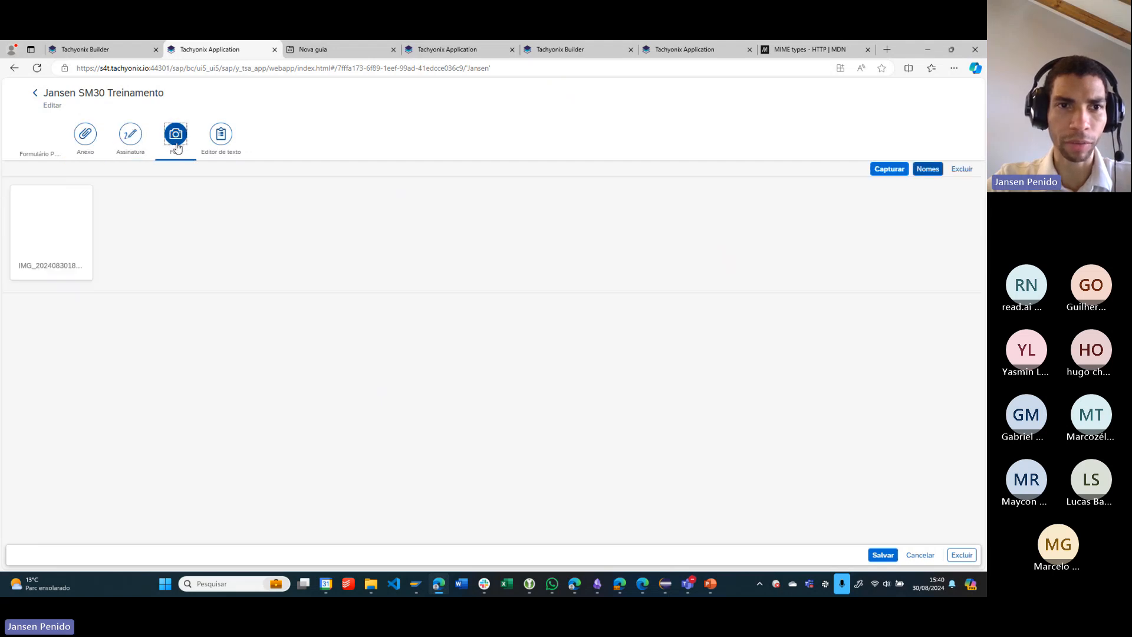
- Write "Teste 123" as the first line of the record's Editor de texto section
click(221, 140)
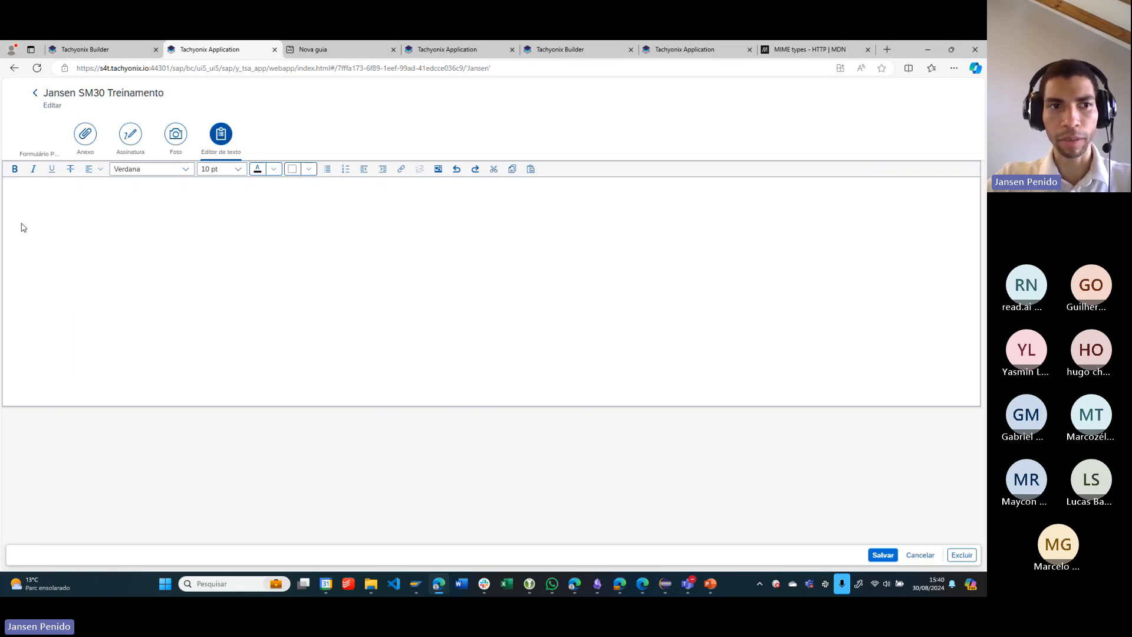
text(Teste 12)
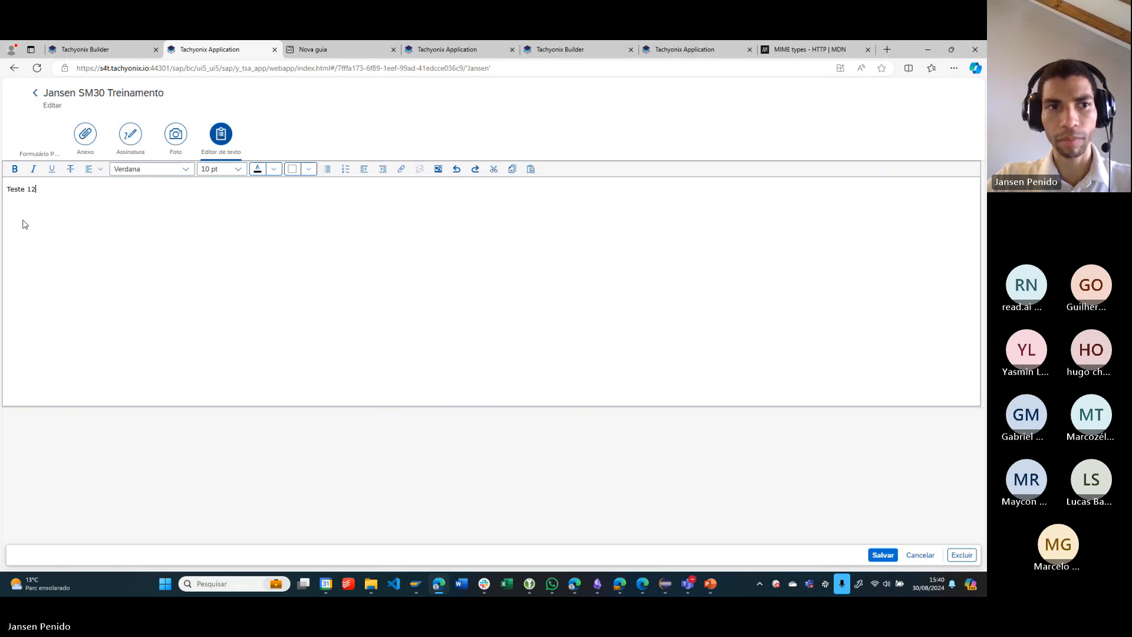
text(3)
key(Return)
- Add a second line reading "Texto com negrito" and format it in bold
text(T)
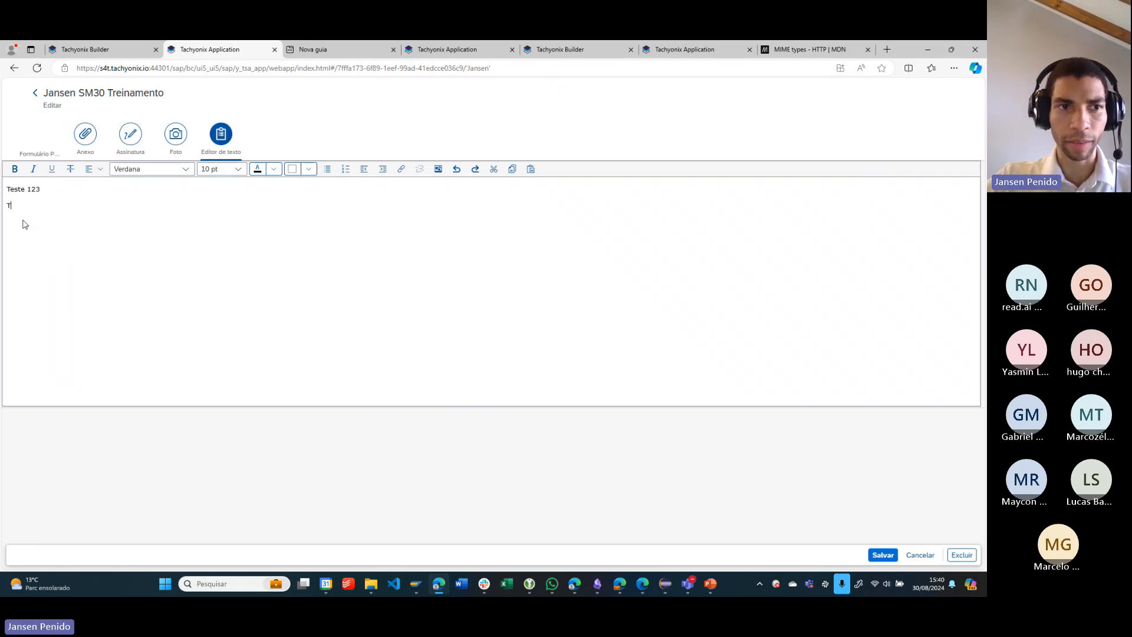
text(exto com)
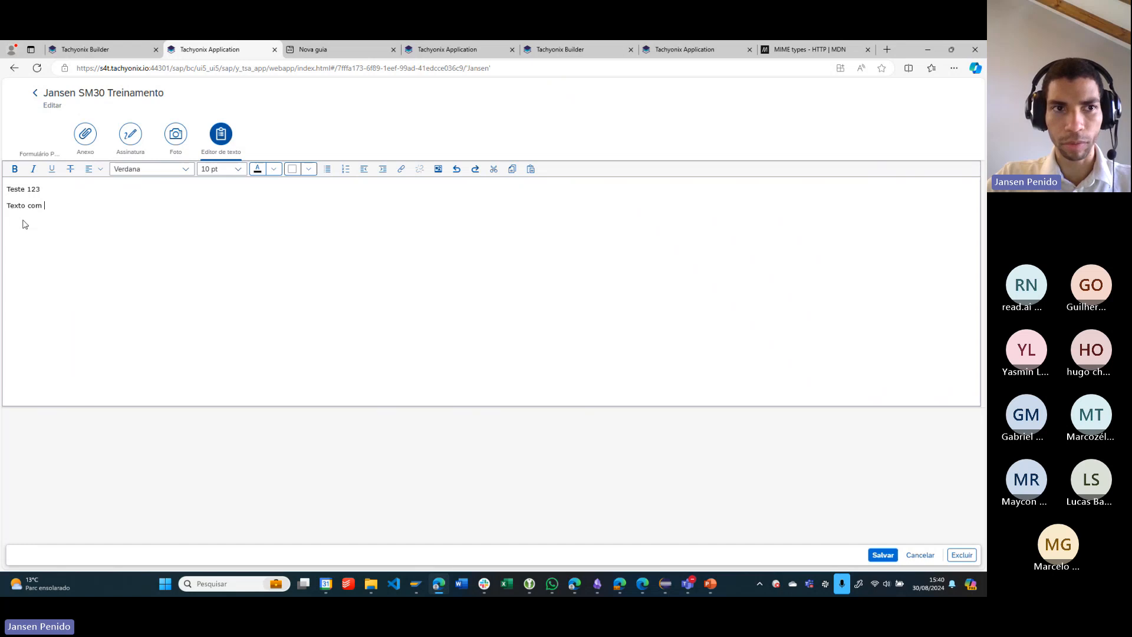
text(ito)
key(shift+Home)
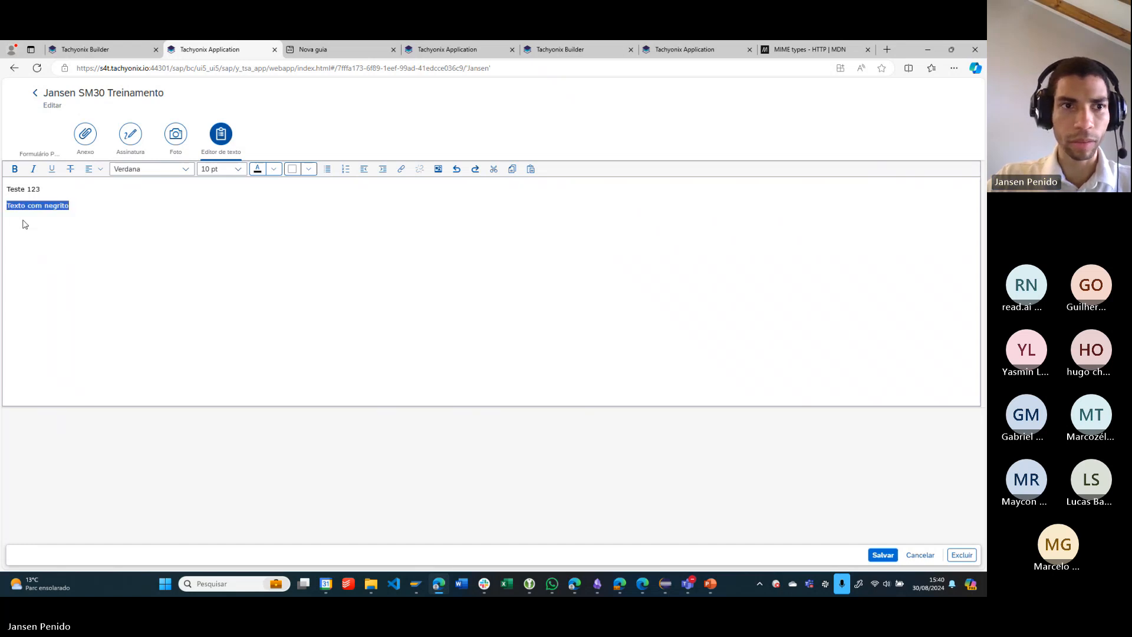
click(14, 170)
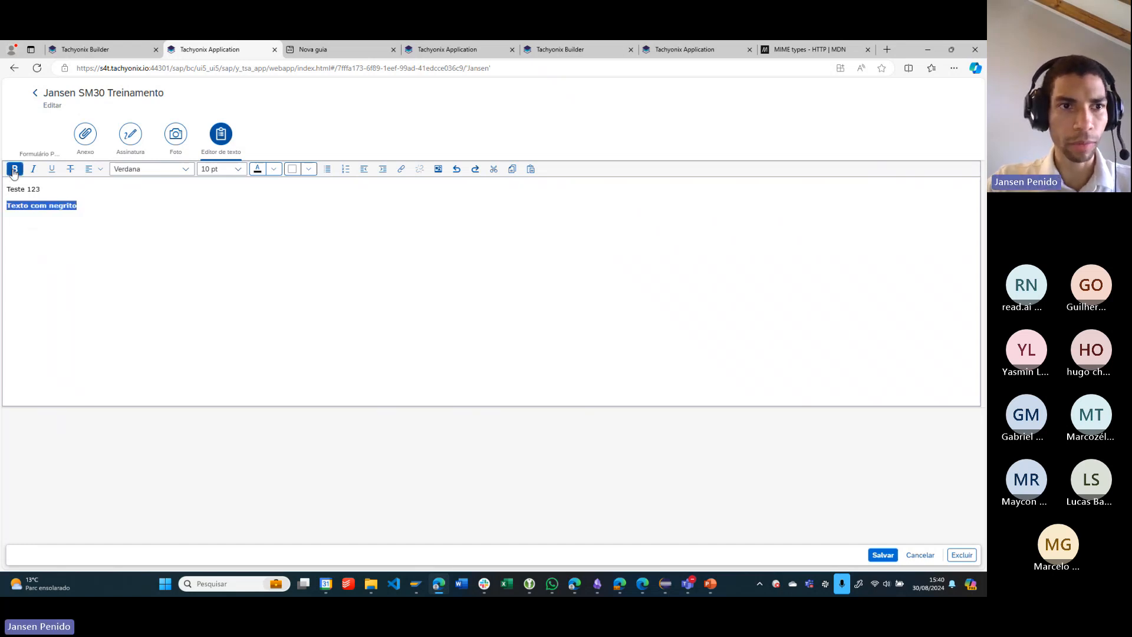
- Add a third line reading "Texto itálico", format it in italics without bold, and start a new line below
click(119, 215)
key(Return)
text(Te)
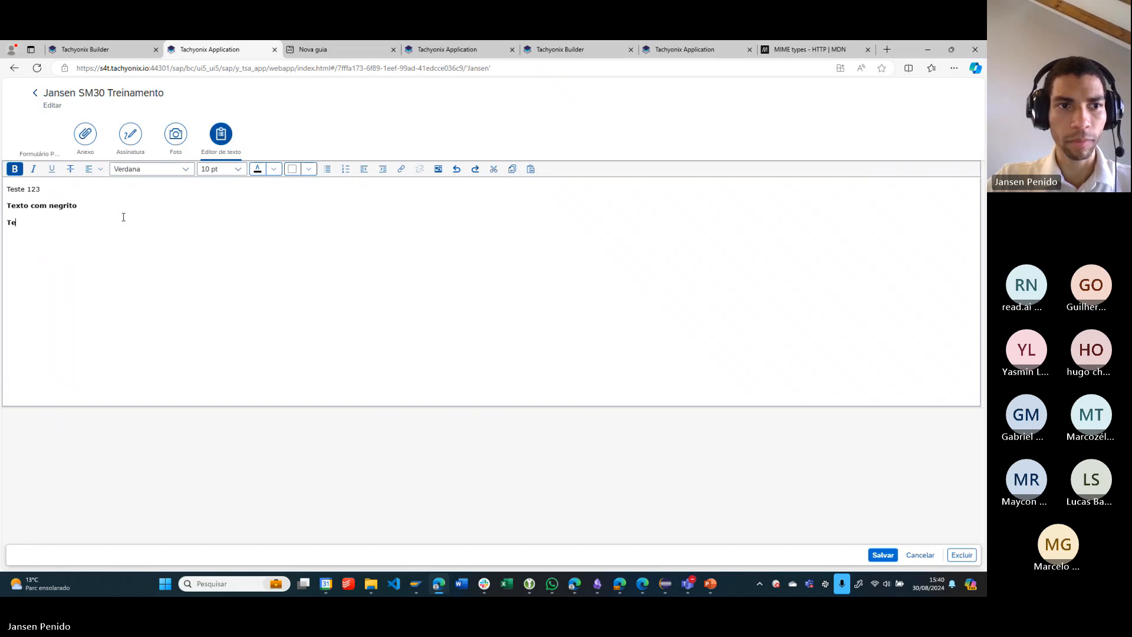
text(xto itá)
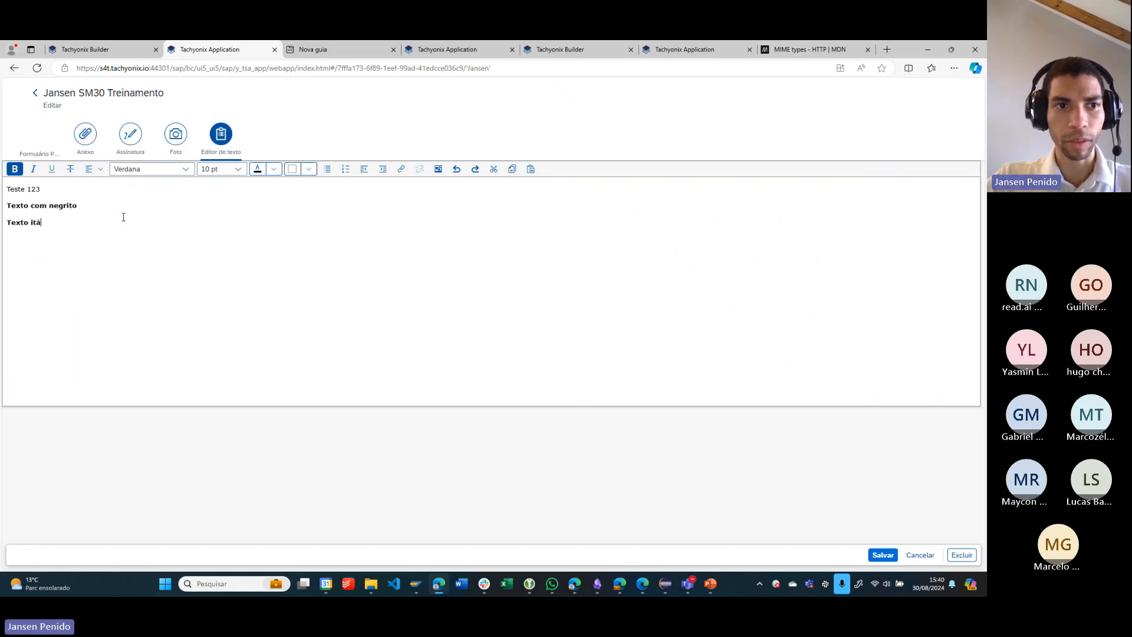
text(lico)
key(shift+Home)
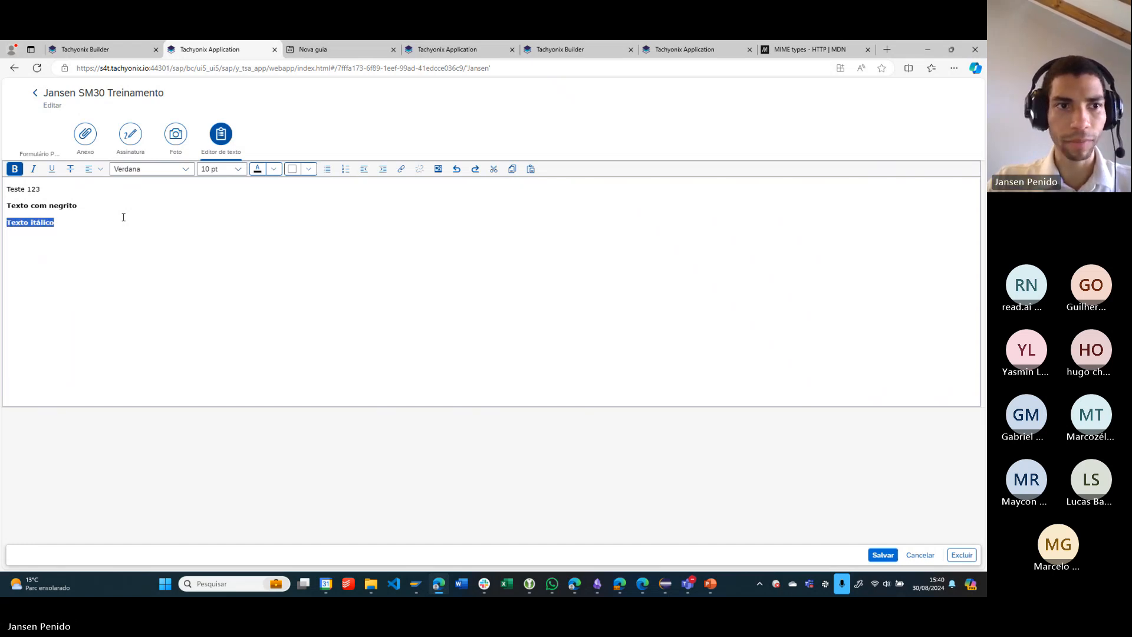
key(ctrl+i)
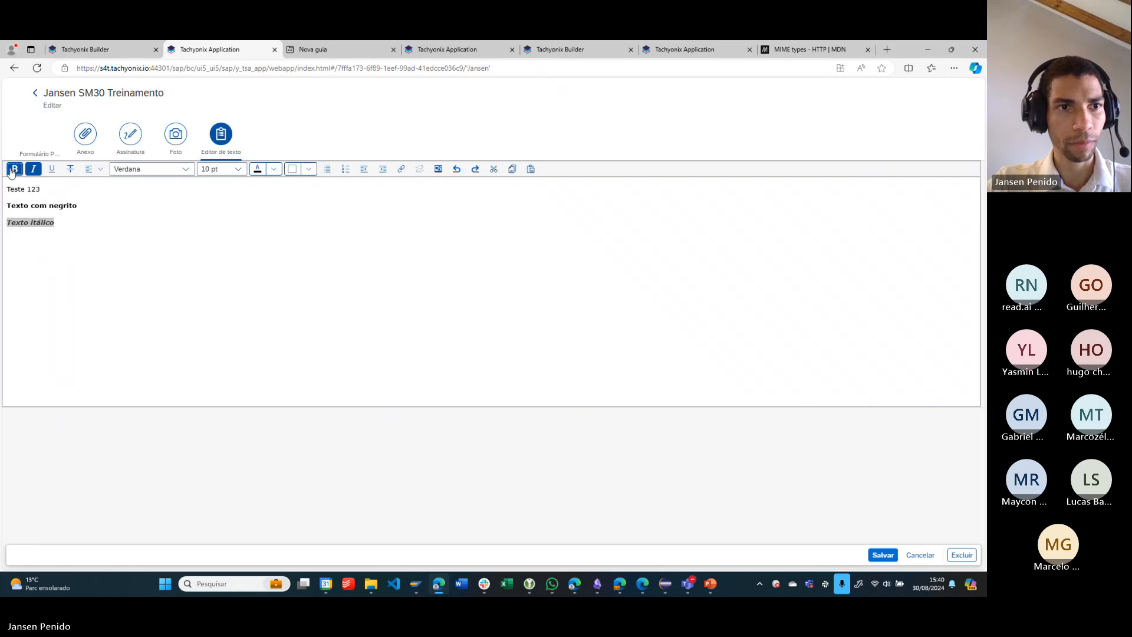
key(ctrl+b)
click(81, 242)
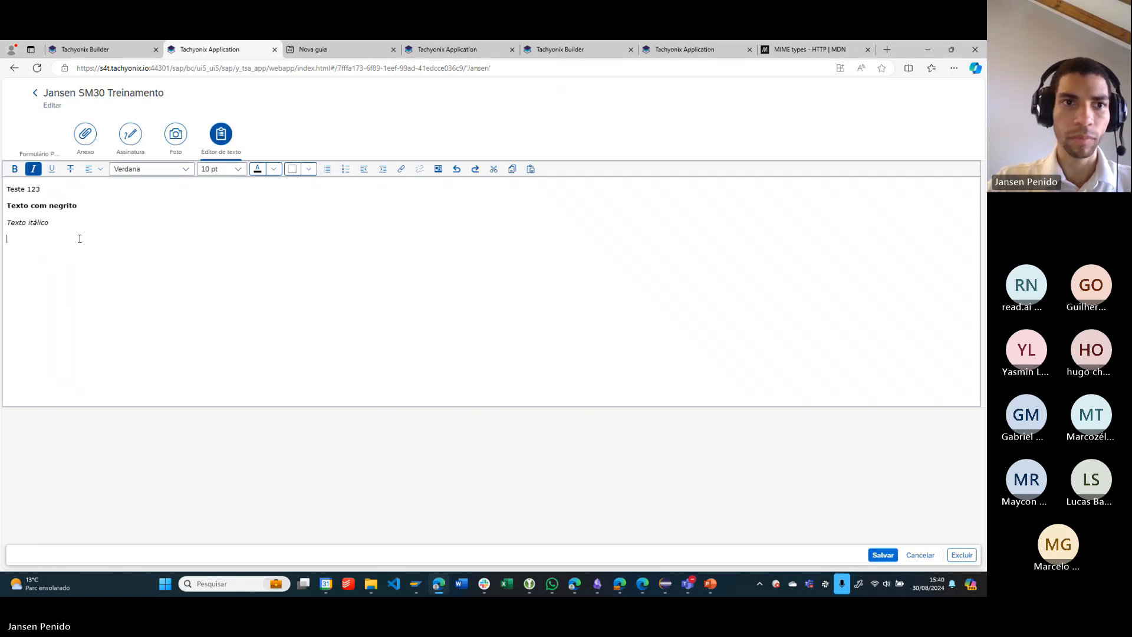
- Add a fourth line reading "Riscado", format it with strikethrough, and start a new line below
key(Return)
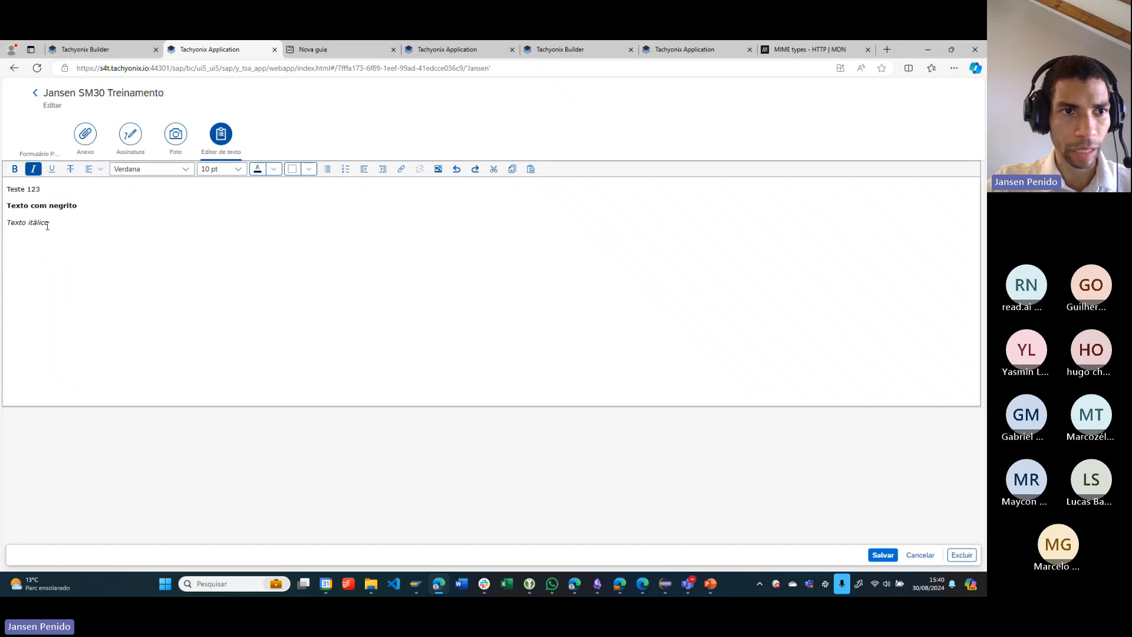
text(Riscad)
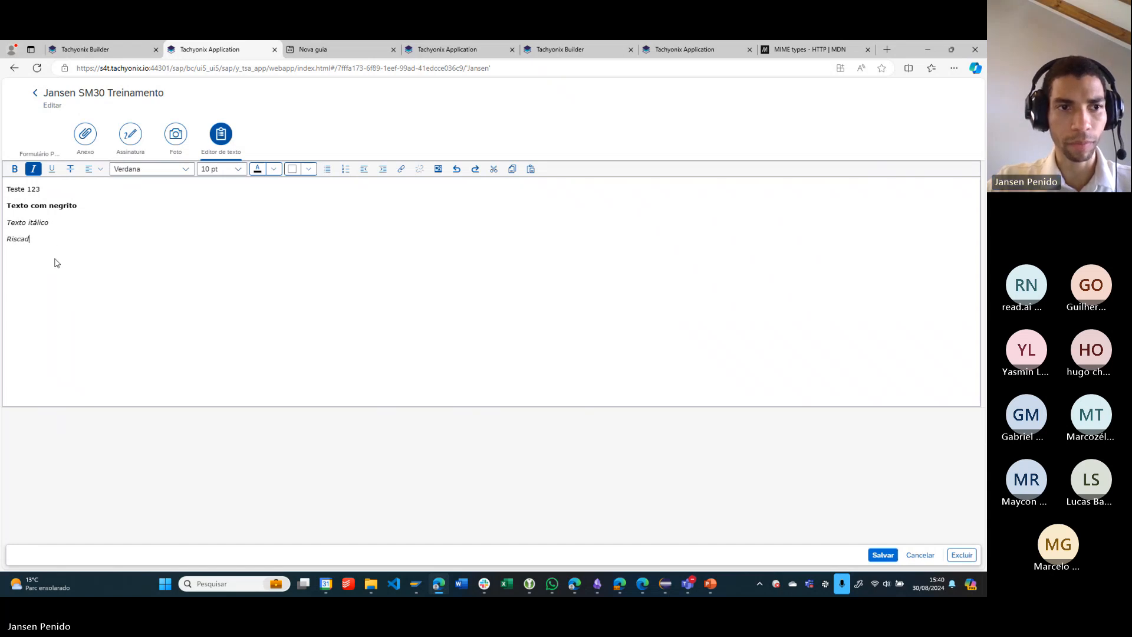
text(o)
key(shift+Home)
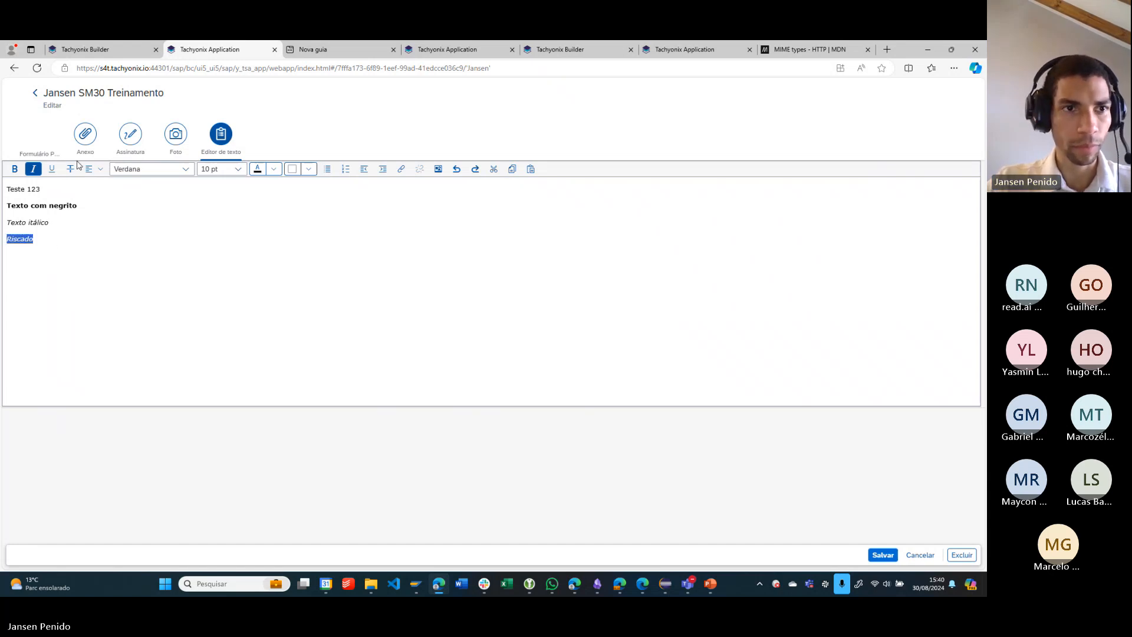
click(70, 169)
click(55, 240)
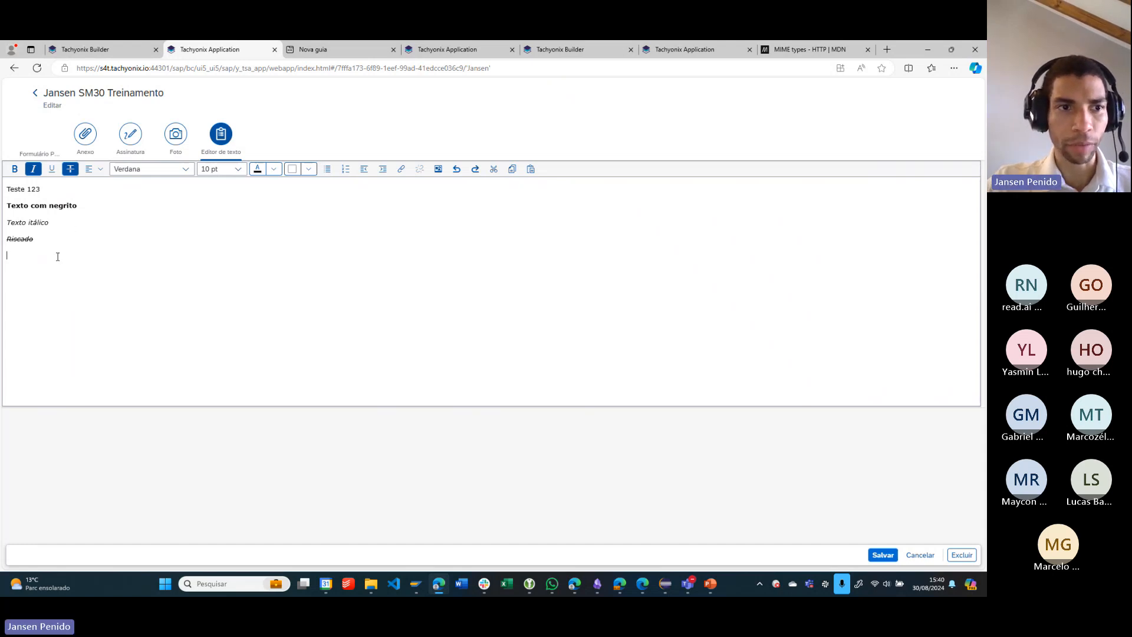
- Write "Fonte diferente" below the "Riscado" line and remove its italic and strikethrough formatting
text(Fonte d)
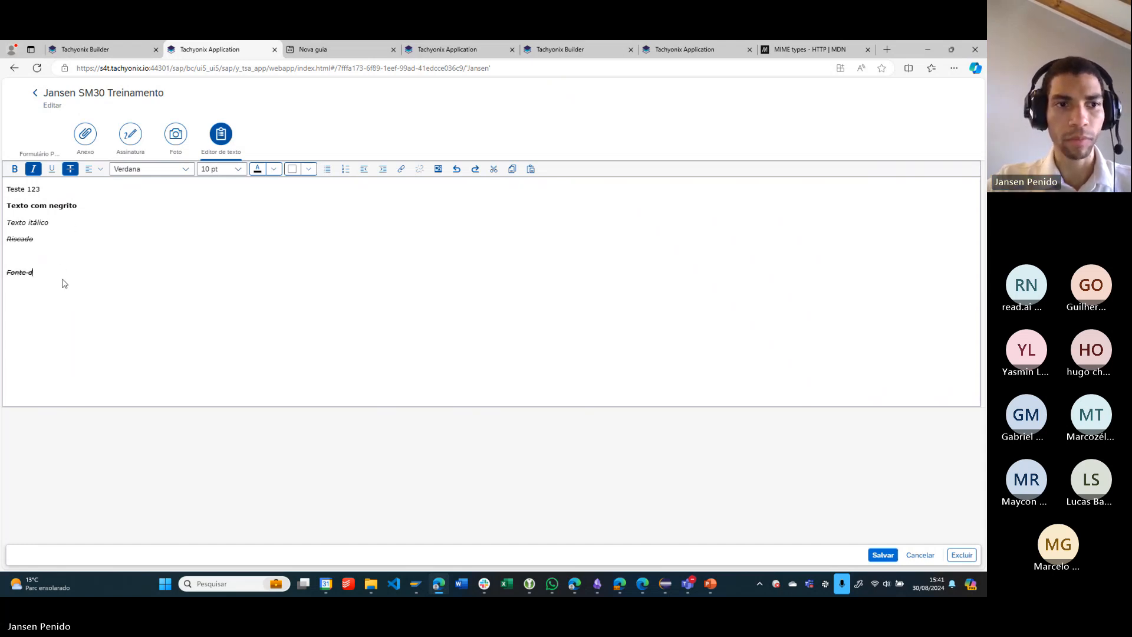
text(iferente)
key(shift+Home)
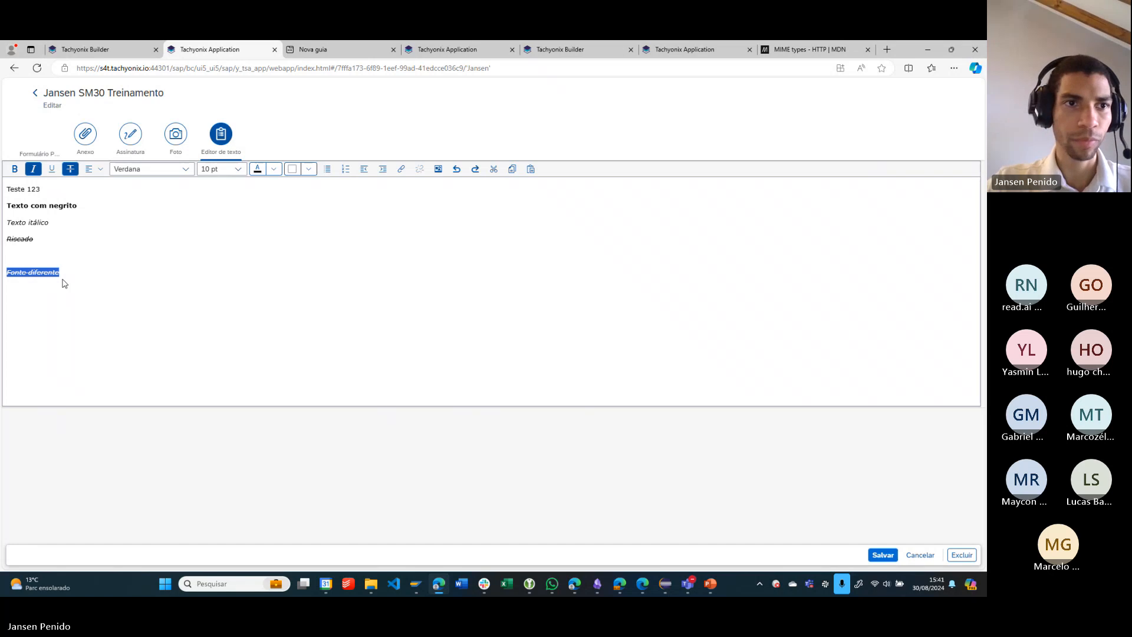
click(33, 169)
click(70, 169)
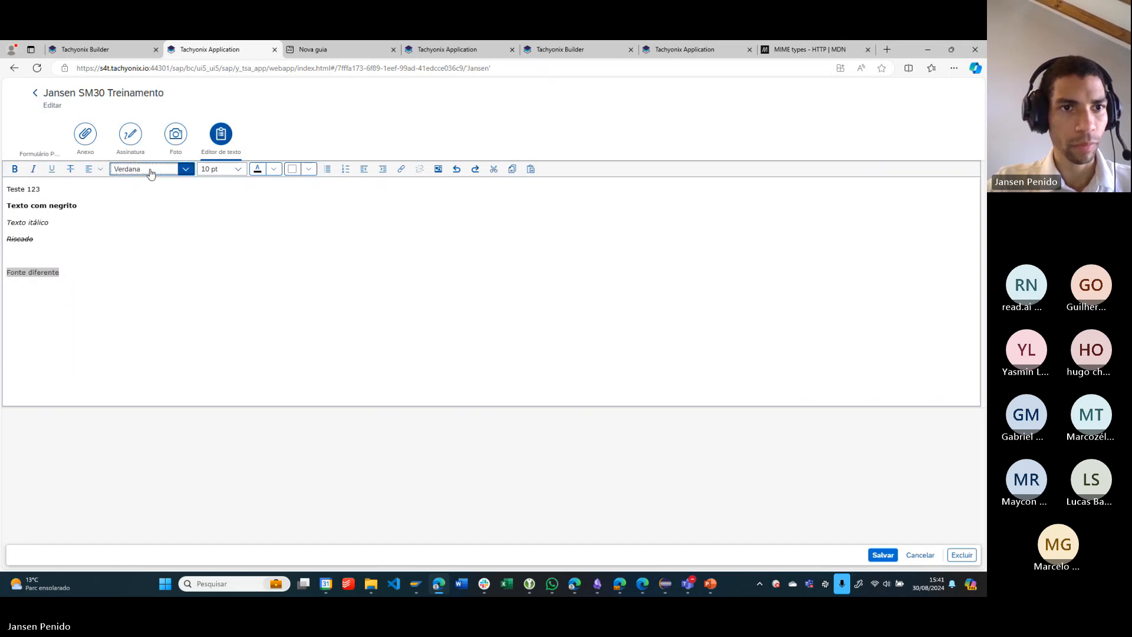
- Try Arial Black on the "Fonte diferente" line, finally setting its font to Georgia
click(151, 170)
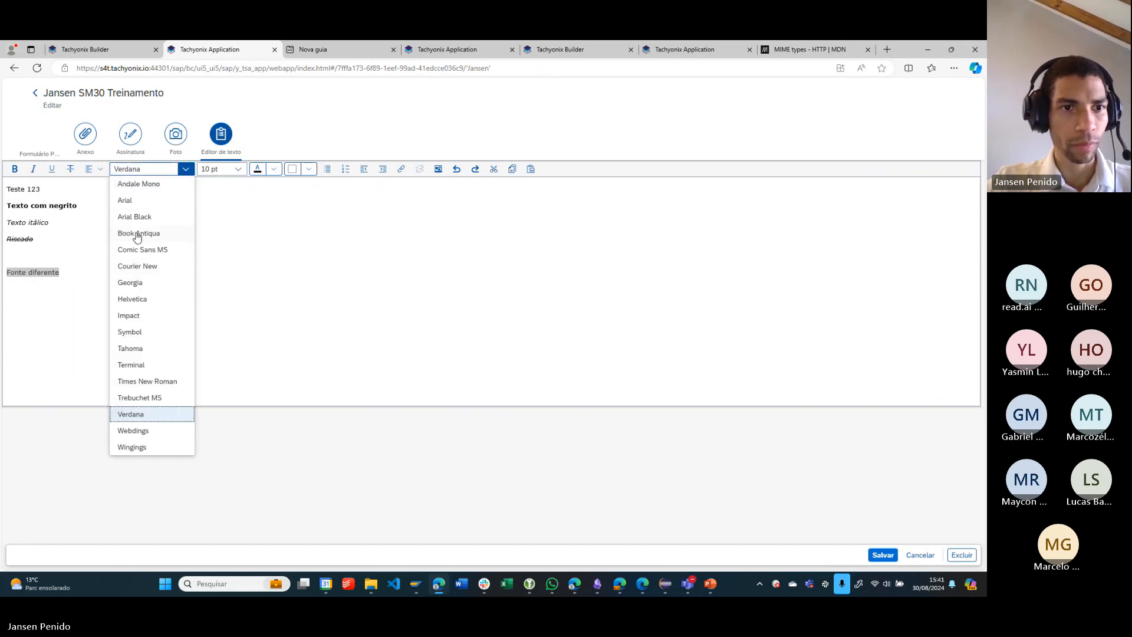
click(142, 218)
click(177, 171)
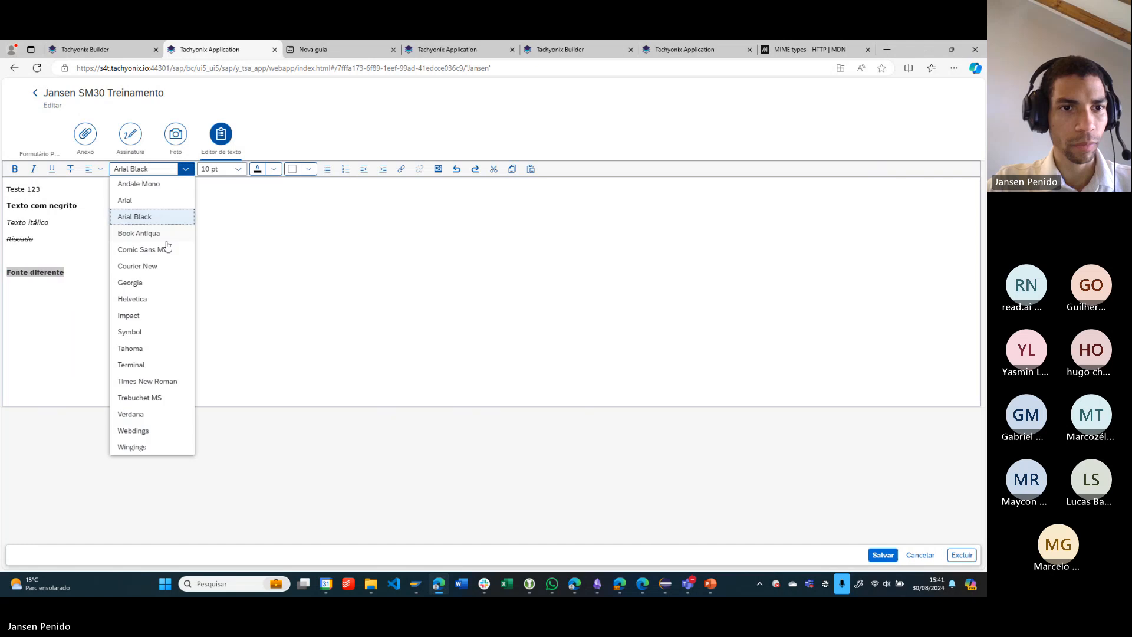
click(171, 284)
click(65, 282)
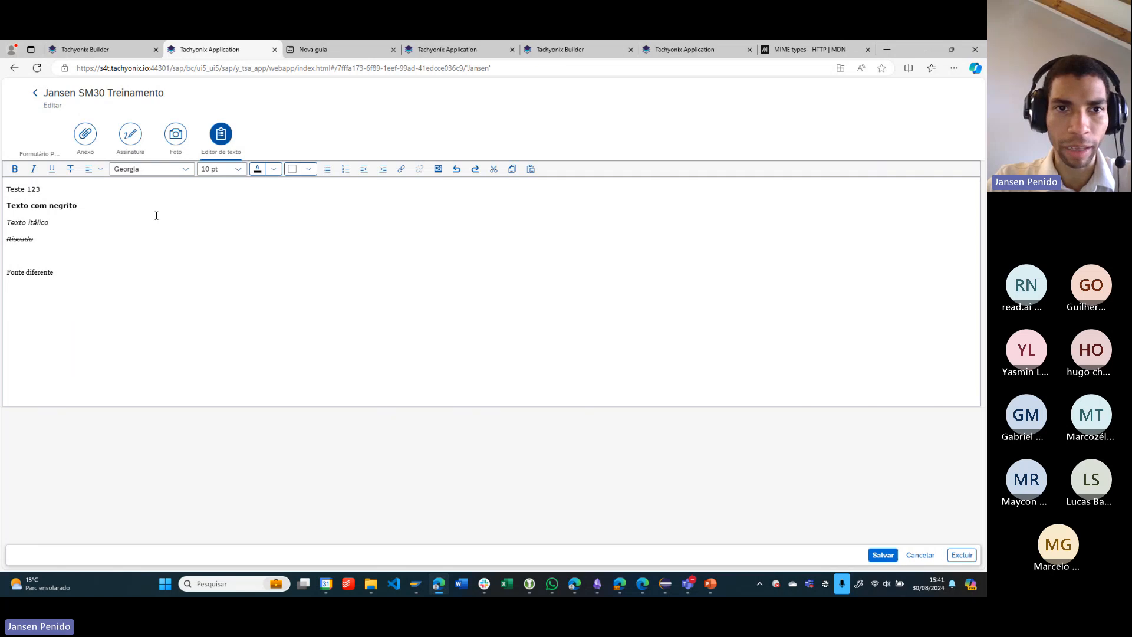
- Set the font size of the whole "Fonte diferente" line to 18 pt
triple_click(67, 268)
triple_click(30, 267)
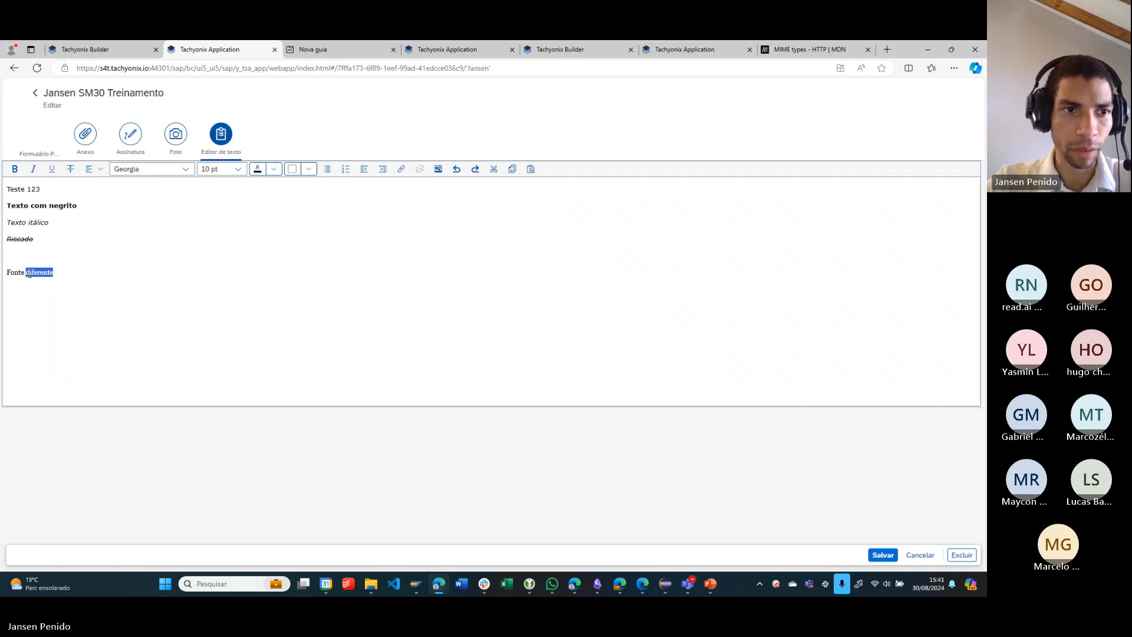
click(238, 168)
click(223, 250)
click(223, 250)
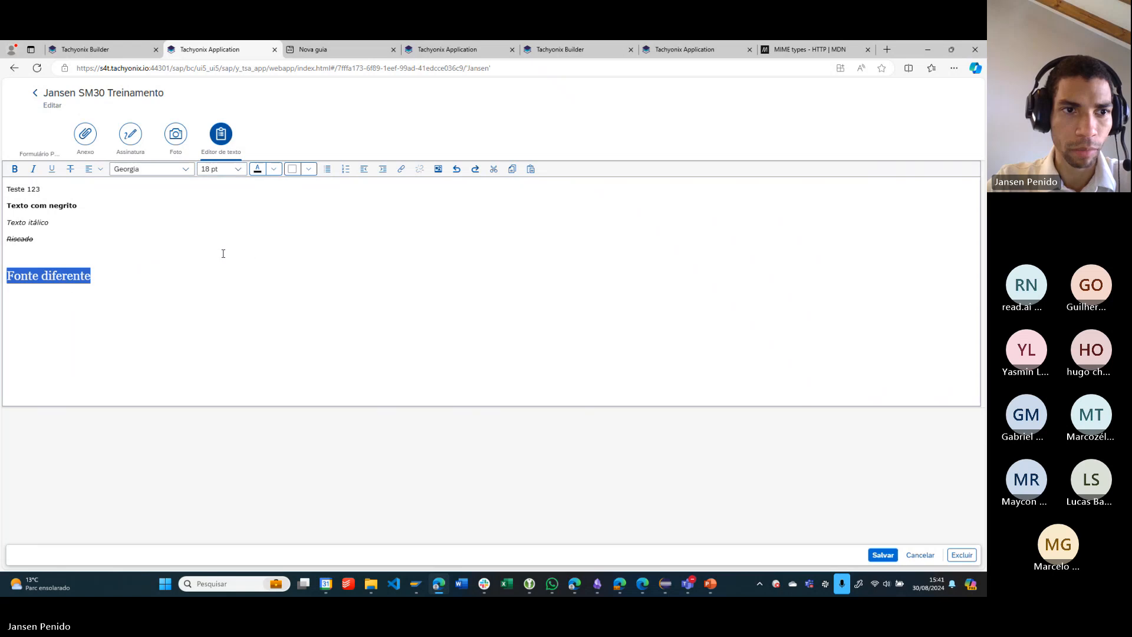
click(80, 290)
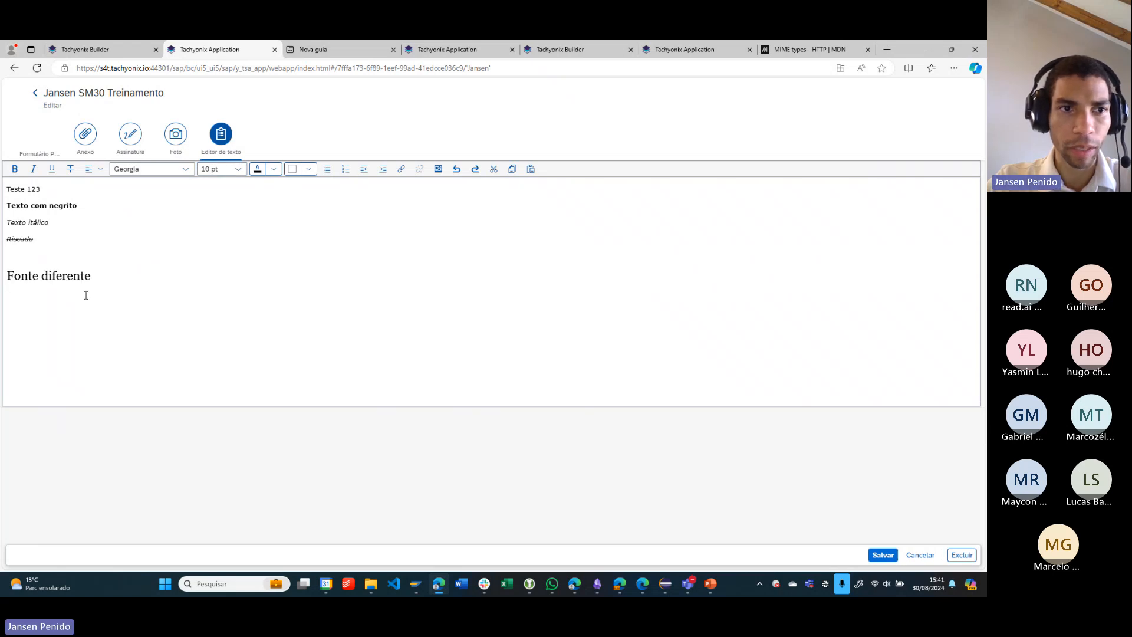
- Change the text colour of the "Fonte diferente" line to orange
double_click(87, 277)
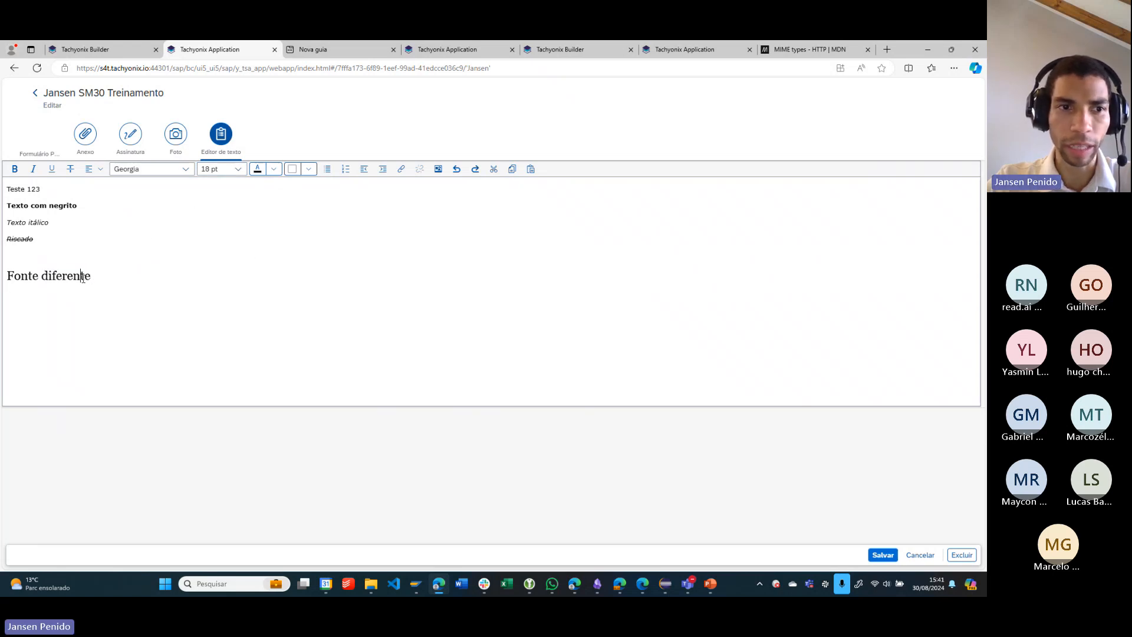
triple_click(84, 278)
click(274, 169)
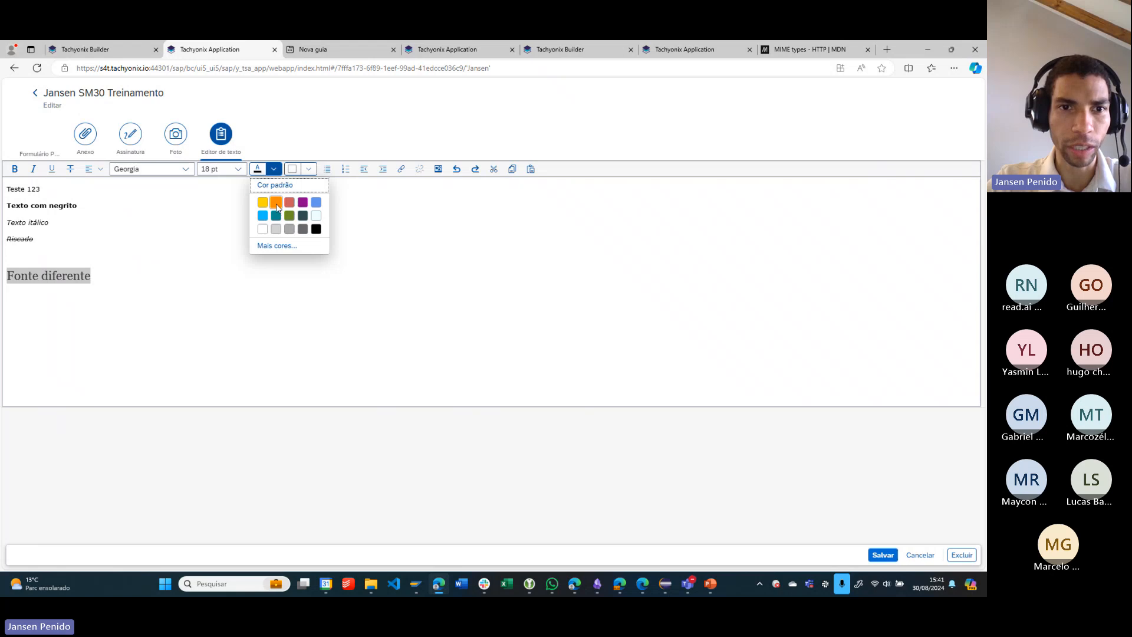
click(270, 200)
click(23, 295)
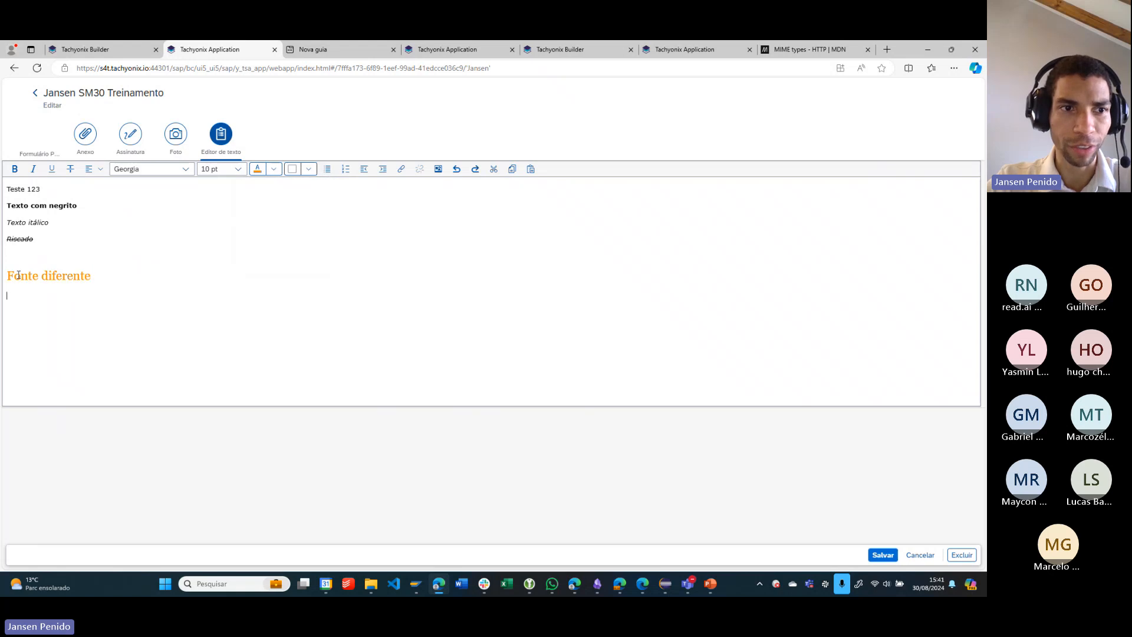
- Apply an olive green background colour to the "Fonte diferente" text
click(309, 169)
click(290, 188)
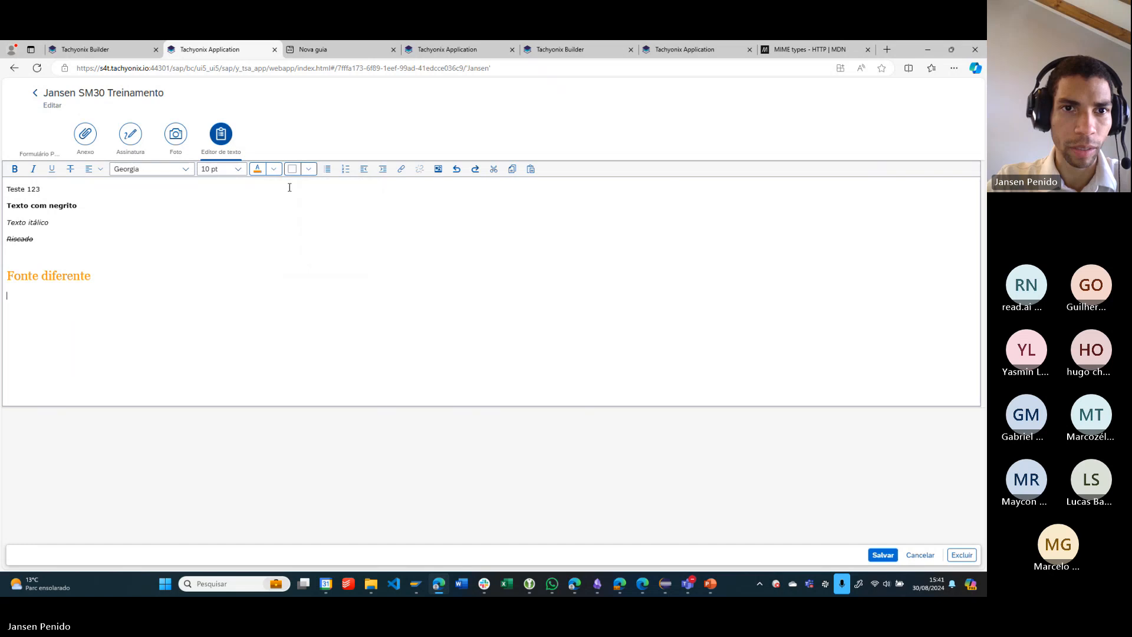
drag(106, 273, 5, 277)
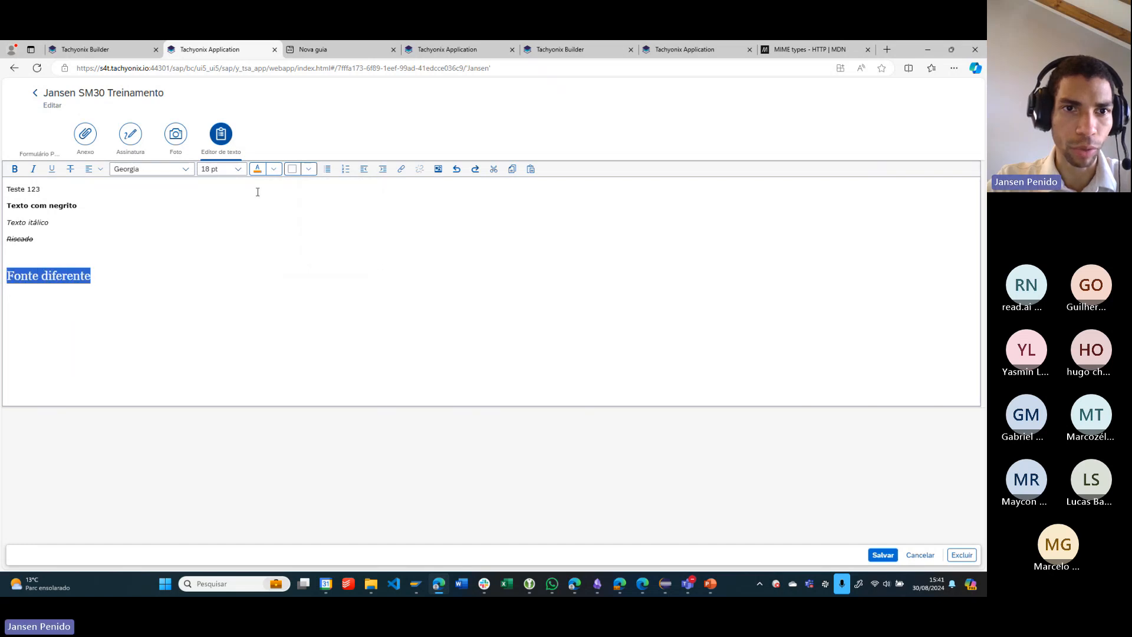
click(308, 169)
click(325, 215)
click(40, 294)
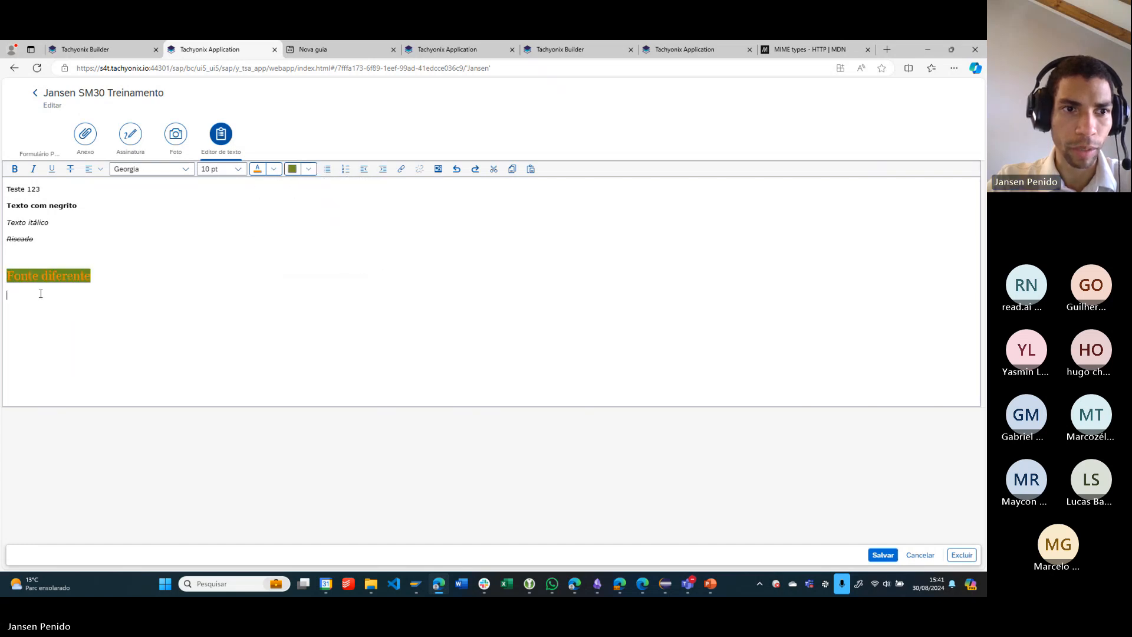
- Change the text colour of the "Fonte diferente" line to white
drag(92, 276, 5, 276)
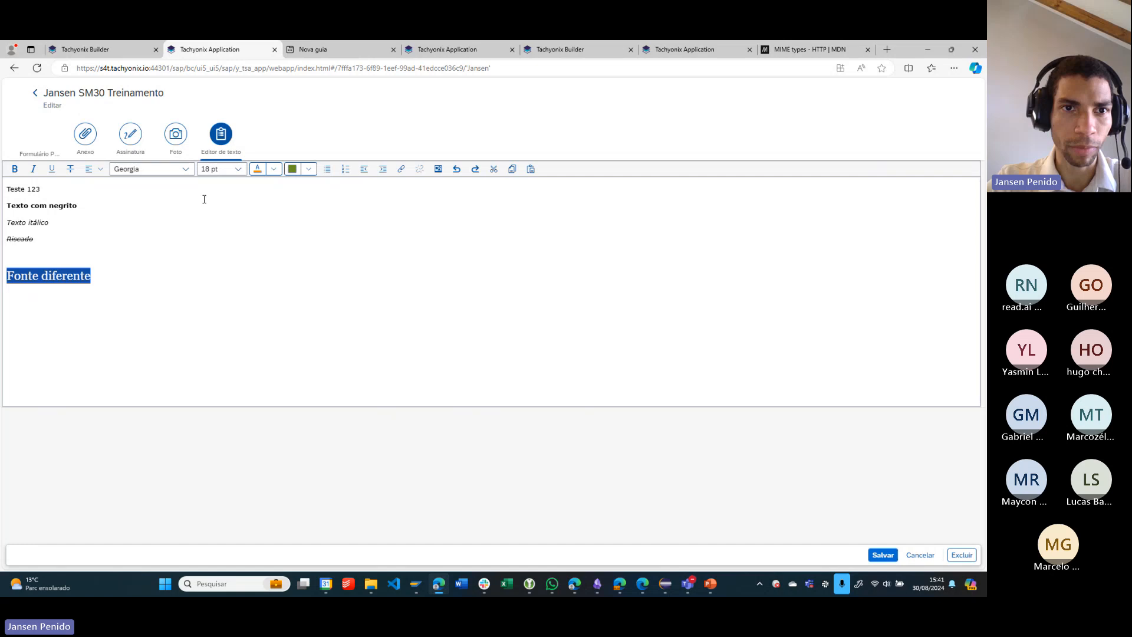
click(274, 170)
click(129, 262)
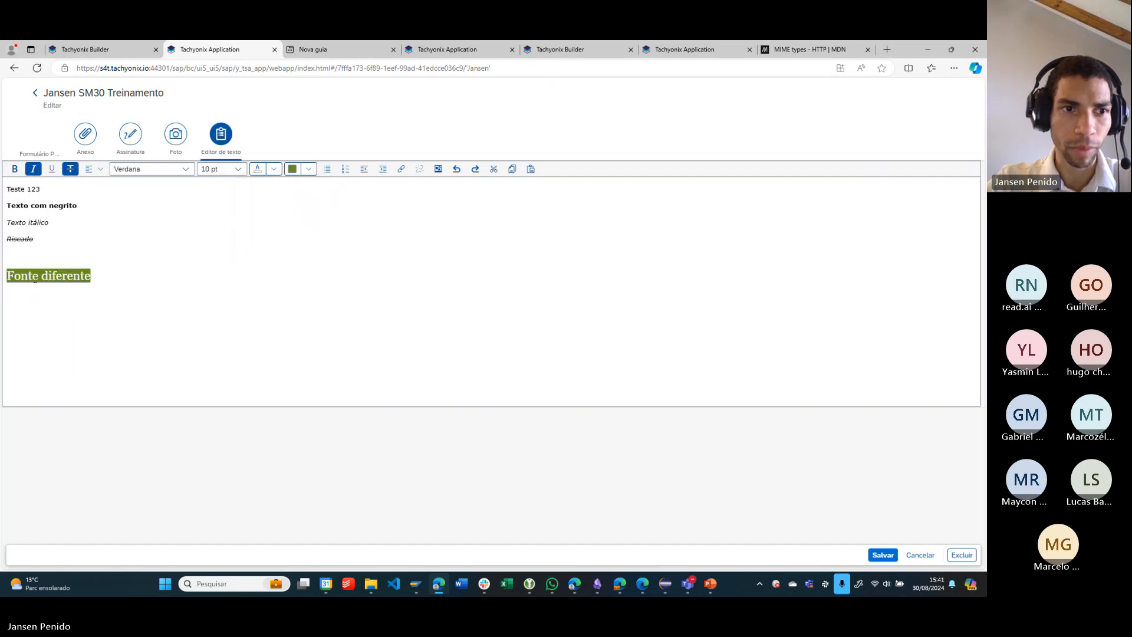
click(101, 311)
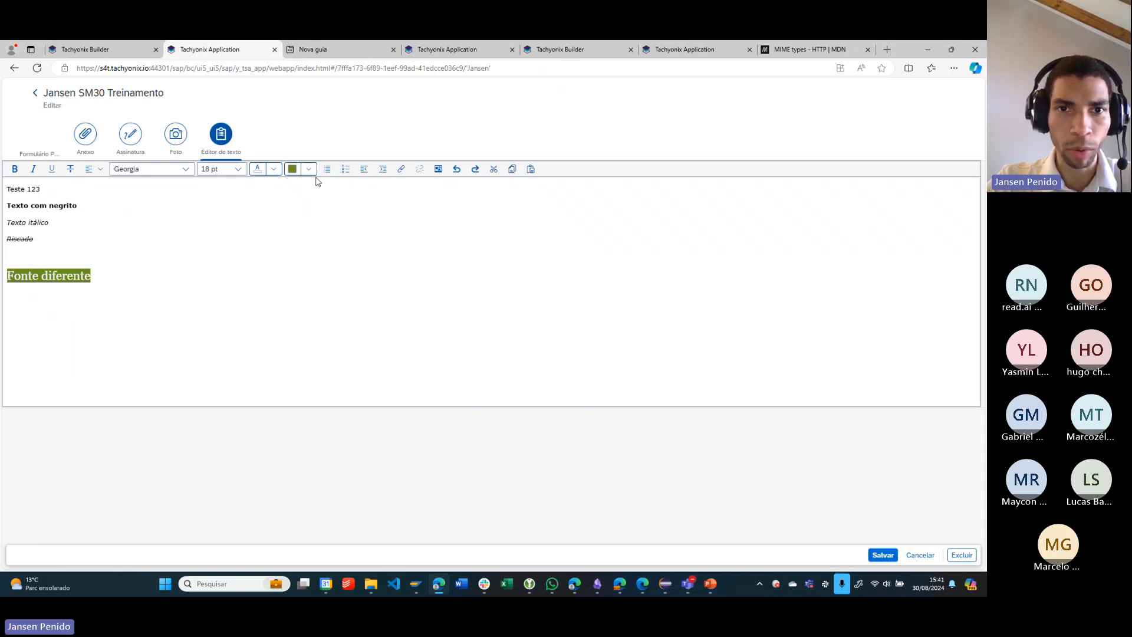
- Try increasing the indentation of the "Fonte diferente" line and bring it back to the margin
click(382, 170)
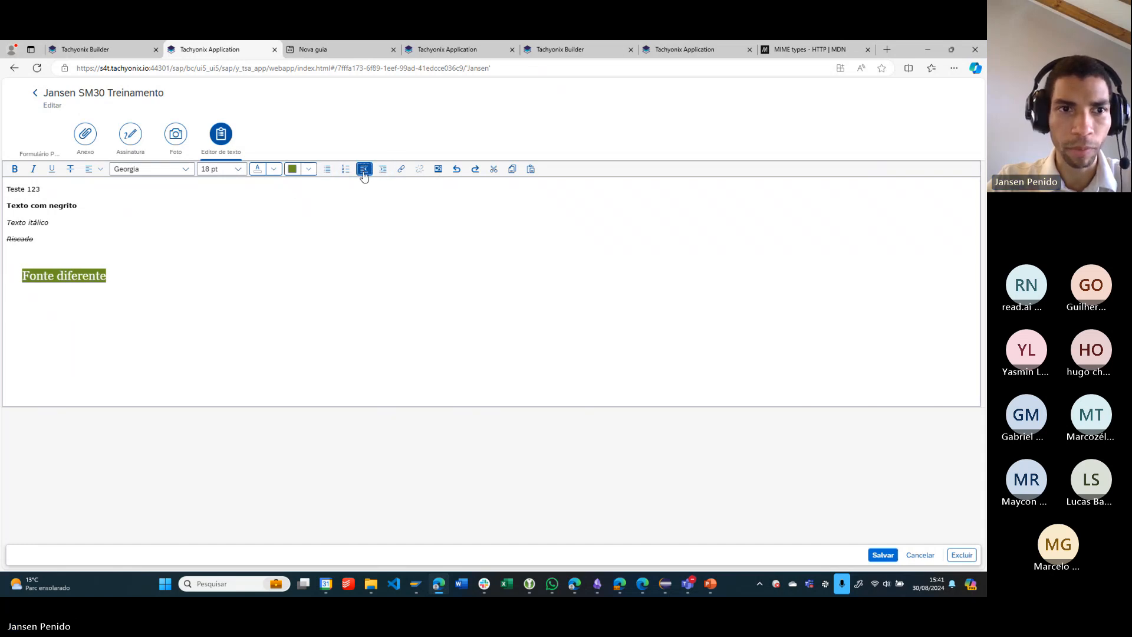
click(365, 171)
click(382, 170)
click(382, 171)
click(368, 172)
click(370, 173)
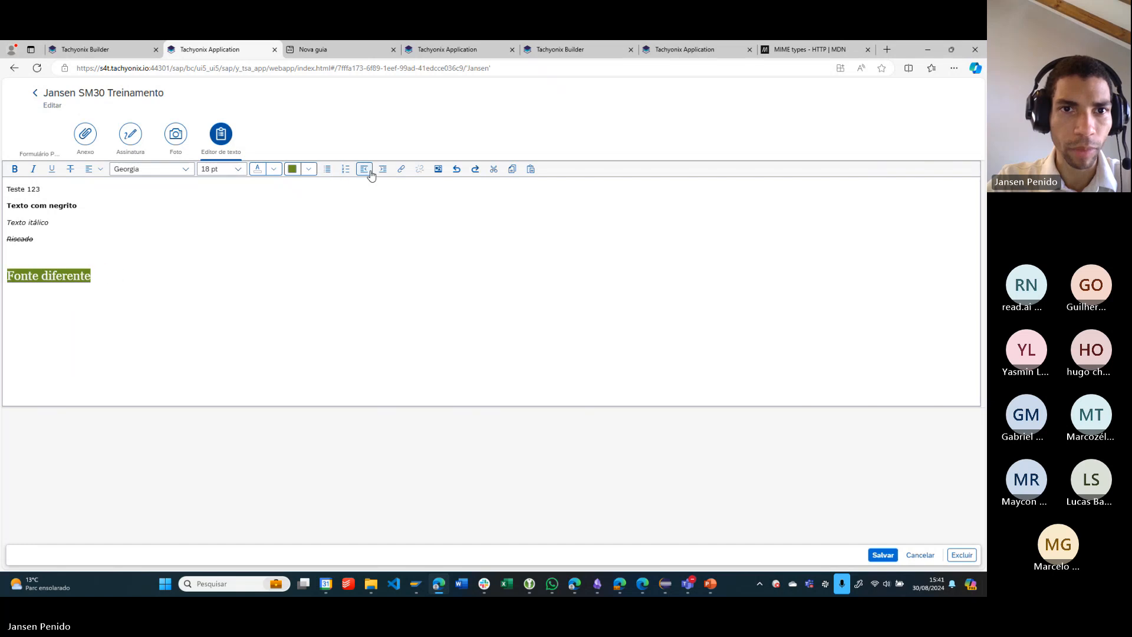
- Add a bulleted list with the items "twte" and "teste" below the "Fonte diferente" line and end the list
click(98, 305)
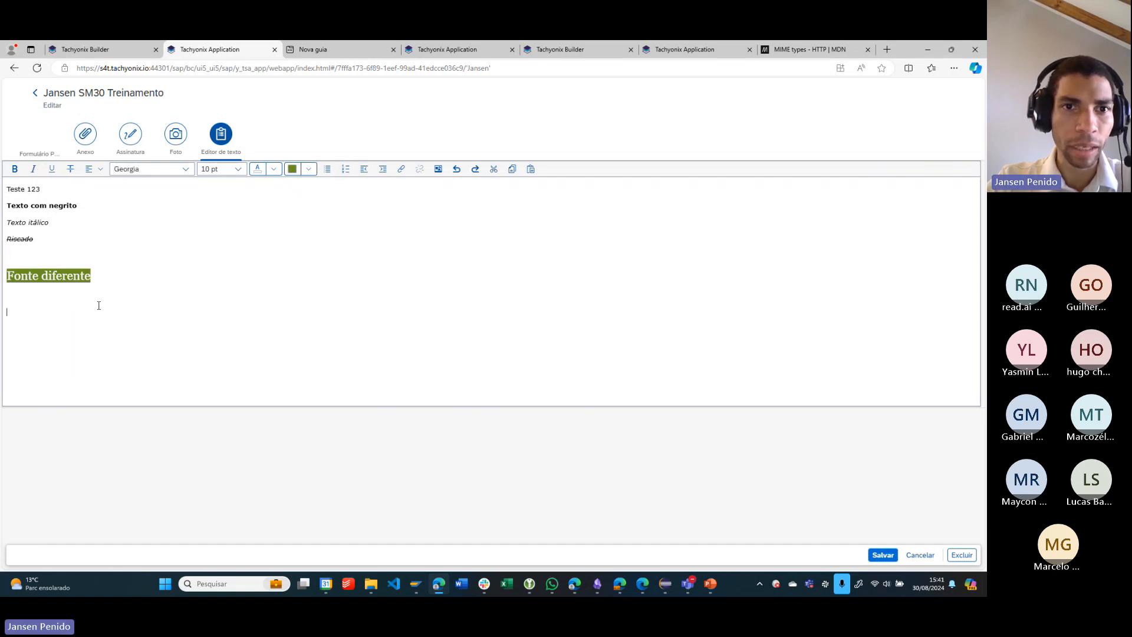
click(328, 170)
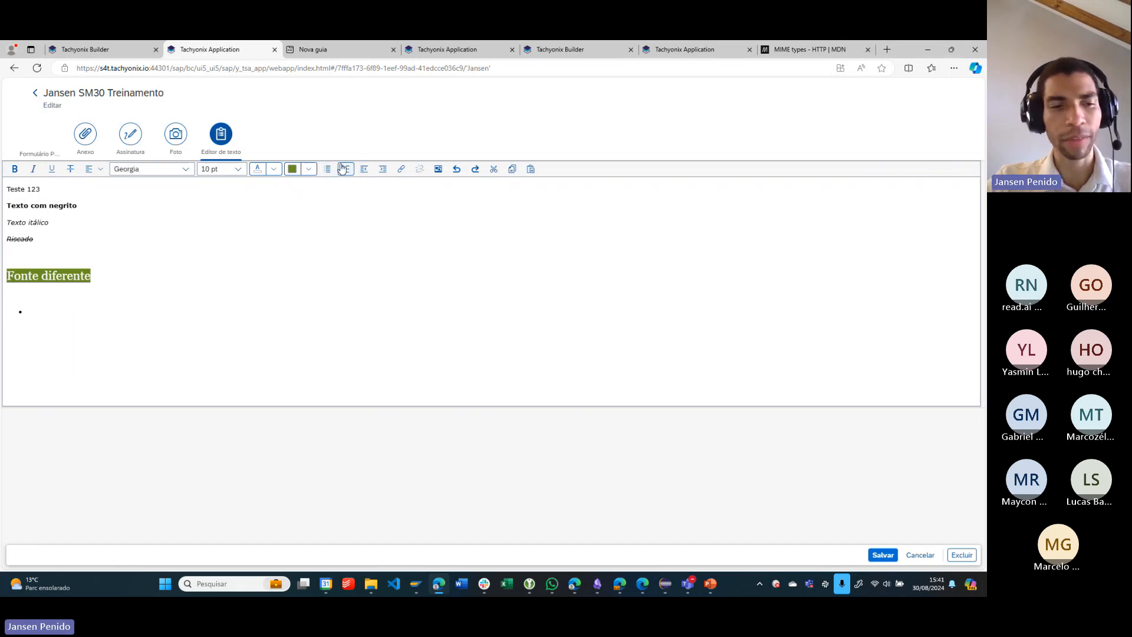
text(twte)
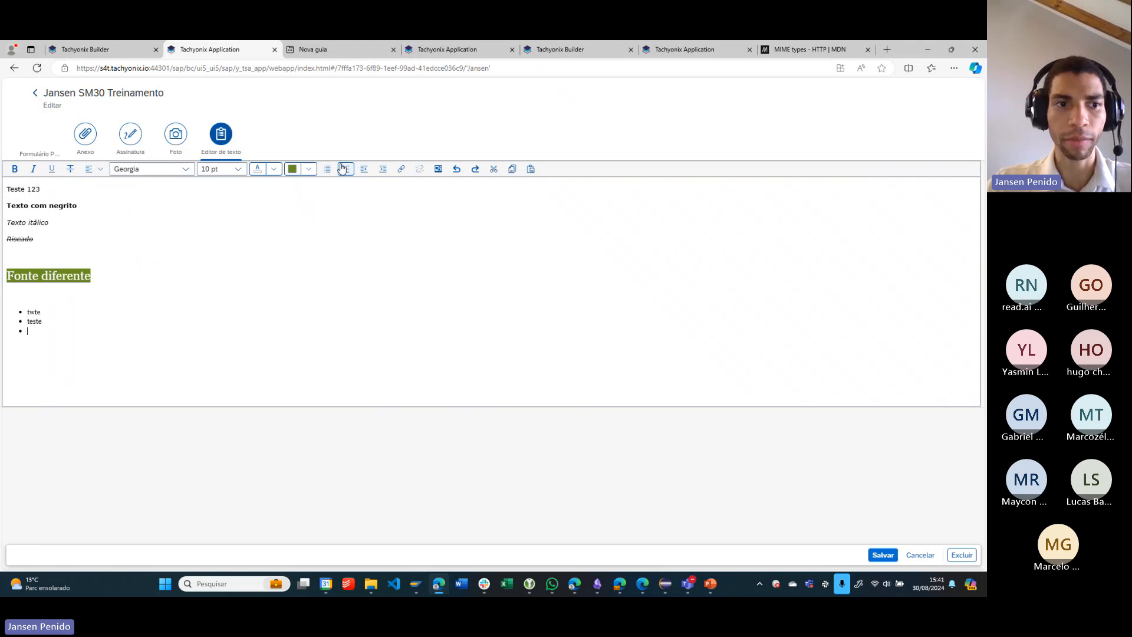
key(Return)
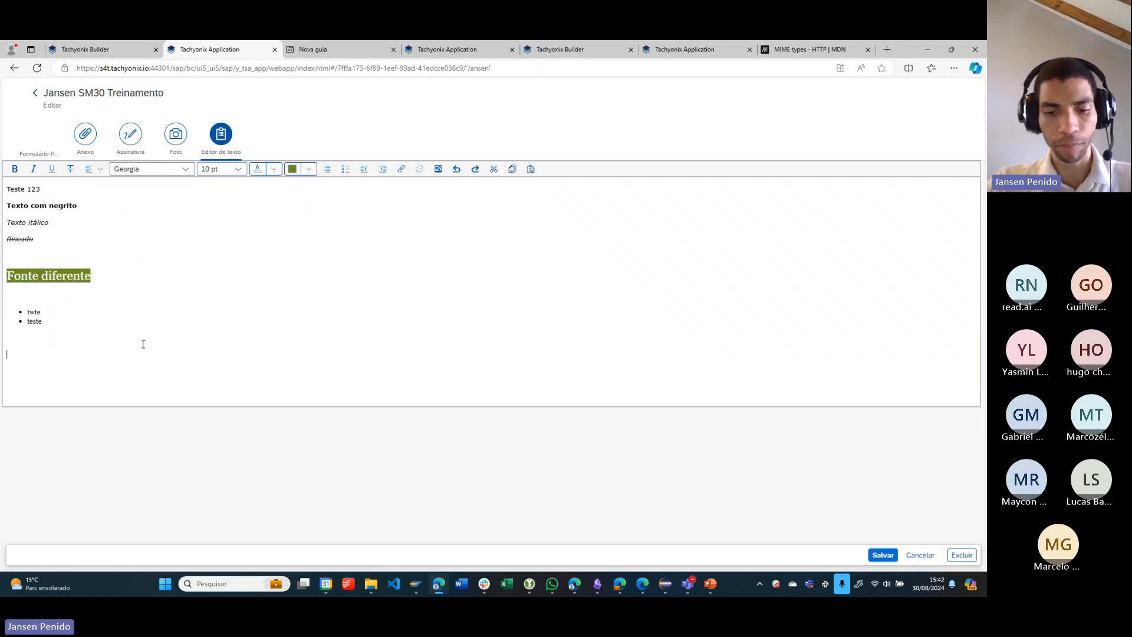
text(Link para)
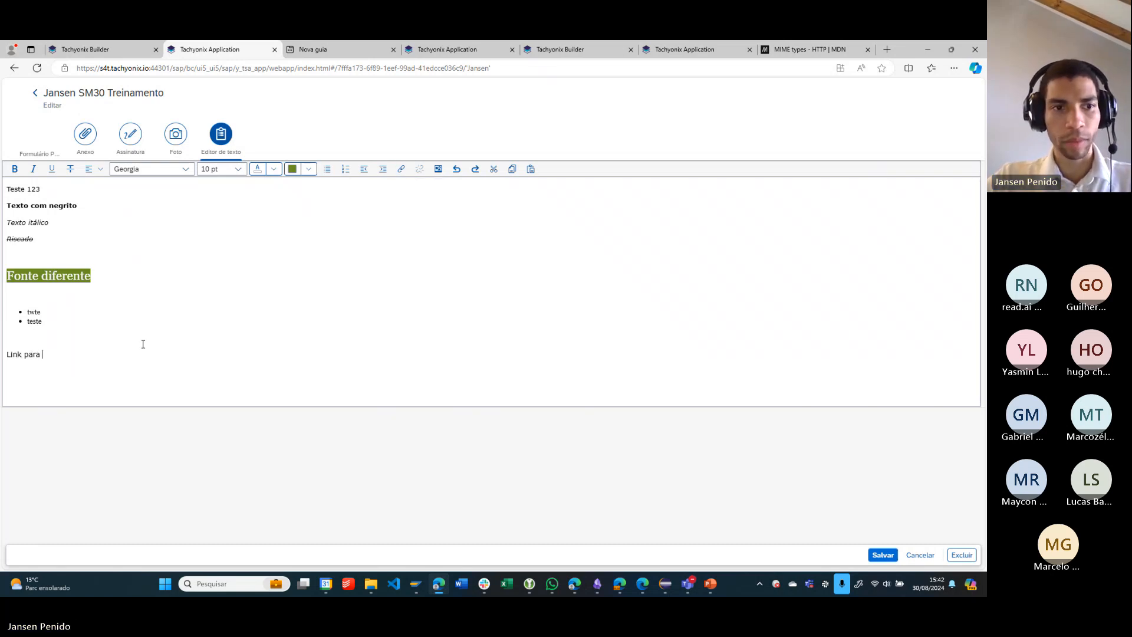
text( Tachyonix)
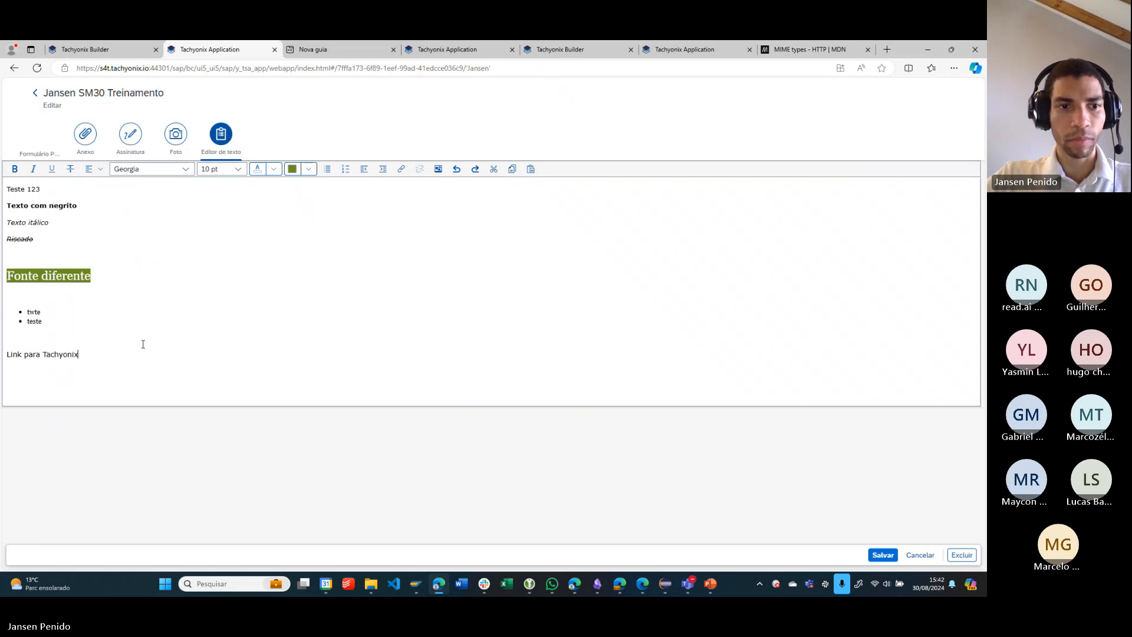
key(shift+Home)
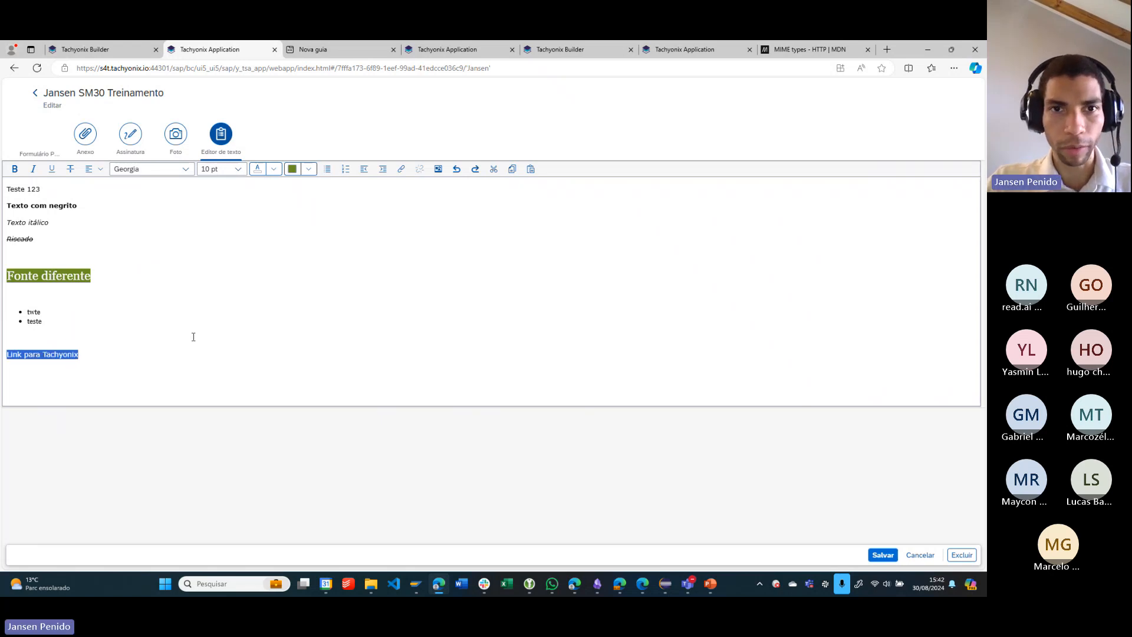
click(401, 169)
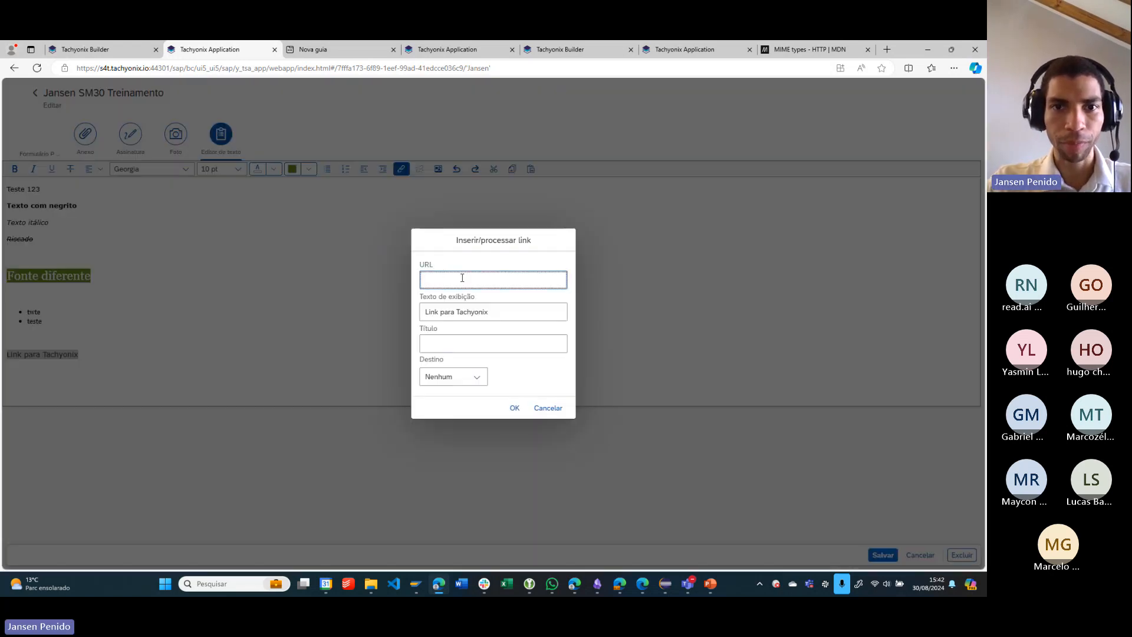
text(hyo)
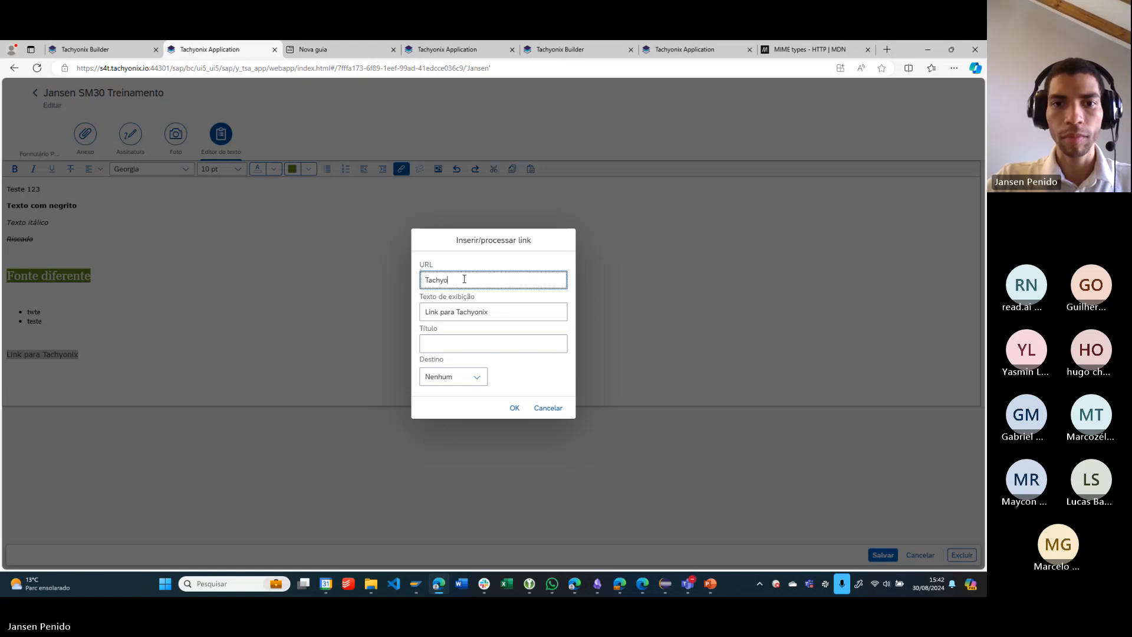
key(BackSpace)
key(BackSpace)
text(https)
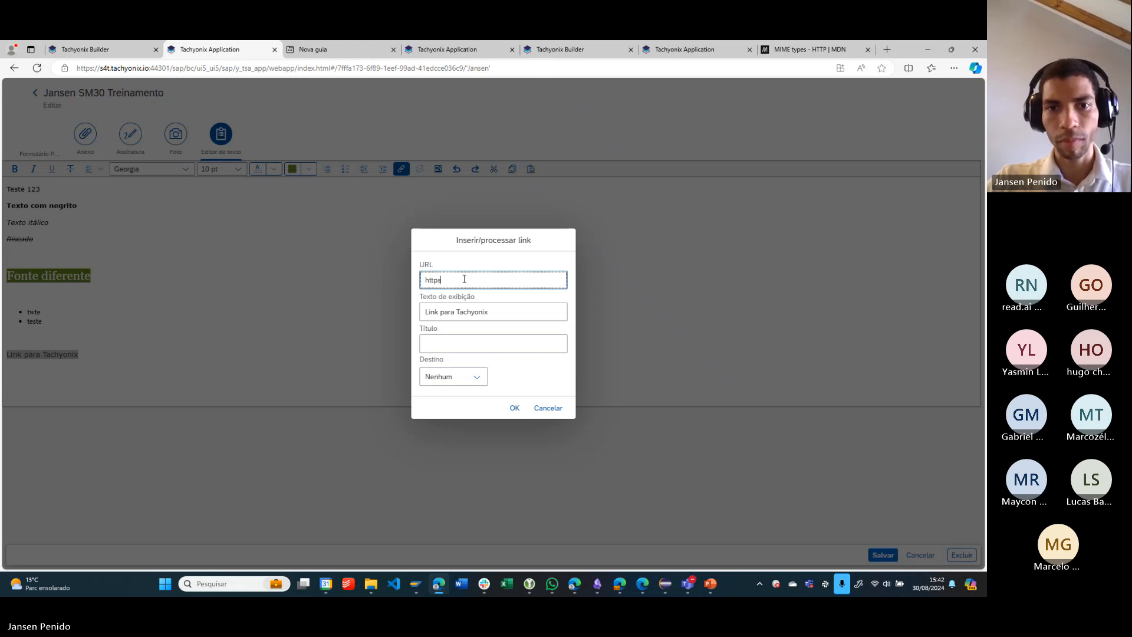
text(://w)
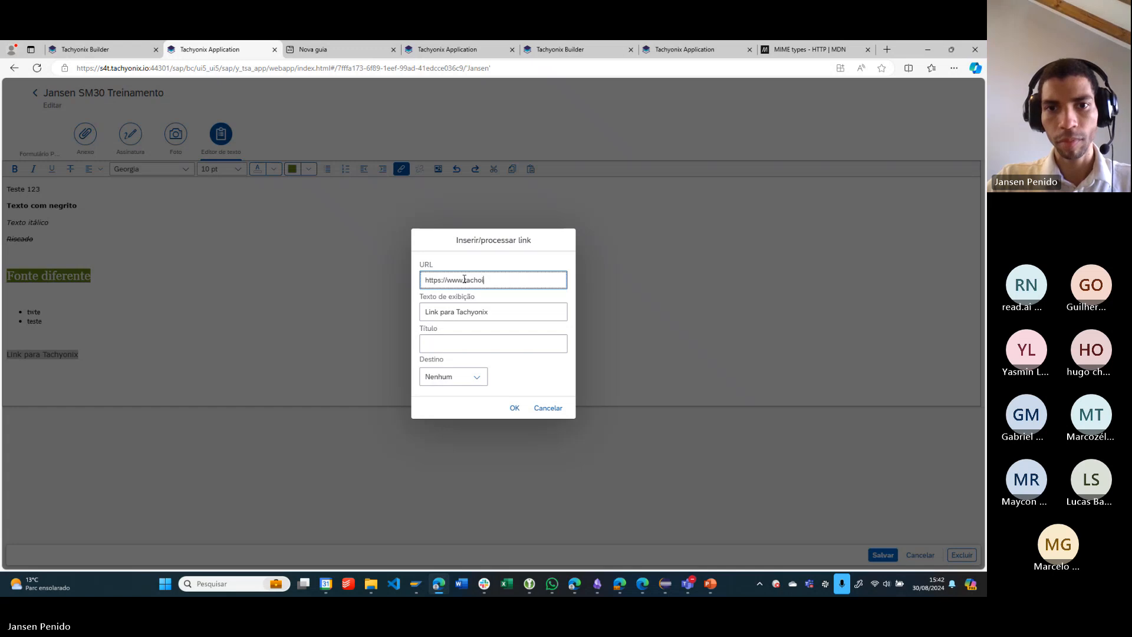
text(ww.tachonix.io)
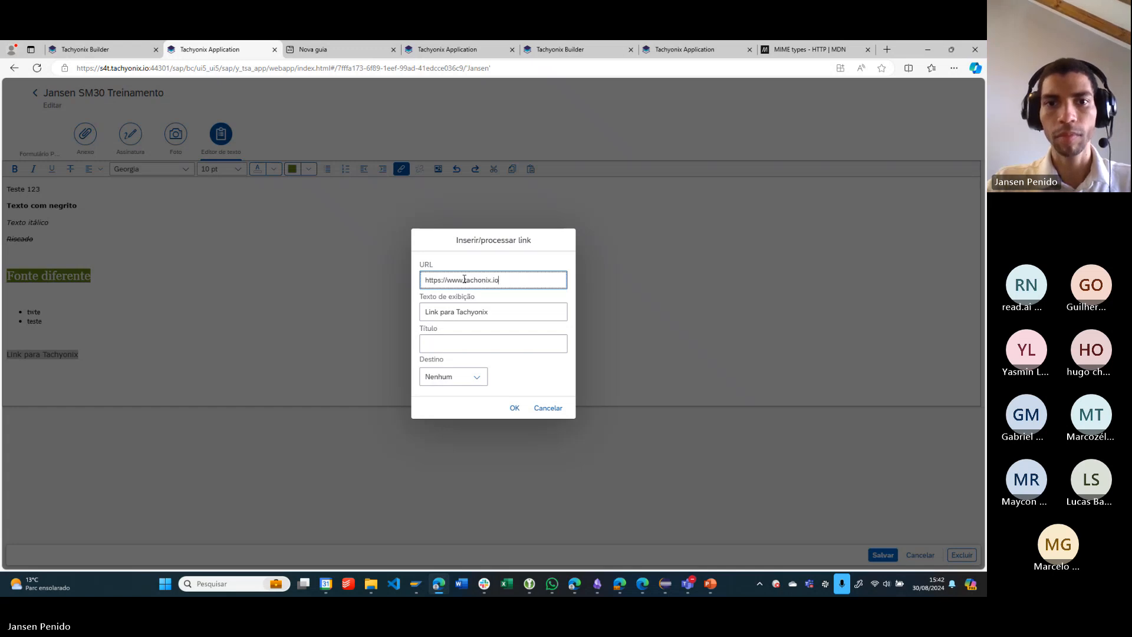
click(498, 339)
click(514, 407)
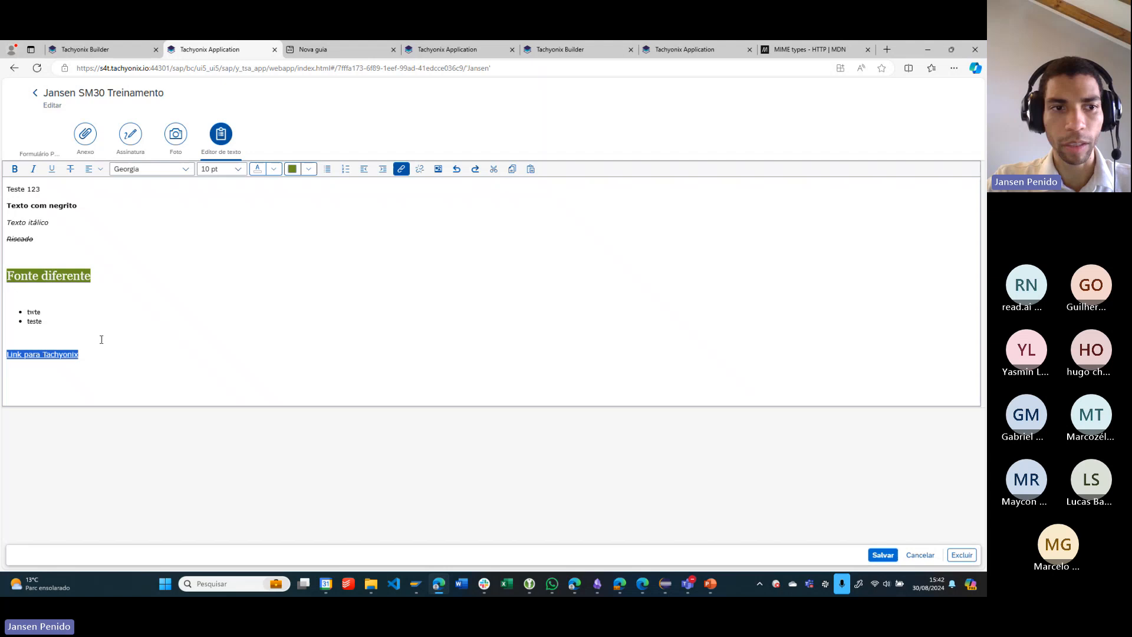
- Start a new empty line below the "Link para Tachyonix" hyperlink
click(100, 337)
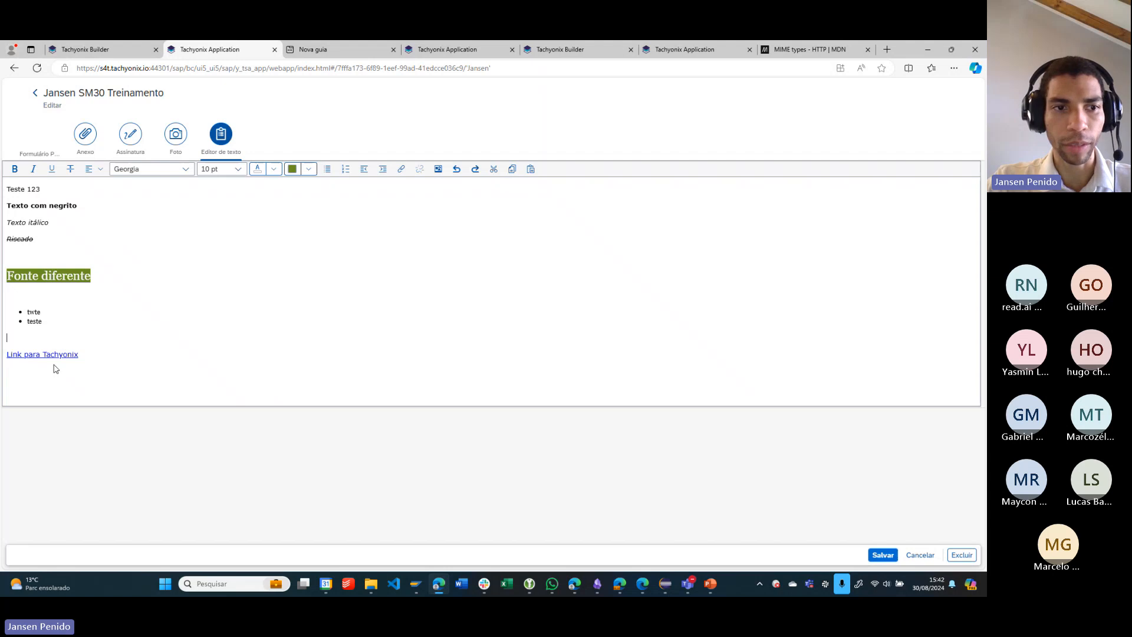
click(112, 371)
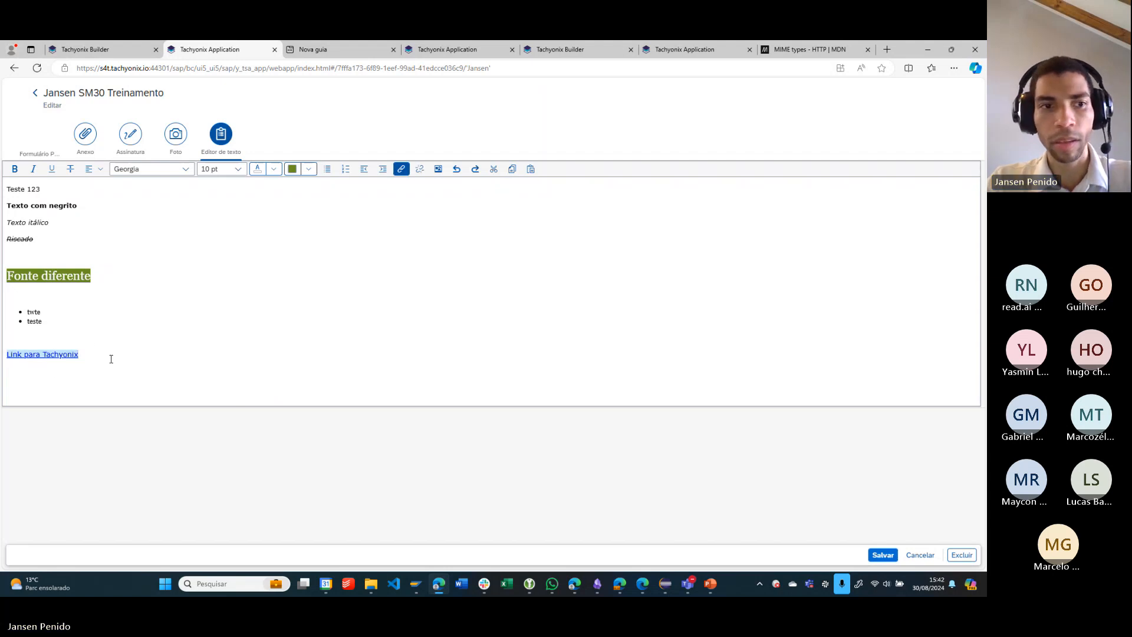
key(Return)
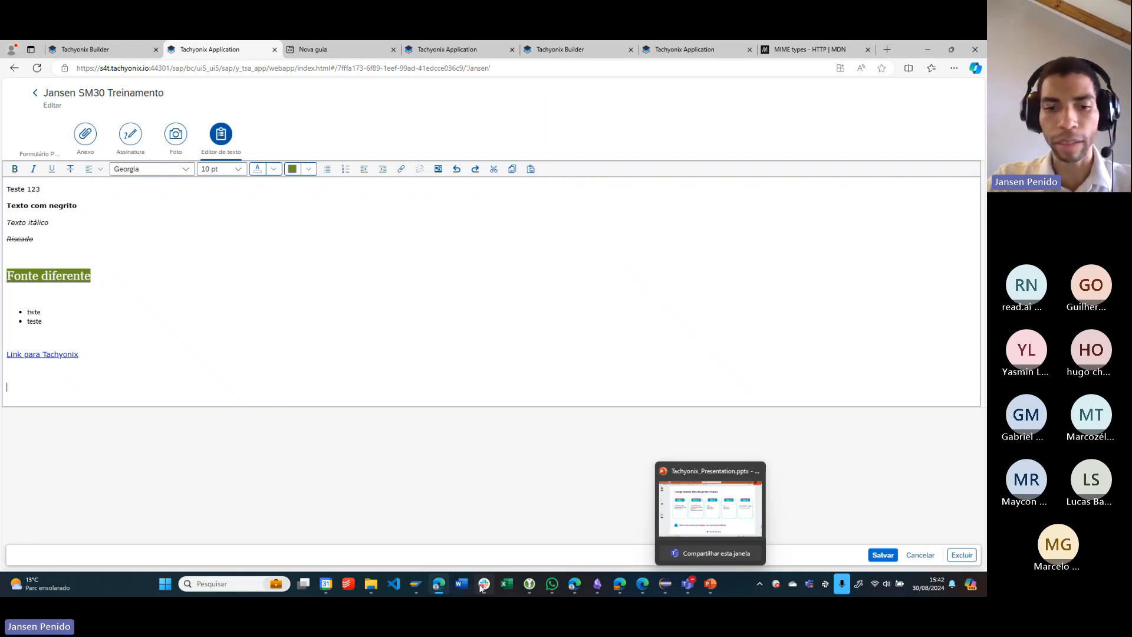
- Switch to SAP GUI and display the source code of program yjp_treino_parceiros
mouse_move(416, 583)
click(442, 522)
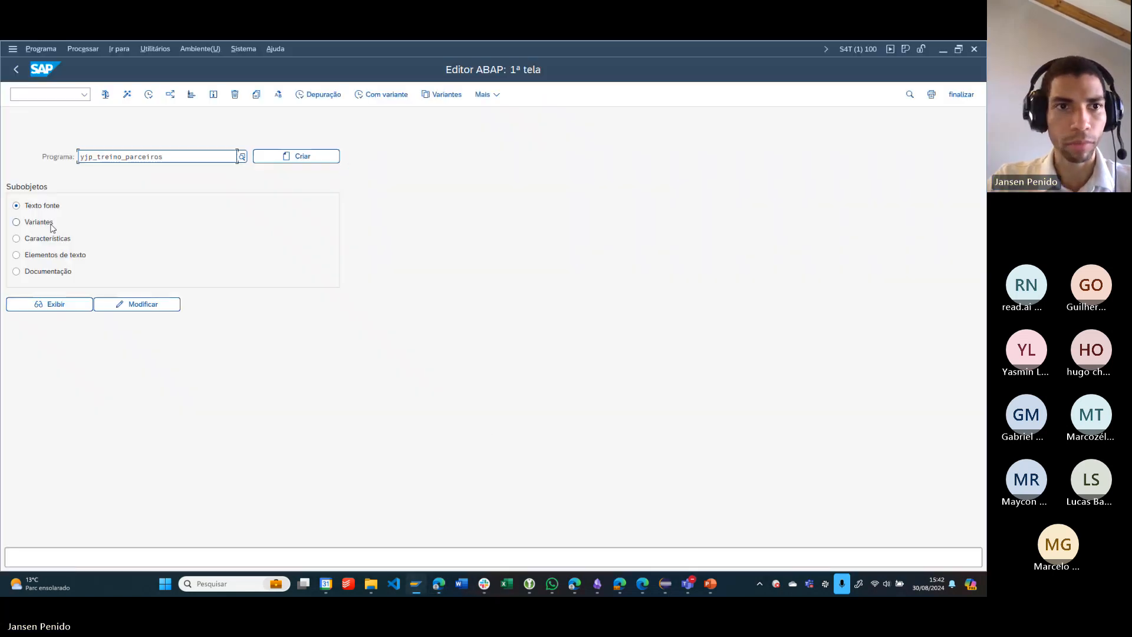
click(35, 302)
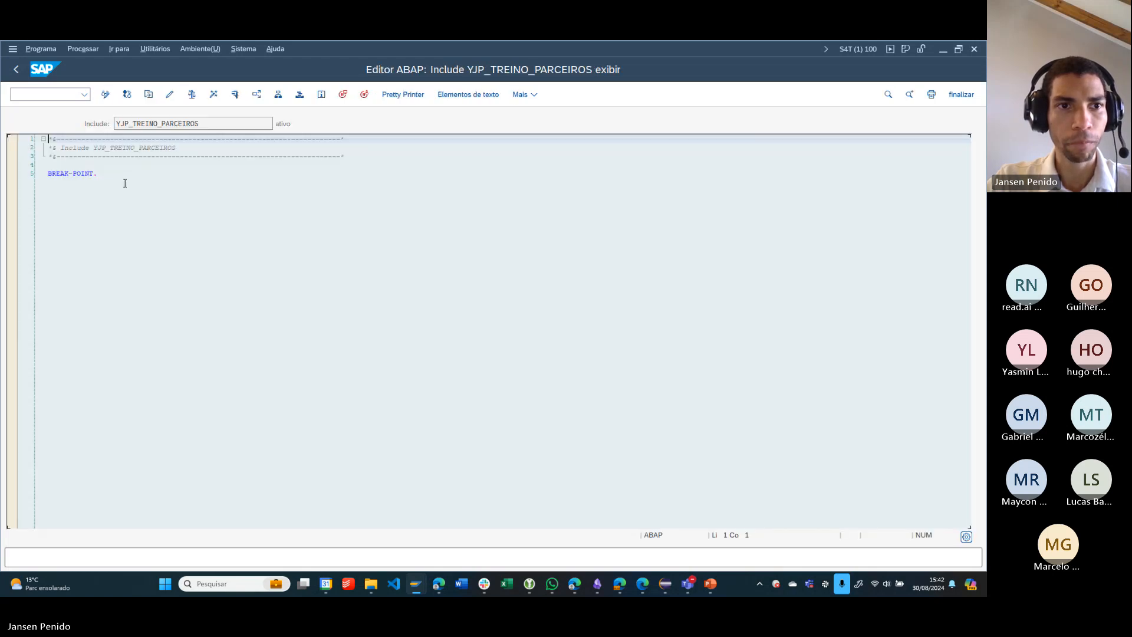
- Set an external breakpoint on the BREAK-POINT line of YJP_TREINO_PARCEIROS for all the listed main programs
click(123, 175)
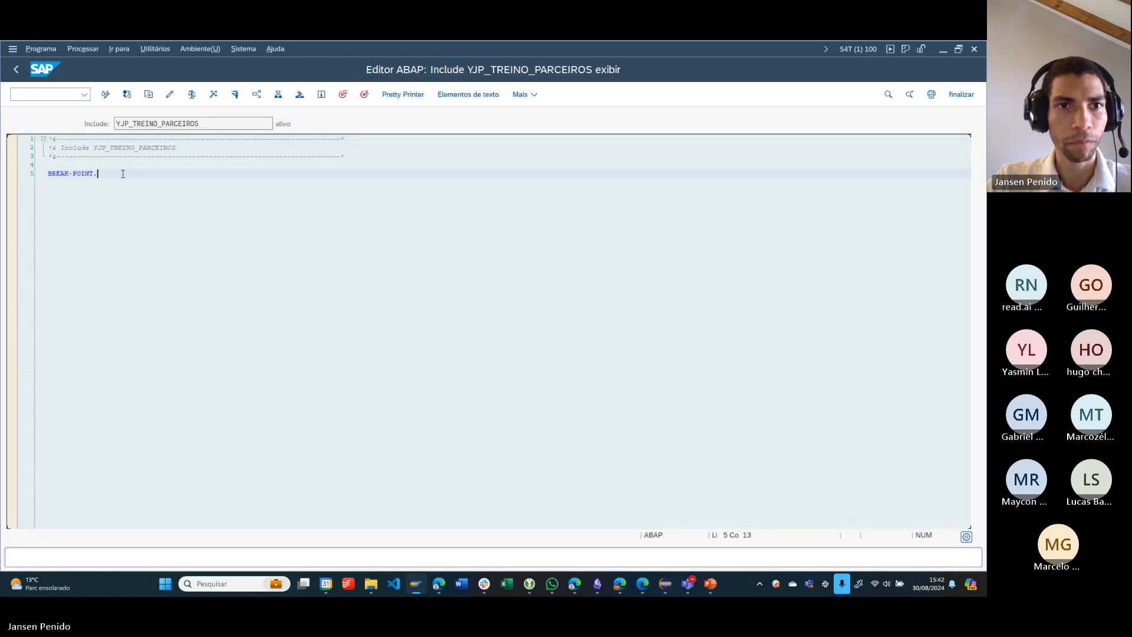
click(364, 94)
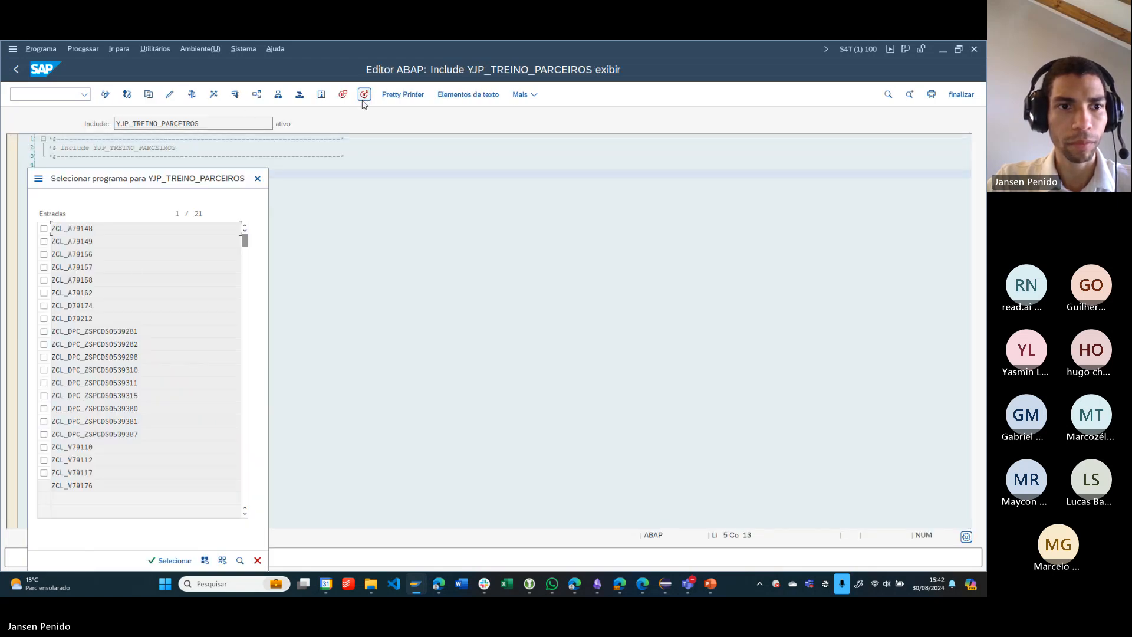
drag(183, 195, 411, 154)
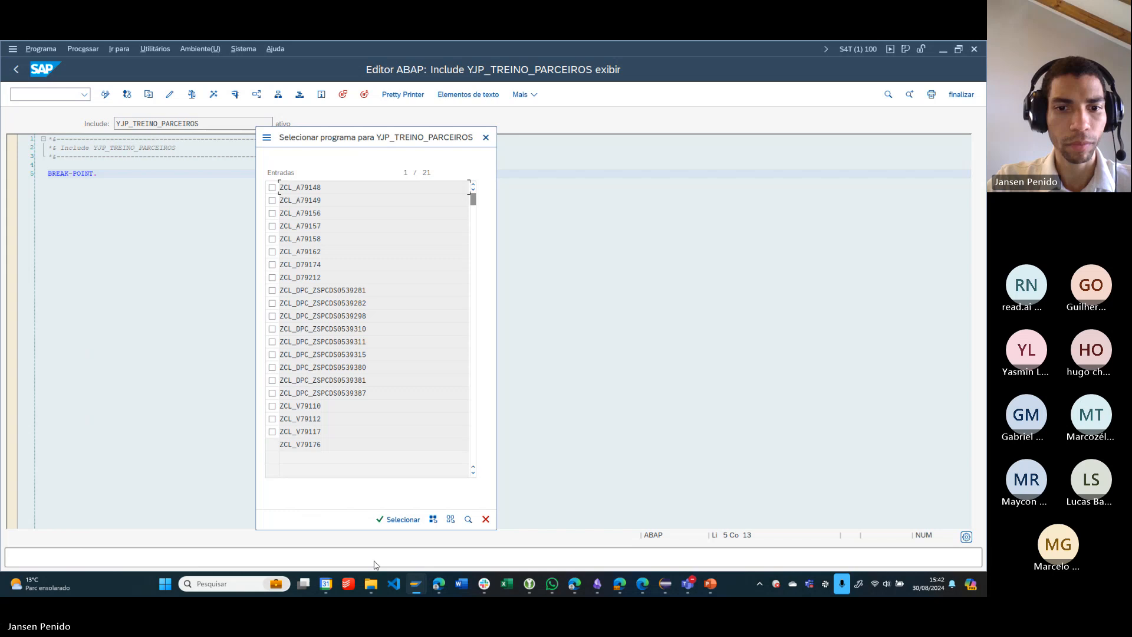
click(433, 519)
click(404, 519)
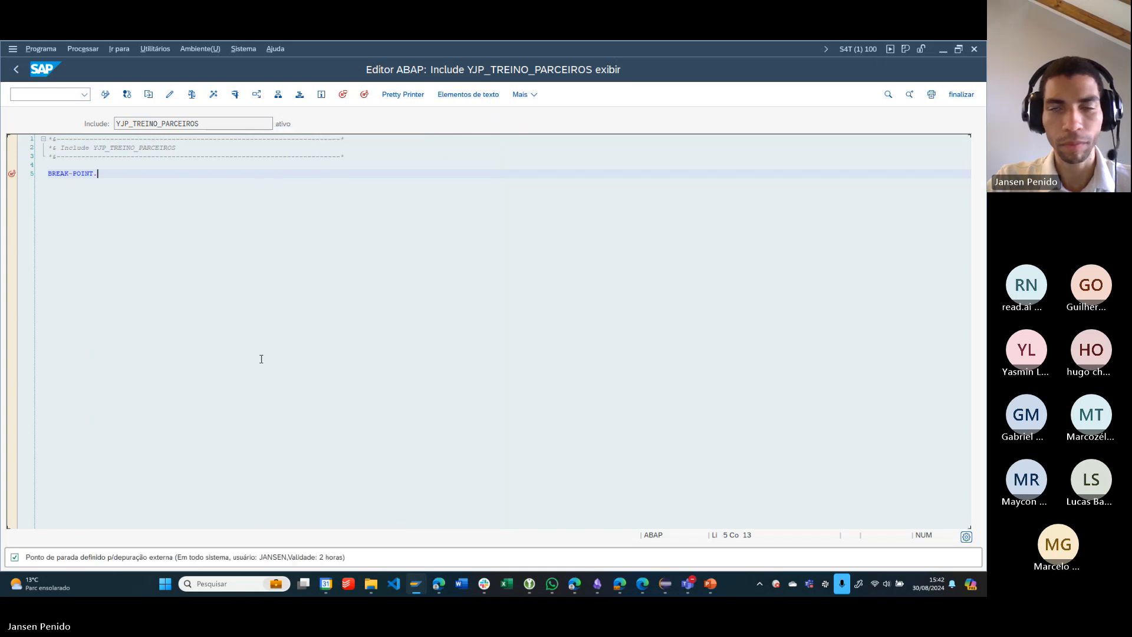
click(942, 48)
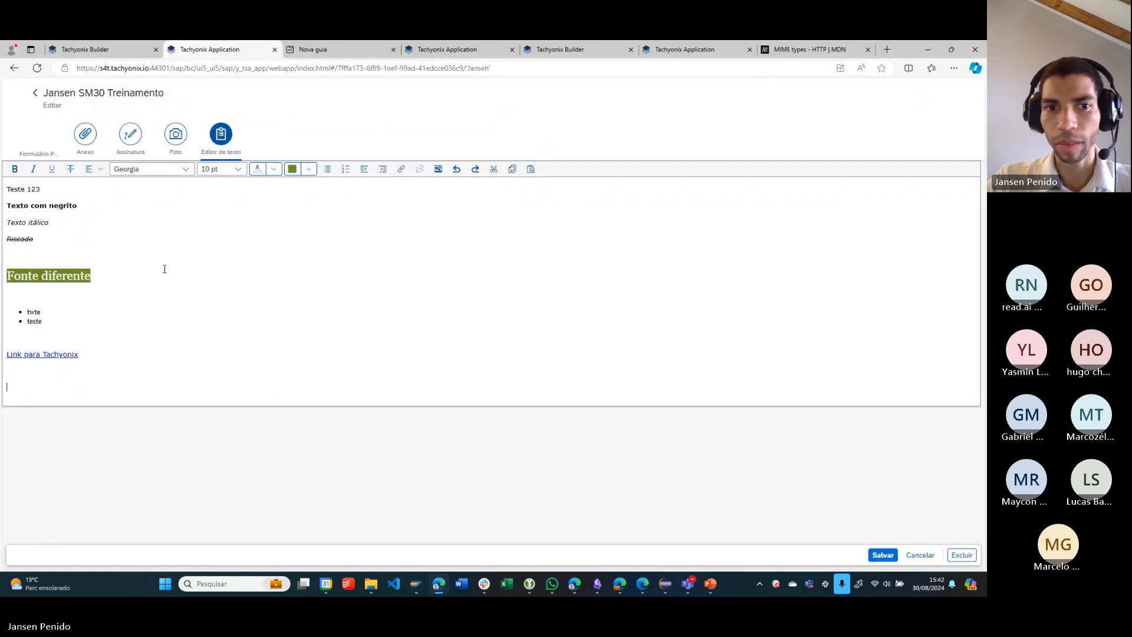
key(alt+Tab)
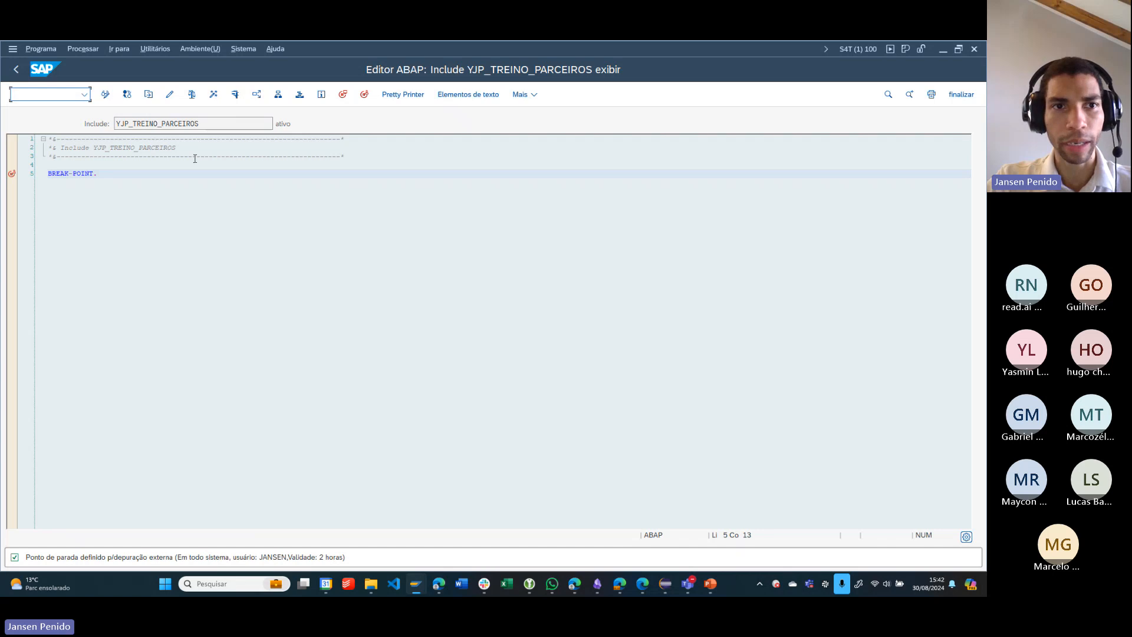
click(228, 187)
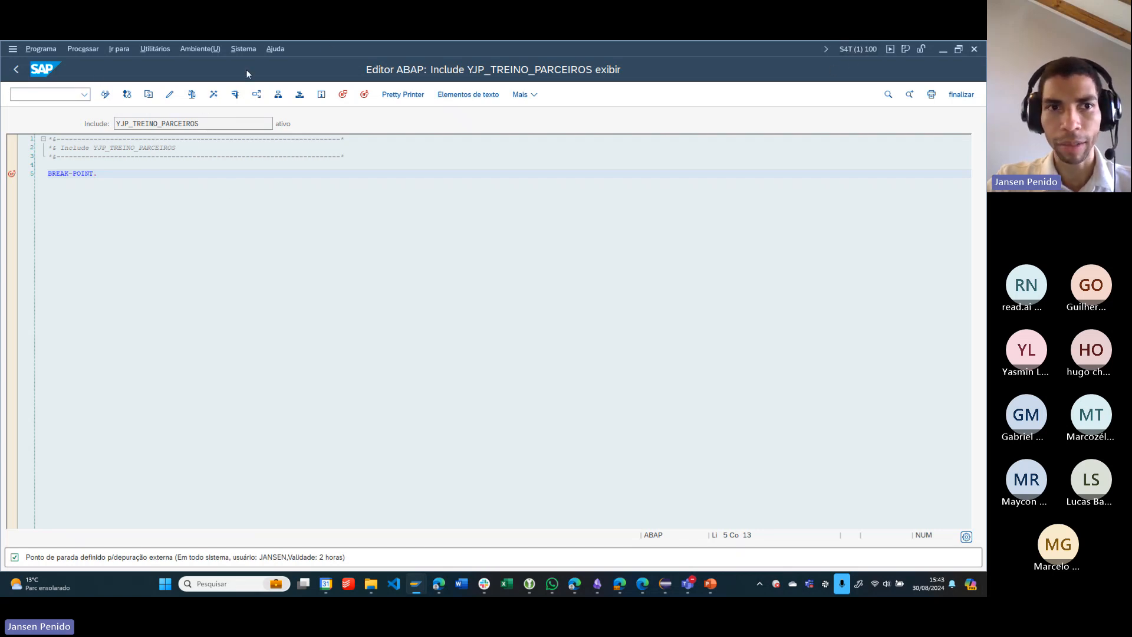
- Switch to SAP Logon and open the properties of the S4T connection in the Local workspace
mouse_move(423, 586)
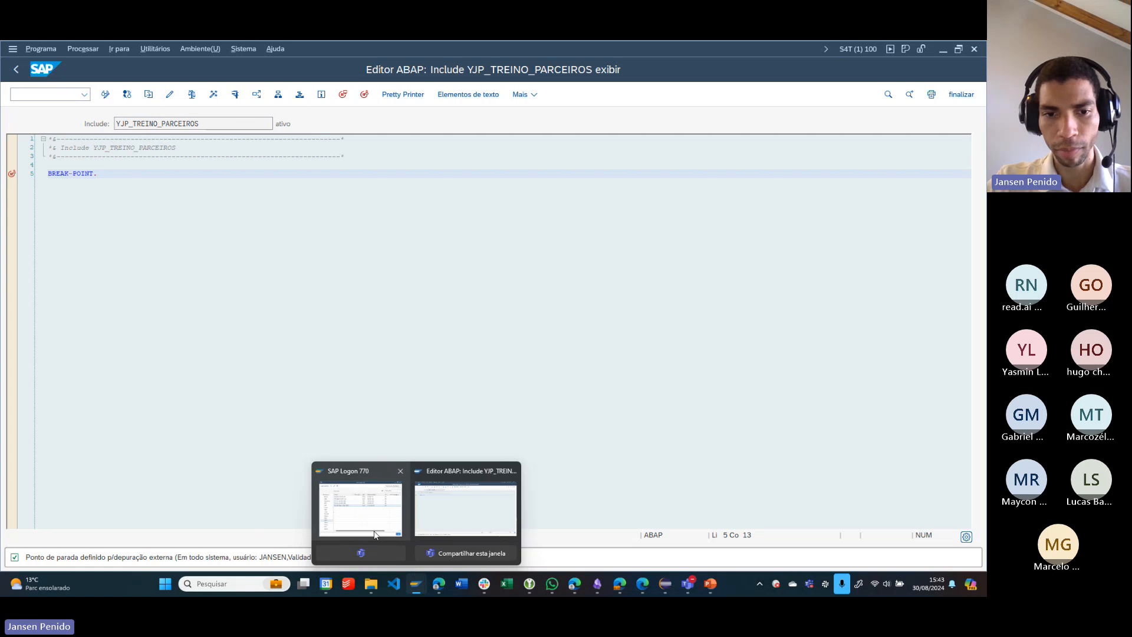
click(365, 502)
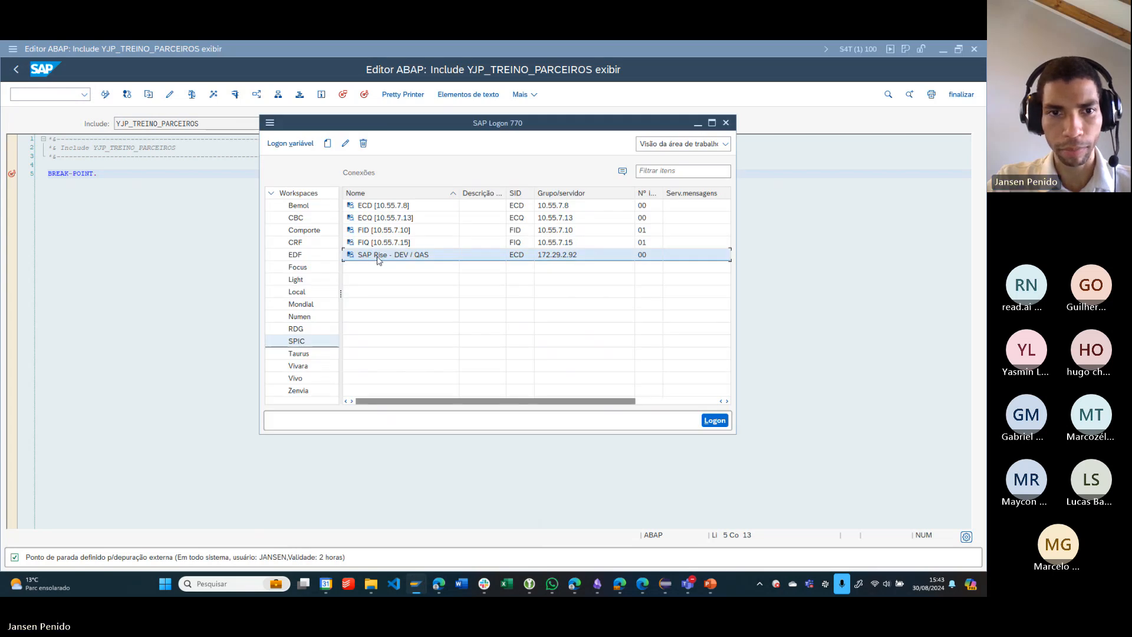
click(297, 292)
click(390, 316)
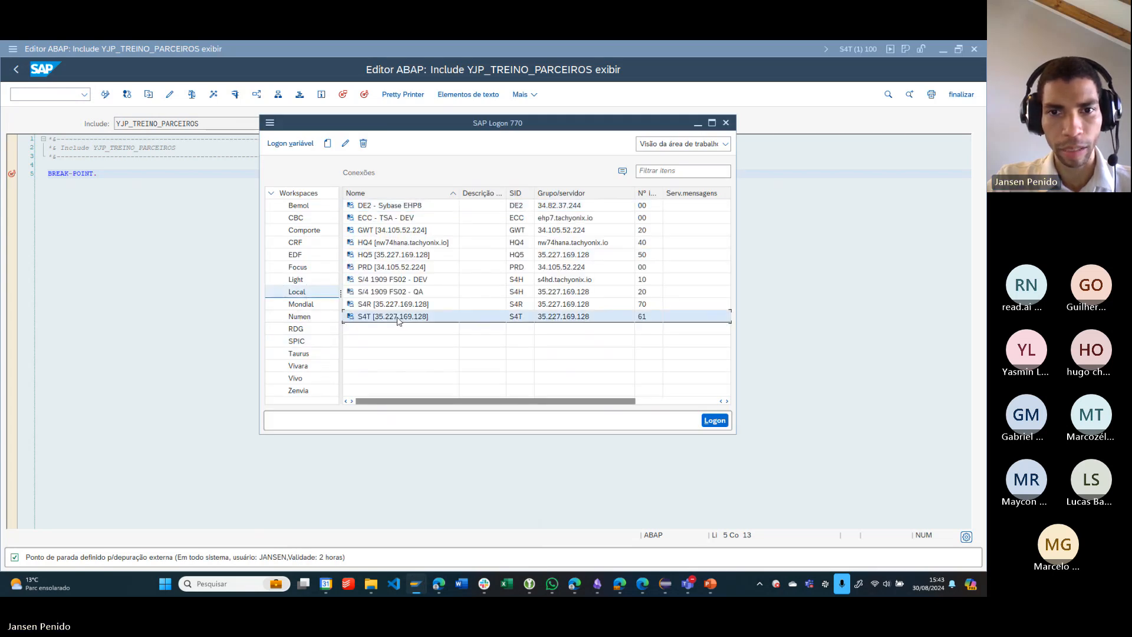
right_click(401, 316)
click(438, 410)
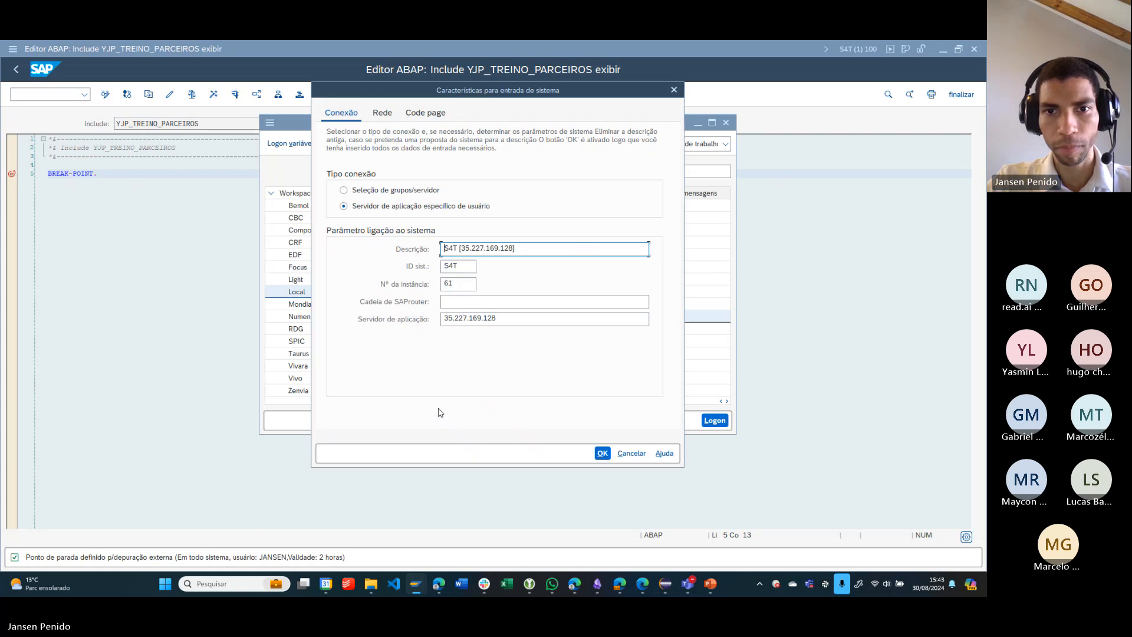
- Copy the application server address 35.227.169.128 into a new message in the Teams meeting chat
drag(498, 319, 361, 321)
key(ctrl+c)
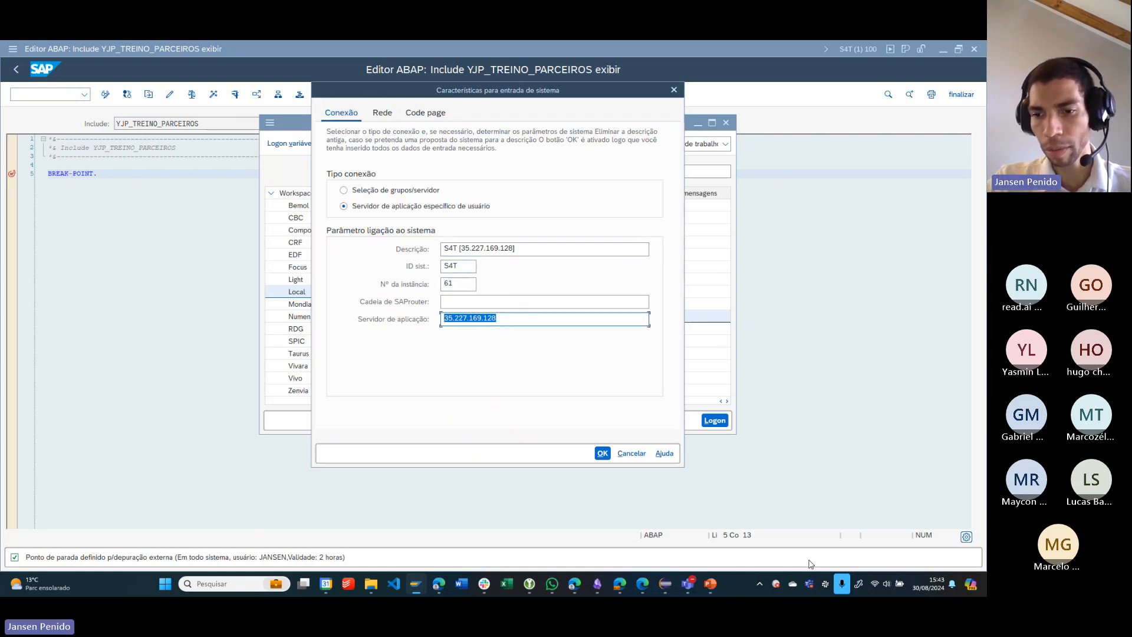
mouse_move(688, 584)
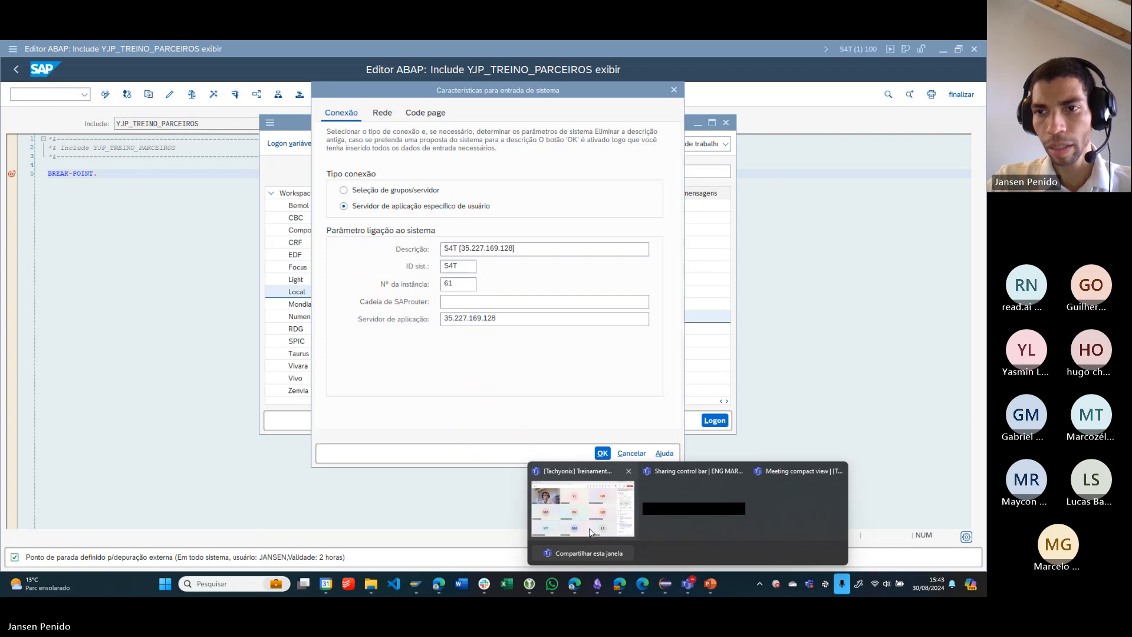
click(734, 491)
click(867, 526)
key(ctrl+v)
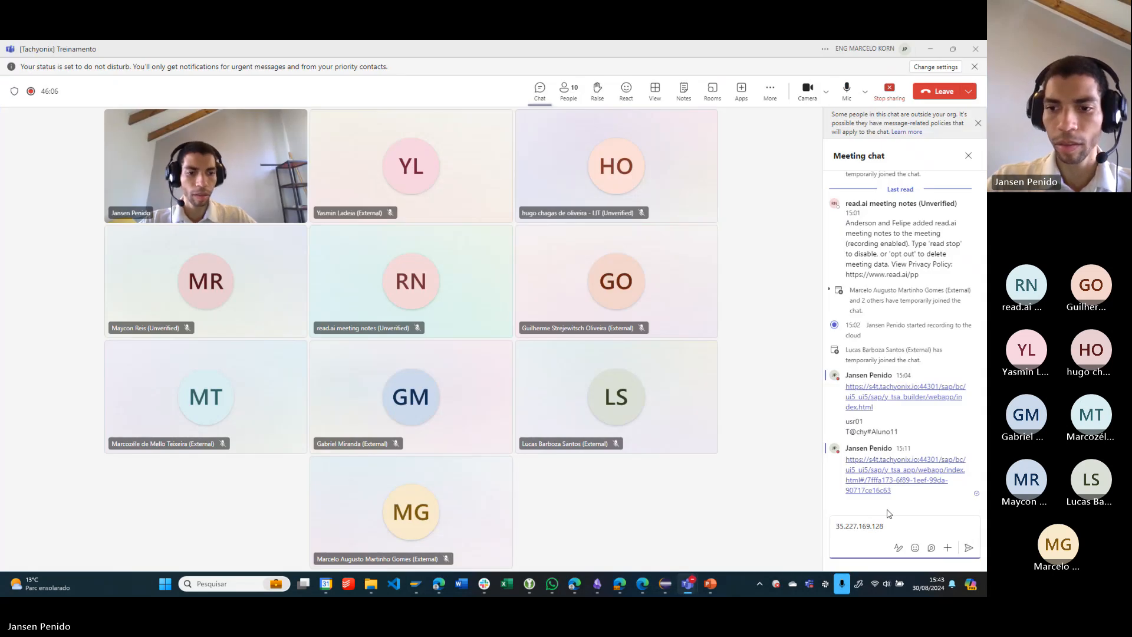
- Add the instance number 61 and the system ID S4T on separate lines of the chat message and send it
key(alt+Tab)
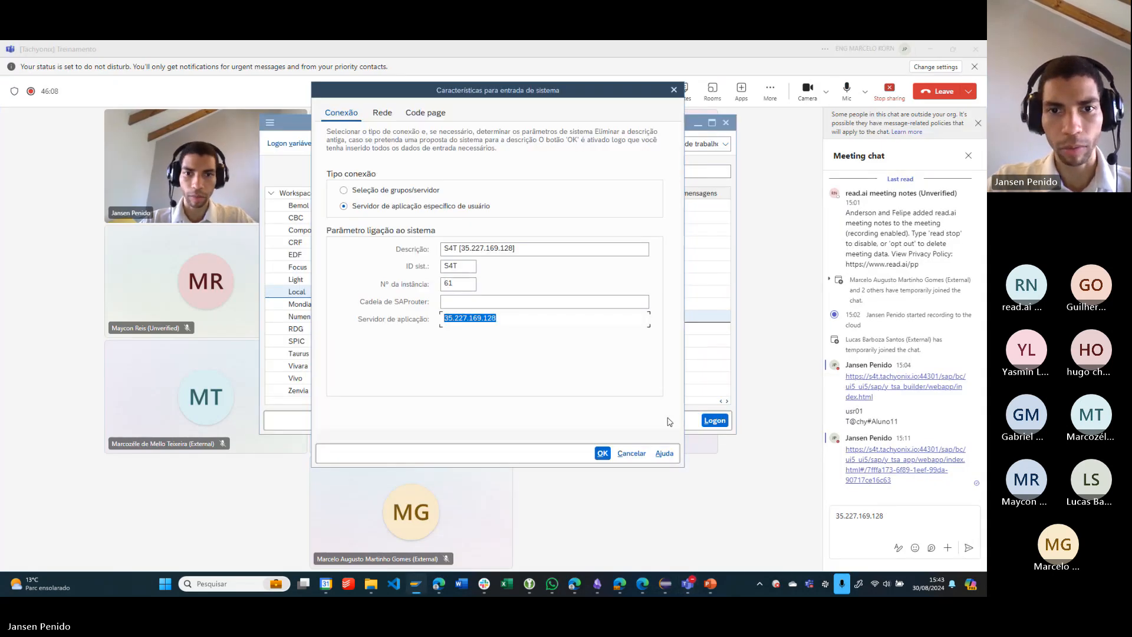
double_click(457, 287)
key(ctrl+c)
click(878, 524)
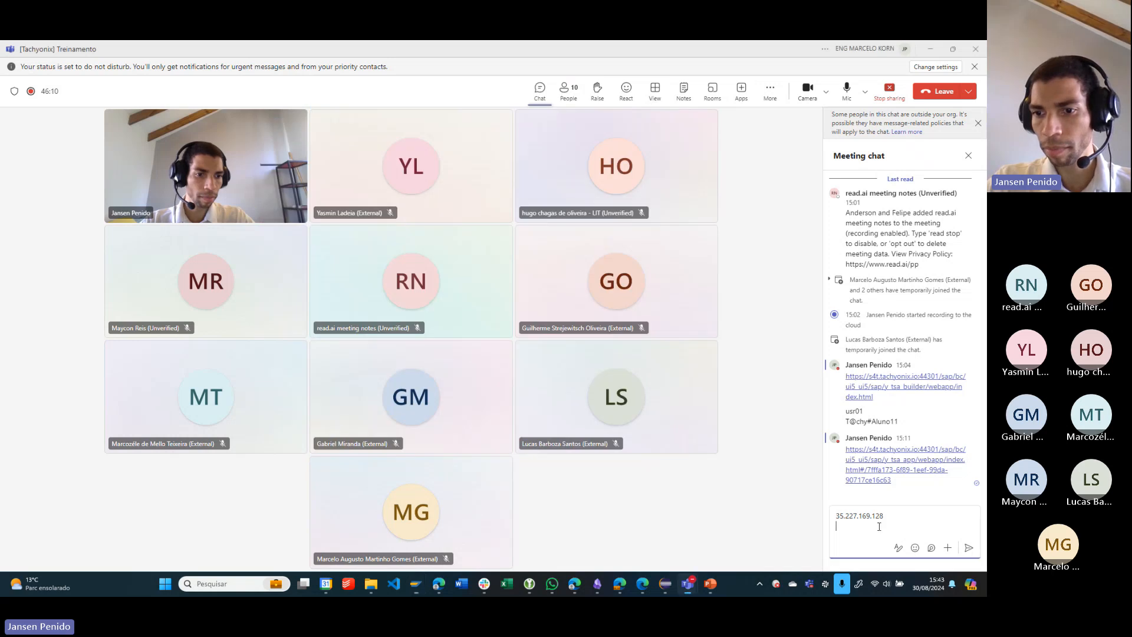
key(ctrl+v)
key(shift+Return)
text(SE)
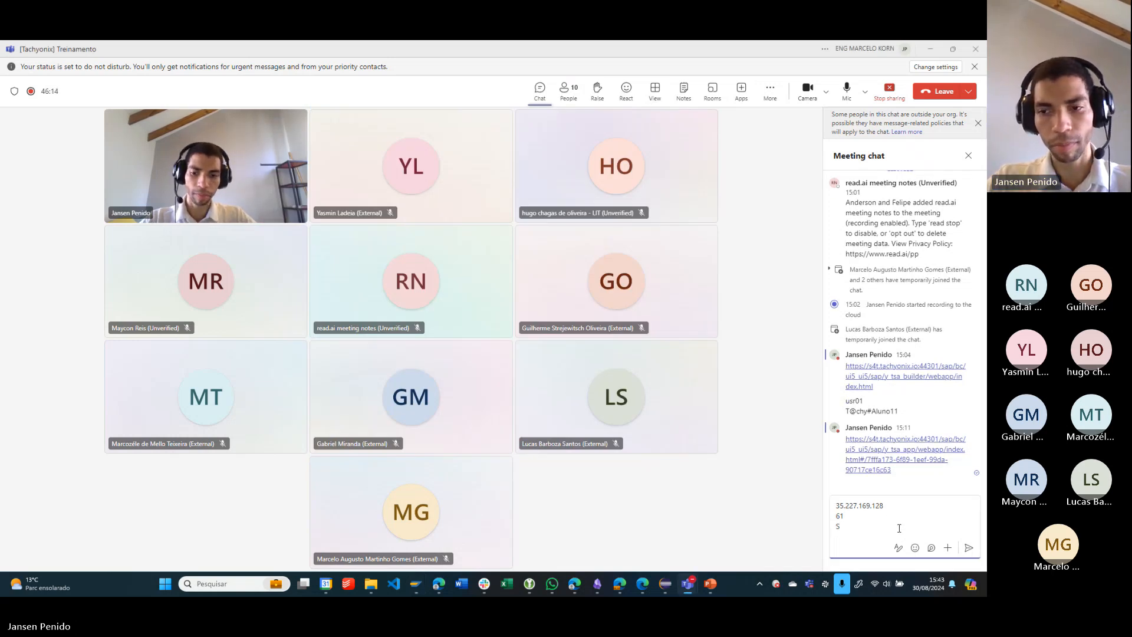
key(Return)
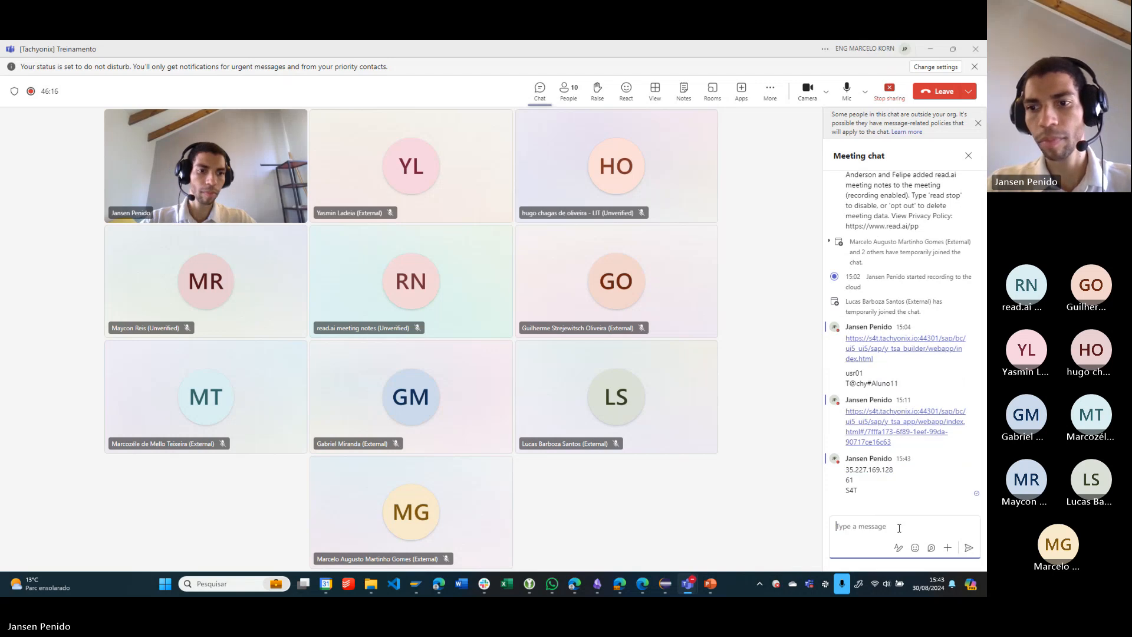
- Return to the ABAP editor, closing the connection properties and minimising SAP Logon, and select the include name YJP_TREINO_PARCEIROS
click(930, 50)
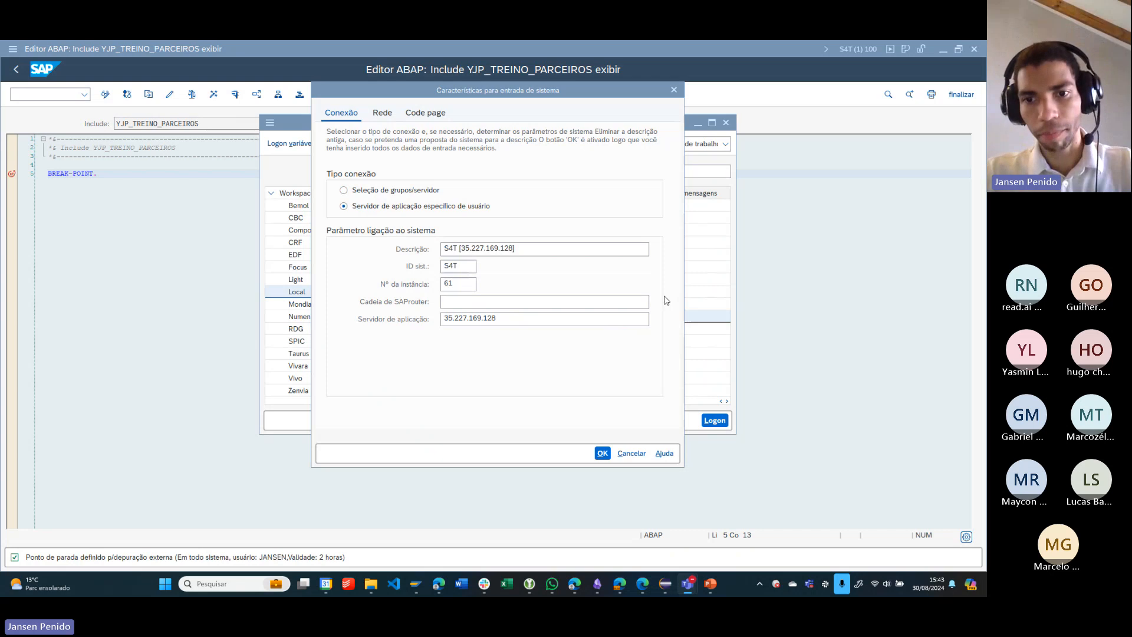
click(601, 453)
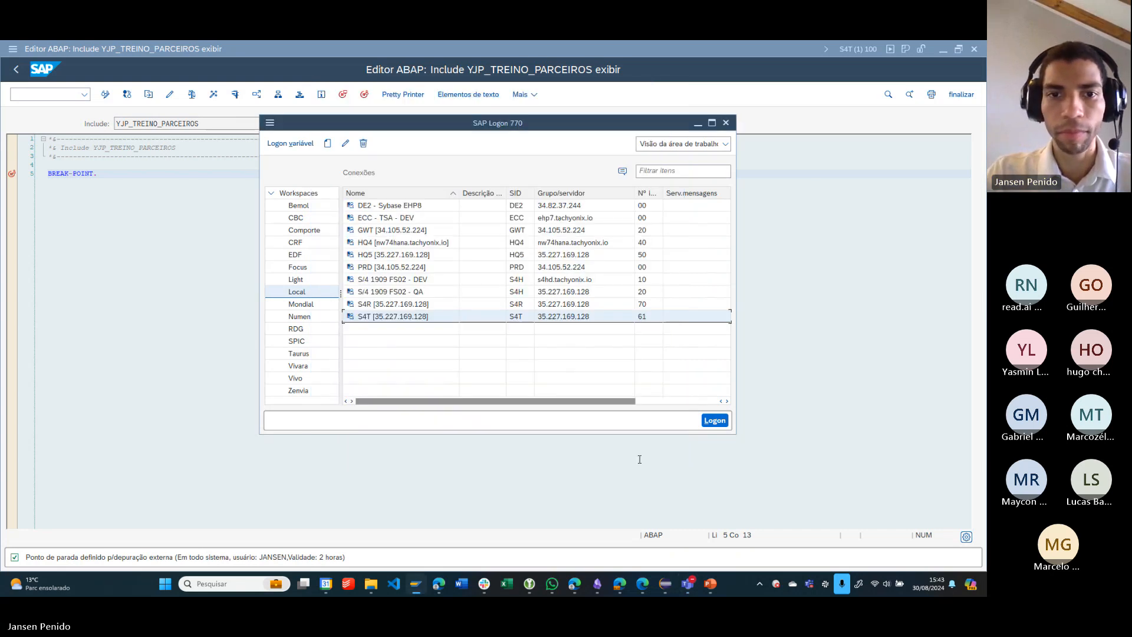
click(698, 123)
drag(200, 124, 96, 119)
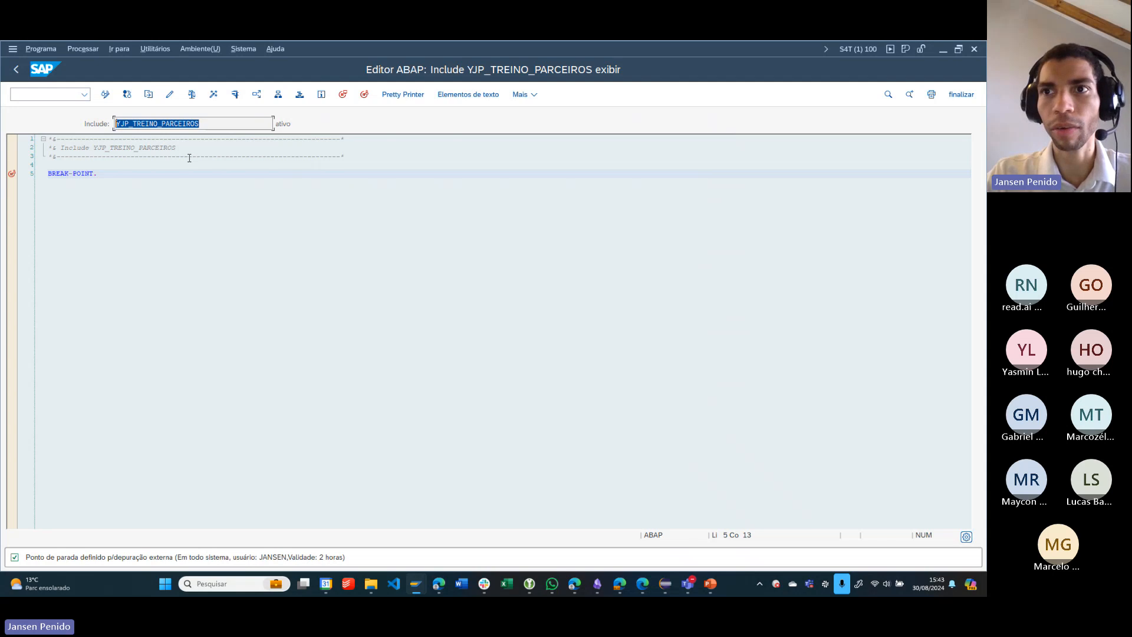
- Return to the Tachyonix Application, save the record with the formatted text, and switch to the ABAP debugger session in SAP
click(143, 171)
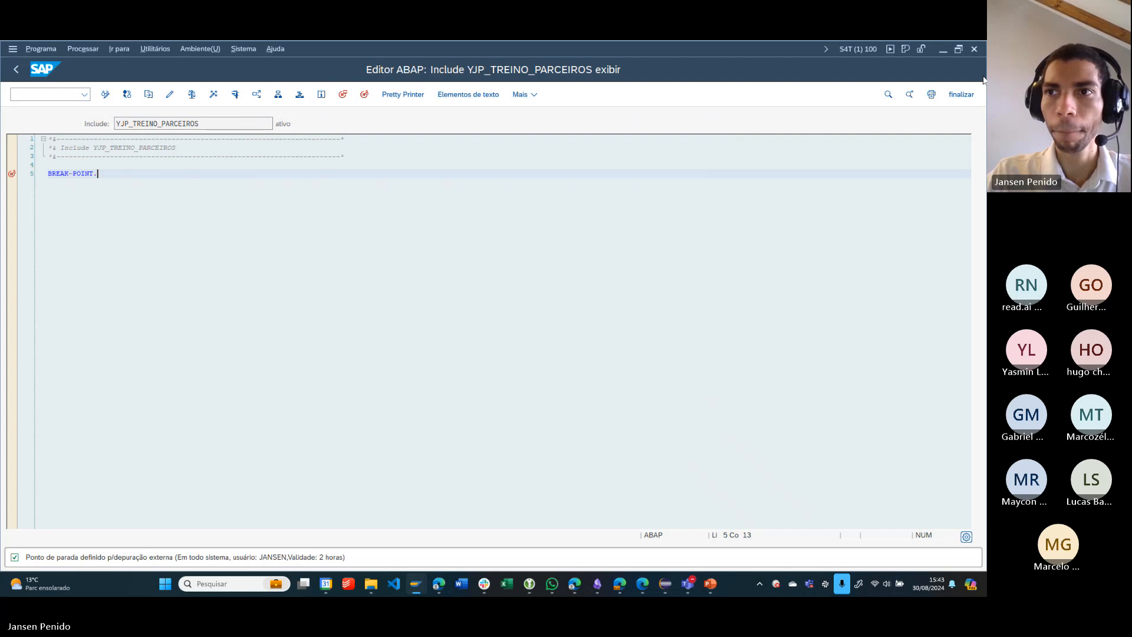
click(946, 52)
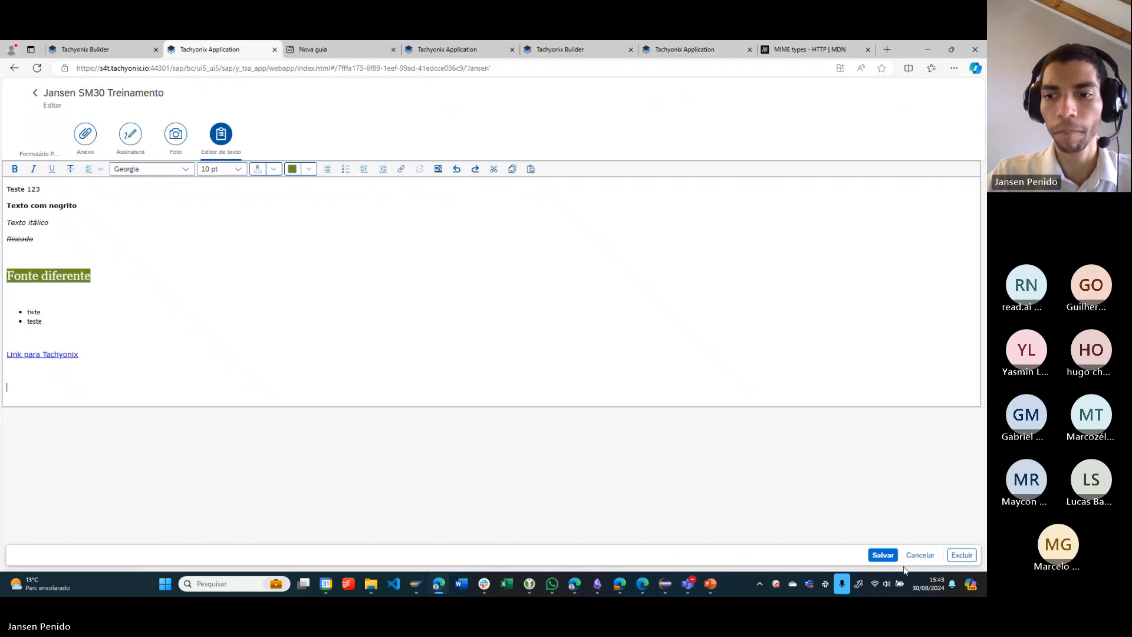
click(883, 555)
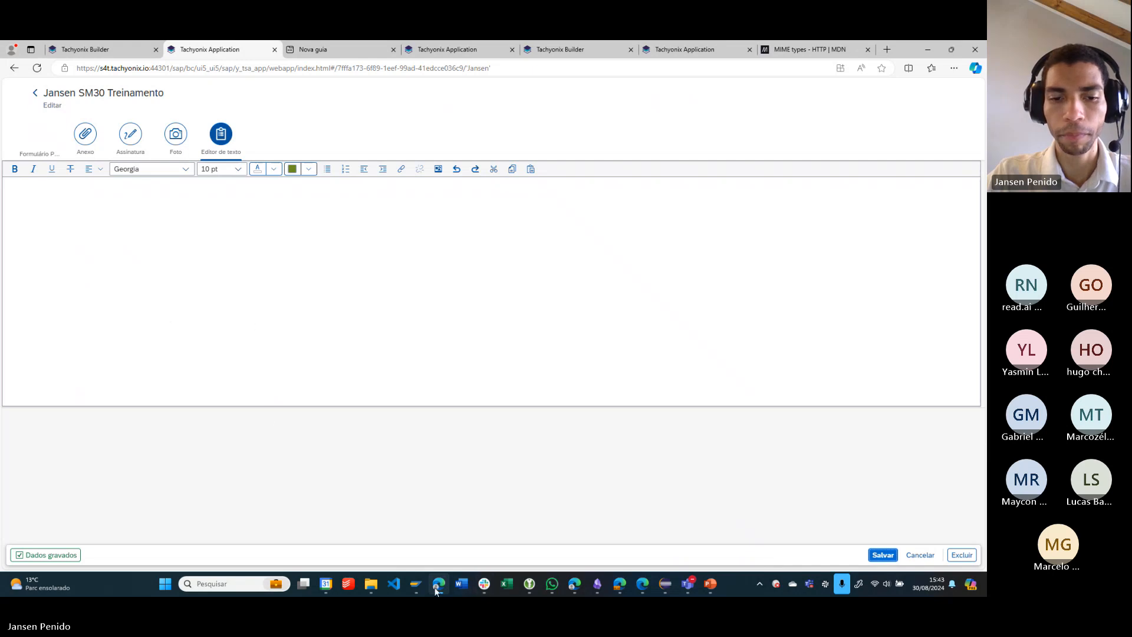
mouse_move(412, 590)
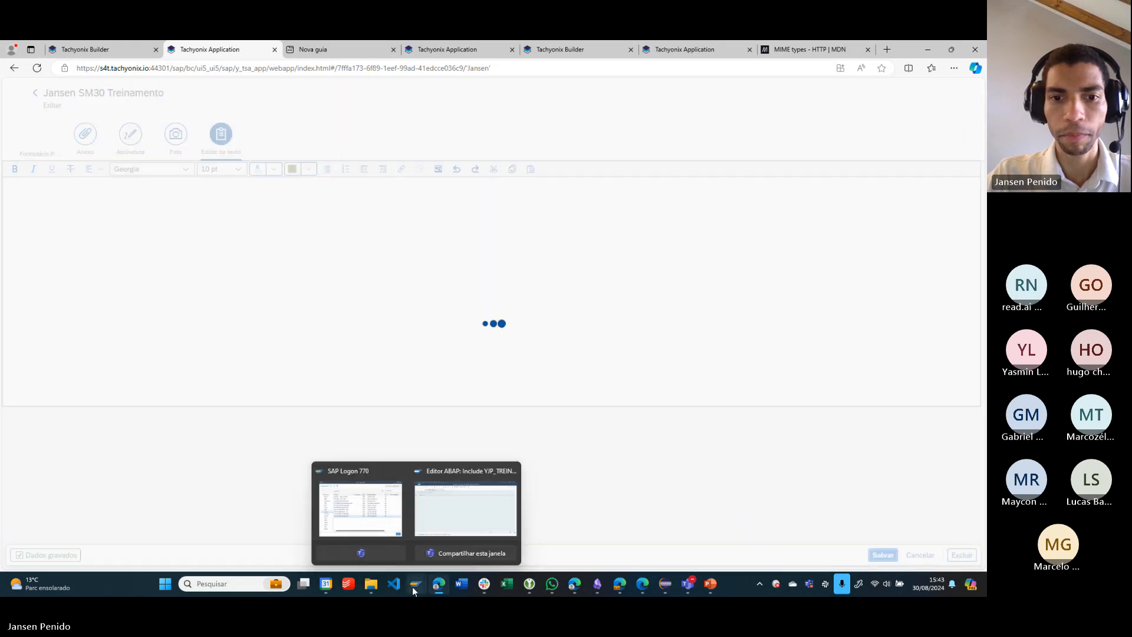
click(521, 507)
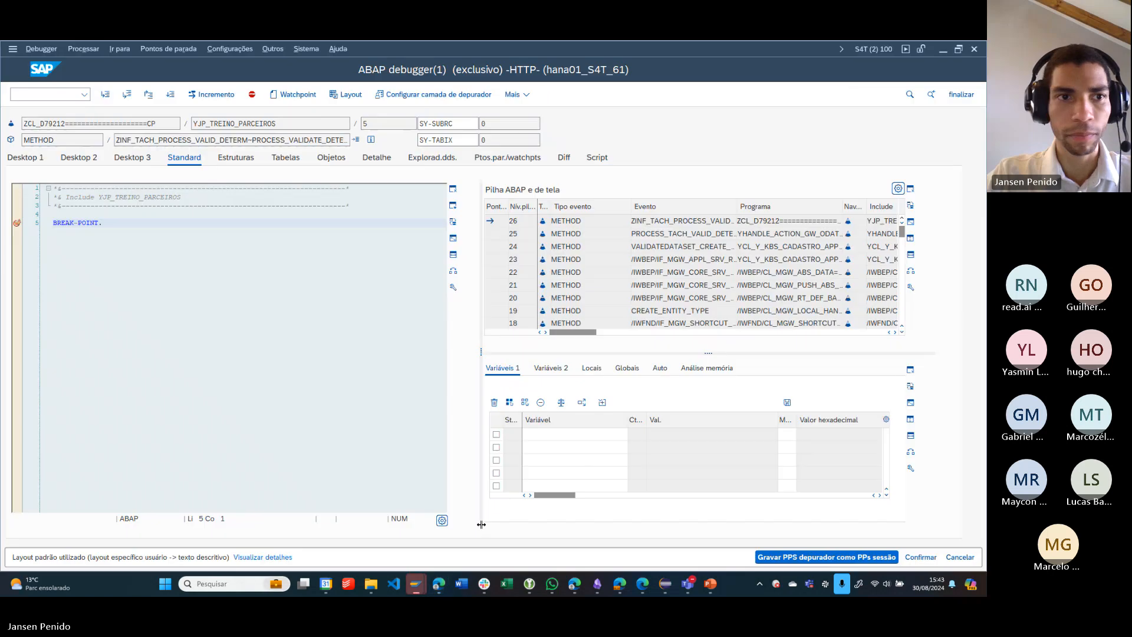
- Display the local variables beside the source code in Desktop 3 and examine the FIELD_NAME parameter and its value
click(127, 159)
click(593, 187)
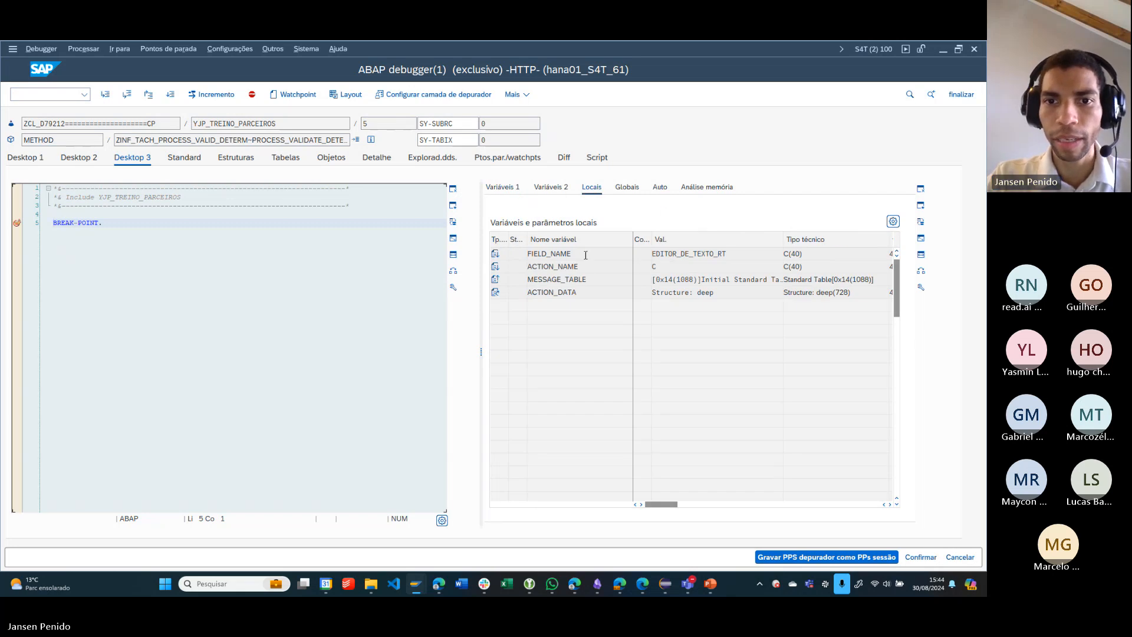
drag(585, 255, 470, 260)
drag(741, 250, 403, 268)
- Switch to Tachyonix Builder in the browser and open the main list screen layout in the SM30 Treinamento application's output settings
key(alt+Tab)
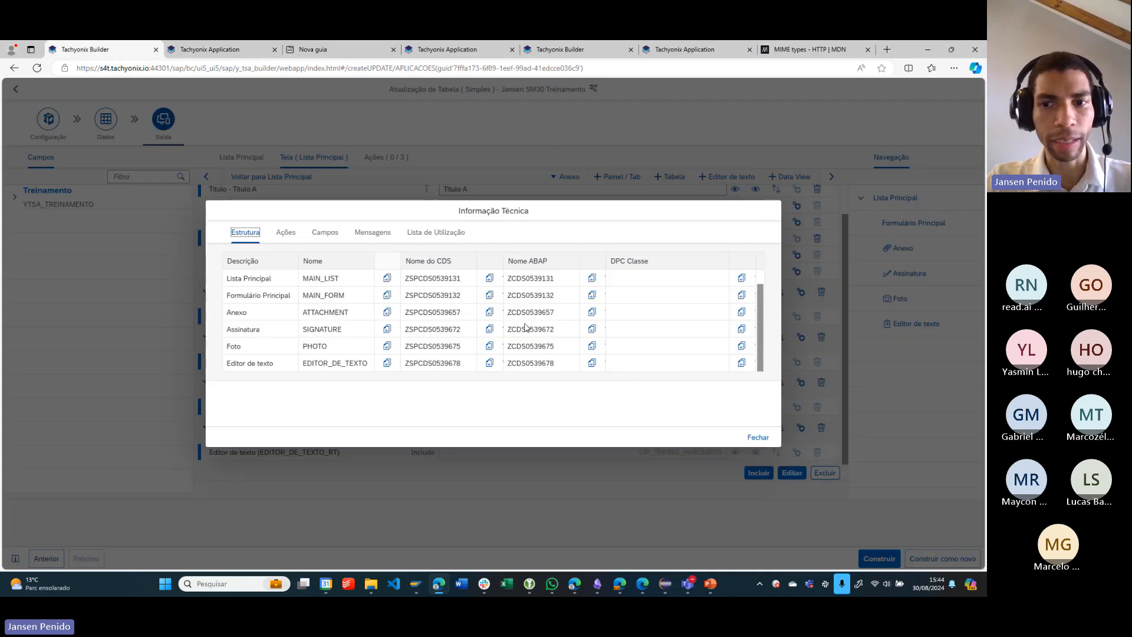
click(758, 437)
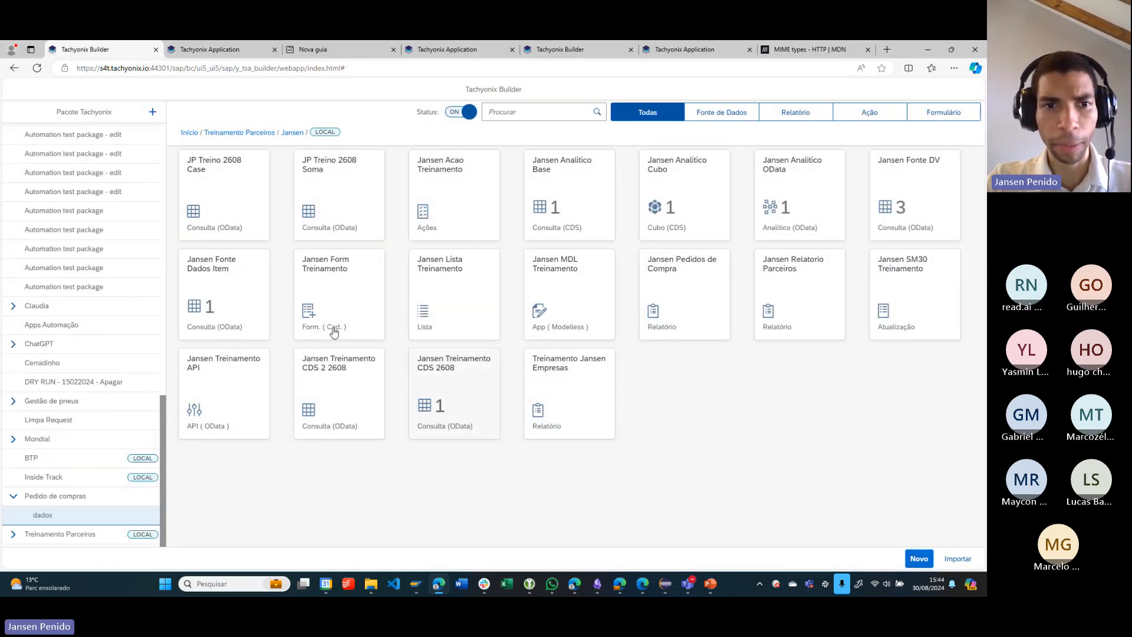
click(920, 303)
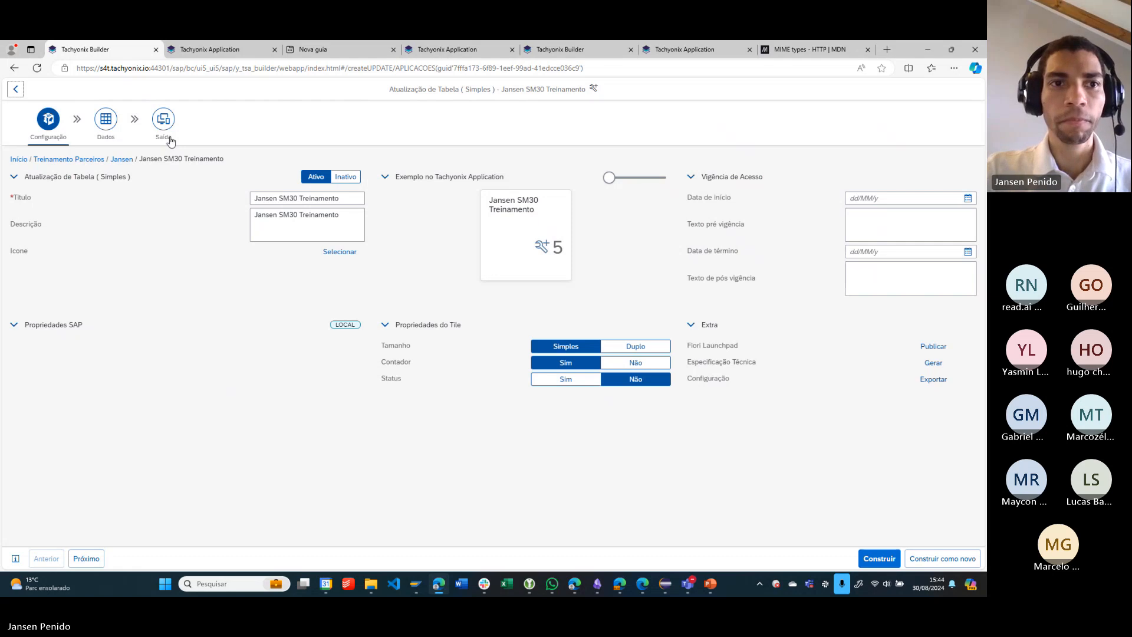
click(170, 142)
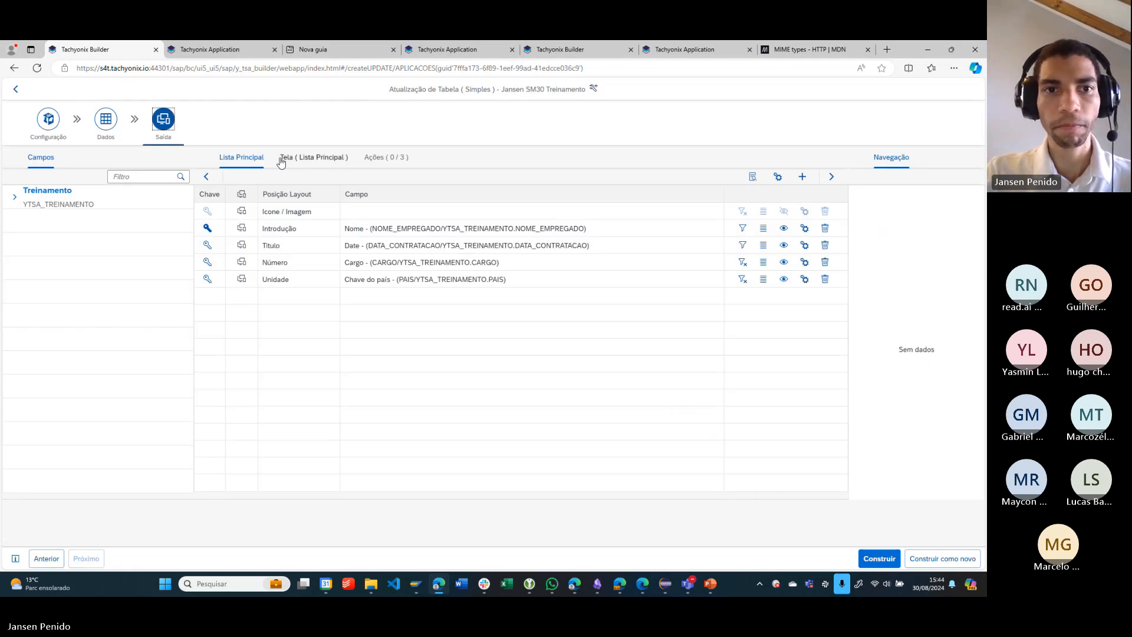
click(342, 158)
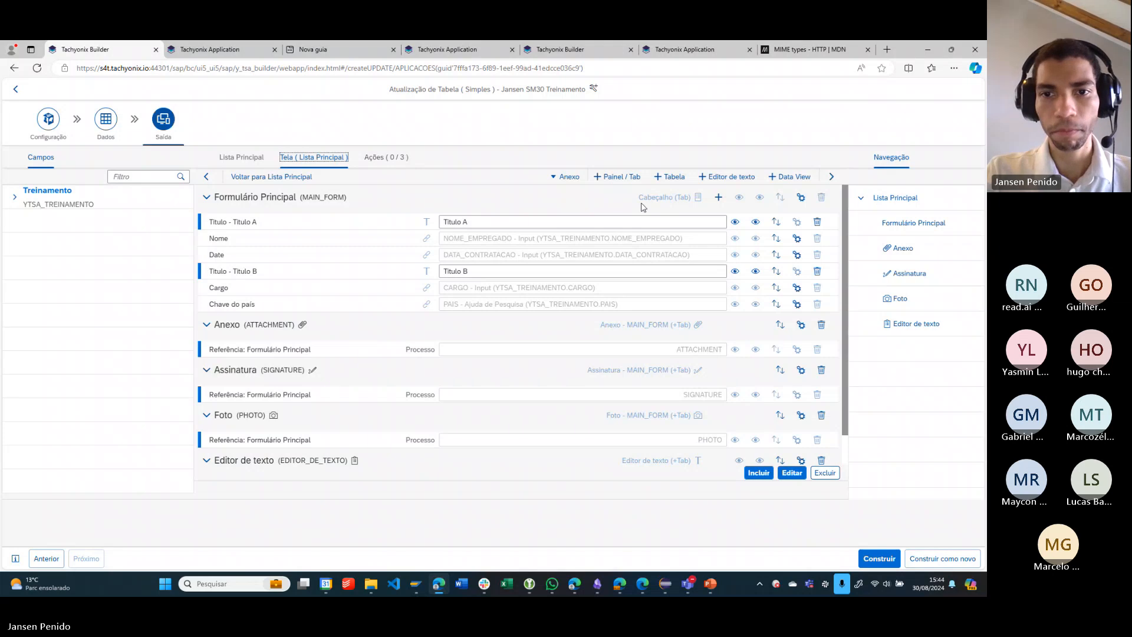
- Check the include name in the Editor de texto configuration and close it without changes
scroll(648, 307, down, 1)
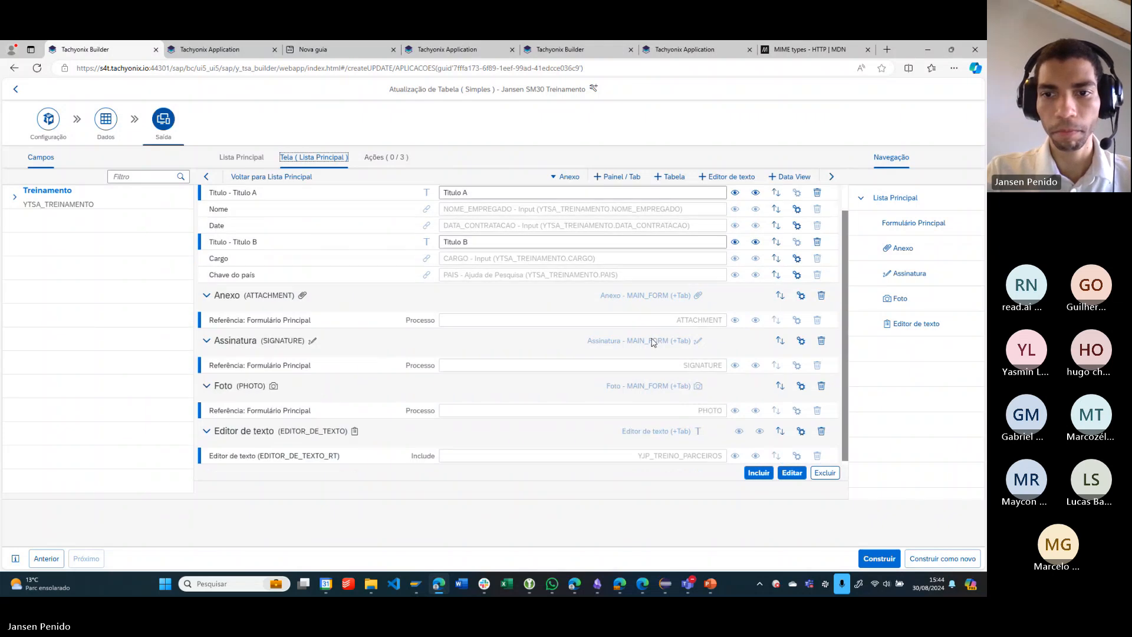
click(801, 428)
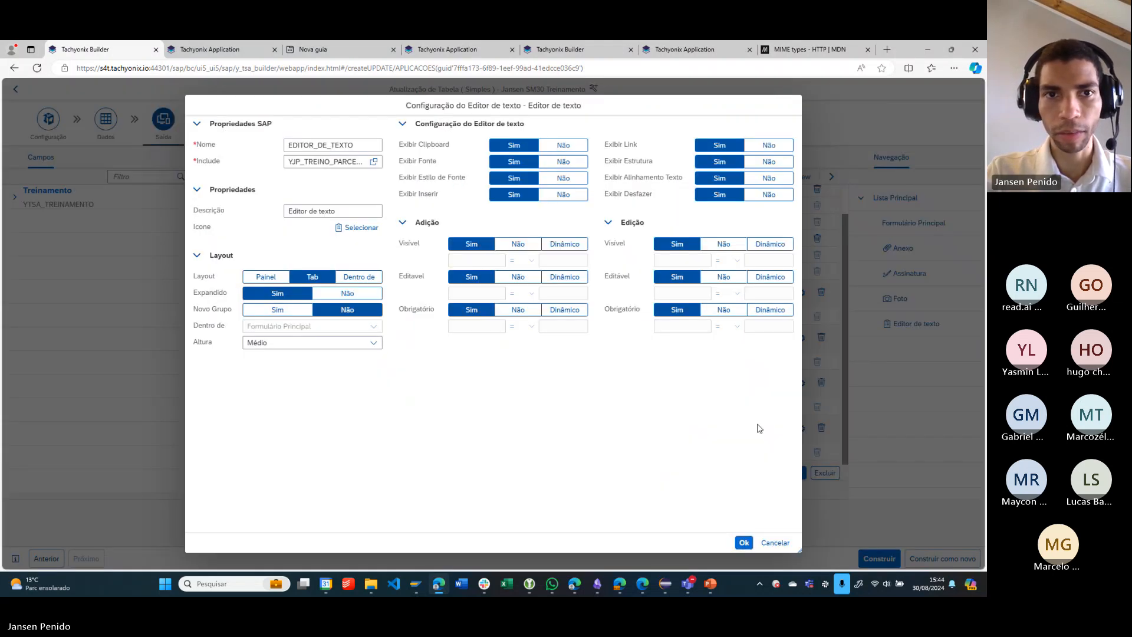
drag(289, 162, 347, 159)
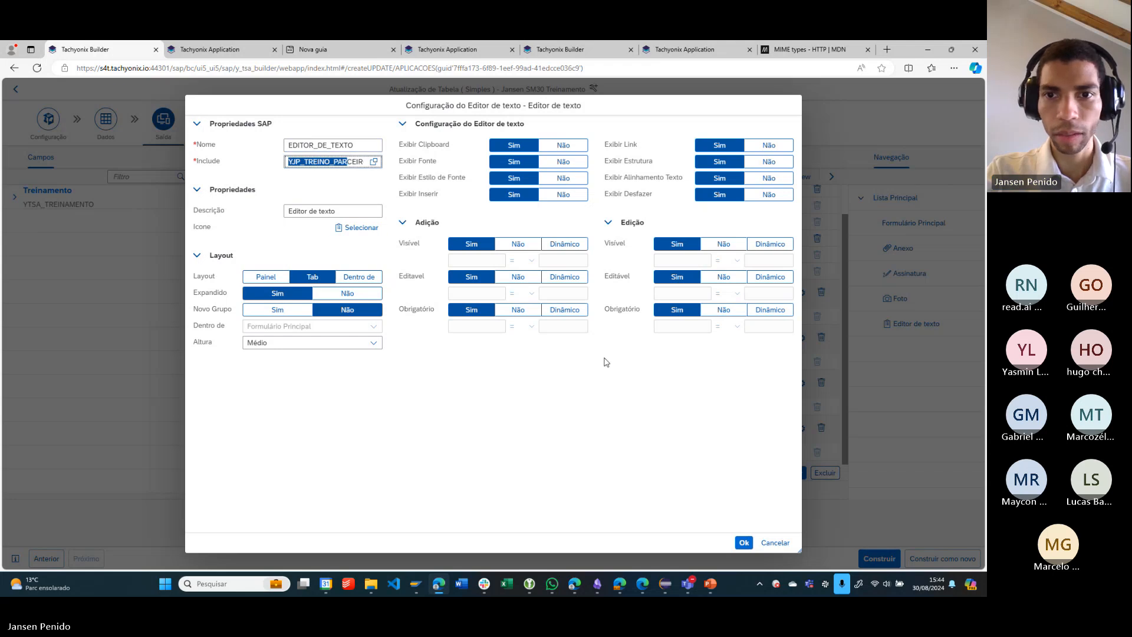
click(762, 544)
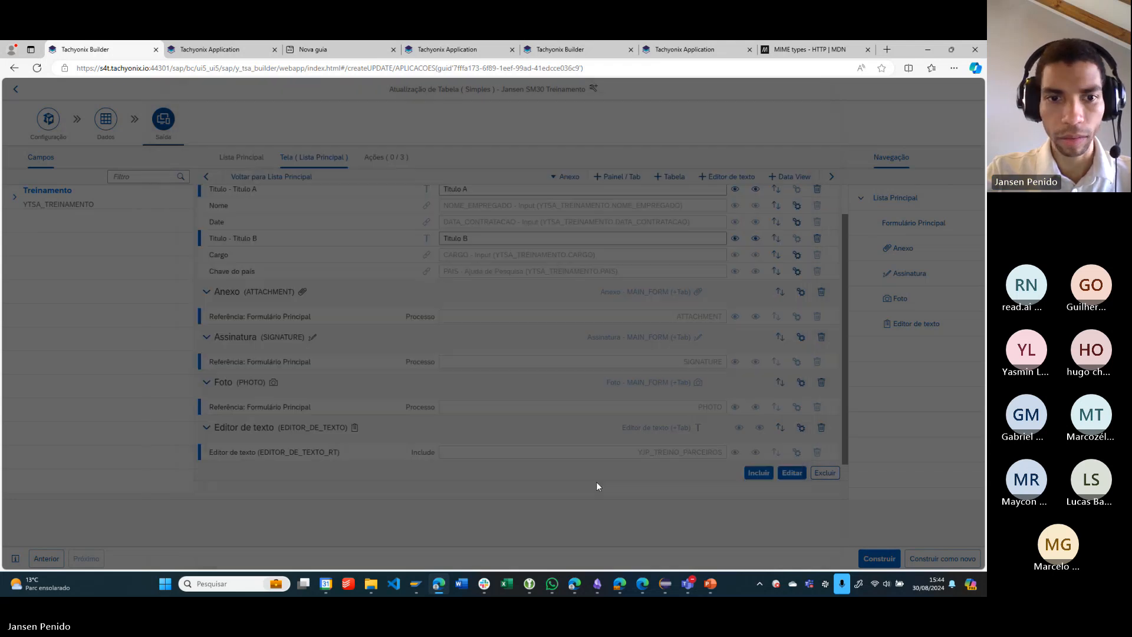
- Compare the technical name EDITOR_DE_TEXTO_RT of the text field with the section name EDITOR_DE_TEXTO in its configuration, leaving it unchanged
drag(260, 452, 334, 454)
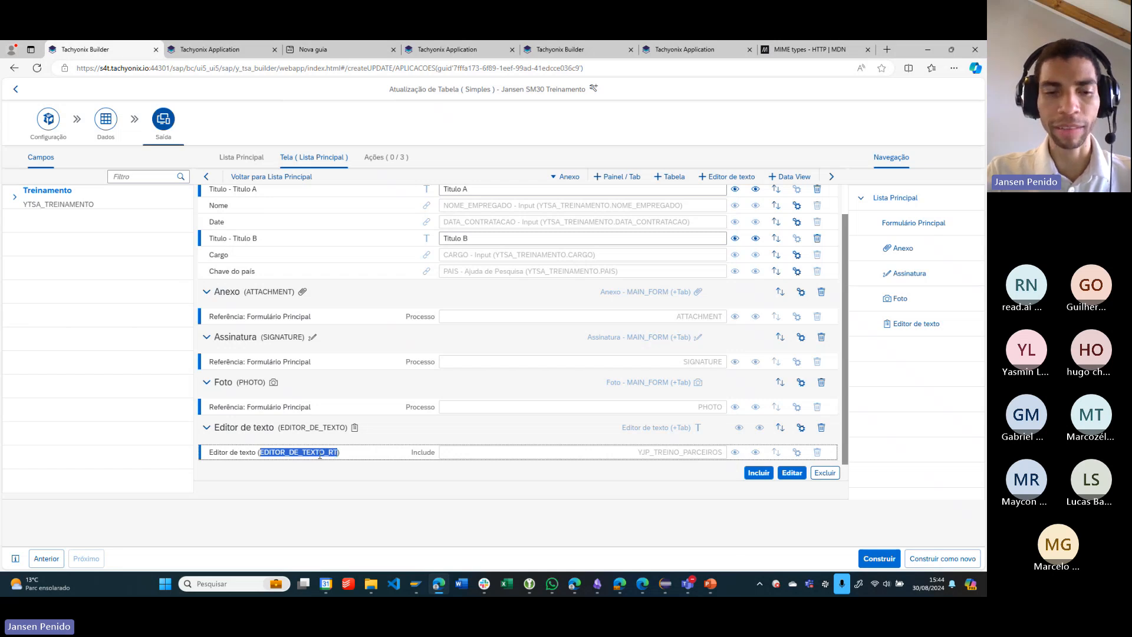
click(320, 454)
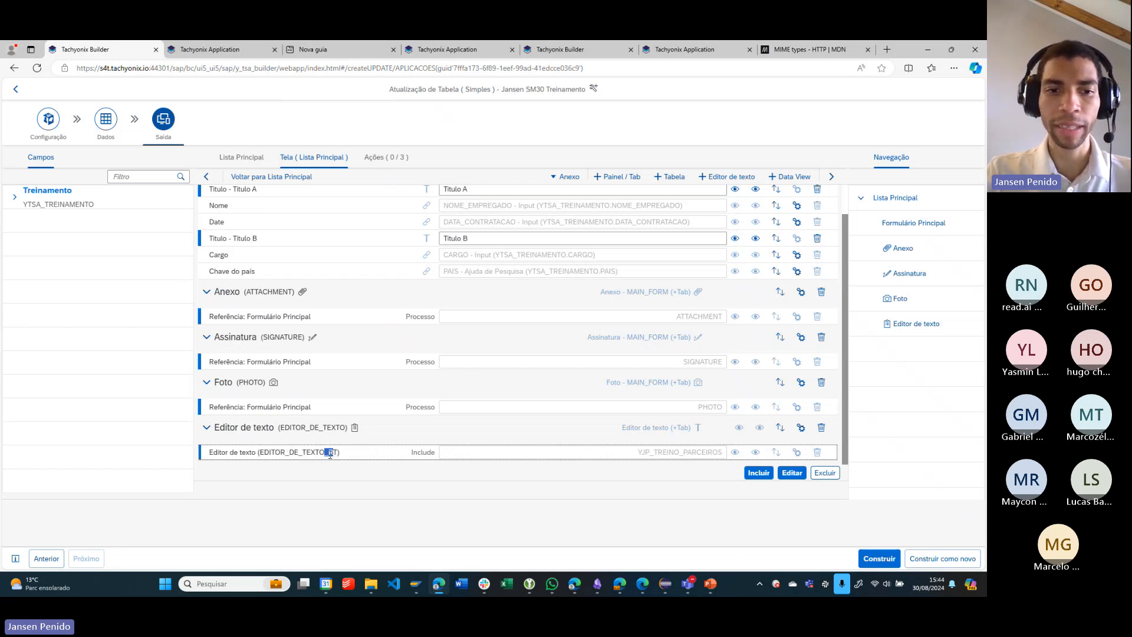
drag(281, 428, 347, 430)
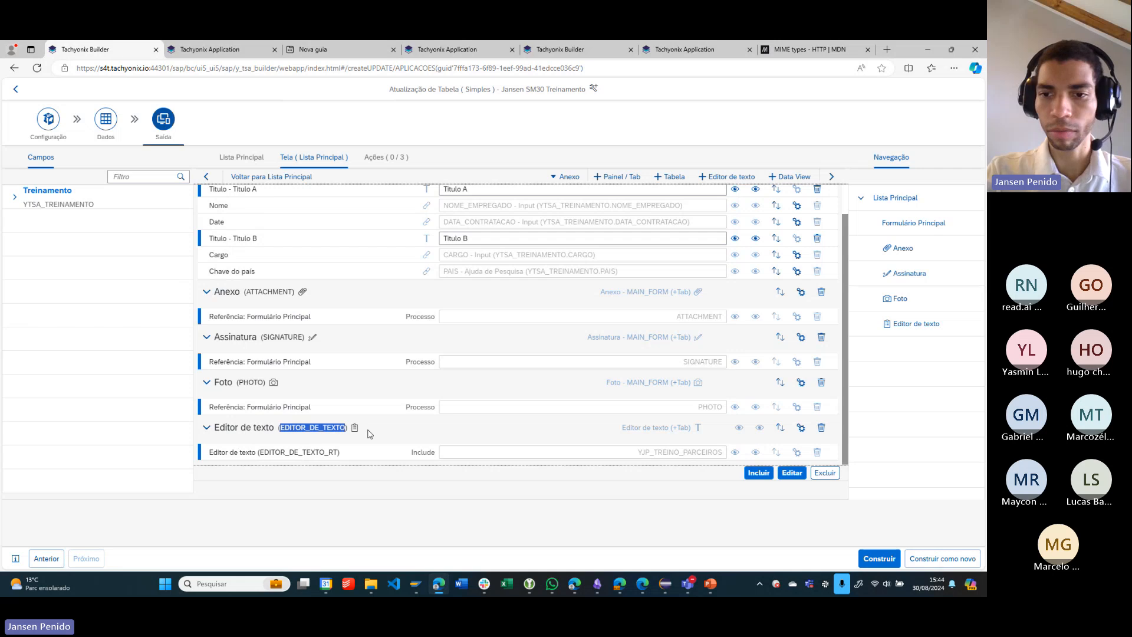
click(801, 429)
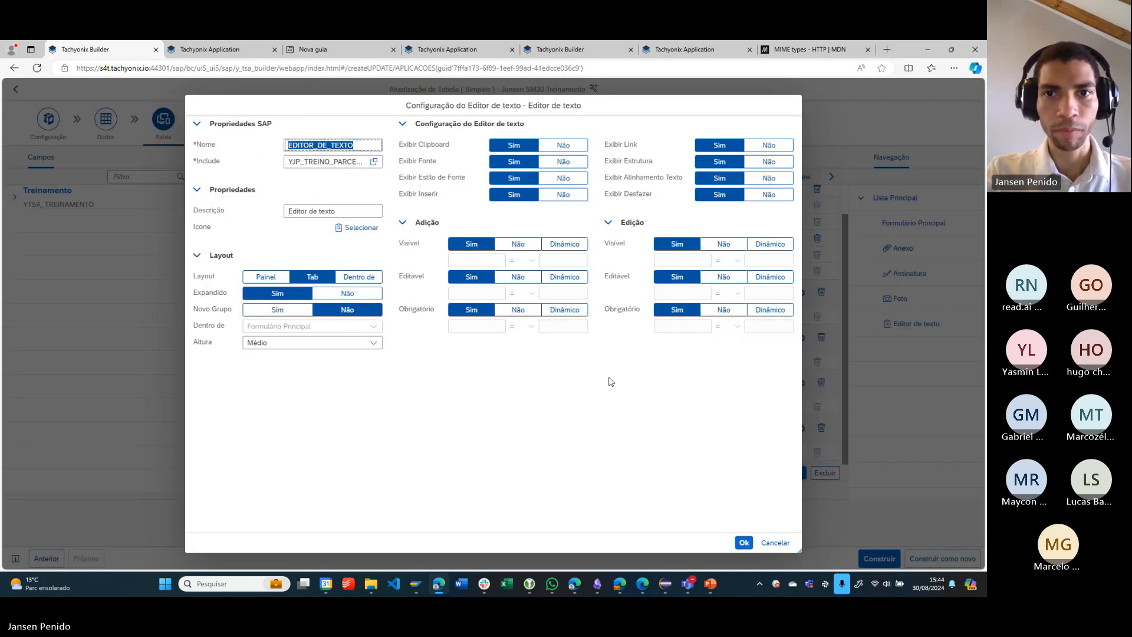
click(766, 540)
double_click(262, 452)
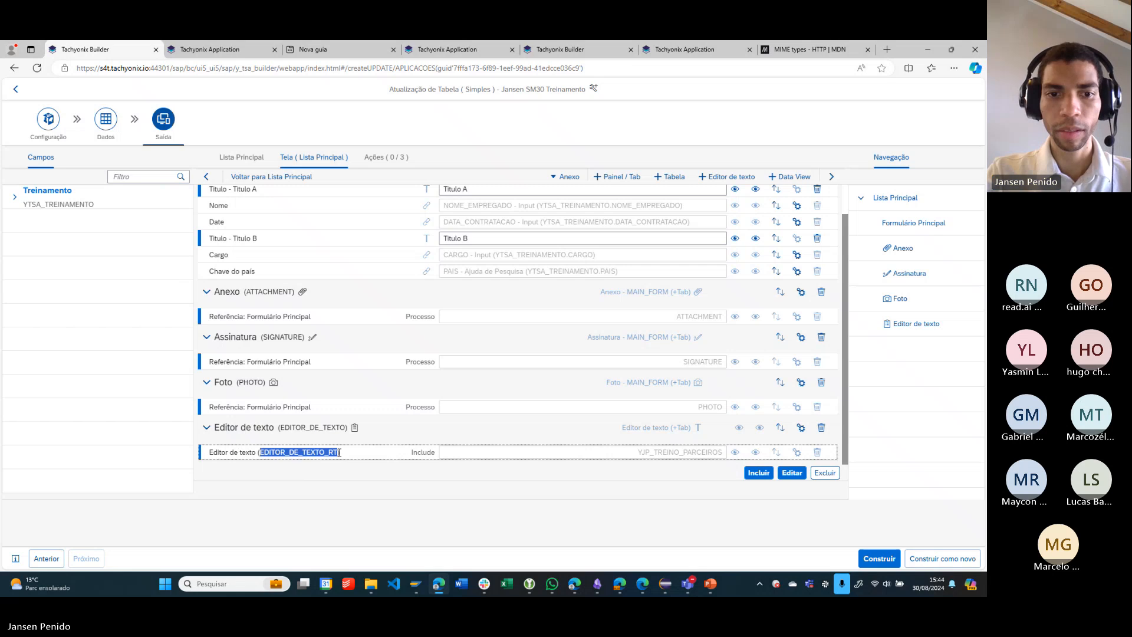
click(350, 483)
- Switch back to the ABAP debugger and examine the local parameters ACTION_NAME and MESSAGE_TABLE
key(alt+Tab)
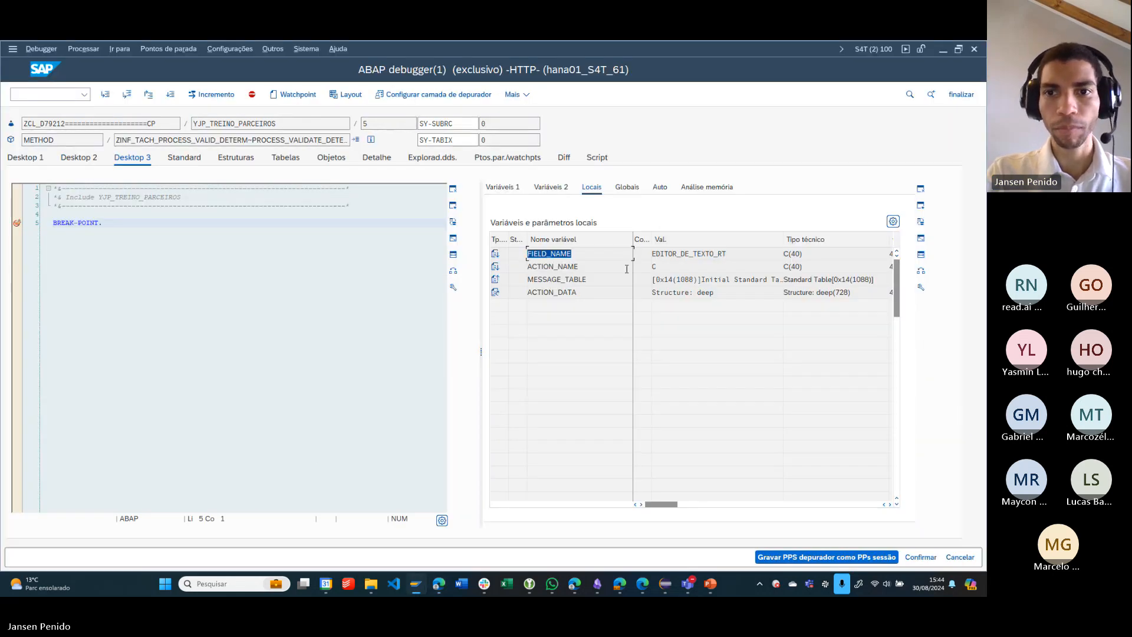
drag(583, 268, 524, 267)
drag(675, 268, 489, 262)
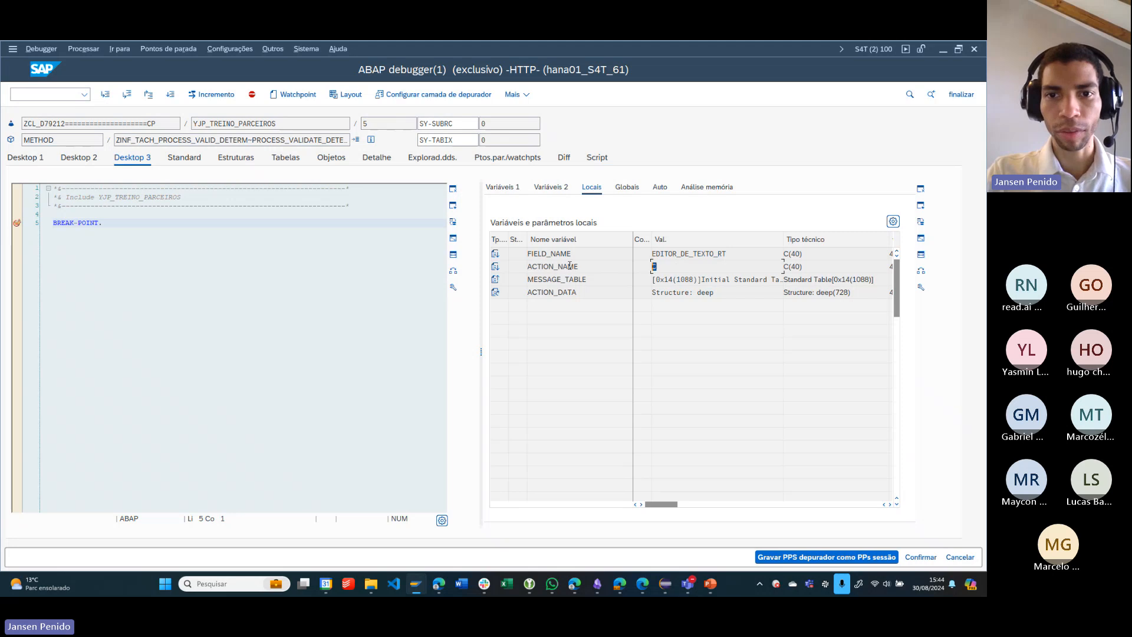
drag(580, 266, 526, 267)
drag(676, 272, 658, 280)
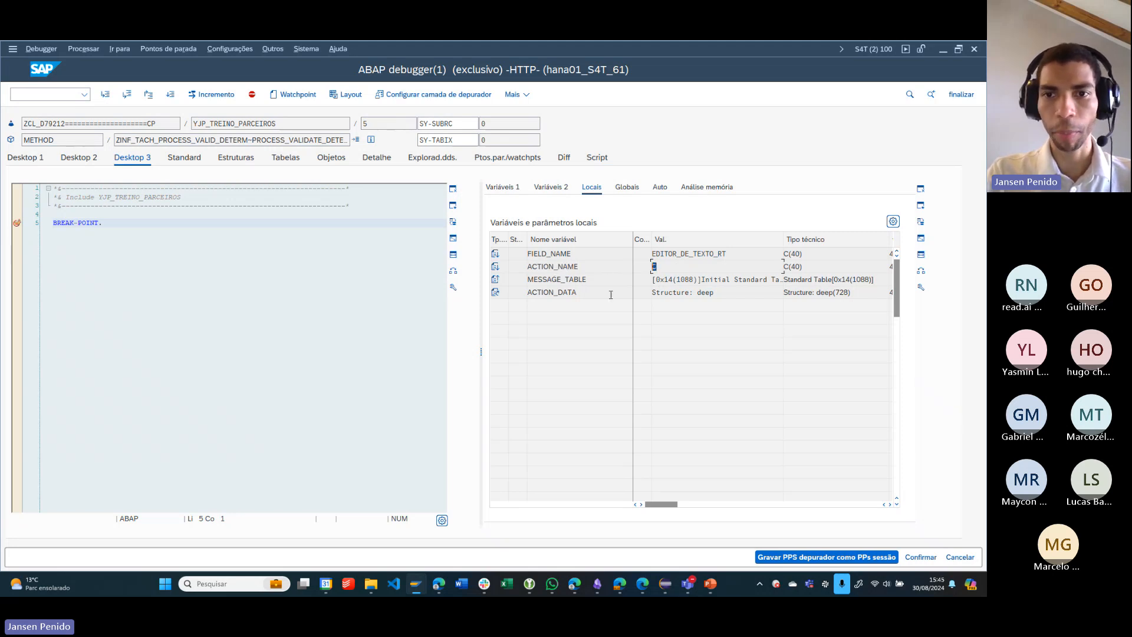
drag(620, 278, 527, 279)
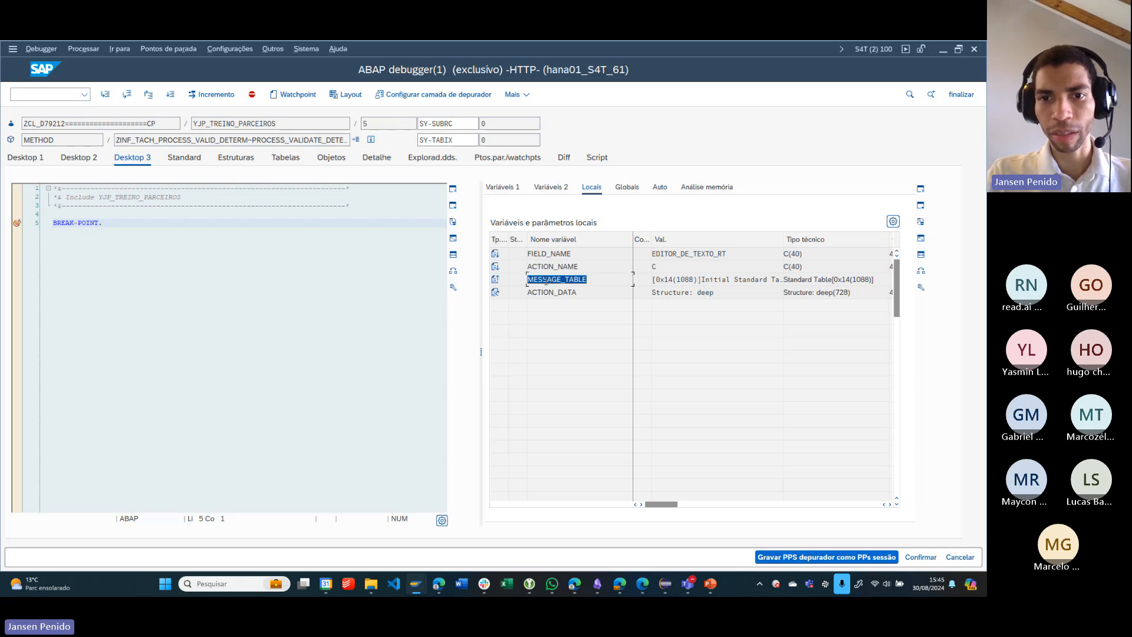
click(583, 278)
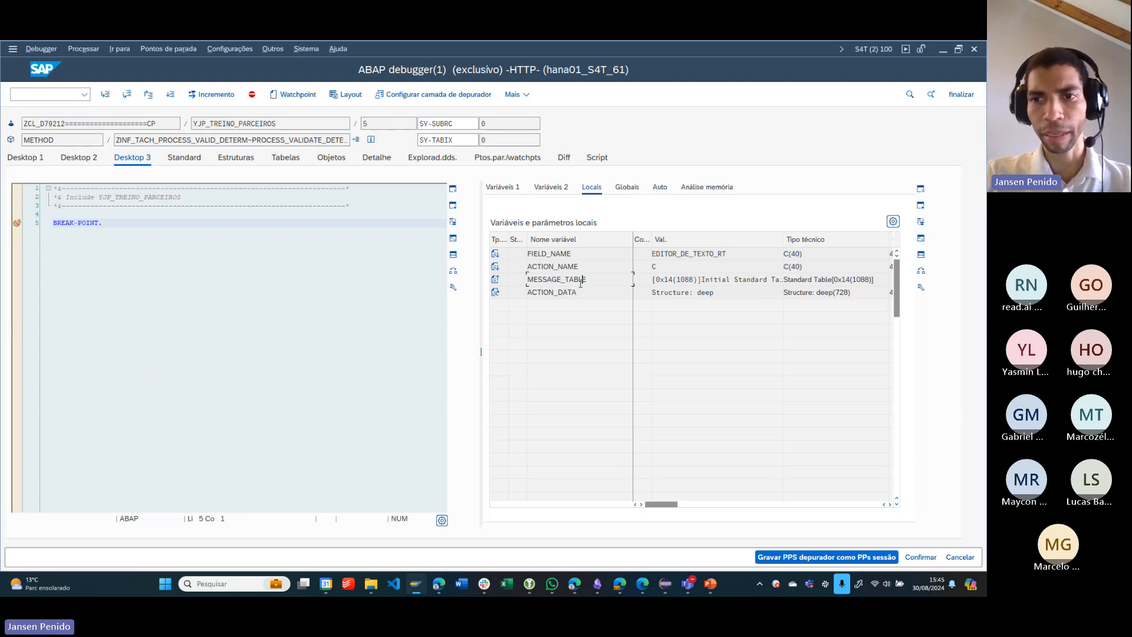
- Open the ACTION_DATA structure, widen its component column, and expand EDITOR_DE_TEXTO, PHOTO, SIGNATURE, ATTACHMENT and MAIN_FORM
double_click(557, 292)
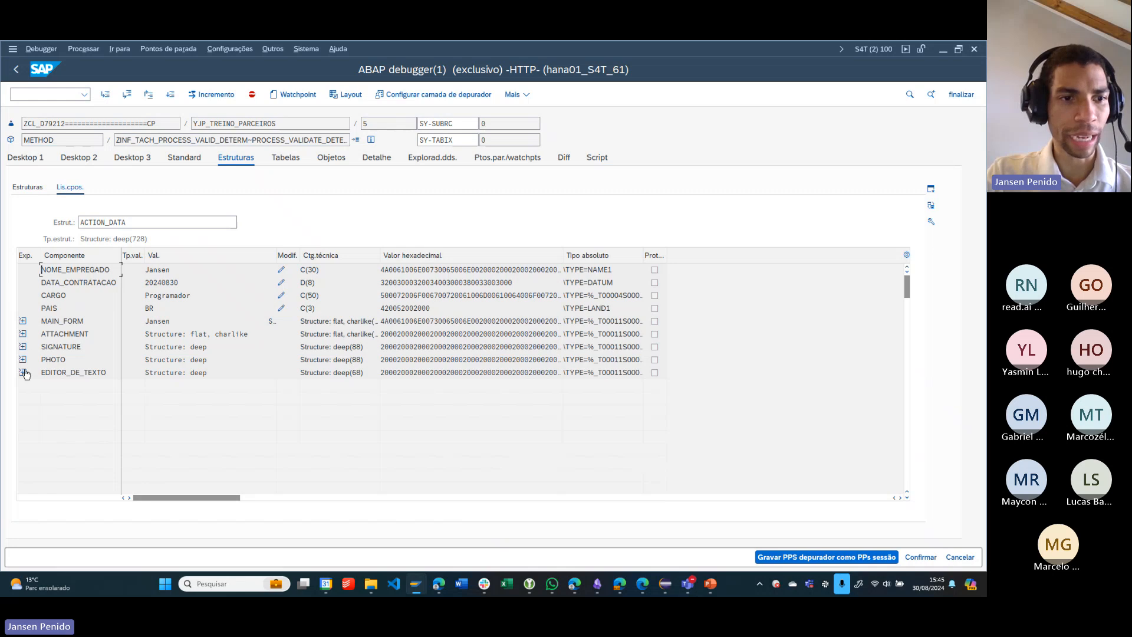
click(22, 373)
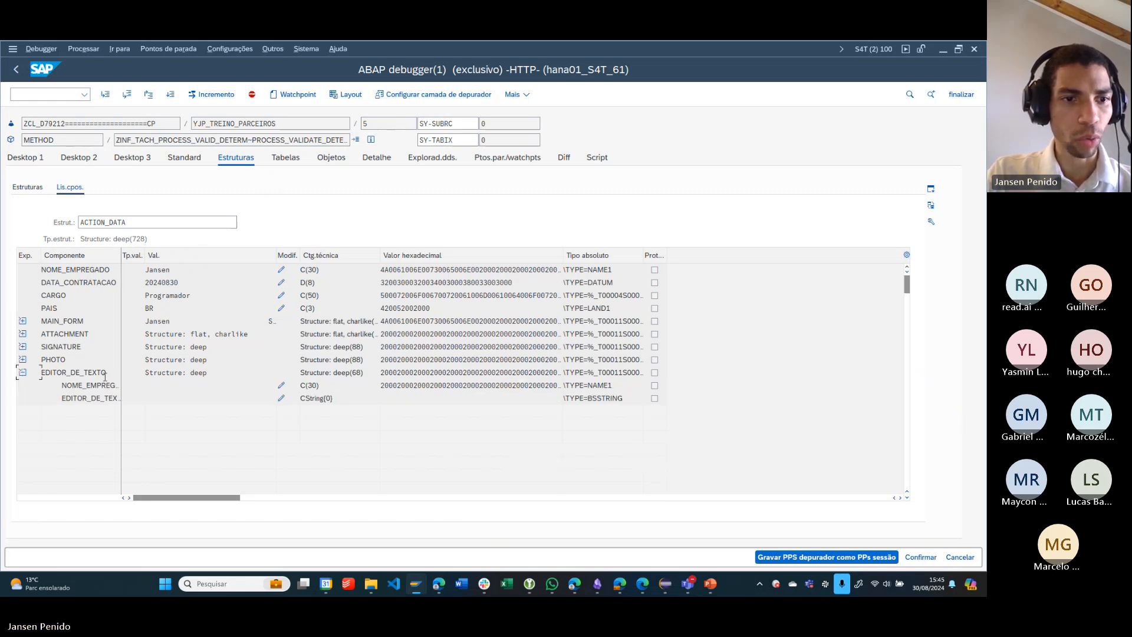
drag(122, 254, 198, 255)
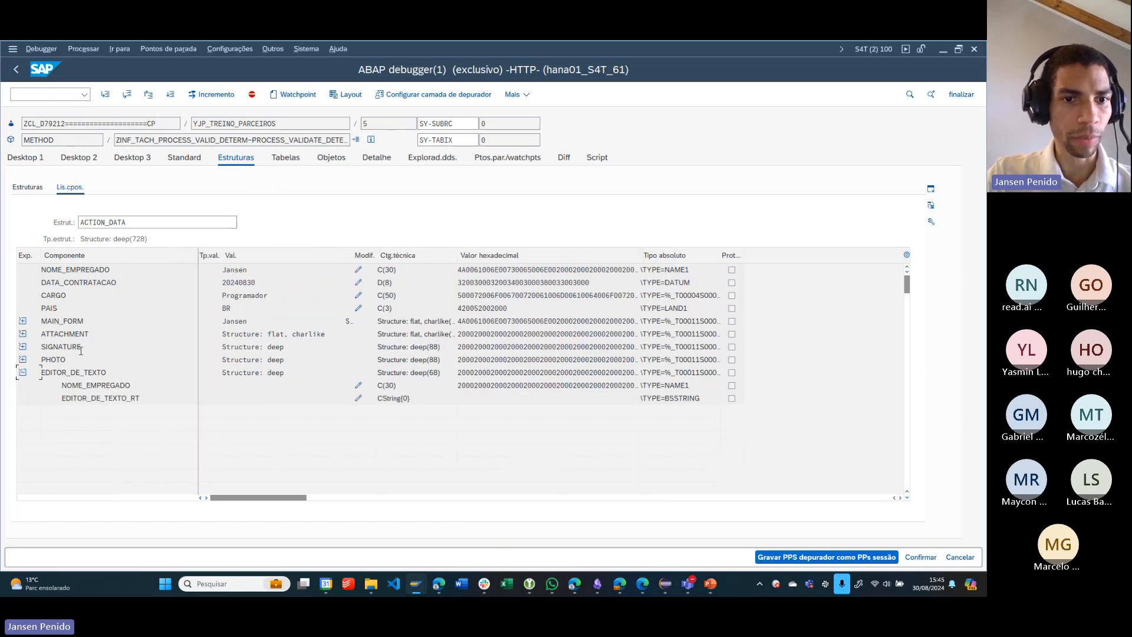
click(23, 360)
click(23, 347)
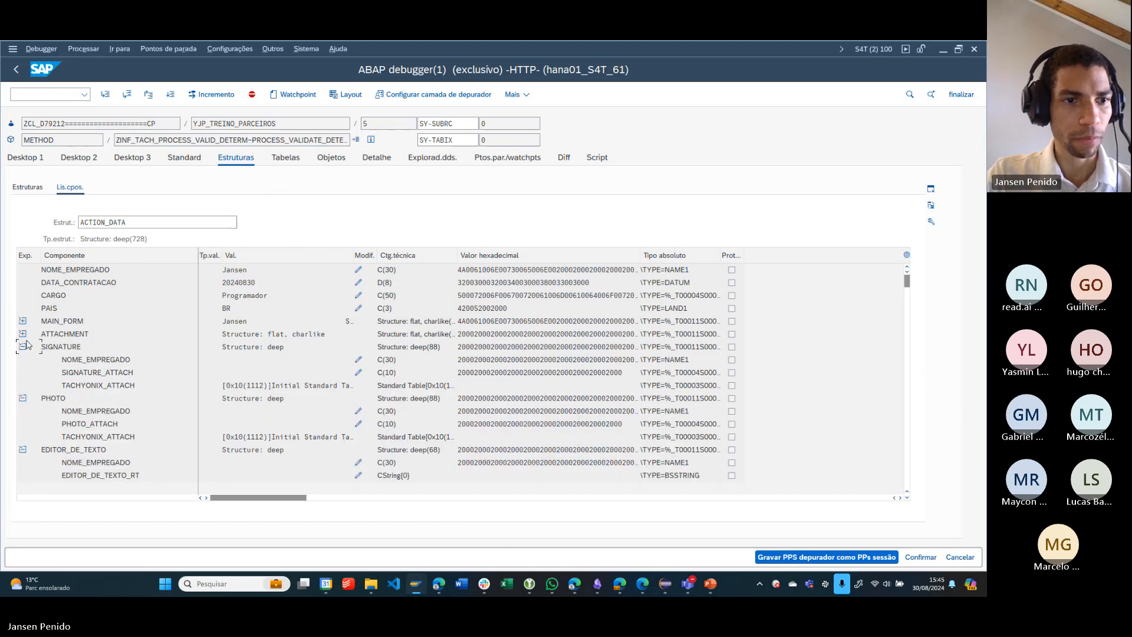
click(22, 335)
click(23, 320)
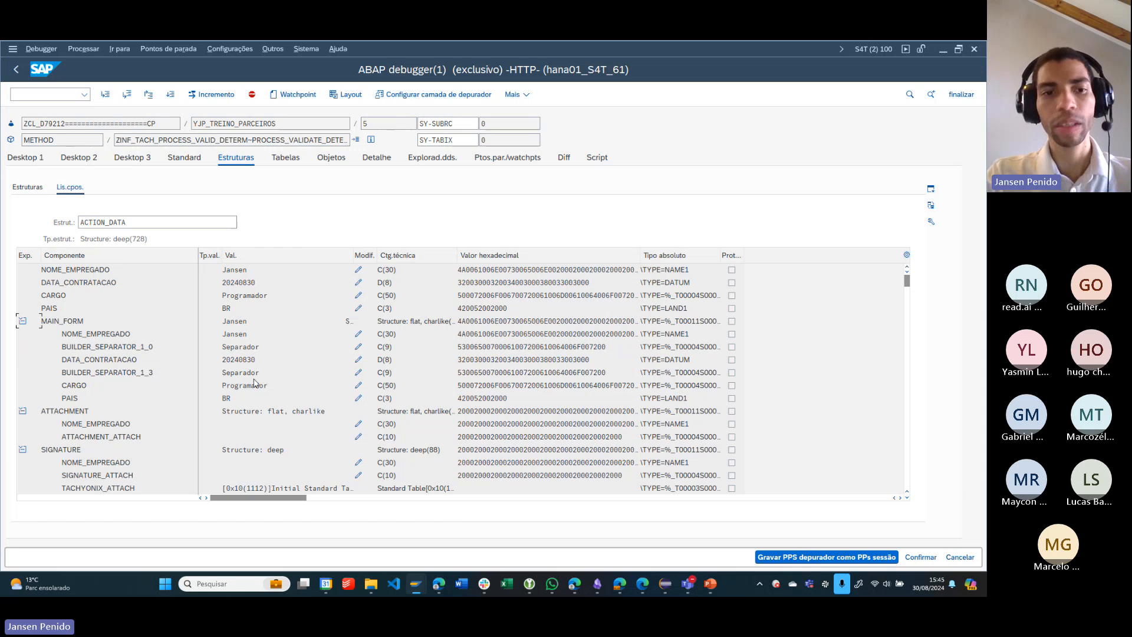
- Review the expanded ACTION_DATA components, open the EDITOR_DE_TEXTO substructure, and go back to the local variables view
scroll(255, 383, down, 2)
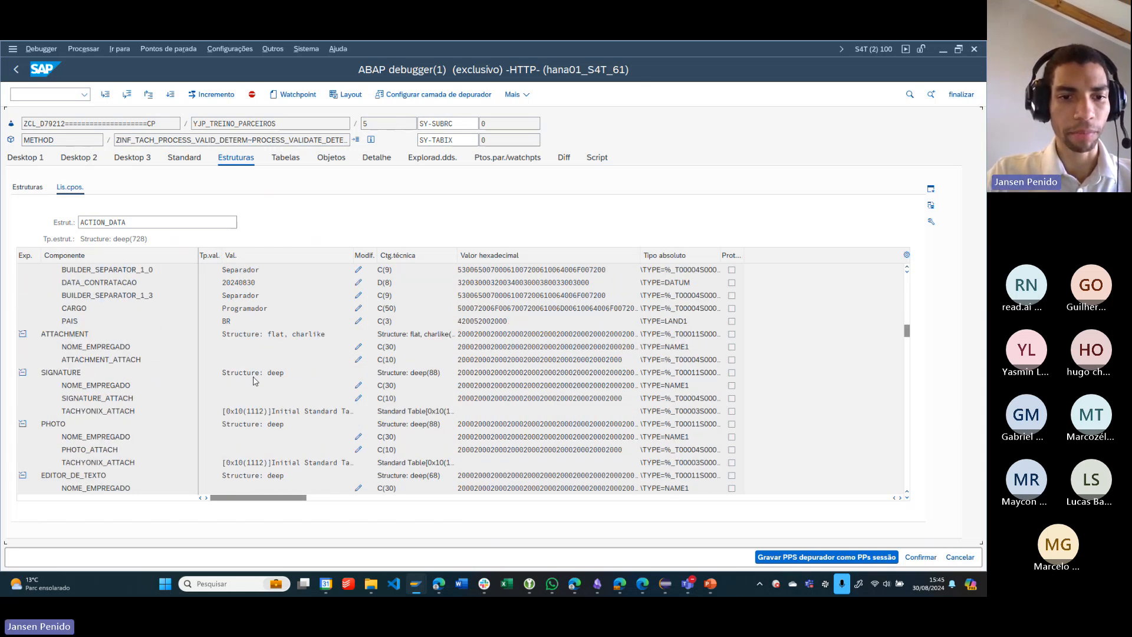
scroll(254, 381, down, 4)
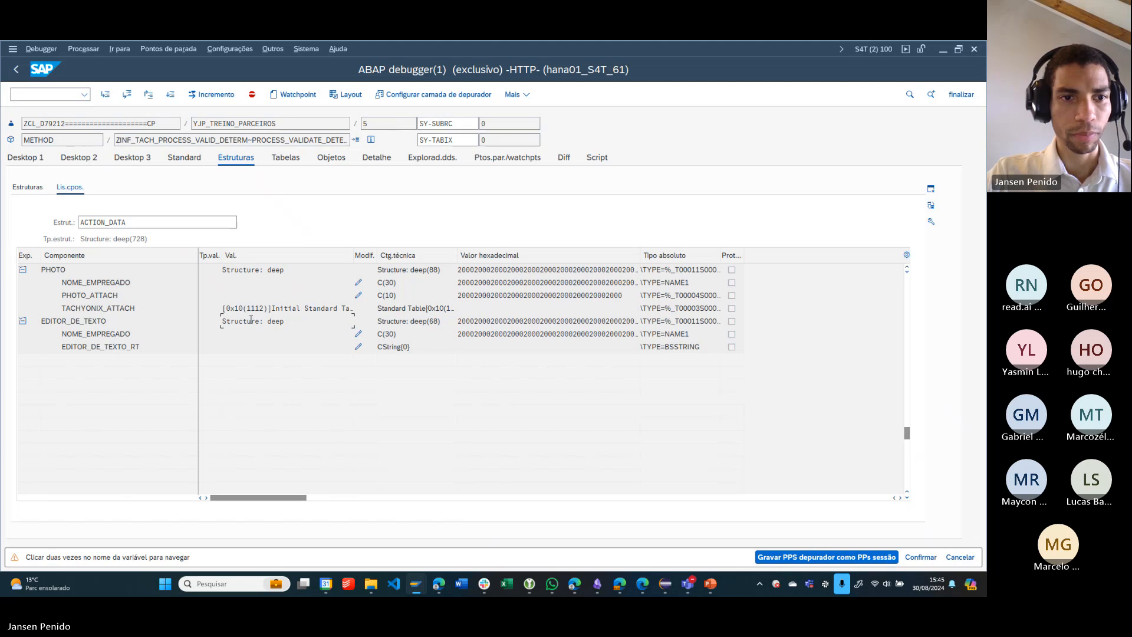
double_click(124, 325)
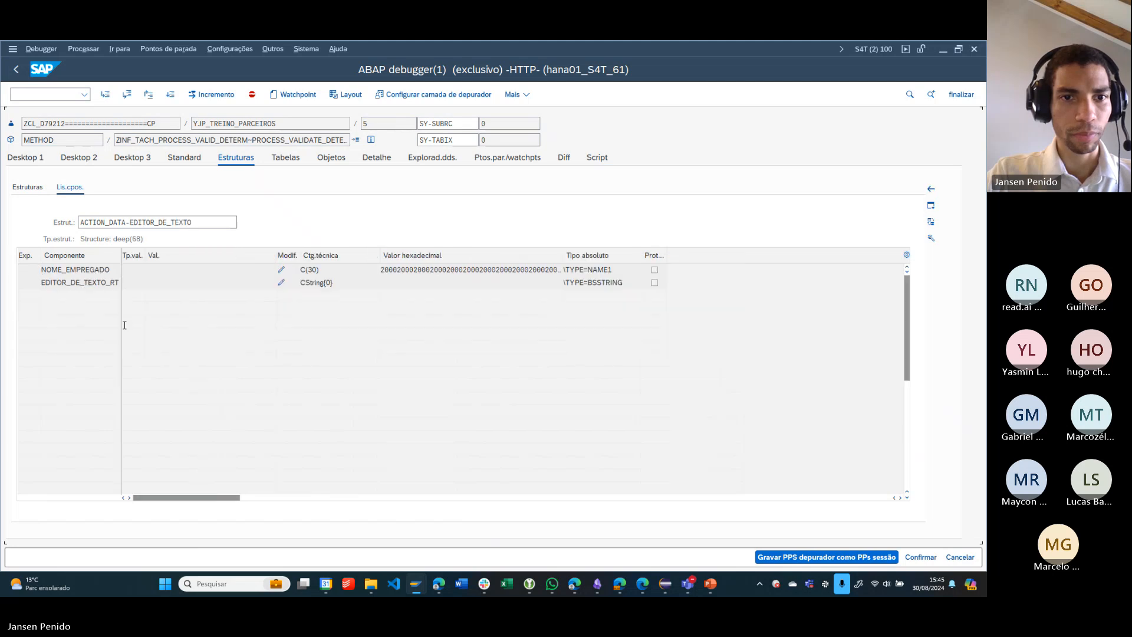
key(F3)
key(F3)
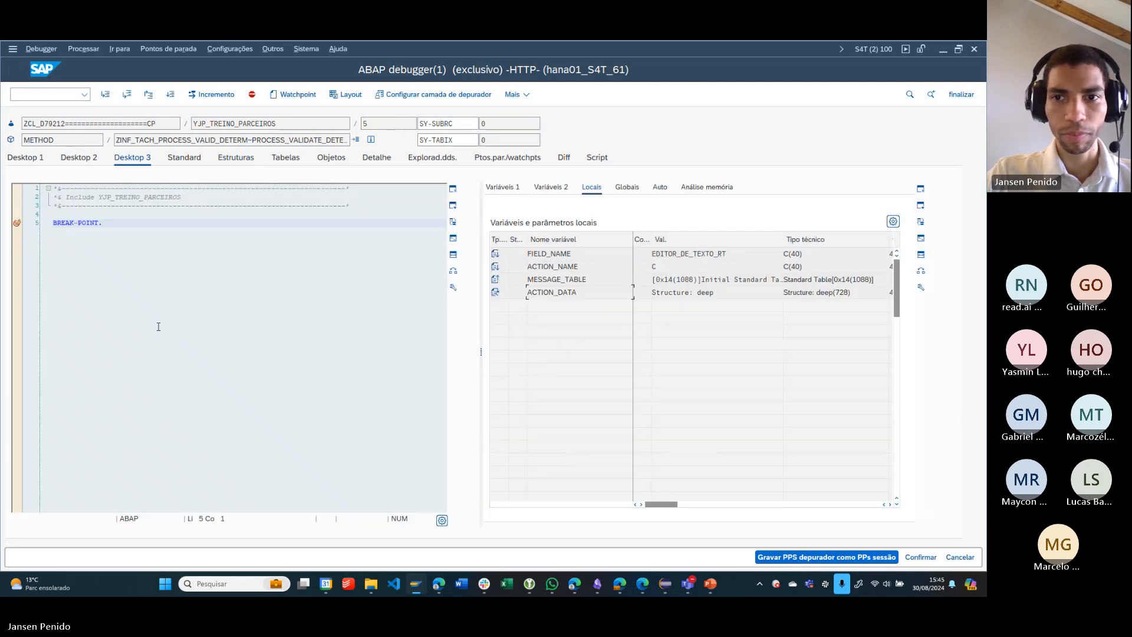
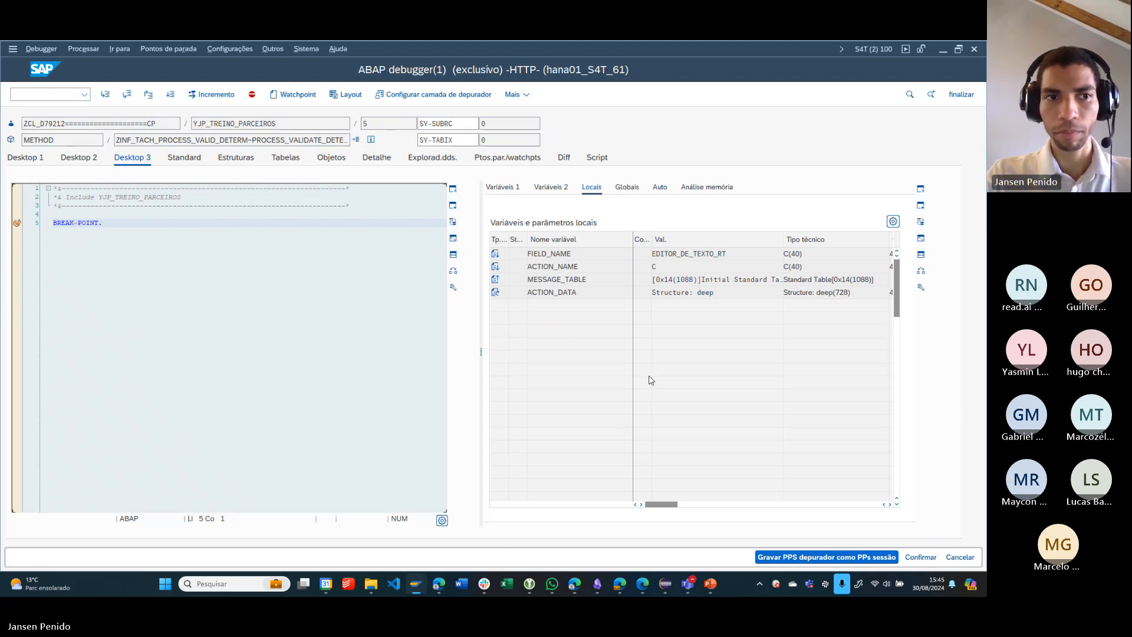
- Open the ACTION_DATA structure in the debugger and review its components down to the EDITOR_DE_TEXTO section
double_click(543, 292)
scroll(247, 362, down, 4)
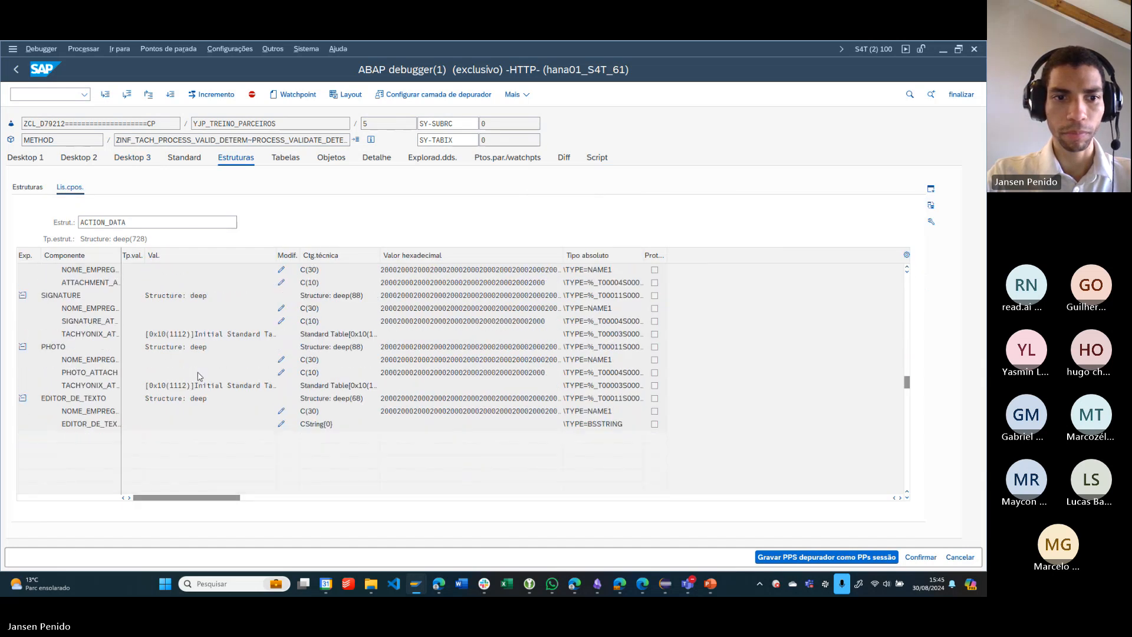
scroll(201, 376, down, 2)
- Switch to the browser and look through the open Tachyonix pages, ending on the SM30 training record's text editor
key(alt+Tab)
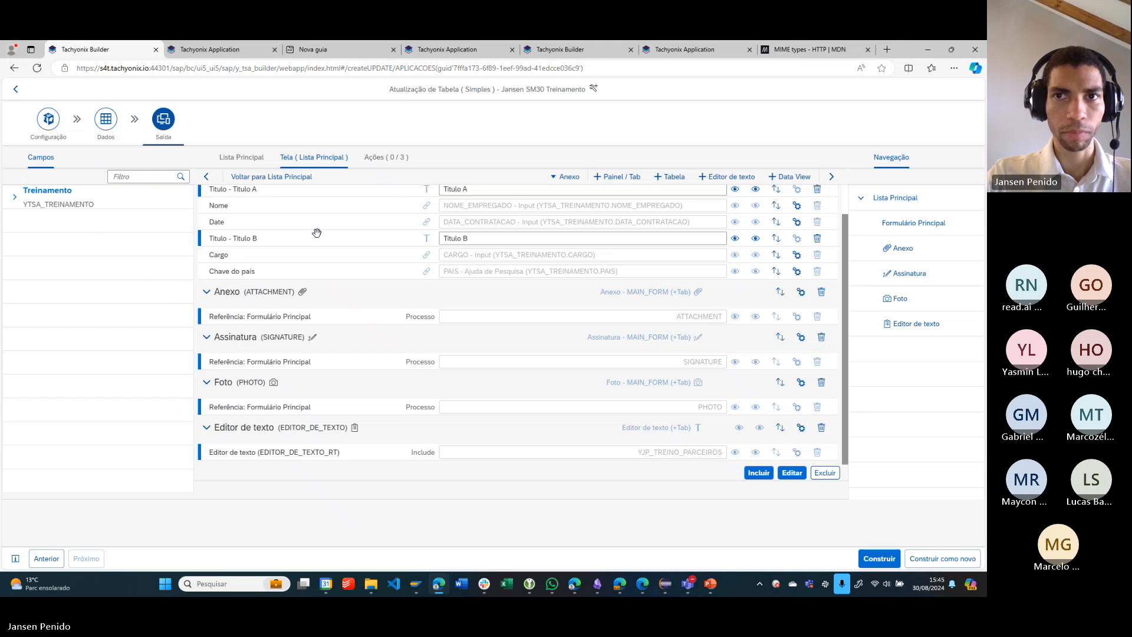
click(679, 52)
click(568, 46)
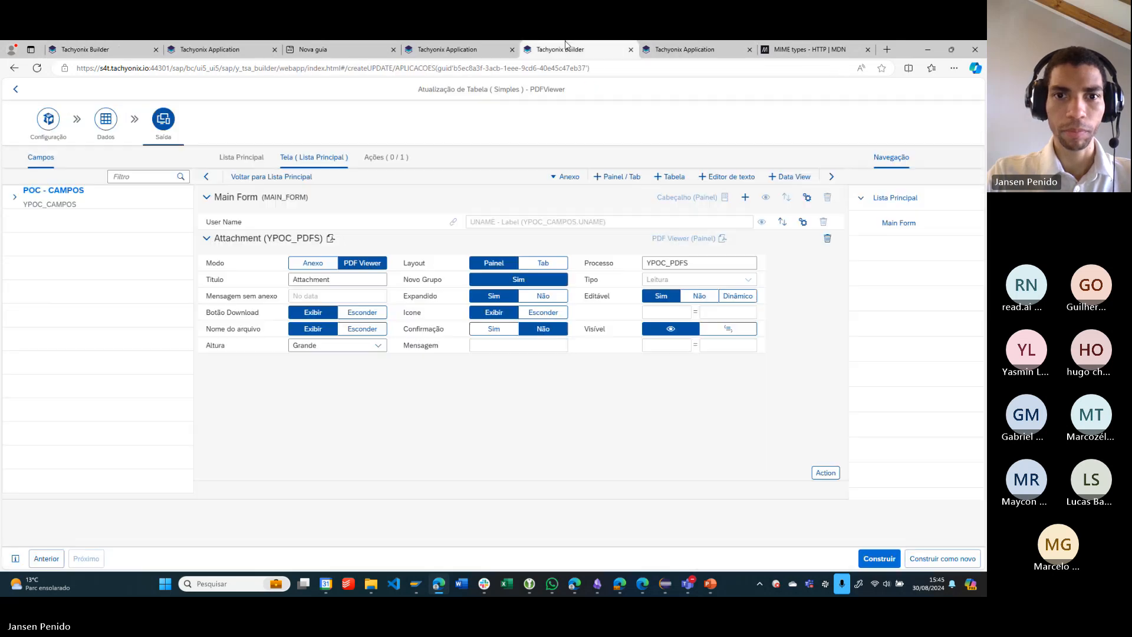
click(493, 46)
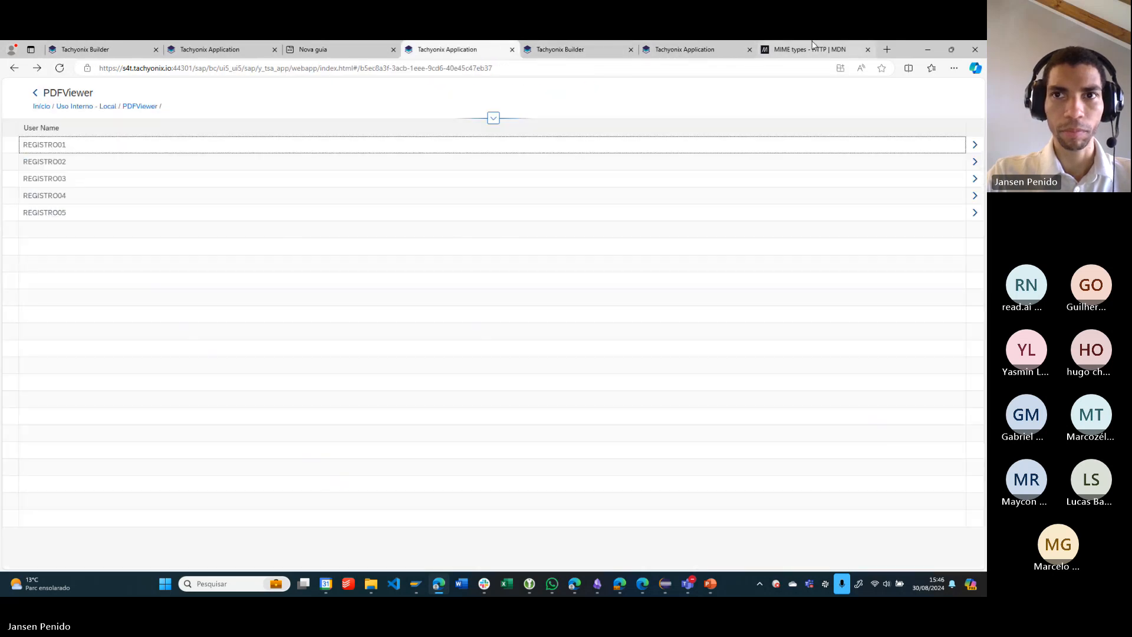
click(687, 46)
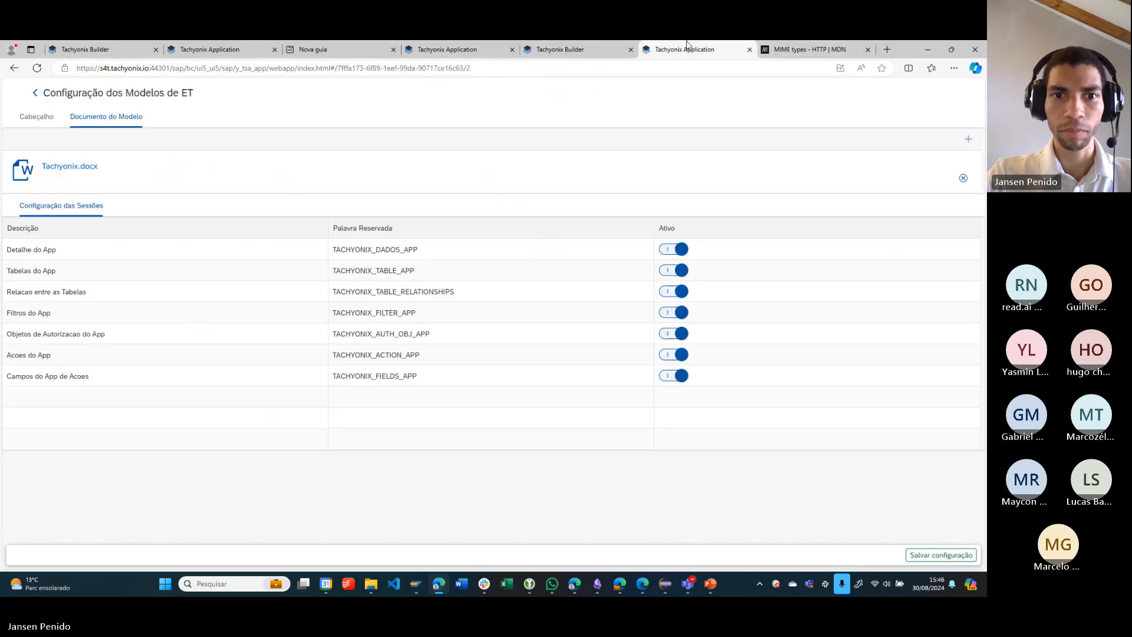
click(209, 50)
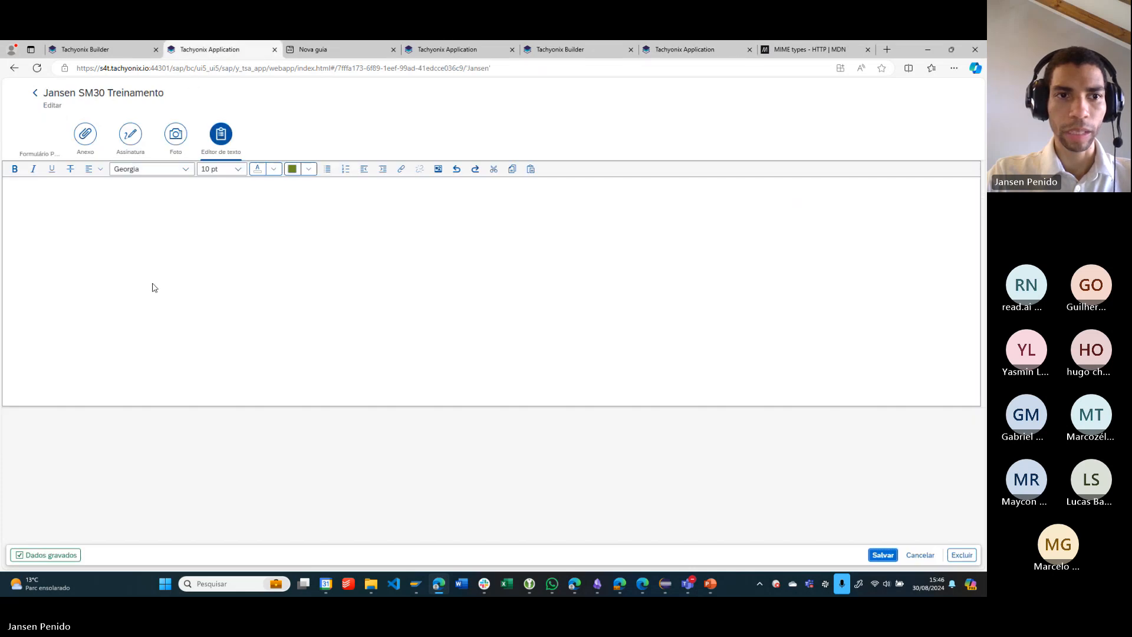
- Place the cursor in the record's empty text editor and return to the SM30 training application's record list
click(450, 213)
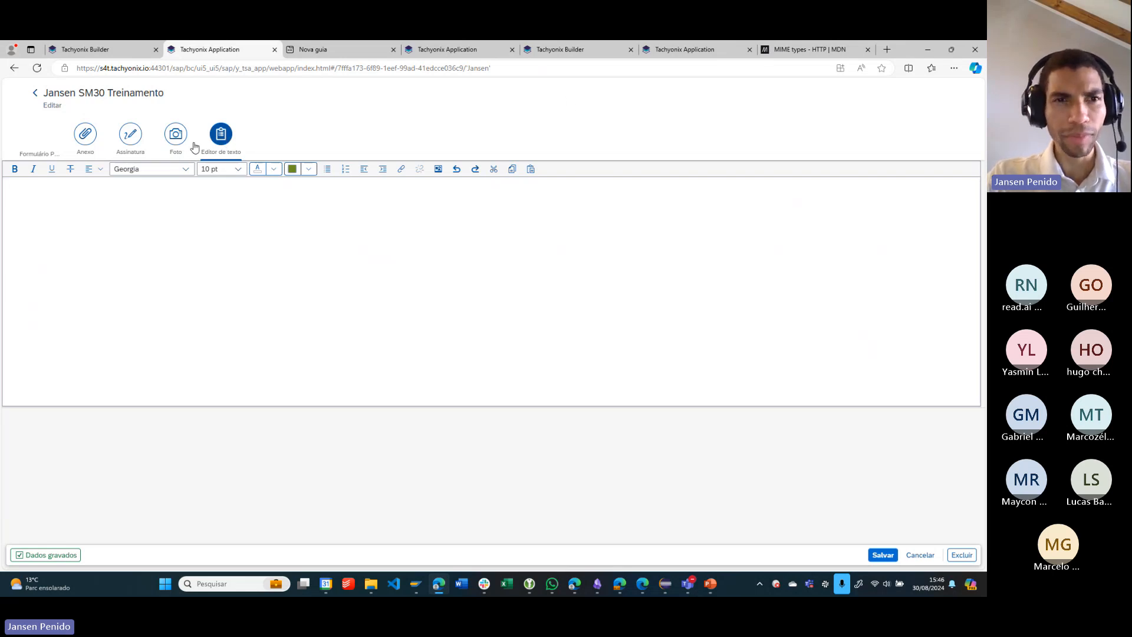
click(180, 187)
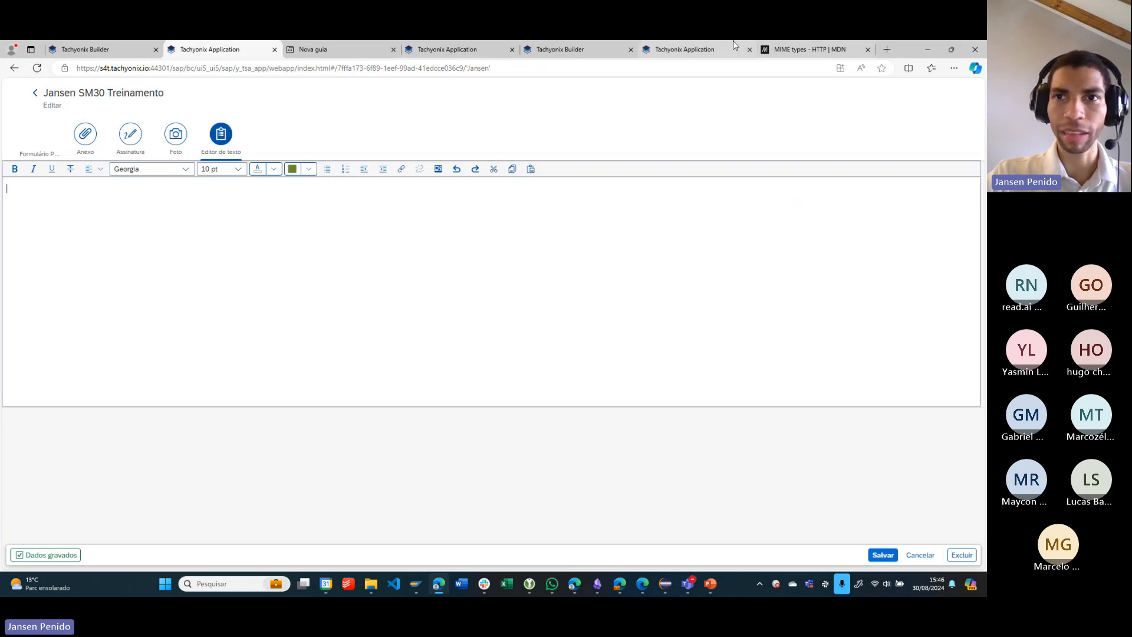
mouse_move(689, 44)
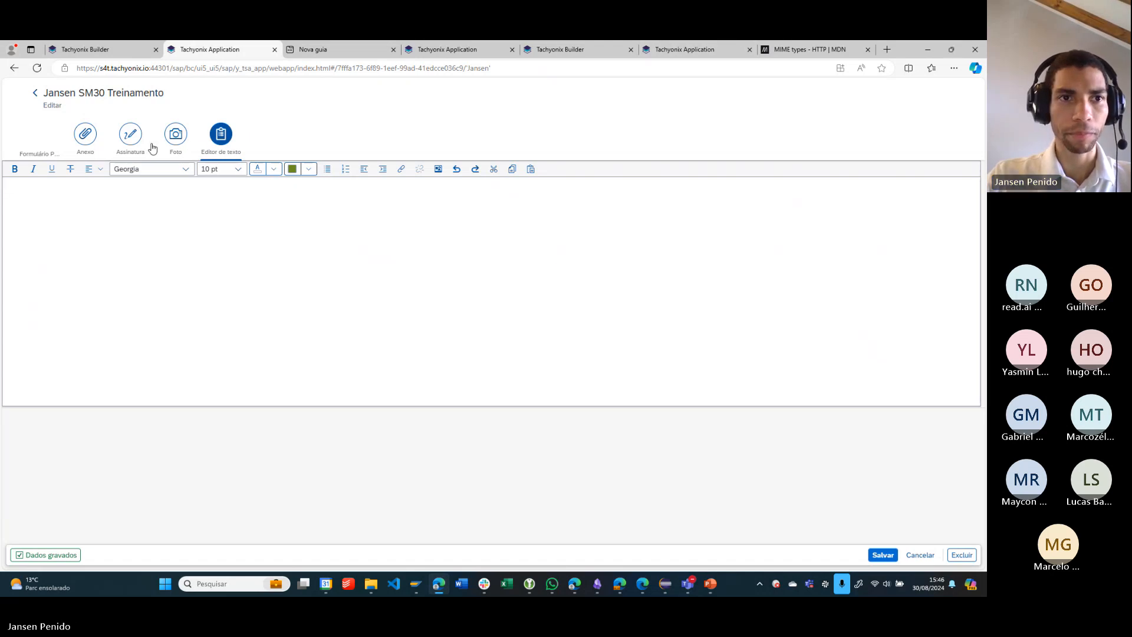
click(33, 94)
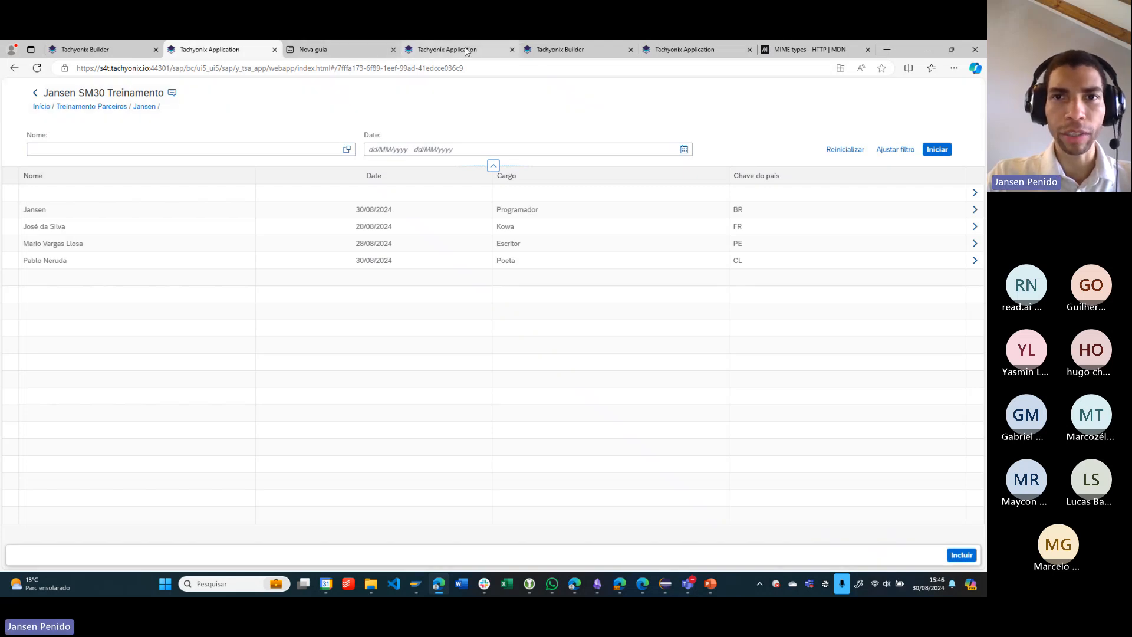
- View the PDFViewer application's builder configuration, then its record list, and highlight the application title
click(557, 50)
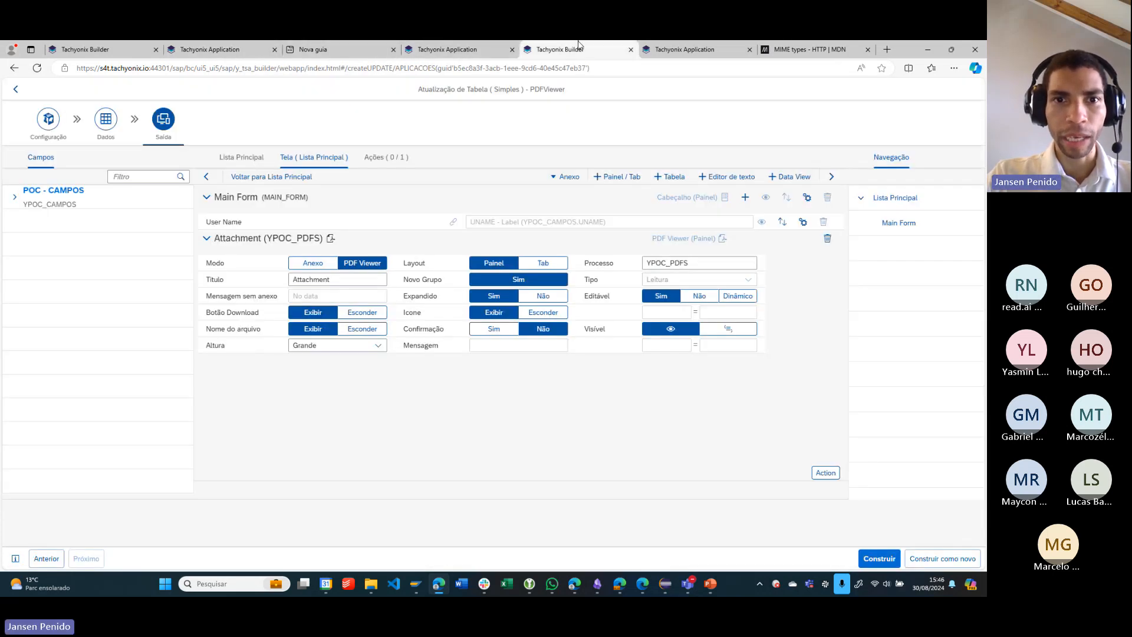
click(463, 46)
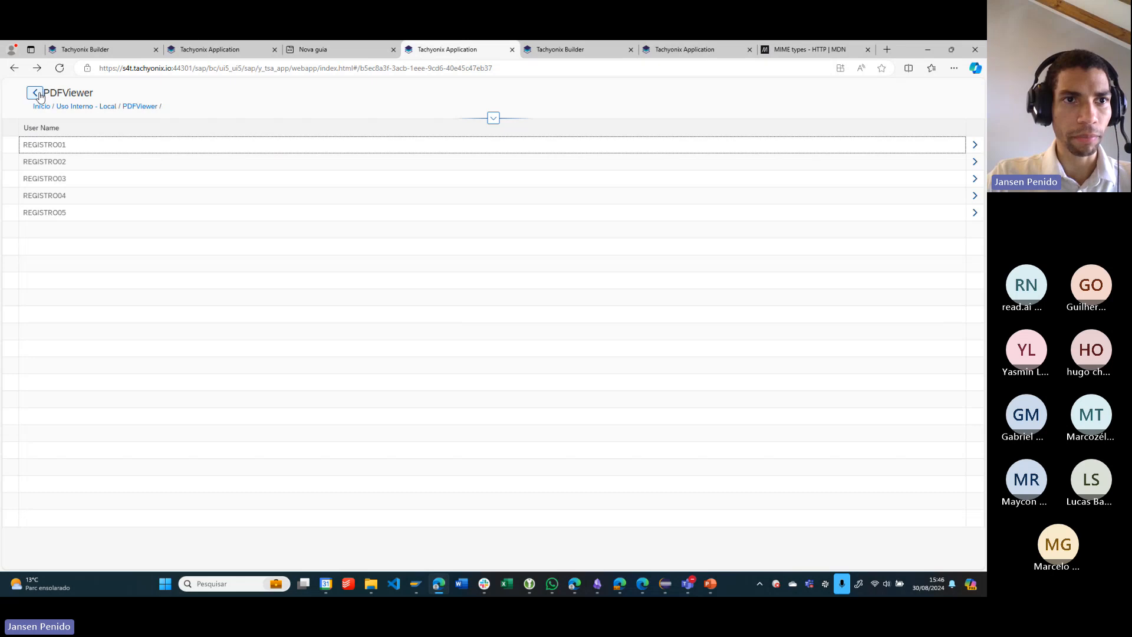
drag(44, 94, 96, 94)
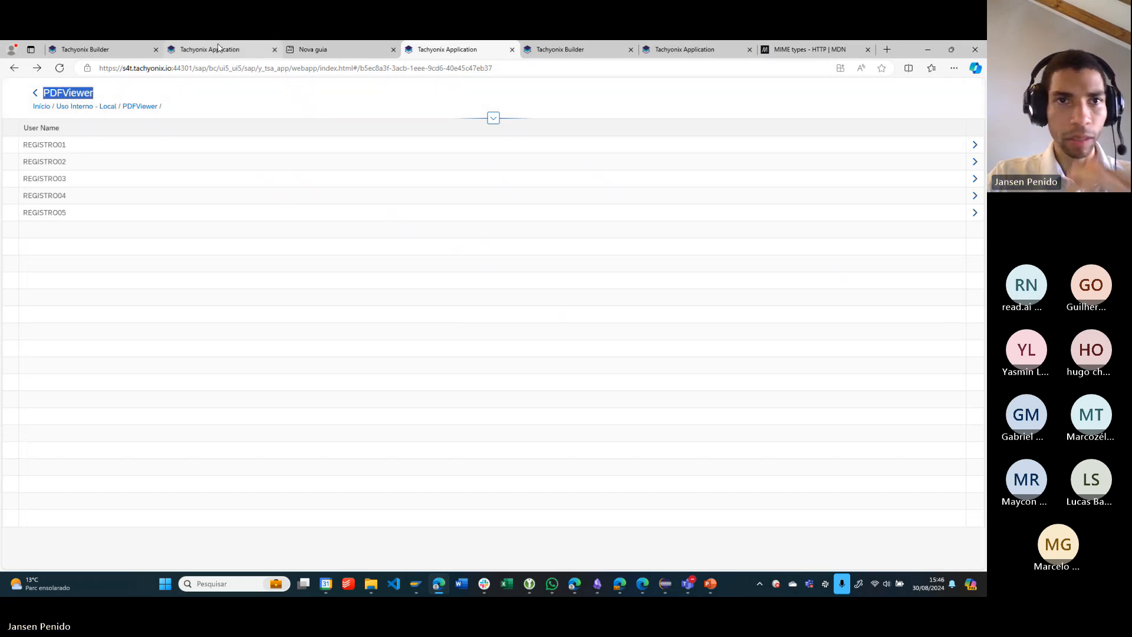
- Return to the PDFViewer screen configuration and pick PDF Viewer from the available attachment components
click(599, 46)
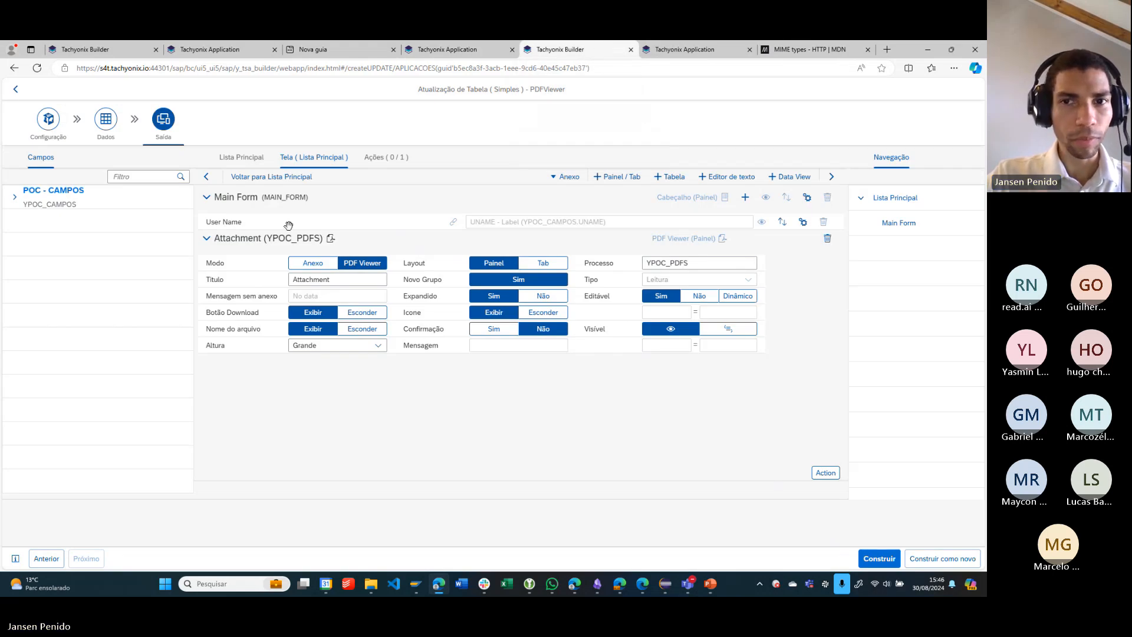
click(569, 180)
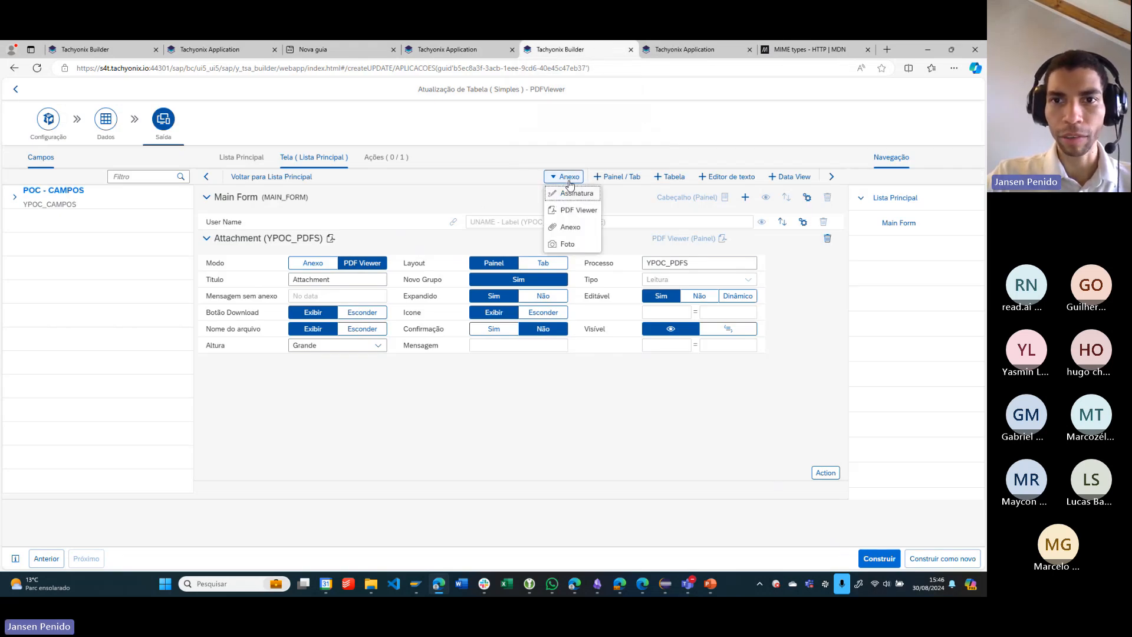
click(577, 214)
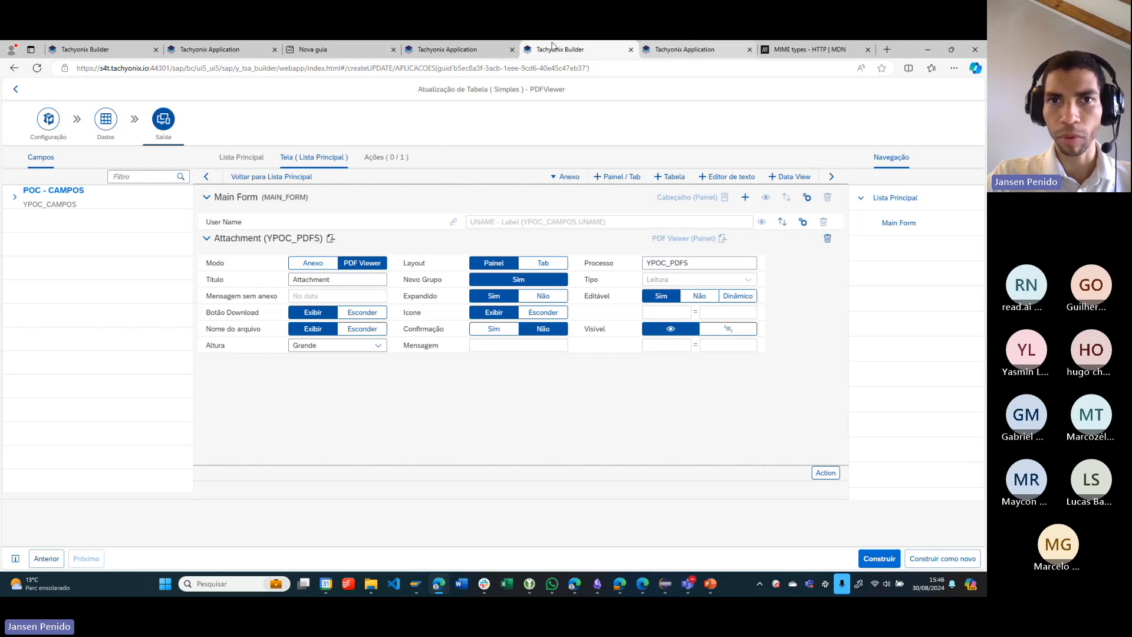
- Open REGISTRO01 in the PDFViewer application, zoom out its attached PDF, read through the pages, and return to the list
click(453, 47)
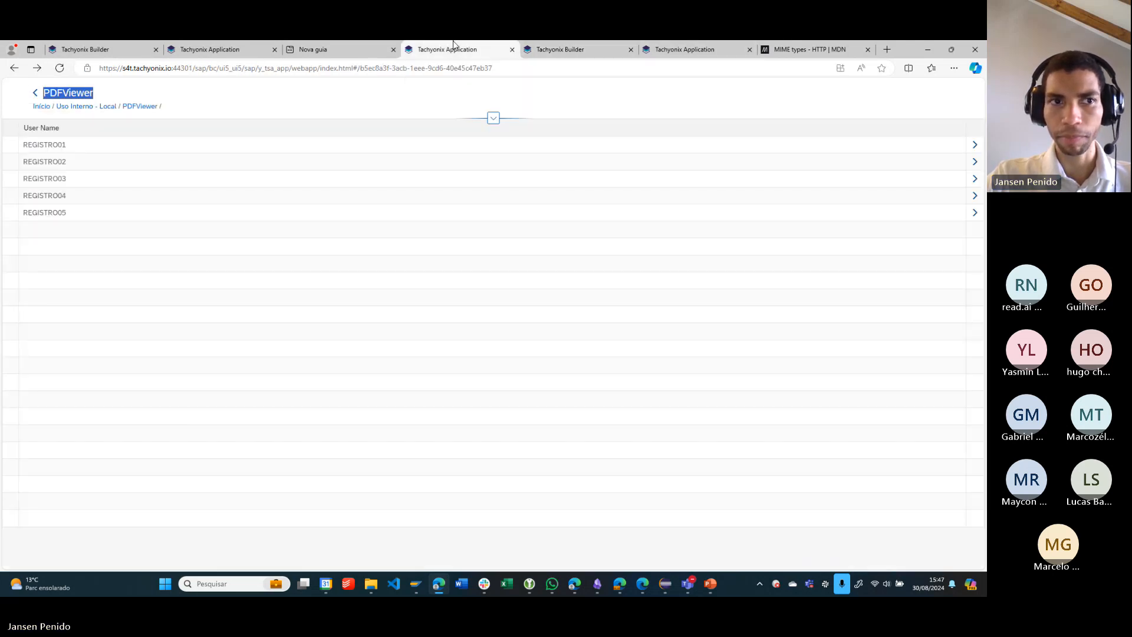
click(150, 146)
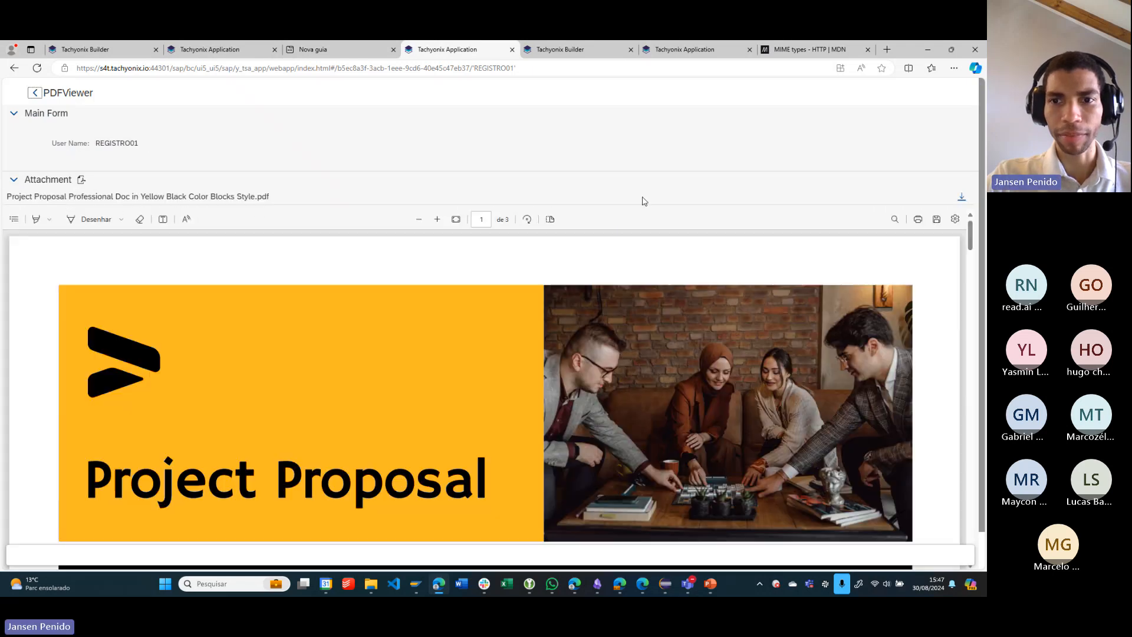
click(419, 223)
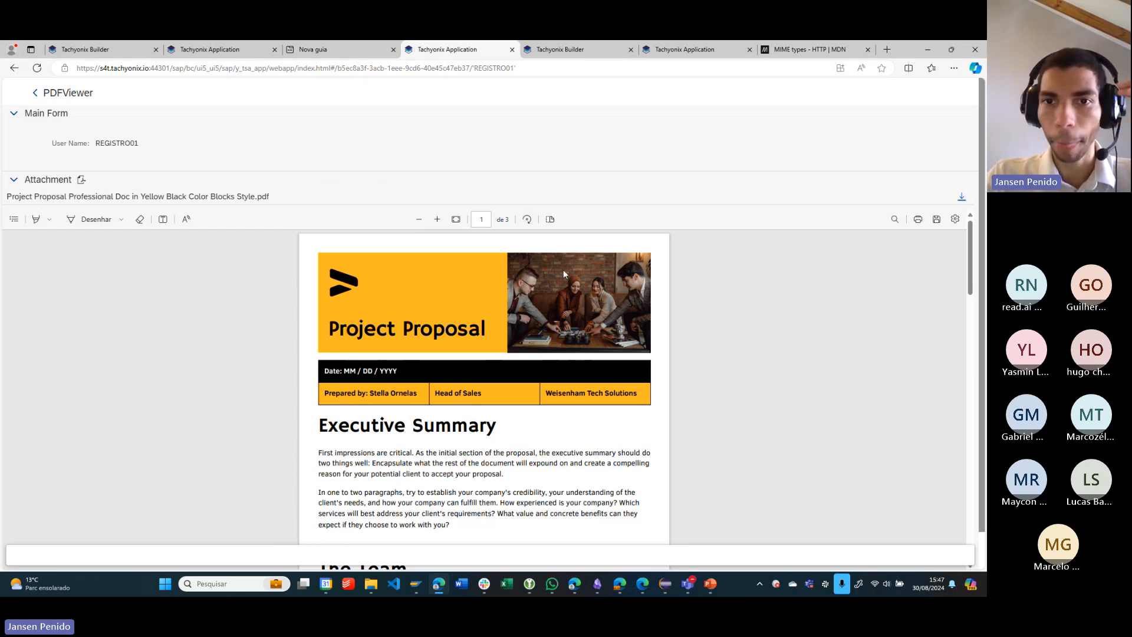
scroll(590, 325, down, 4)
scroll(588, 328, down, 6)
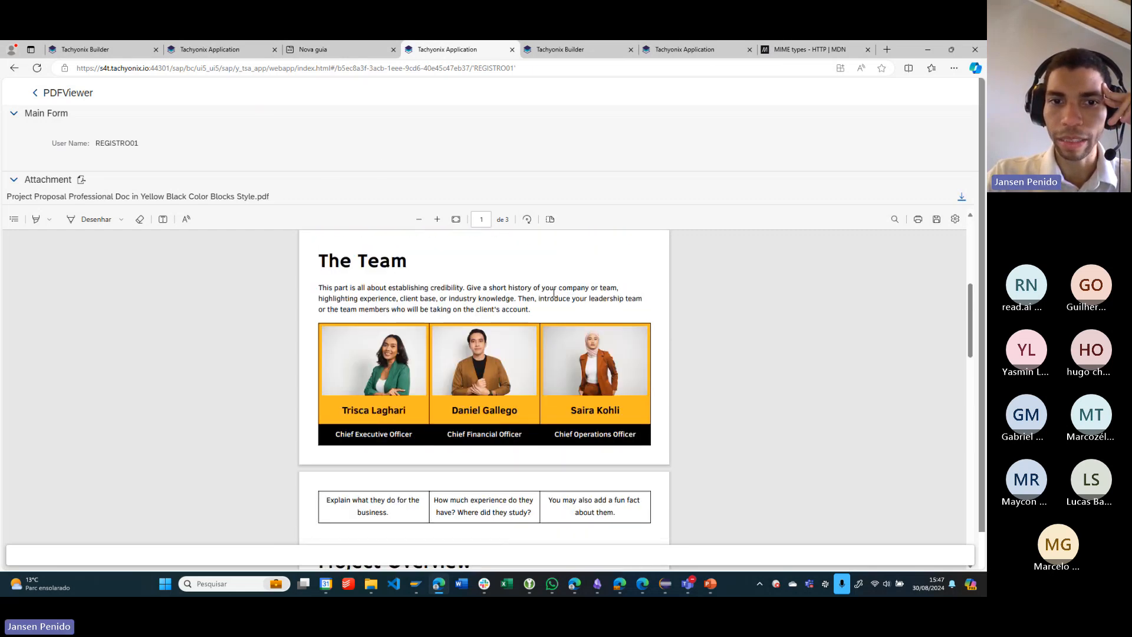
scroll(525, 339, down, 5)
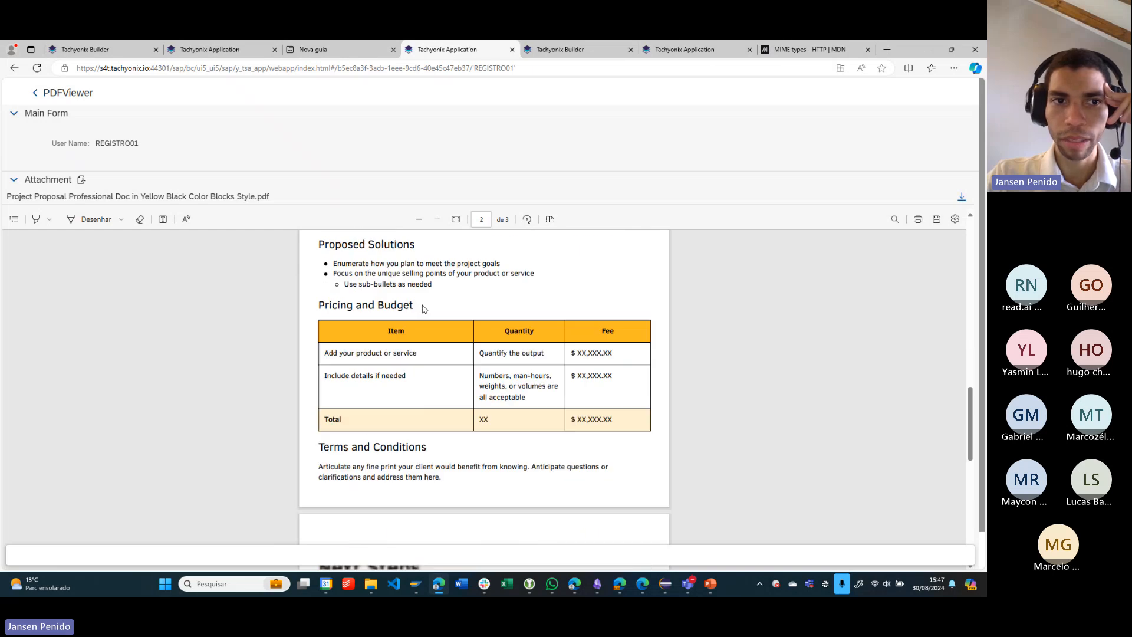
click(33, 93)
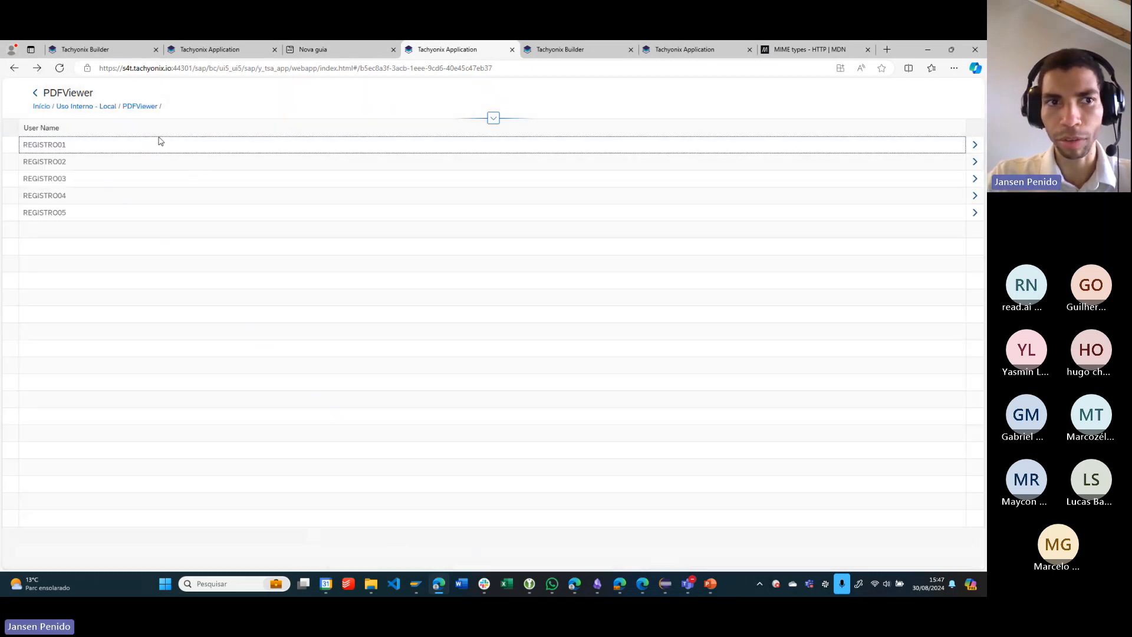
- Open REGISTRO02, zoom out its attached business proposal PDF, and view it from the first page
click(194, 164)
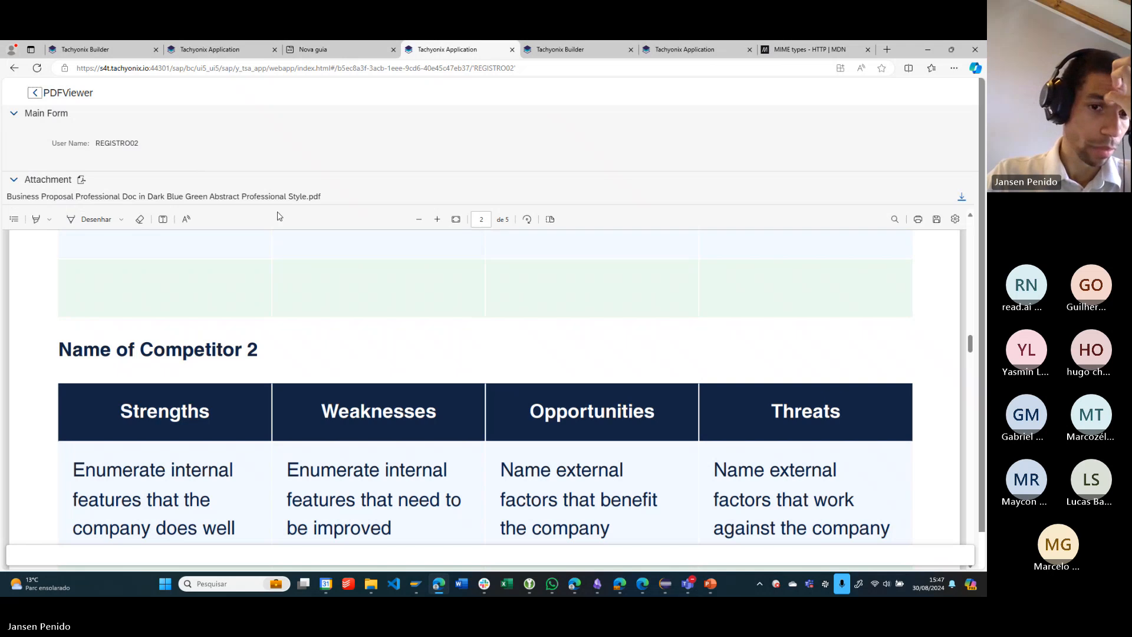
click(419, 219)
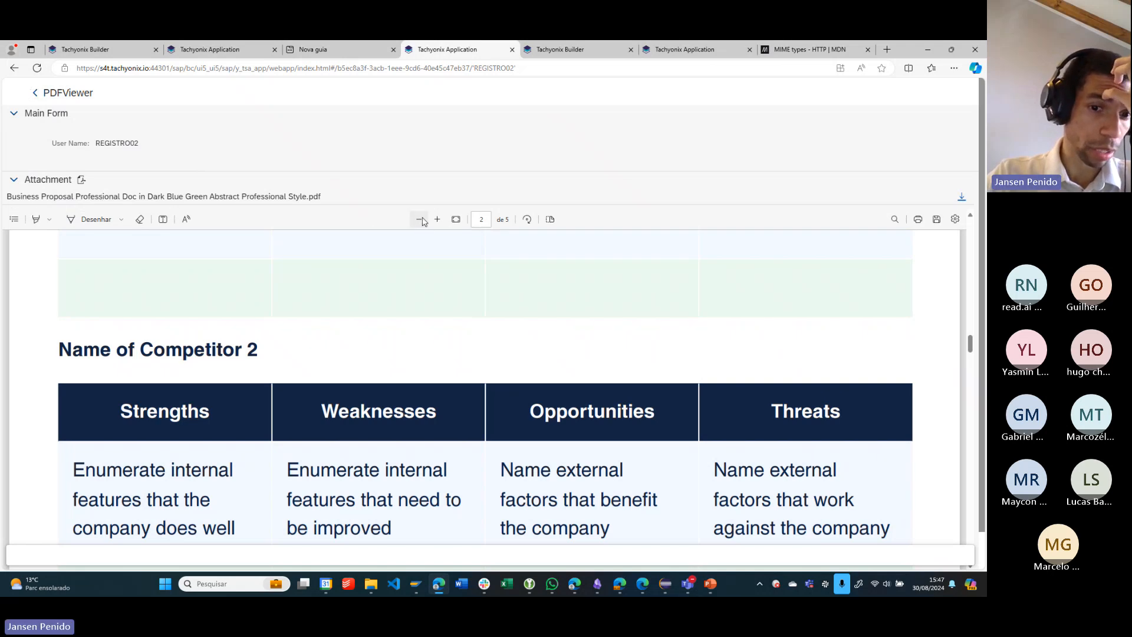
click(419, 219)
click(419, 219)
scroll(576, 369, up, 10)
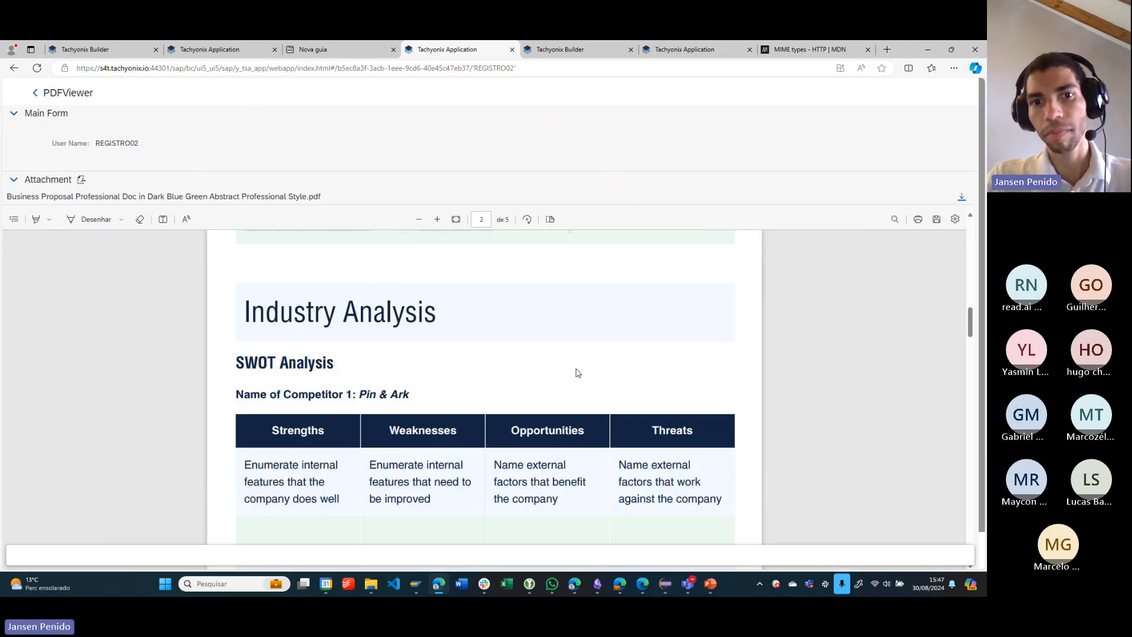
scroll(576, 372, up, 6)
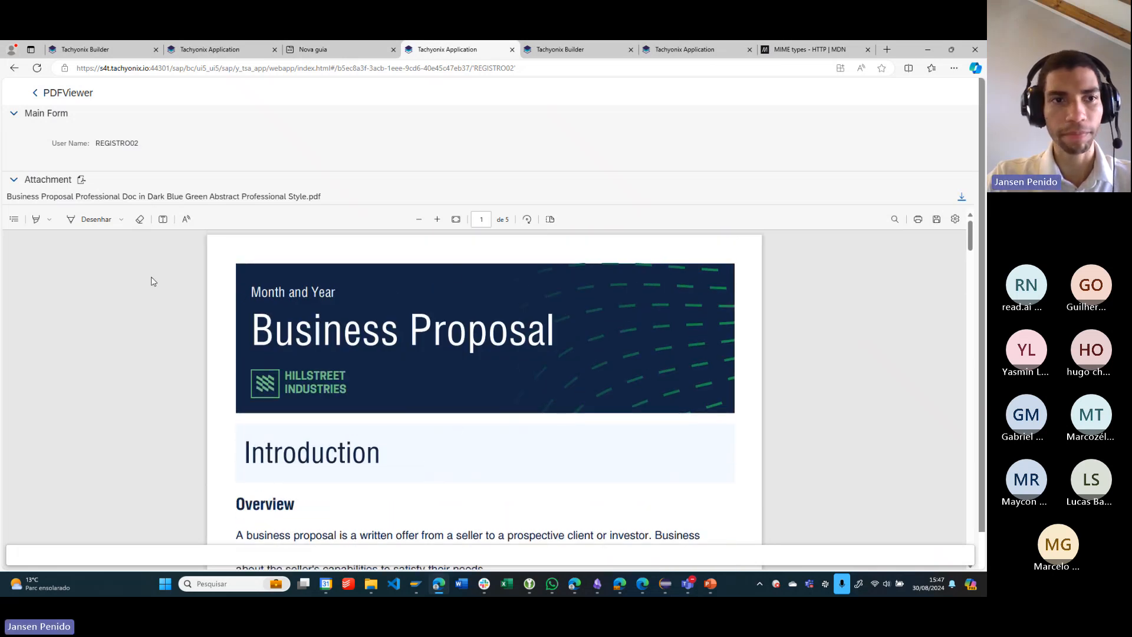
- Go back to the PDFViewer builder configuration and highlight the process name YPOC_PDFS of the attachment section
click(559, 49)
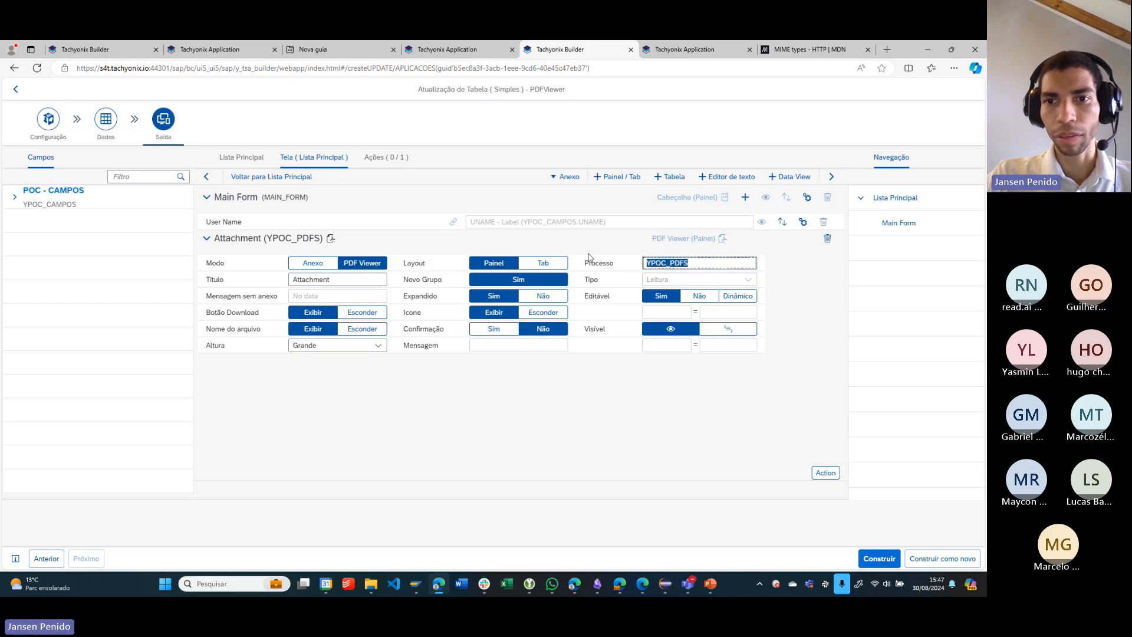
double_click(667, 263)
click(699, 267)
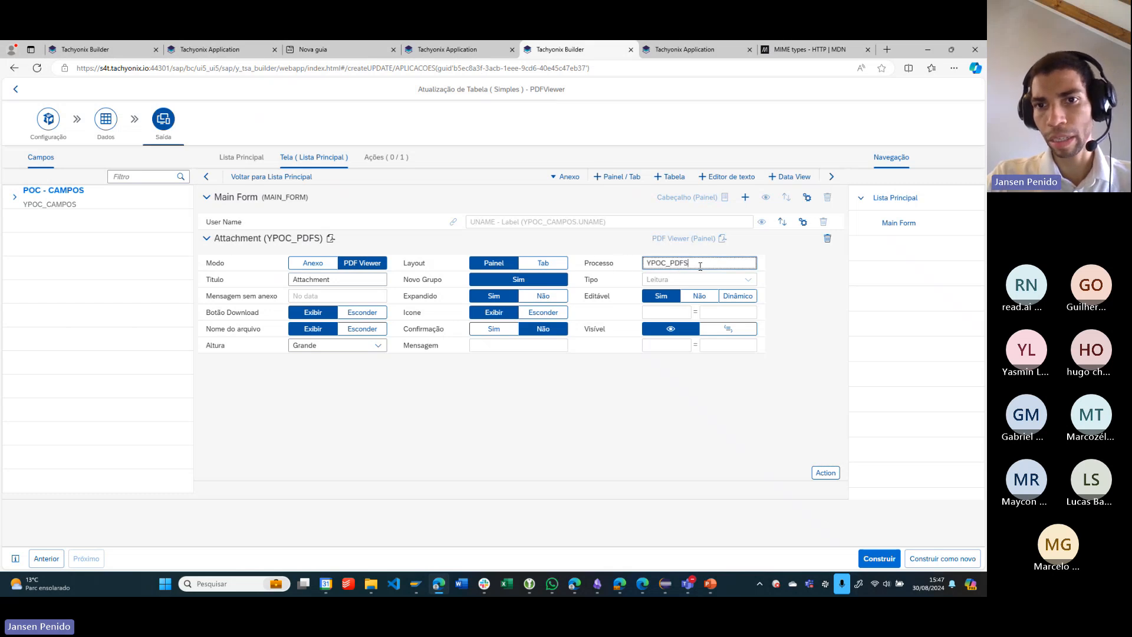
double_click(698, 268)
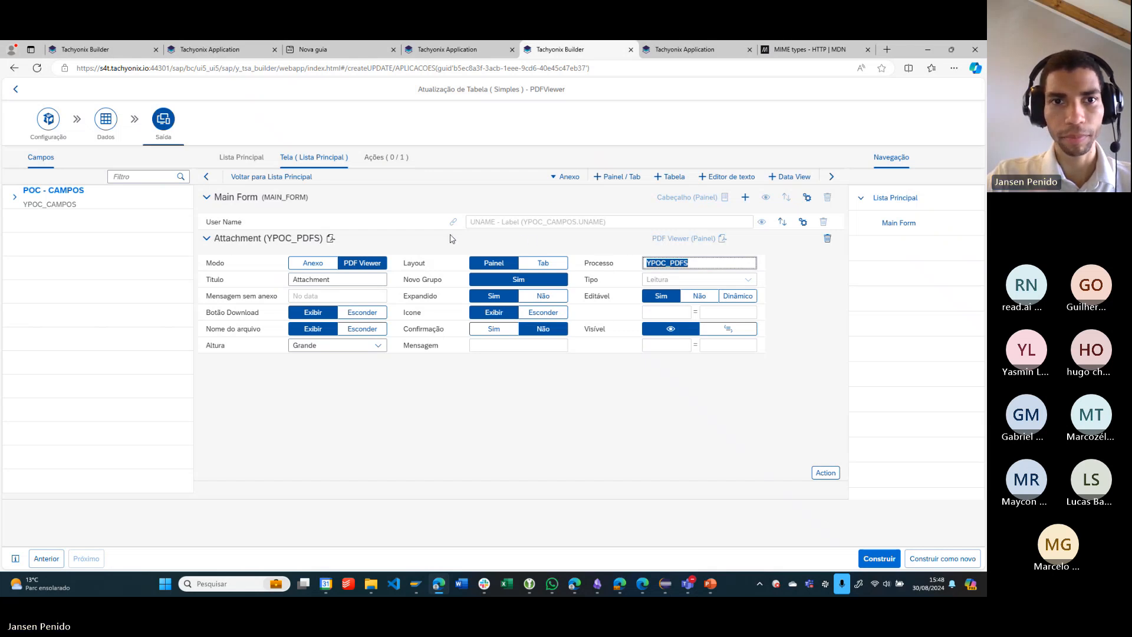
- Leave the PDFViewer configuration for the builder's main screen and clear the PDF search term
click(231, 159)
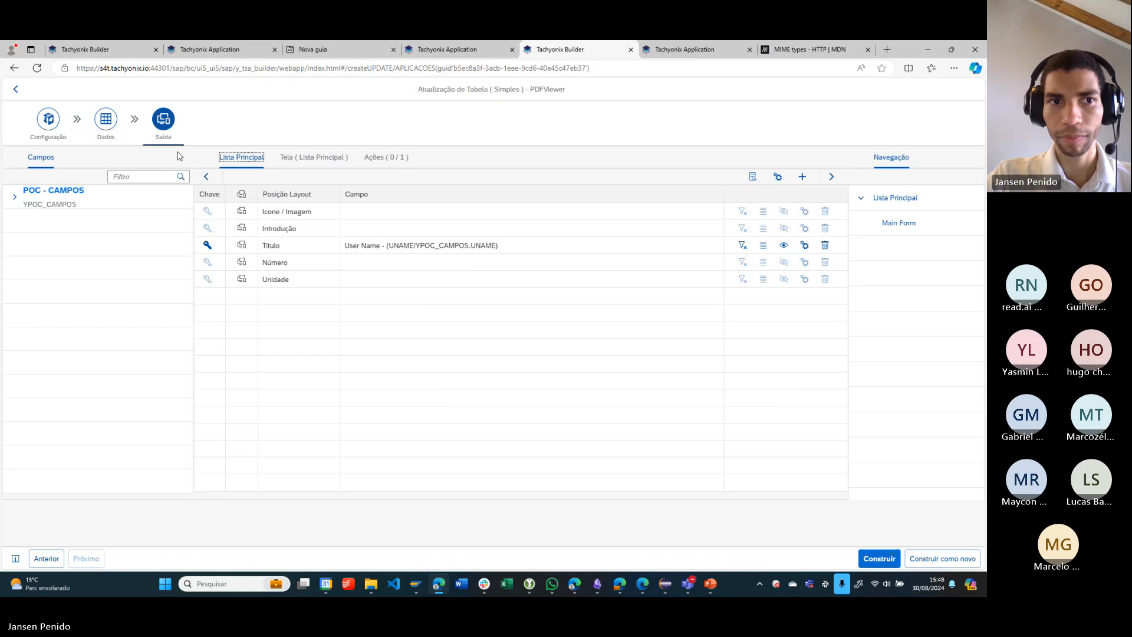
click(17, 92)
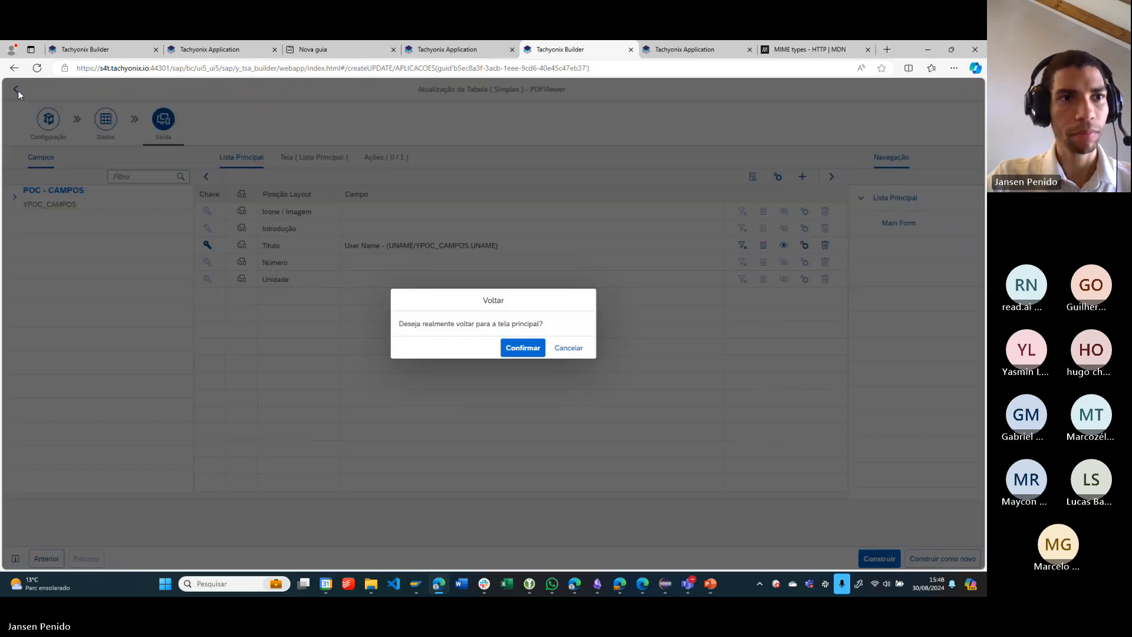
click(511, 349)
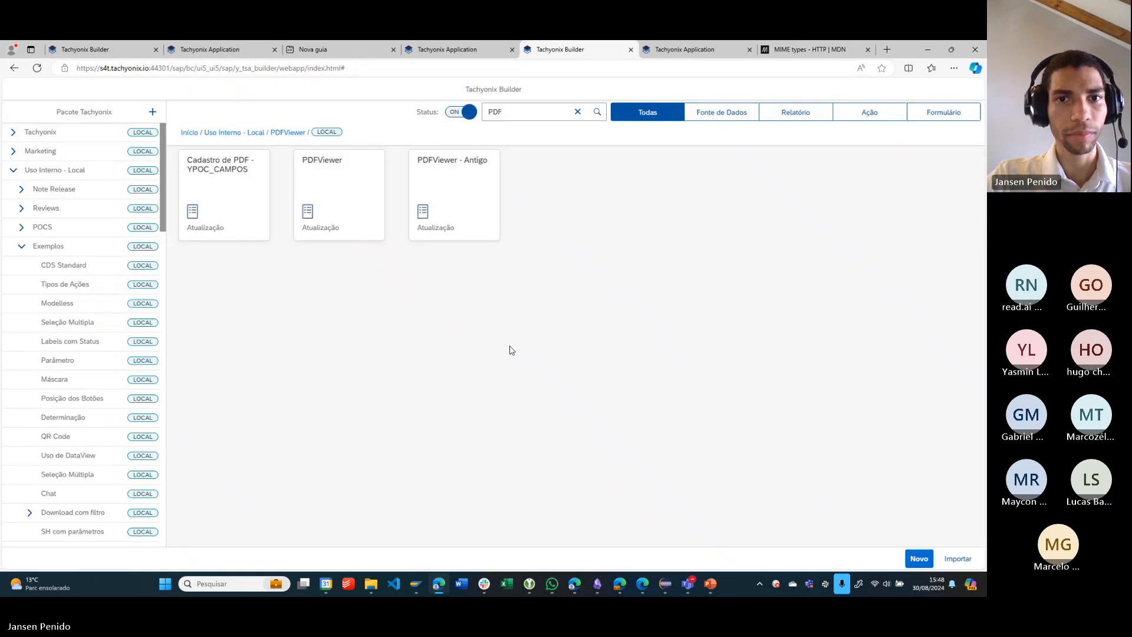
click(578, 112)
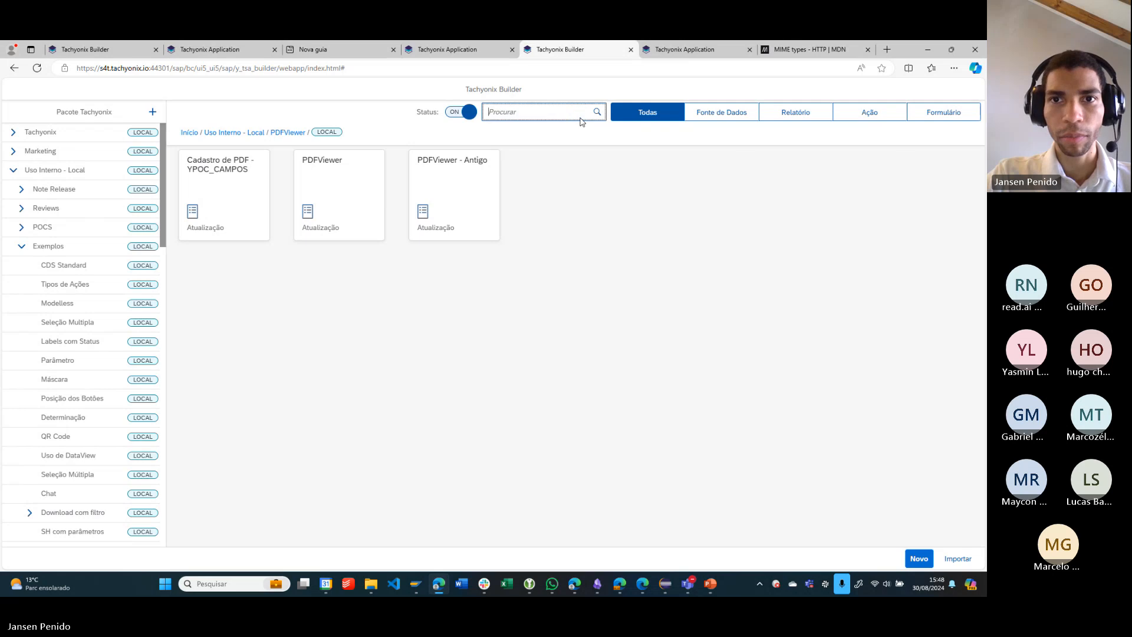
click(504, 388)
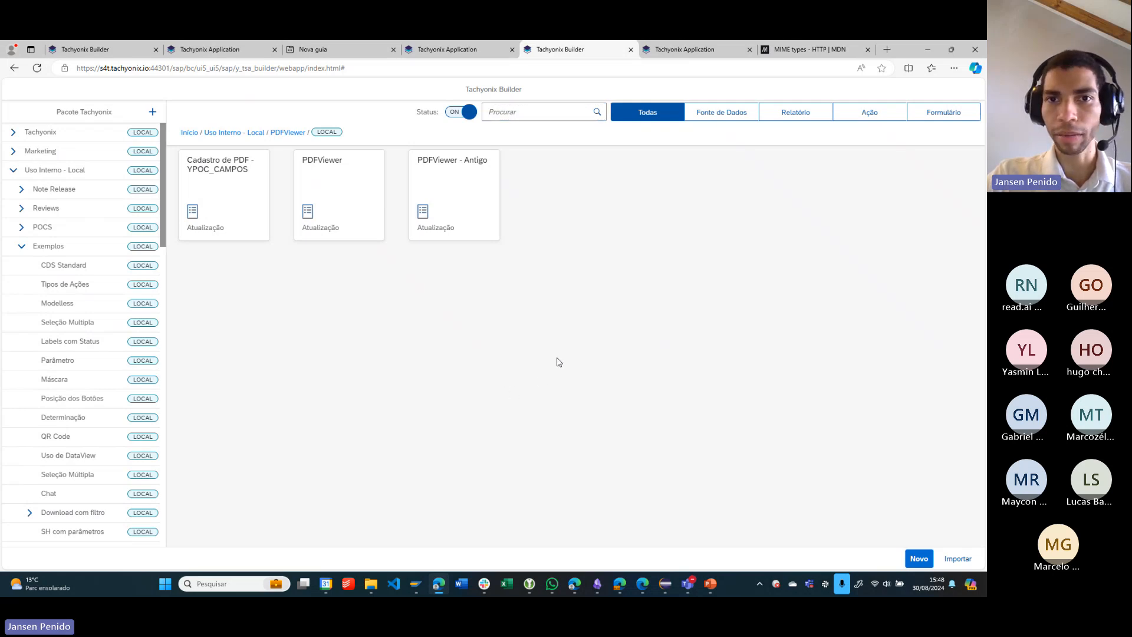